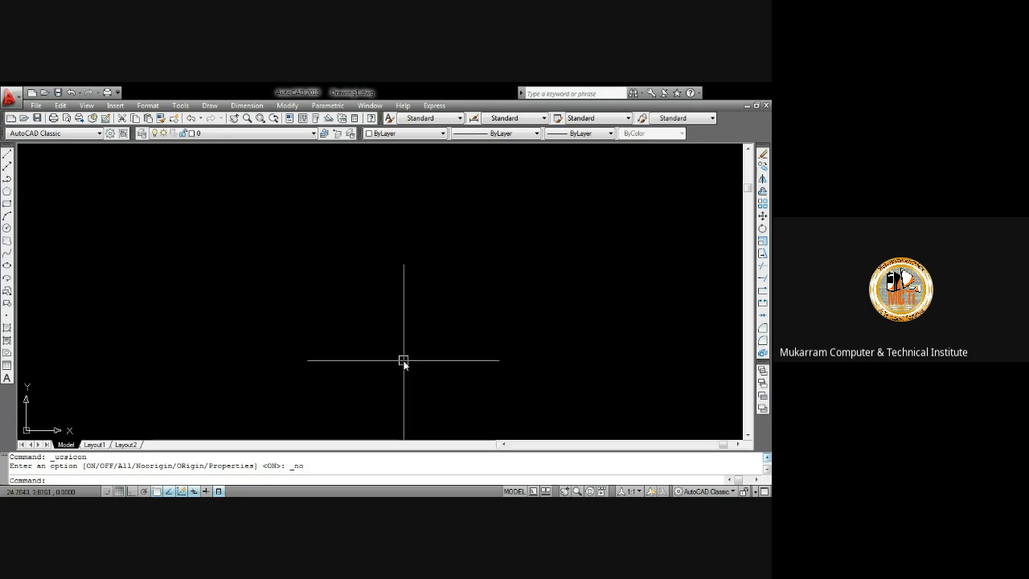
Open the Array dialog, compare its rectangular and polar array options, and close it
left_click(216, 108)
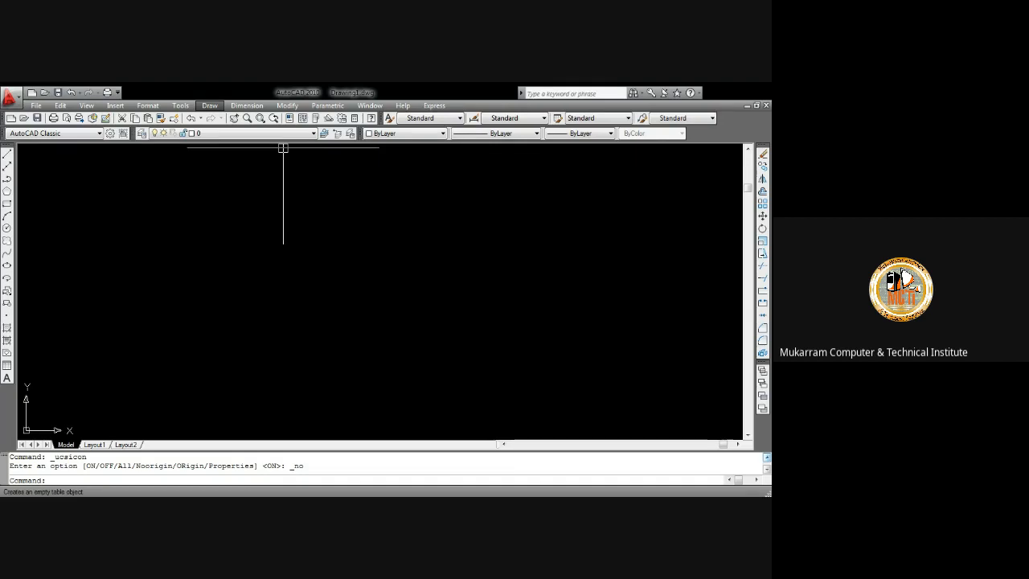
mouse_move(287, 106)
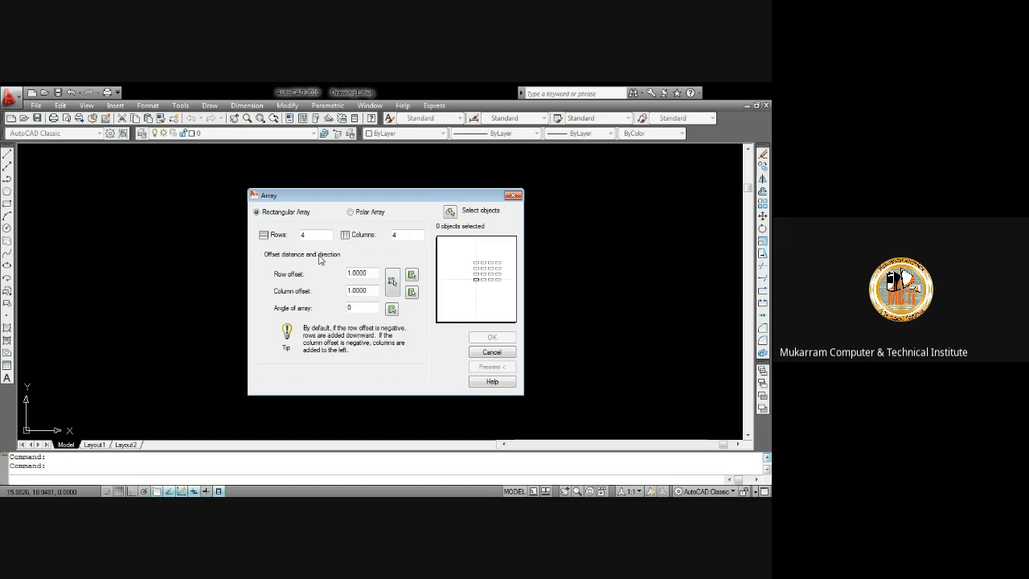
left_click(351, 213)
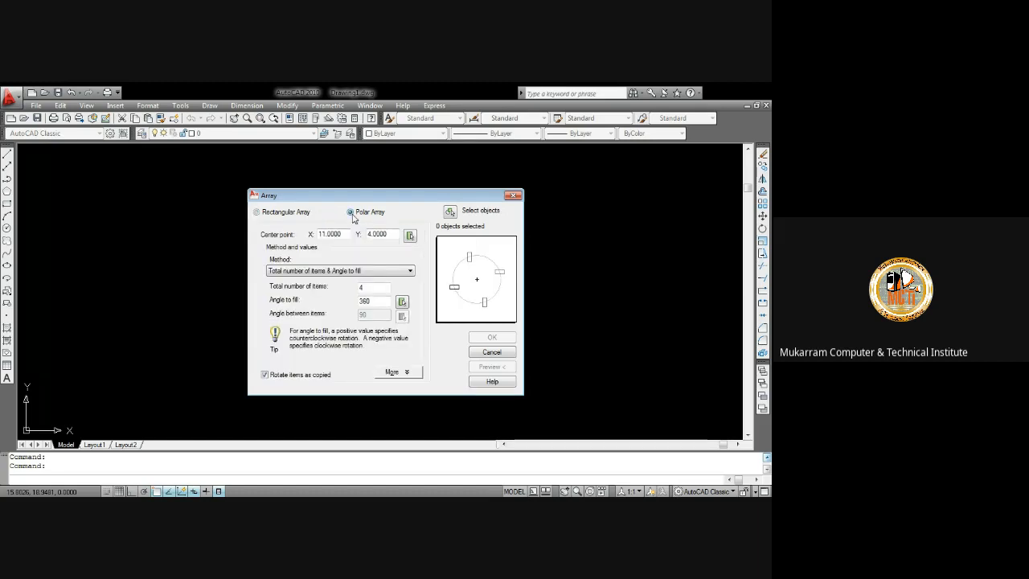
left_click(287, 213)
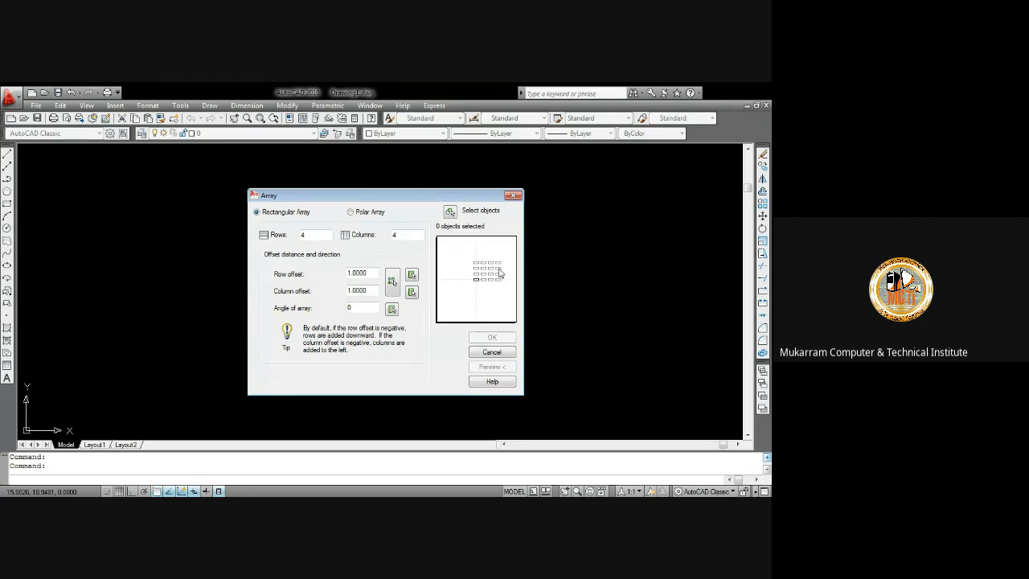
left_click(507, 197)
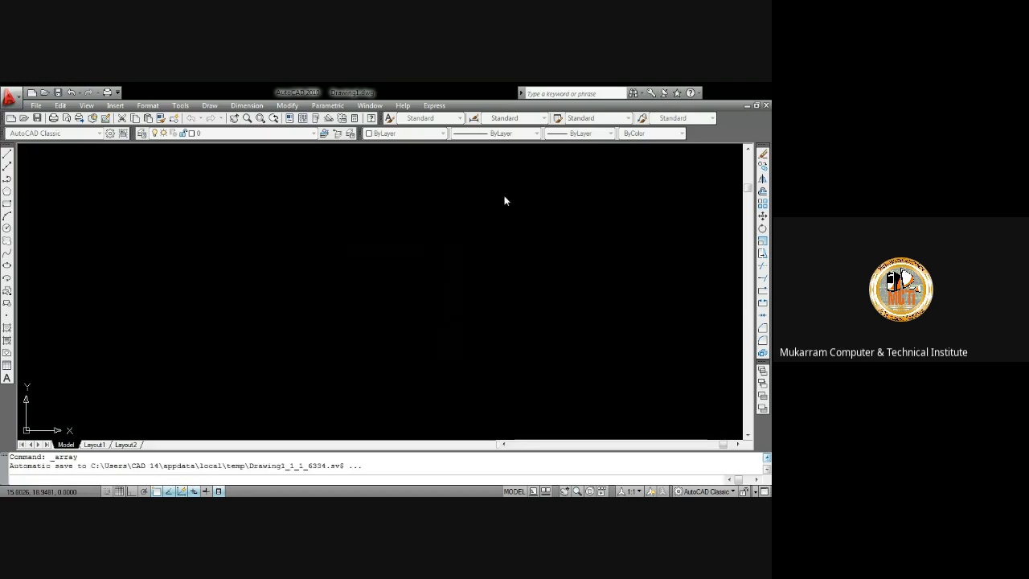
Draw a rectangle 9 units wide and 18 units tall using relative corner coordinates
left_click(8, 204)
left_click(182, 215)
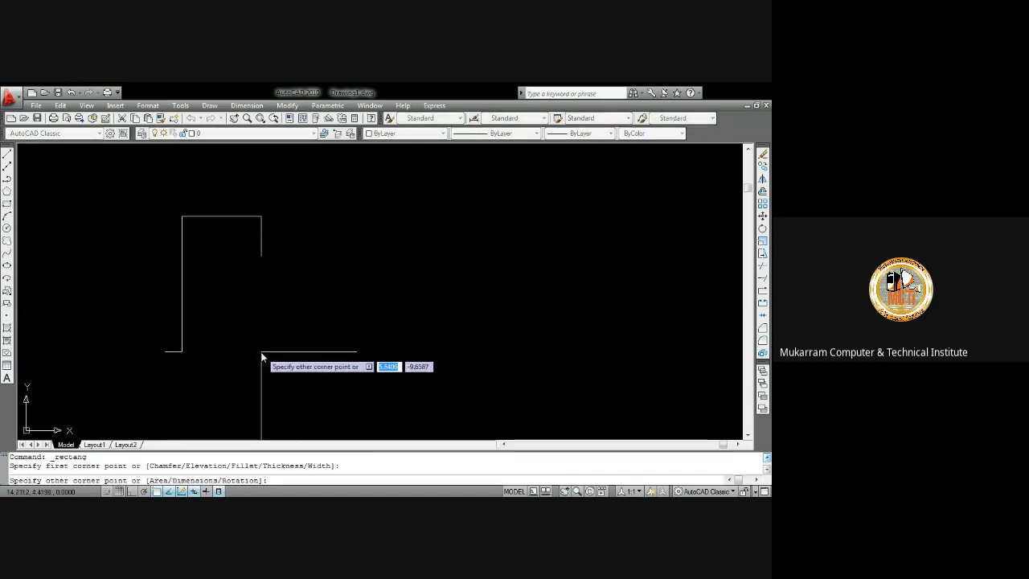
type("9")
key("Tab")
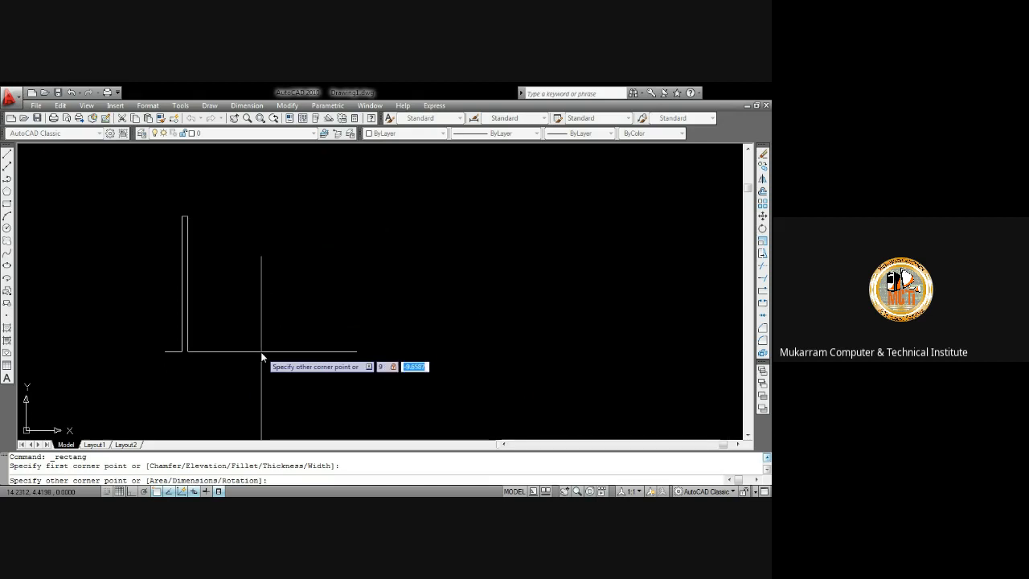
type("1")
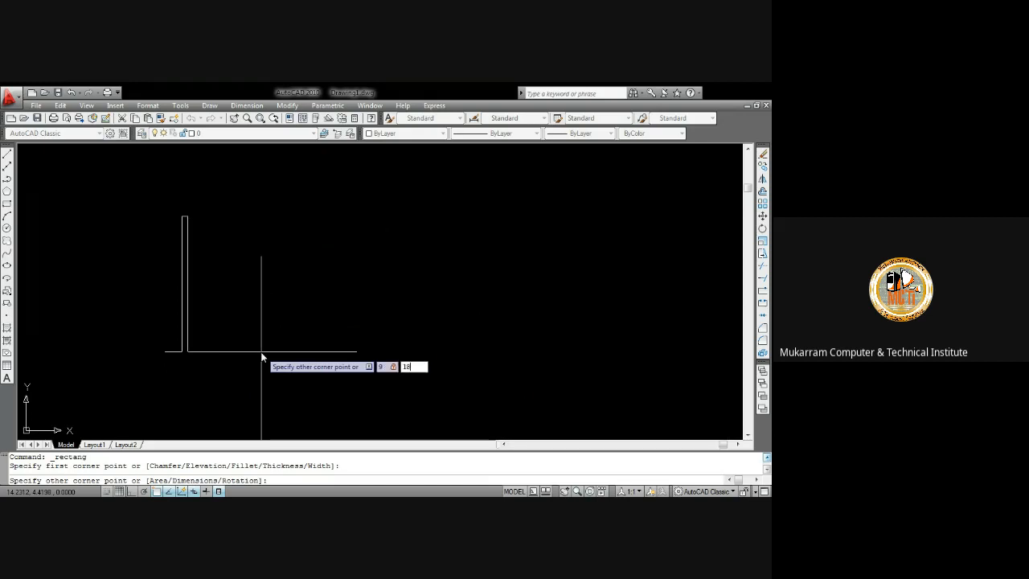
type("8")
key("Return")
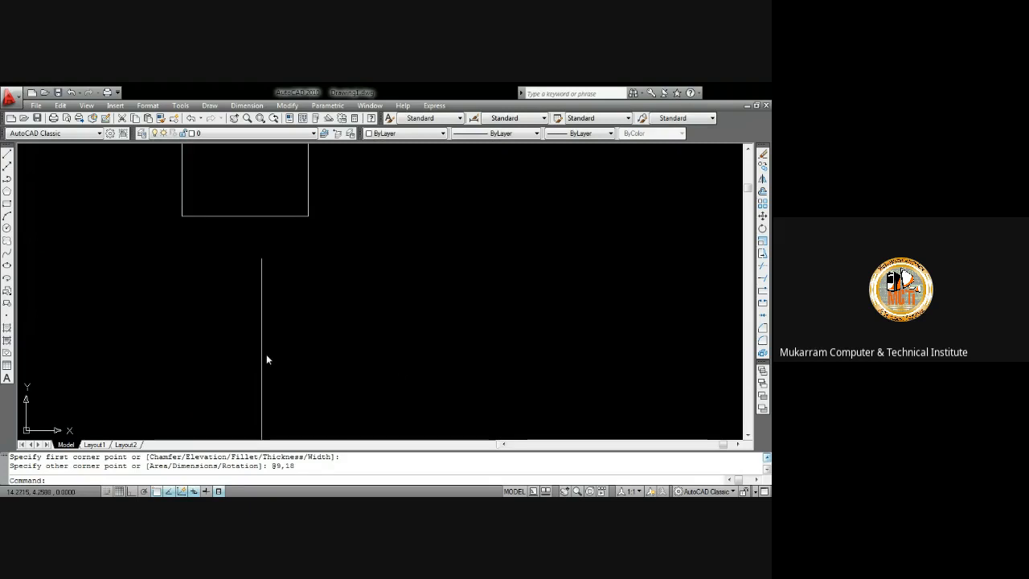
Set up a rectangular array with 8 rows, 6 columns, row offset 5 and column offset 4
scroll(321, 231, "down", 3)
middle_click(326, 223)
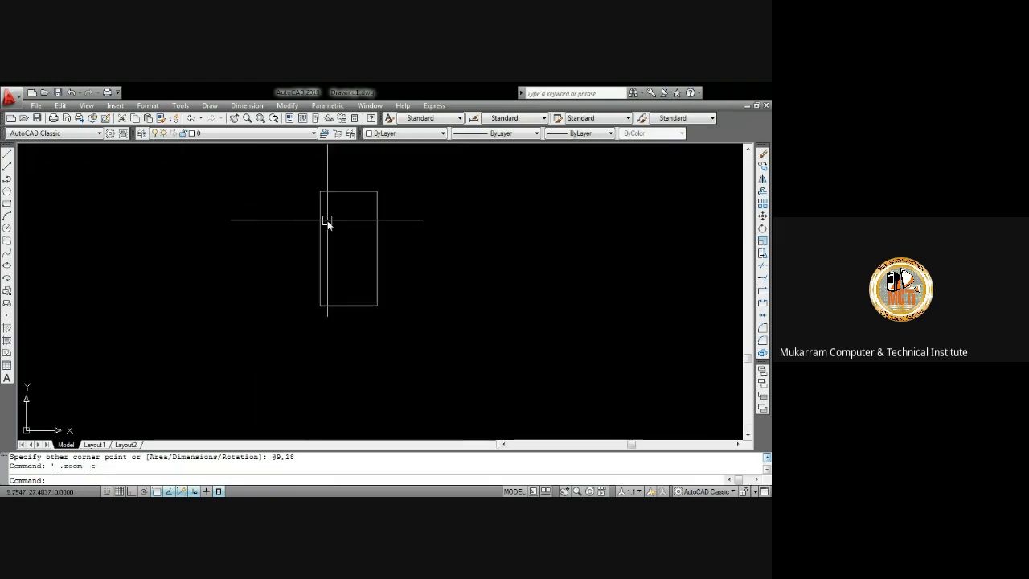
middle_click_drag(375, 217, 269, 215)
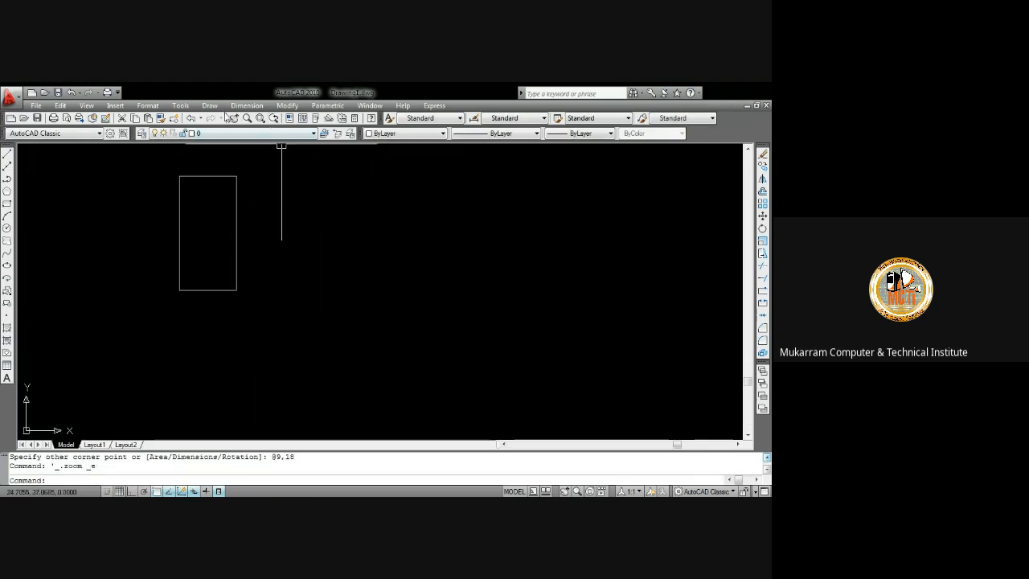
left_click(286, 105)
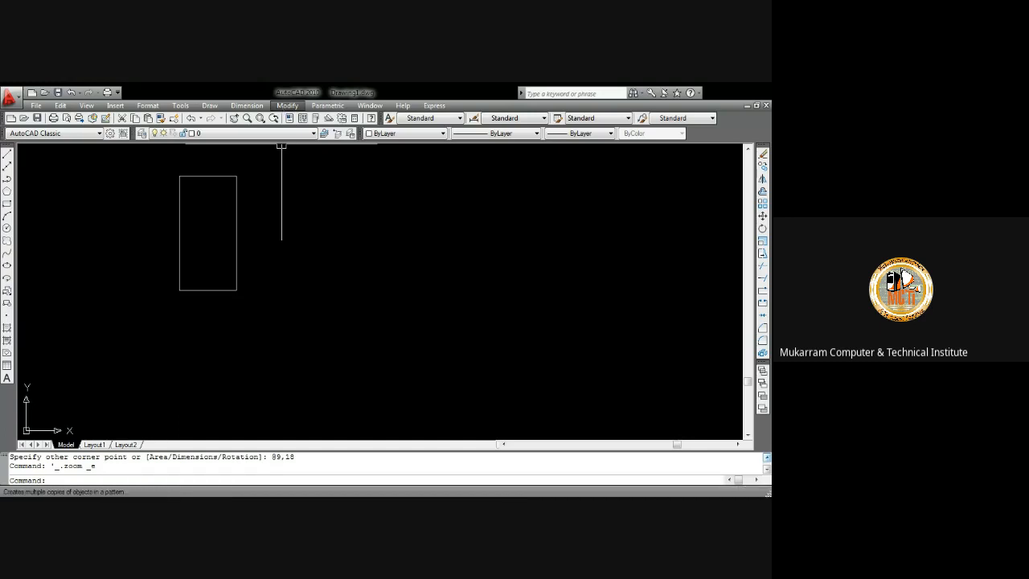
left_click(314, 258)
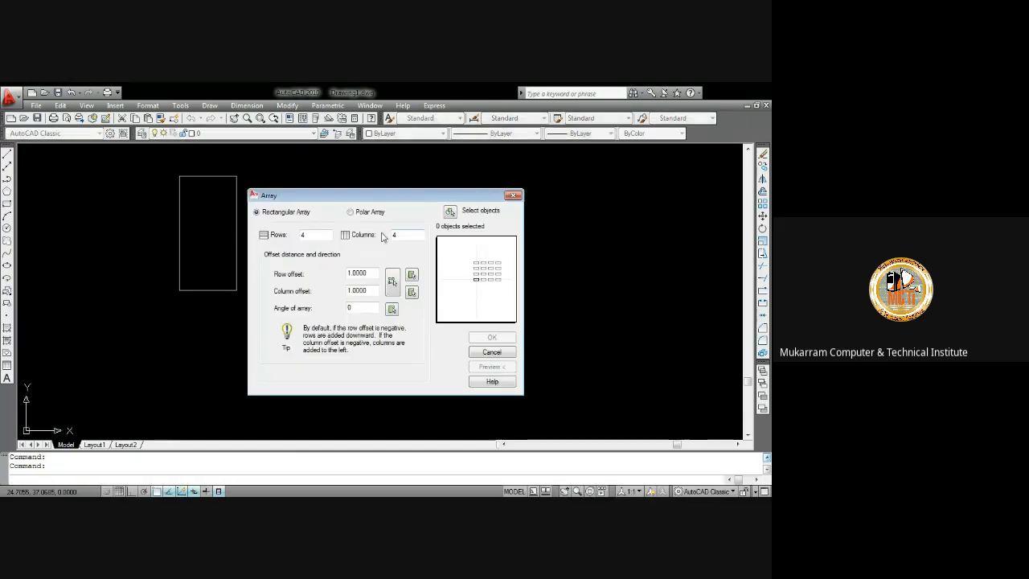
left_click_drag(319, 234, 293, 237)
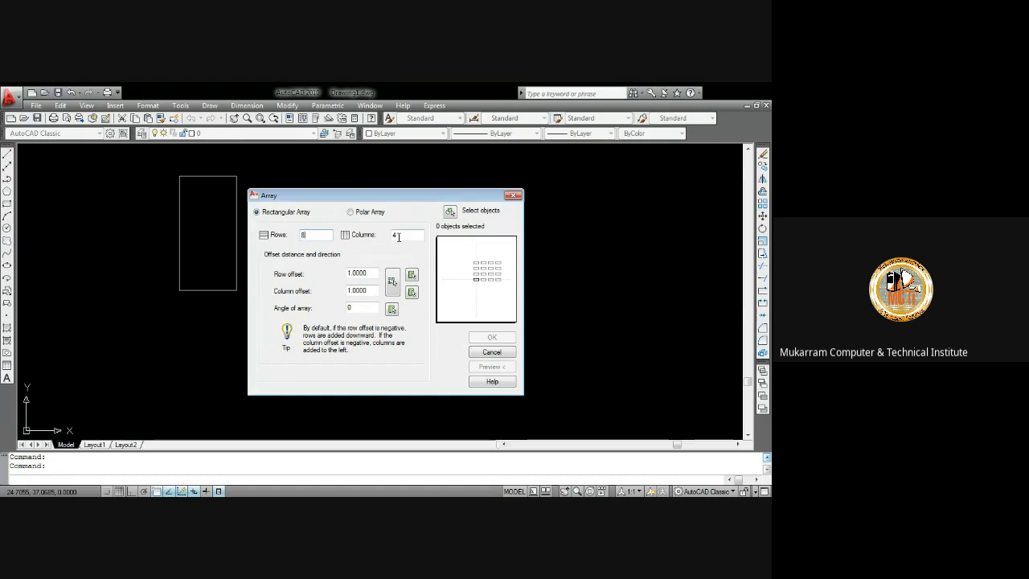
left_click_drag(393, 238, 379, 237)
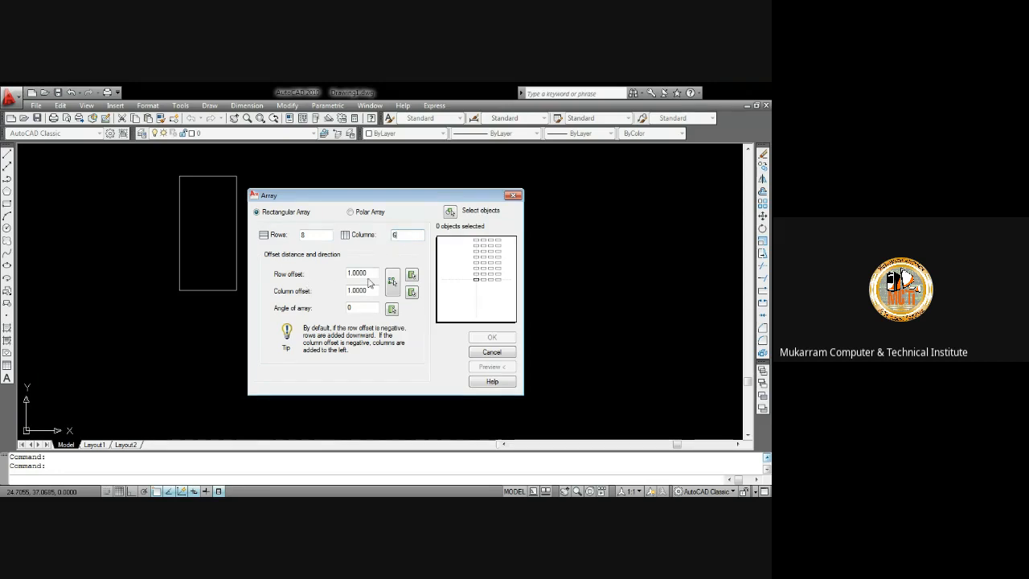
left_click_drag(370, 274, 351, 276)
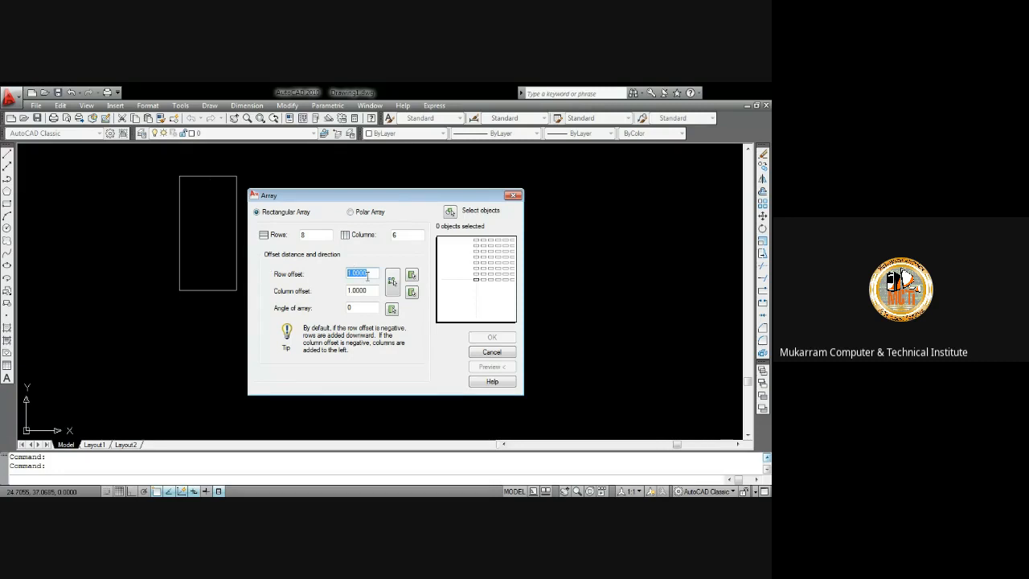
type("5")
left_click_drag(370, 293, 347, 296)
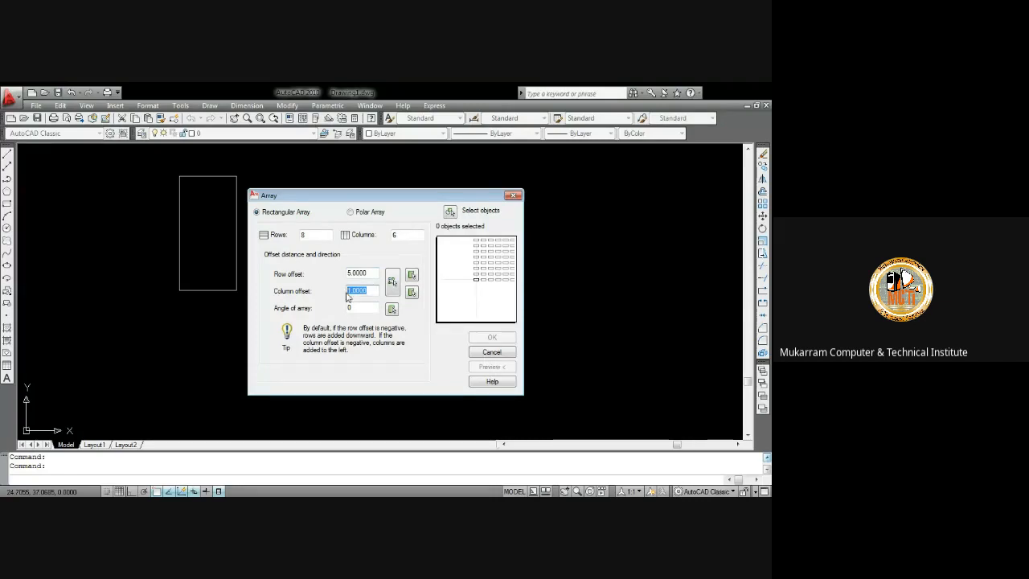
type("4")
Select the rectangle as the array object, preview the array, and cancel it
left_click(450, 212)
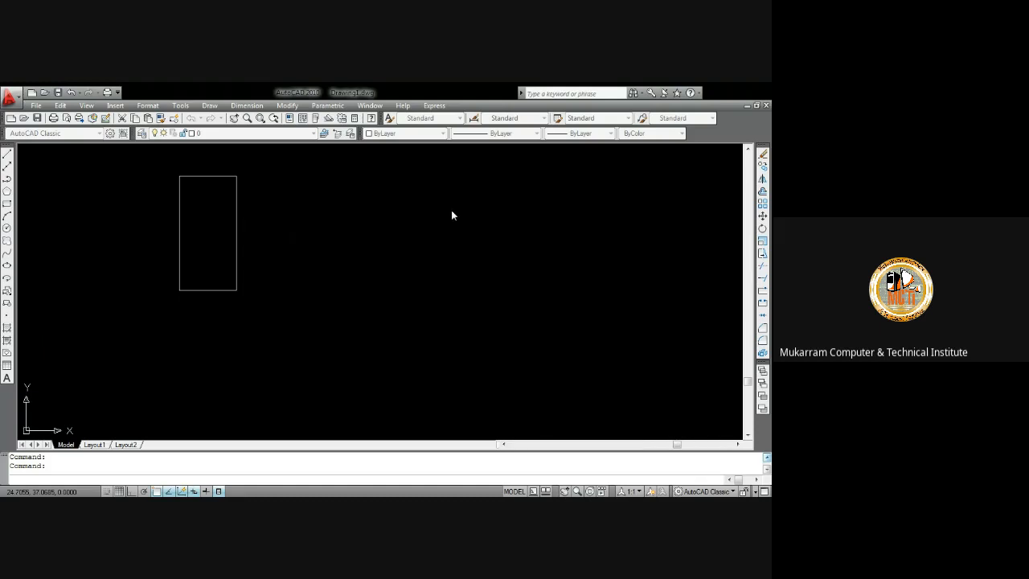
left_click(234, 287)
key("Return")
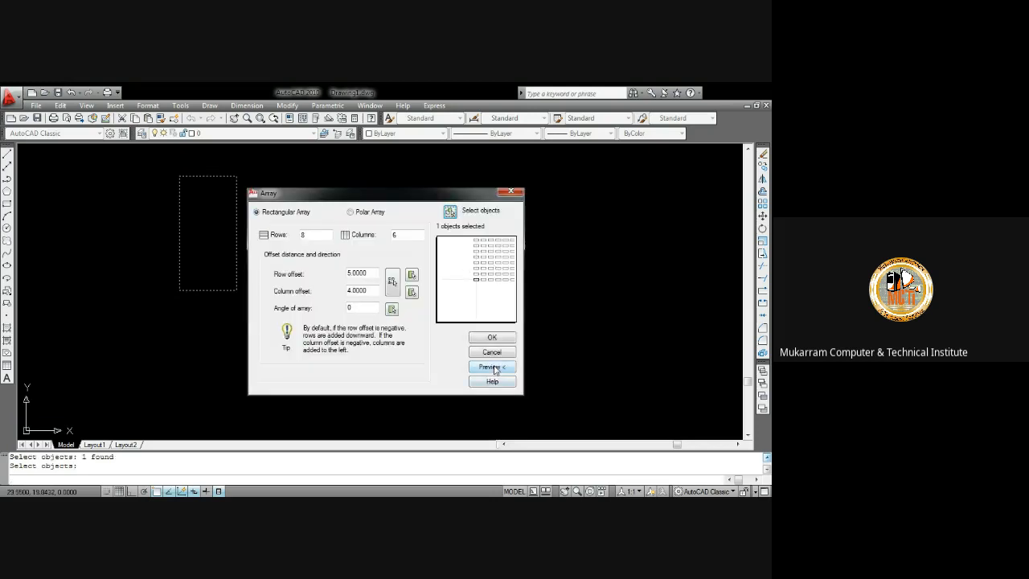
left_click(492, 366)
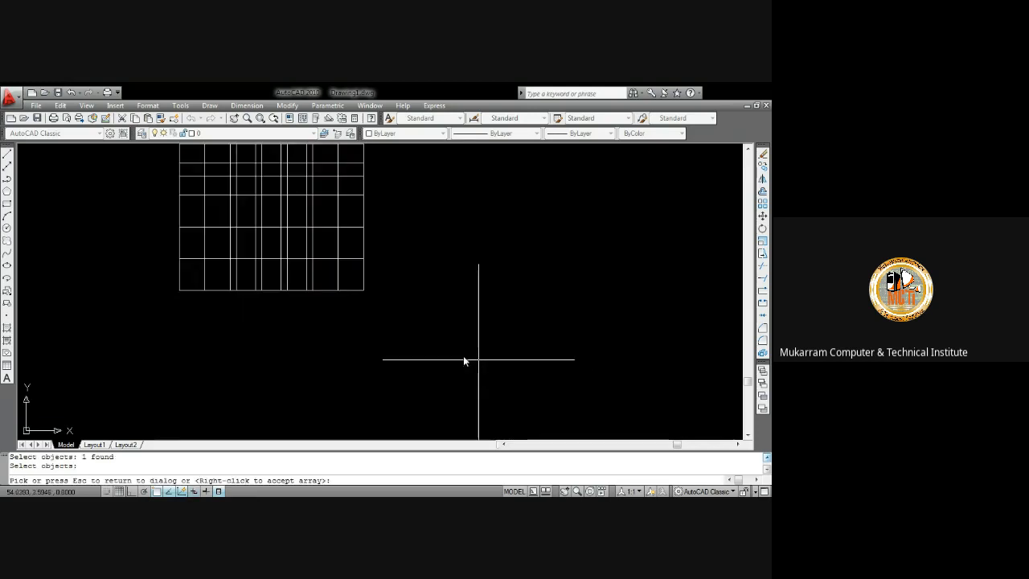
mouse_move(306, 237)
middle_mouse_down()
mouse_move(391, 313)
mouse_move(378, 468)
middle_mouse_up()
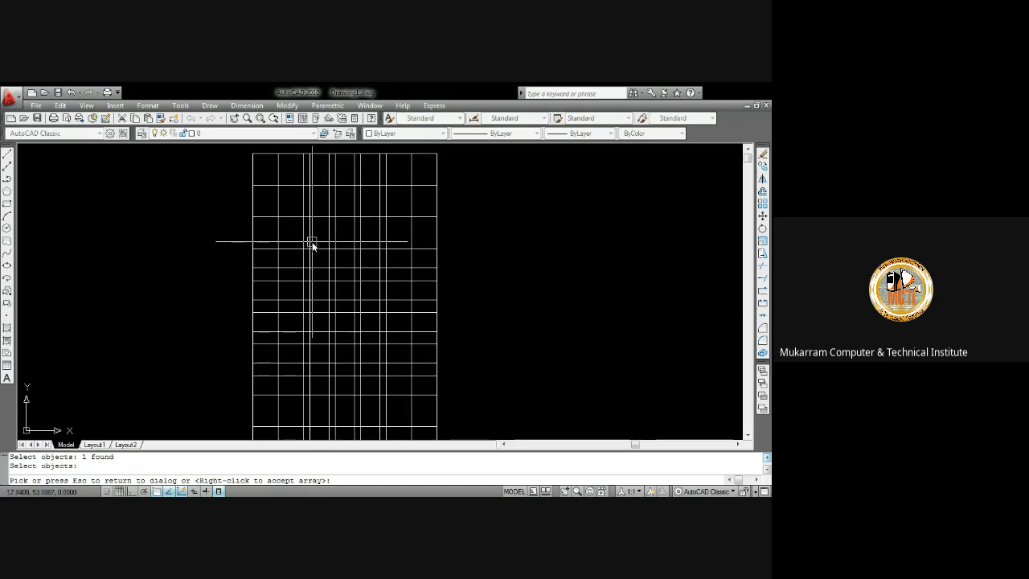
key("Escape")
key("Escape")
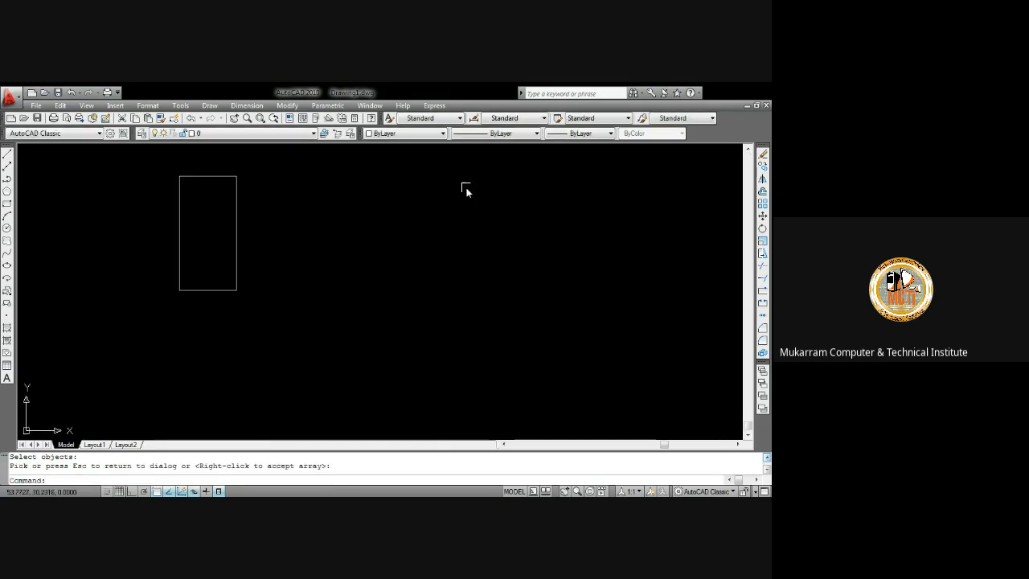
Select the rectangle and delete it
left_click(202, 176)
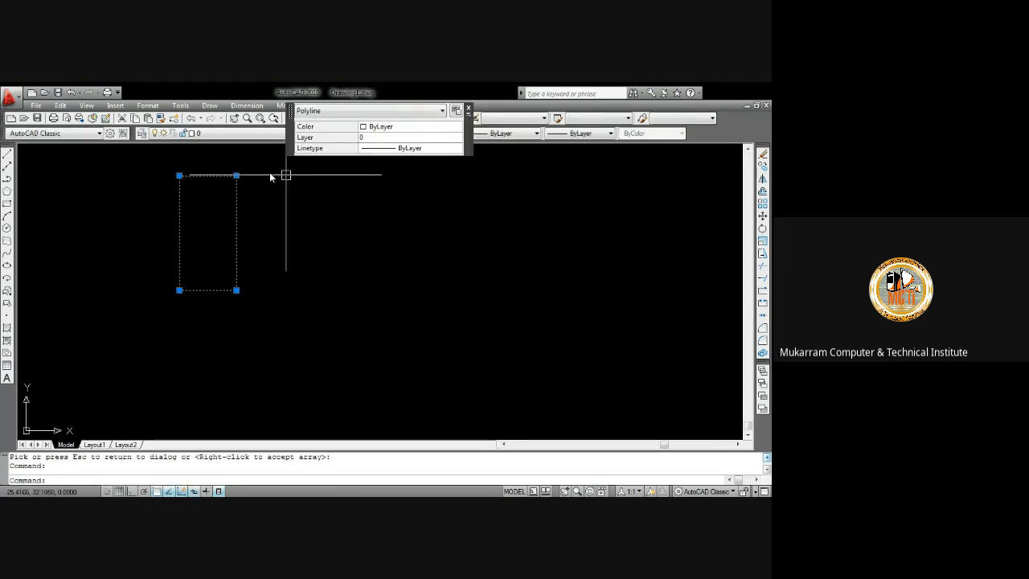
mouse_move(237, 176)
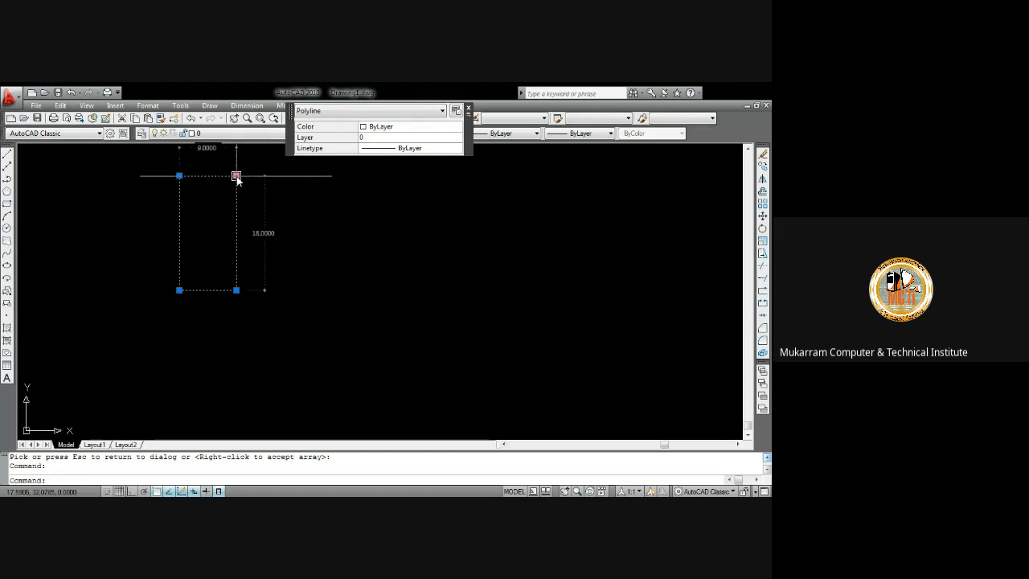
key("Escape")
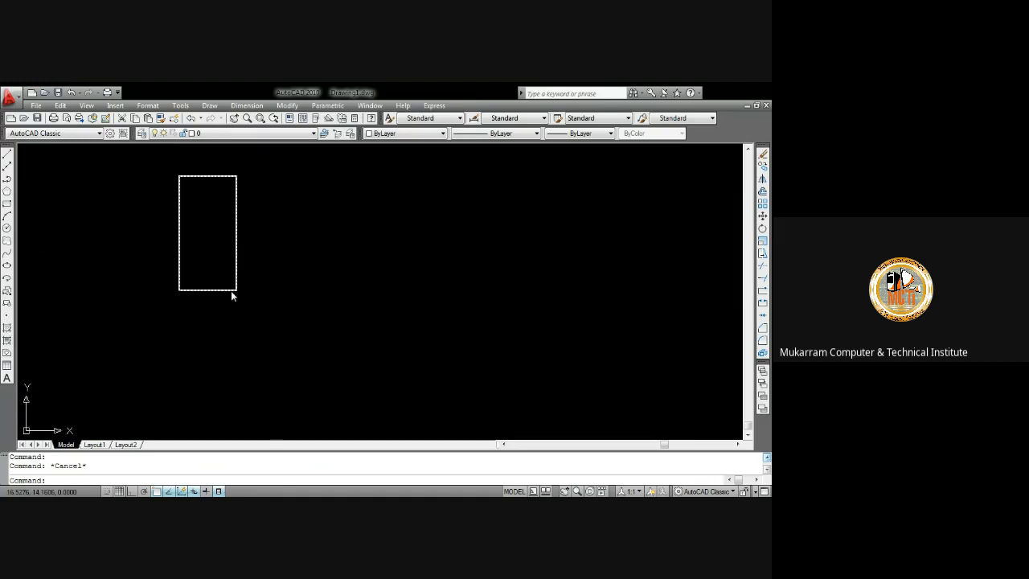
left_click(335, 338)
left_click(148, 161)
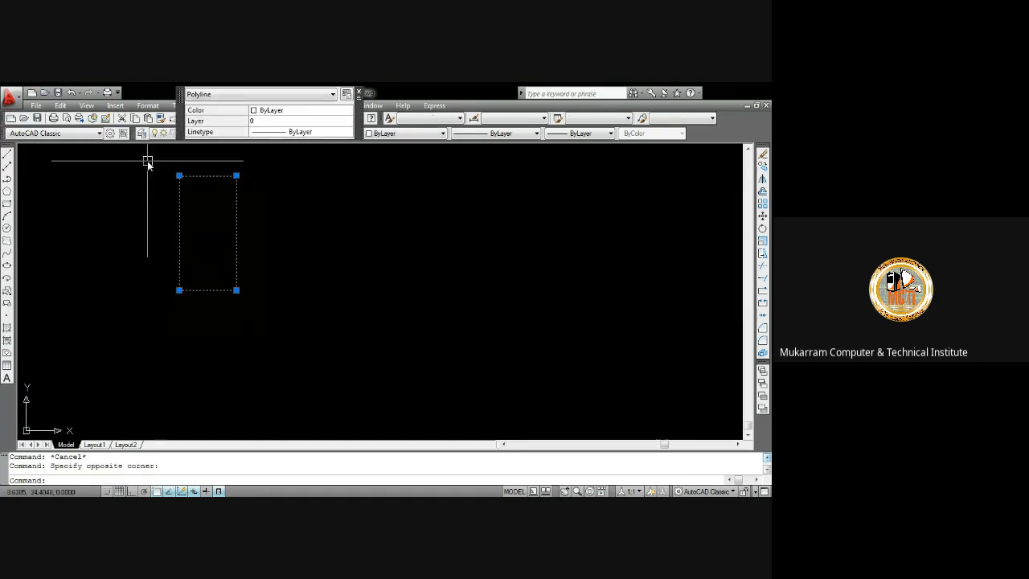
key("Delete")
Set the drawing units to Architectural length type with 0'-0 1/2" precision
type("un")
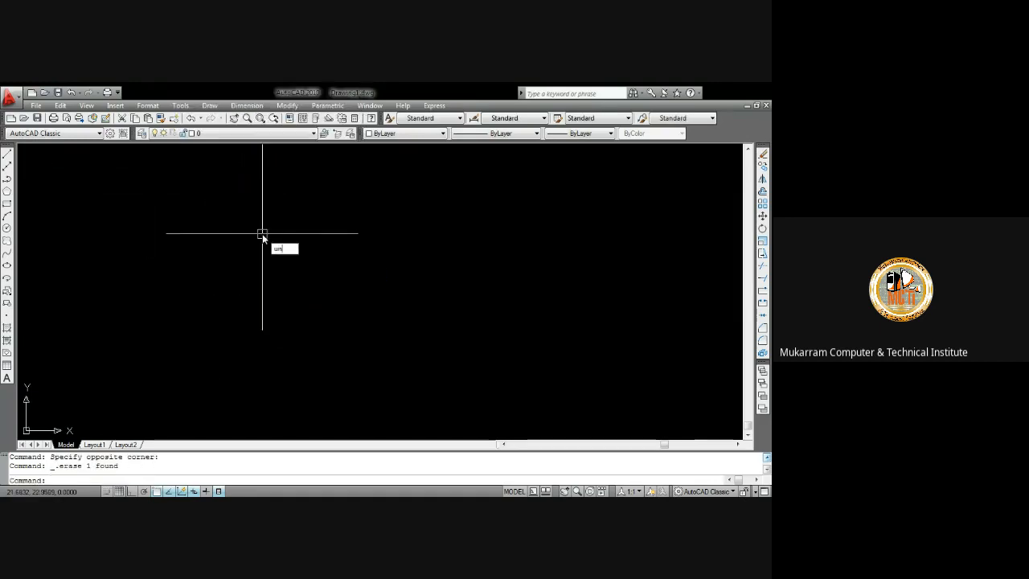
key("Return")
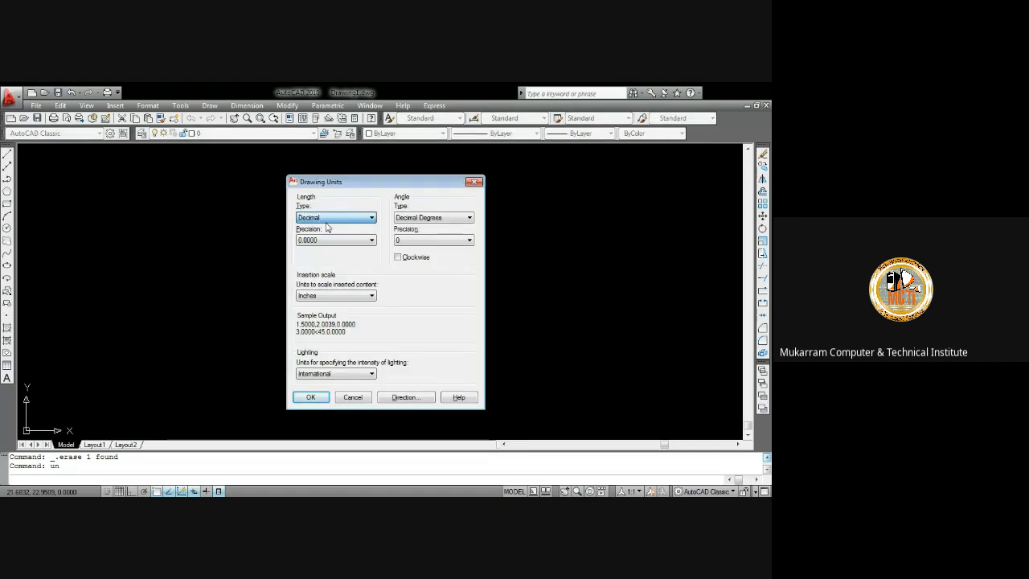
left_click(322, 226)
left_click(324, 239)
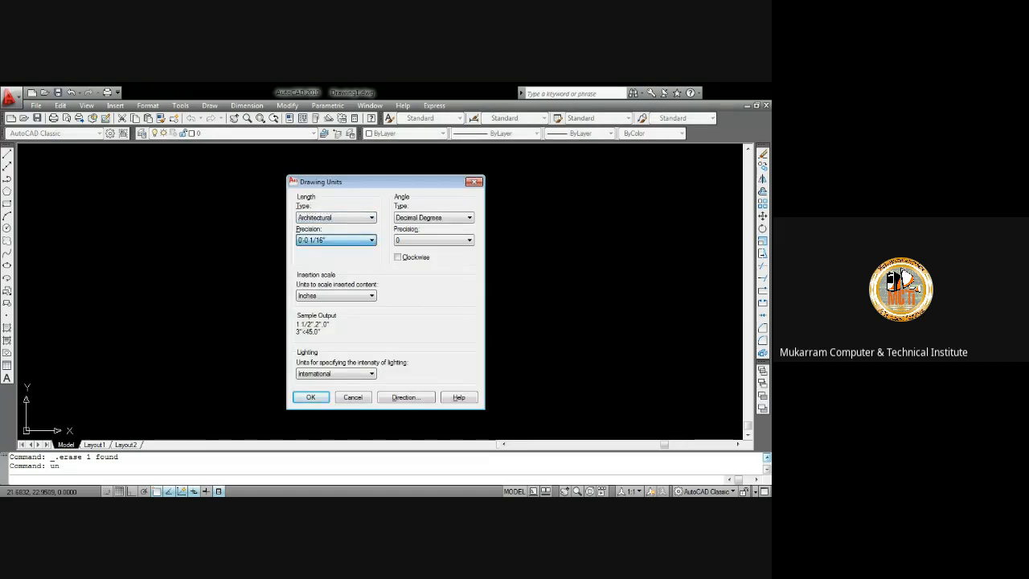
left_click(324, 258)
left_click(328, 296)
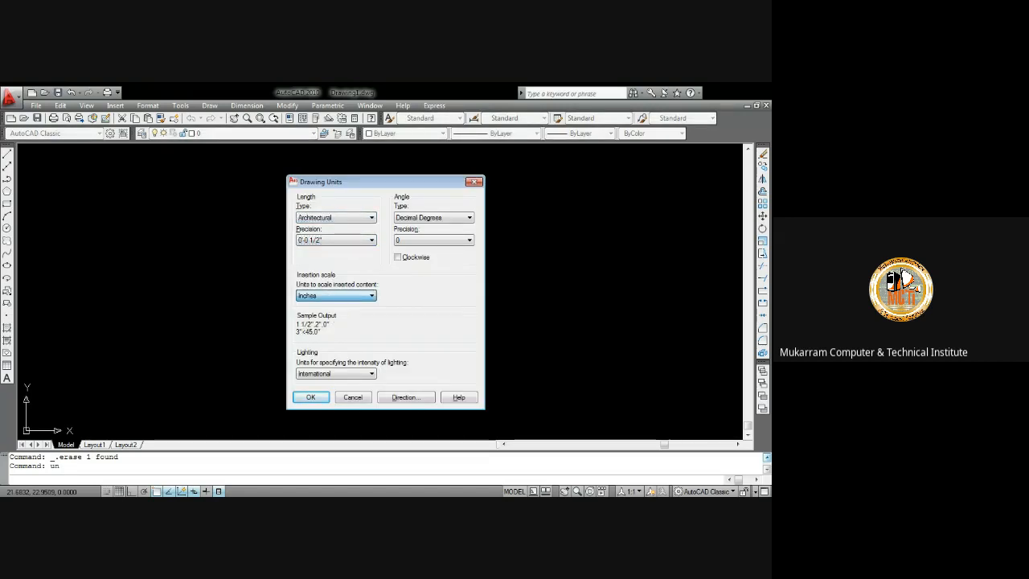
left_click(311, 396)
Modify the Standard dimension style so its primary unit format is Architectural
type("d")
key("Return")
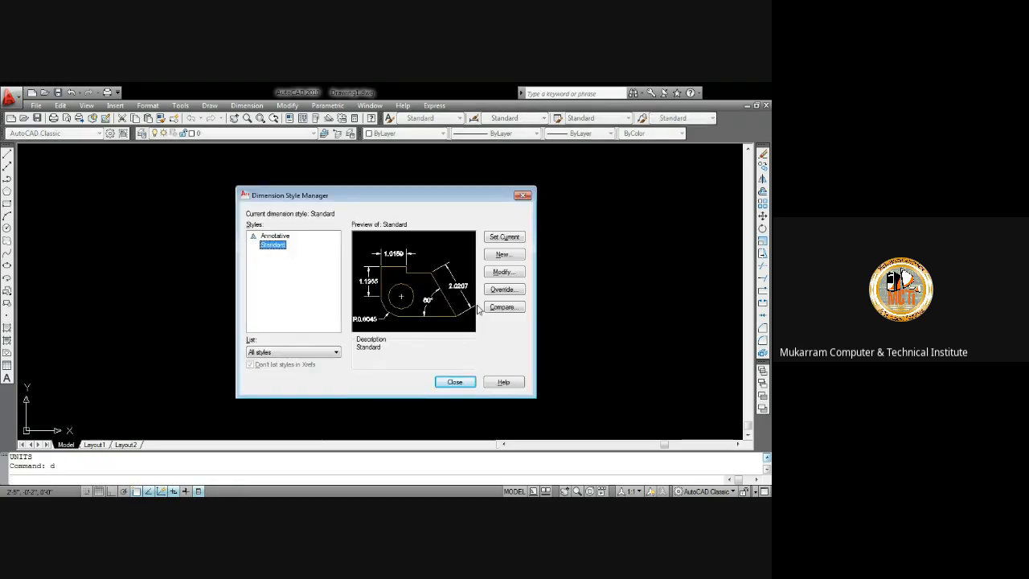
left_click(505, 273)
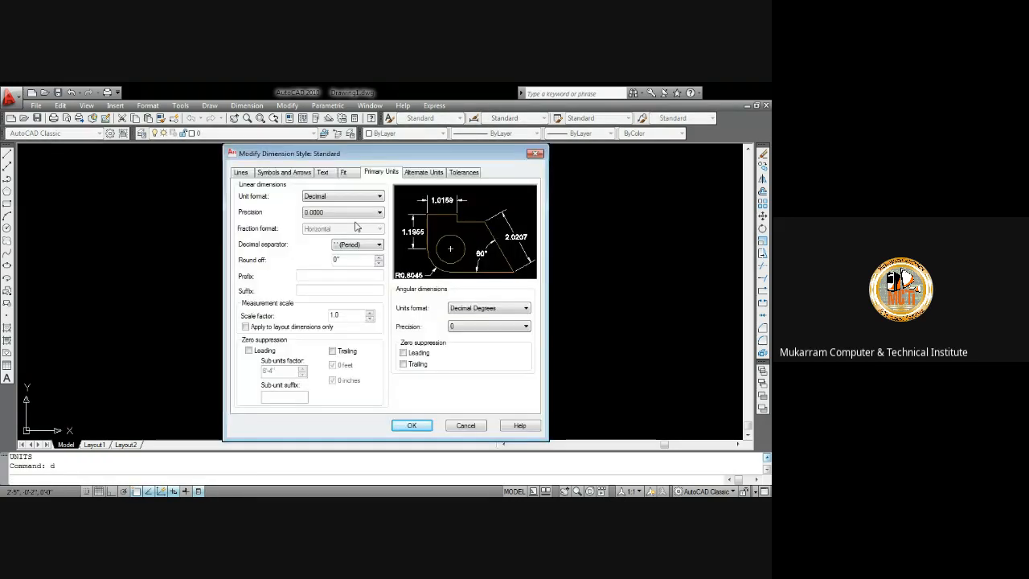
left_click(344, 196)
left_click(335, 231)
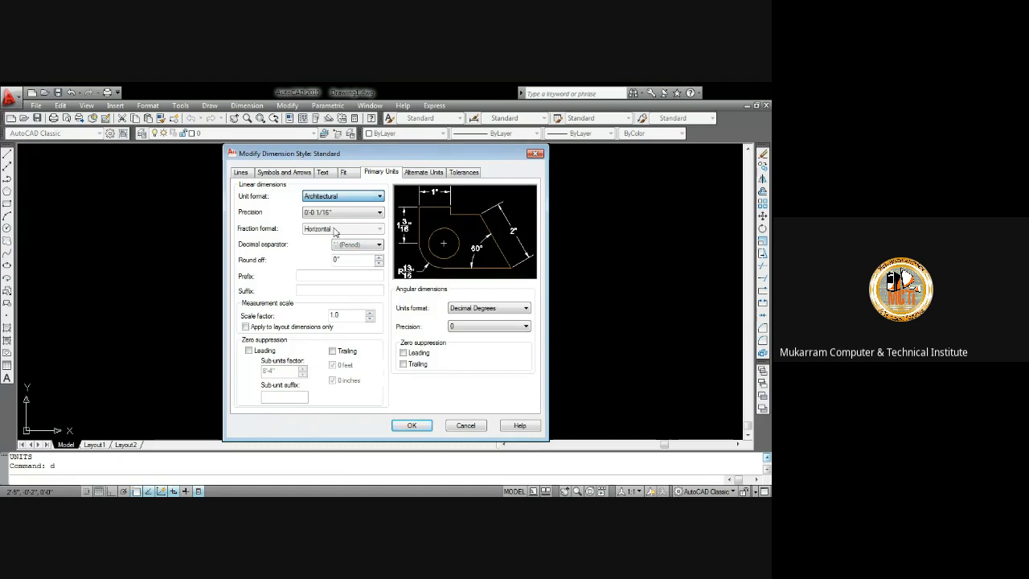
left_click(334, 215)
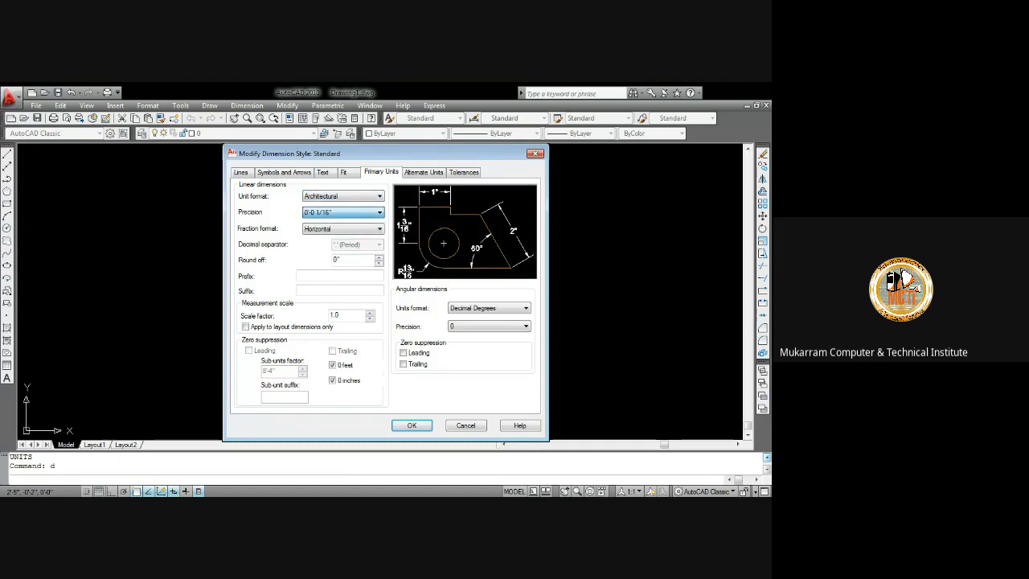
left_click(412, 425)
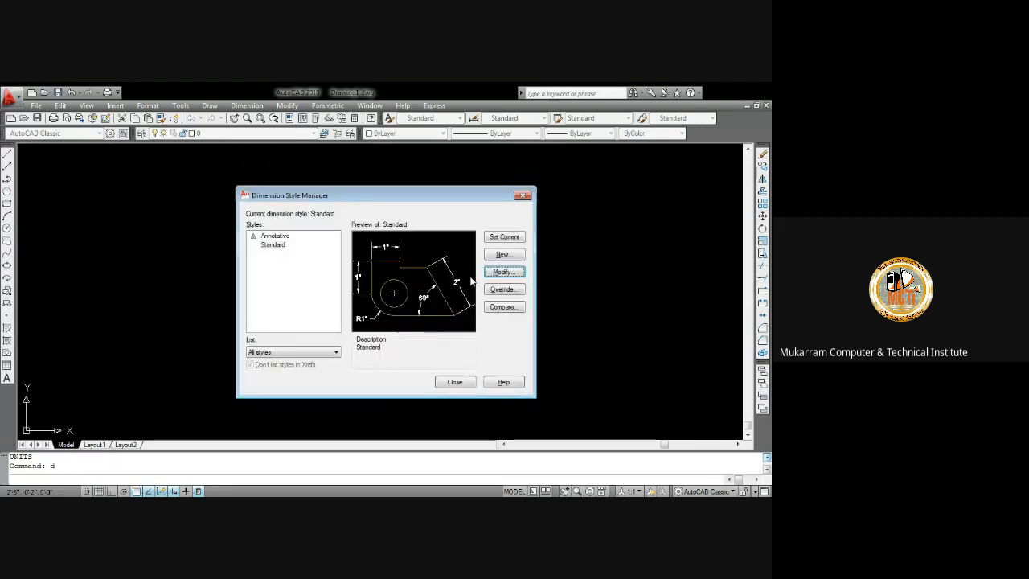
Make Standard the current dimension style and set its text height to 5"
left_click(499, 239)
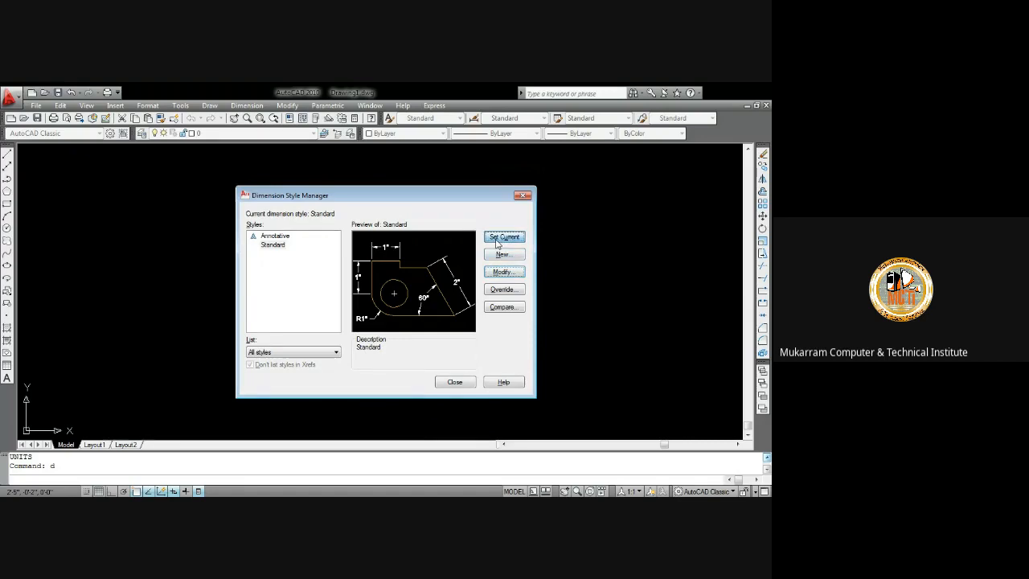
left_click(504, 272)
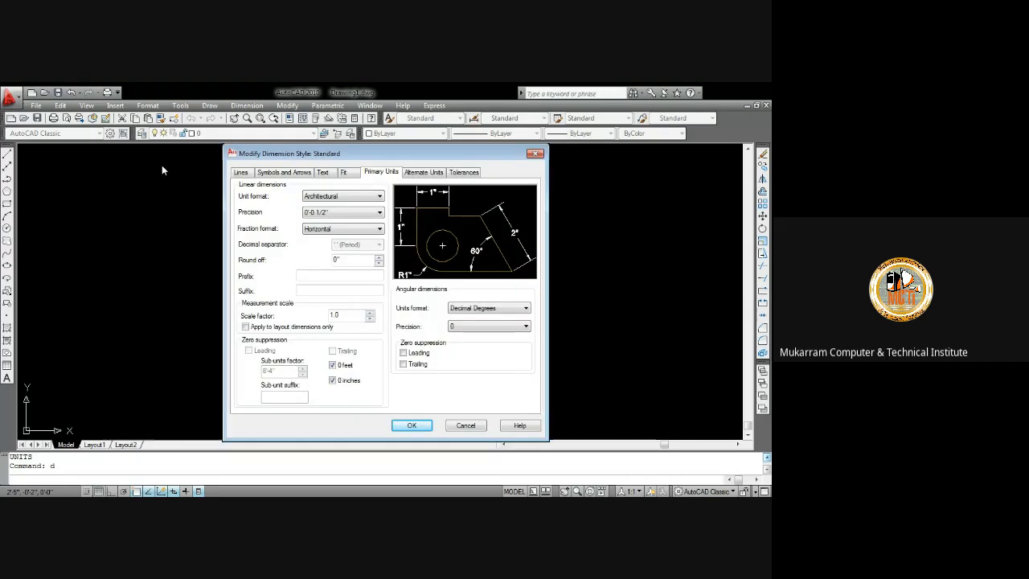
left_click(324, 174)
double_click(358, 253)
type("5")
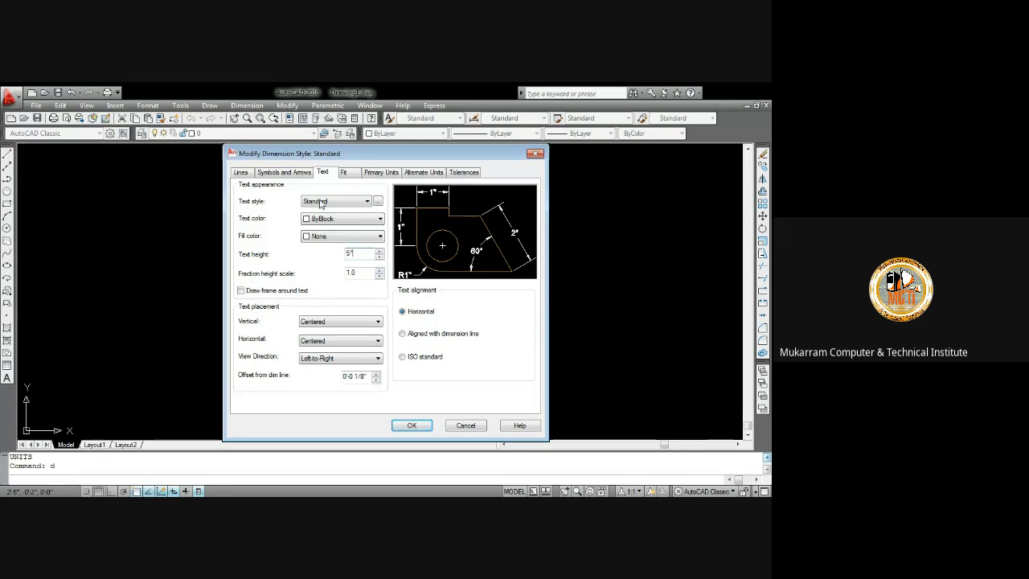
Set the Standard dimension style's arrow size to 5"
left_click(304, 172)
left_click_drag(270, 286, 193, 284)
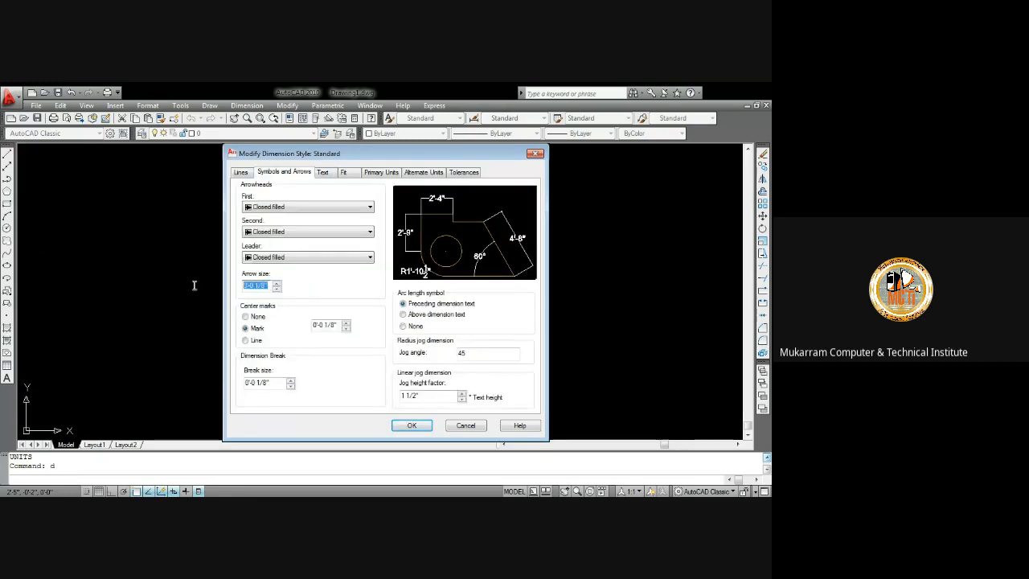
type("5\"")
Set the extension line offset from origin to 5" and close the dimension style dialogs
left_click(239, 173)
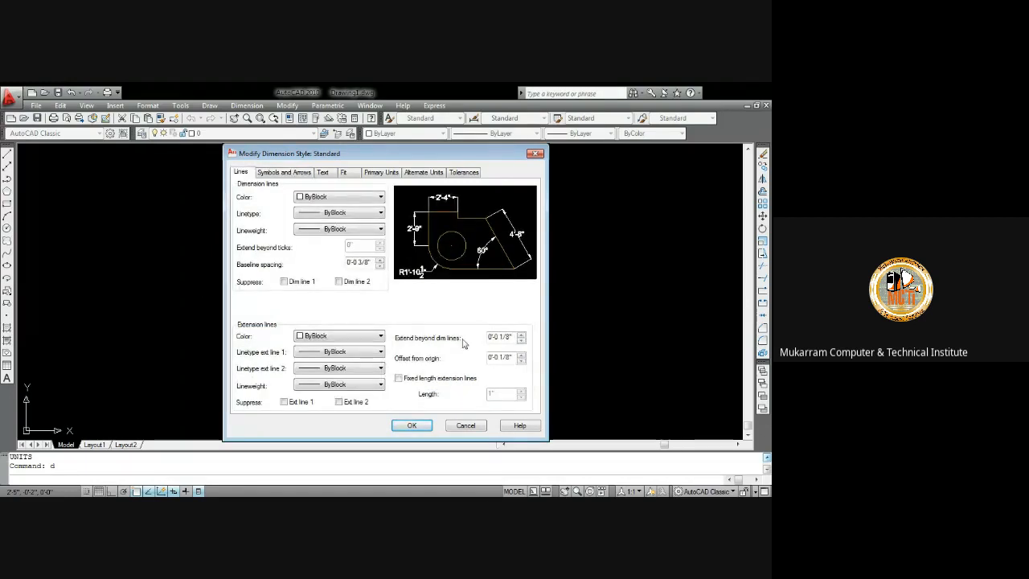
left_click_drag(512, 357, 473, 366)
type("5\"")
left_click(411, 425)
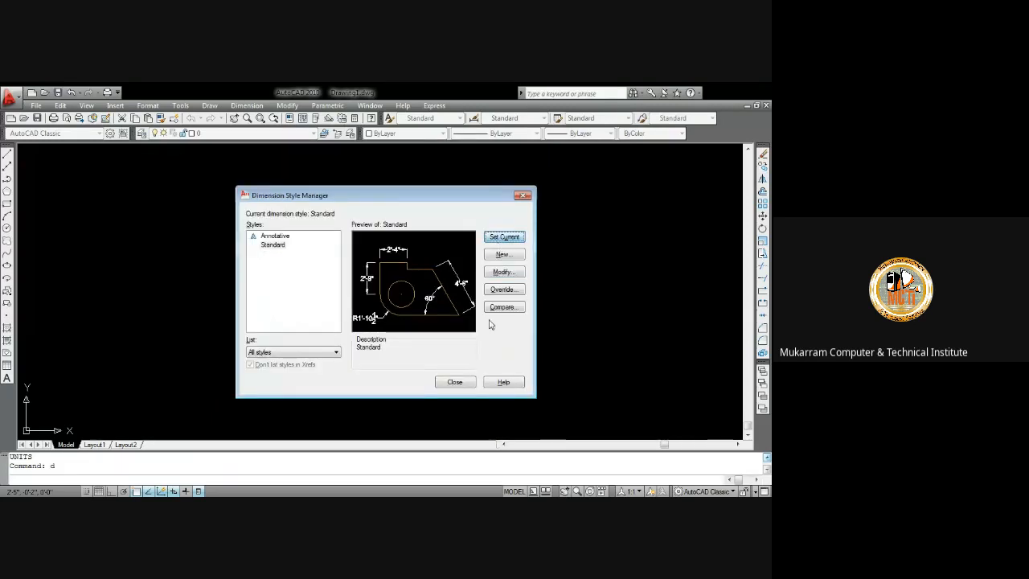
left_click(466, 381)
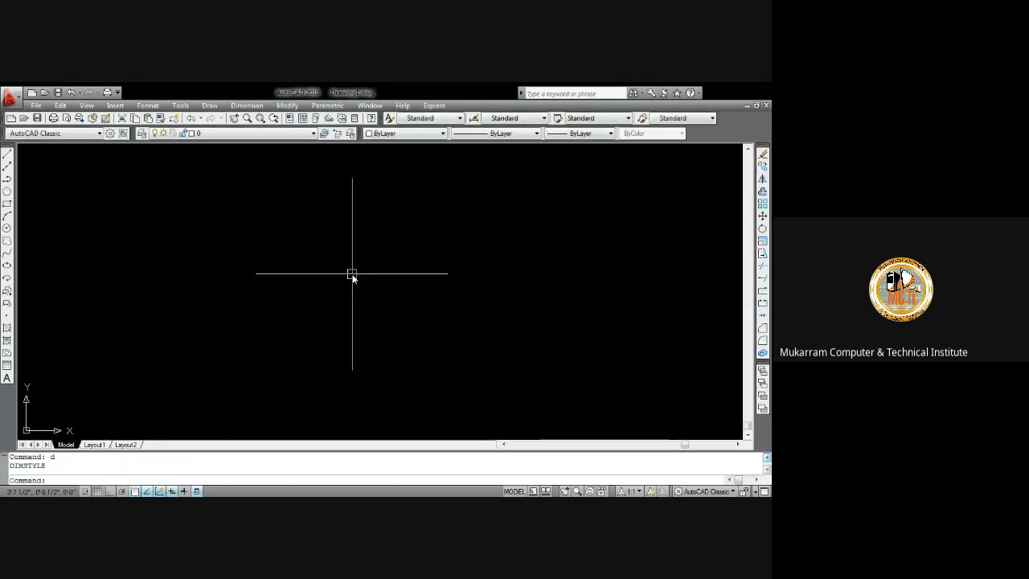
Draw a rectangle 9 by 18 units from a picked first corner
left_click(8, 204)
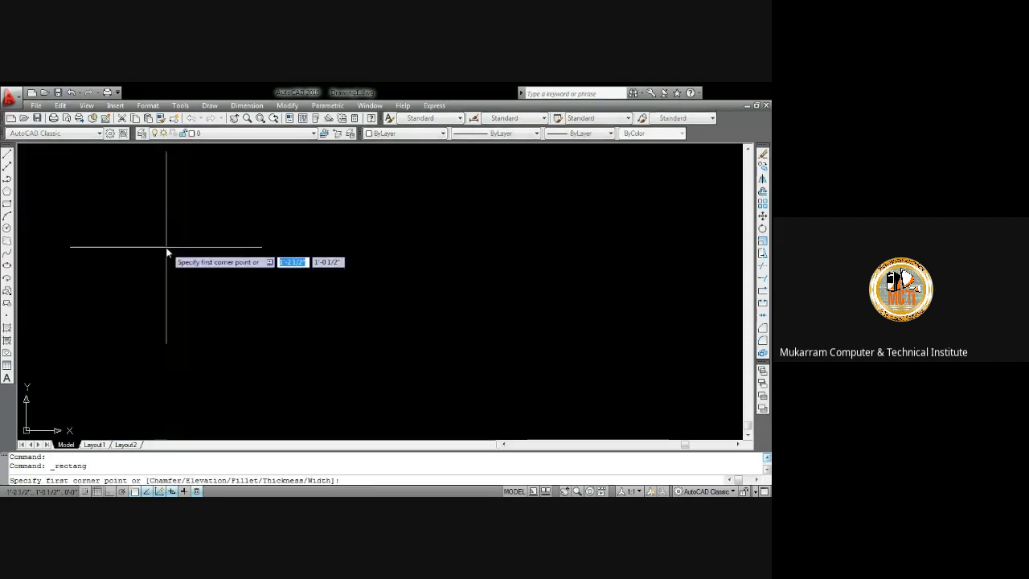
left_click(166, 246)
type("9,18")
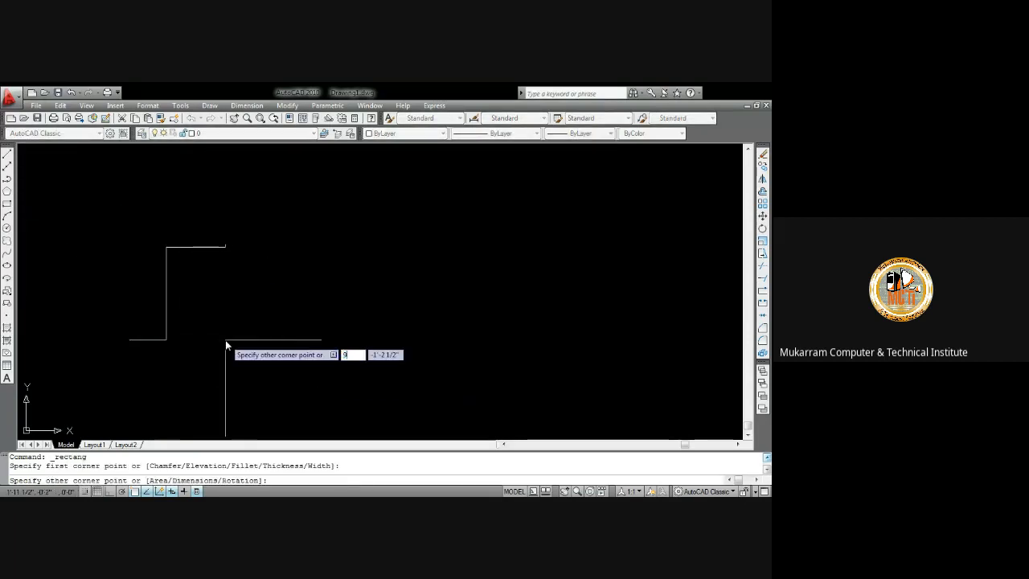
key("Return")
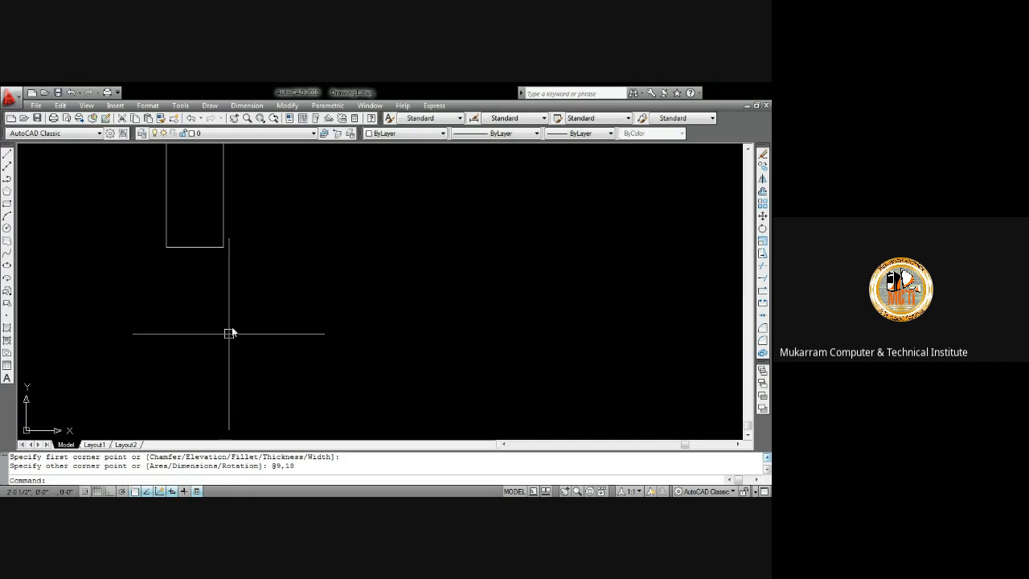
middle_click(244, 253)
middle_click(244, 253)
scroll(398, 211, "down", 2)
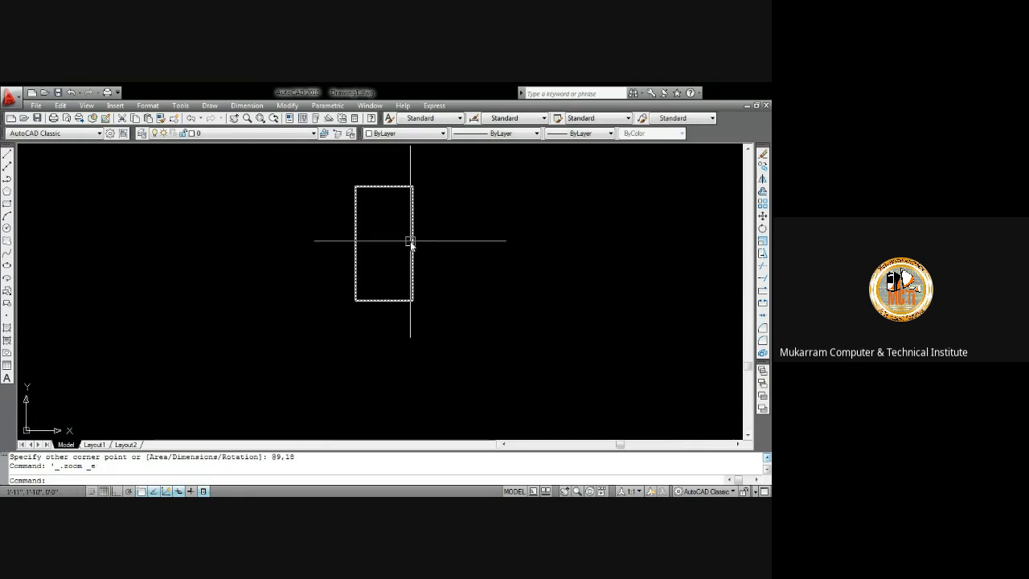
middle_click_drag(409, 239, 232, 236)
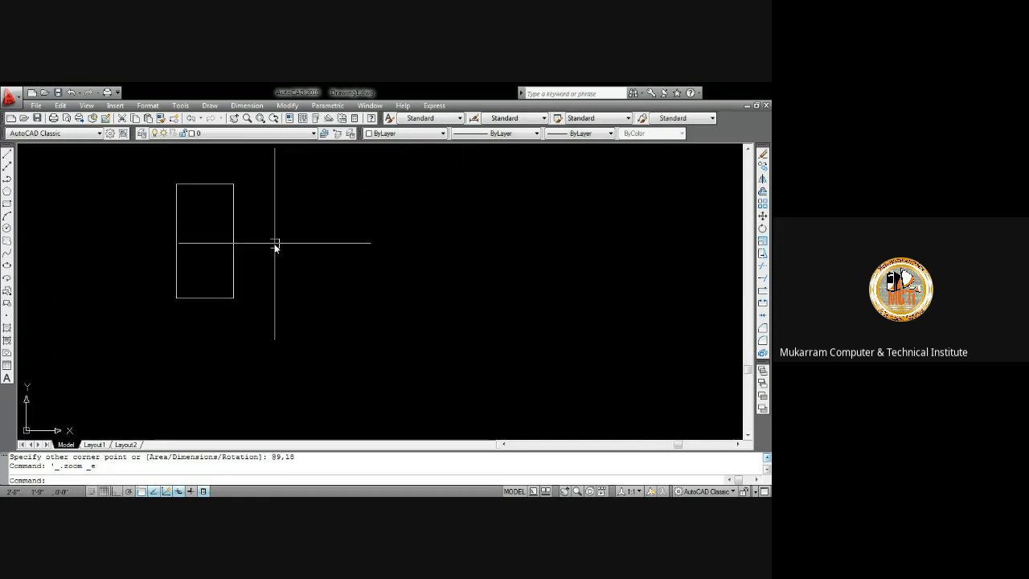
left_click(239, 211)
left_click(229, 193)
left_click(233, 183)
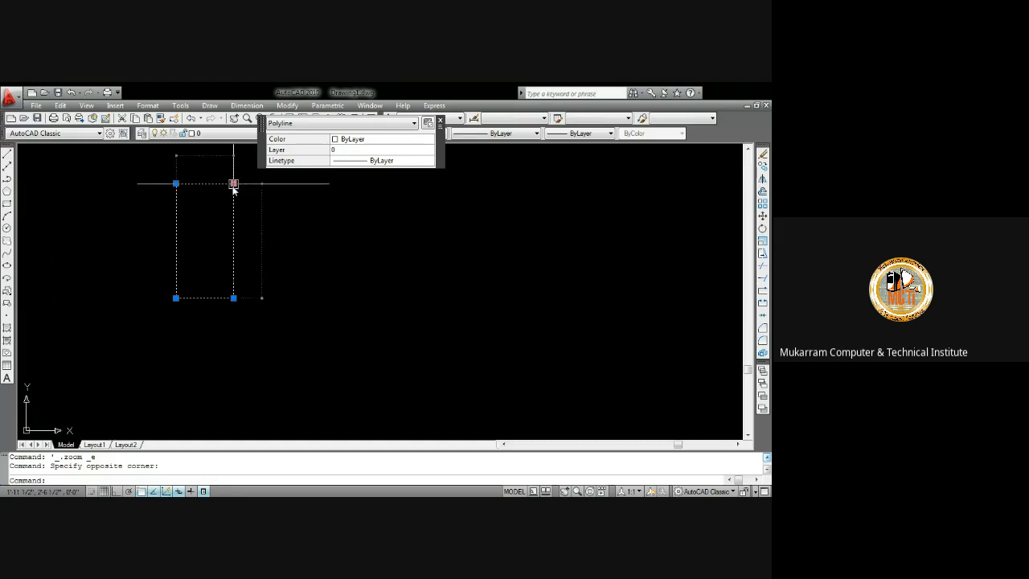
key("Escape")
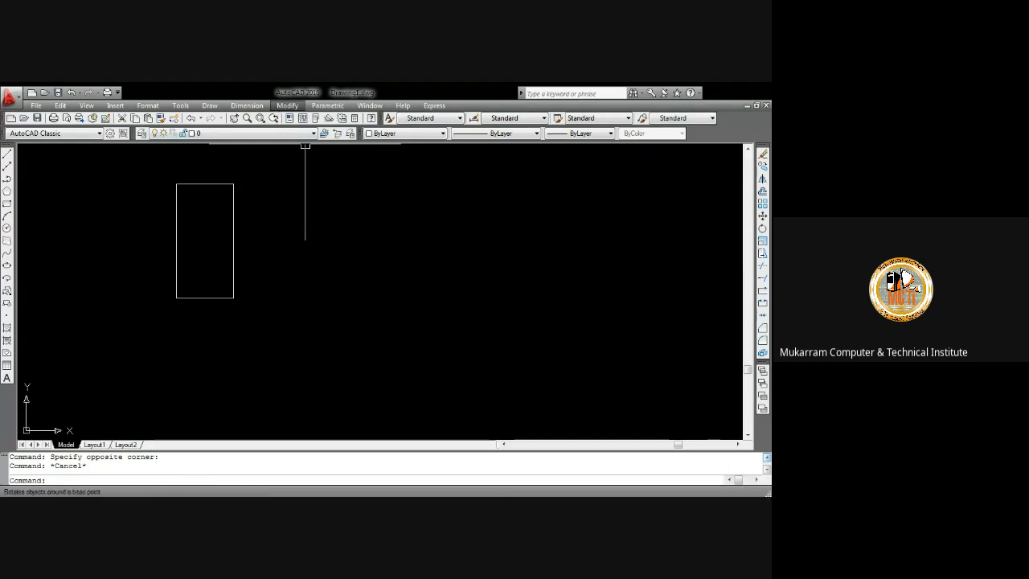
Start the Array command with 8 rows, 5 columns, a 5' row offset and a 4' column offset
type("ar")
key("Return")
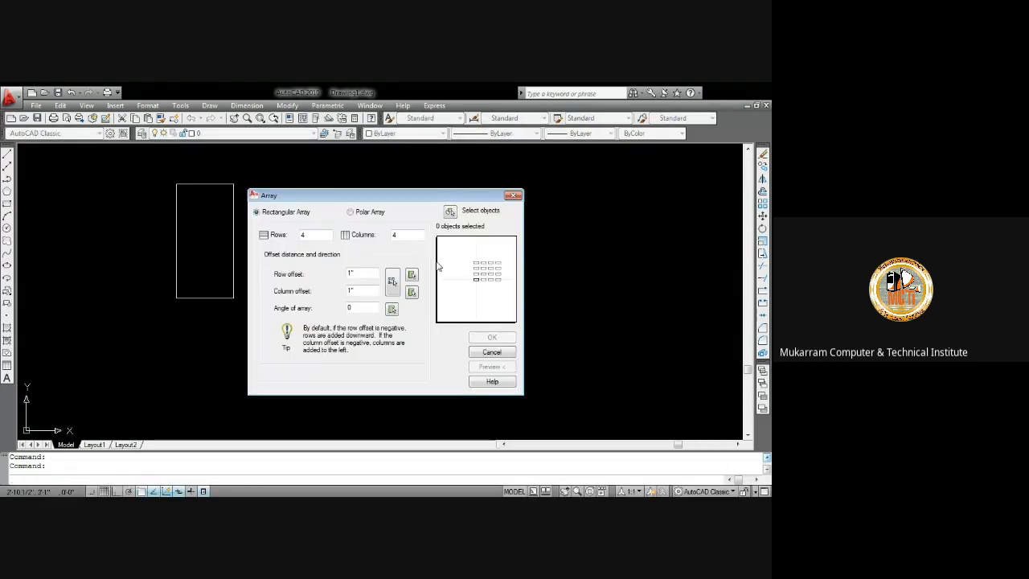
left_click_drag(329, 233, 256, 237)
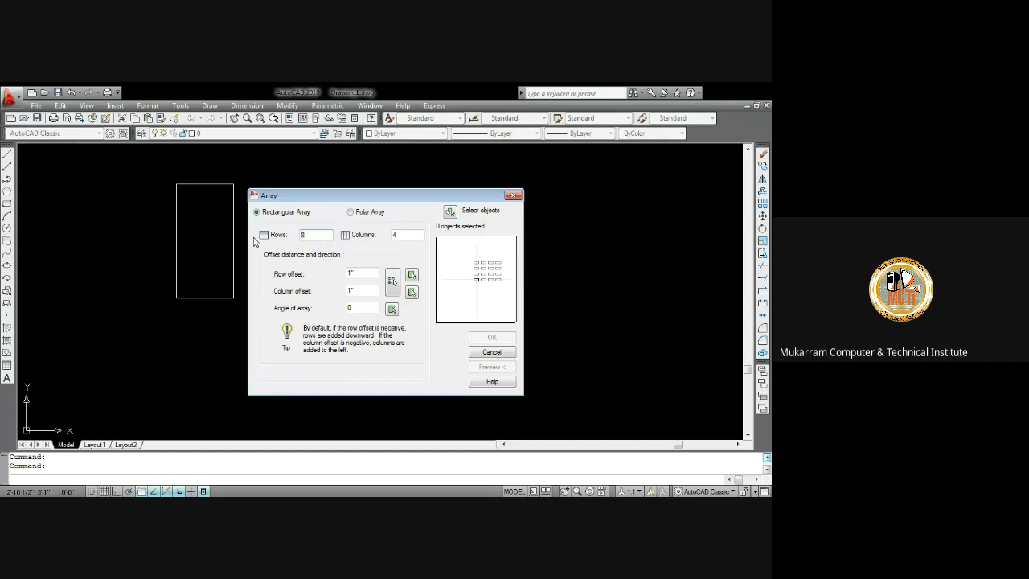
key("Tab")
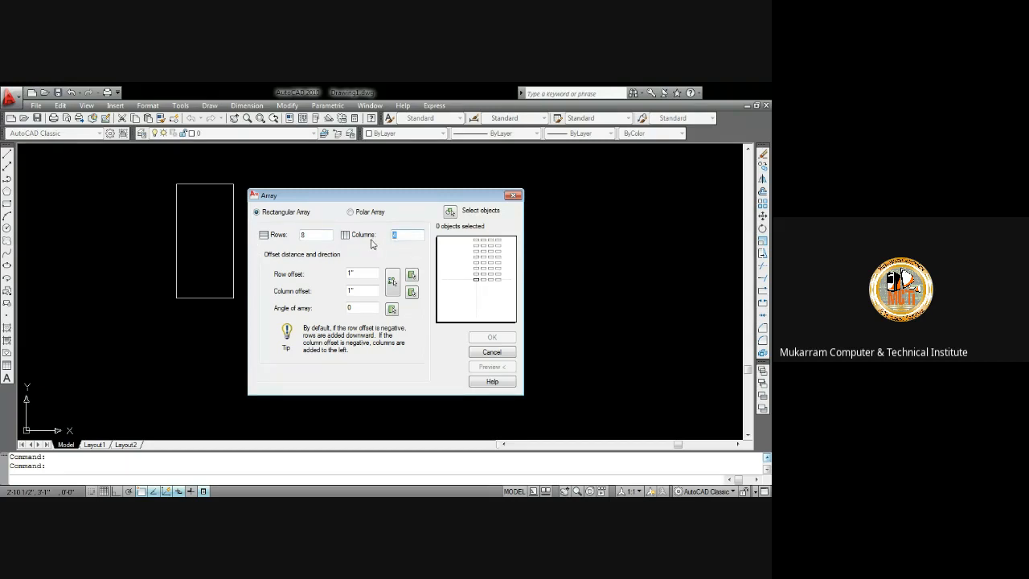
left_click_drag(362, 276, 332, 276)
type("5'")
key("Tab")
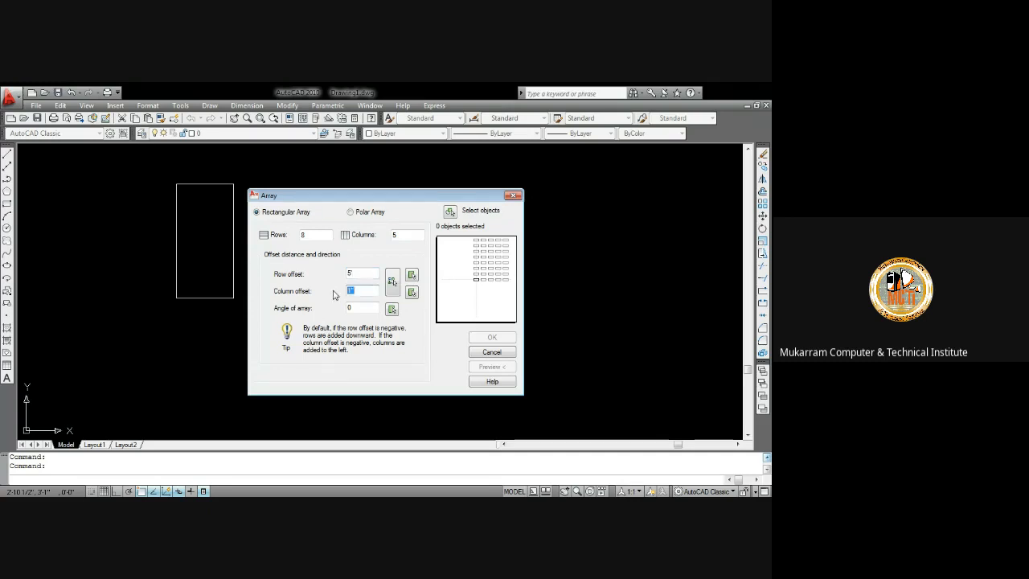
type("4\"")
Select the rectangle as the array object and create the rectangular array
left_click(450, 213)
left_click(261, 318)
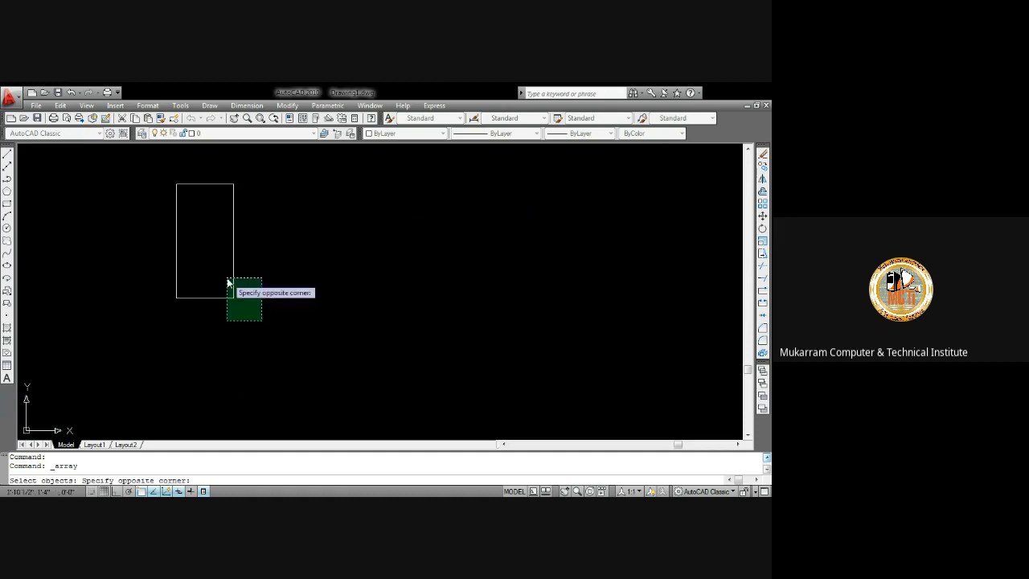
left_click(176, 178)
key("Return")
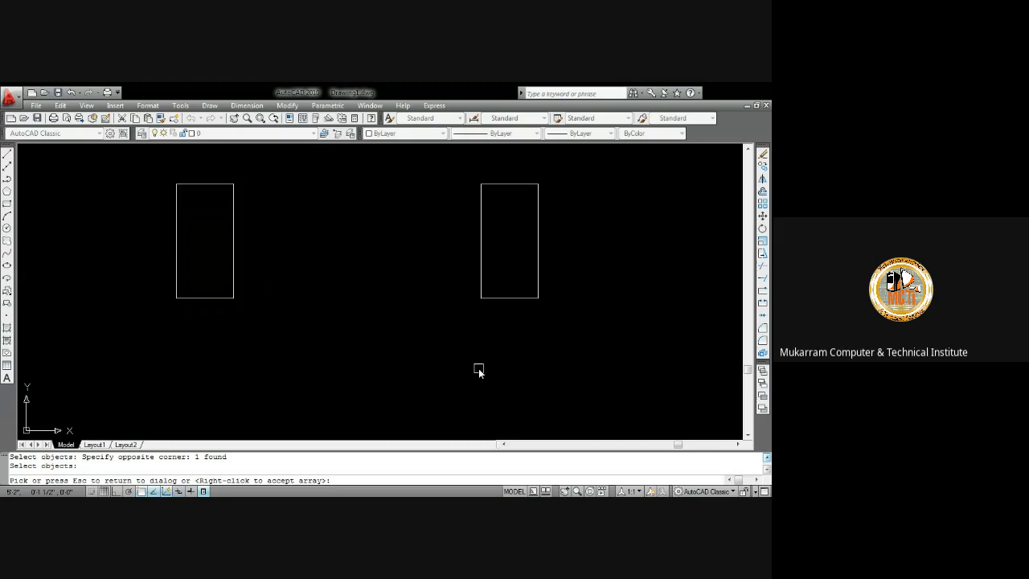
left_click(427, 299)
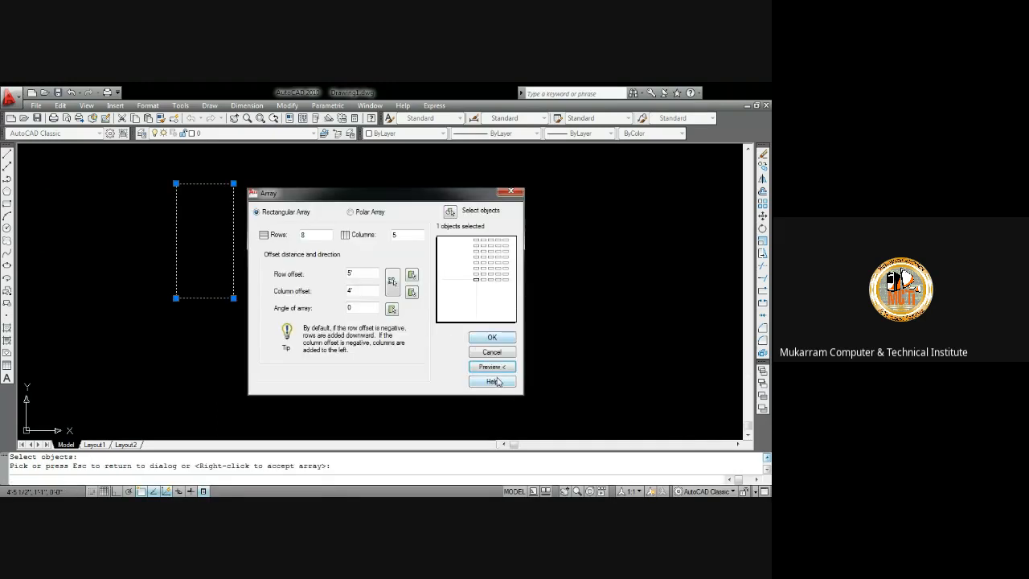
left_click(499, 339)
left_click(470, 331)
left_click(443, 332)
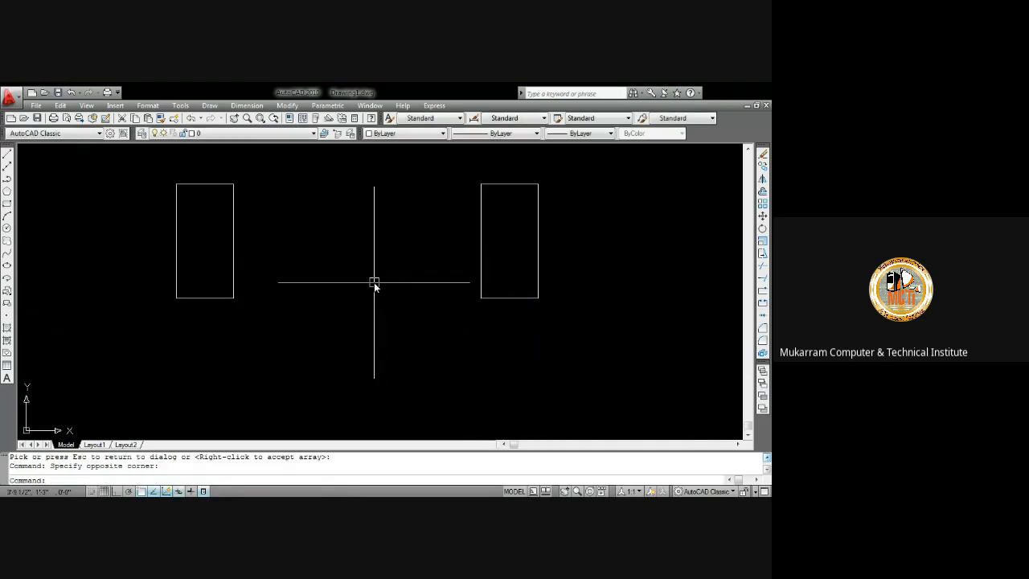
Add a linear dimension for the horizontal spacing between the first two rectangles in the top row
middle_click(374, 282)
middle_click(373, 283)
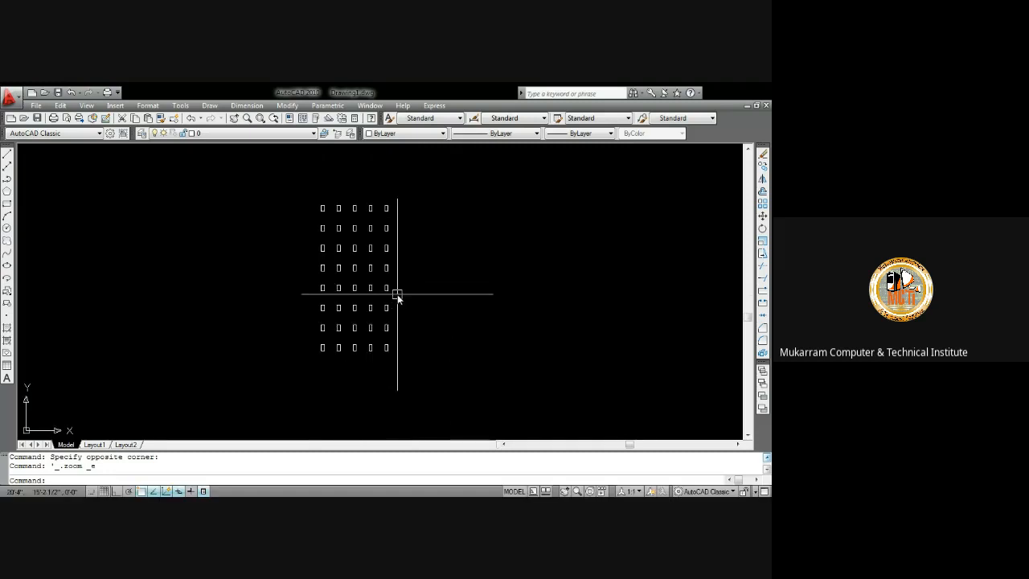
scroll(382, 209, "up", 2)
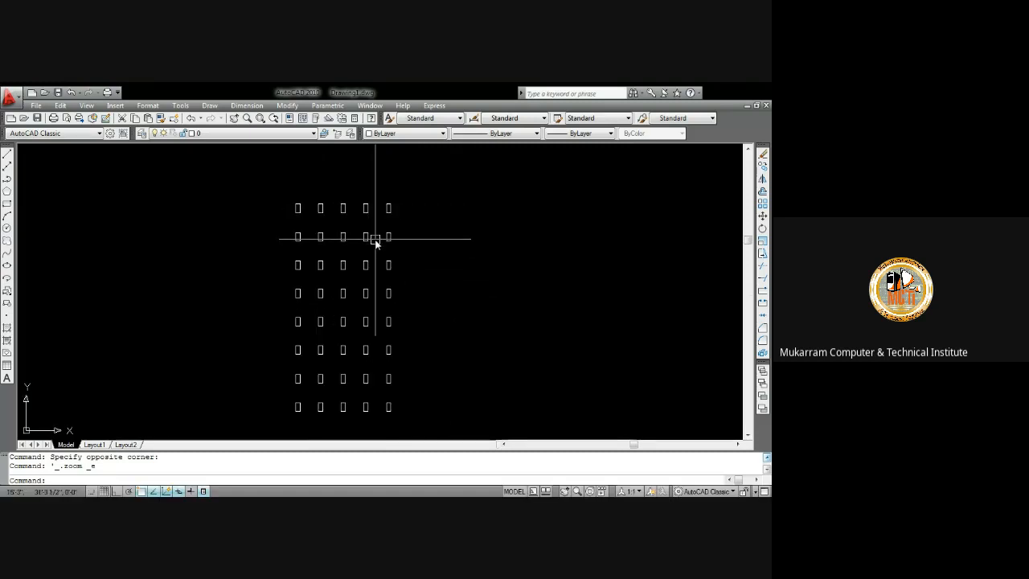
scroll(369, 213, "up", 3)
middle_click_drag(393, 233, 388, 268)
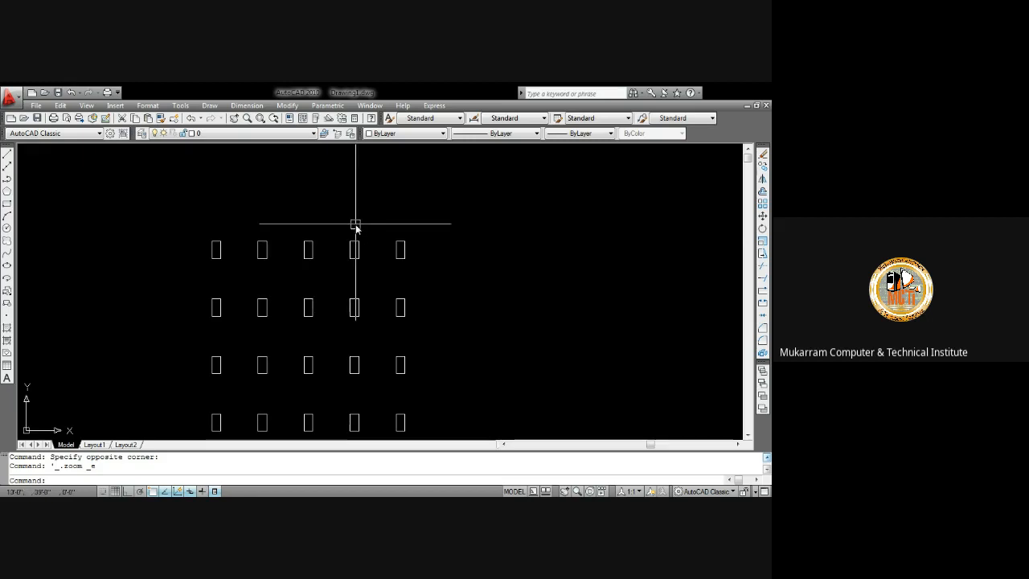
left_click(256, 108)
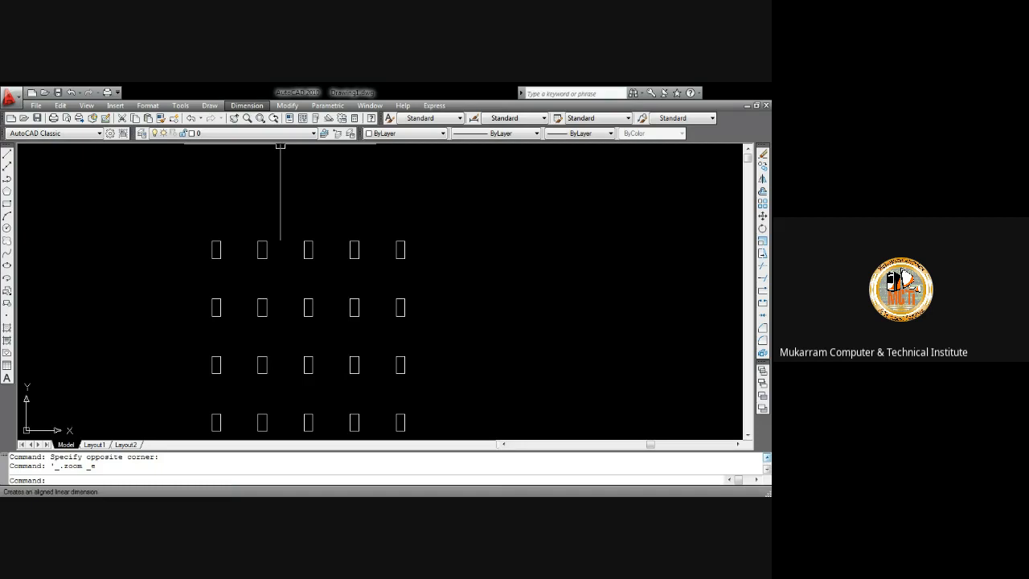
left_click(265, 139)
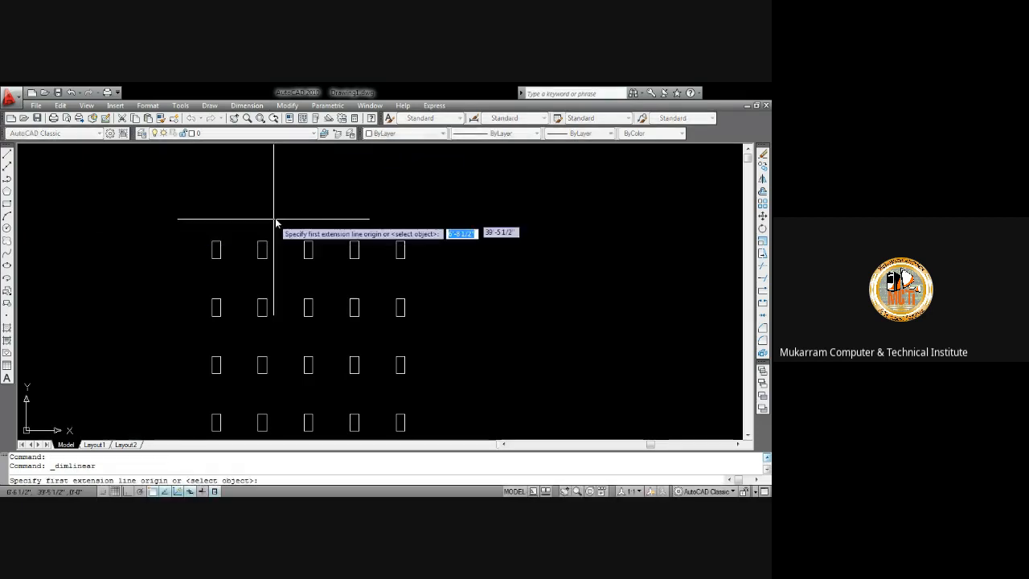
scroll(239, 228, "up", 2)
scroll(212, 230, "up", 2)
scroll(215, 228, "down", 5)
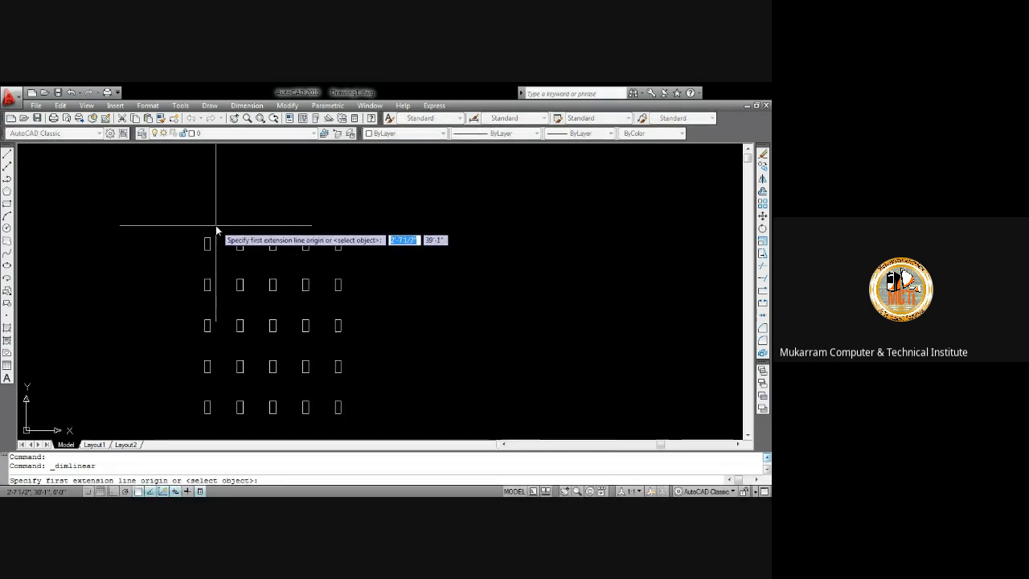
scroll(217, 237, "up", 3)
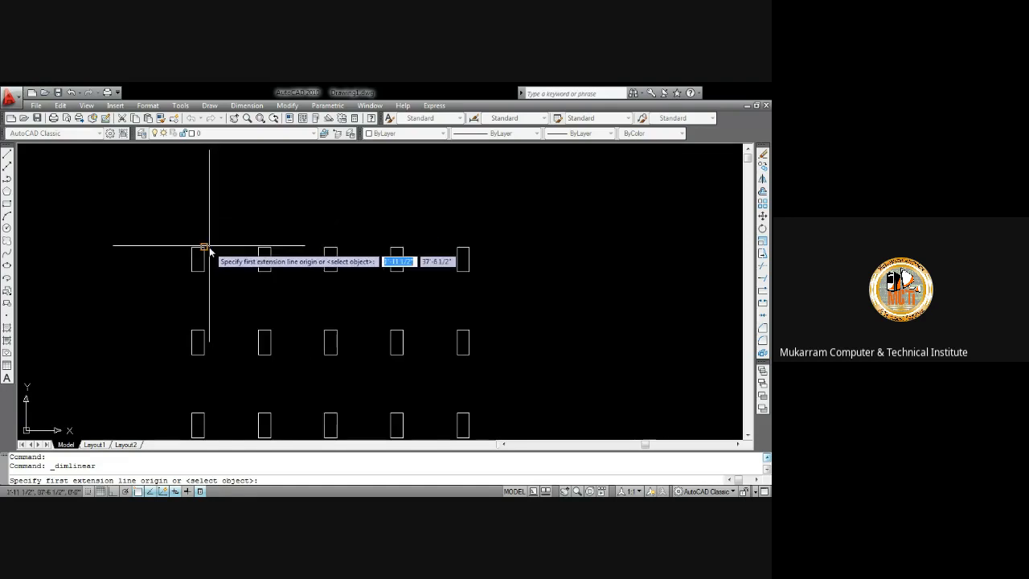
scroll(207, 252, "up", 2)
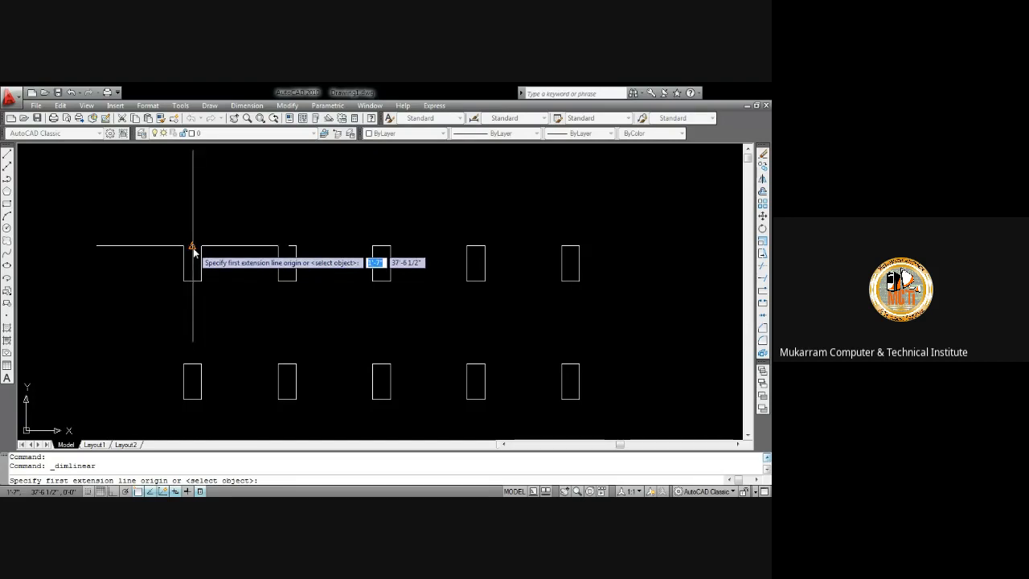
left_click(193, 249)
left_click(286, 249)
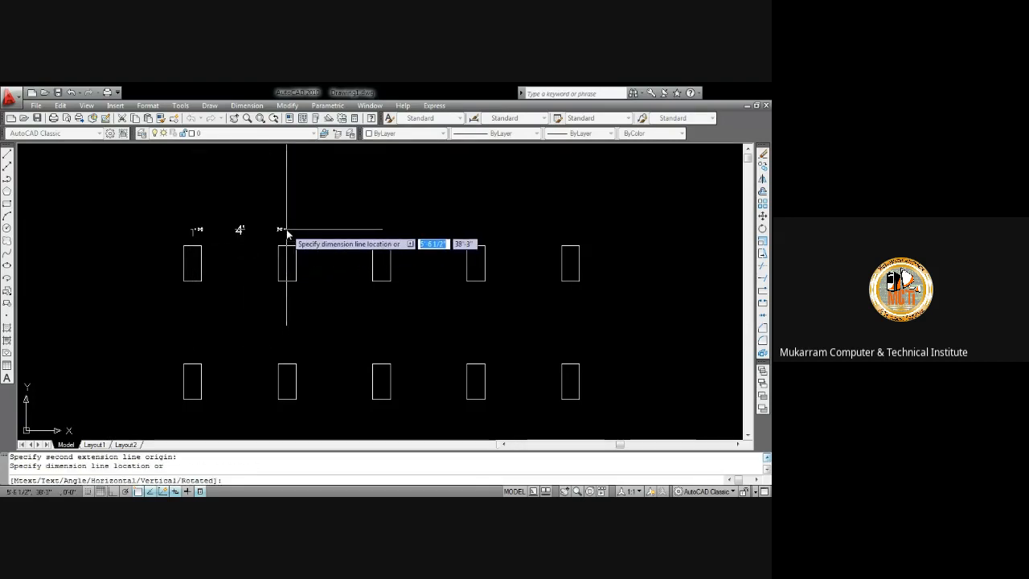
left_click(285, 230)
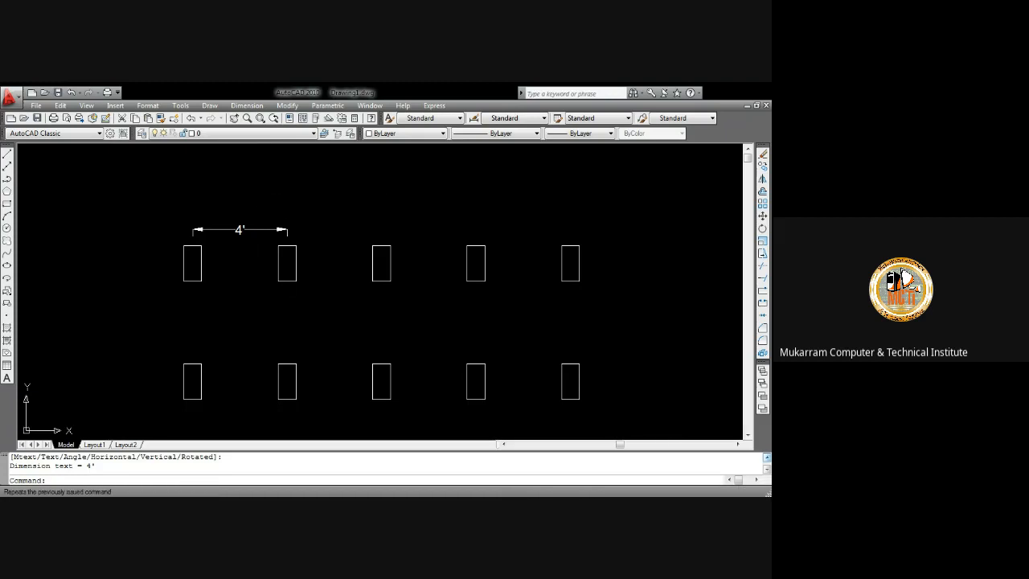
Add a linear dimension for the vertical spacing between the first two rectangles in the left column
key("Return")
middle_click_drag(203, 287, 301, 244)
left_click(281, 222)
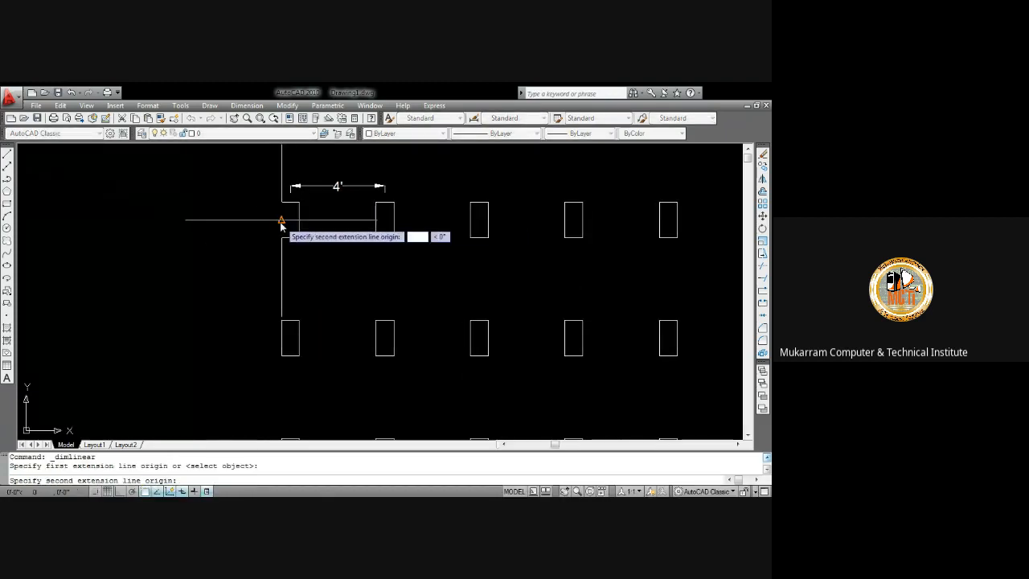
left_click(281, 339)
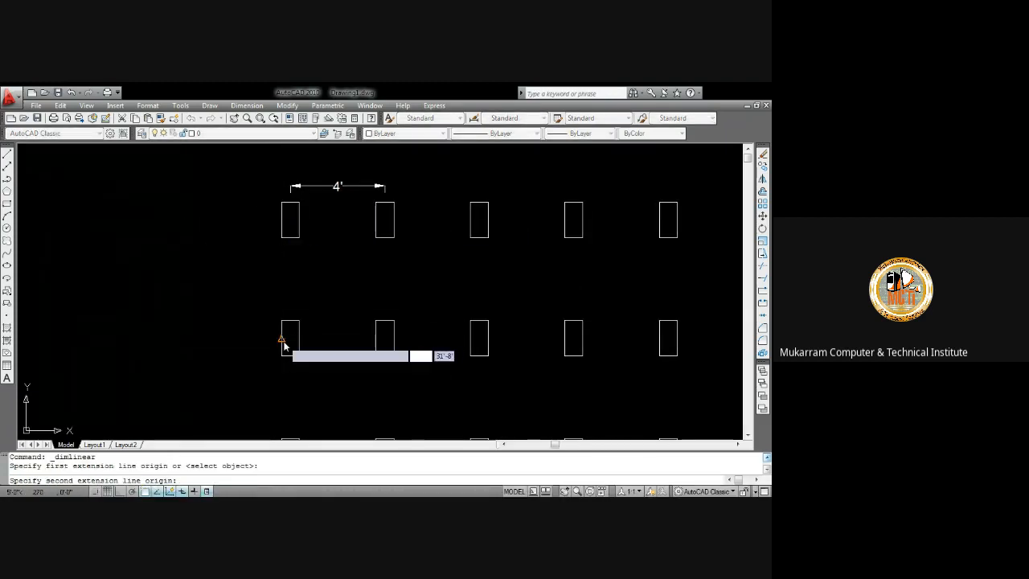
left_click(242, 336)
scroll(362, 258, "down", 8)
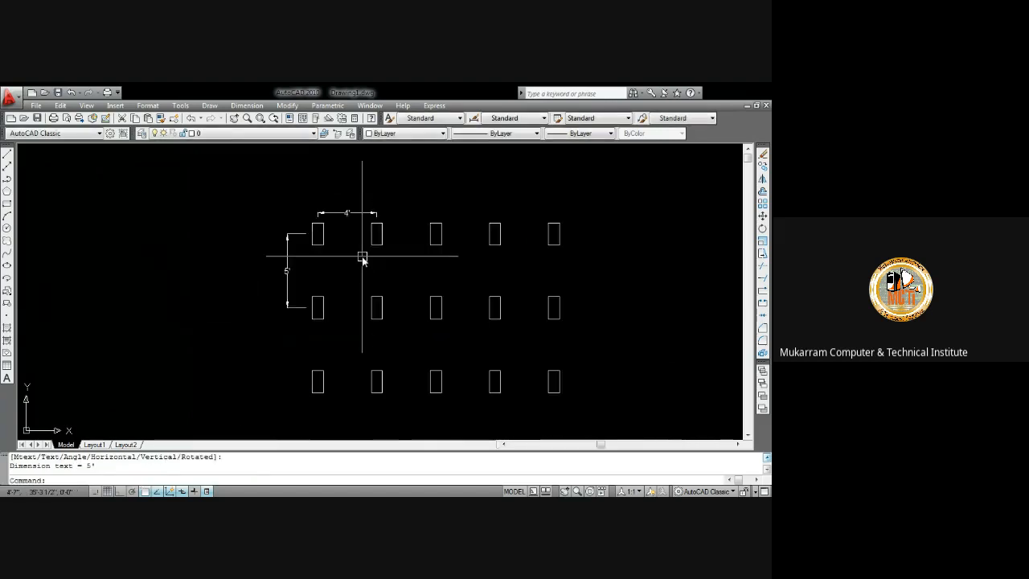
middle_click_drag(397, 378, 314, 348)
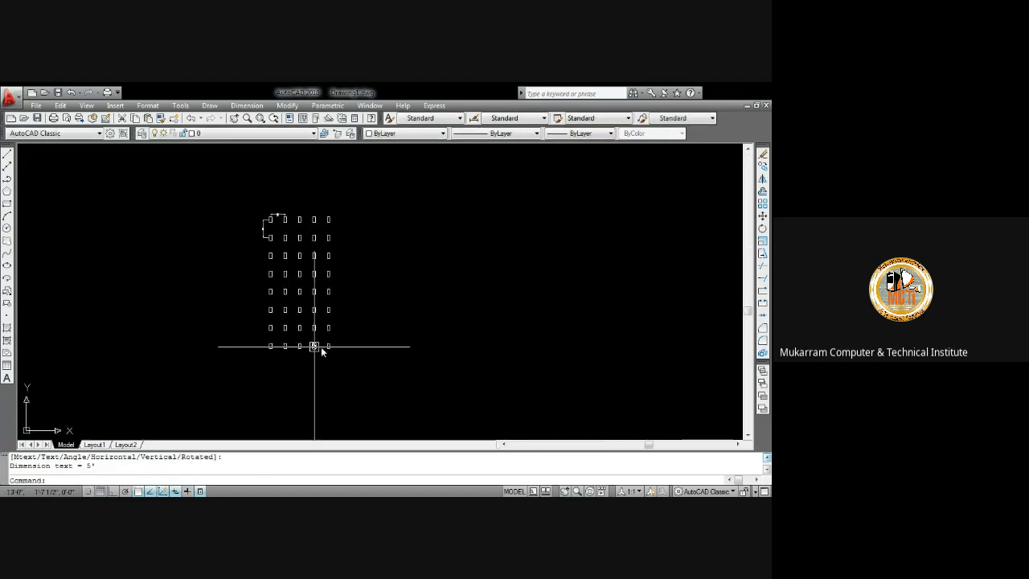
scroll(315, 265, "up", 2)
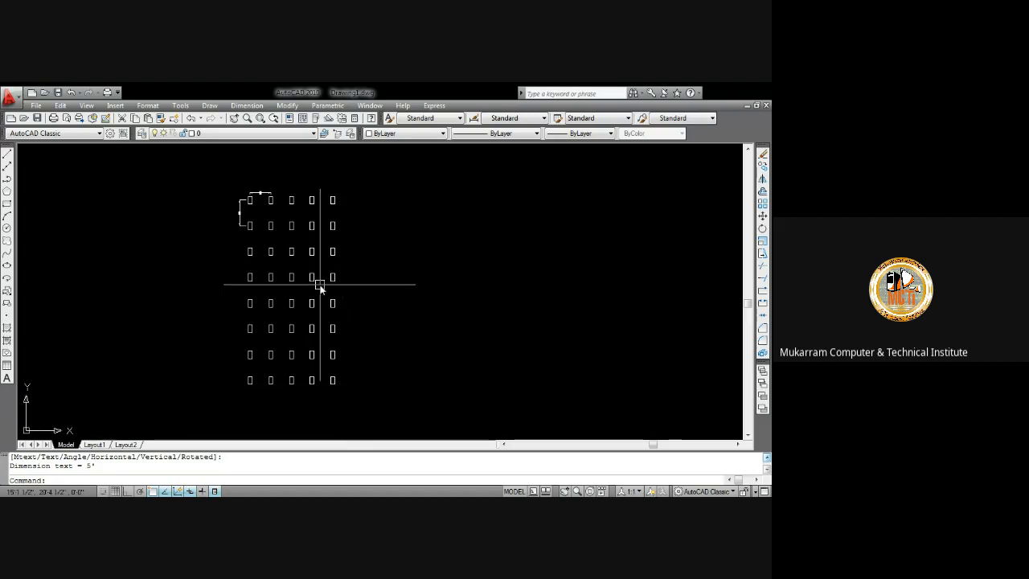
scroll(319, 215, "up", 3)
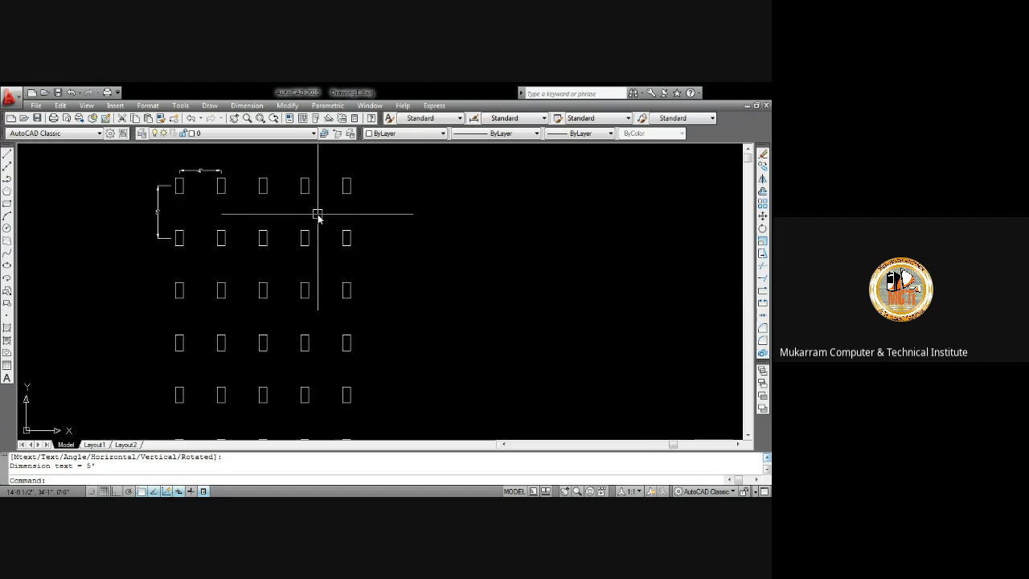
scroll(335, 225, "down", 6)
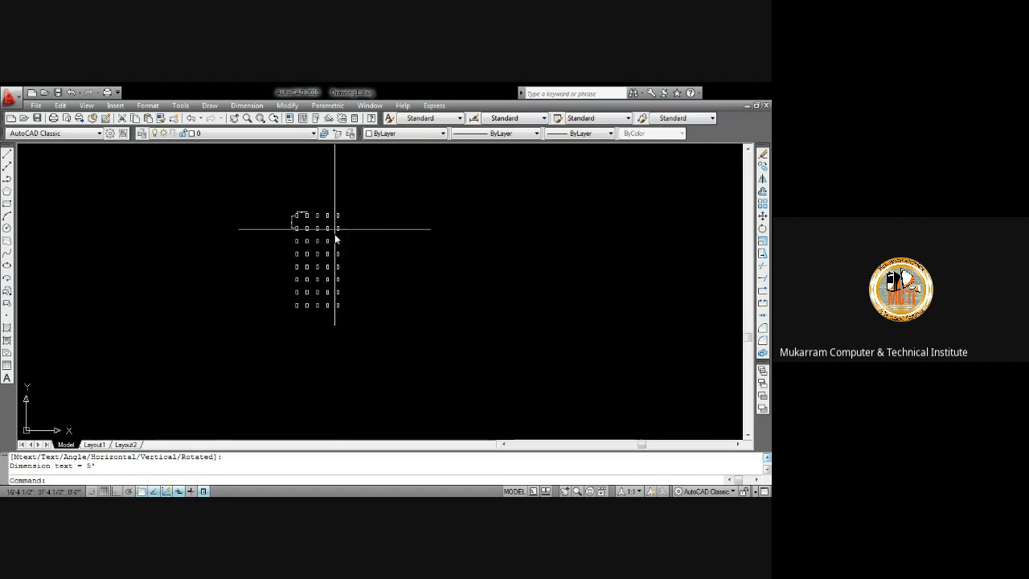
middle_click_drag(335, 228, 215, 276)
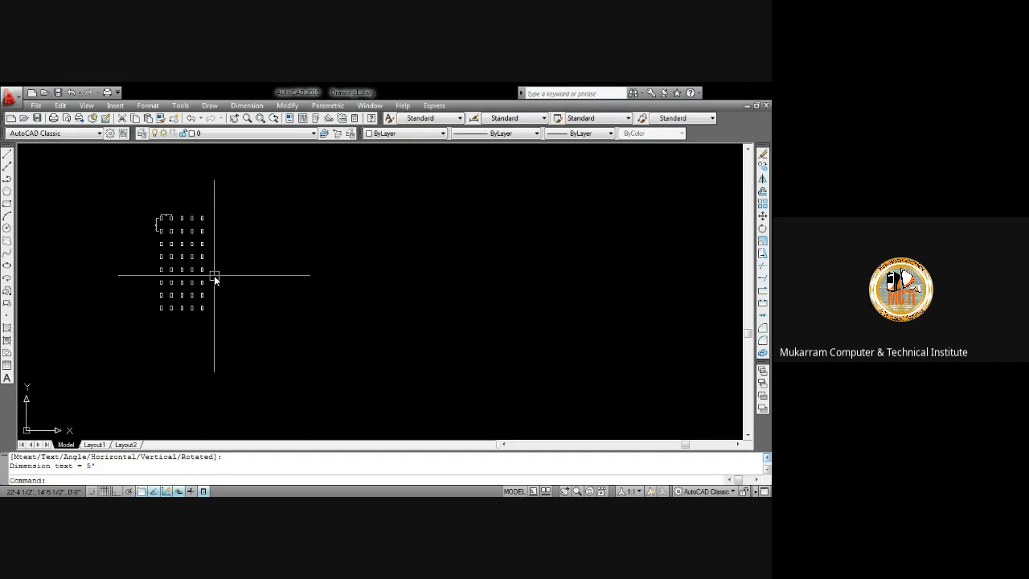
left_click(278, 108)
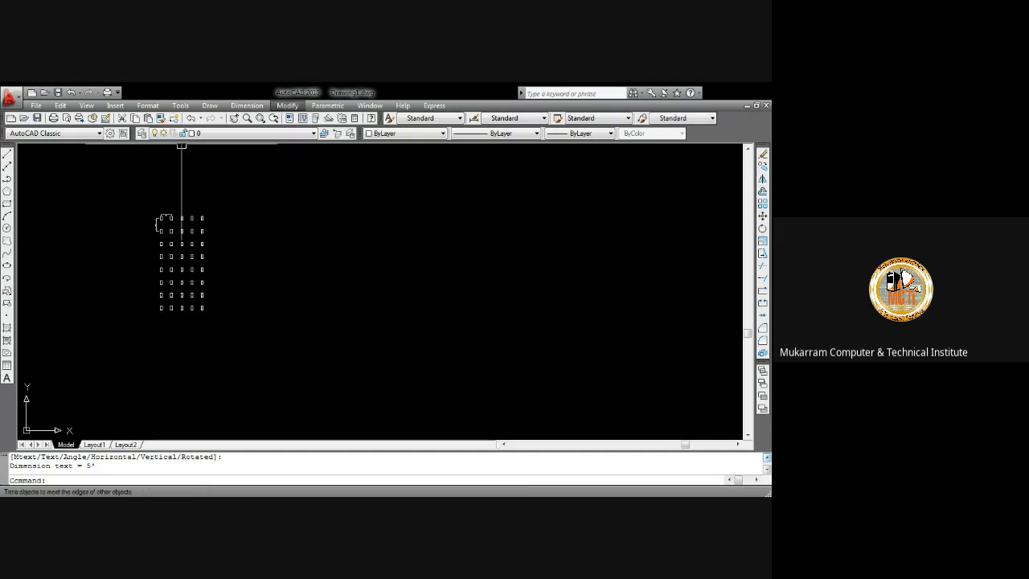
left_click(366, 217)
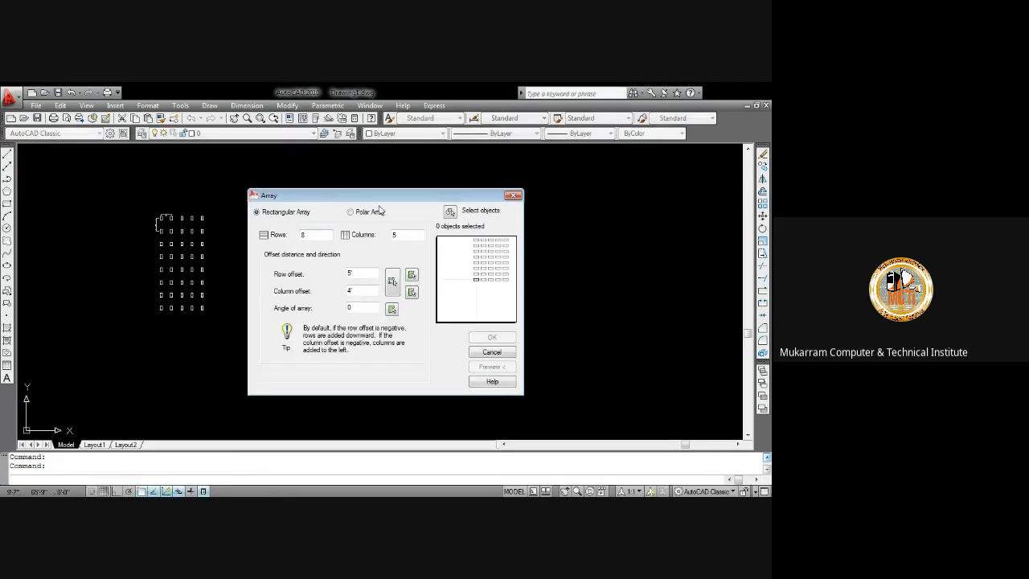
left_click(352, 213)
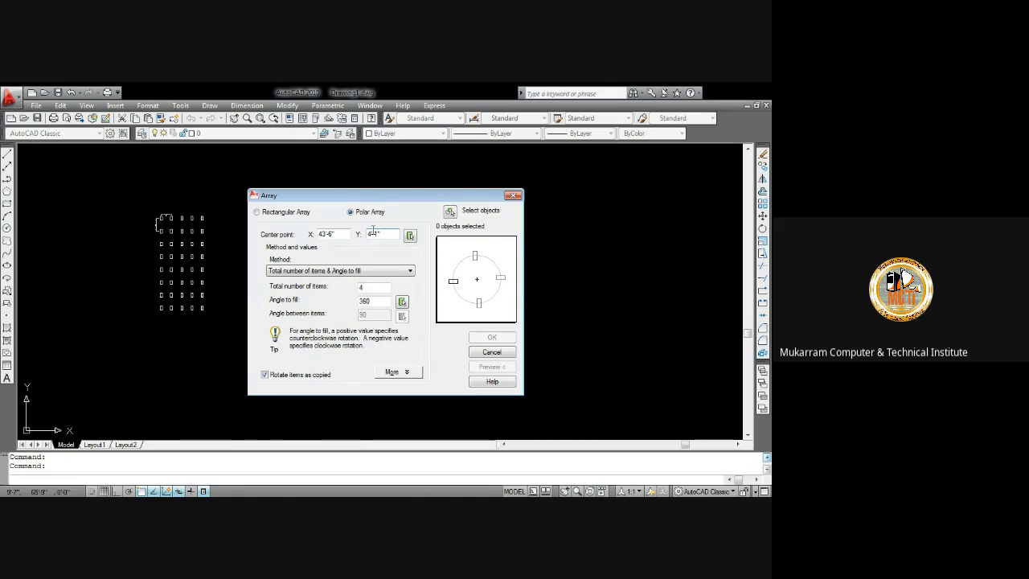
left_click(515, 196)
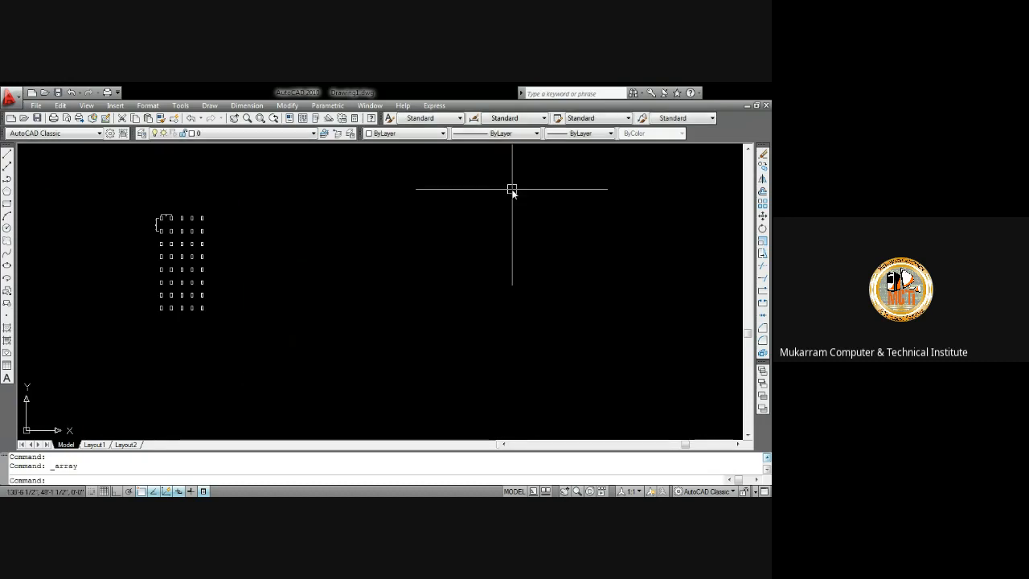
Draw a circle with radius 36 to the right of the rectangular array
scroll(88, 221, "down", 1)
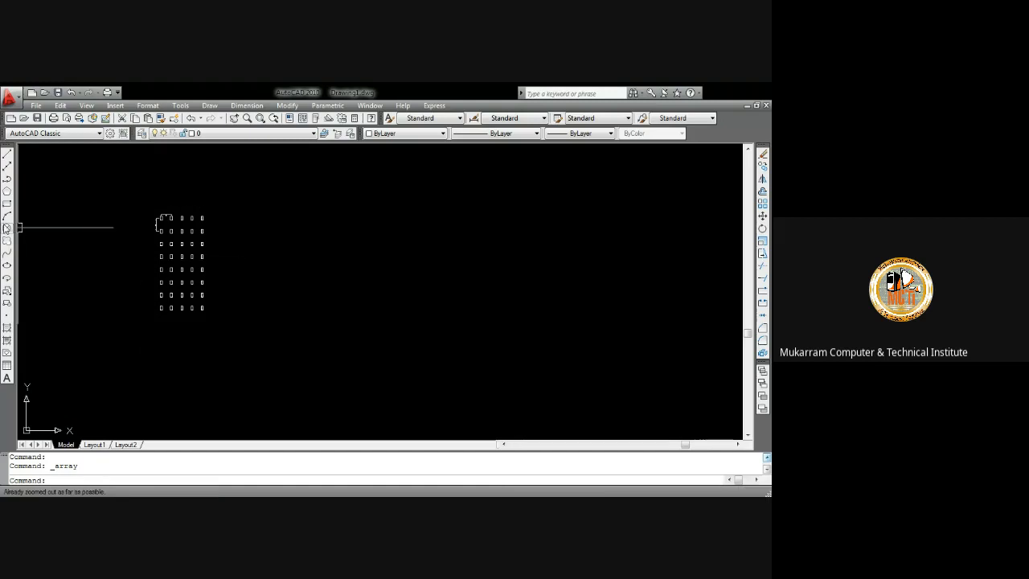
left_click(7, 228)
left_click(369, 256)
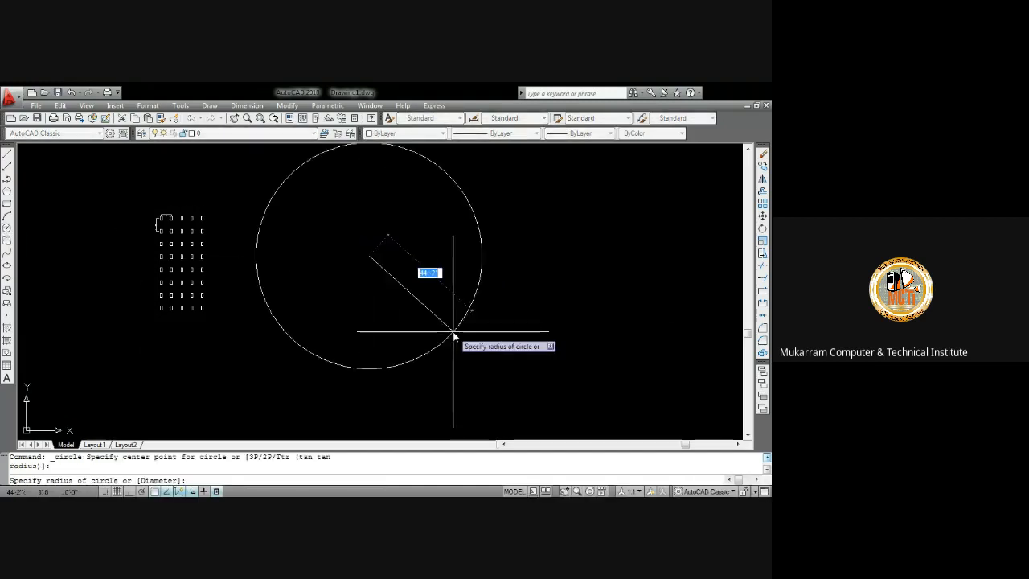
type("36")
key("Return")
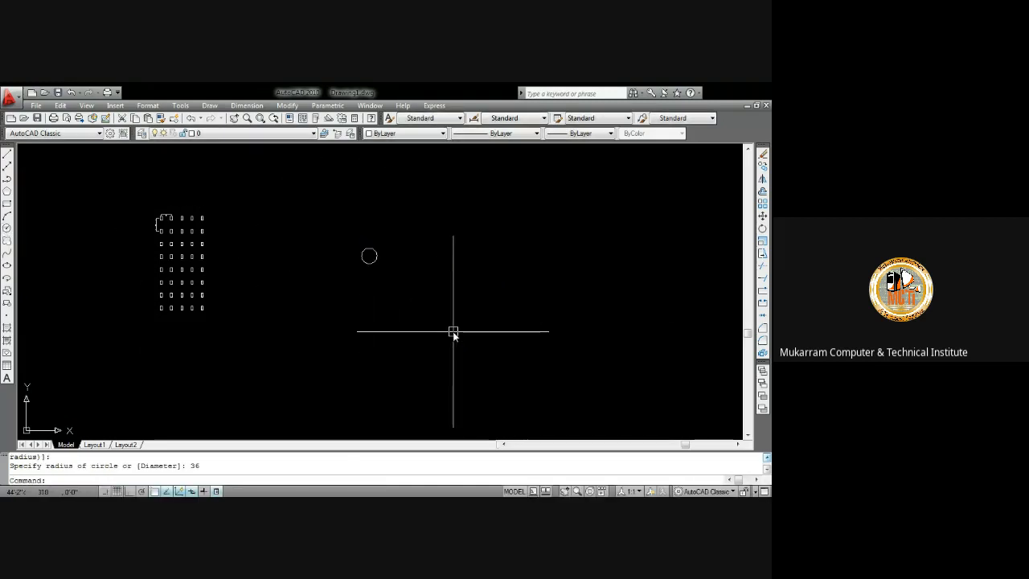
Draw another circle of radius 36 centred on the first circle's centre
scroll(403, 274, "up", 2)
scroll(402, 275, "up", 1)
type("c")
key("Return")
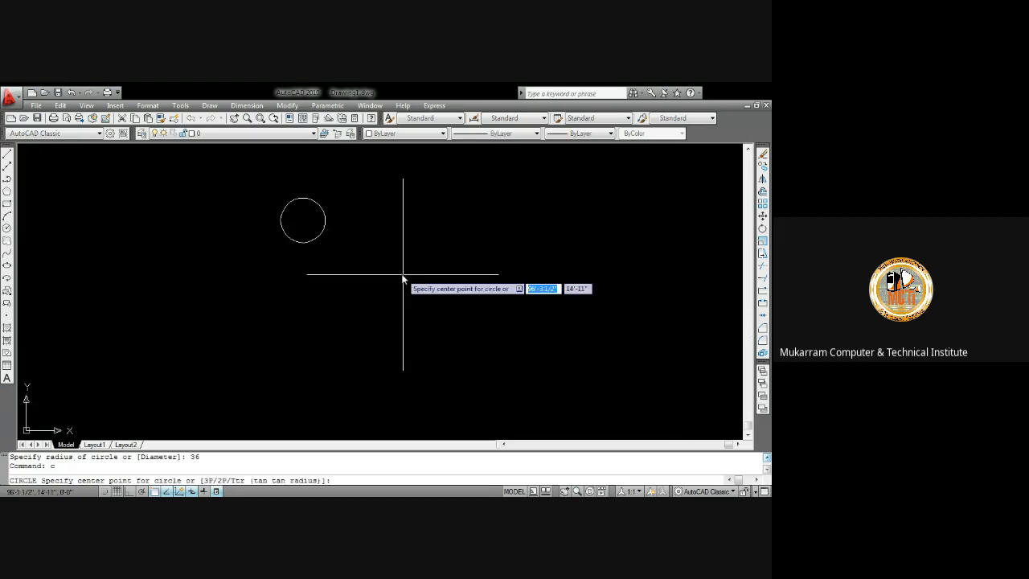
left_click(302, 219)
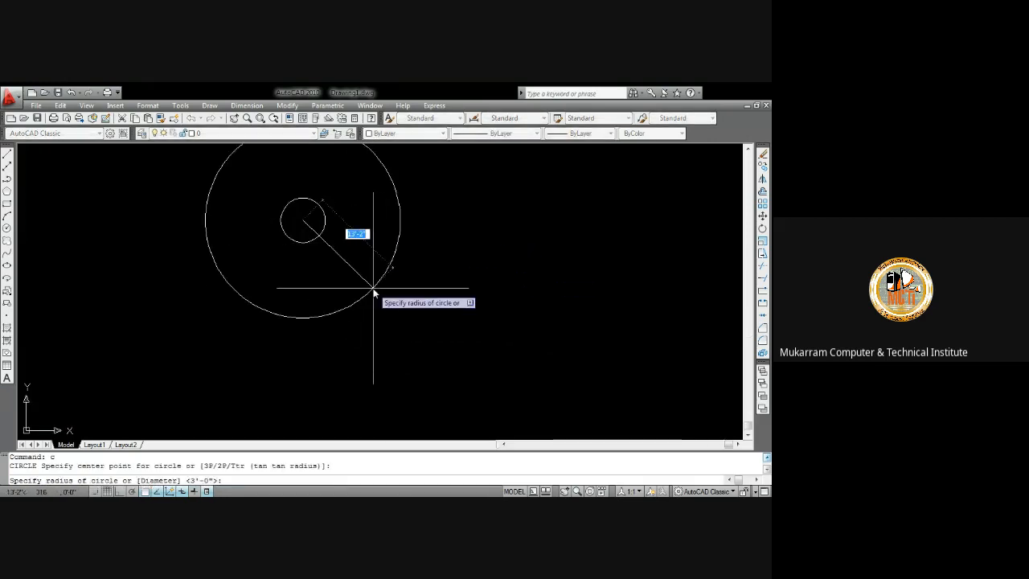
type("36")
key("Return")
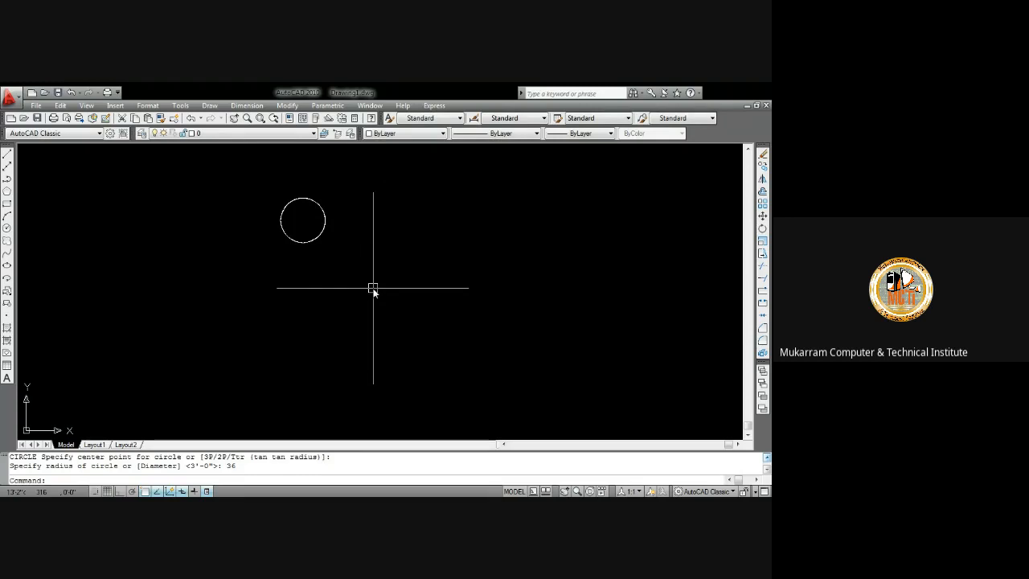
scroll(373, 287, "down", 4)
scroll(358, 256, "up", 5)
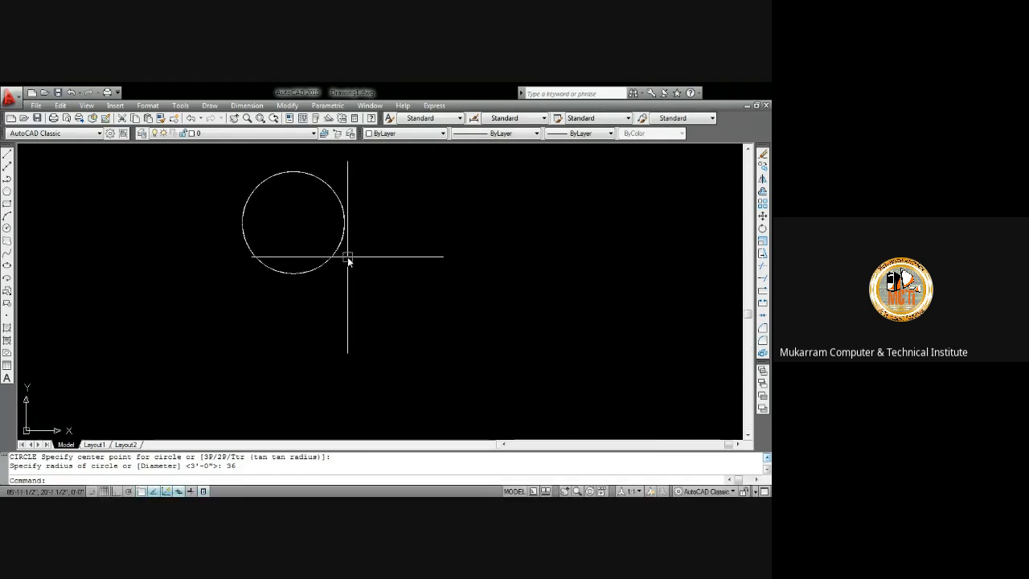
left_click(341, 250)
left_click(336, 243)
key("Escape")
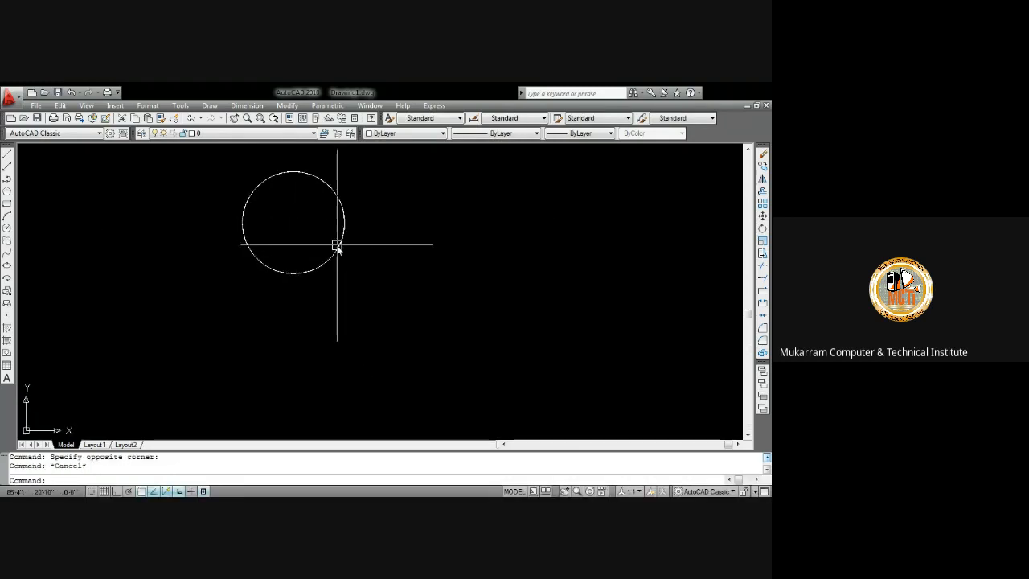
Draw a concentric circle with a 6' radius around the same centre
type("c")
key("Return")
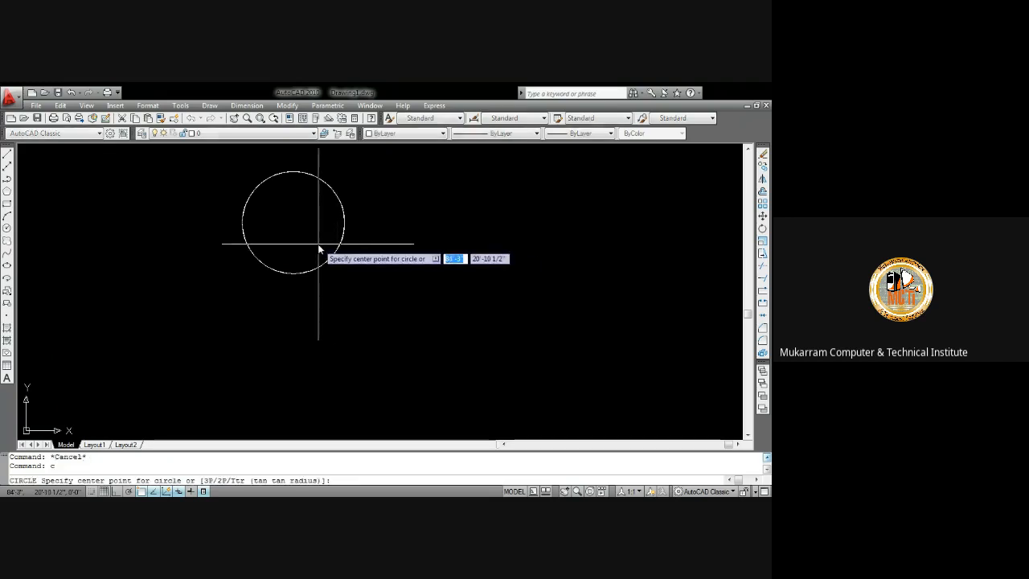
left_click(293, 222)
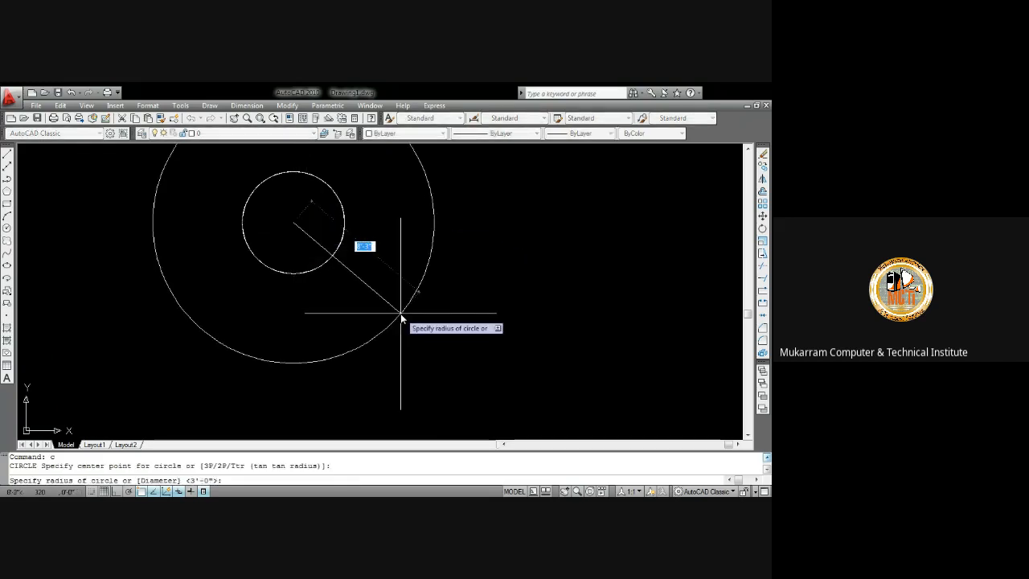
type("6")
key("Return")
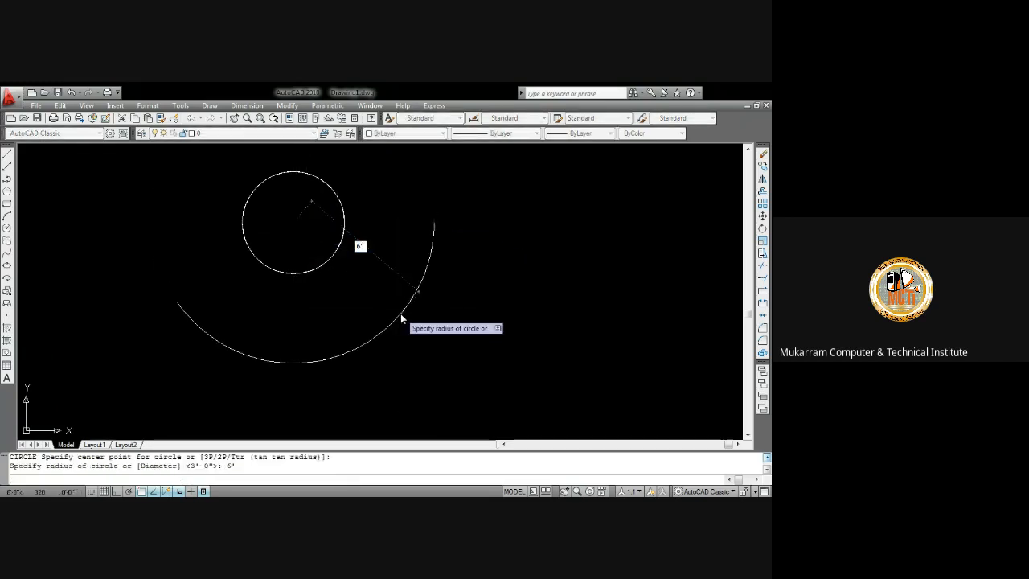
With Ortho on, draw a horizontal line from the circles' centre to the outer circle
type("l")
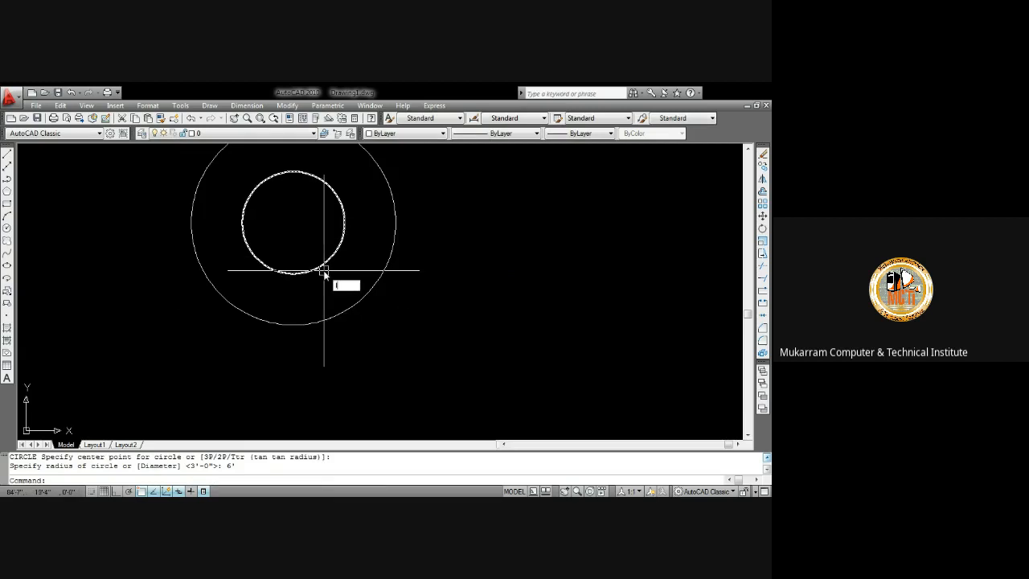
key("Return")
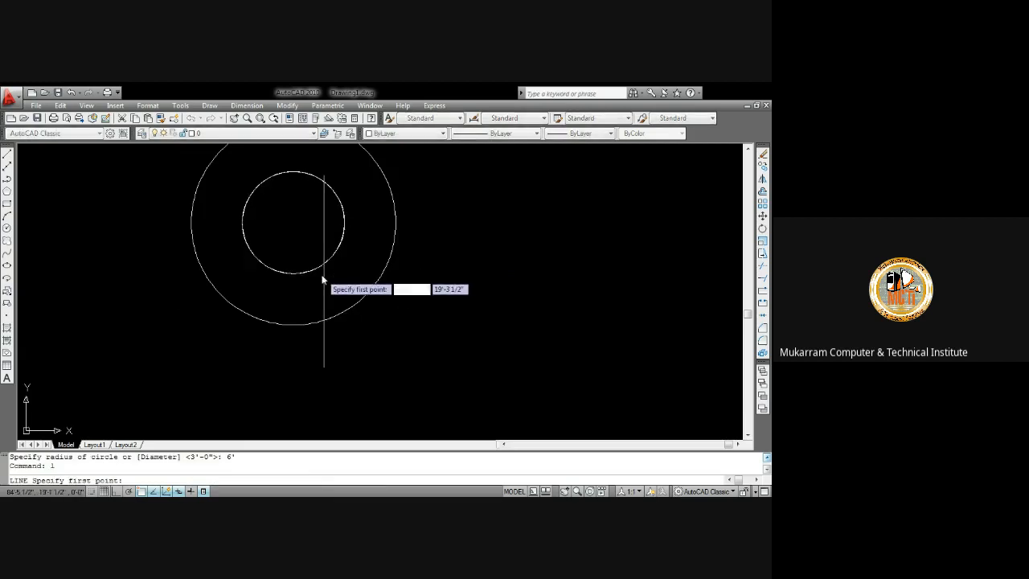
left_click(294, 227)
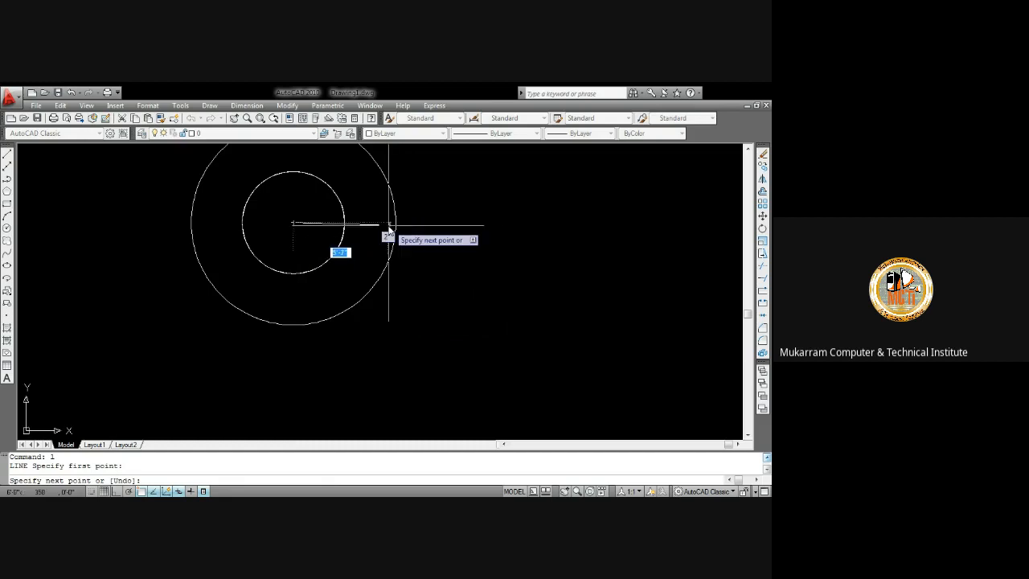
key("F8")
left_click(397, 224)
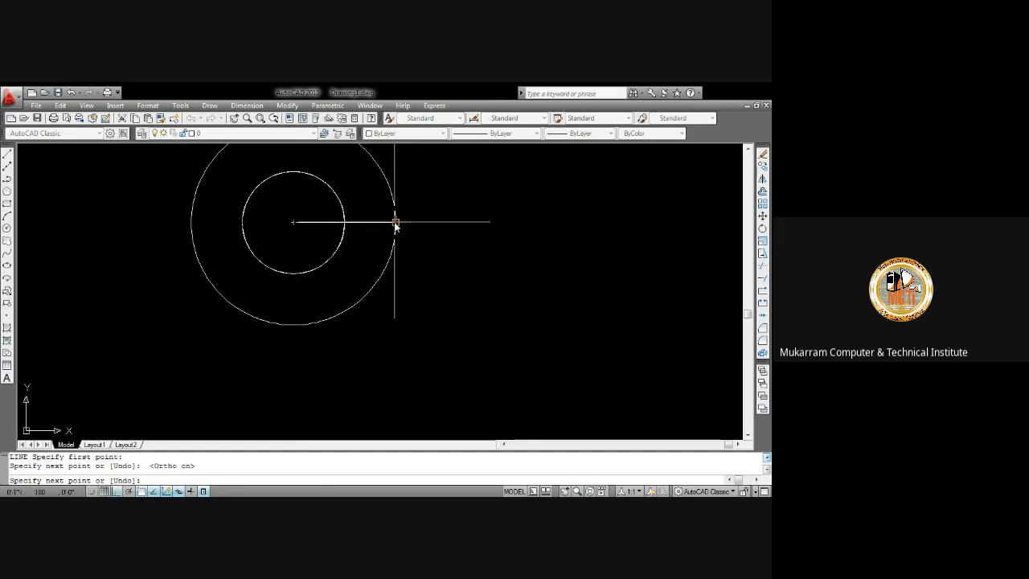
key("Return")
Start a polar Array with 14 total items and a 270 degree angle to fill
scroll(378, 238, "down", 3)
middle_click_drag(385, 255, 383, 316)
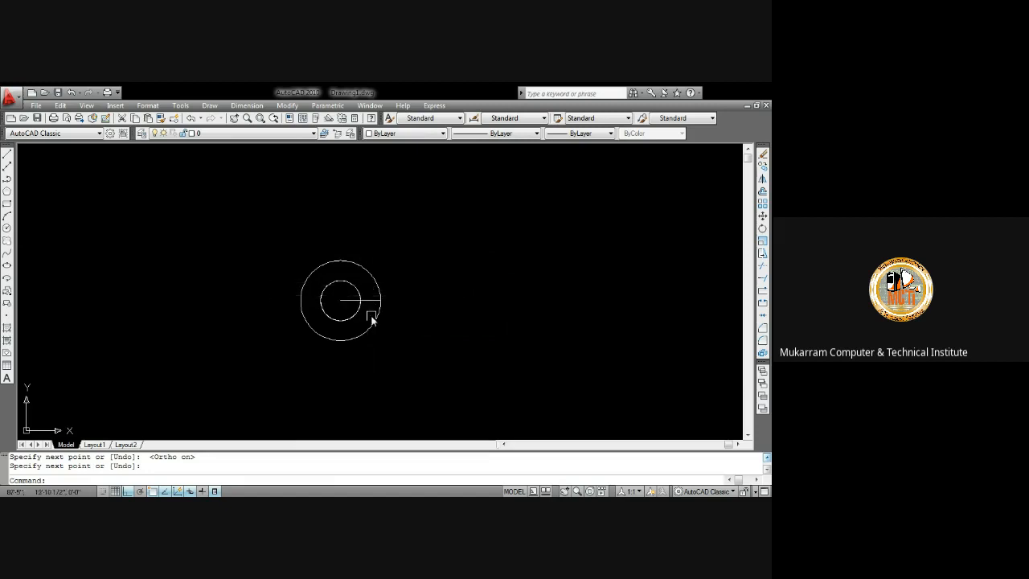
scroll(376, 310, "up", 3)
scroll(375, 294, "down", 2)
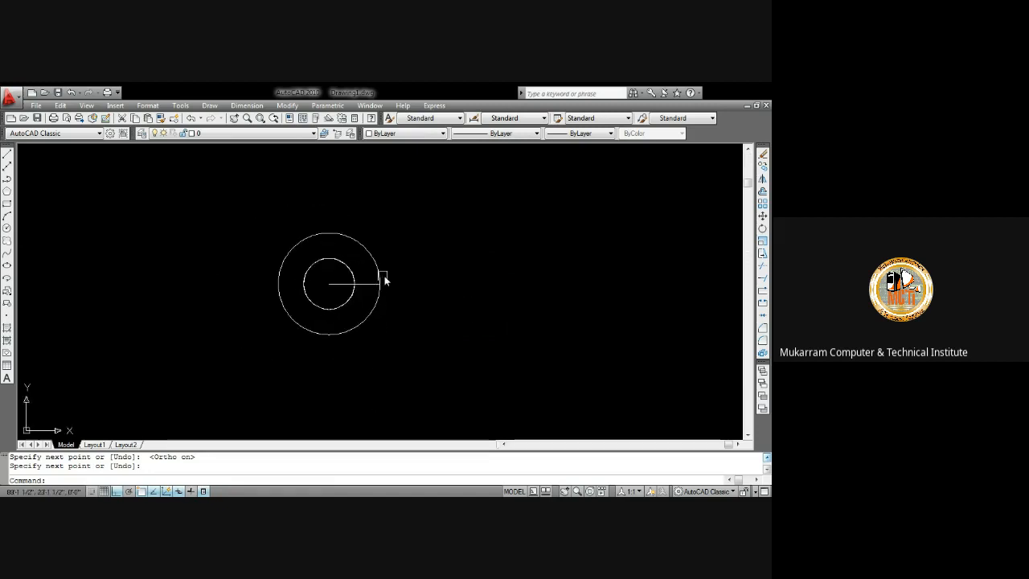
left_click(289, 109)
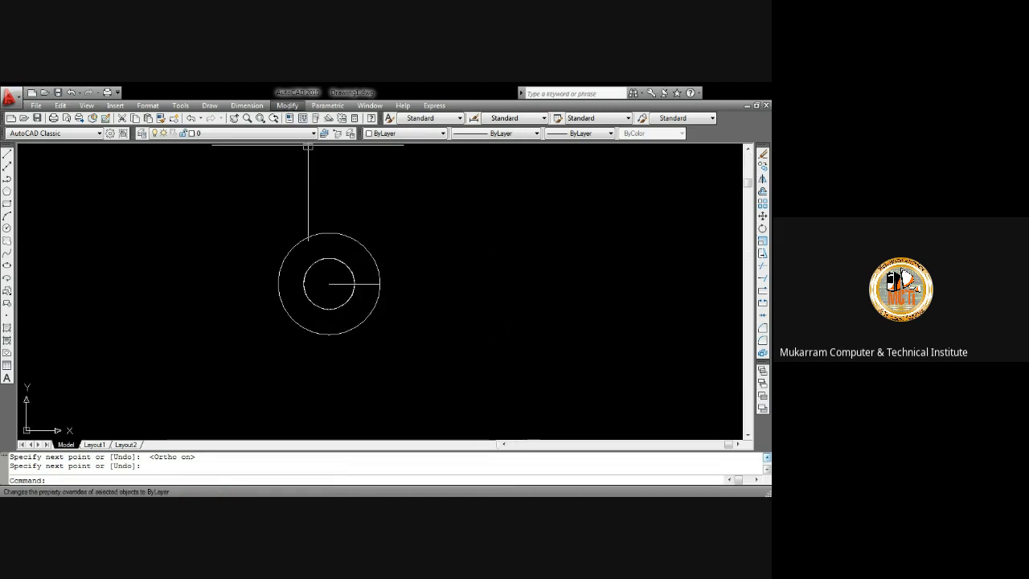
left_click(312, 254)
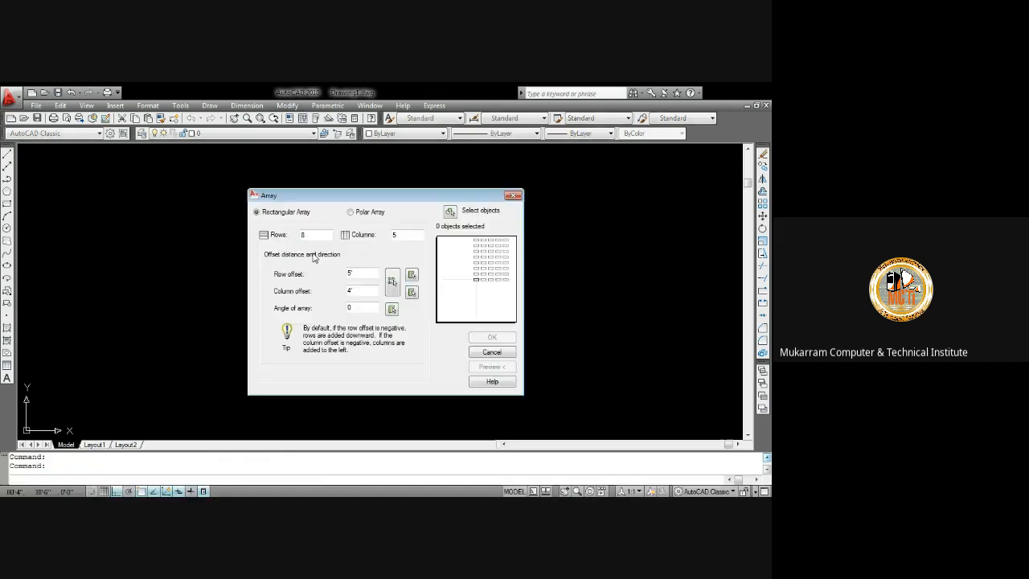
left_click(358, 213)
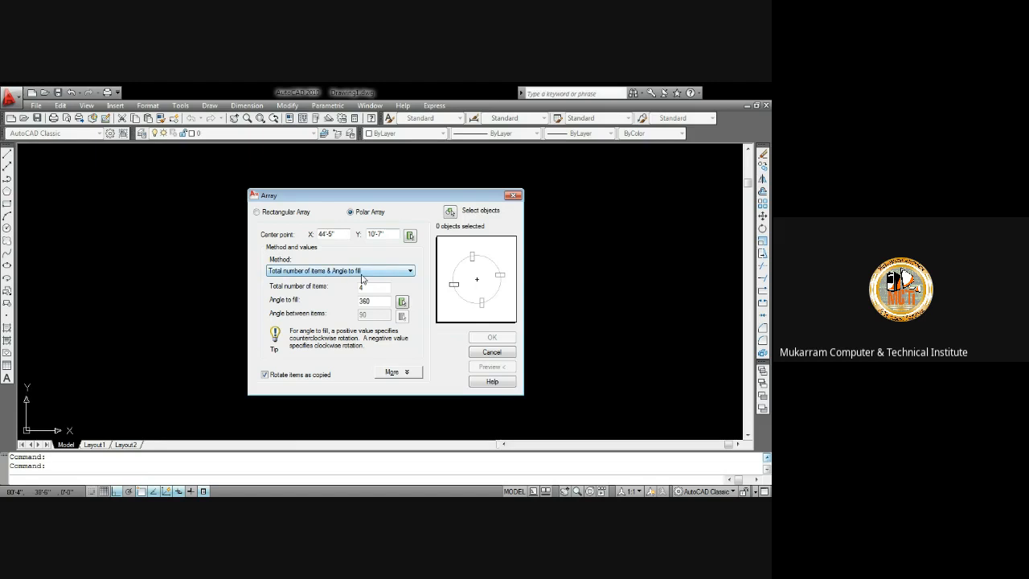
left_click(380, 291)
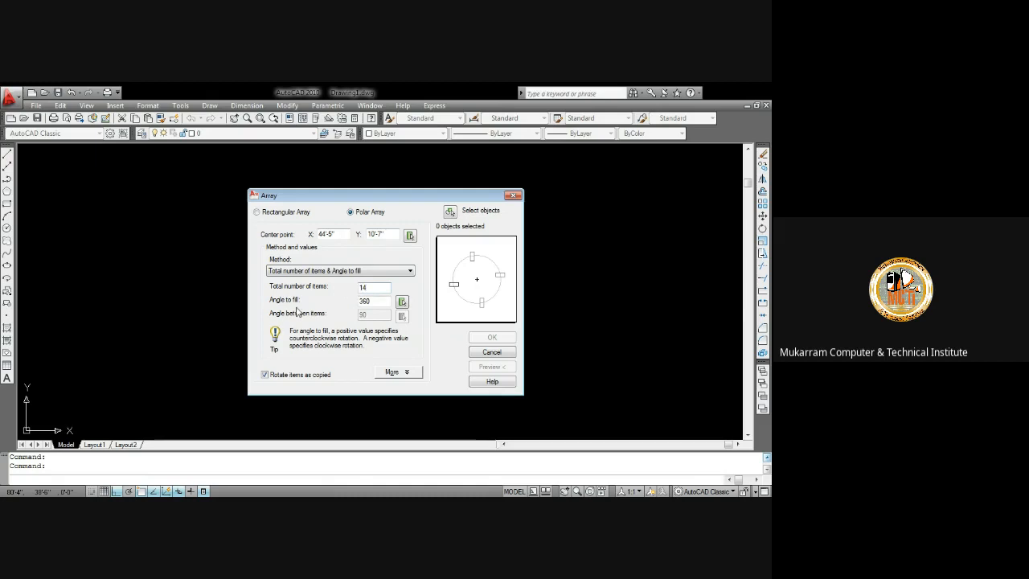
double_click(376, 302)
type("2")
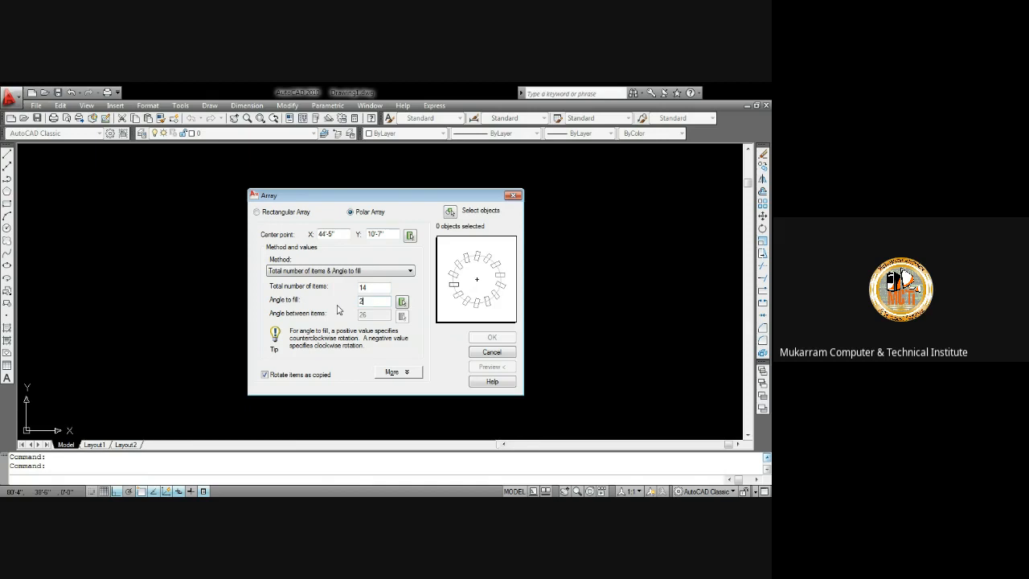
type("70")
Try to polar-array the radial line around the circles' centre, and undo the resulting array
left_click(450, 212)
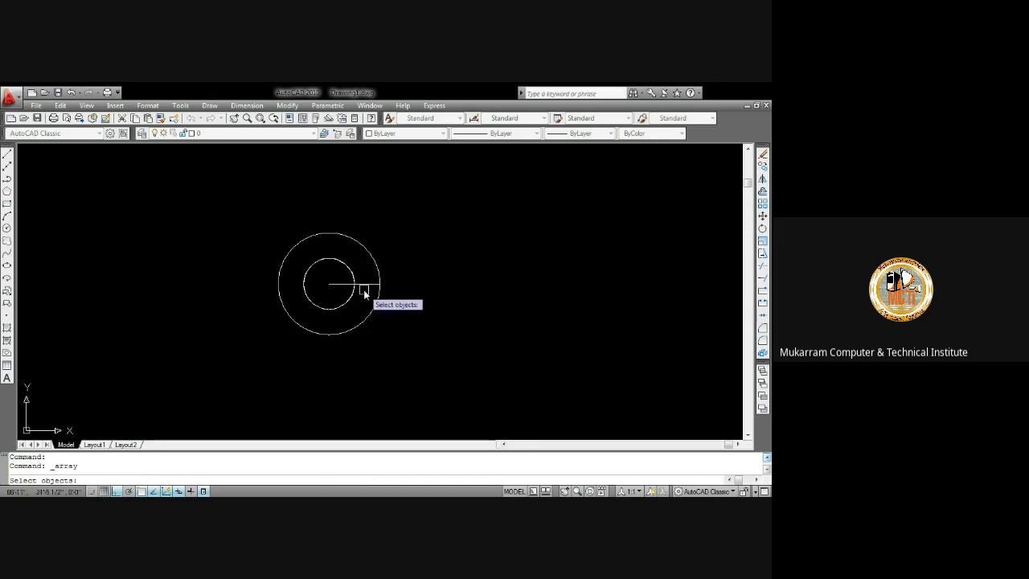
left_click(338, 283)
key("Return")
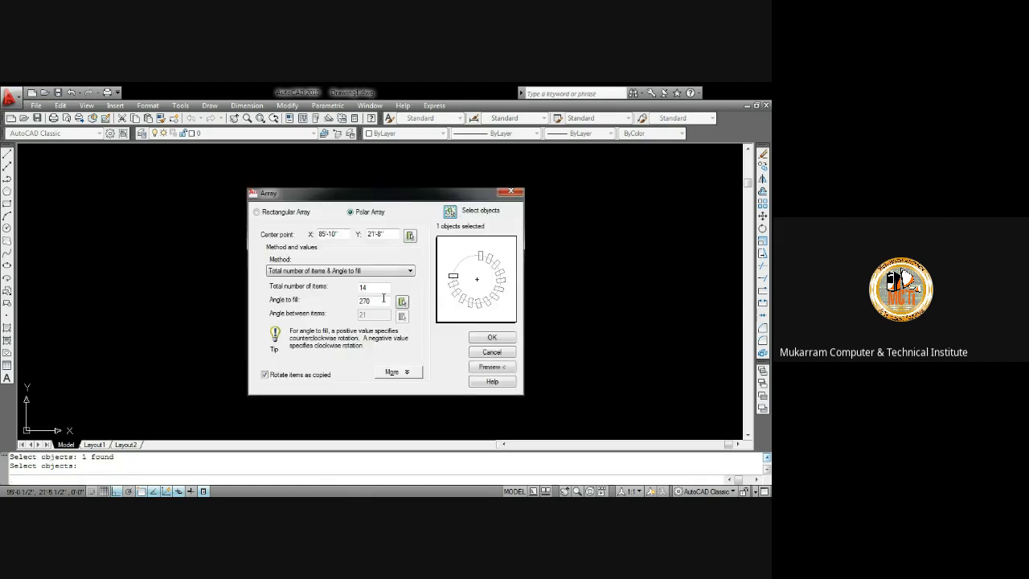
left_click(410, 235)
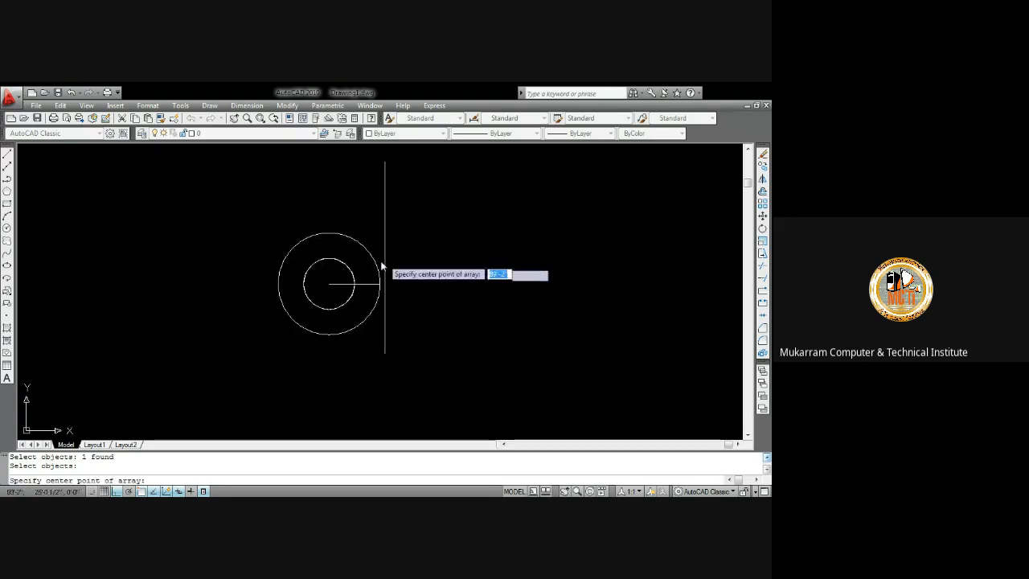
left_click(329, 283)
left_click(487, 366)
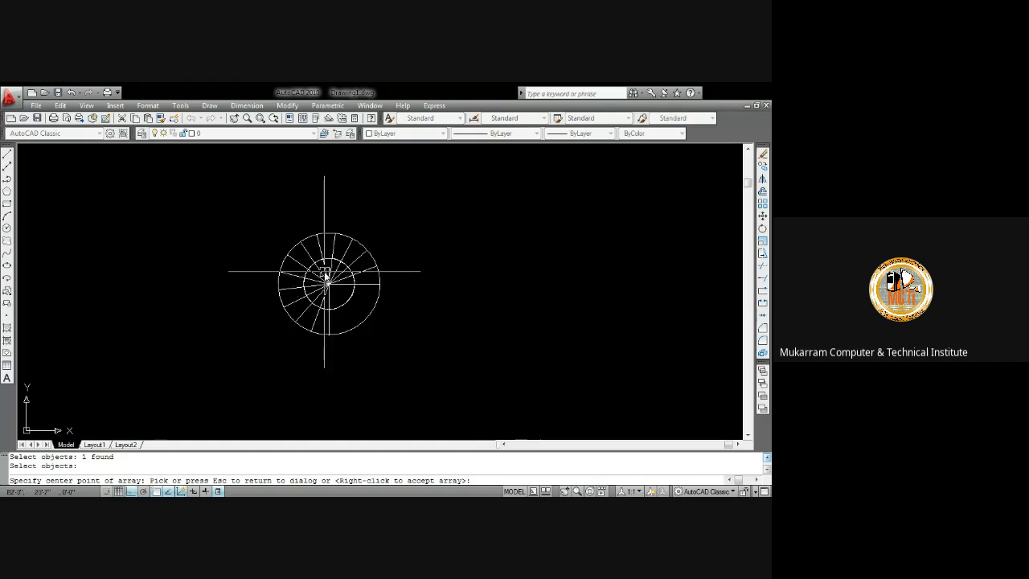
scroll(337, 294, "up", 3)
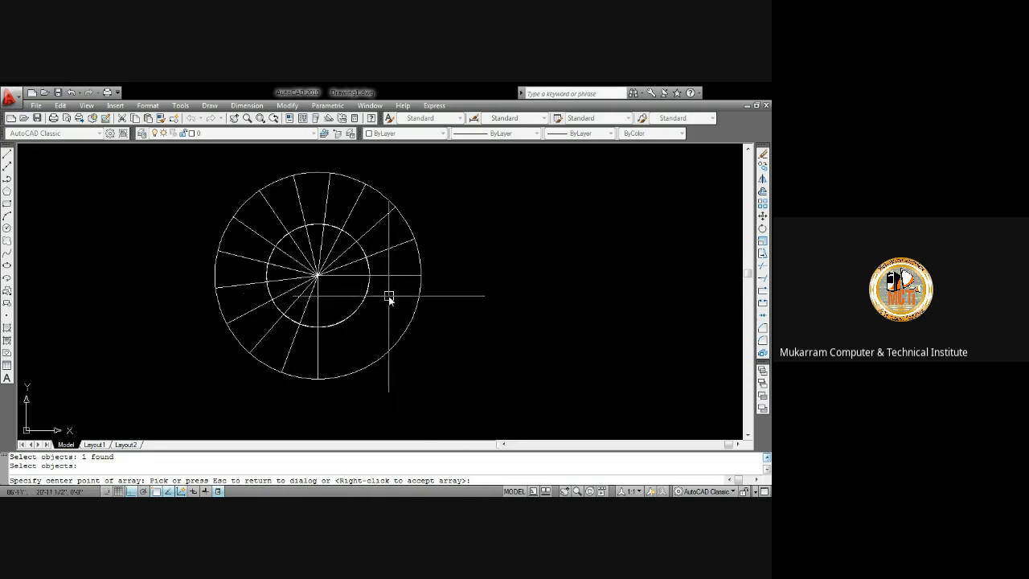
left_click(370, 295)
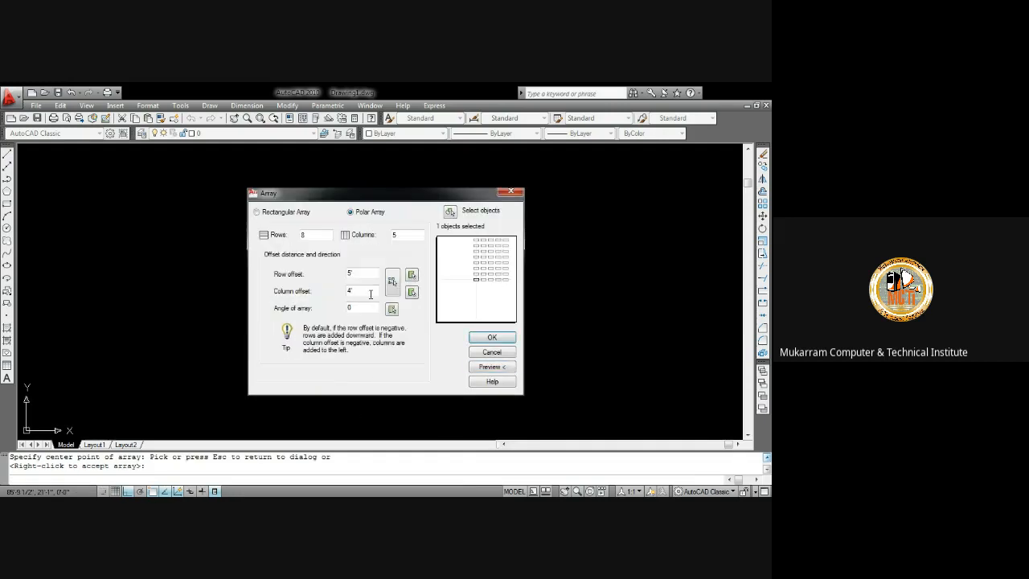
left_click(507, 342)
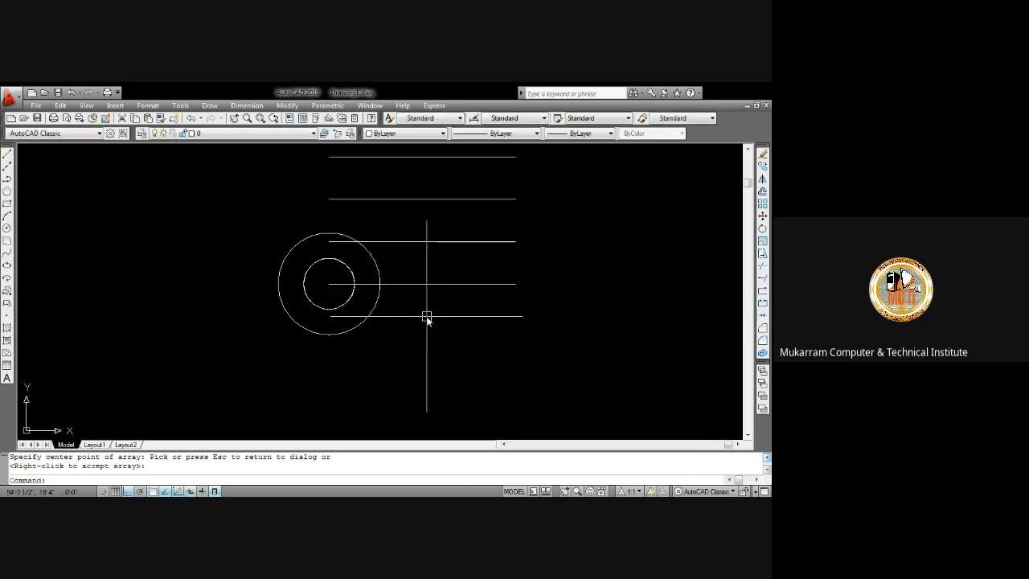
key("ctrl+z")
Polar-array the radial line around the circles' centre with 14 items filling 270 degrees
scroll(426, 321, "up", 4)
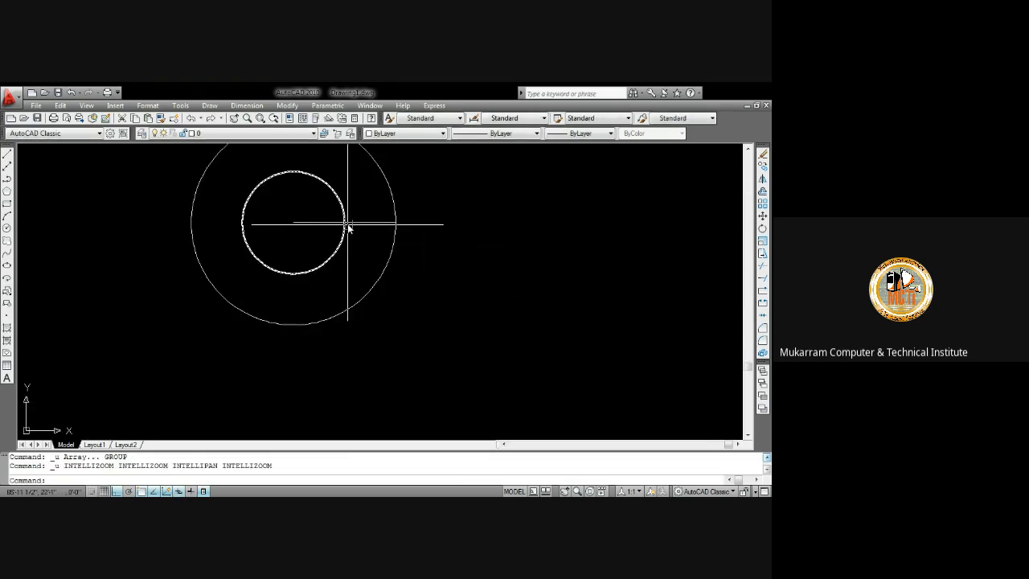
left_click(287, 107)
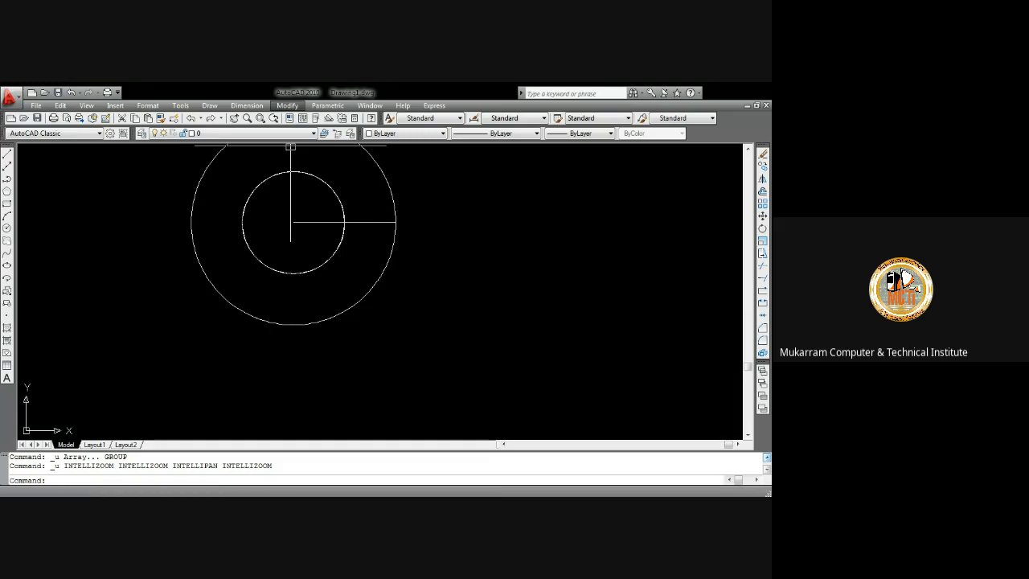
left_click(310, 259)
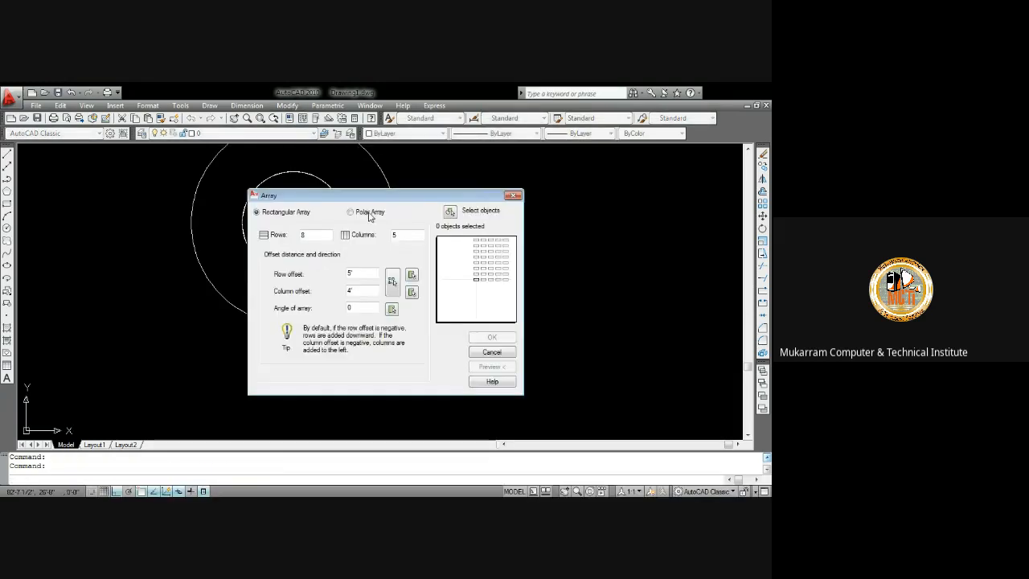
left_click(368, 213)
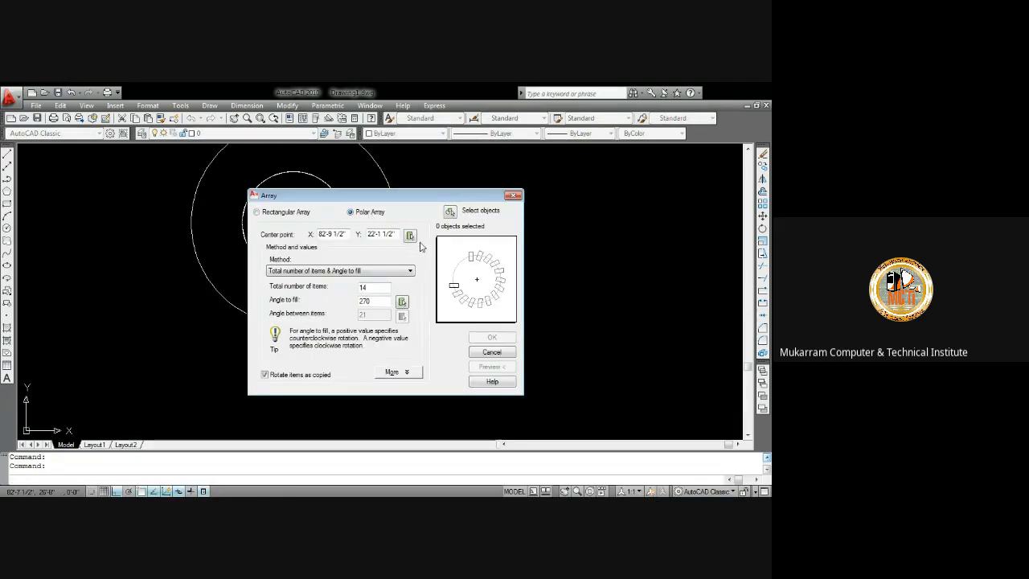
left_click(453, 213)
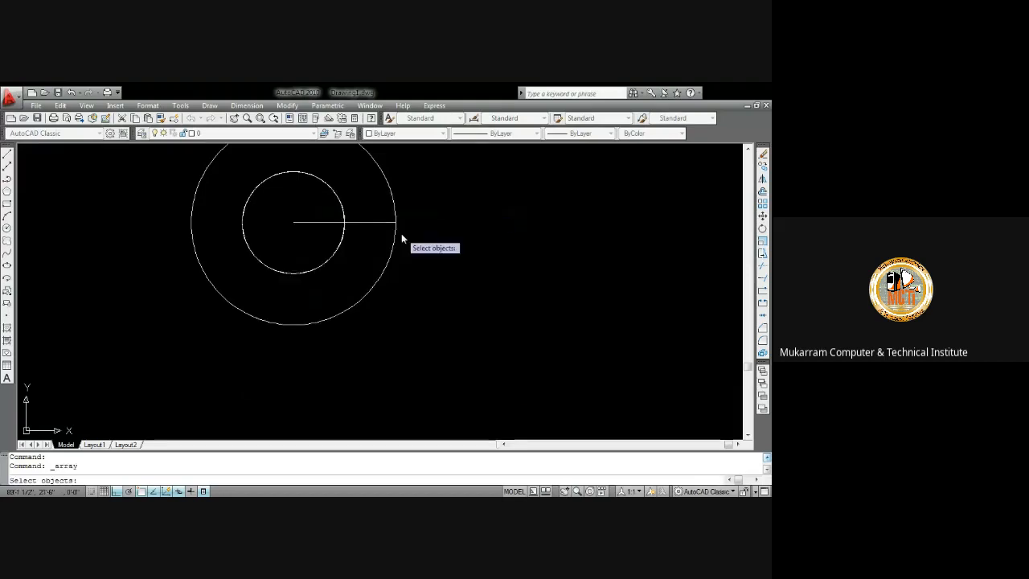
left_click(378, 222)
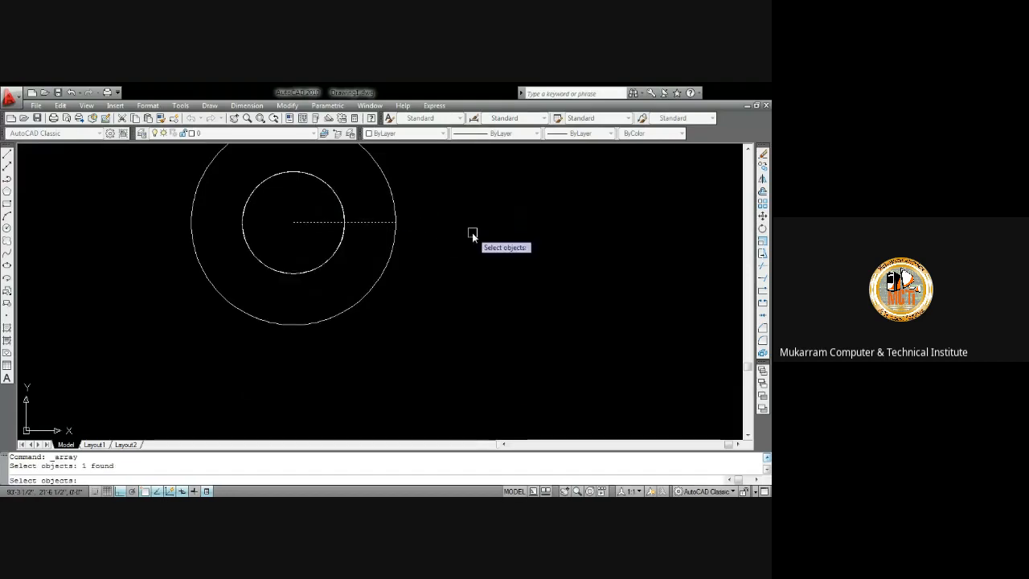
key("Return")
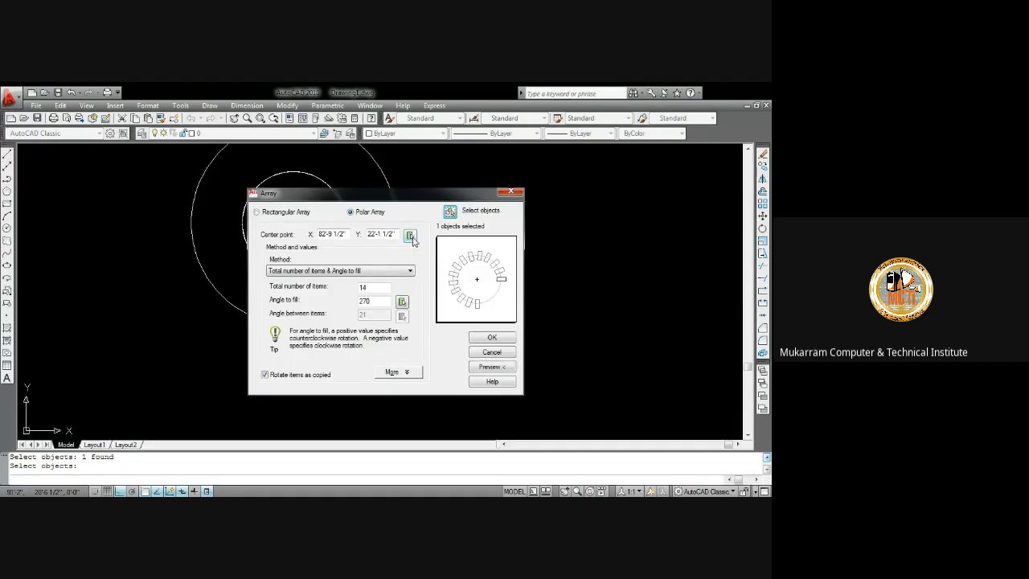
left_click(410, 235)
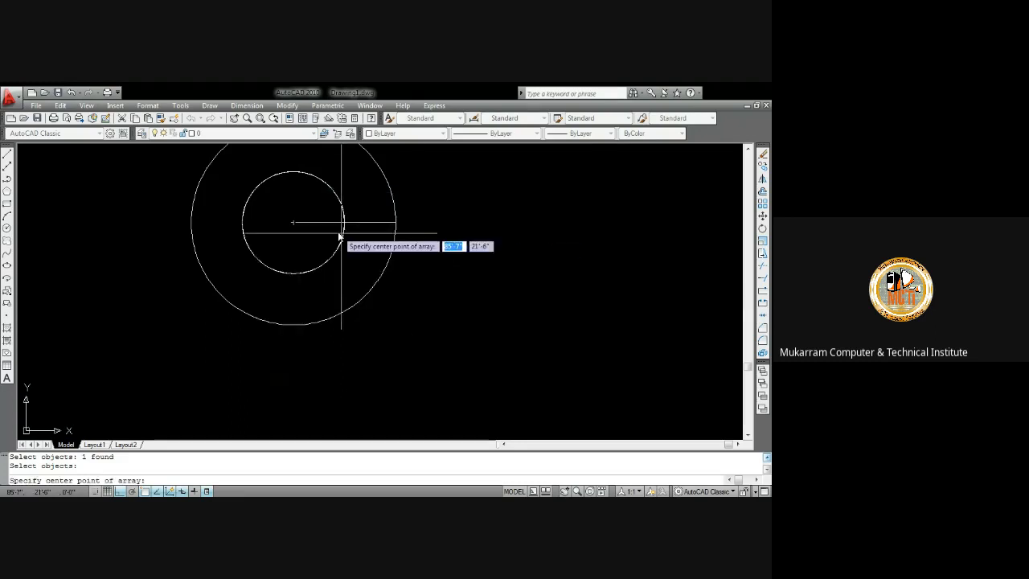
left_click(293, 225)
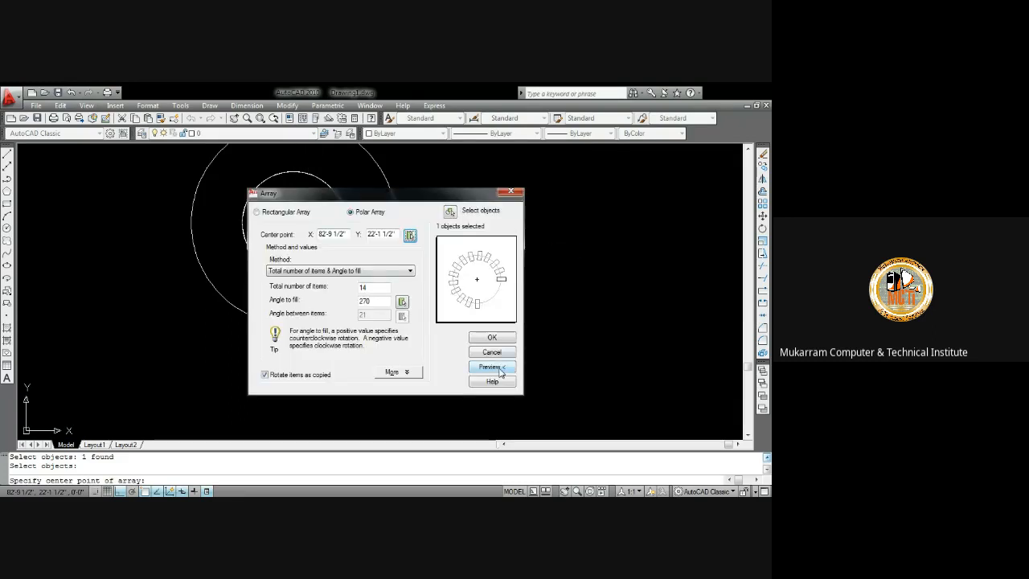
left_click(500, 372)
left_click(472, 348)
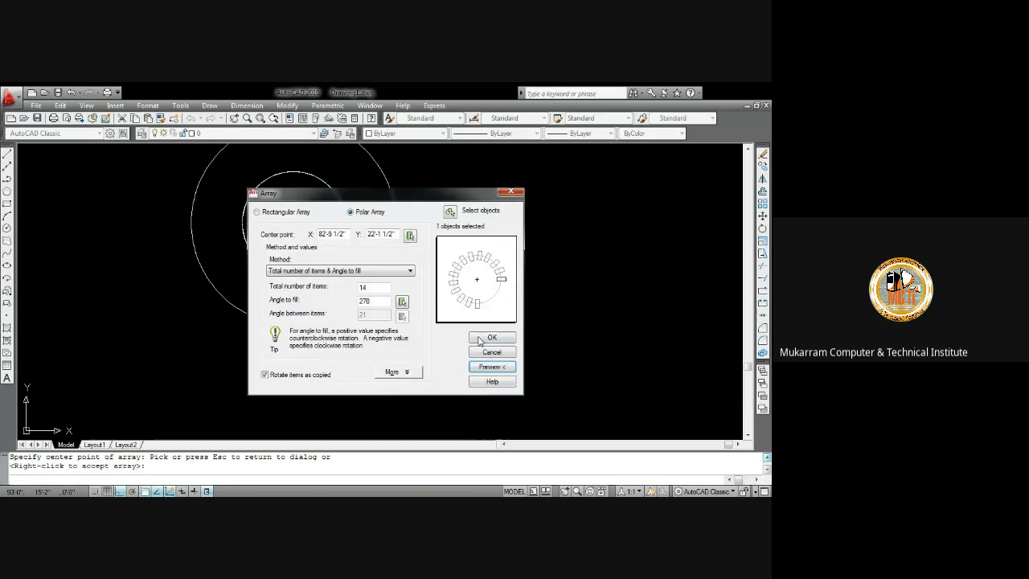
left_click(479, 341)
middle_click_drag(353, 262, 388, 305)
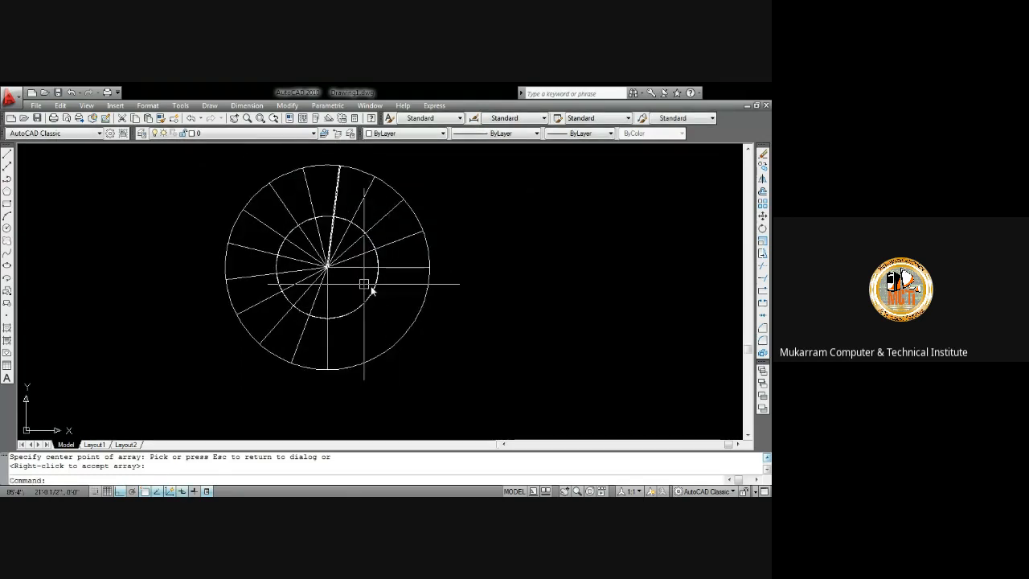
Trim the line segments inside the inner circle and the circle arcs in the empty quarter to form the stair treads
right_click(381, 318)
type("tr")
key("Return")
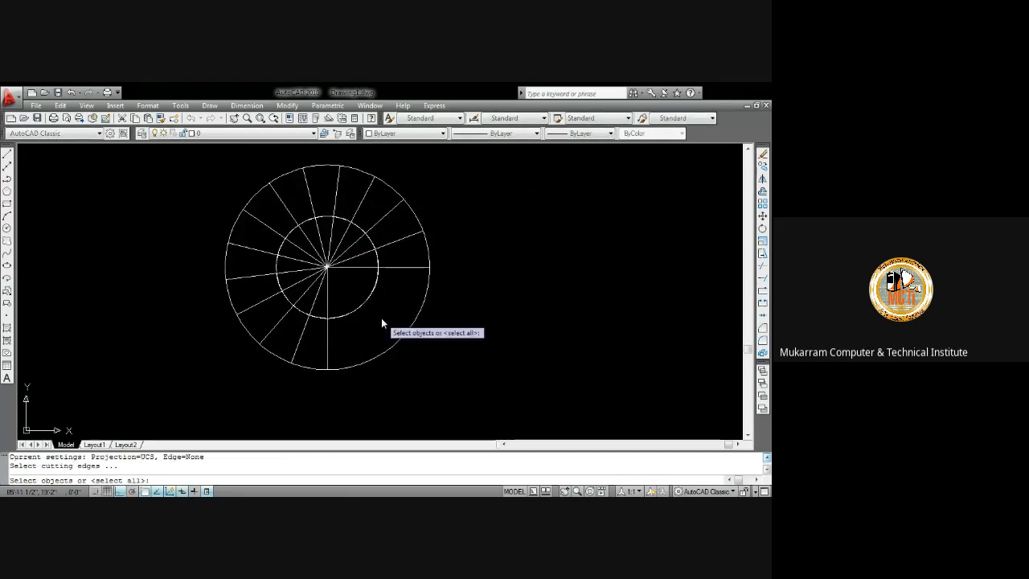
key("Return")
scroll(375, 268, "up", 3)
scroll(375, 268, "down", 4)
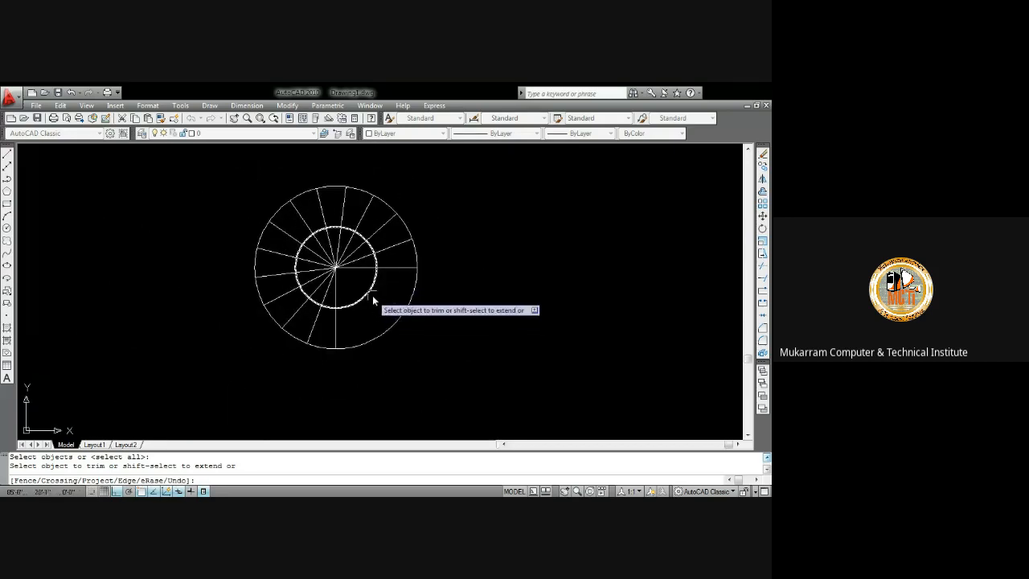
left_click(372, 295)
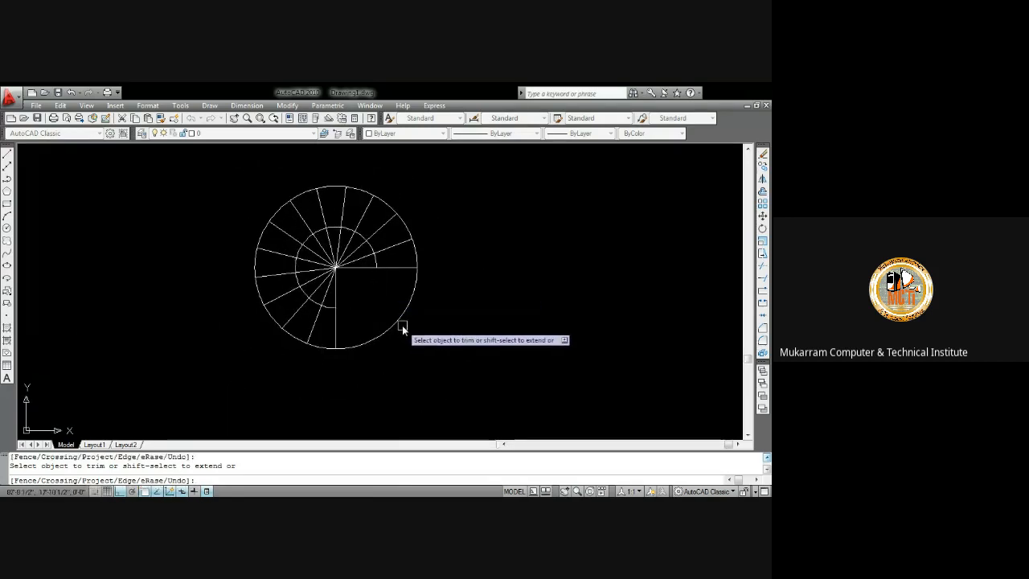
left_click(403, 327)
scroll(360, 235, "up", 2)
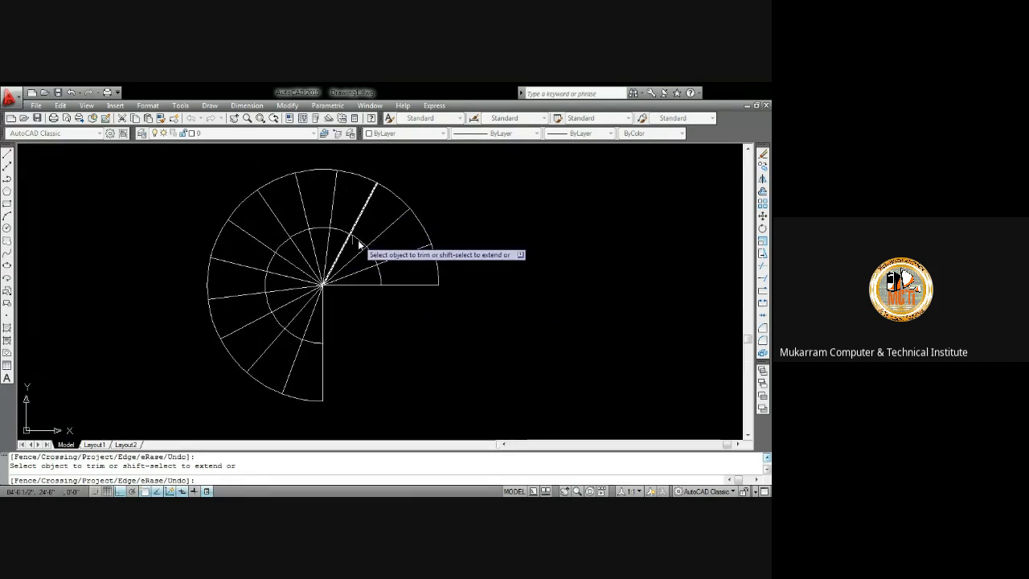
scroll(355, 252, "up", 3)
scroll(357, 254, "down", 4)
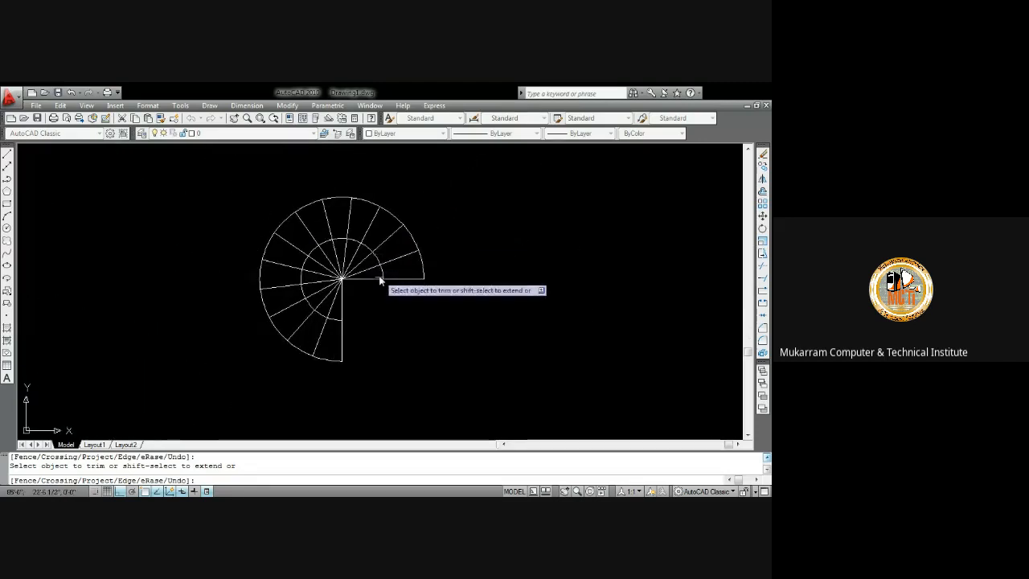
left_click(368, 294)
left_click(323, 266)
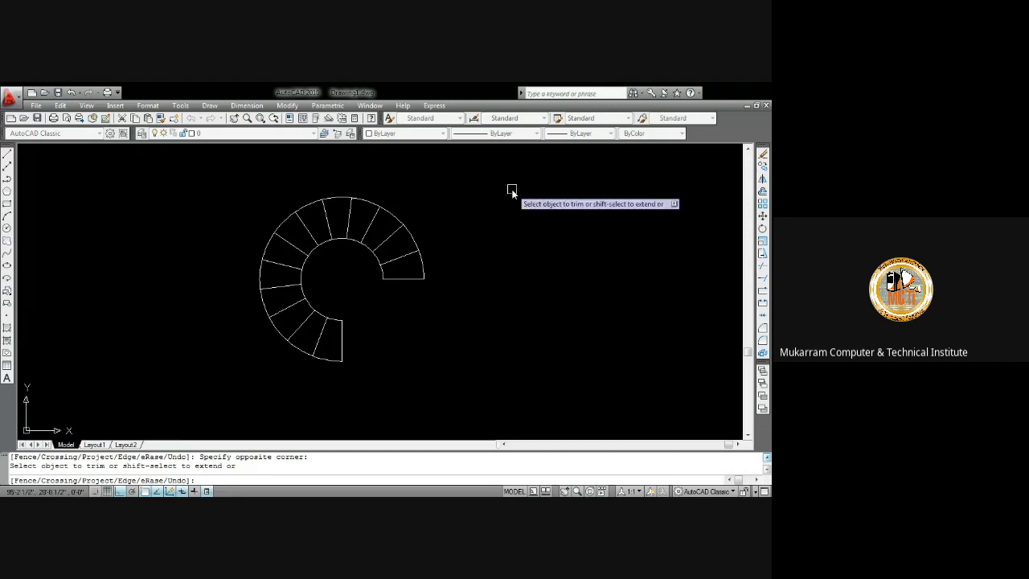
key("Return")
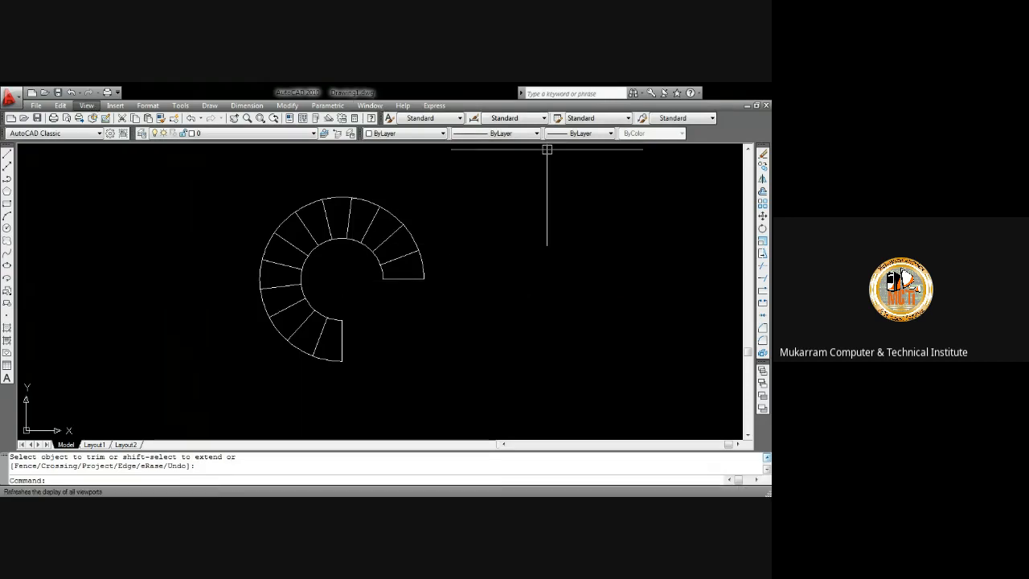
Switch to the SW Isometric view and zoom in on the stair outline
mouse_move(153, 306)
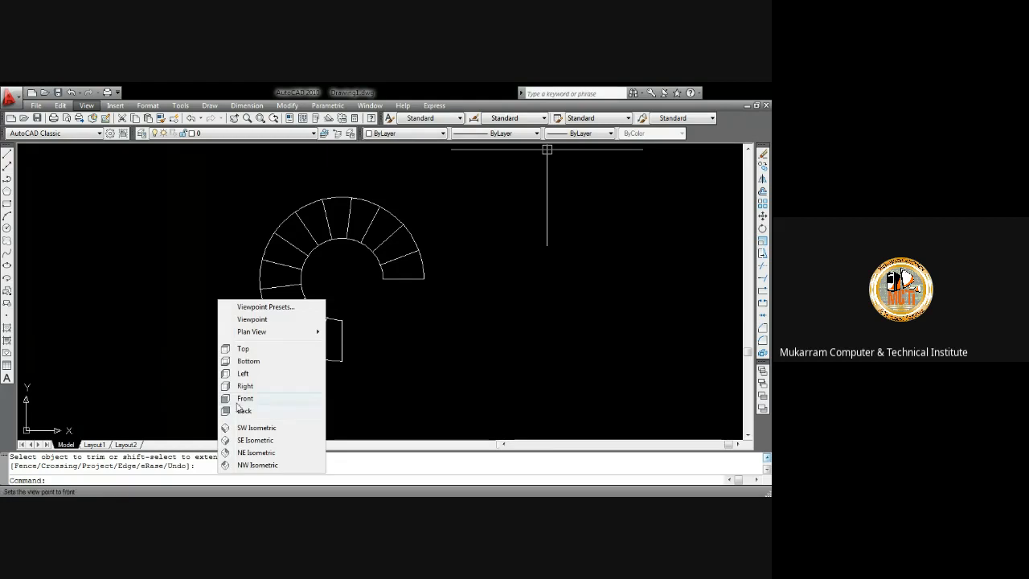
left_click(255, 427)
scroll(522, 205, "up", 5)
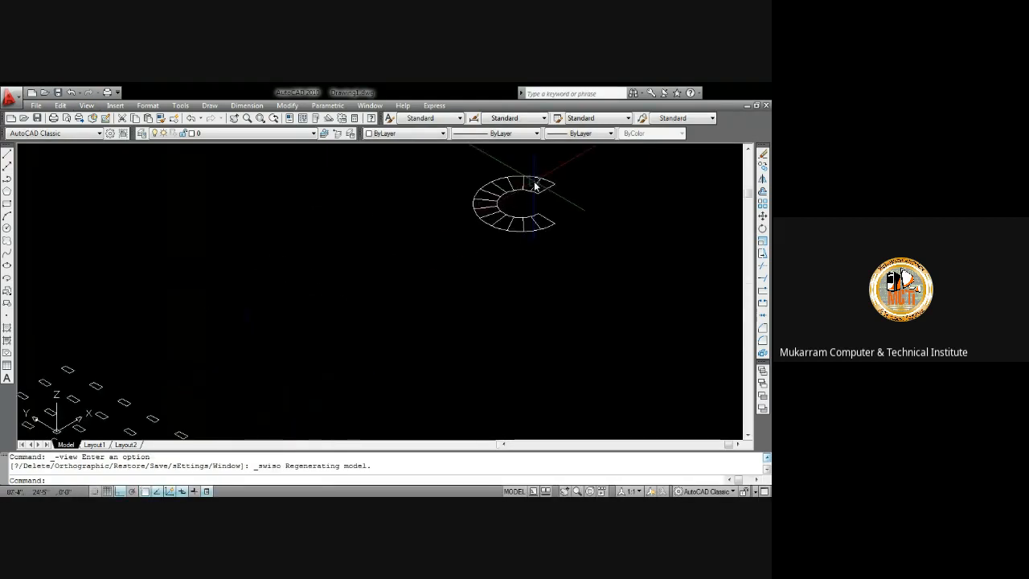
middle_click_drag(518, 224, 402, 270)
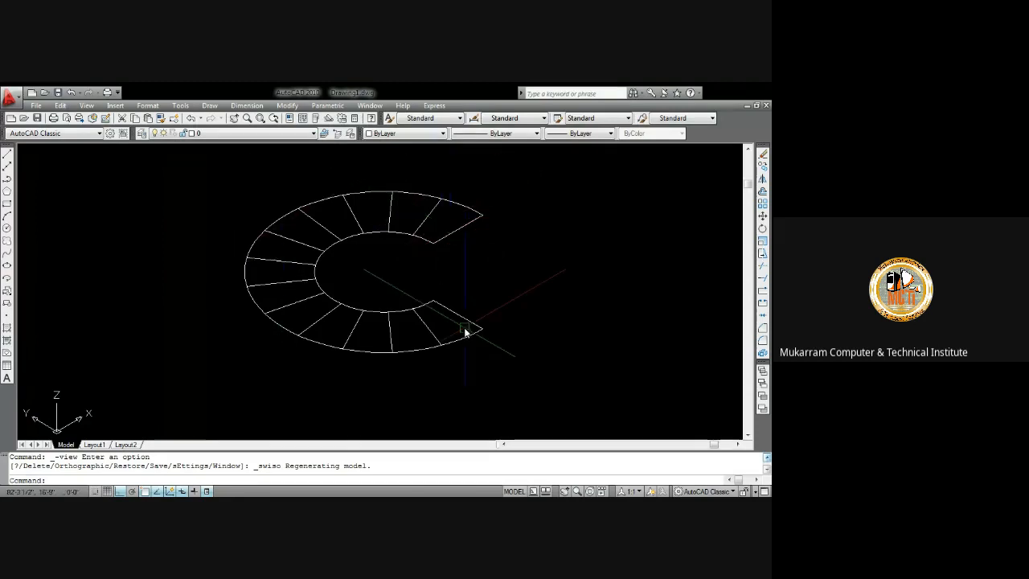
Create boundary polylines by picking an internal point inside each stair tread
left_click(209, 106)
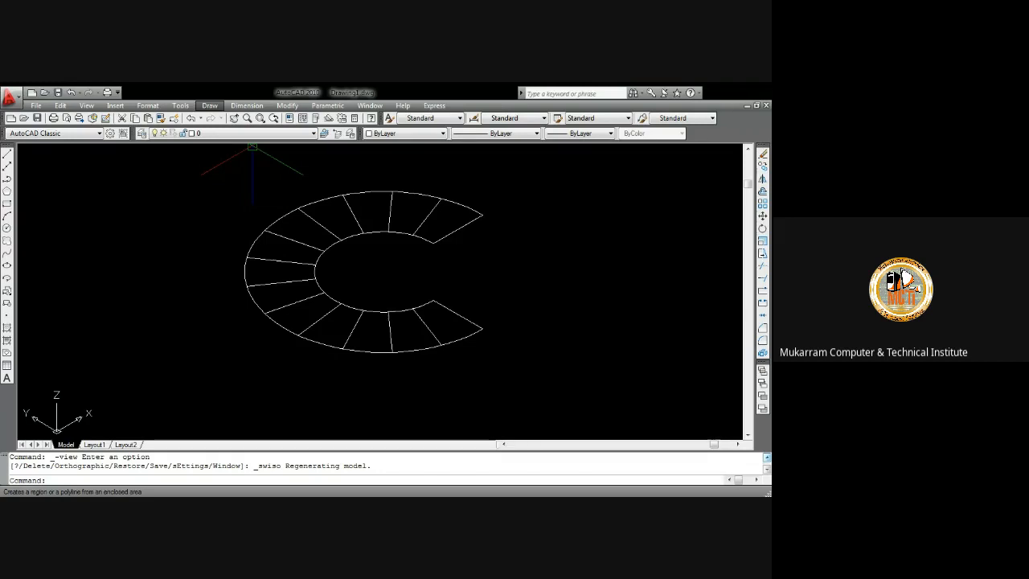
left_click(254, 397)
left_click(276, 278)
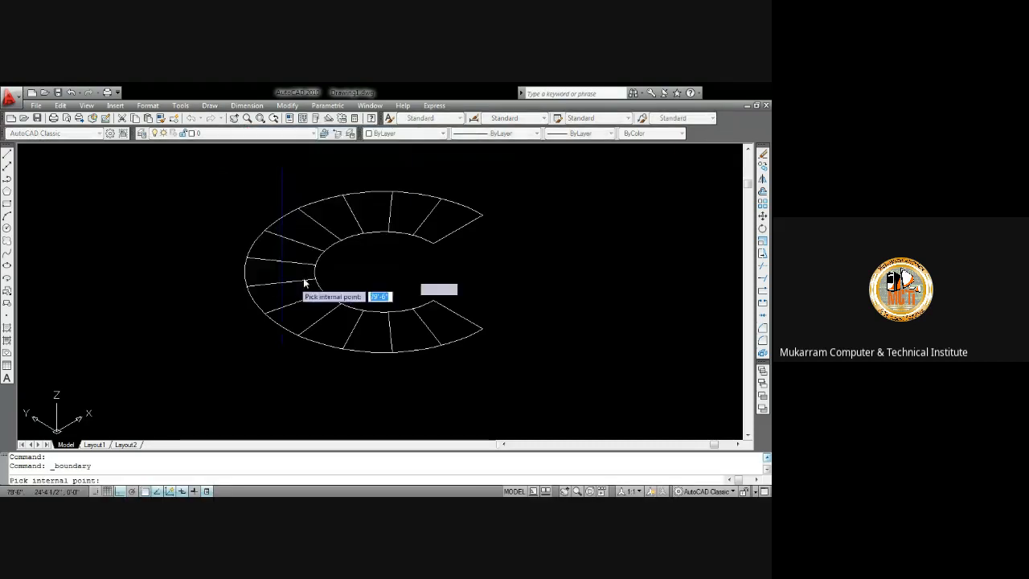
left_click(430, 223)
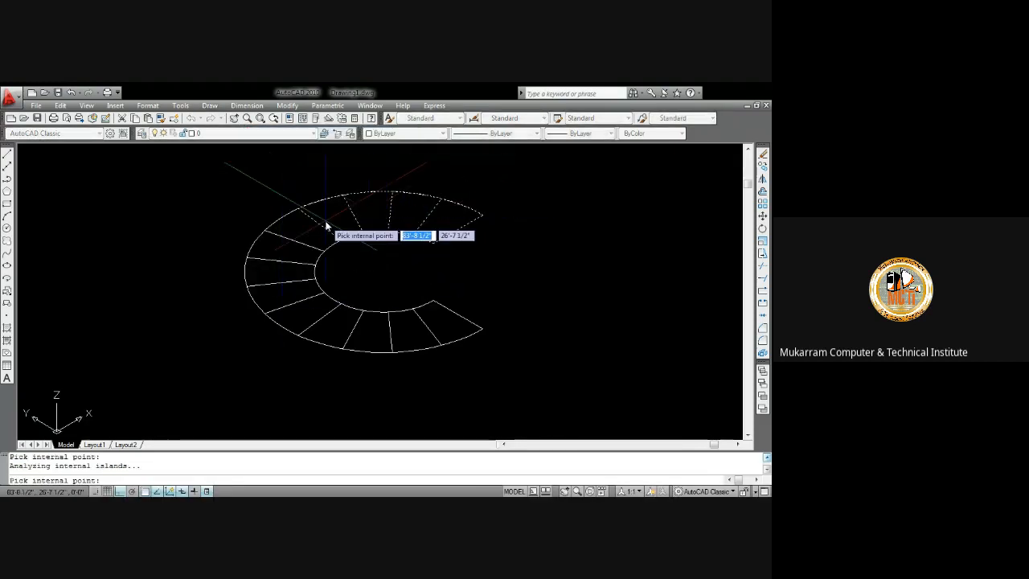
left_click(300, 230)
left_click(283, 249)
left_click(281, 271)
left_click(283, 292)
left_click(302, 311)
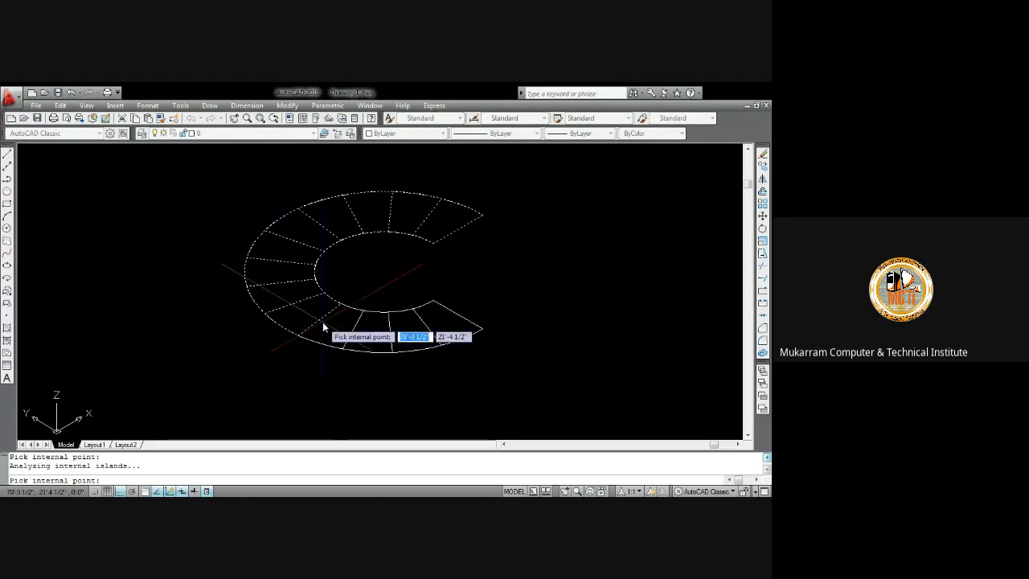
left_click(323, 322)
left_click(359, 329)
left_click(421, 340)
left_click(447, 335)
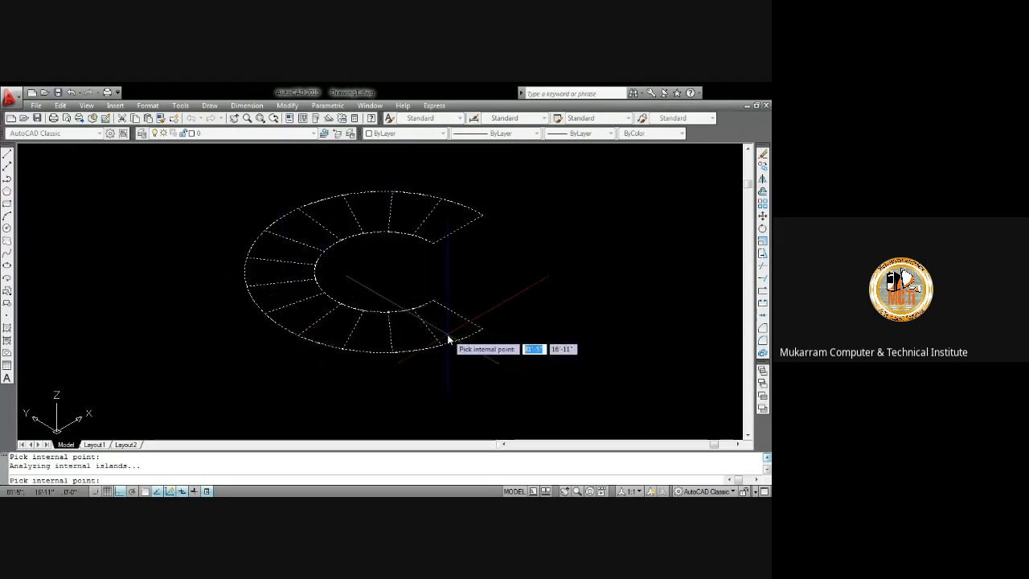
key("Return")
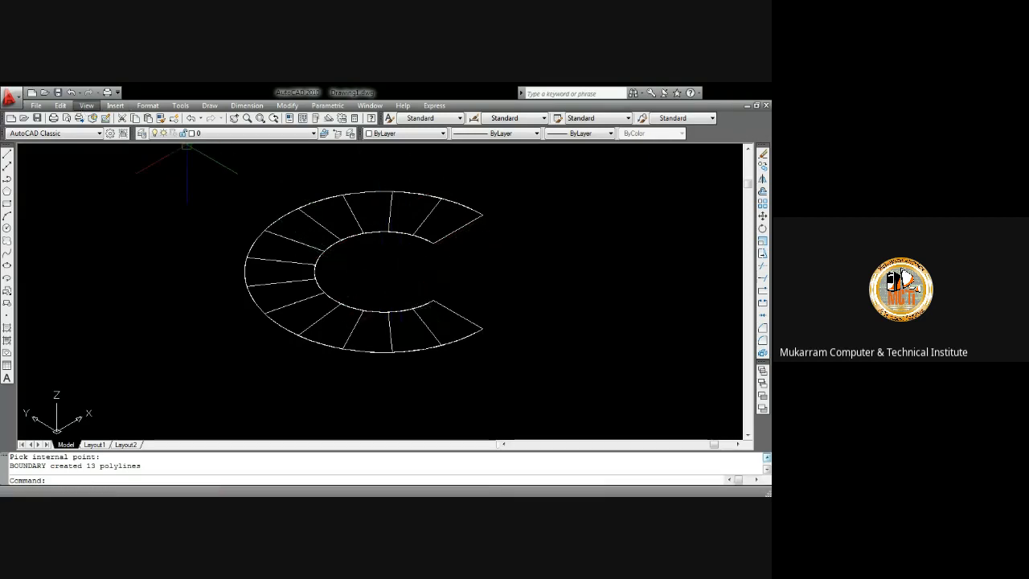
Switch back to the Top view
right_click(218, 299)
left_click(241, 345)
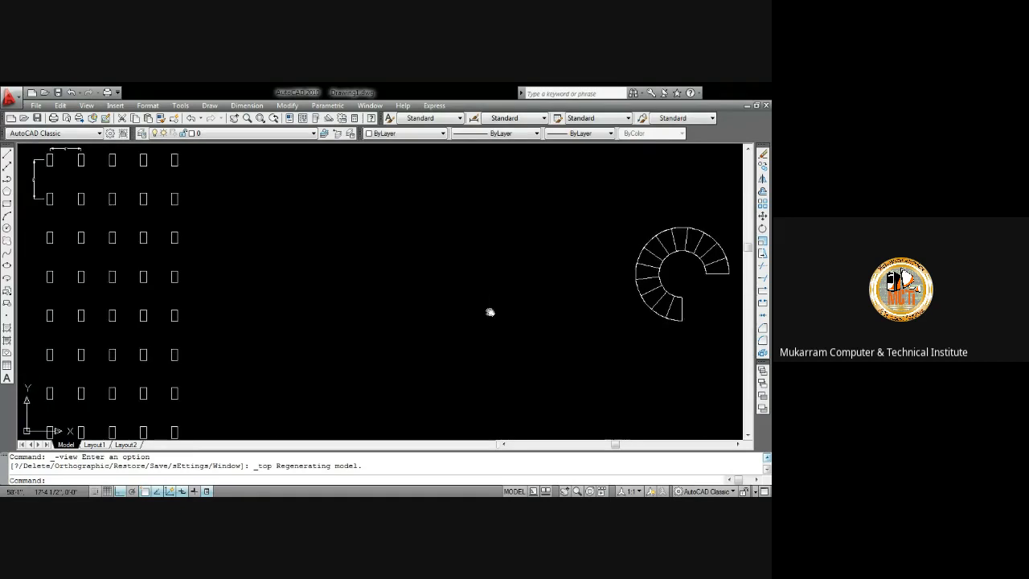
Move the whole spiral staircase outline horizontally to the left
middle_click_drag(490, 312, 351, 326)
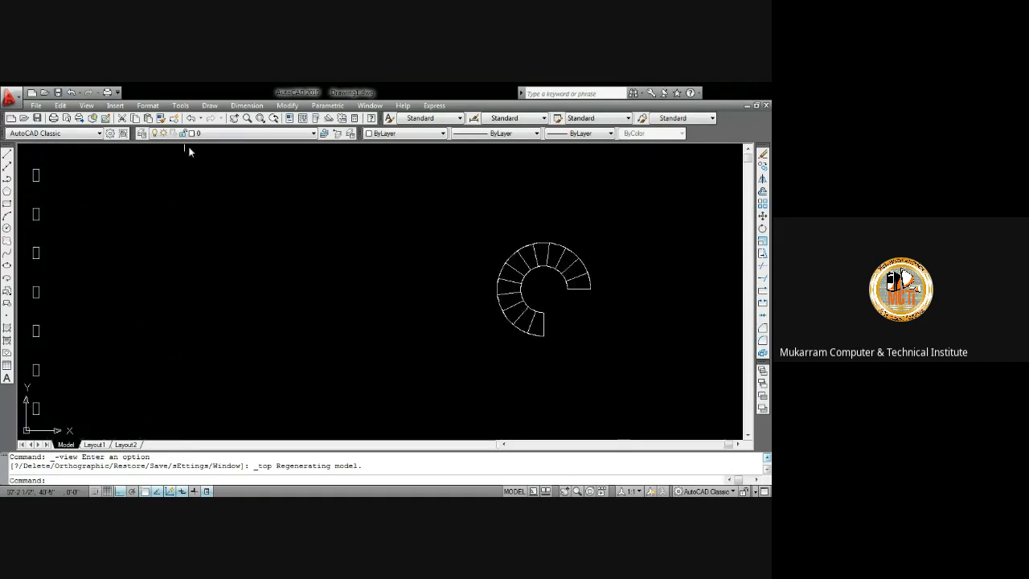
left_click(203, 110)
mouse_move(291, 107)
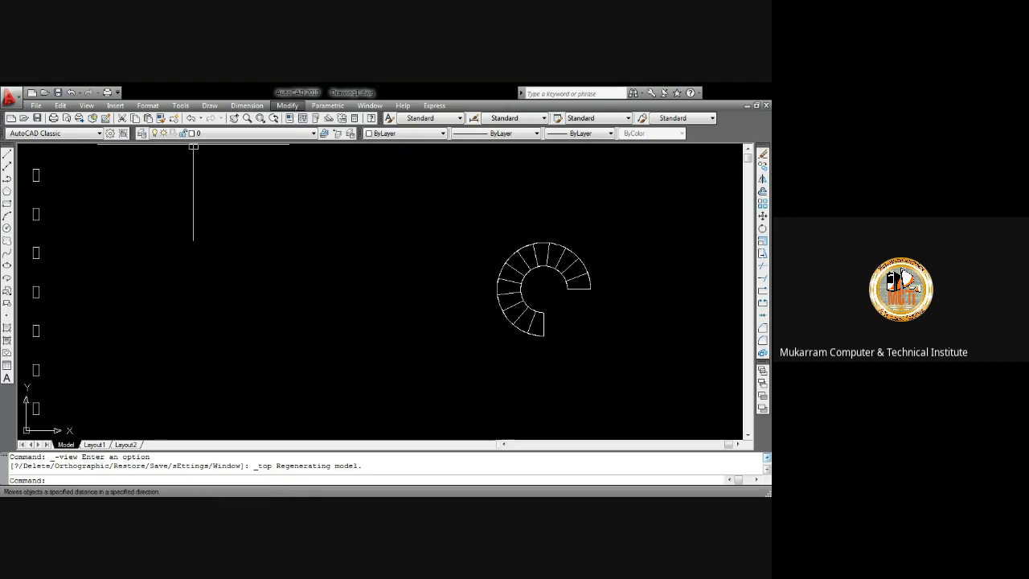
left_click(446, 324)
left_click(433, 285)
left_click(438, 226)
left_click(617, 363)
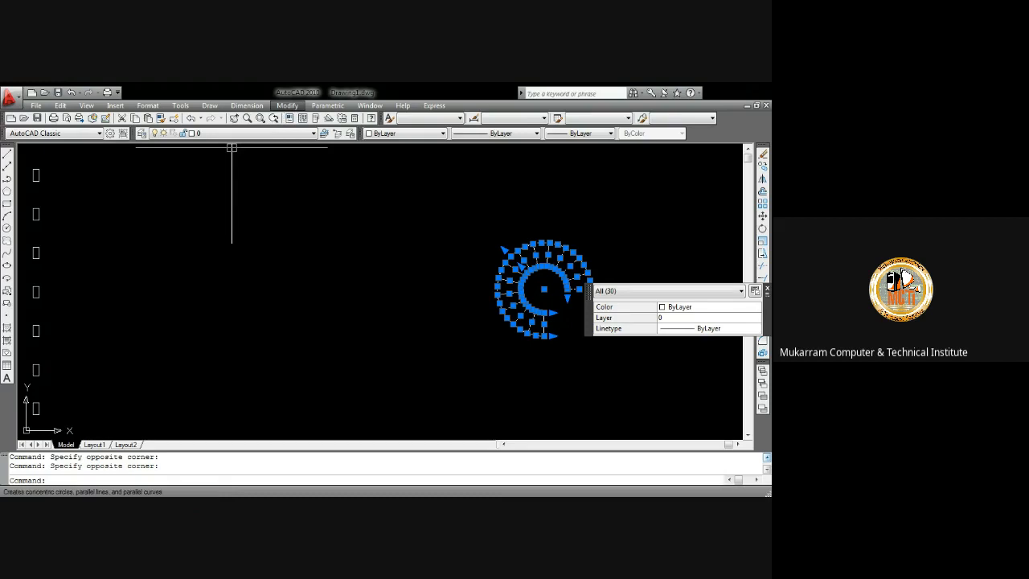
left_click(304, 267)
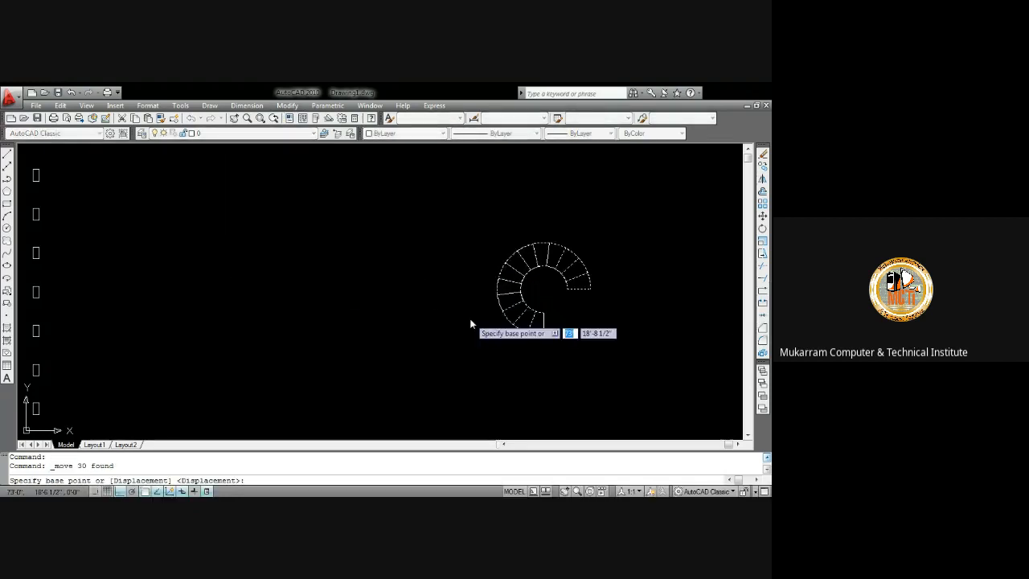
left_click(543, 335)
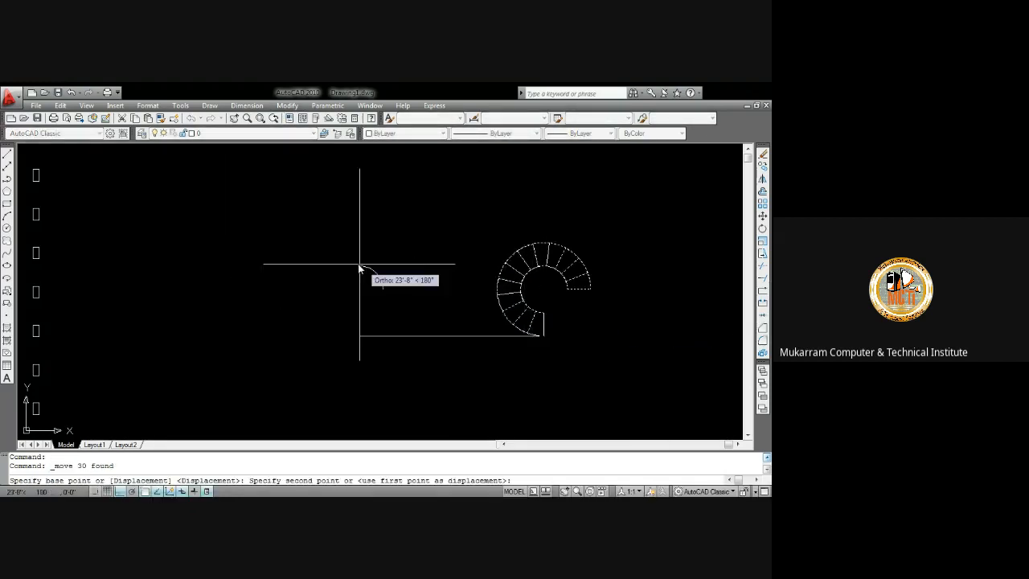
left_click(355, 335)
Move the staircase outline again, up and to the left with ortho off
left_click(248, 206)
left_click(432, 351)
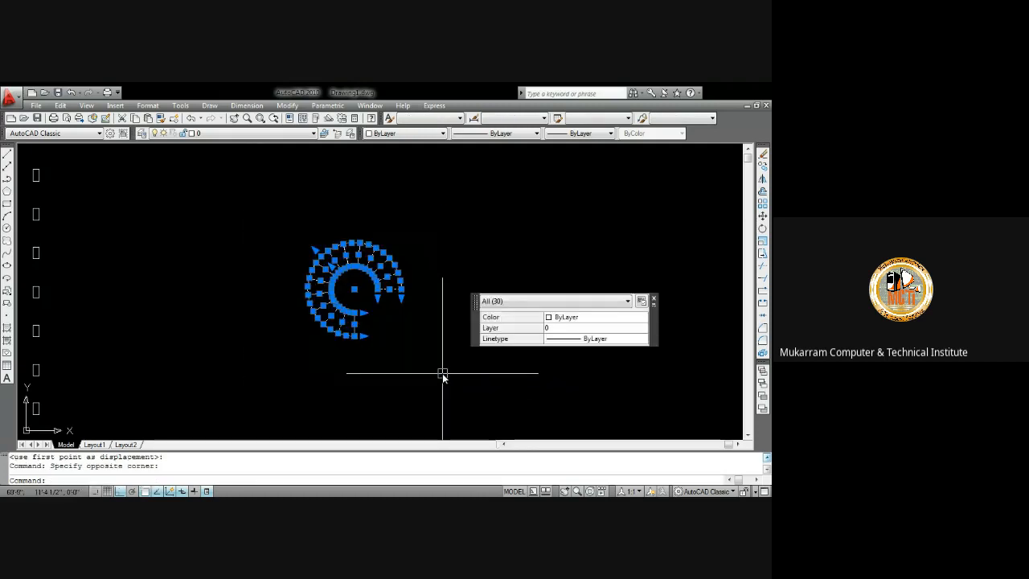
type("m")
key("Return")
left_click(354, 336)
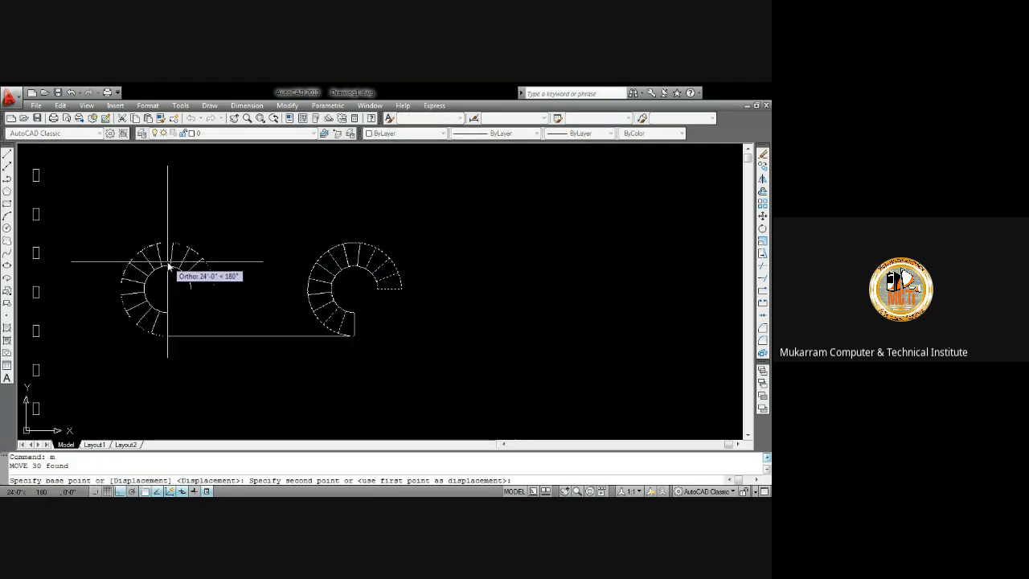
key("F8")
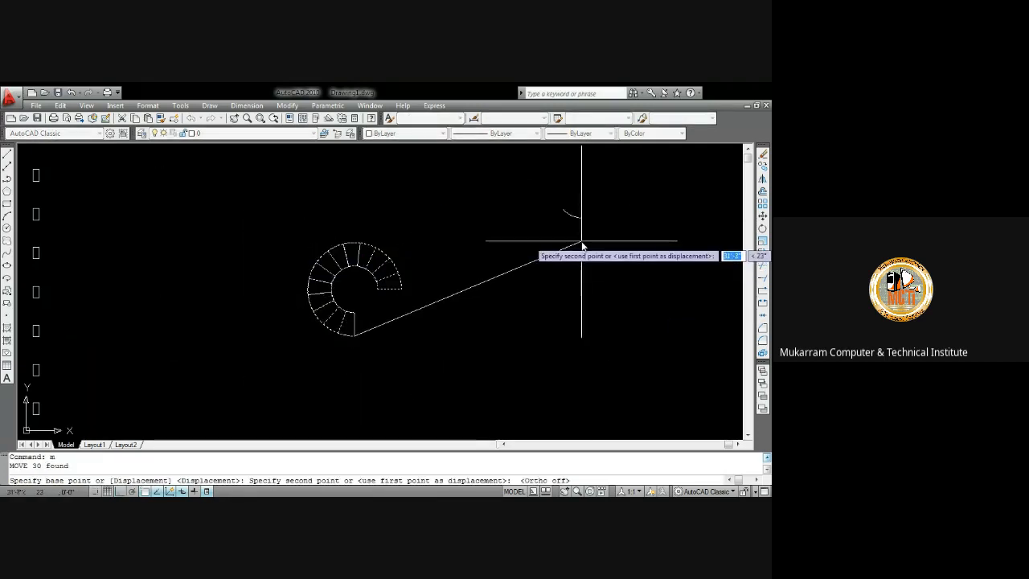
left_click(207, 291)
middle_click_drag(268, 299, 370, 356)
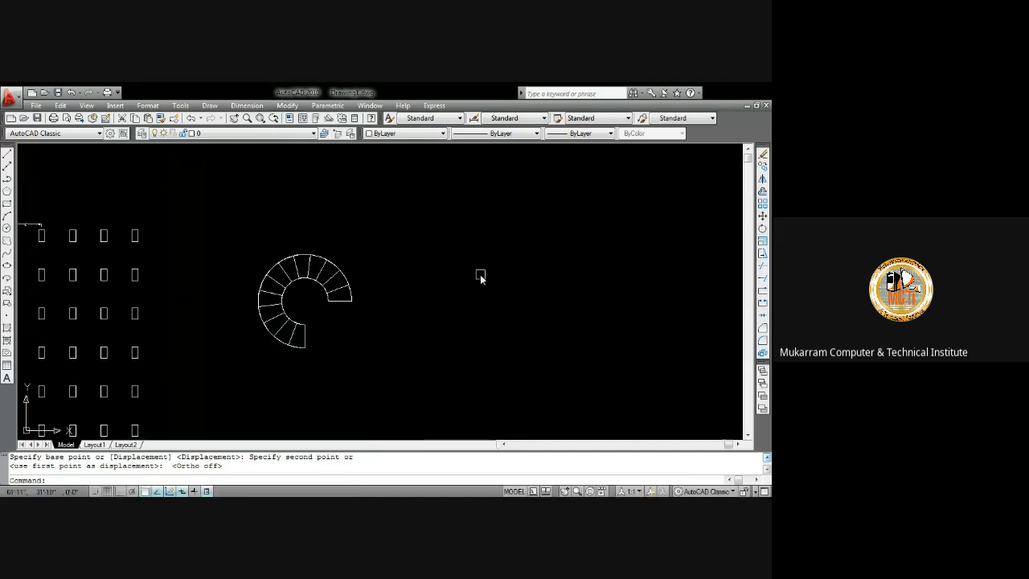
Draw a vertical line 36 units long in the empty area right of the staircase
left_click(480, 276)
left_click(455, 259)
type("l")
key("Return")
left_click(458, 228)
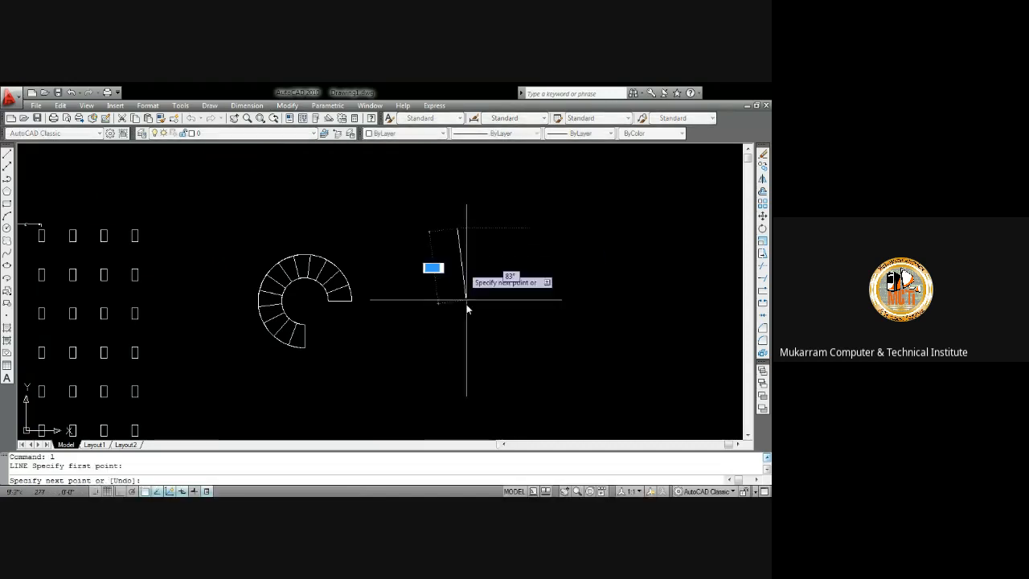
key("F8")
type("36")
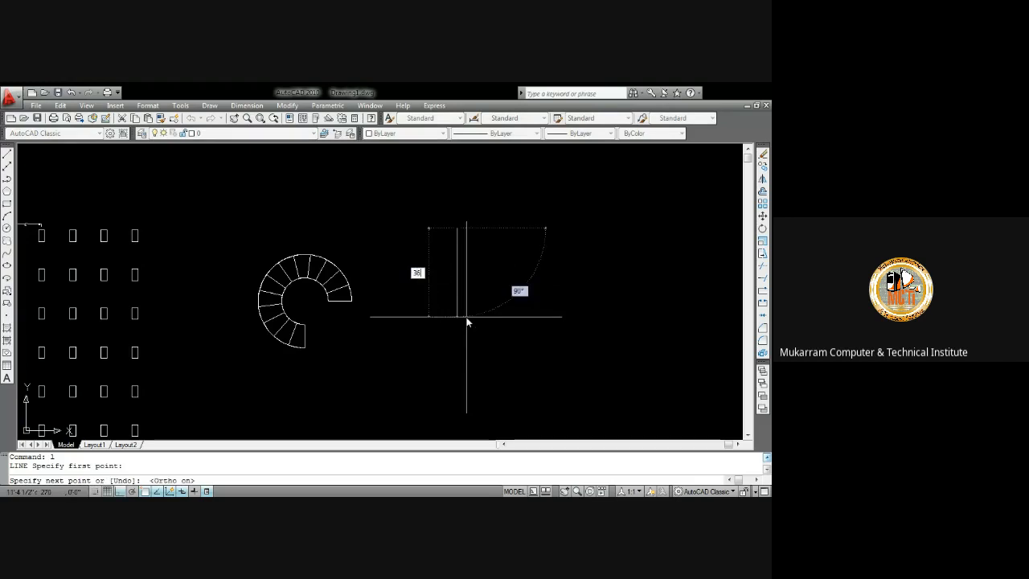
key("Return")
key("Return")
Rotate the vertical line 45 degrees about its lower endpoint
scroll(482, 259, "up", 4)
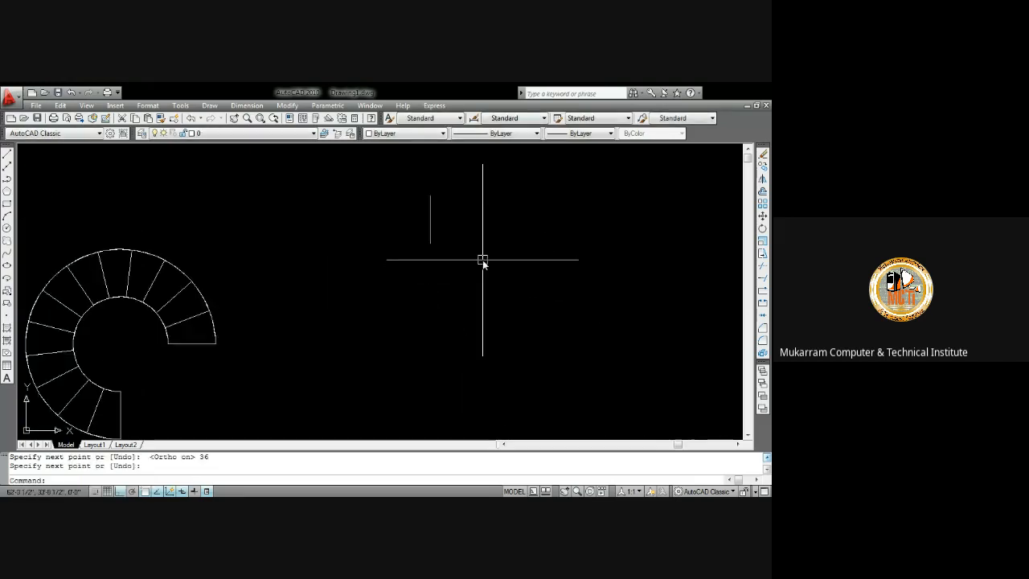
left_click(471, 253)
left_click(405, 202)
type("ro")
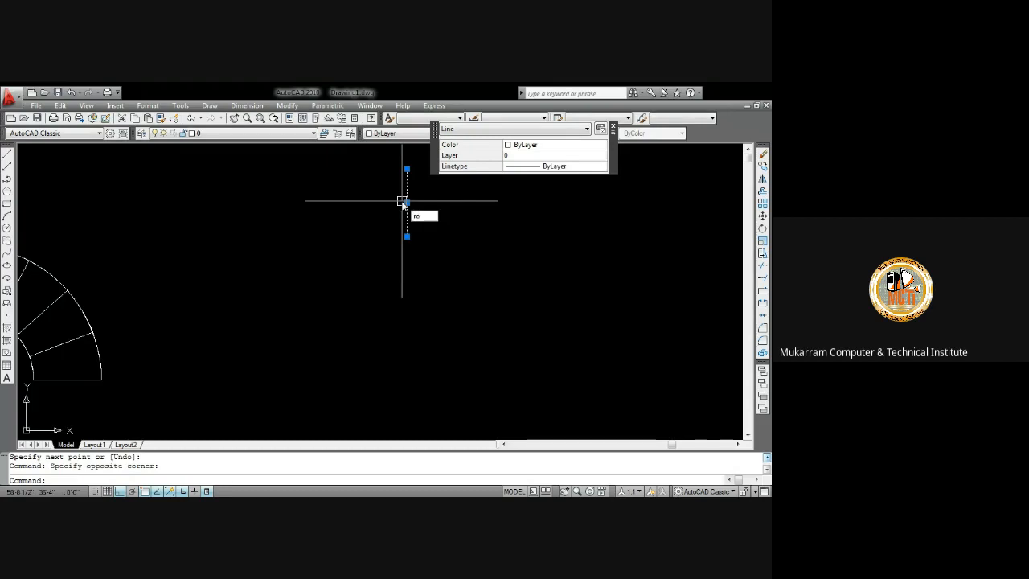
key("Return")
left_click(406, 236)
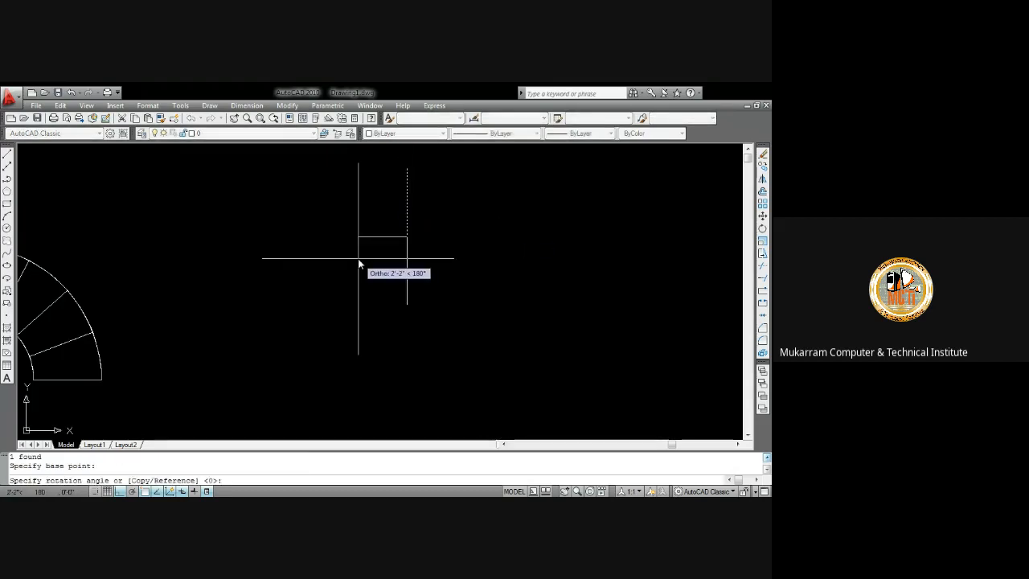
key("F8")
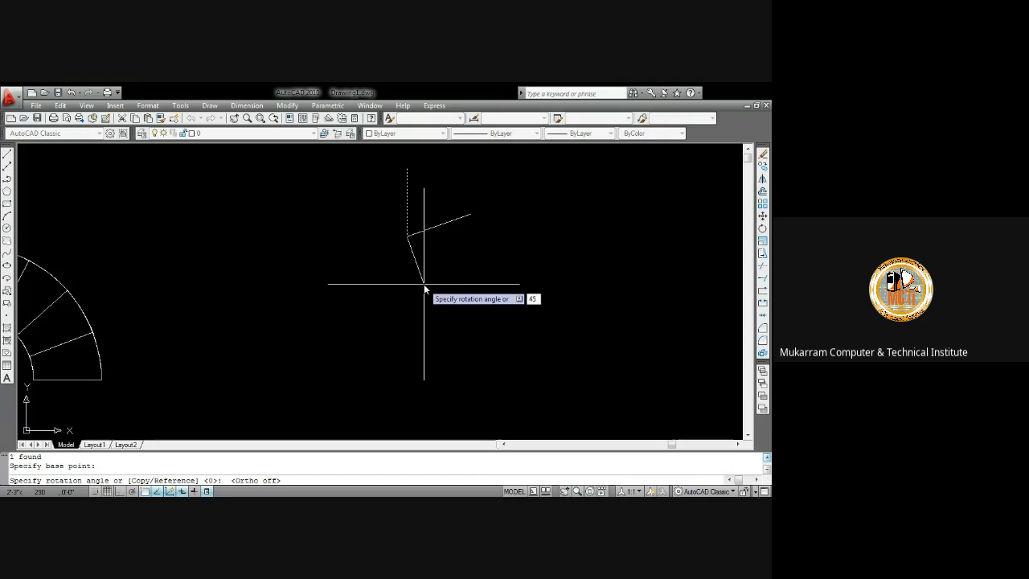
type("45")
key("Return")
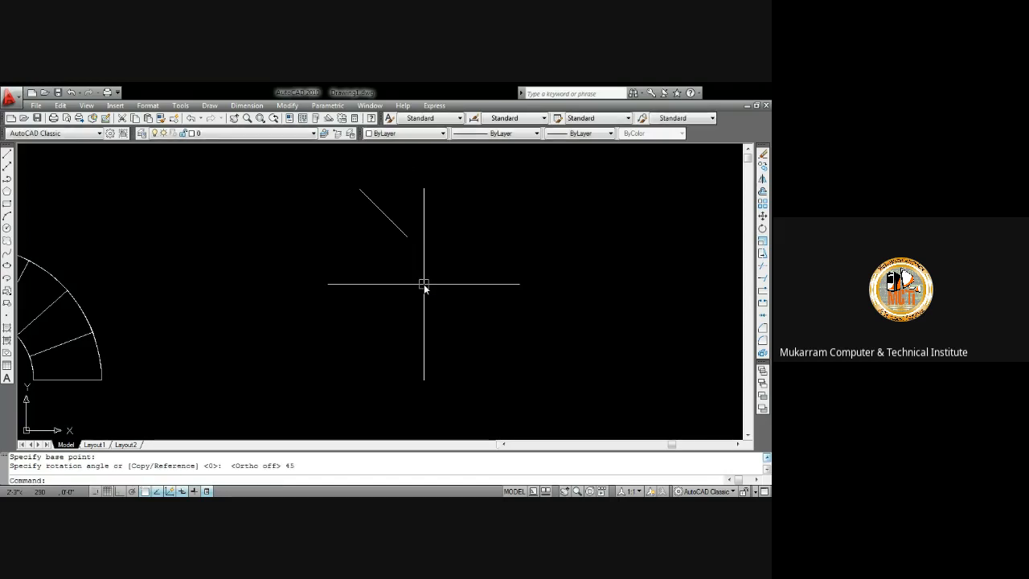
type("l")
key("Return")
left_click(408, 236)
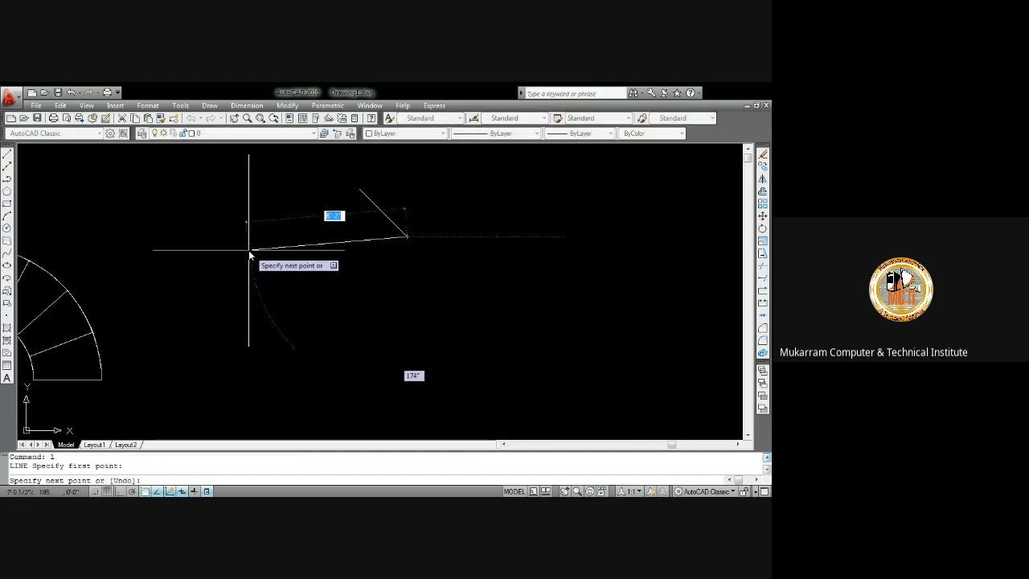
key("F8")
key("Return")
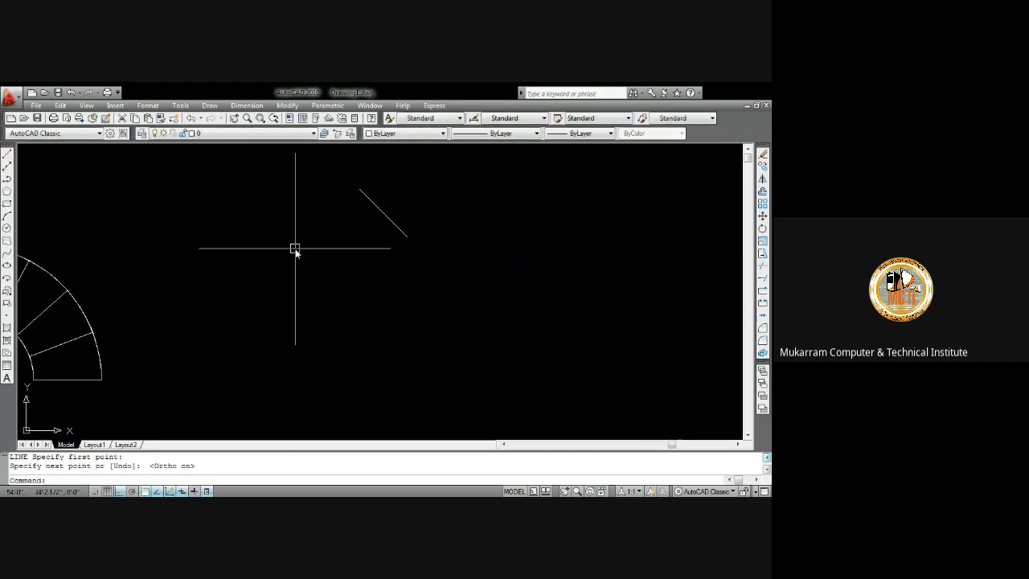
Draw a horizontal line leftward from the lower end of the slanted line
type("l")
key("Return")
left_click(408, 236)
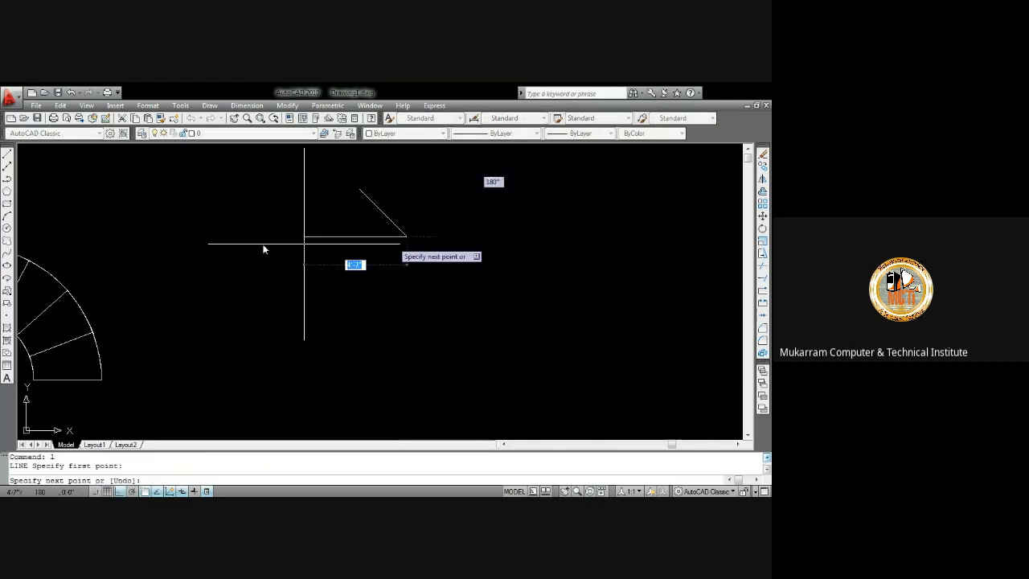
left_click(215, 236)
key("Return")
Add an angular dimension between the horizontal line and the slanted line
left_click(264, 107)
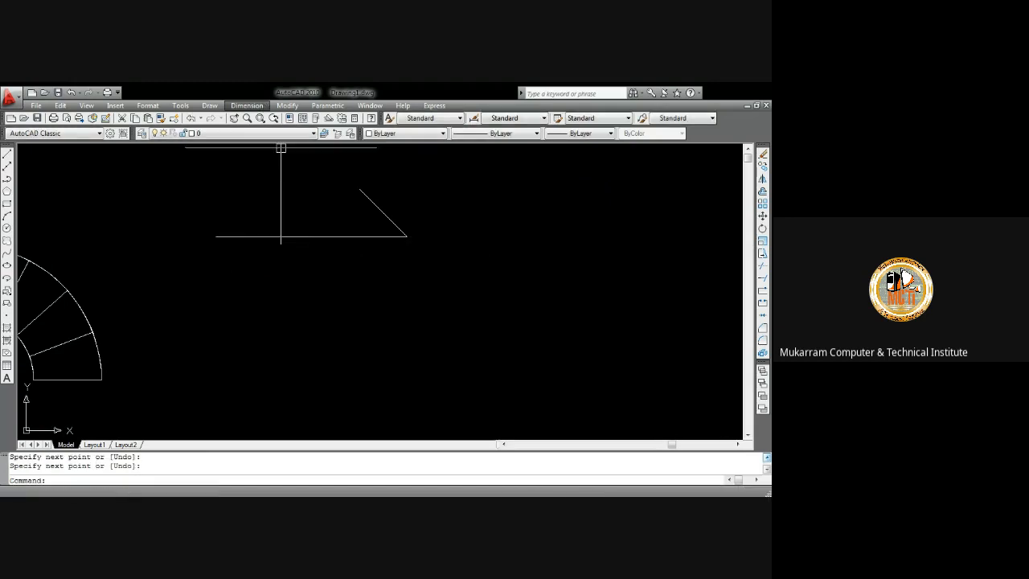
left_click(269, 222)
left_click(379, 212)
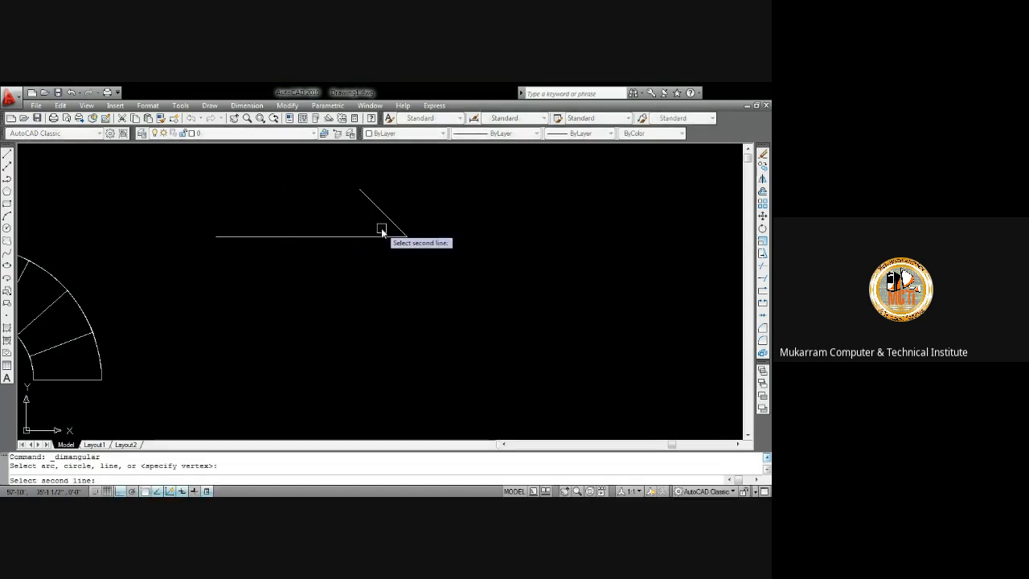
left_click(379, 235)
left_click(324, 213)
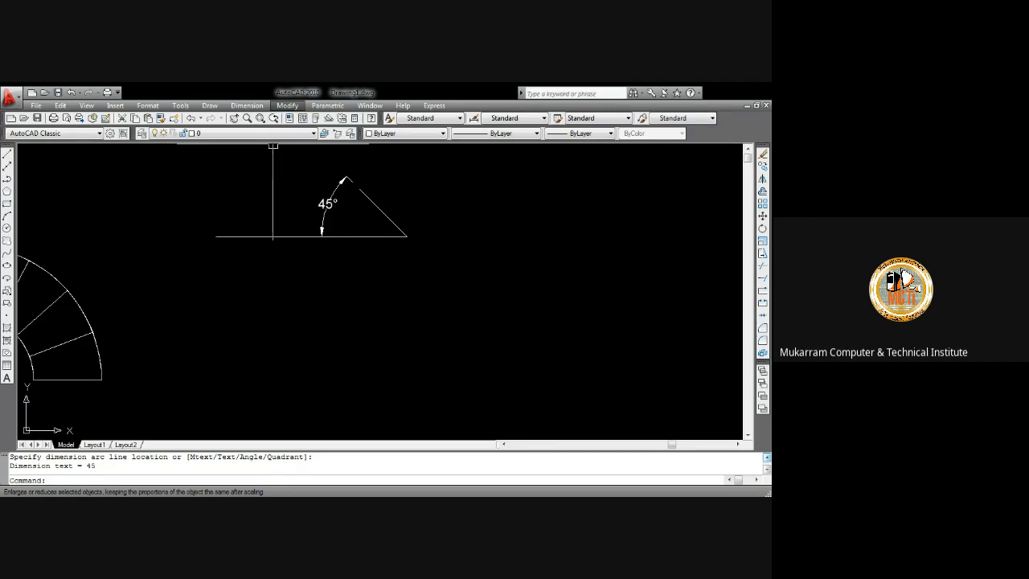
Draw a horizontal line 36 units long below the angled lines
left_click(479, 318)
left_click(448, 257)
type("l")
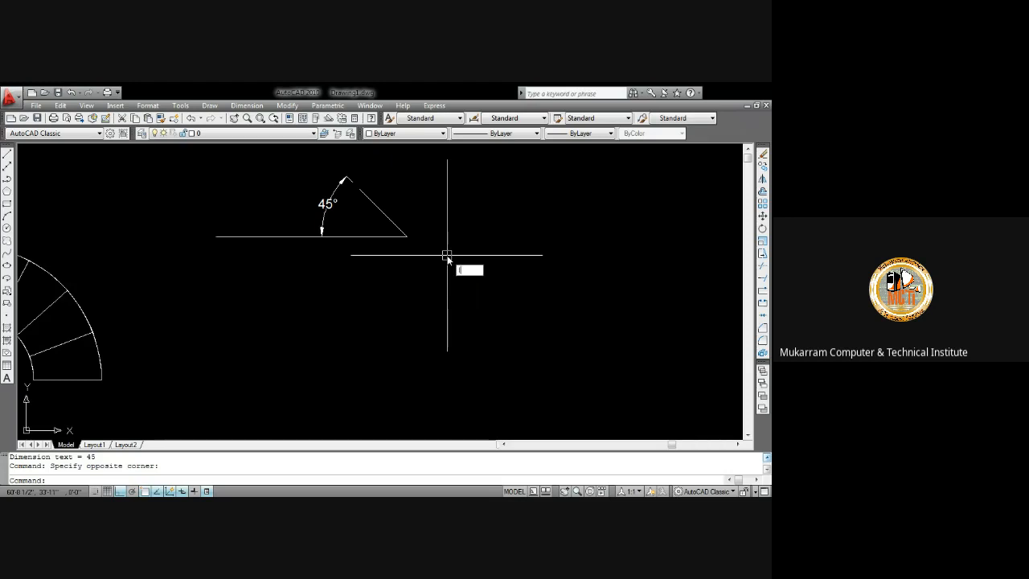
key("Return")
left_click(284, 280)
type("36")
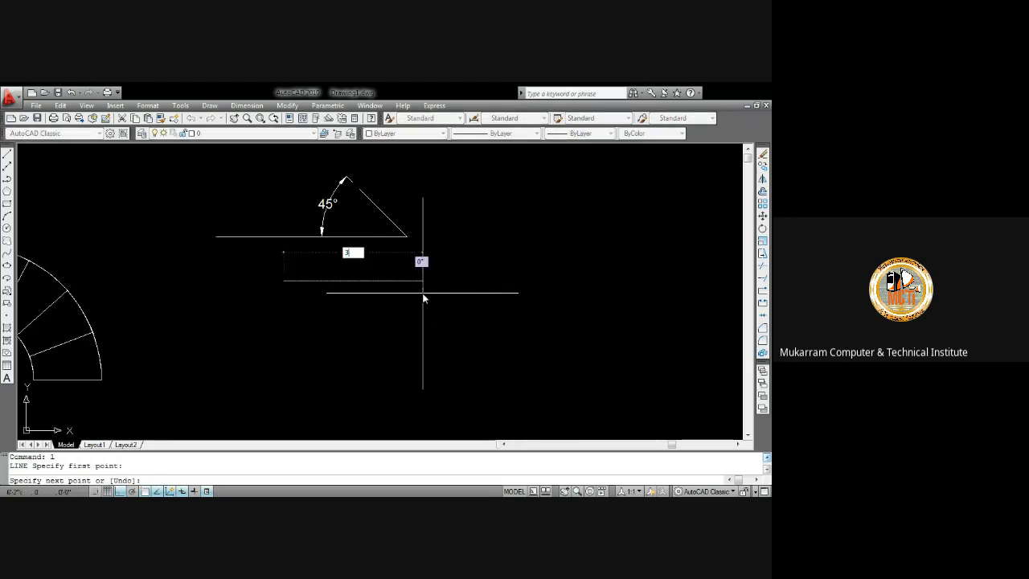
key("Return")
key("Return")
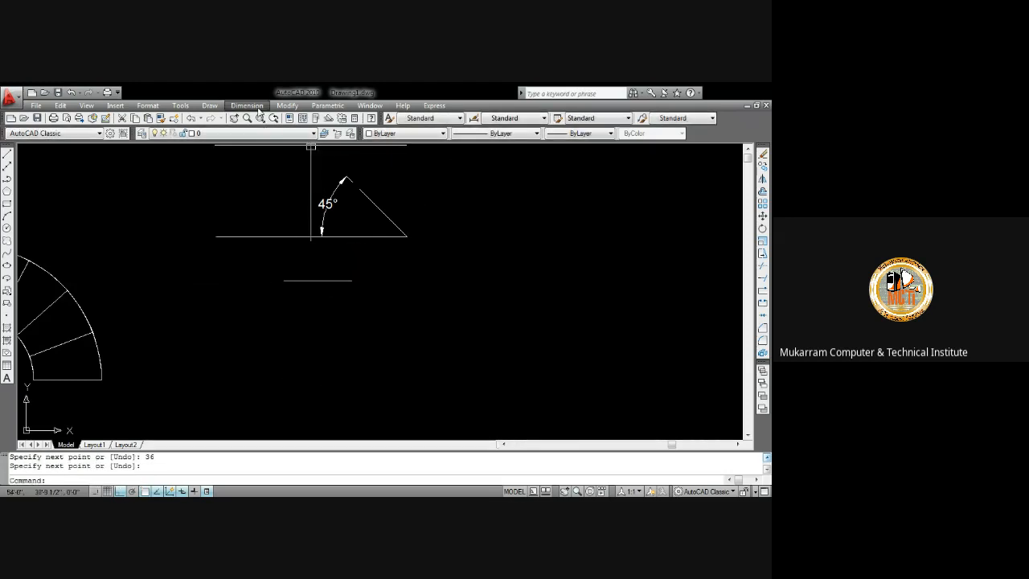
Scale the new horizontal line by a factor of 3 about its right endpoint
left_click(281, 105)
left_click(306, 291)
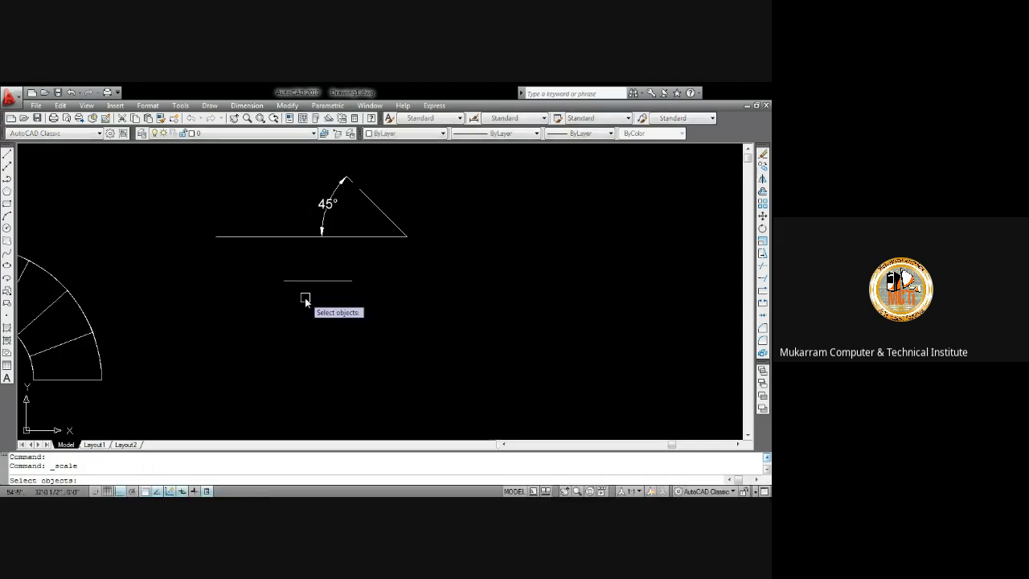
left_click(348, 280)
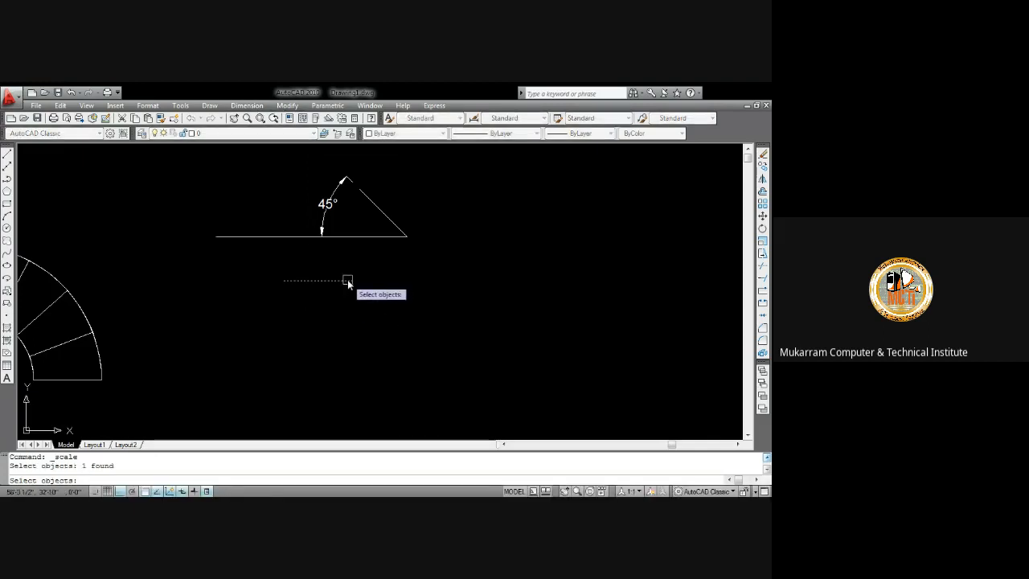
key("Return")
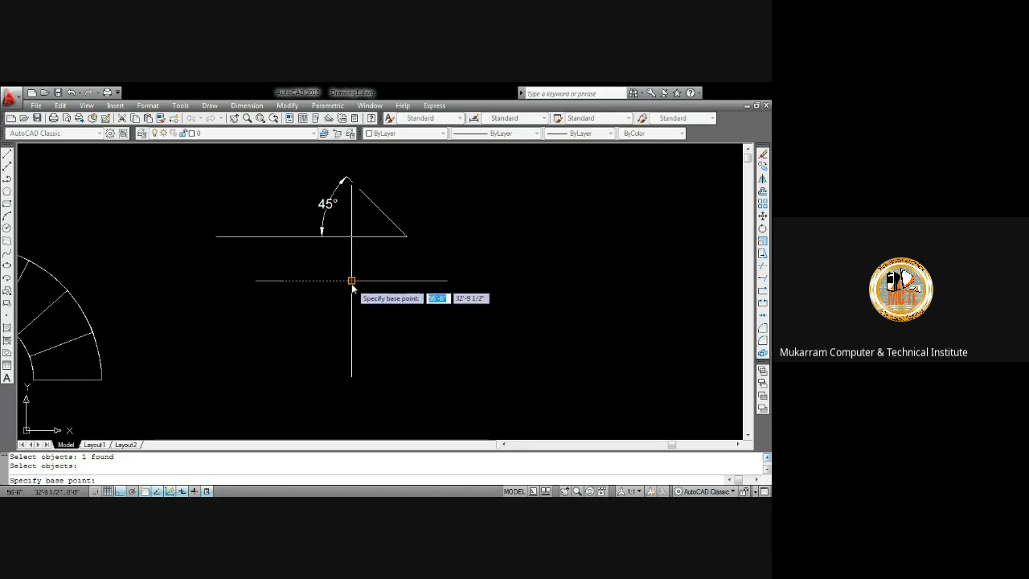
left_click(351, 280)
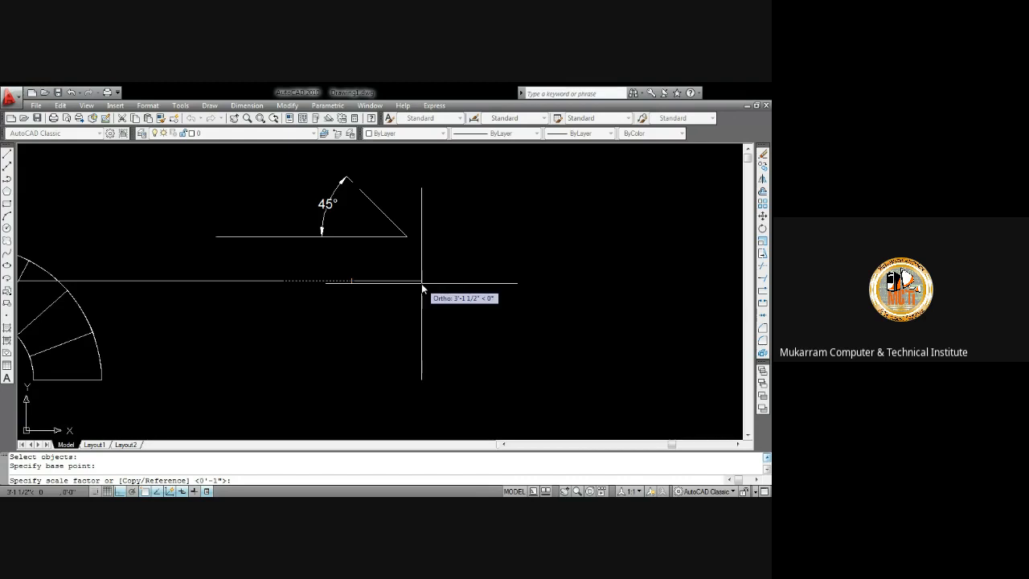
type("3")
key("Return")
left_click(334, 281)
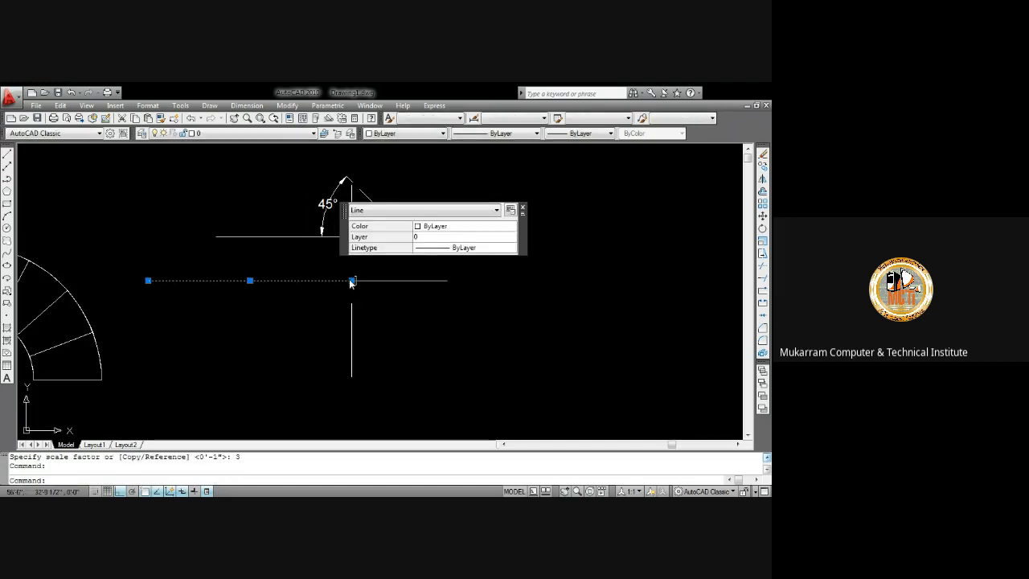
left_click(352, 280)
key("Escape")
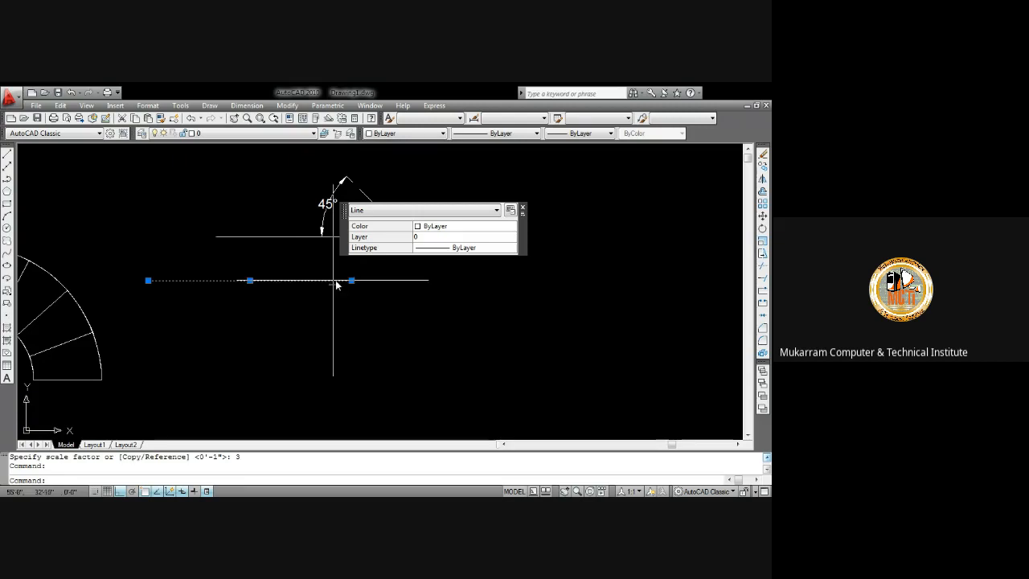
key("Escape")
key("Escape")
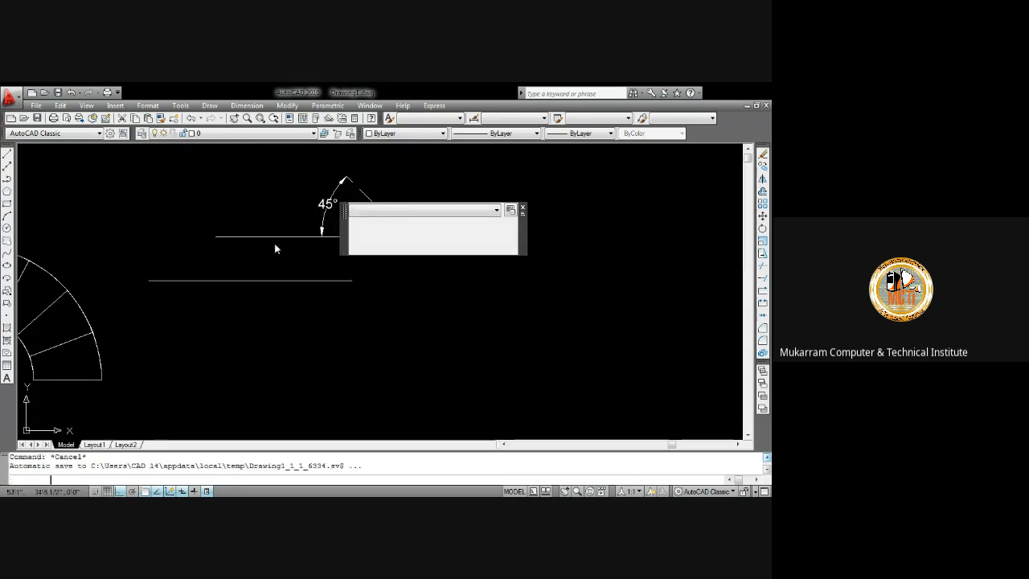
left_click(287, 105)
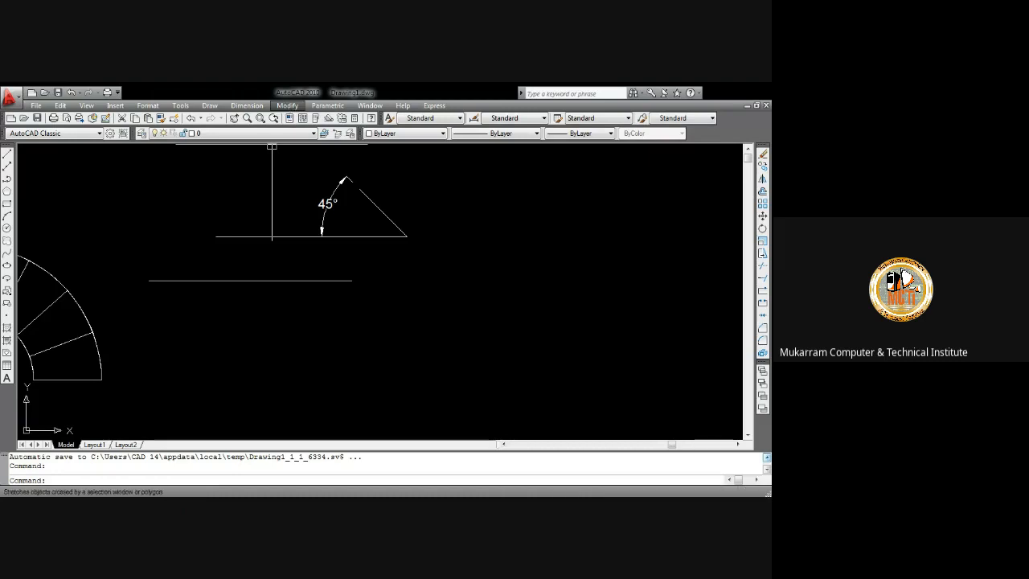
left_click(423, 311)
left_click(441, 273)
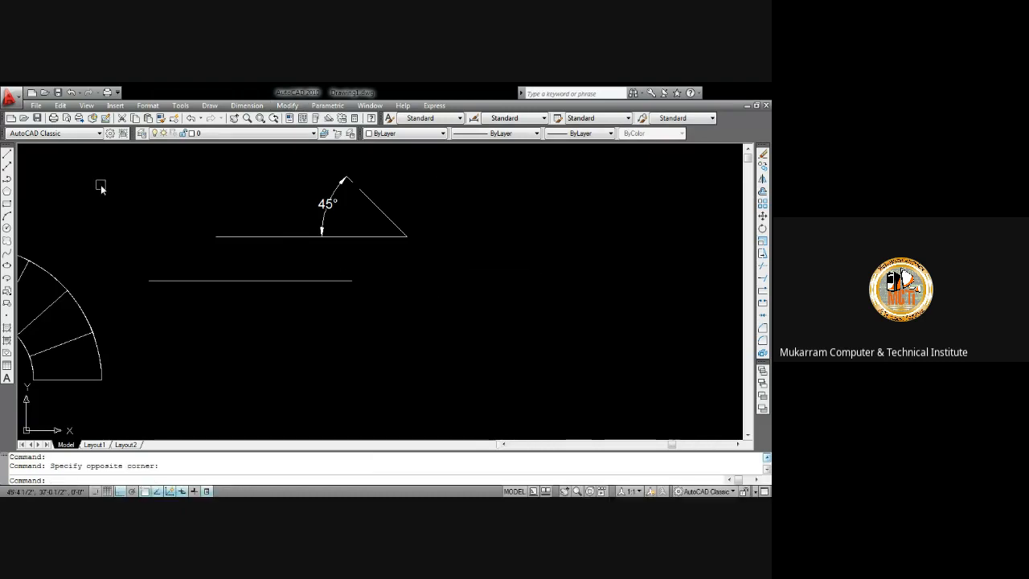
Draw a rectangle 12 units wide and 36 units tall below the angled lines
left_click(6, 204)
middle_click_drag(345, 311, 120, 272)
left_click(252, 212)
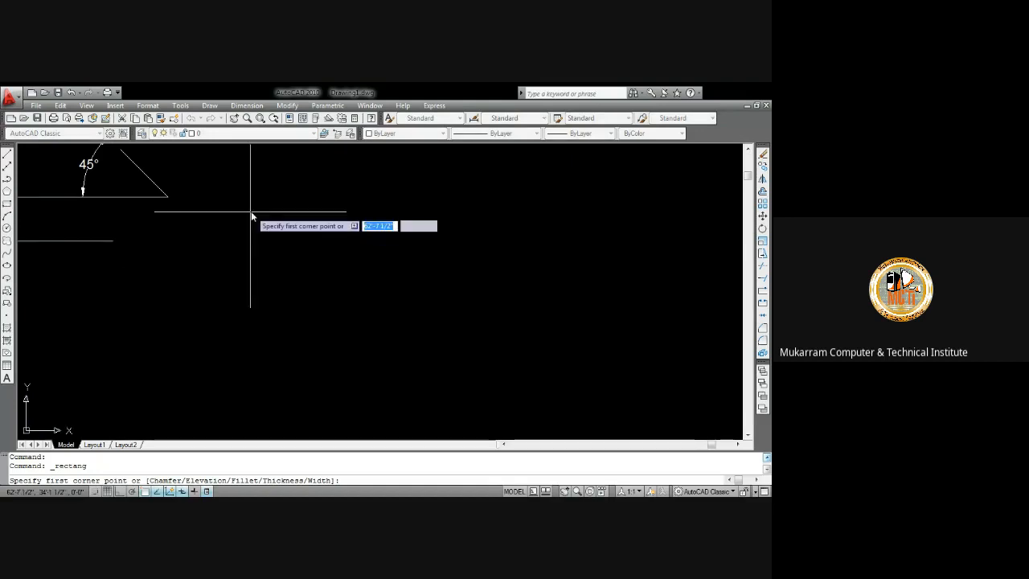
type("12")
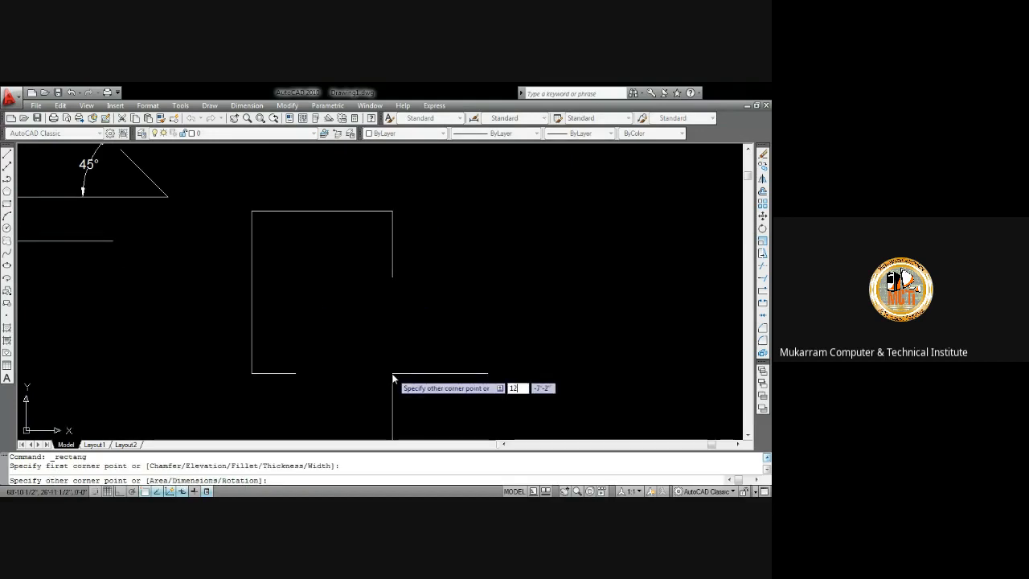
key("Tab")
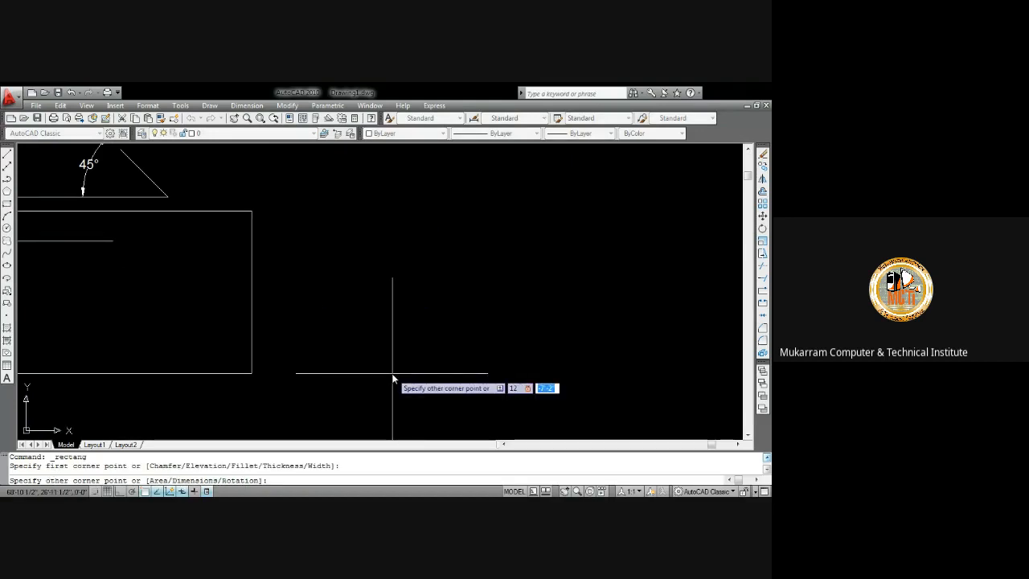
type("3")
key("Return")
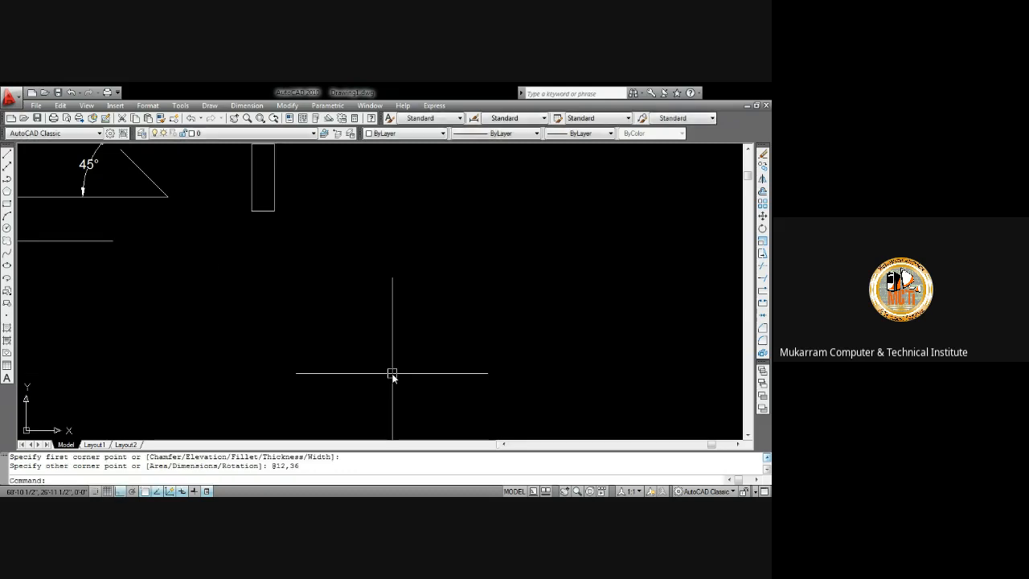
scroll(283, 232, "up", 4)
scroll(279, 232, "down", 2)
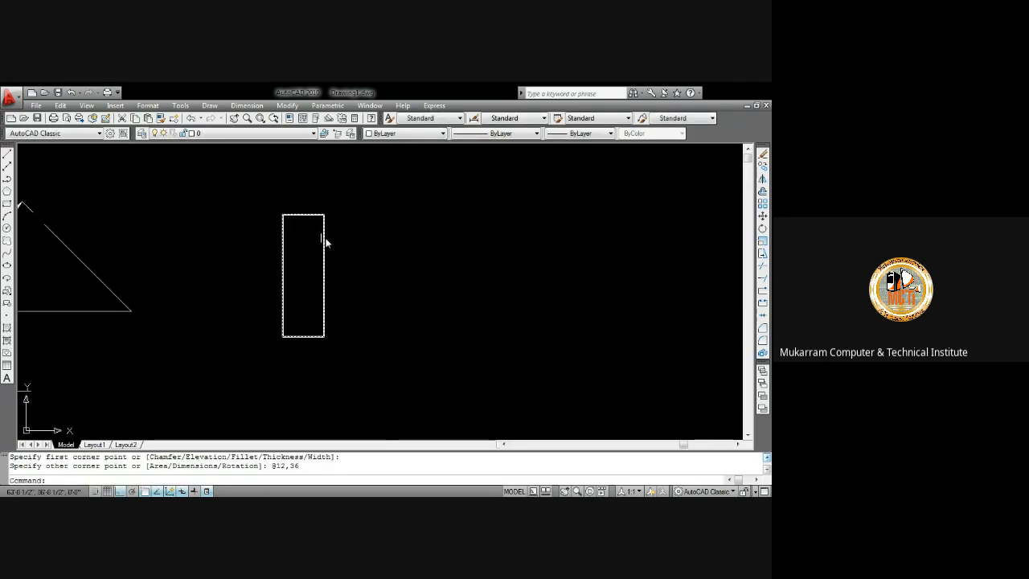
left_click(288, 106)
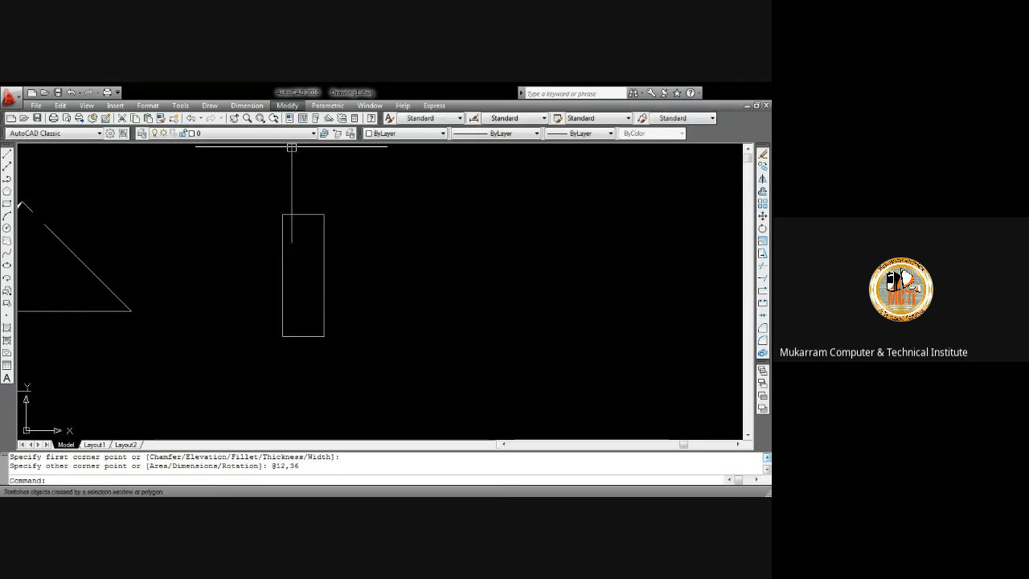
left_click(313, 305)
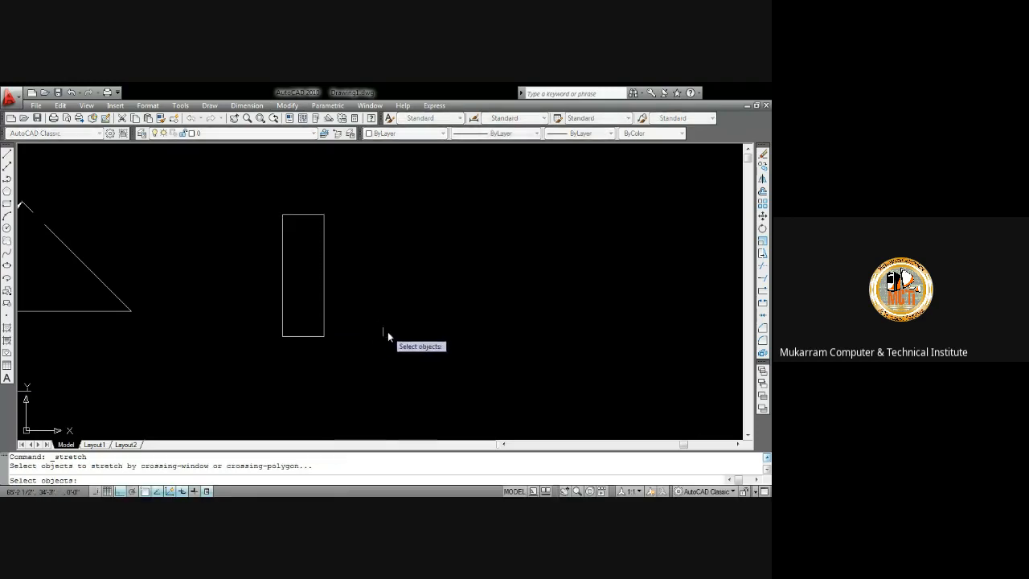
left_click(356, 368)
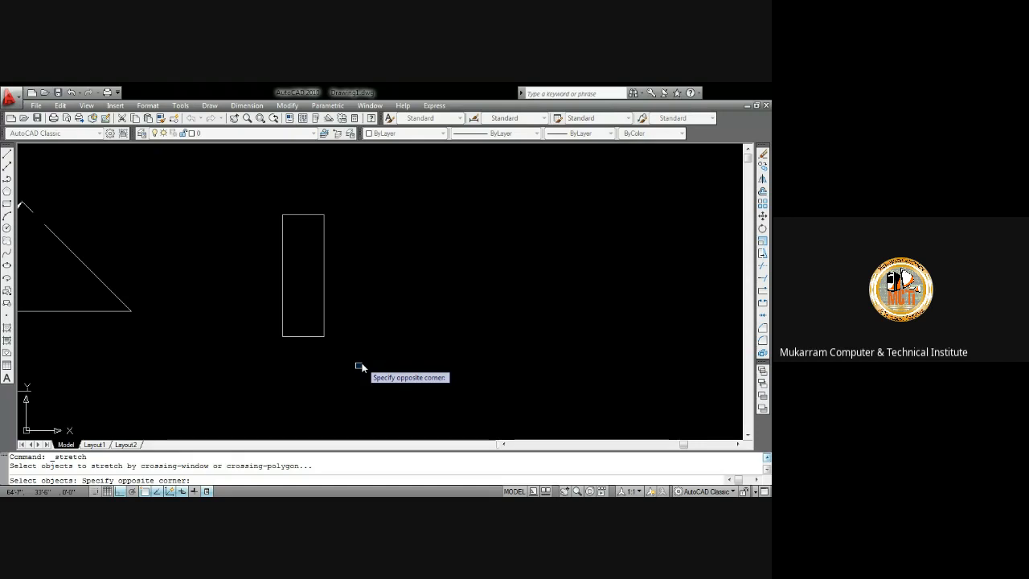
left_click(259, 324)
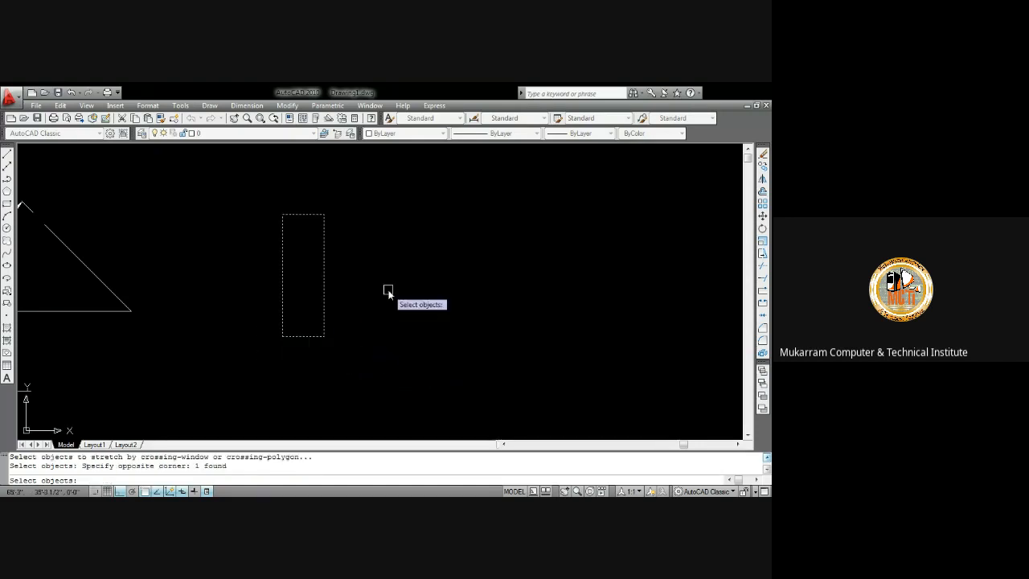
key("Return")
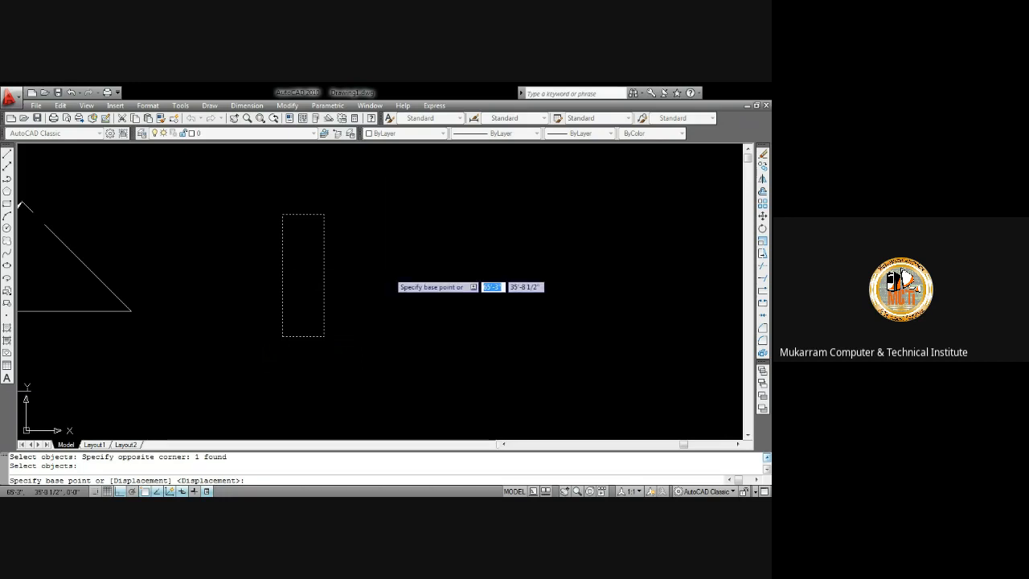
left_click(414, 277)
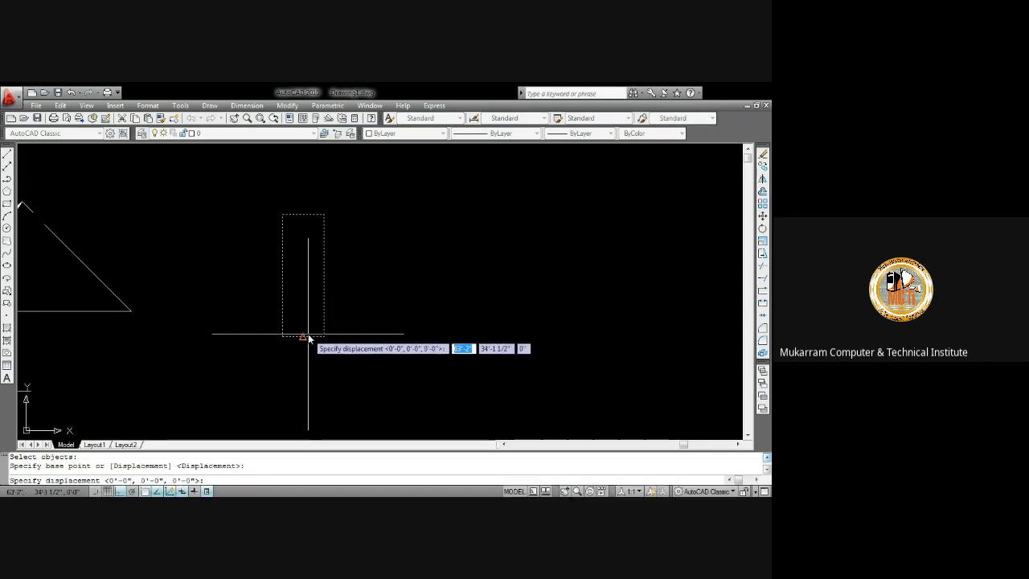
key("Escape")
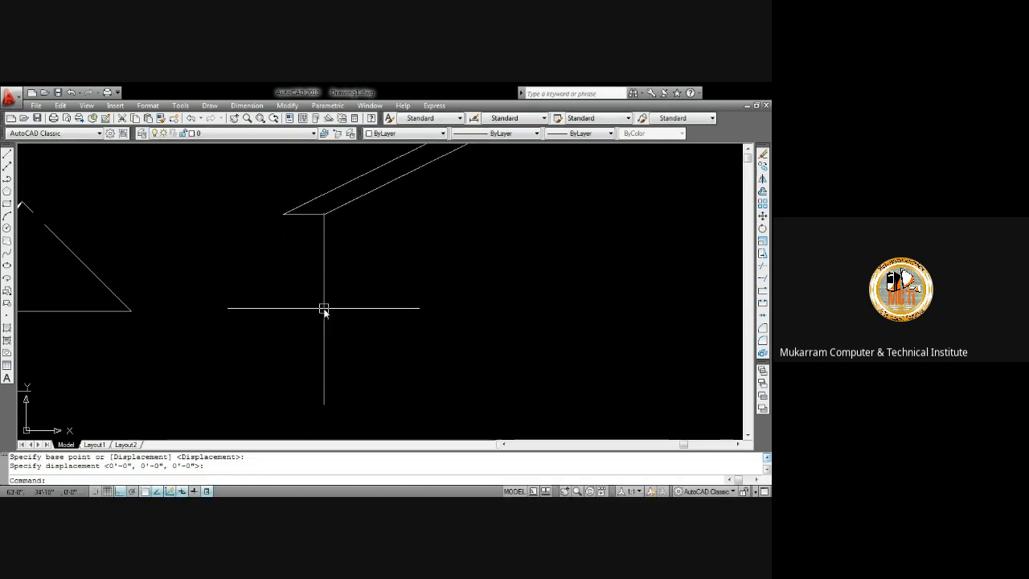
Undo the stretch attempt, the rectangle, the scaling and the 36-unit horizontal line
scroll(369, 306, "down", 2)
key("ctrl+z")
key("ctrl+z")
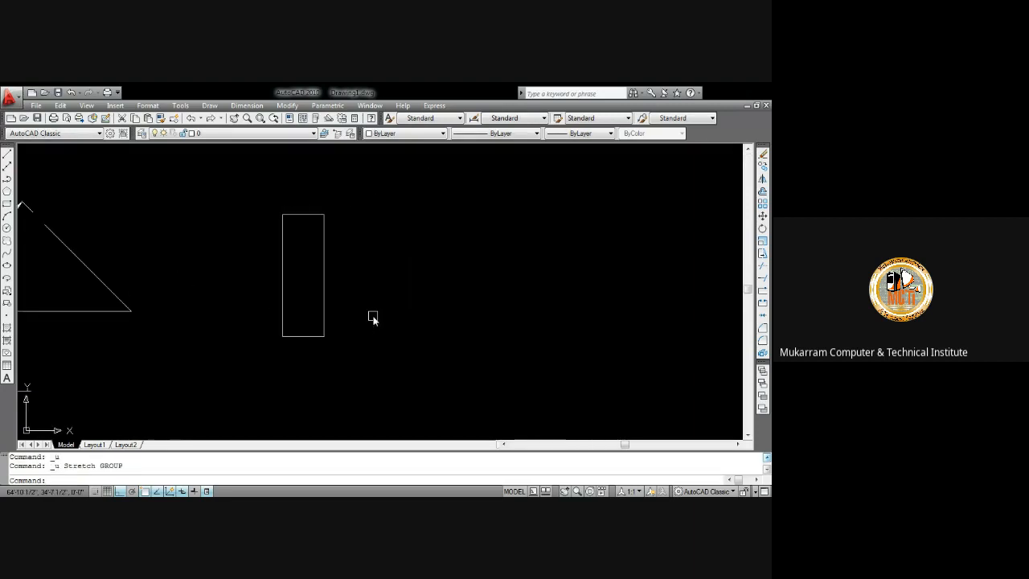
key("ctrl+z")
key("ctrl+z")
key("ctrl+z")
key("ctrl+z")
Draw a 36 by 36 square rectangle to the right of the angled lines
middle_click_drag(423, 288, 248, 265)
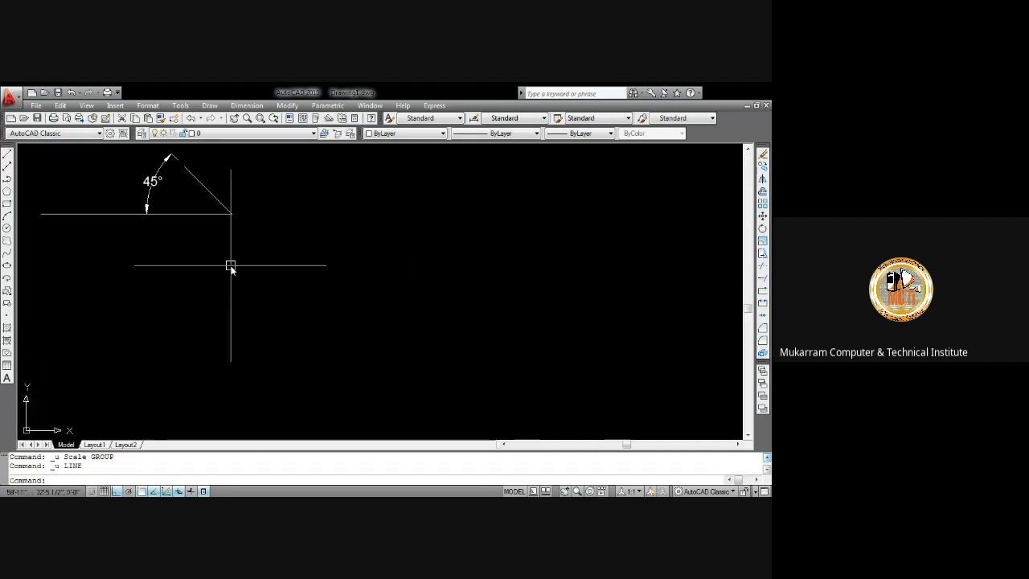
left_click(8, 203)
left_click(309, 208)
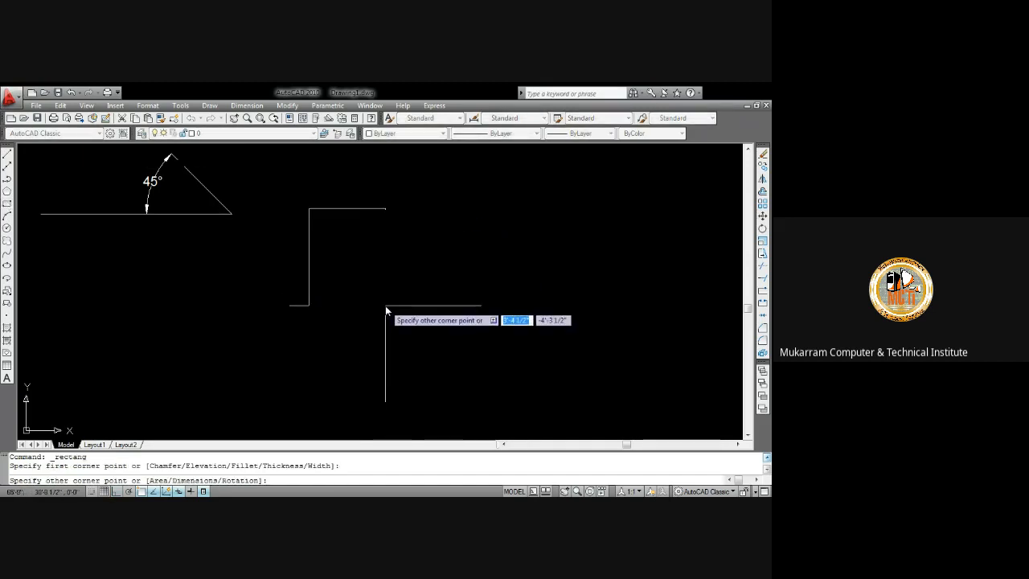
type("36")
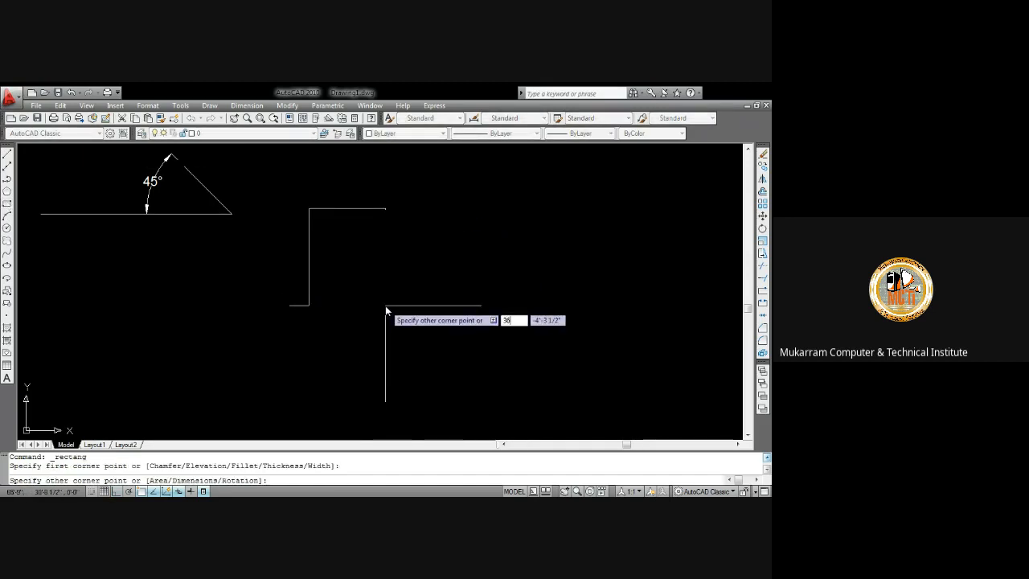
type(",36")
key("Return")
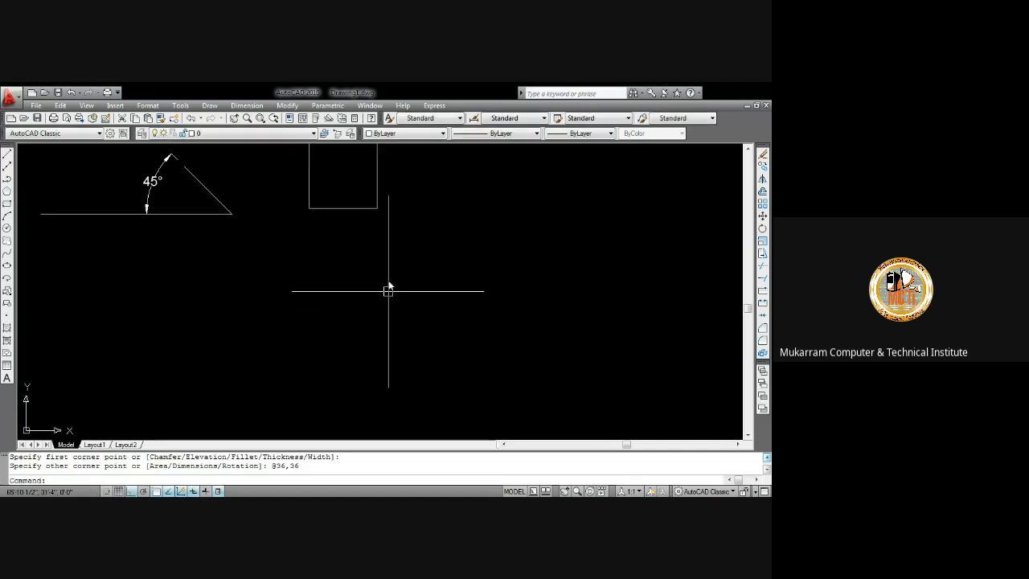
Stretch the square's right side 36 units to the right using a crossing window
middle_click_drag(284, 266, 248, 411)
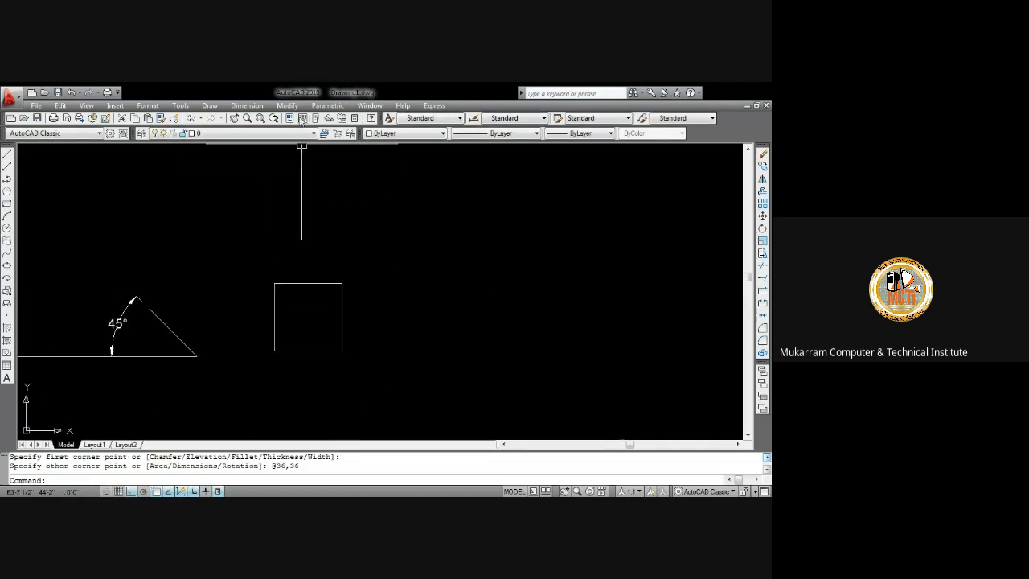
left_click(287, 105)
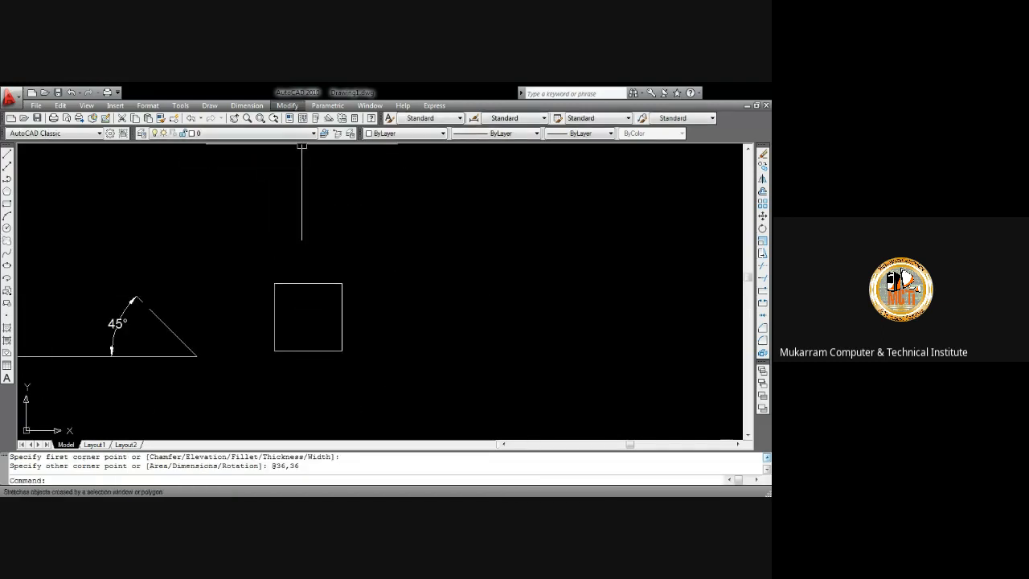
left_click(311, 309)
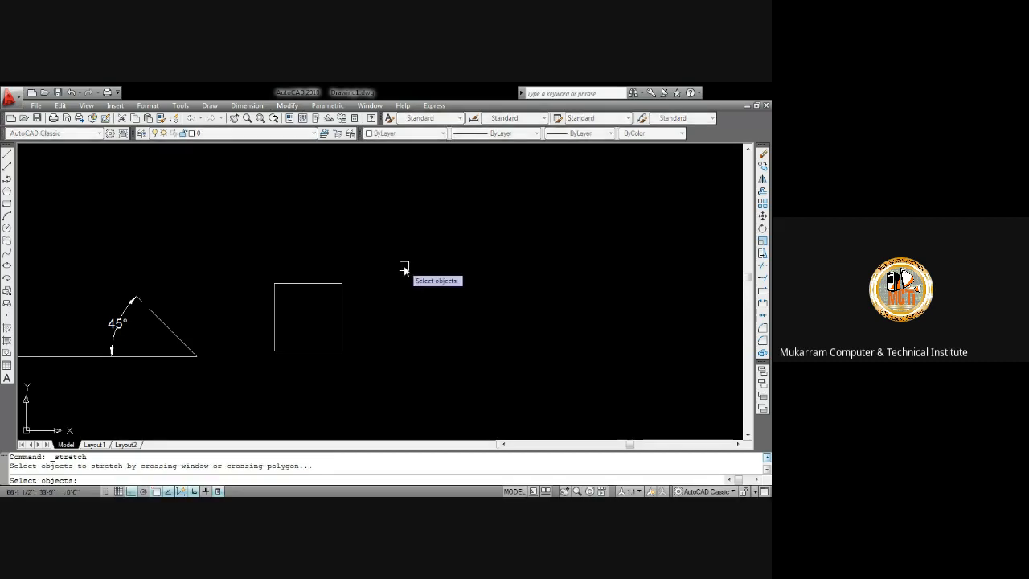
left_click(374, 375)
left_click(331, 254)
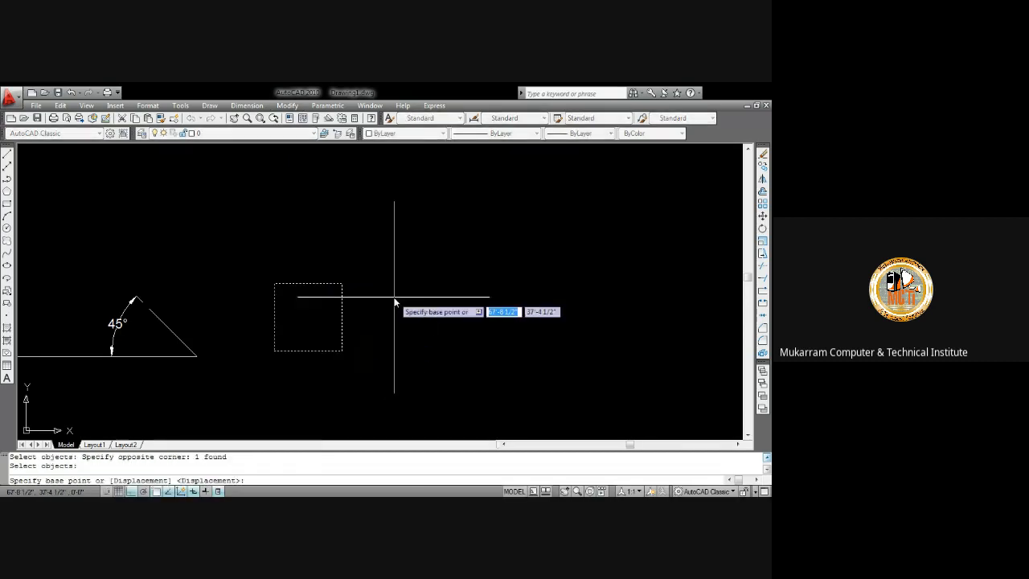
left_click(345, 321)
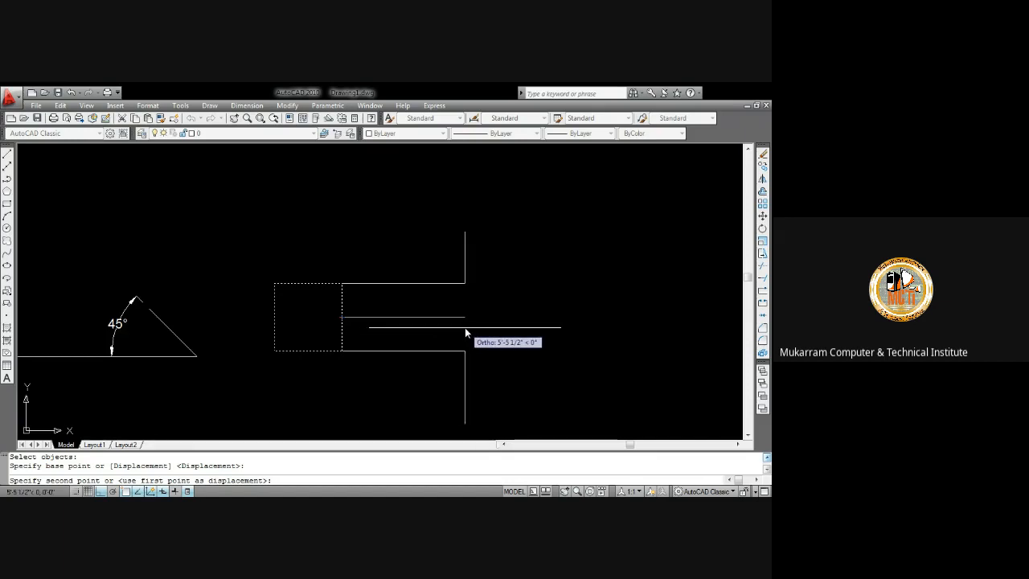
type("36")
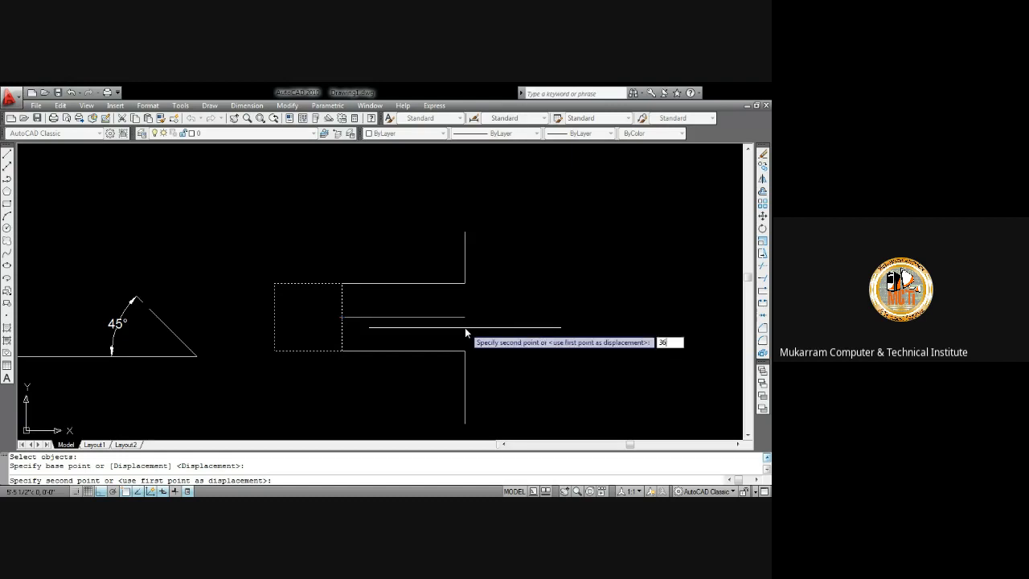
key("Return")
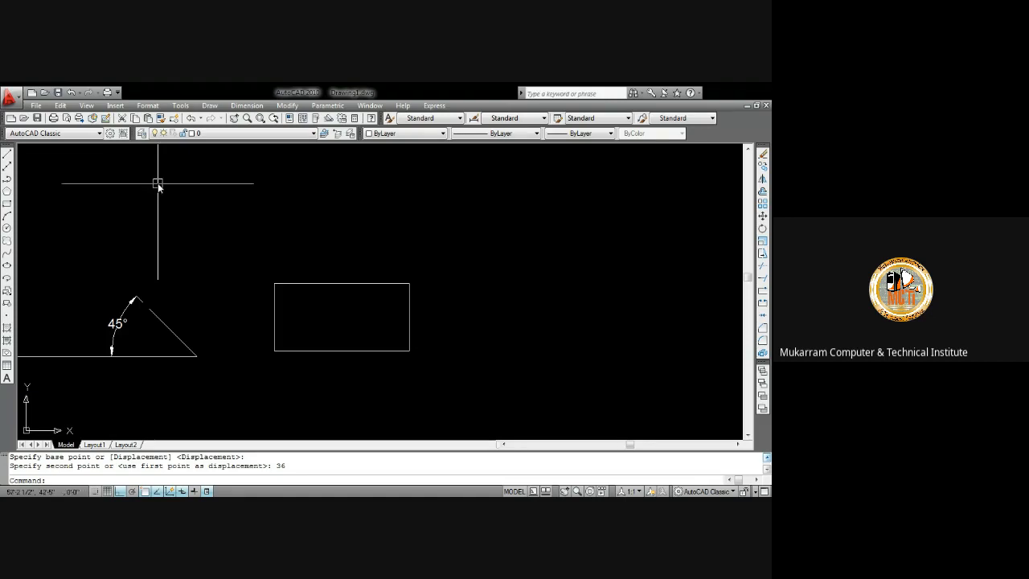
Stretch the rectangle's bottom edge 4' downward using a crossing window
left_click(287, 106)
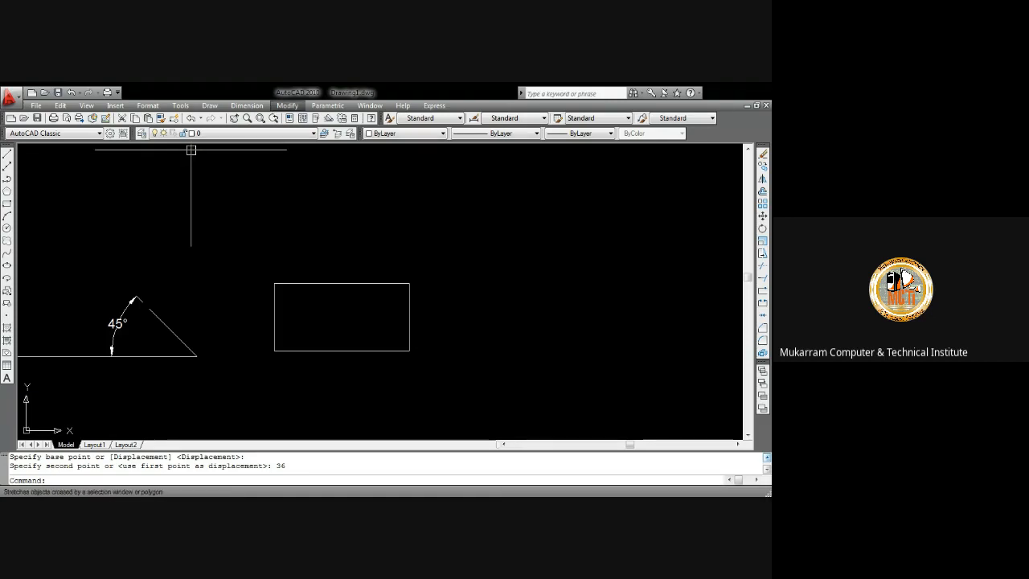
left_click(420, 243)
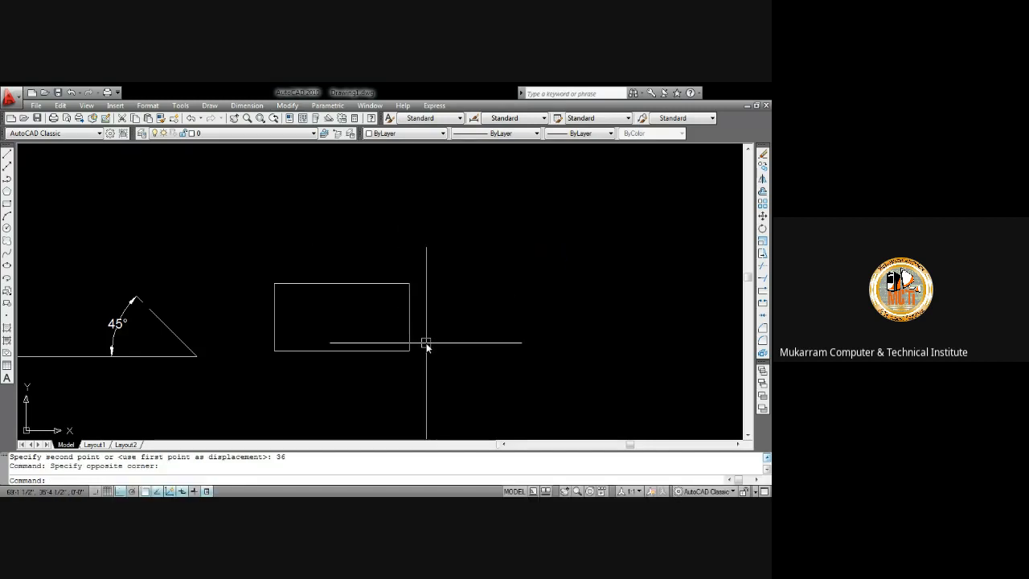
mouse_move(425, 342)
middle_mouse_down()
mouse_move(340, 328)
mouse_move(319, 306)
middle_mouse_up()
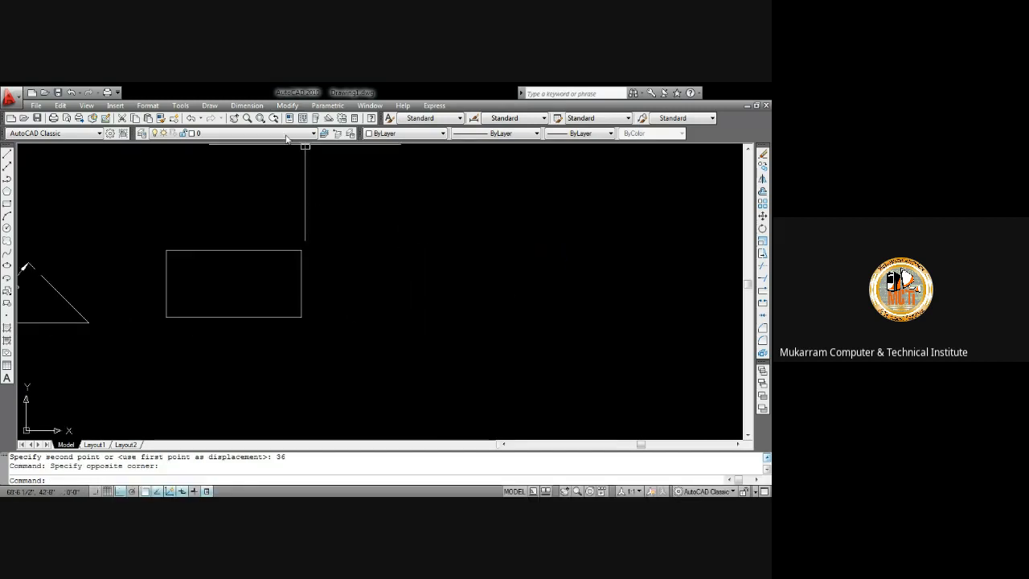
left_click(288, 106)
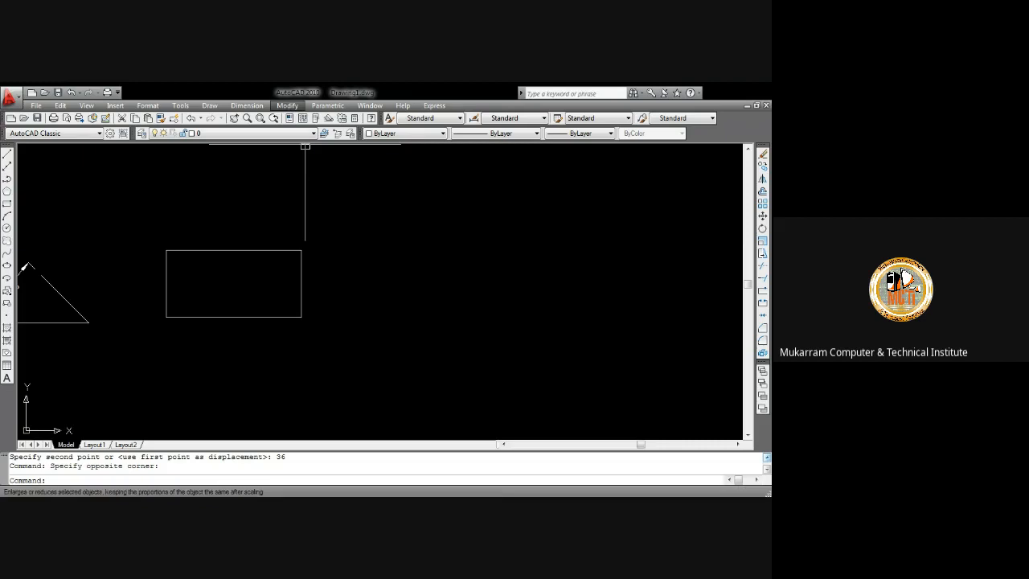
left_click(308, 329)
left_click(332, 385)
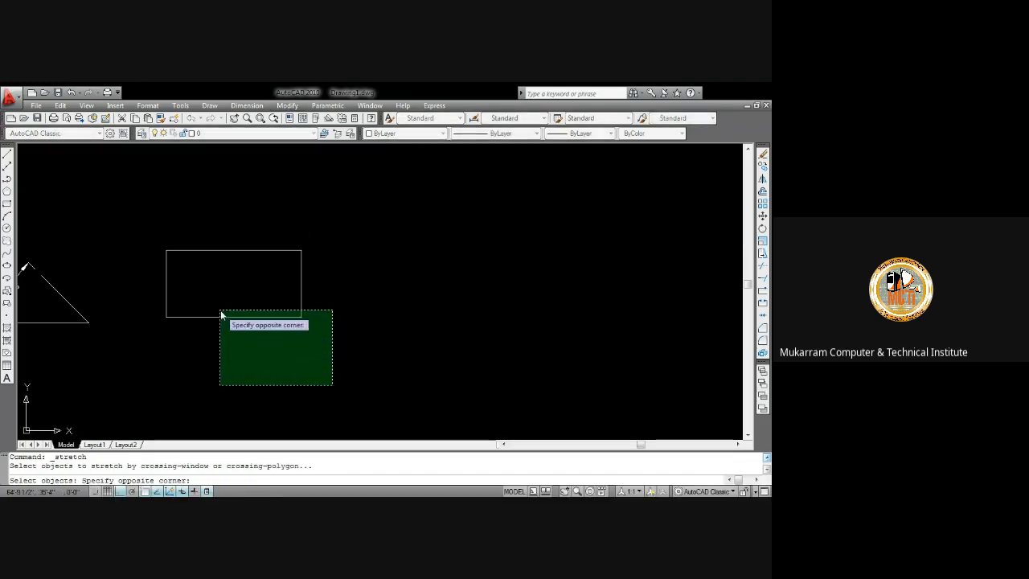
left_click(141, 313)
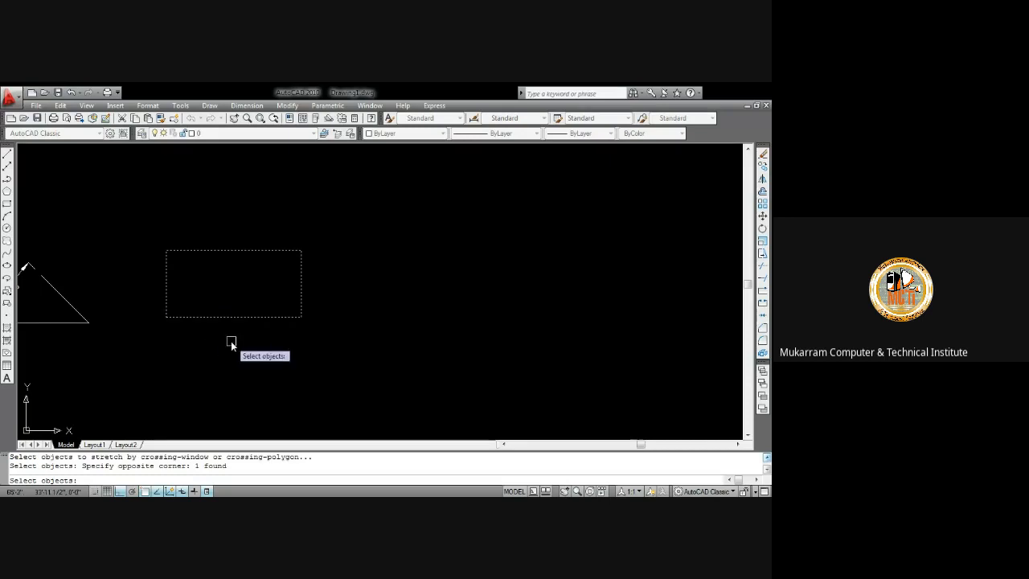
key("Return")
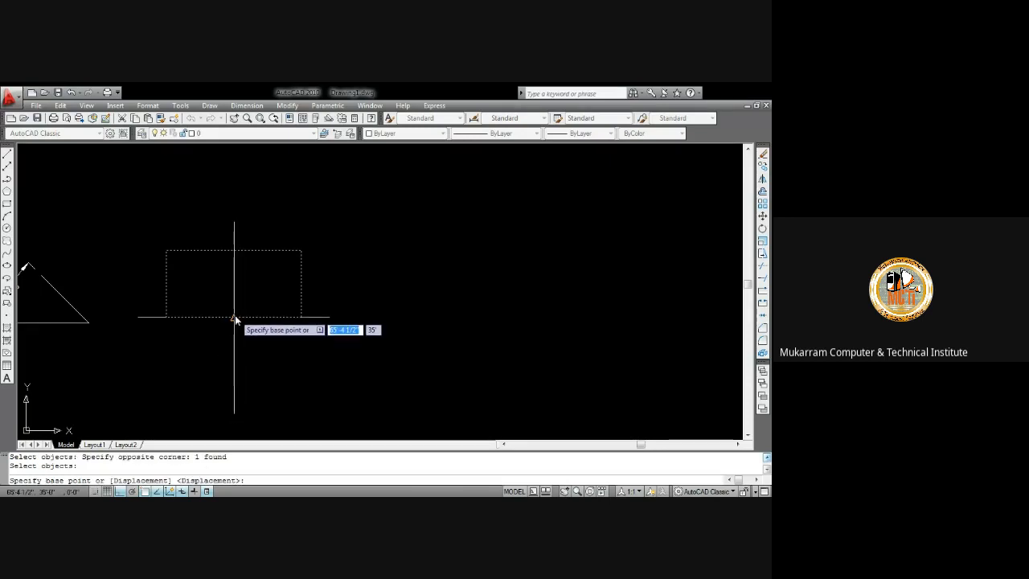
left_click(233, 316)
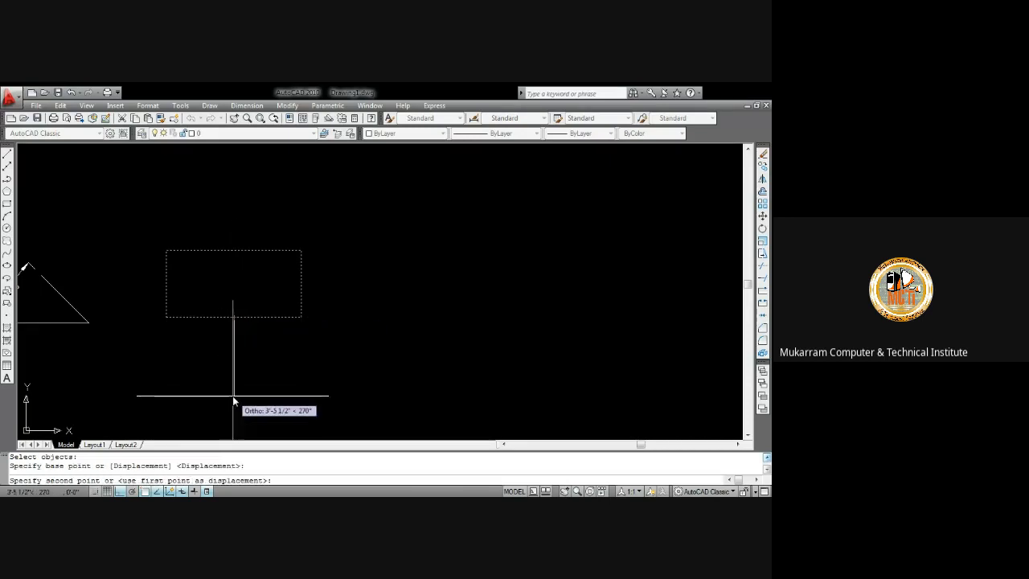
middle_click_drag(233, 399, 271, 270)
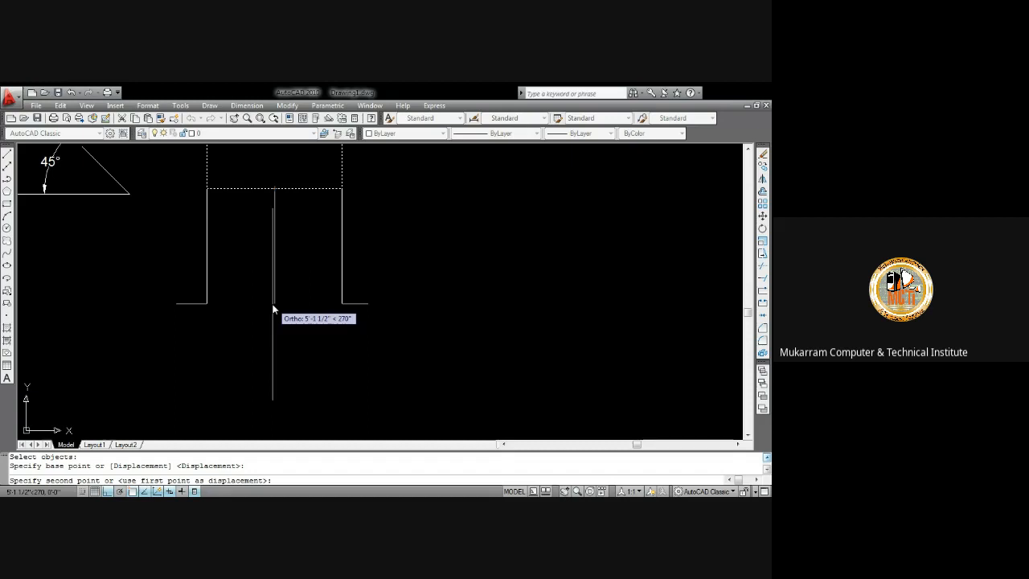
type("4'")
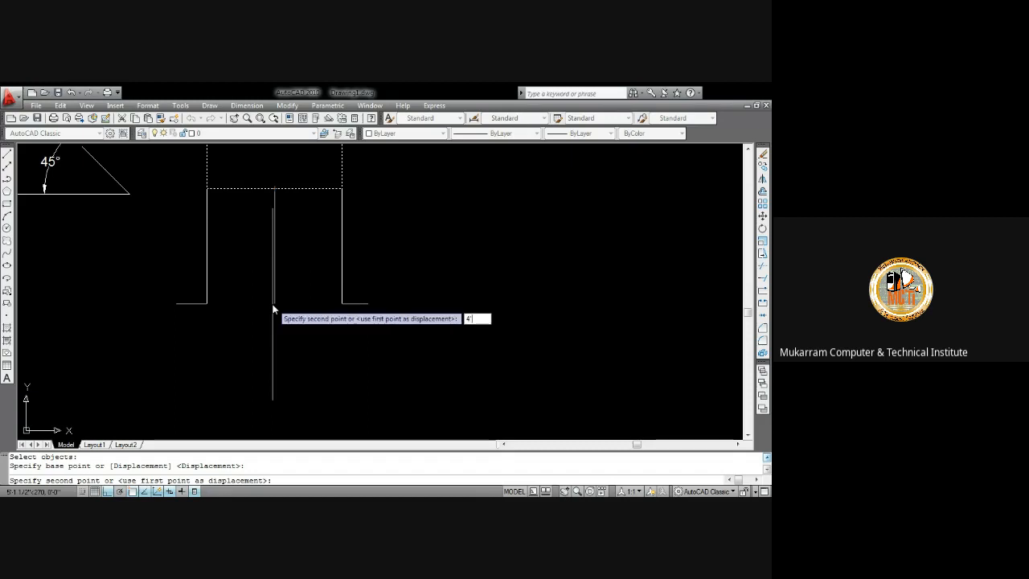
key("Return")
middle_click_drag(296, 309, 296, 342)
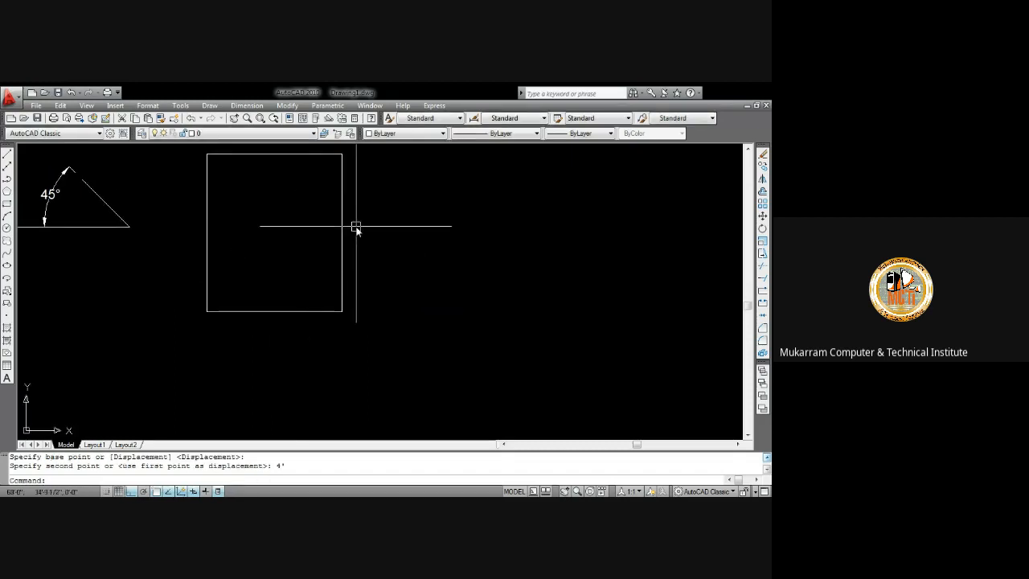
Draw a vertical line to the right of the rectangle
left_click(343, 222)
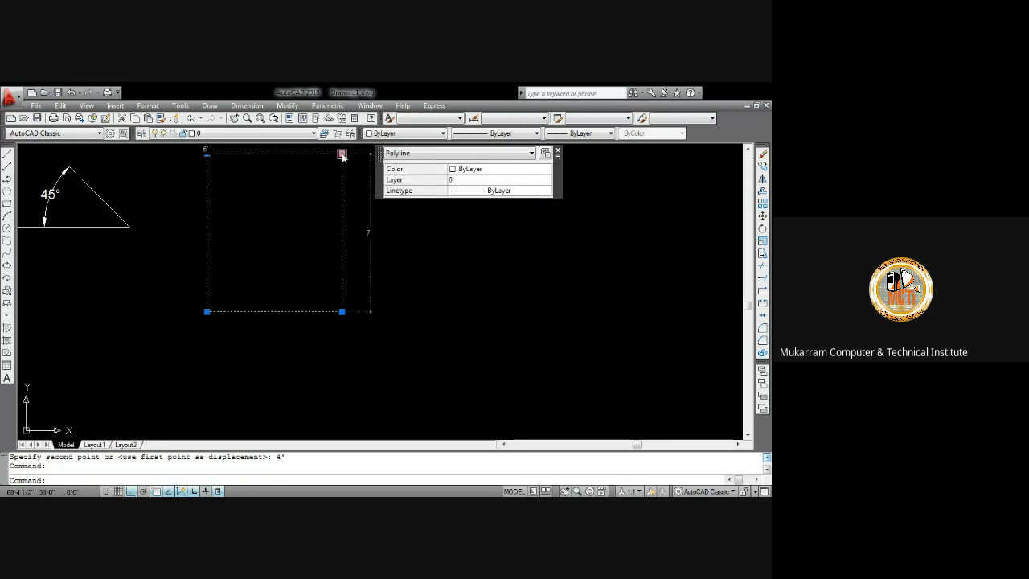
middle_click_drag(343, 155, 342, 233)
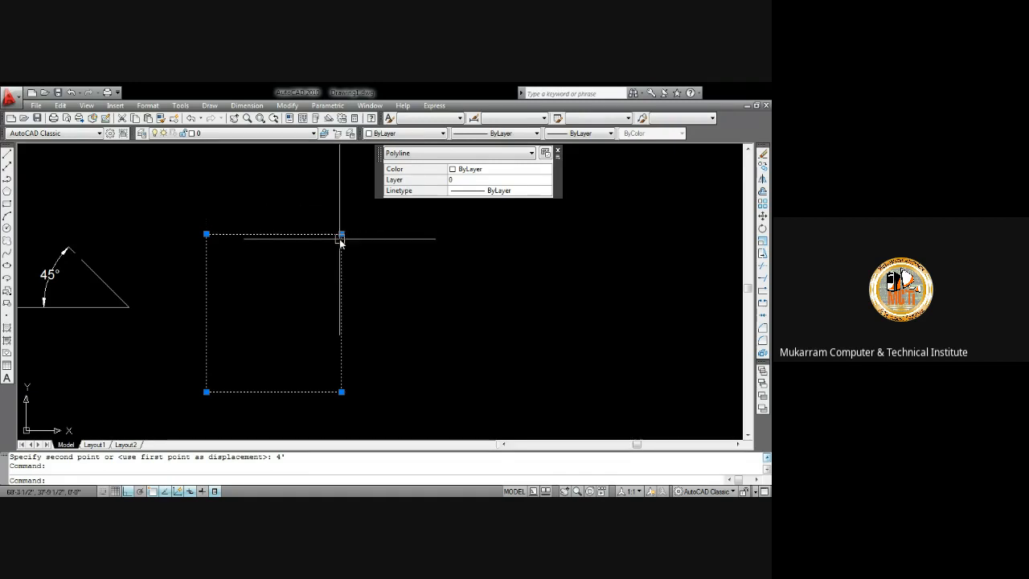
key("Escape")
left_click(287, 105)
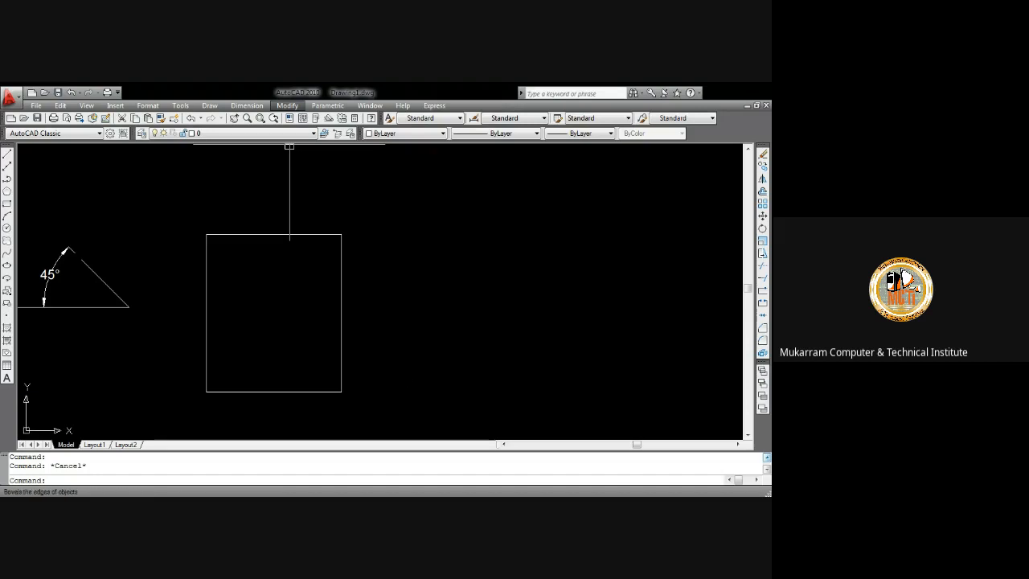
left_click(477, 338)
left_click(445, 296)
middle_click_drag(408, 278, 312, 268)
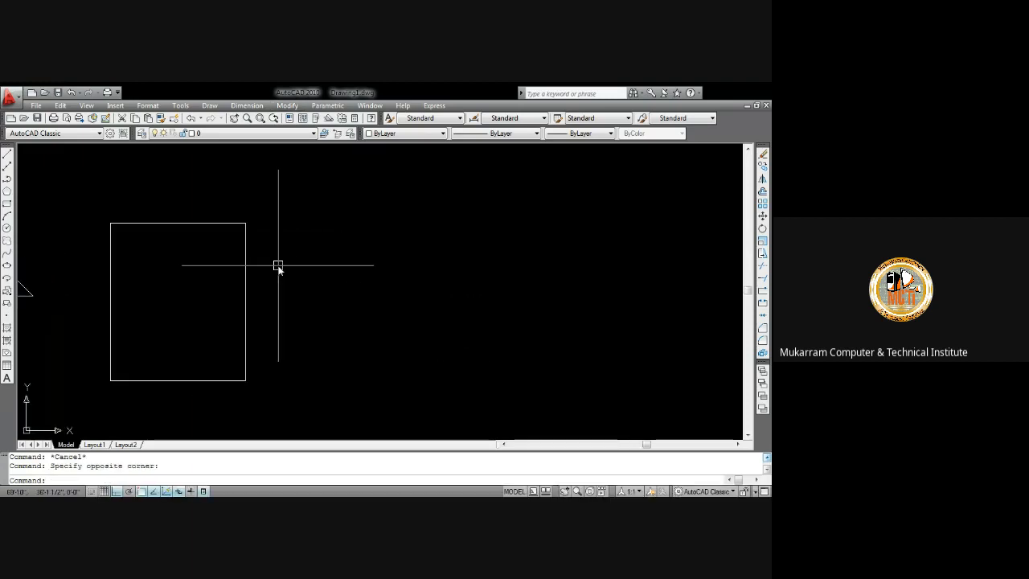
type("l")
key("Return")
left_click(399, 201)
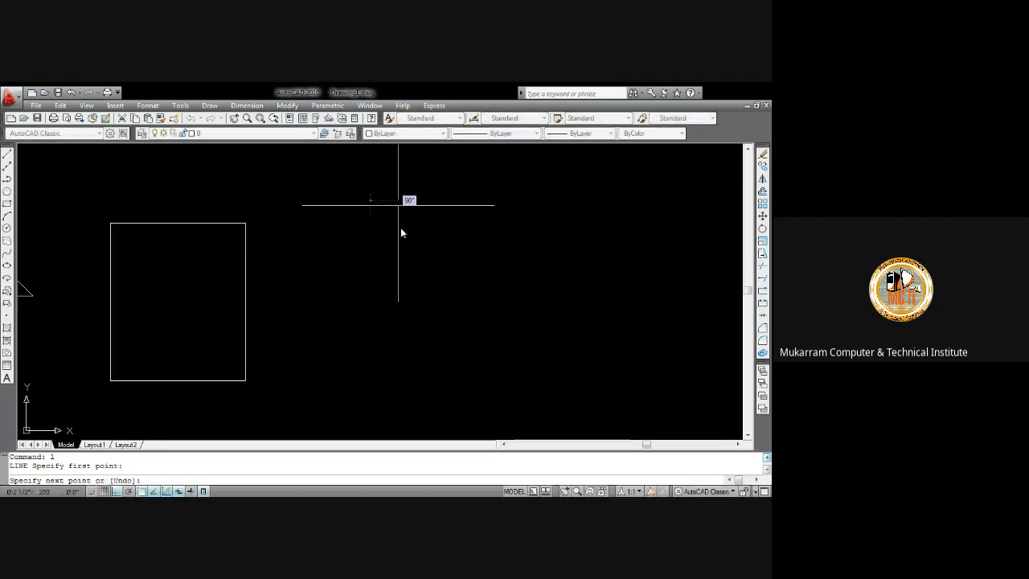
left_click(414, 296)
Draw a horizontal line below and to the left of the vertical line
key("Return")
key("Return")
left_click(362, 346)
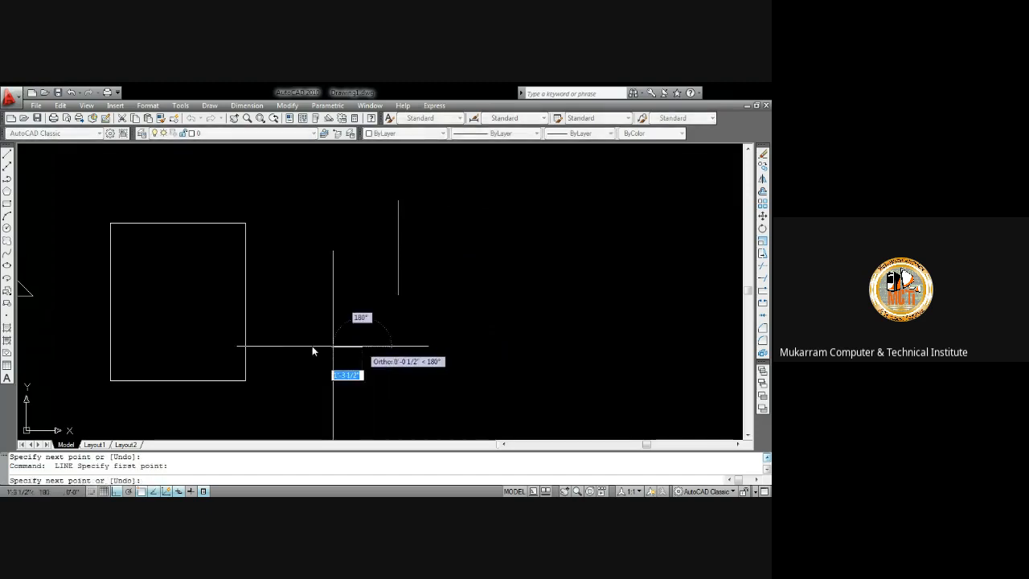
left_click(278, 337)
key("Return")
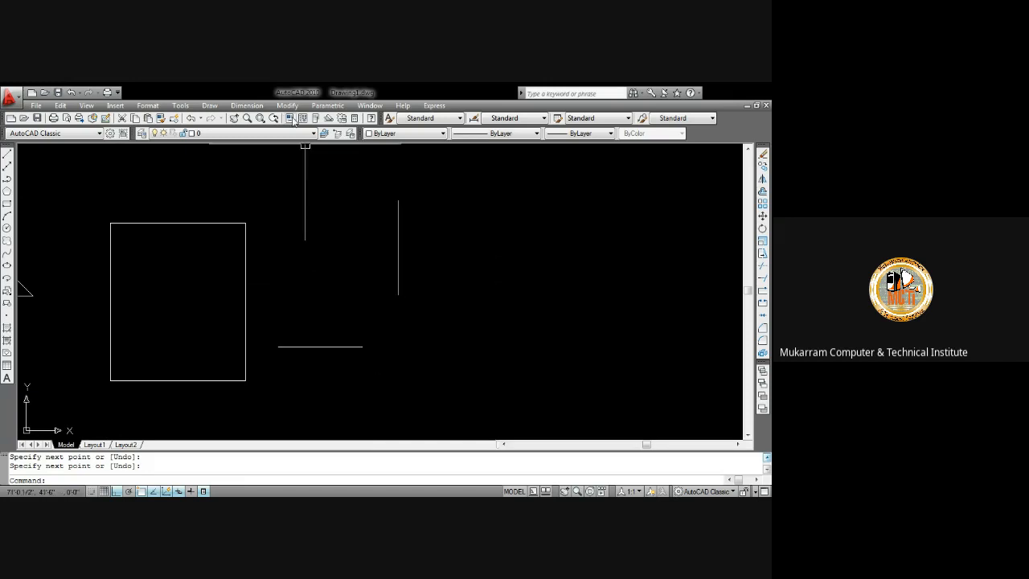
Try joining the horizontal and vertical lines into a corner with Chamfer, undoing each attempt
left_click(292, 383)
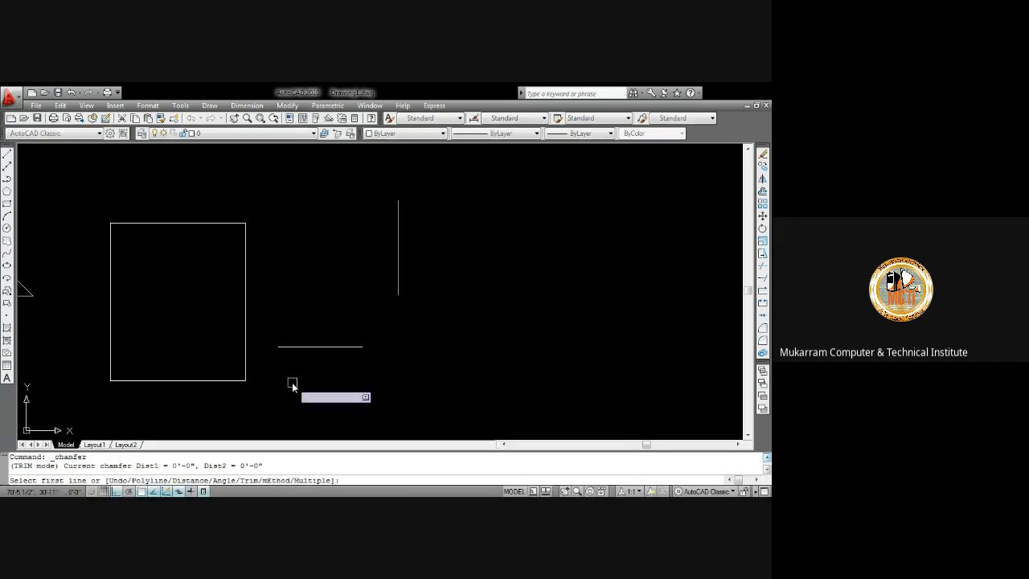
left_click(331, 346)
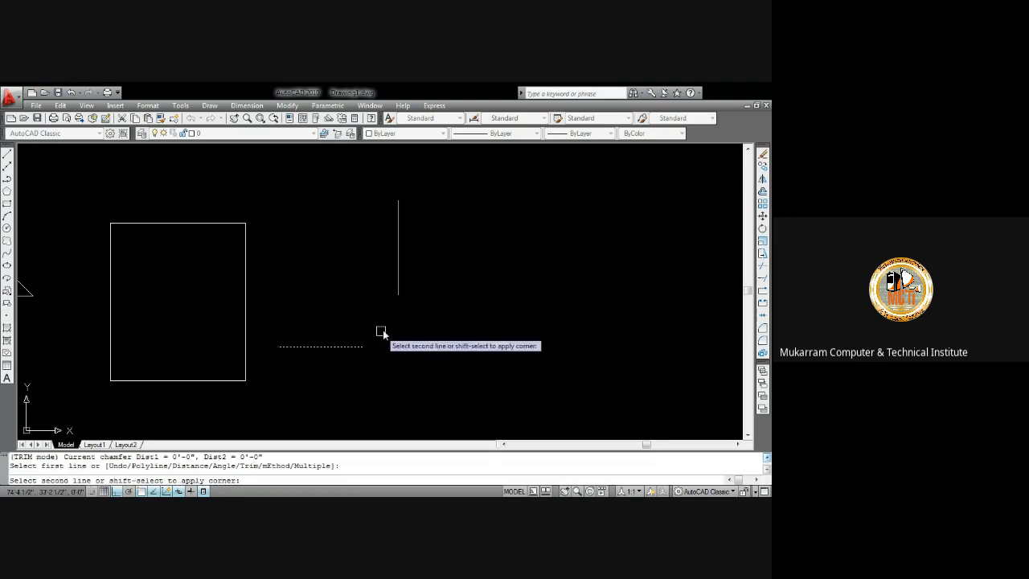
left_click(399, 288)
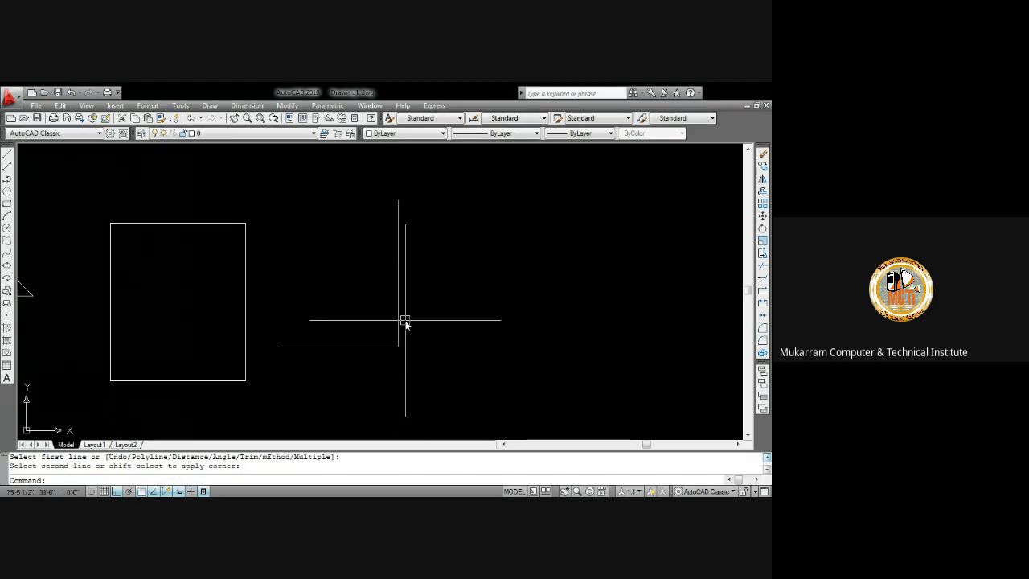
key("ctrl+z")
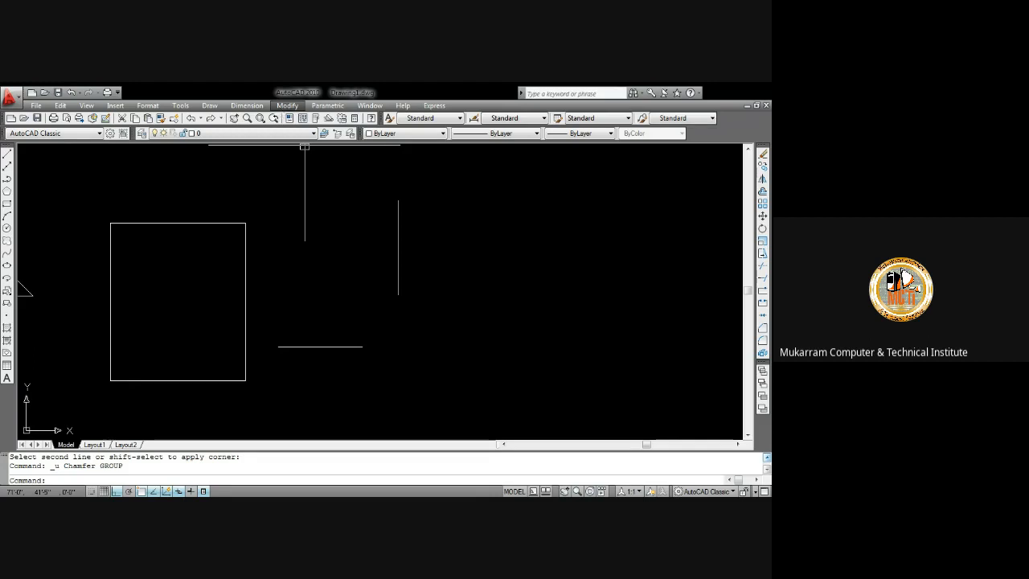
left_click(331, 349)
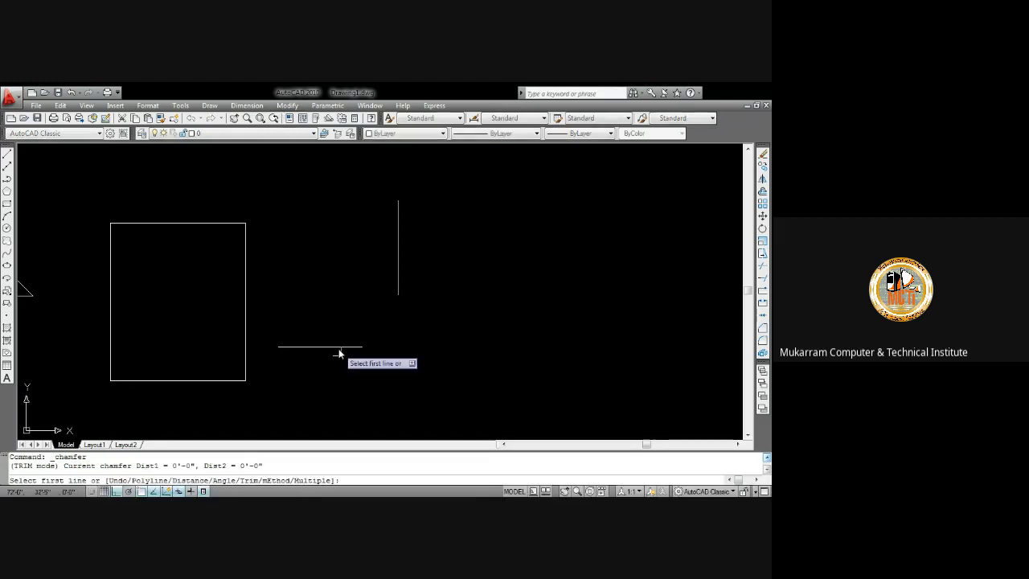
left_click(342, 348)
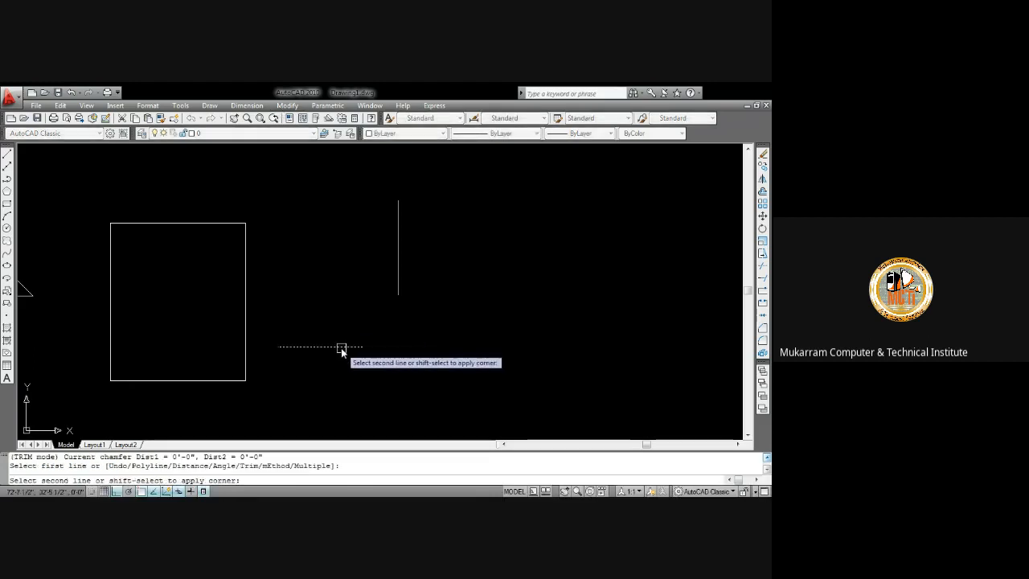
left_click(398, 283)
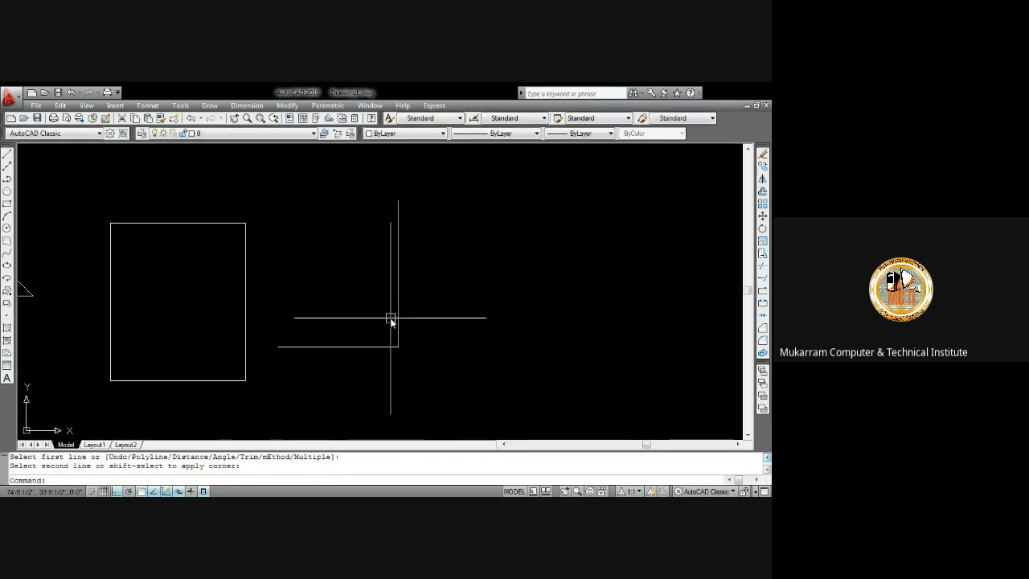
key("ctrl+z")
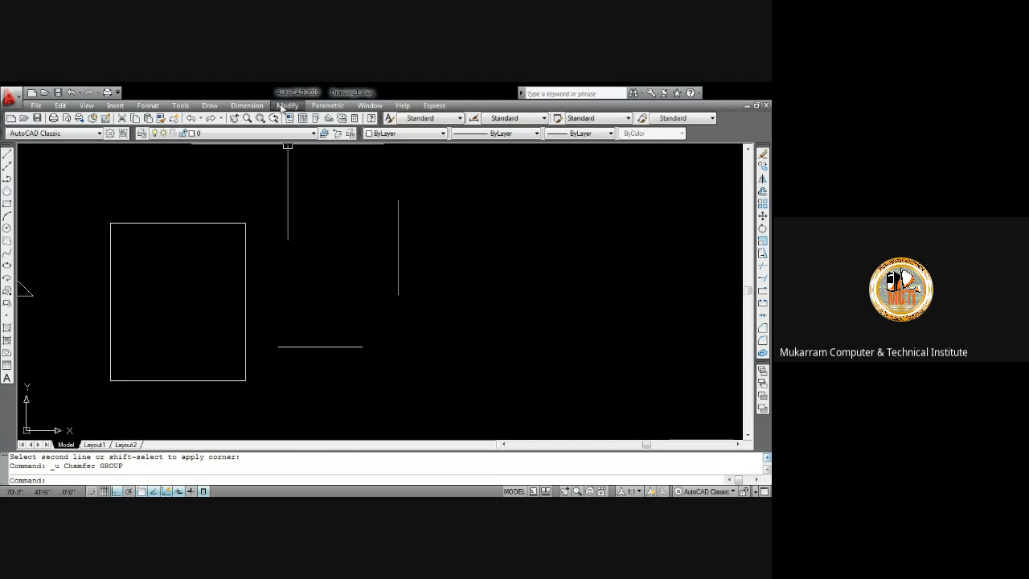
Chamfer the horizontal and vertical lines with zero distances so they meet at a sharp corner
left_click(356, 348)
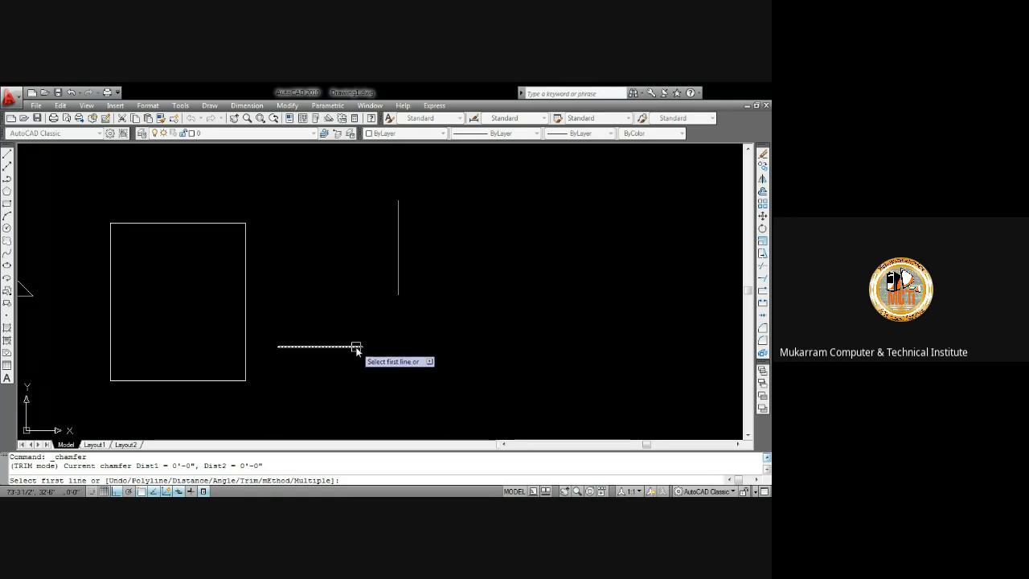
left_click(356, 347)
left_click(397, 289)
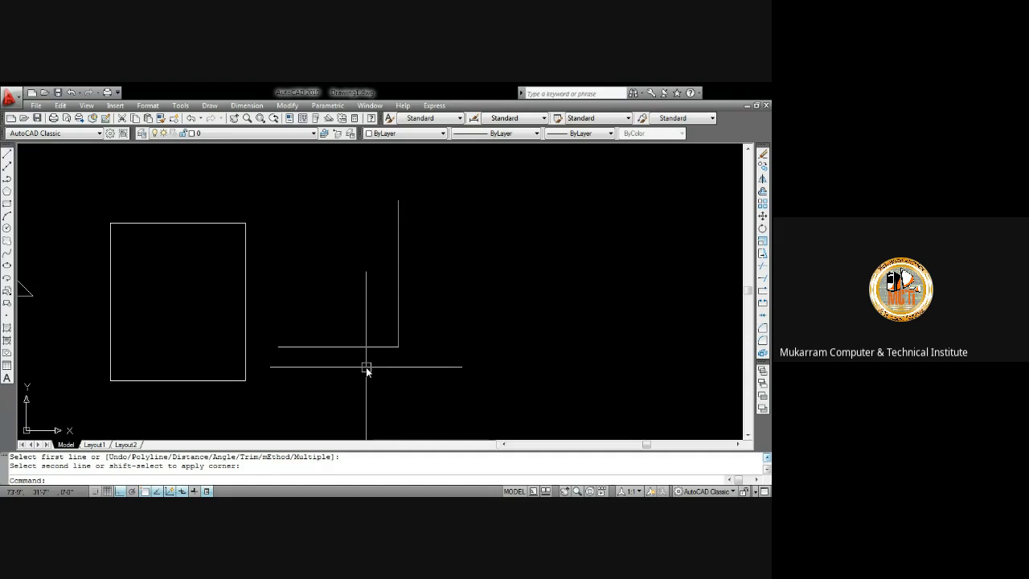
Fillet the corner between the horizontal and vertical lines with a radius of 2
left_click(290, 106)
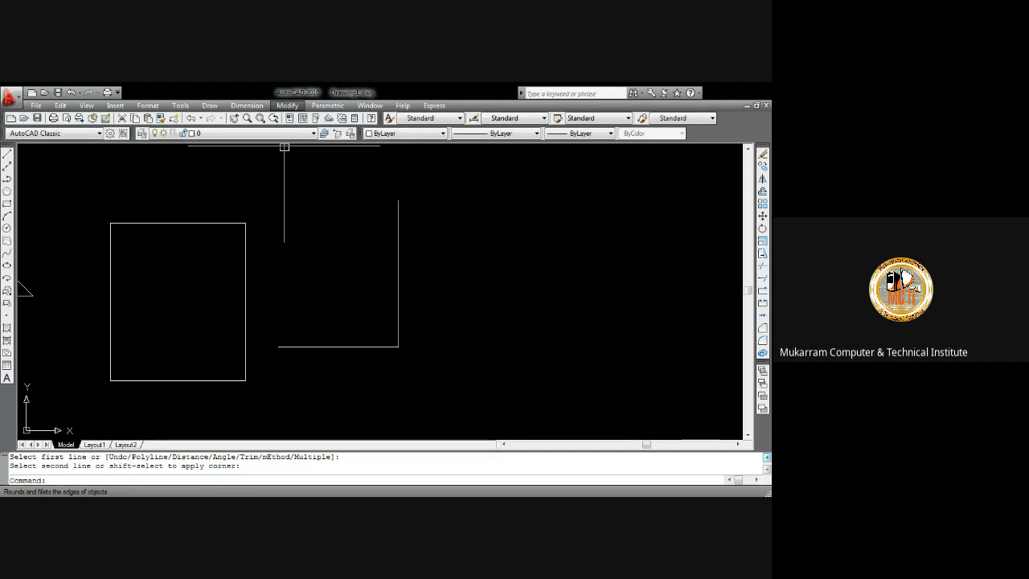
left_click(310, 400)
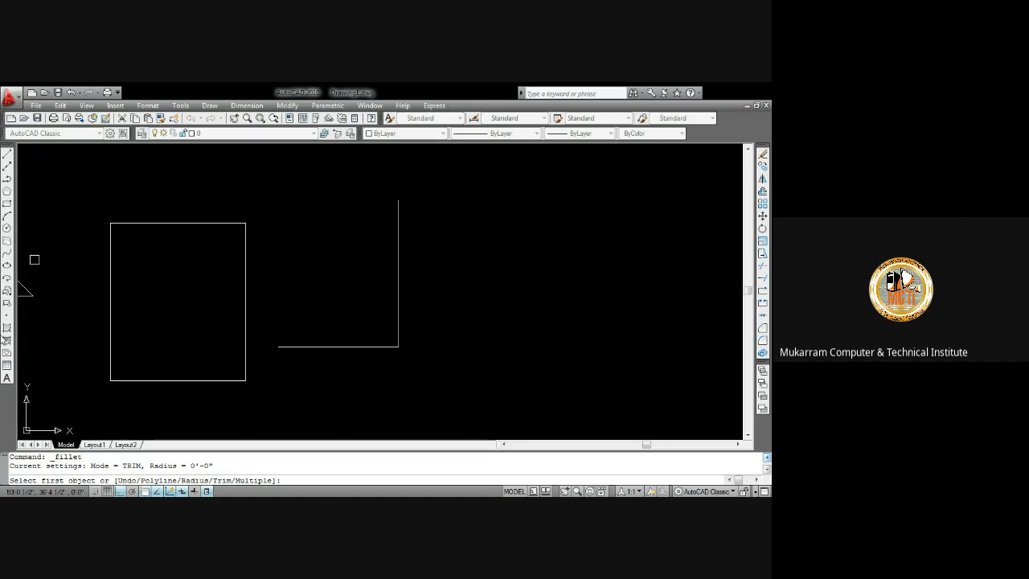
key("Escape")
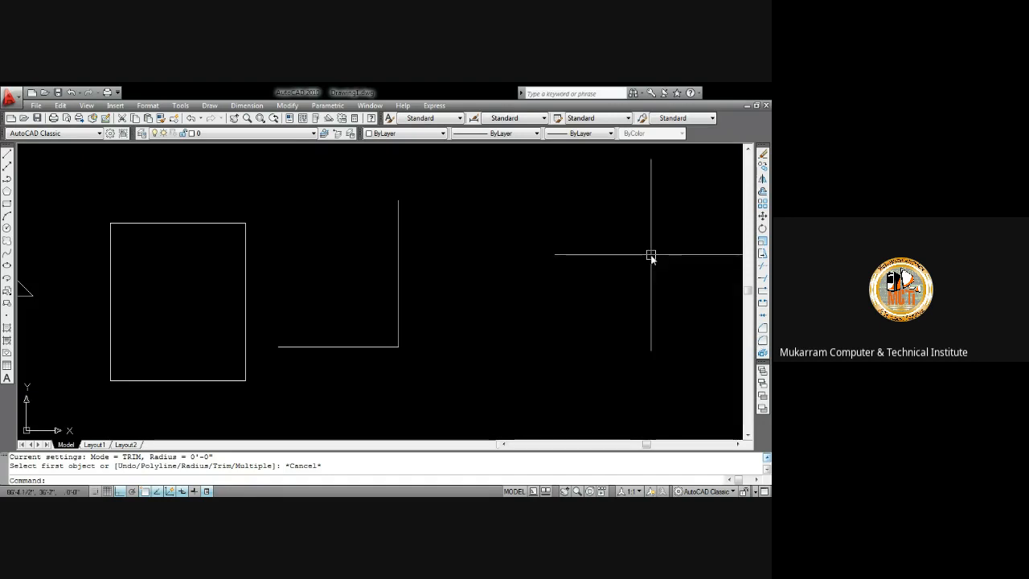
left_click(763, 348)
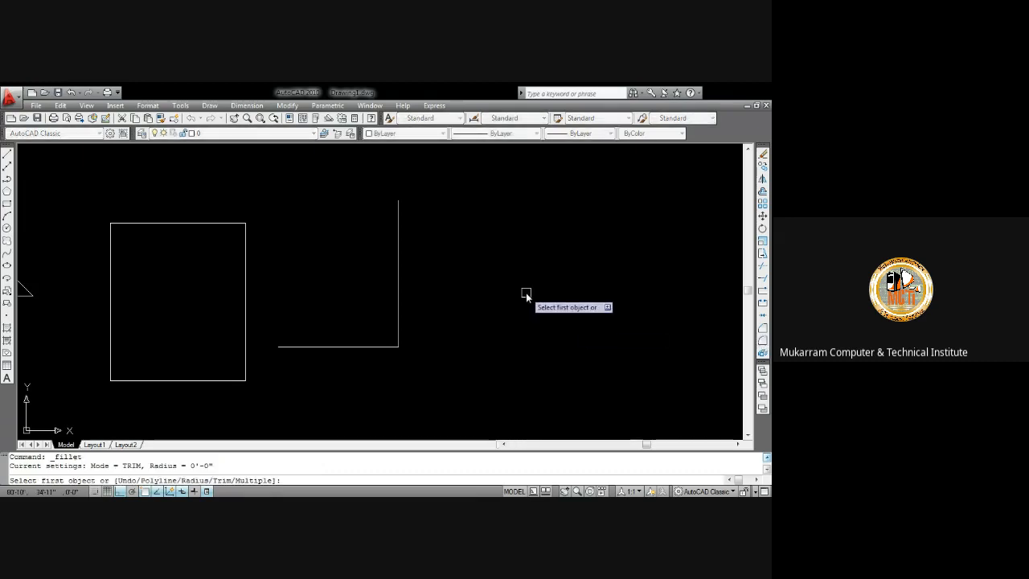
left_click(381, 348)
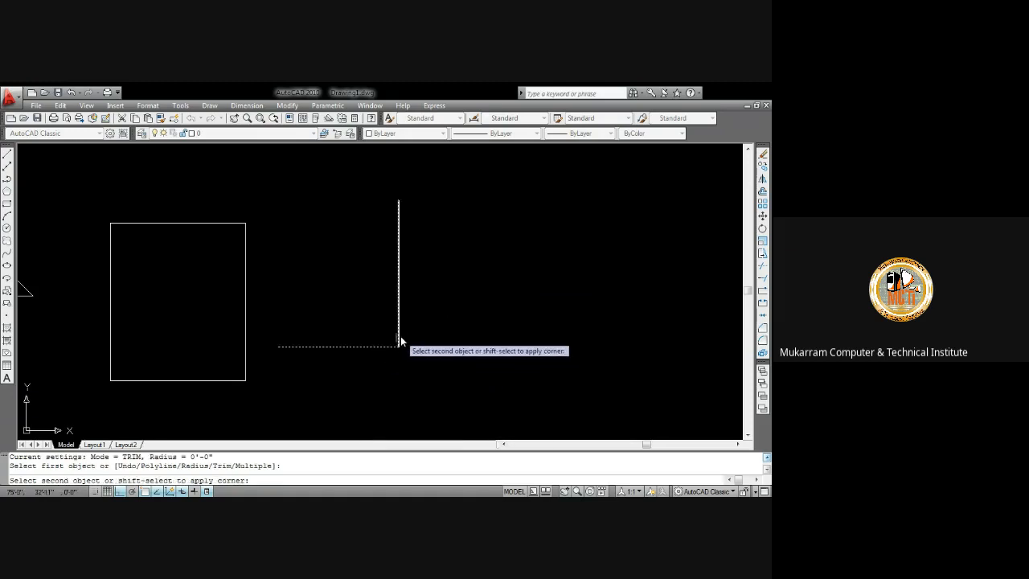
left_click(401, 332)
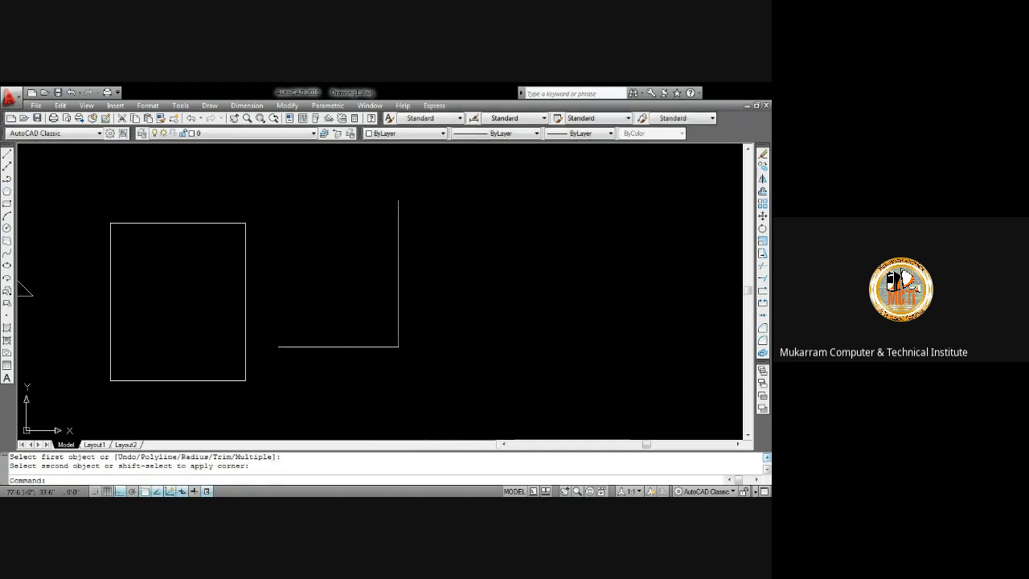
key("Return")
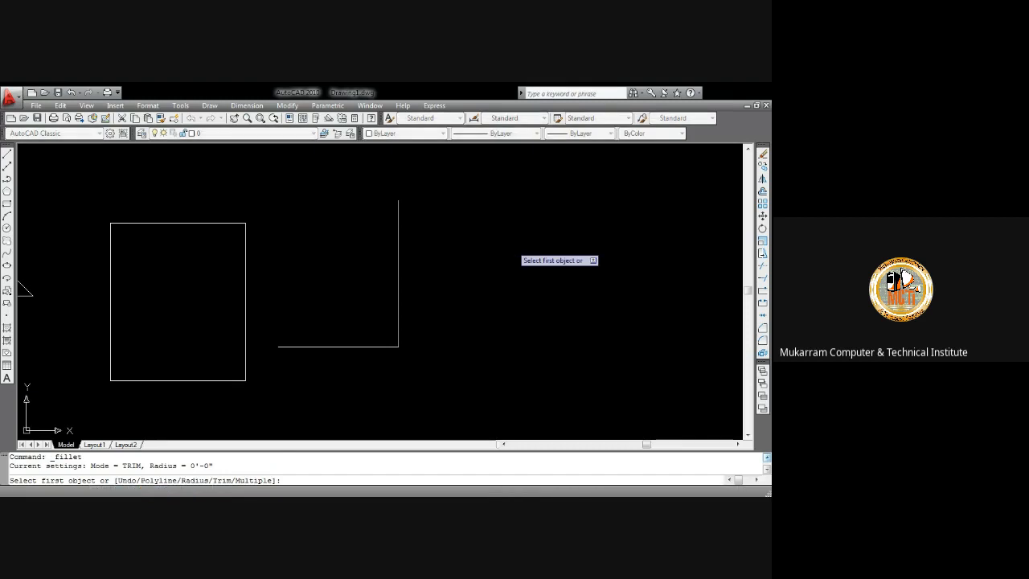
type("R")
key("Return")
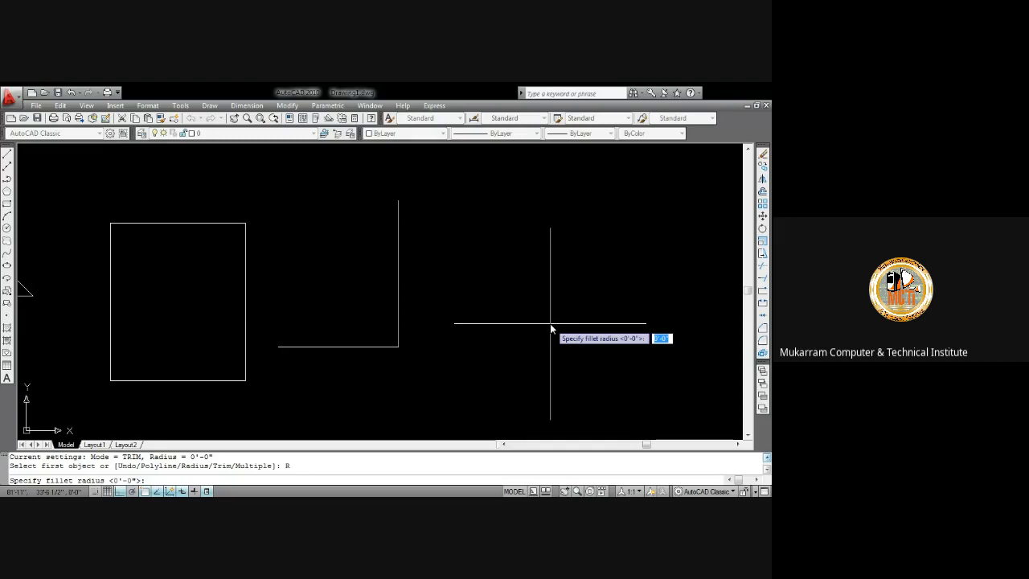
type("2")
key("Return")
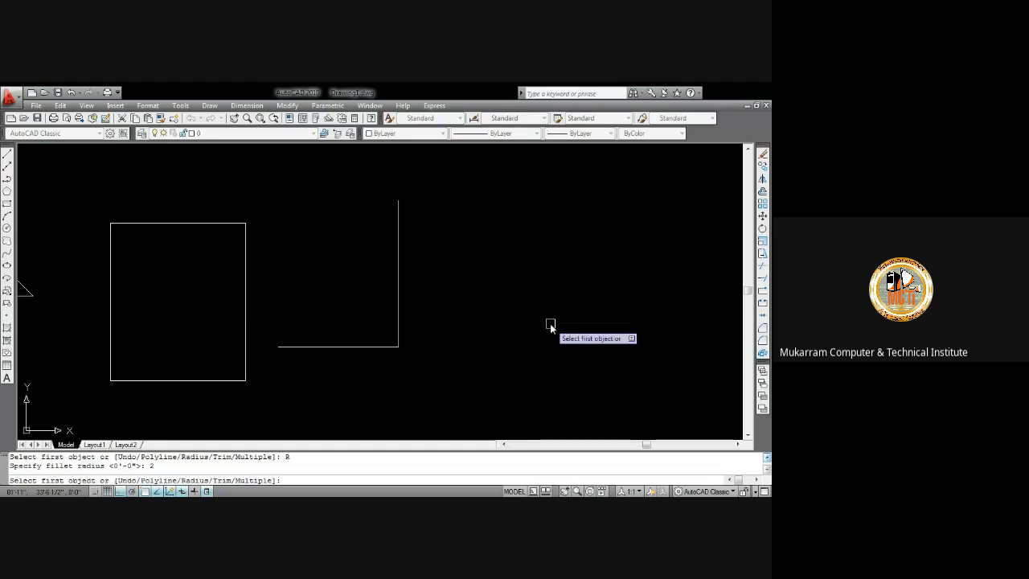
left_click(379, 346)
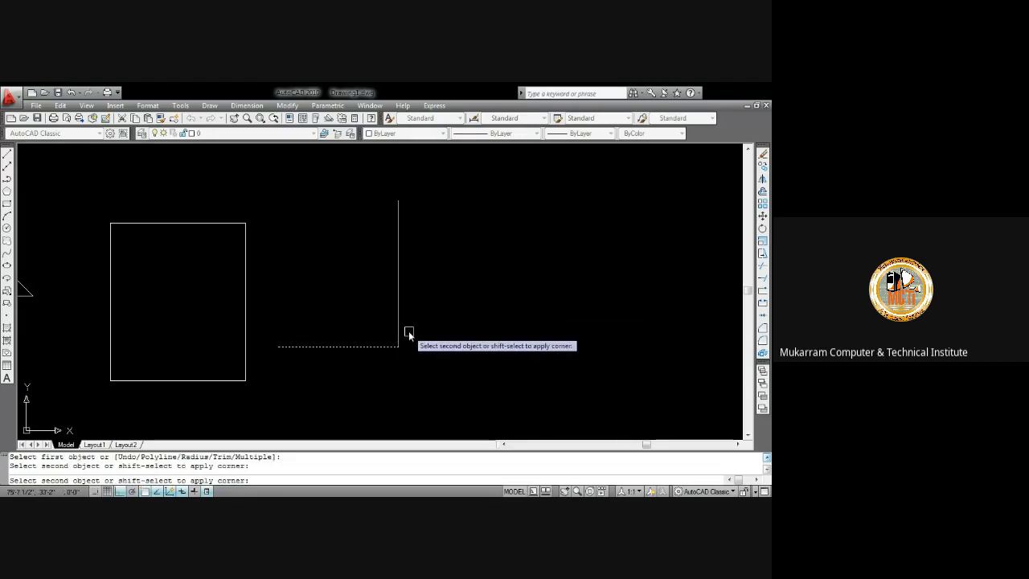
left_click(397, 336)
Zoom in and out to inspect the rounded corner between the two lines
scroll(402, 348, "up", 4)
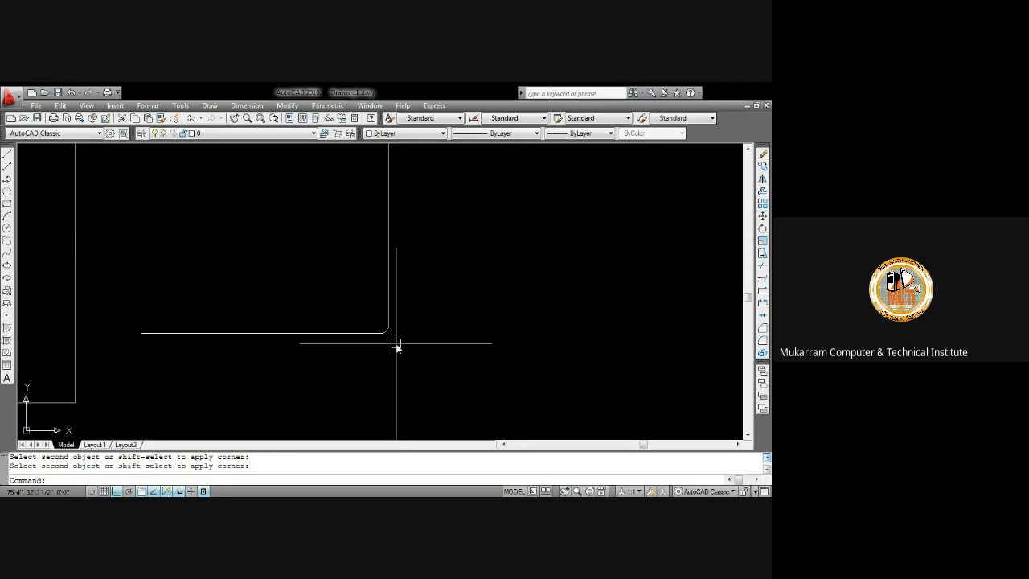
scroll(379, 322, "down", 5)
scroll(395, 324, "up", 5)
scroll(402, 265, "down", 5)
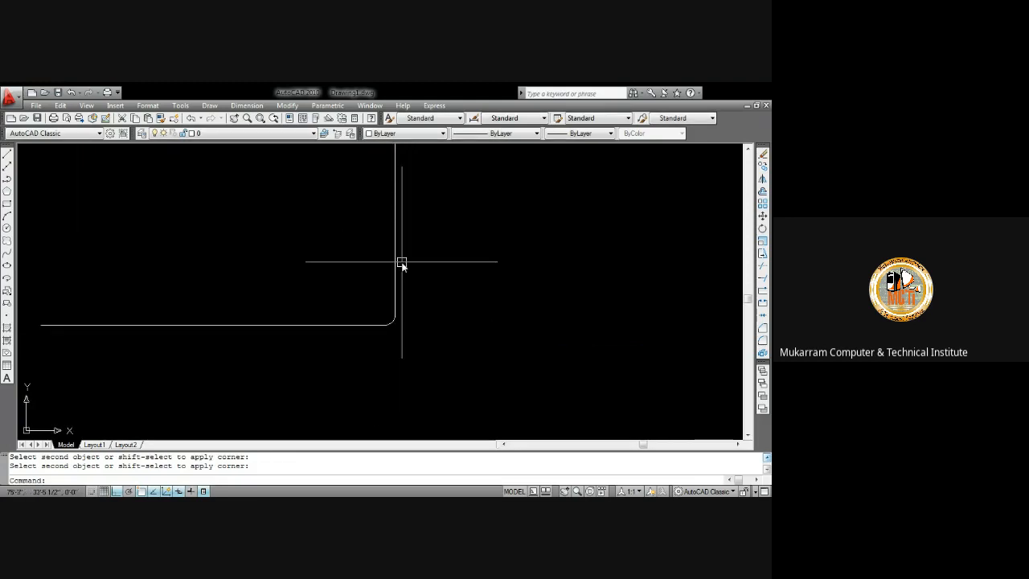
left_click(395, 241)
middle_click_drag(400, 255, 402, 363)
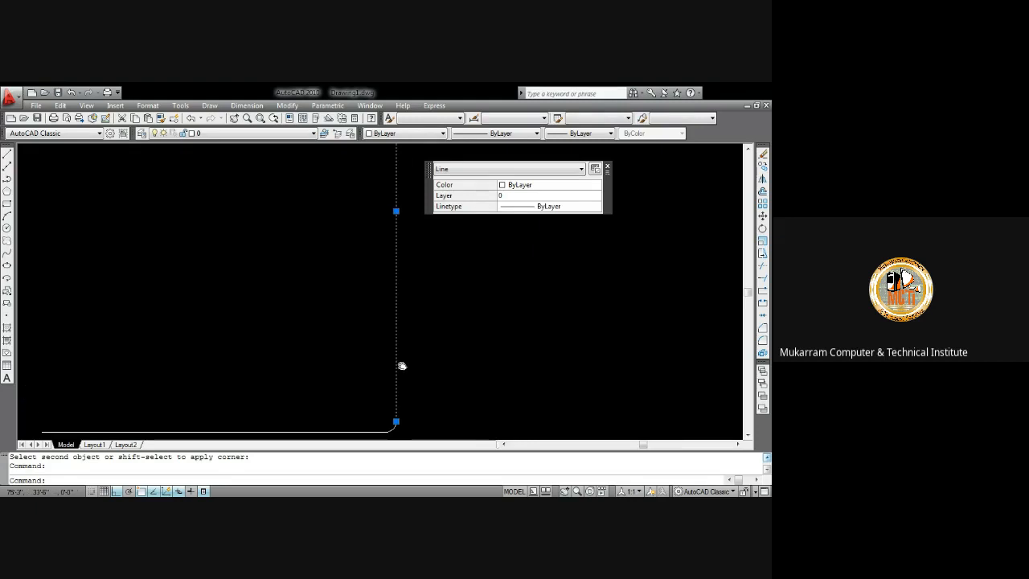
scroll(410, 329, "down", 3)
scroll(415, 233, "up", 3)
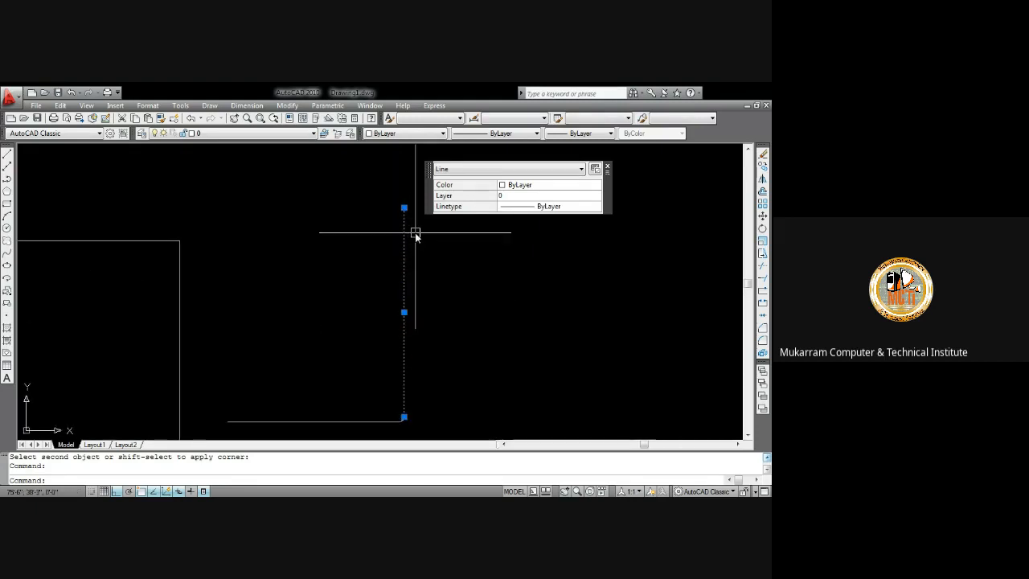
scroll(405, 209, "up", 4)
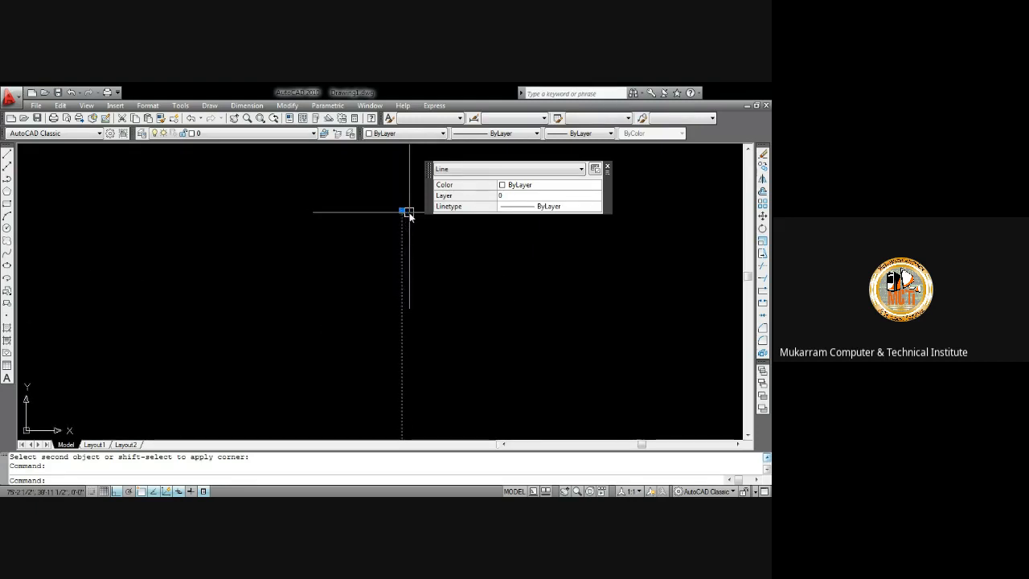
scroll(390, 208, "down", 4)
scroll(390, 207, "down", 8)
scroll(392, 238, "up", 15)
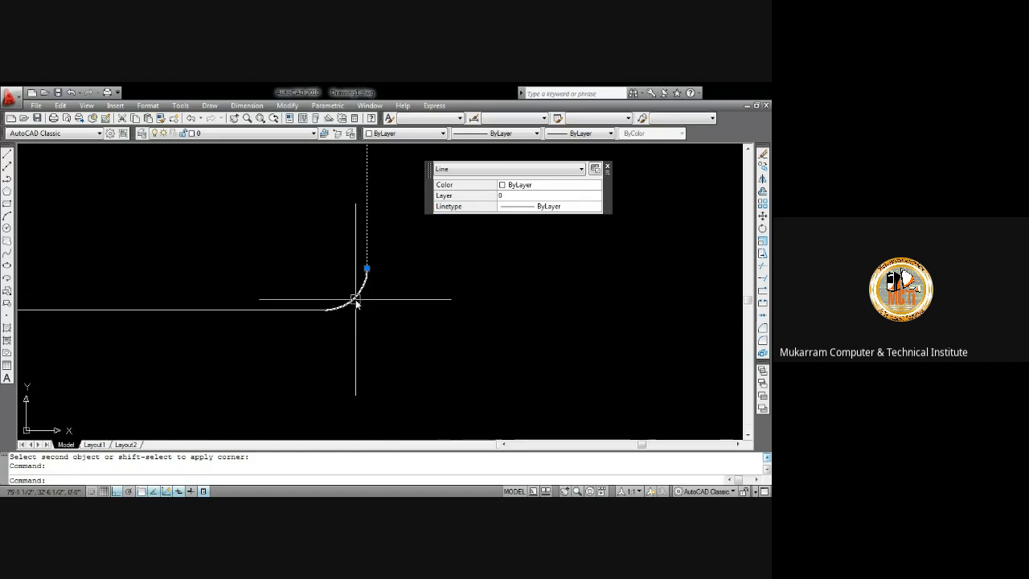
scroll(356, 302, "down", 3)
scroll(354, 304, "up", 9)
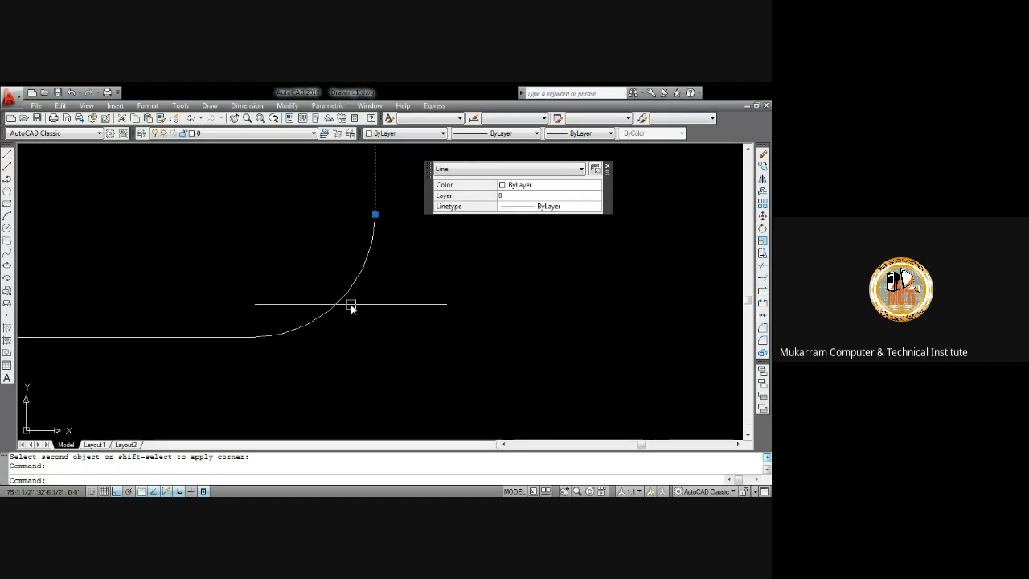
scroll(352, 299, "down", 6)
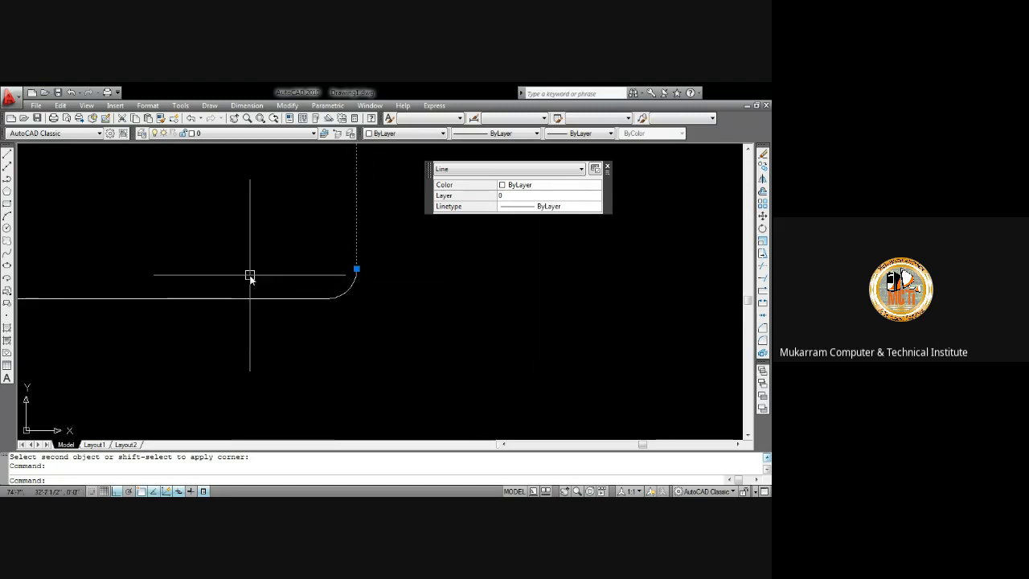
Fillet the horizontal and vertical lines again with the fillet radius set to 6
scroll(349, 294, "up", 3)
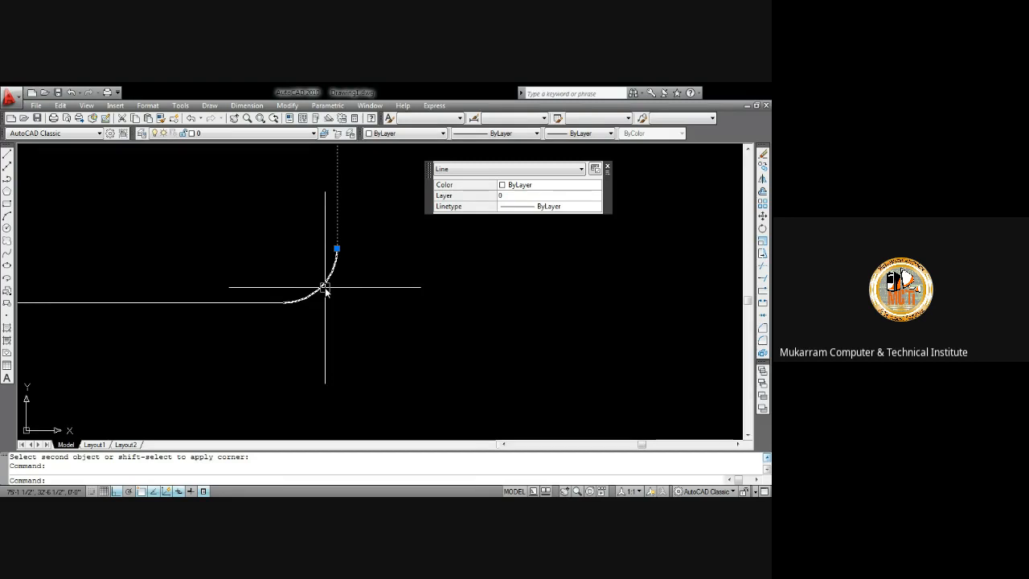
scroll(333, 286, "down", 5)
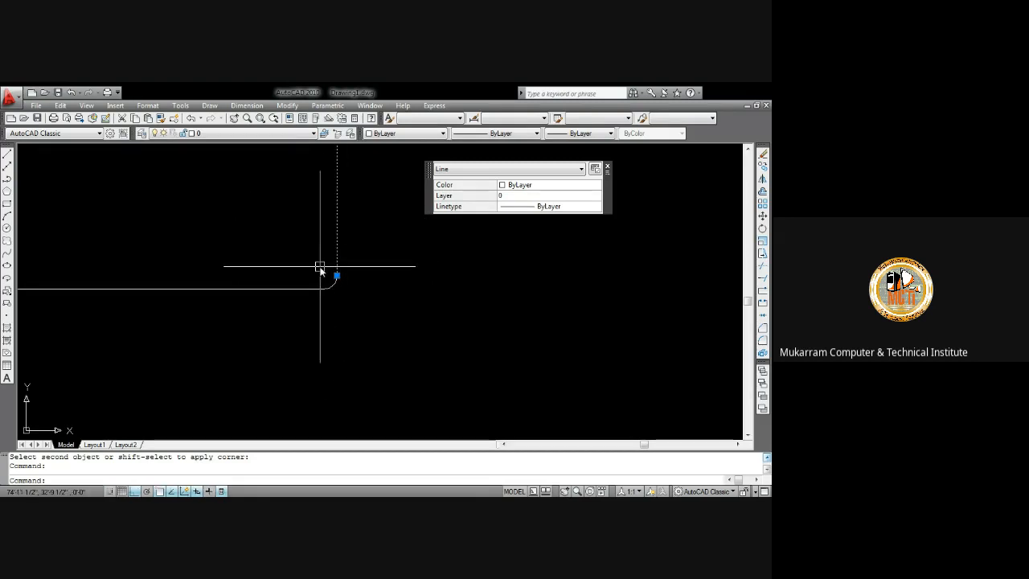
scroll(328, 275, "up", 2)
scroll(333, 280, "down", 3)
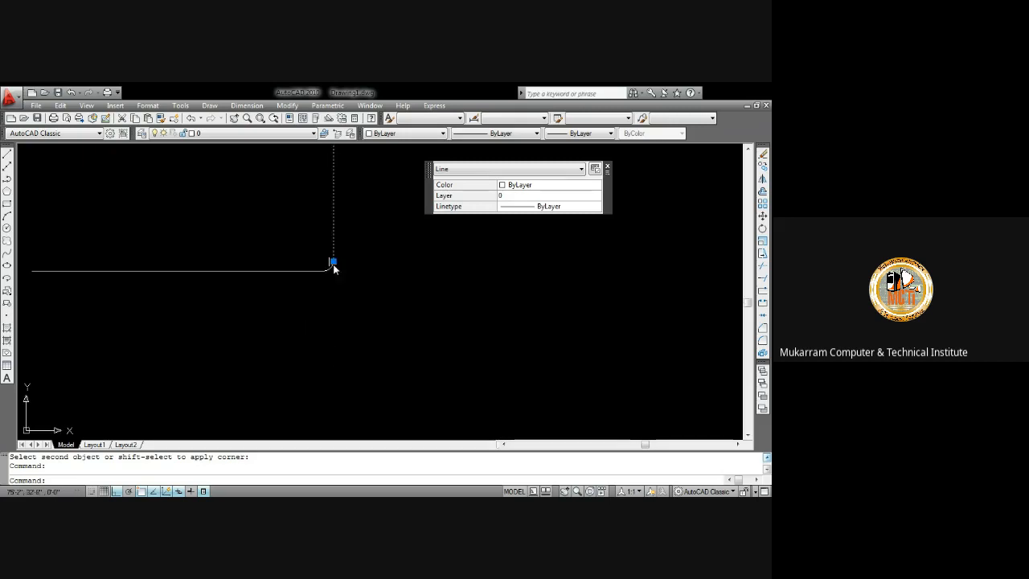
scroll(333, 245, "up", 6)
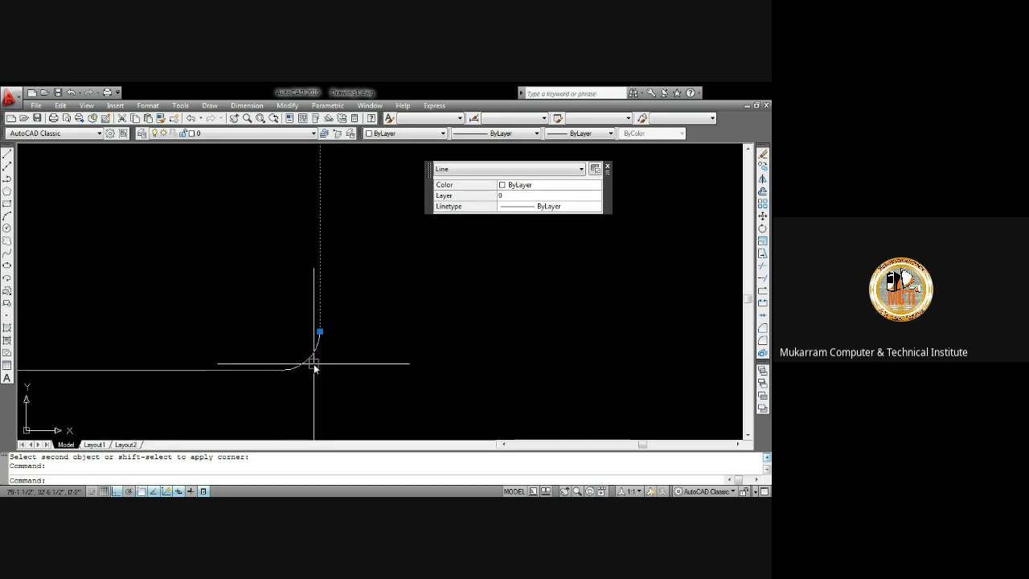
scroll(312, 359, "up", 3)
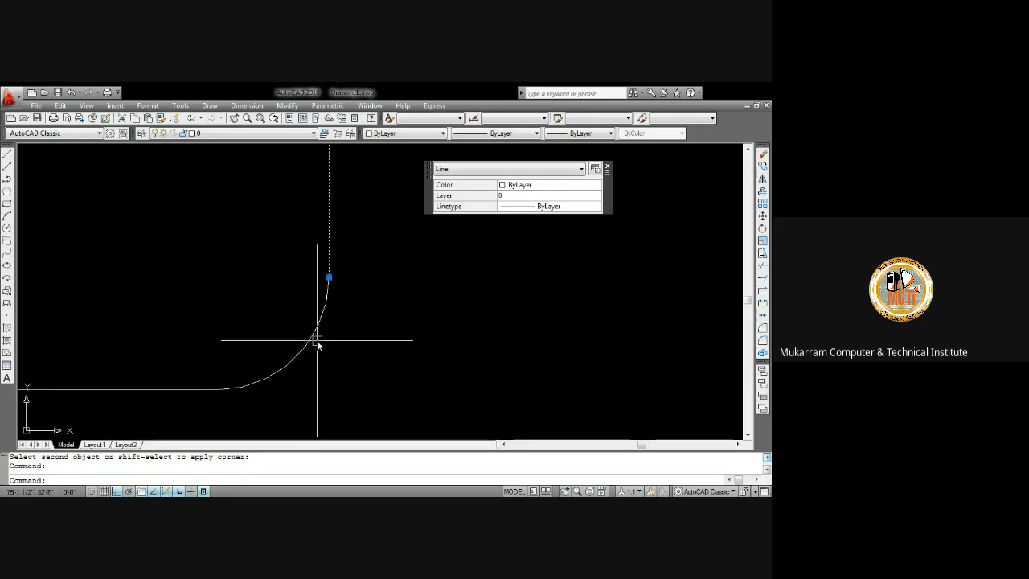
scroll(316, 340, "down", 2)
scroll(319, 344, "down", 1)
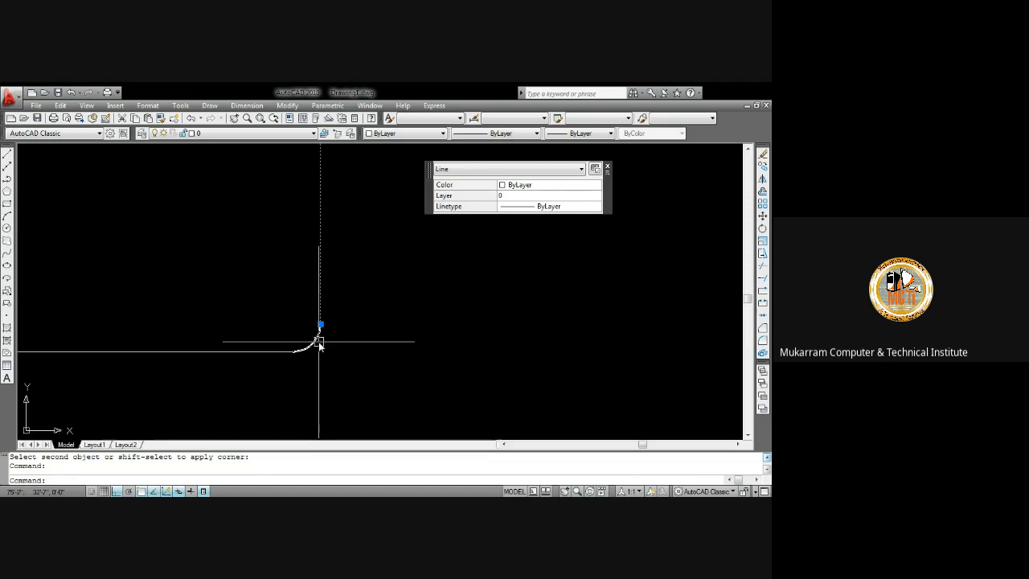
scroll(311, 343, "up", 2)
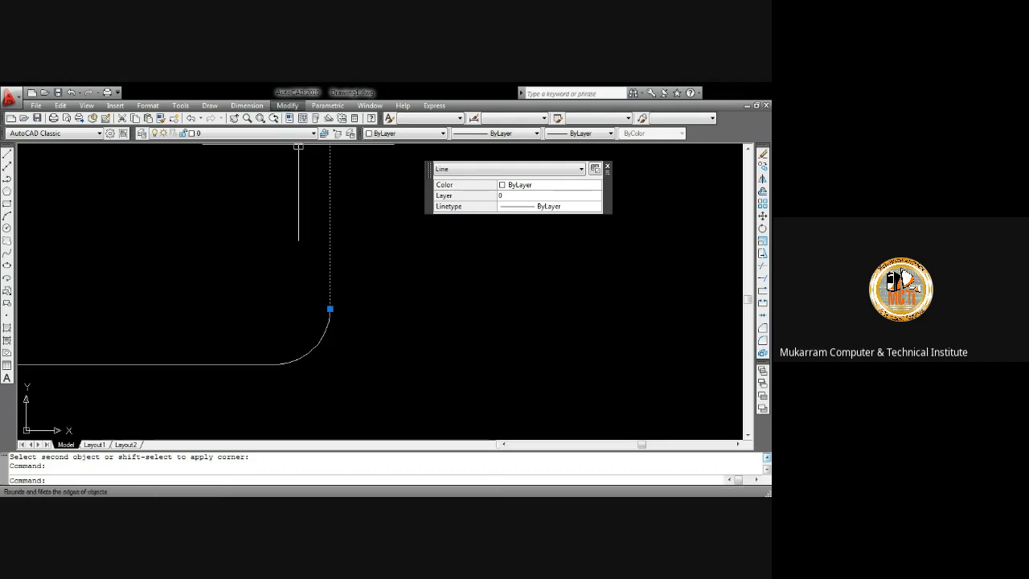
key("Return")
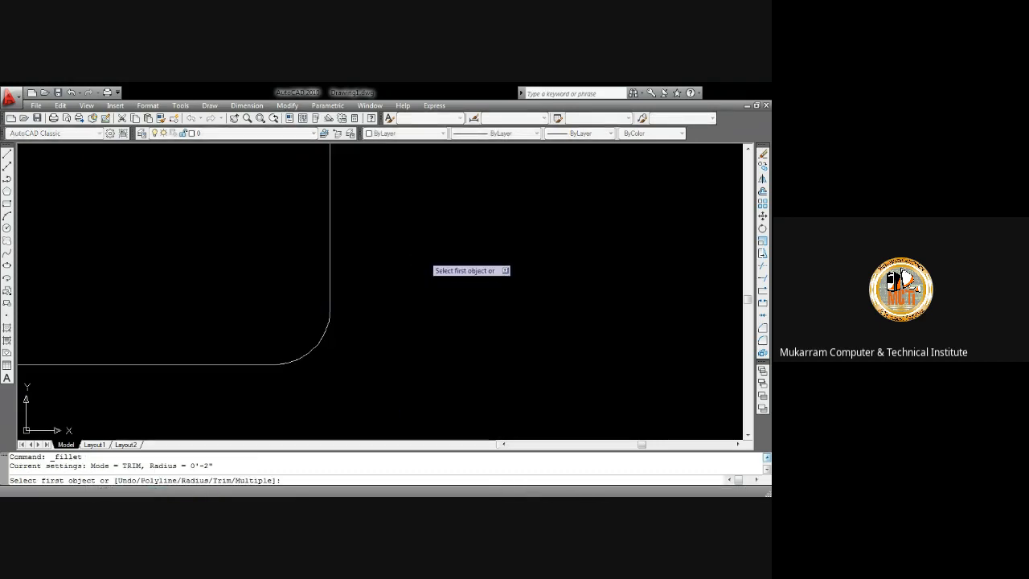
type("r")
key("Return")
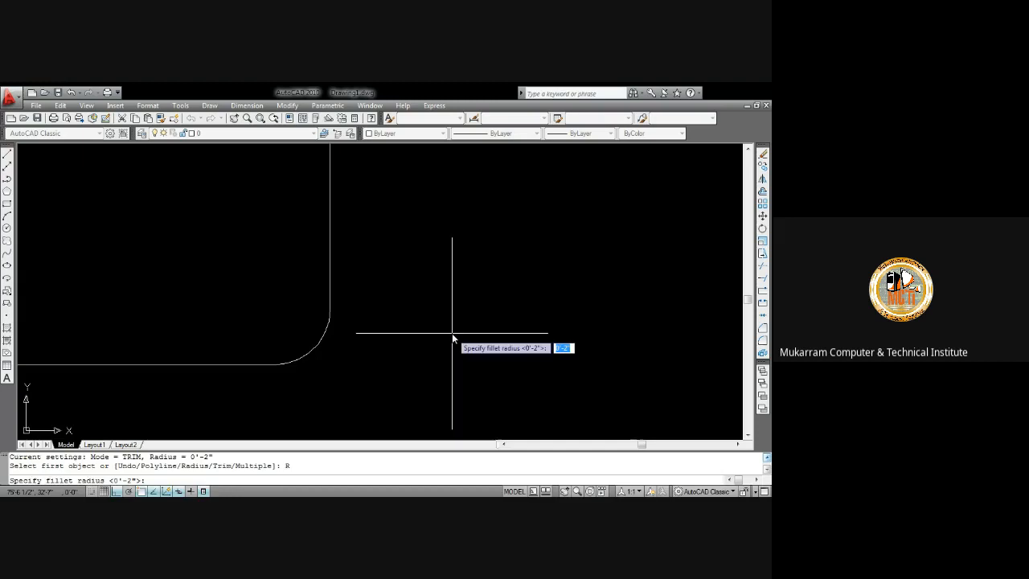
type("6")
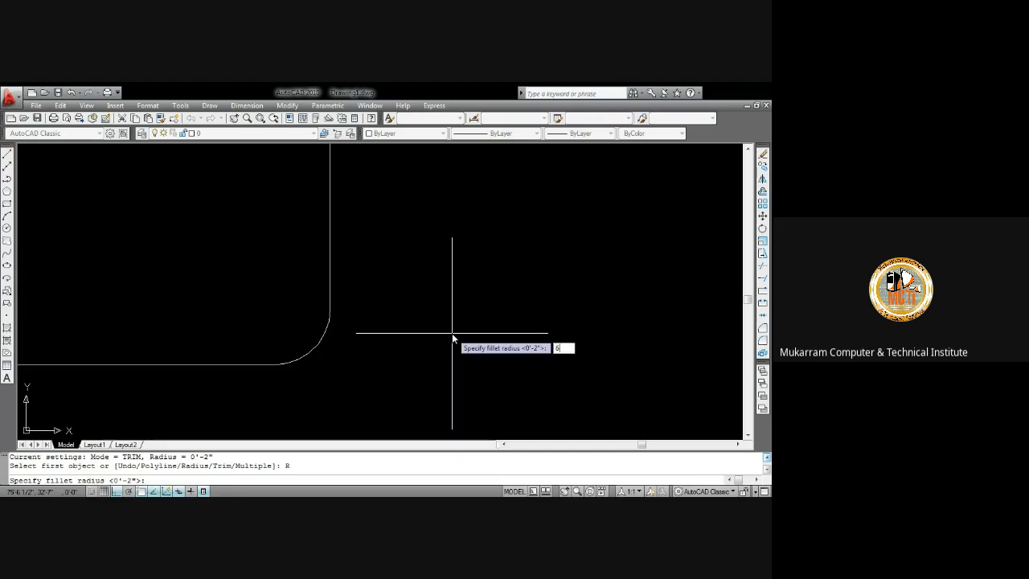
key("Return")
left_click(229, 366)
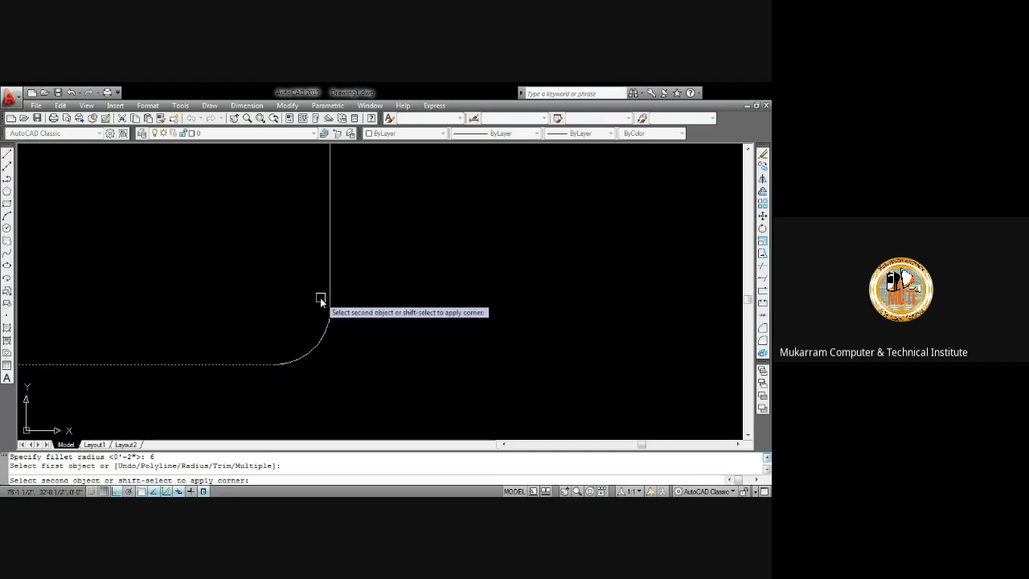
left_click(329, 292)
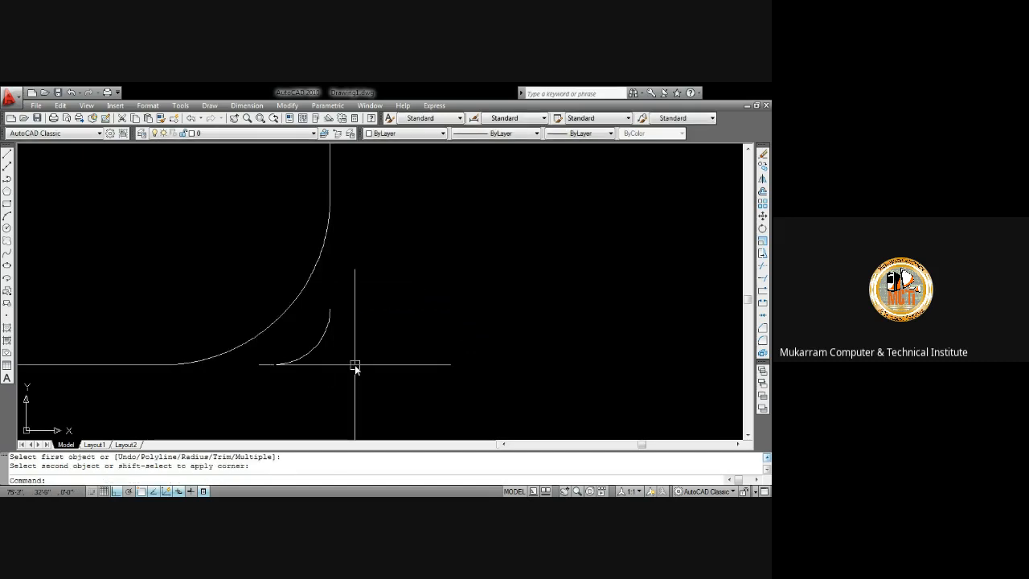
Zoom and pan out to review the whole drawing with the filleted corner
scroll(355, 366, "down", 10)
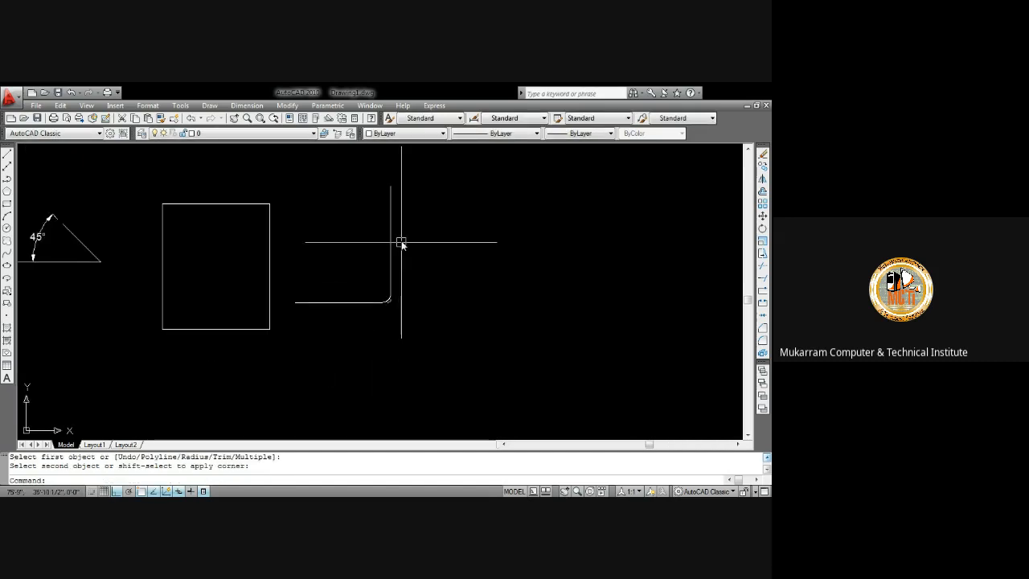
left_click(332, 303)
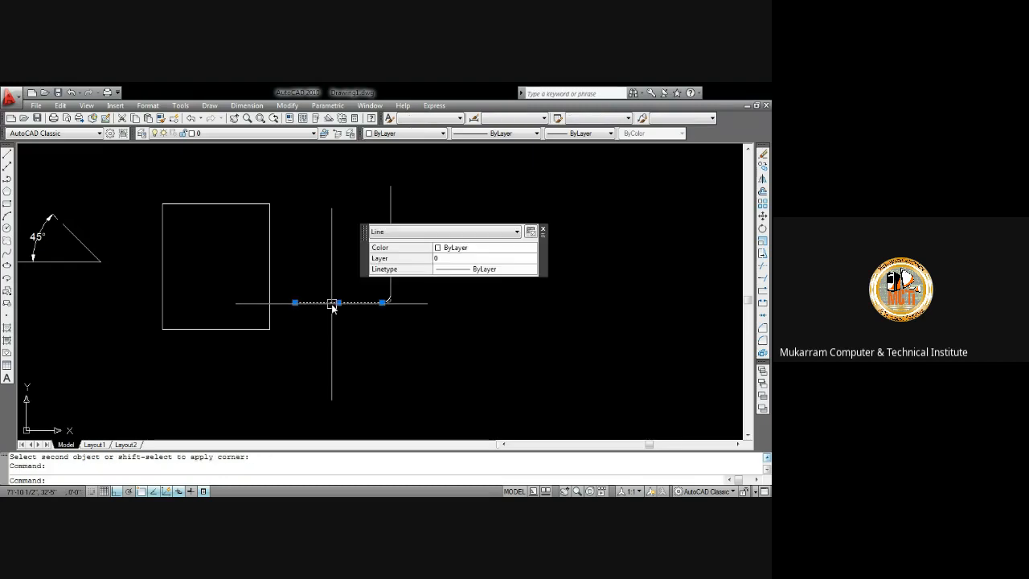
scroll(318, 304, "up", 3)
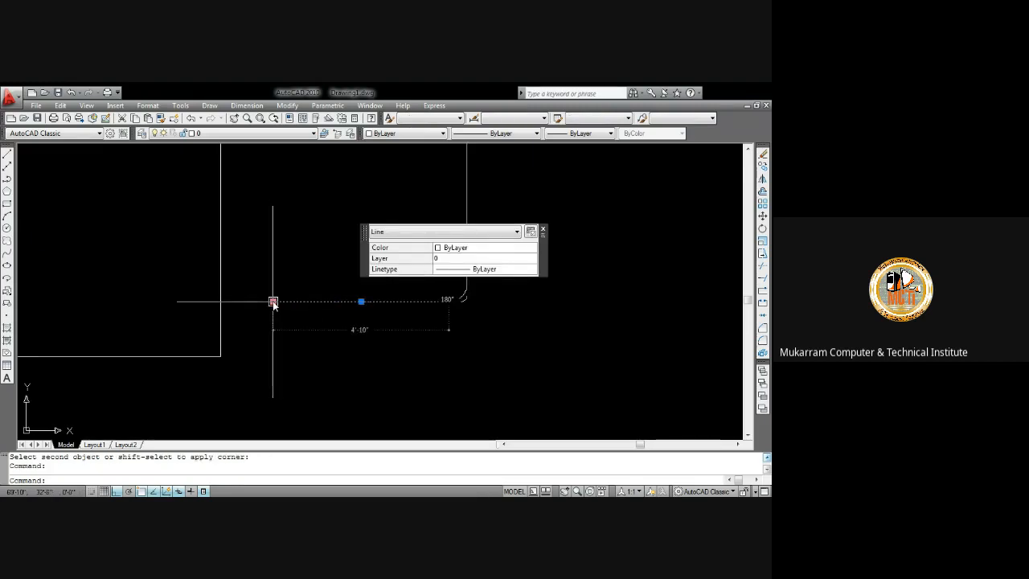
key("Escape")
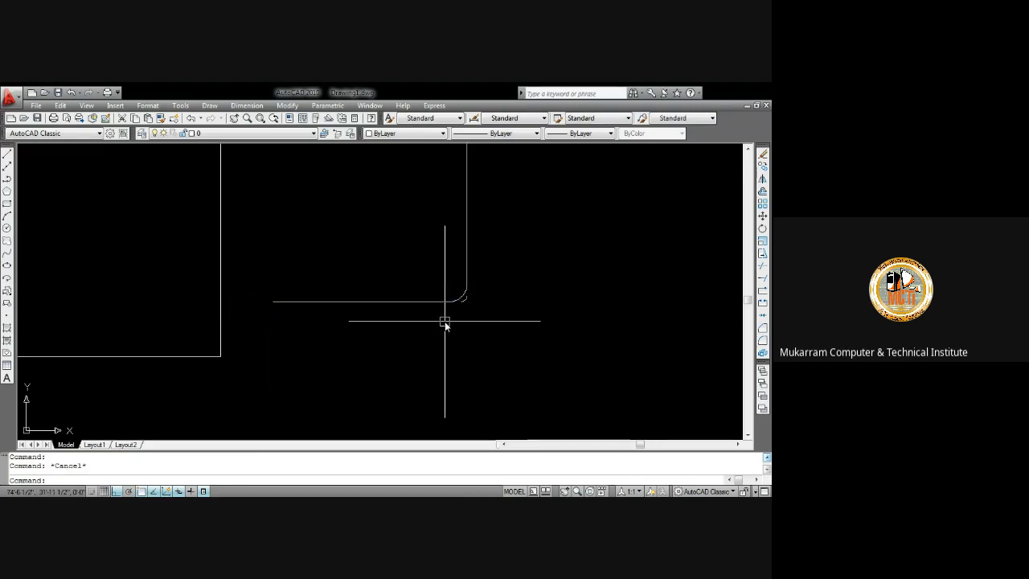
scroll(463, 302, "up", 3)
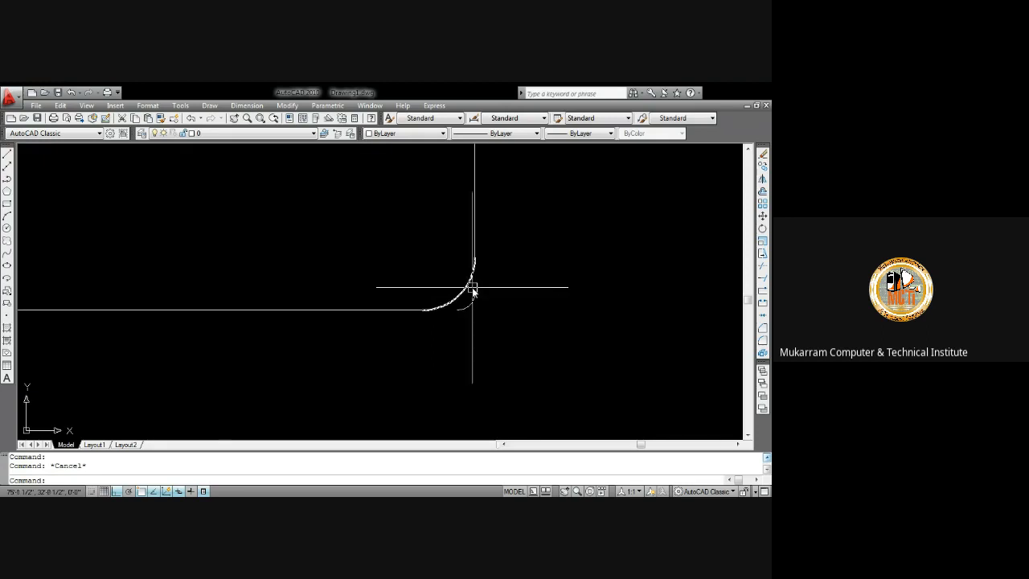
scroll(473, 291, "down", 5)
middle_click_drag(493, 328, 379, 332)
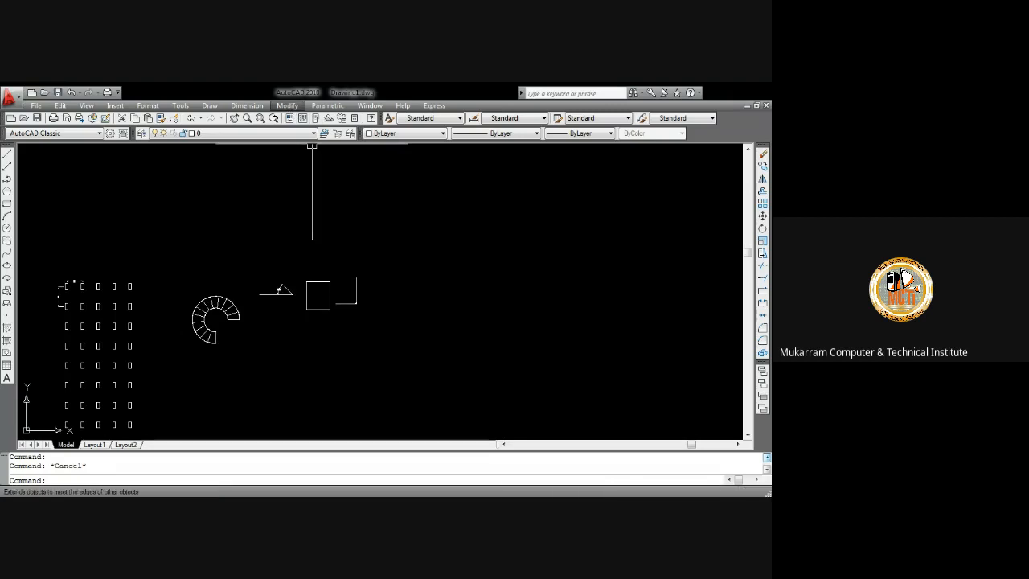
left_click(543, 289)
left_click(454, 253)
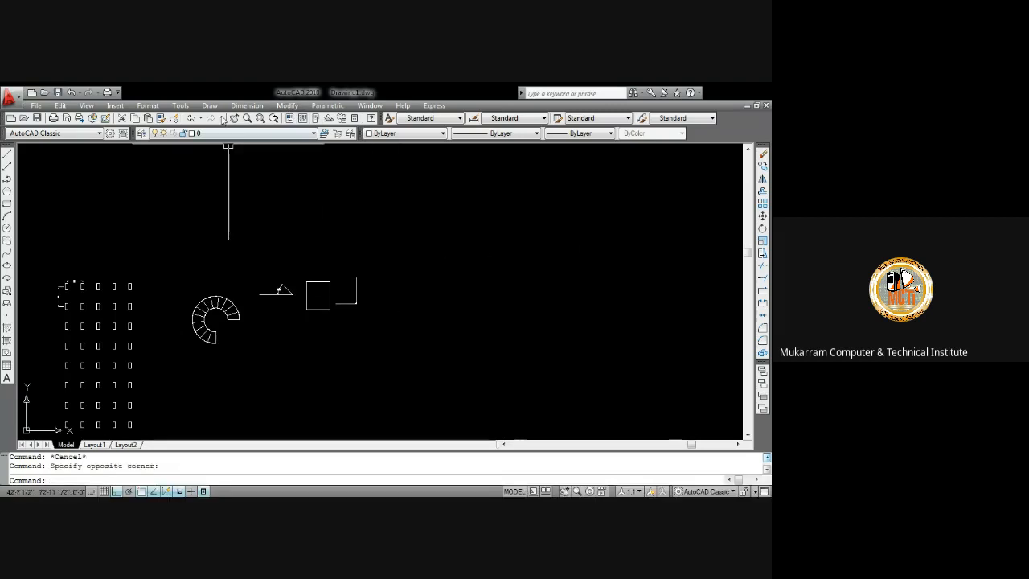
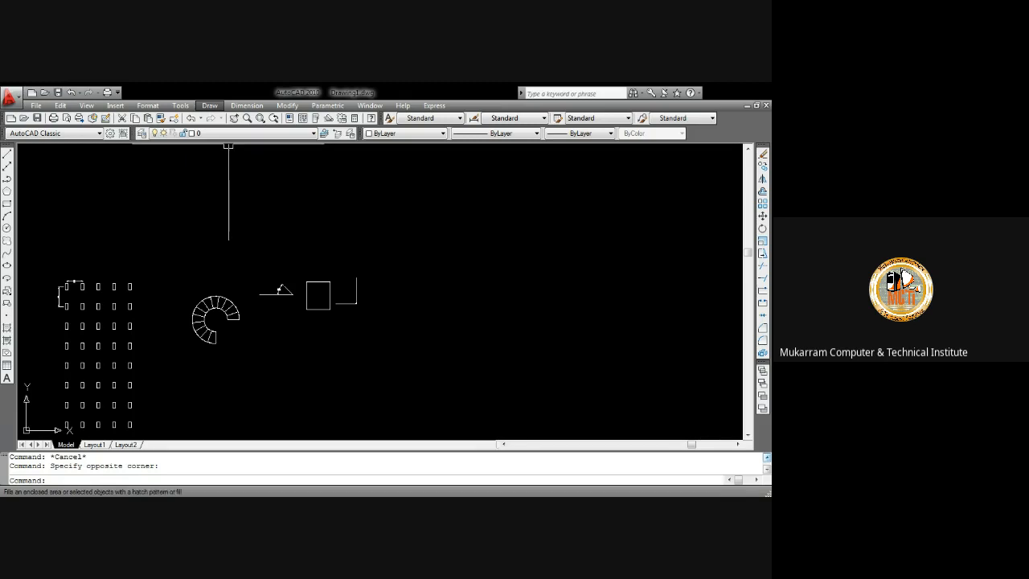
Browse the Other Predefined patterns in the hatch pattern palette without applying one
left_click(6, 327)
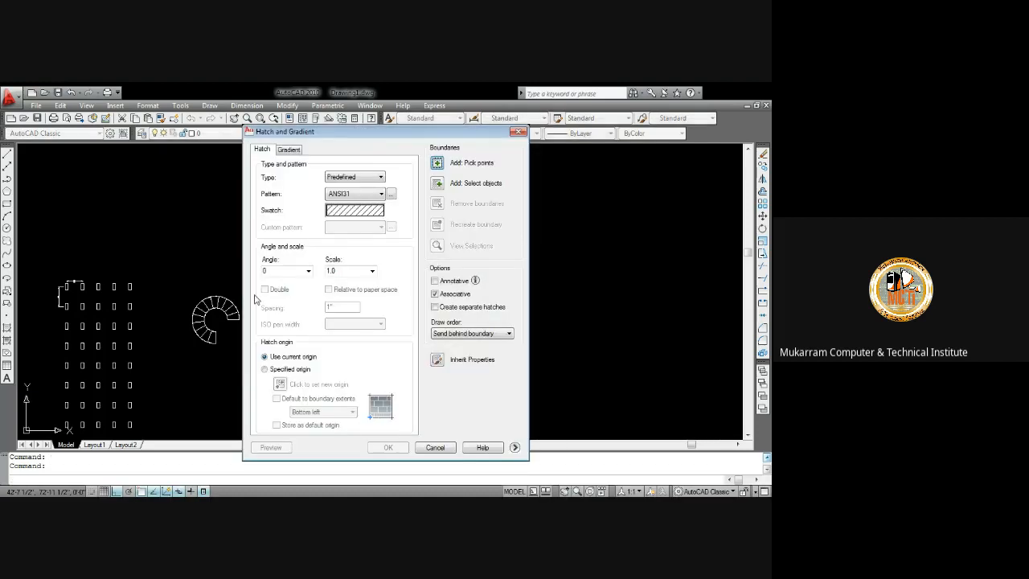
left_click(390, 193)
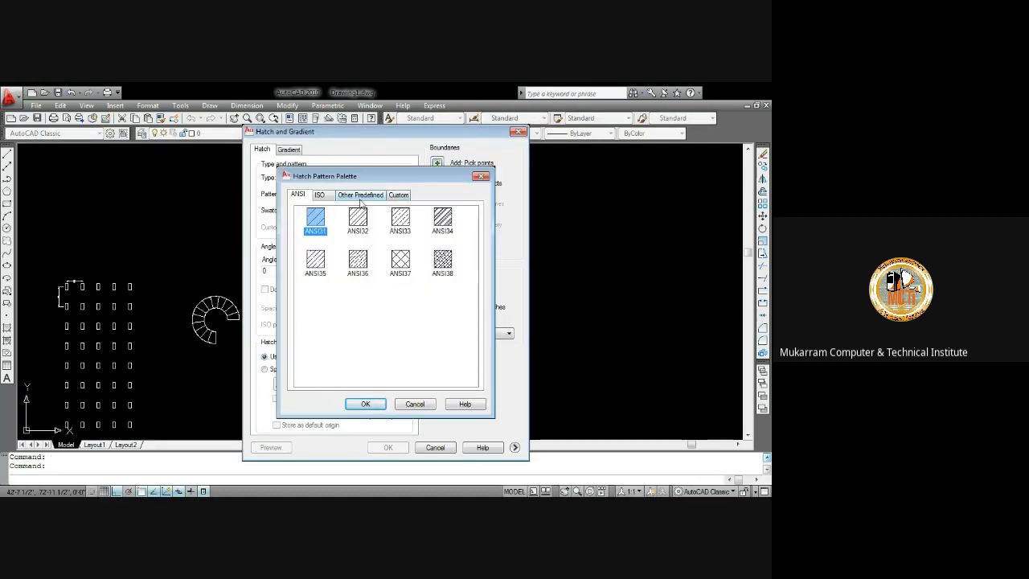
left_click(360, 196)
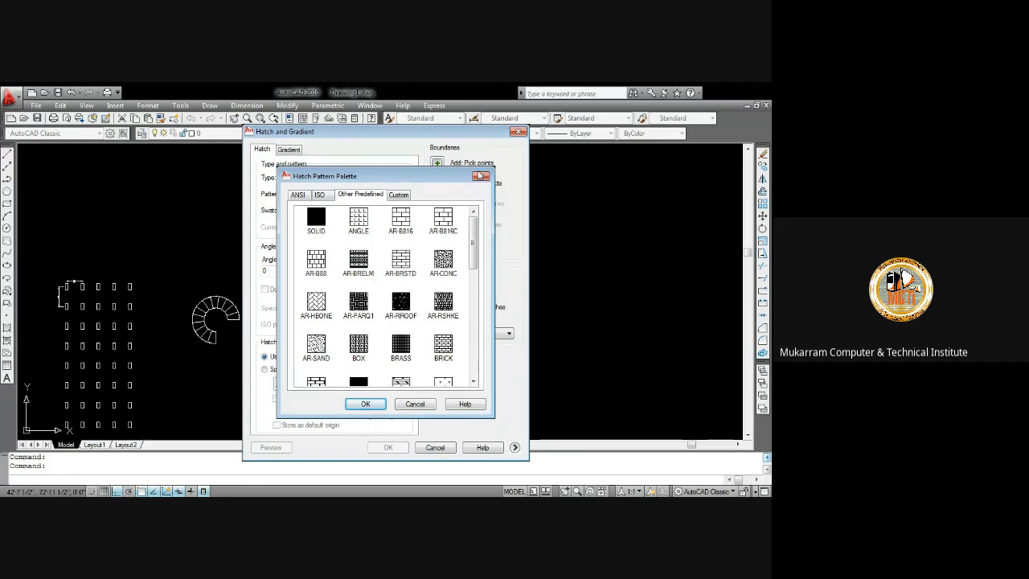
left_click(479, 177)
key("Escape")
Open the hatch dialog near the rectangle and compare its Hatch and Gradient tabs without hatching
middle_click_drag(96, 347, 284, 294)
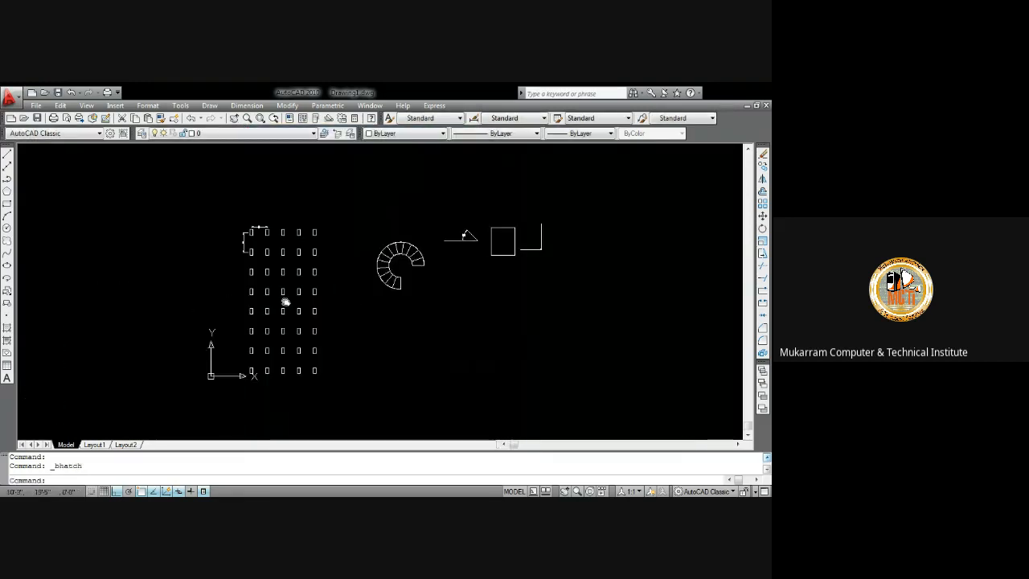
scroll(484, 324, "up", 4)
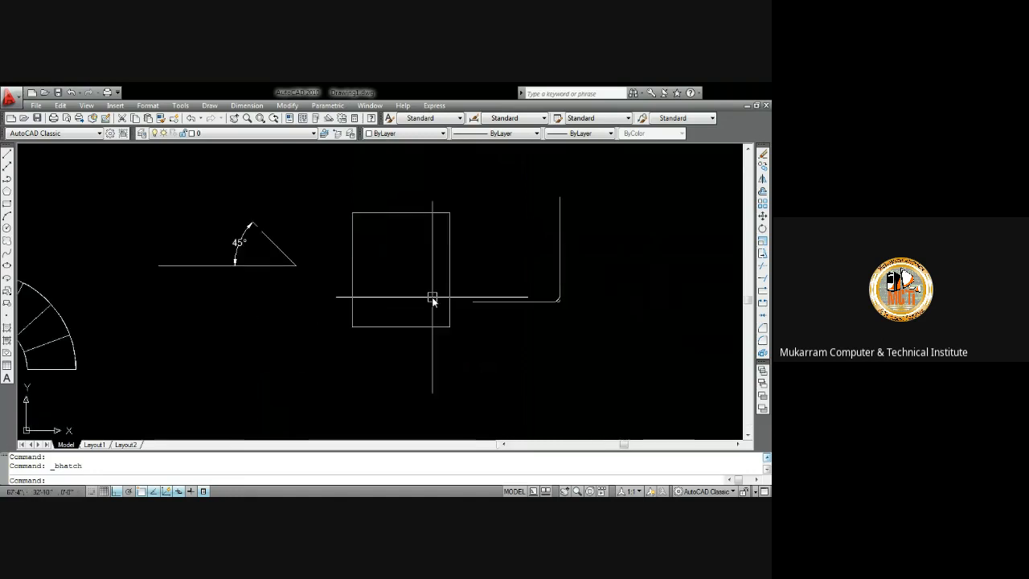
middle_click_drag(432, 299, 340, 304)
type("h")
key("Return")
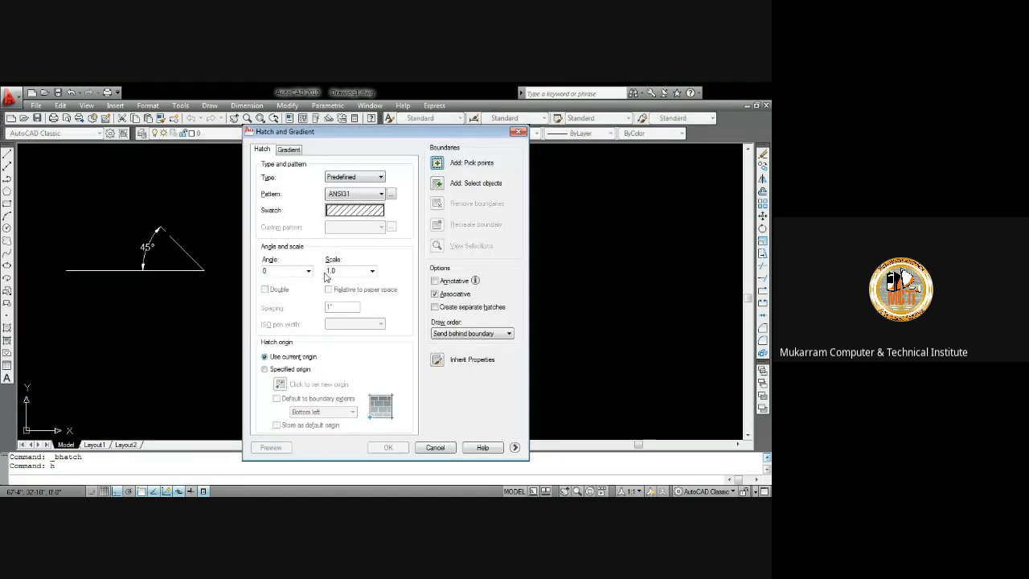
left_click(294, 154)
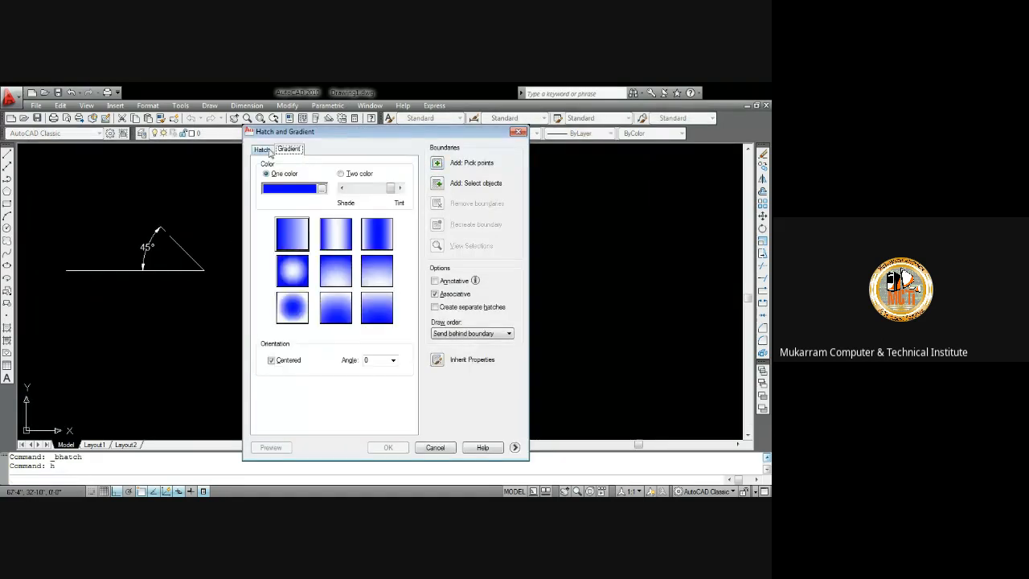
left_click(269, 154)
left_click(283, 154)
left_click(269, 154)
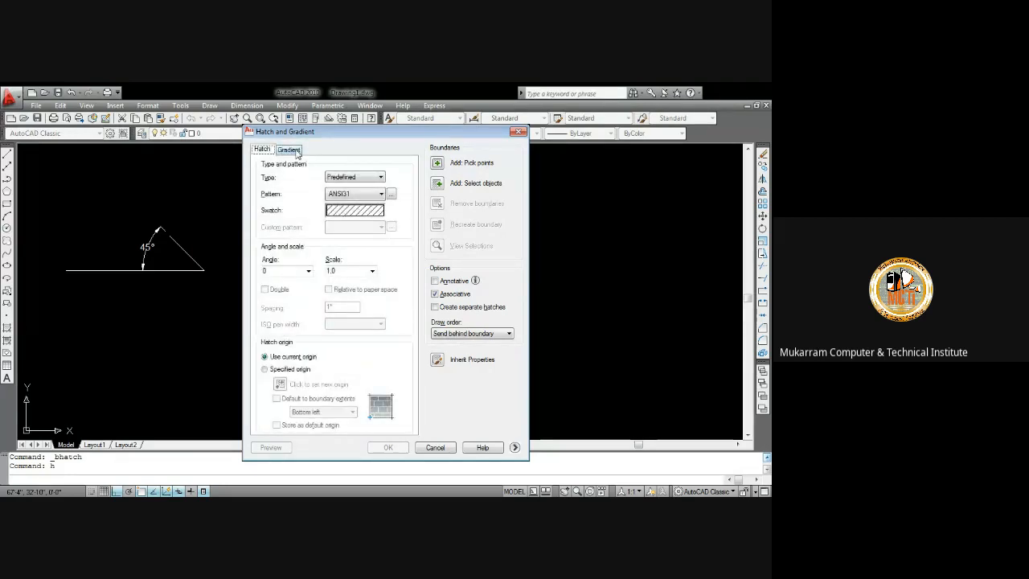
left_click(289, 150)
left_click(518, 131)
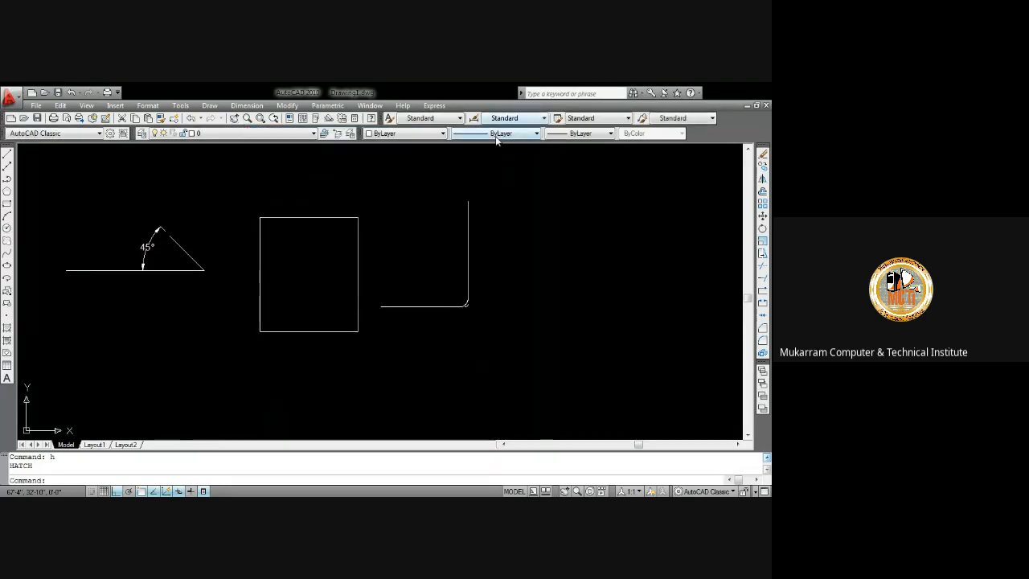
type("g")
key("Return")
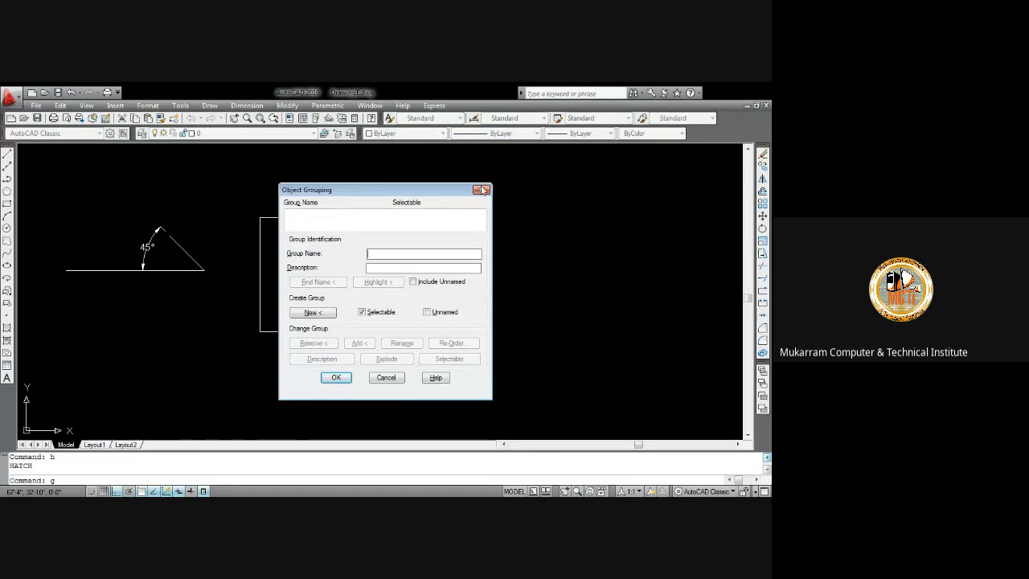
left_click(482, 189)
type("g")
key("Return")
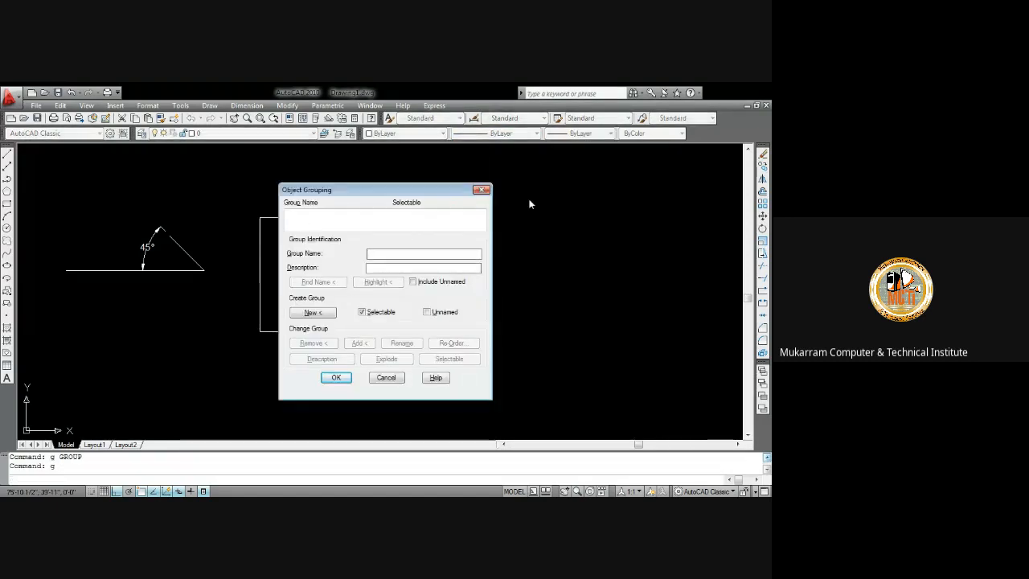
left_click(482, 190)
Hatch the inside of the rectangle with the AR-CONC pattern at scale 1.25 using pick points
type("gr")
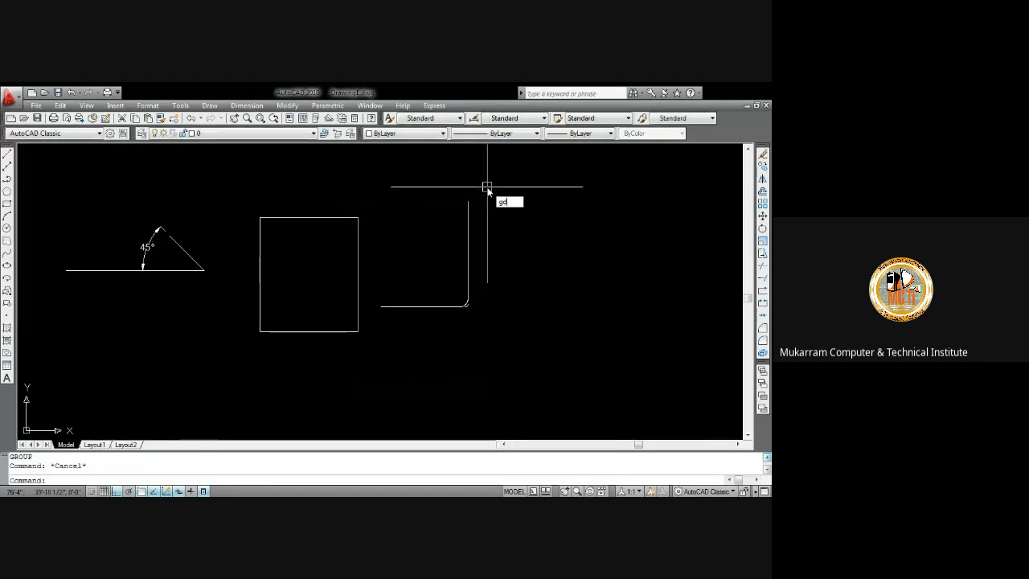
key("Return")
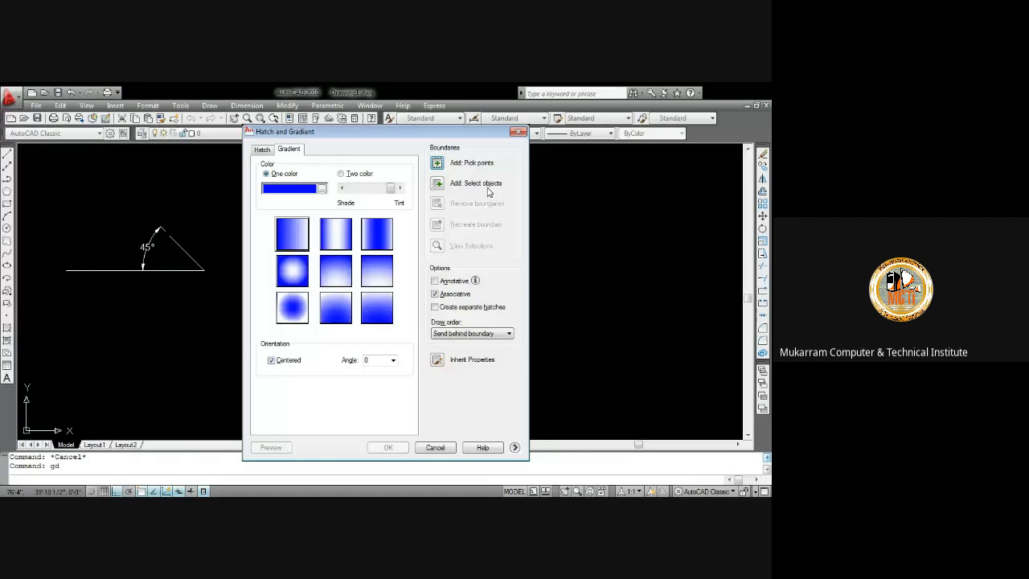
left_click(279, 152)
left_click(265, 152)
left_click(280, 152)
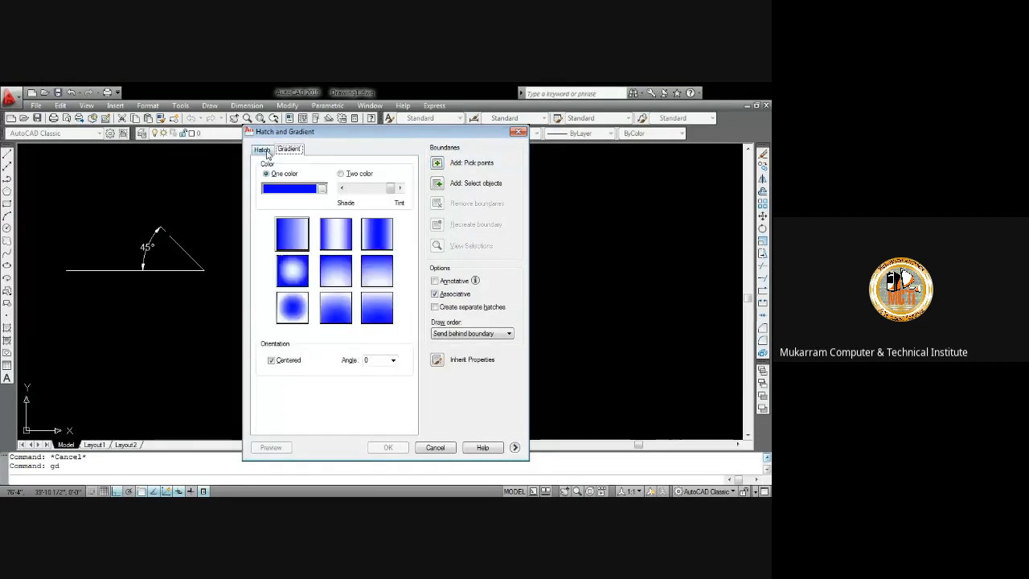
left_click(266, 153)
left_click(278, 153)
left_click(265, 153)
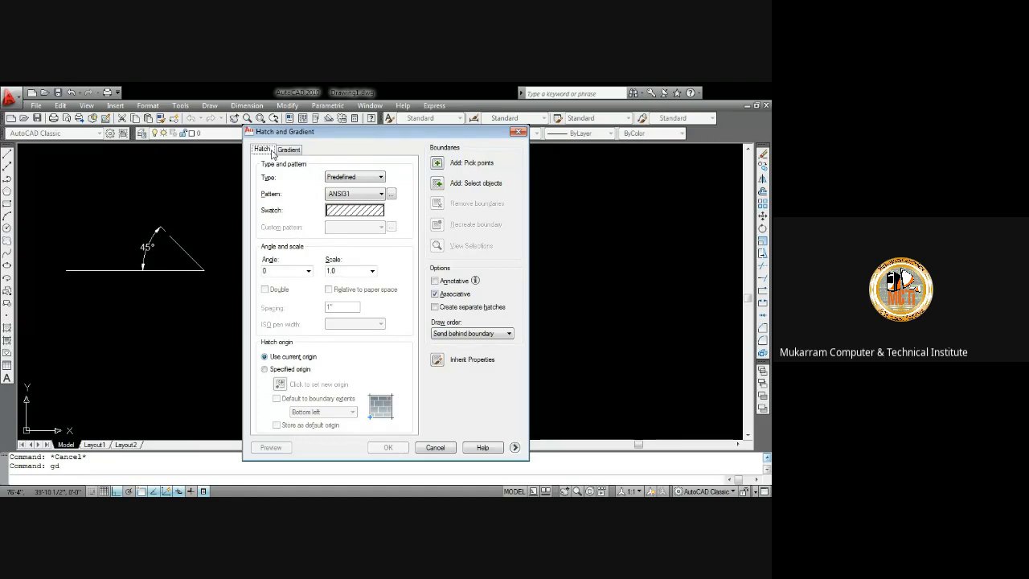
left_click(391, 195)
left_click(361, 194)
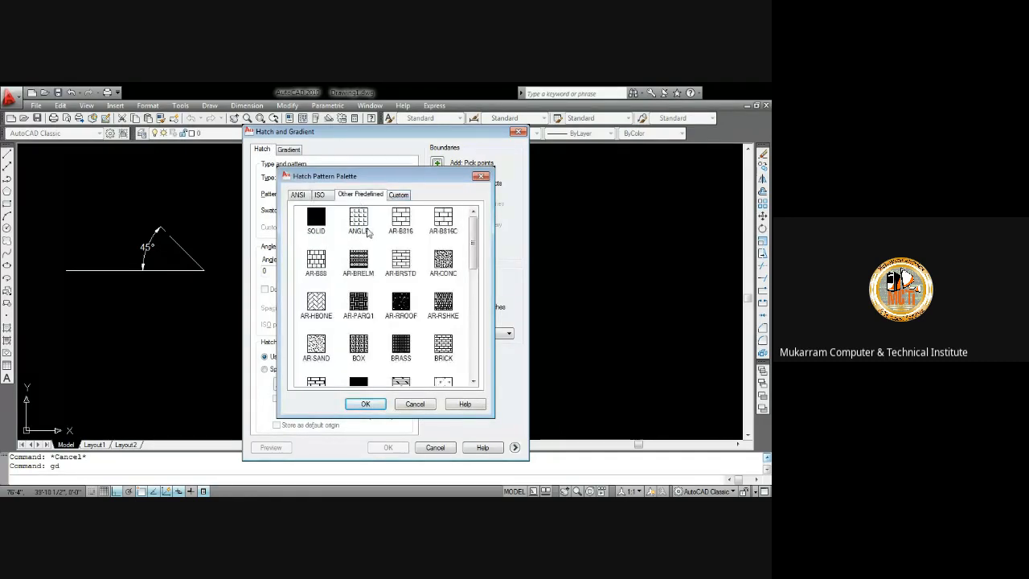
left_click(444, 262)
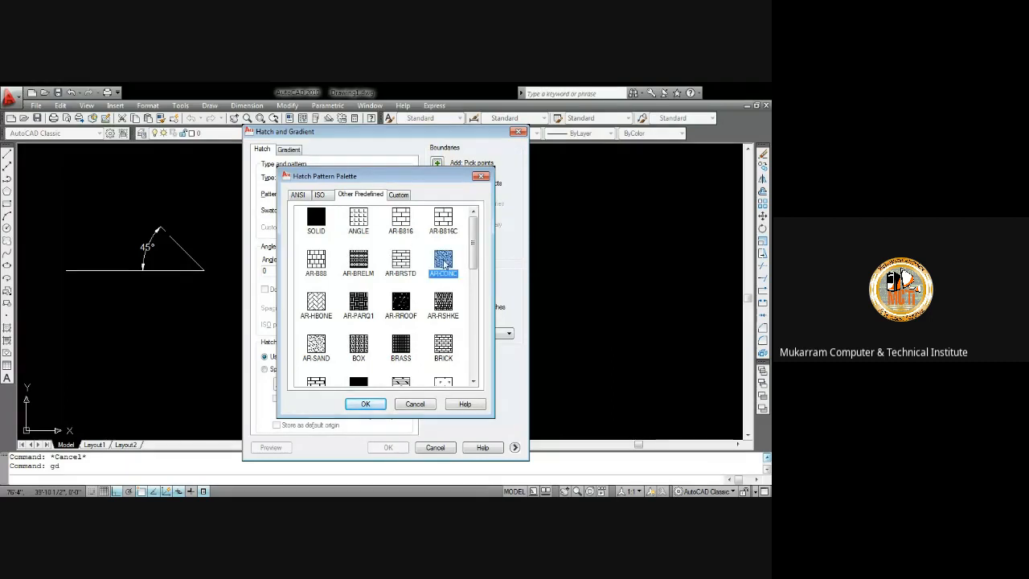
left_click(364, 404)
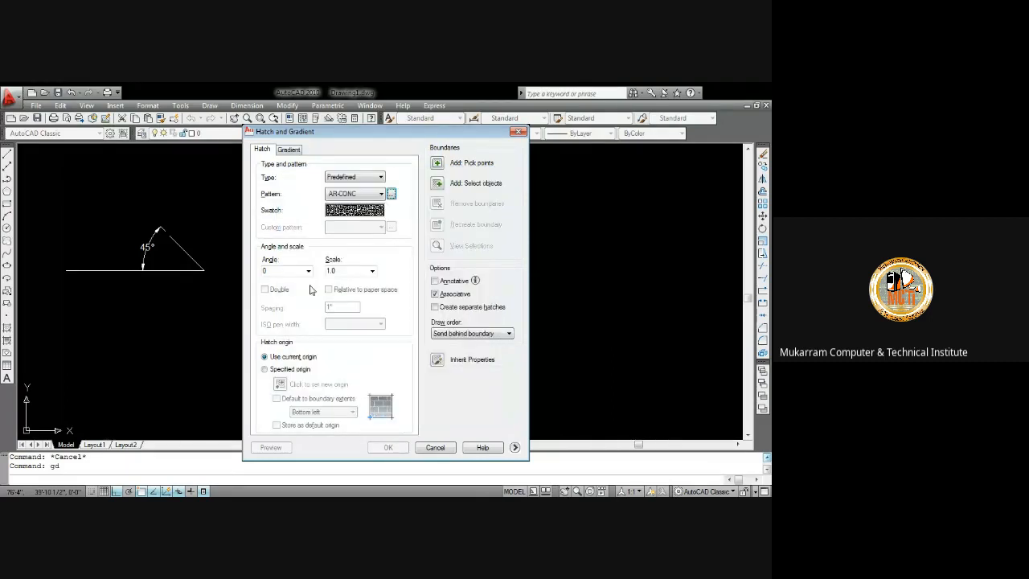
left_click(369, 274)
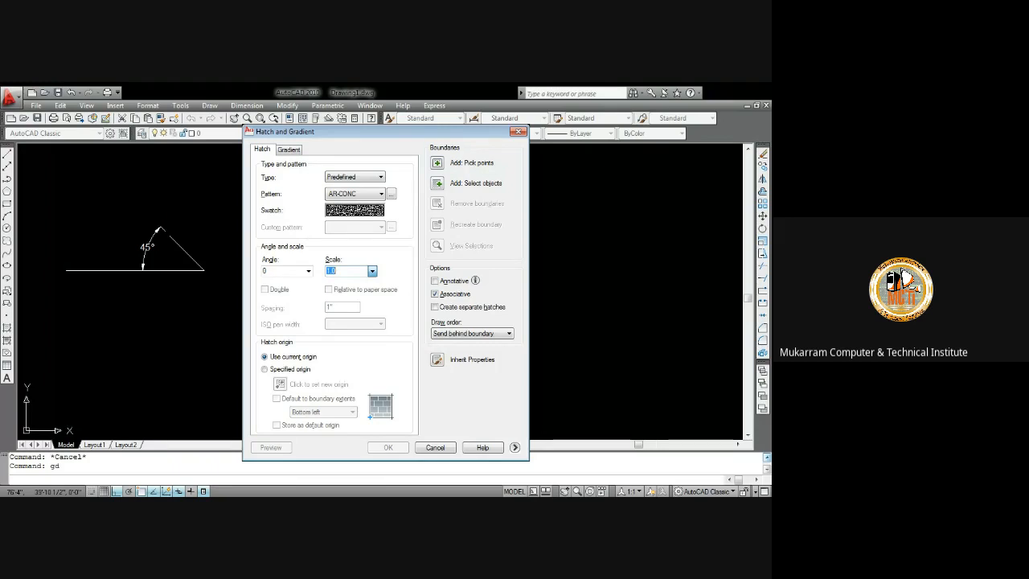
left_click(340, 314)
left_click(437, 164)
left_click(330, 275)
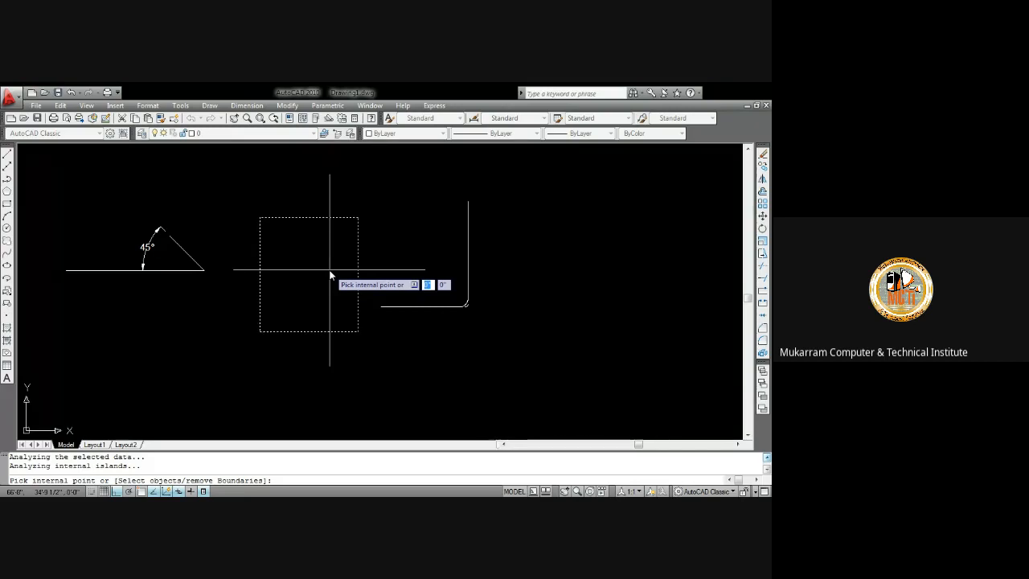
key("Return")
key("Return")
Delete the two filleted corner lines beside the rectangle
scroll(343, 295, "up", 2)
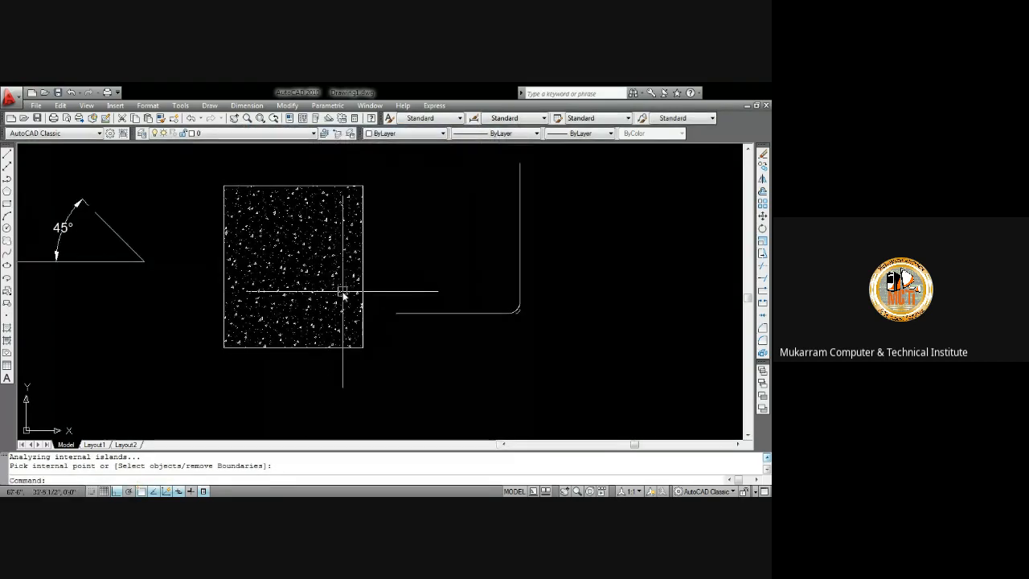
left_click(548, 361)
left_click(482, 265)
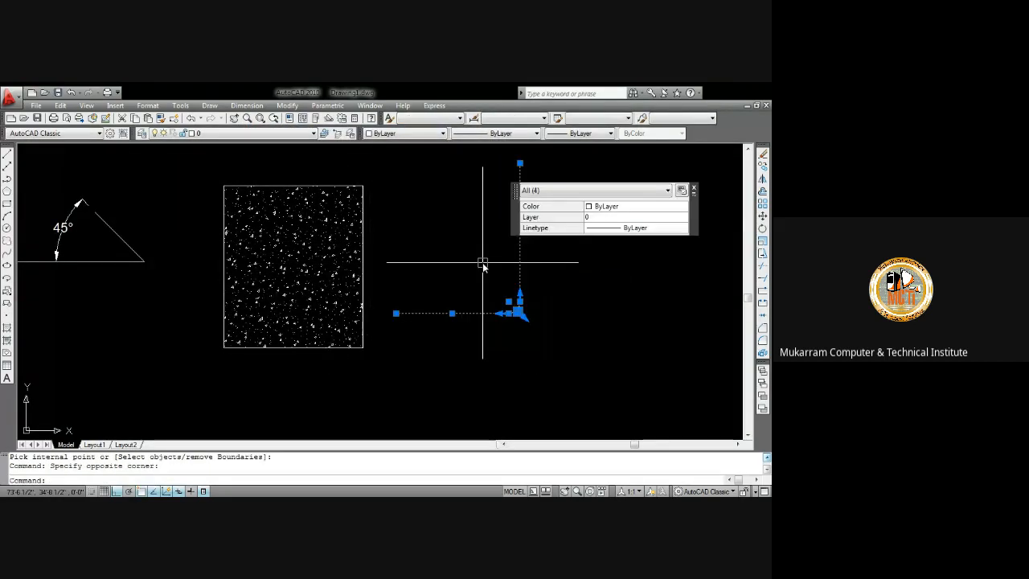
key("Delete")
scroll(280, 258, "up", 3)
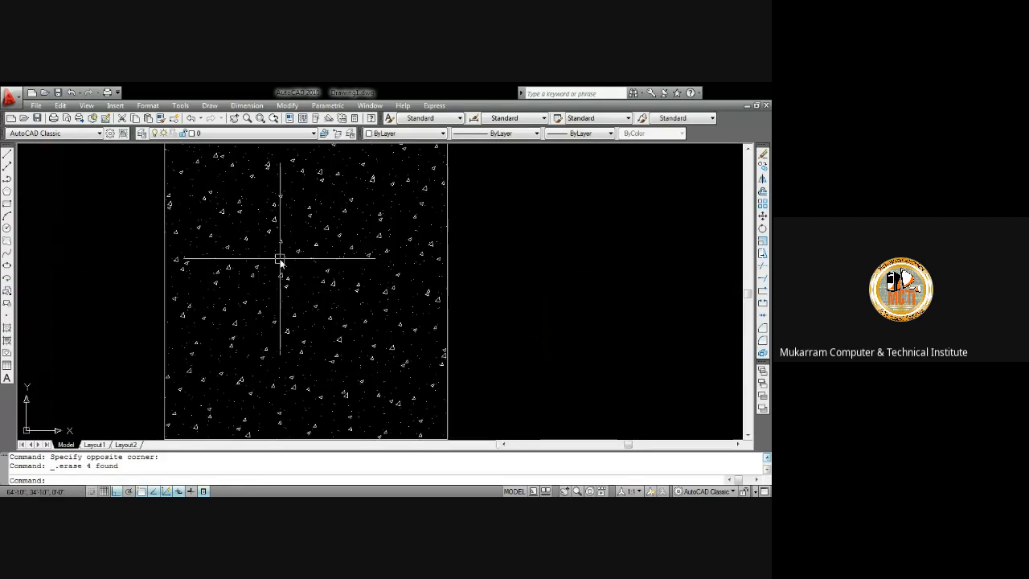
type("h")
key("Return")
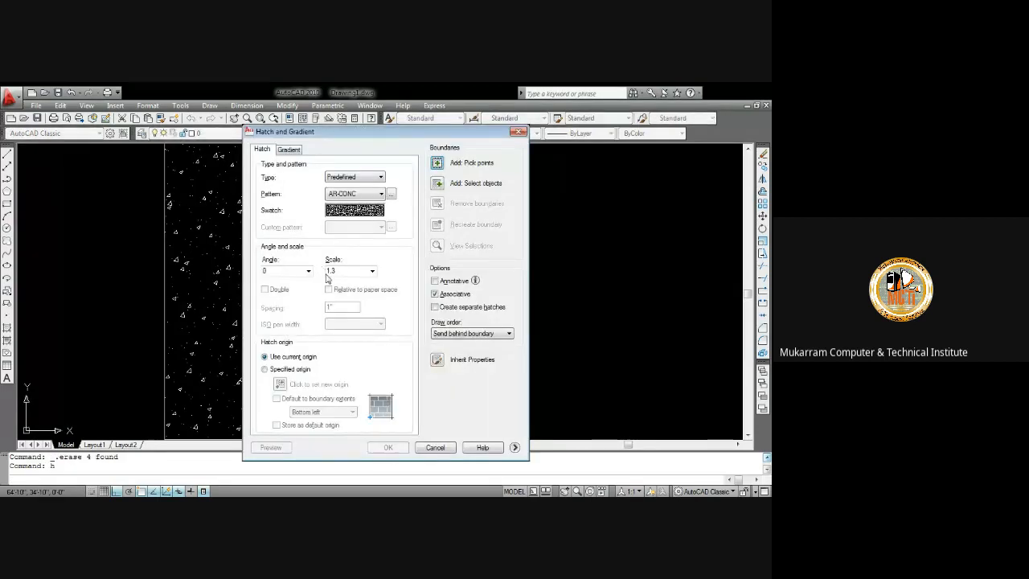
left_click(299, 271)
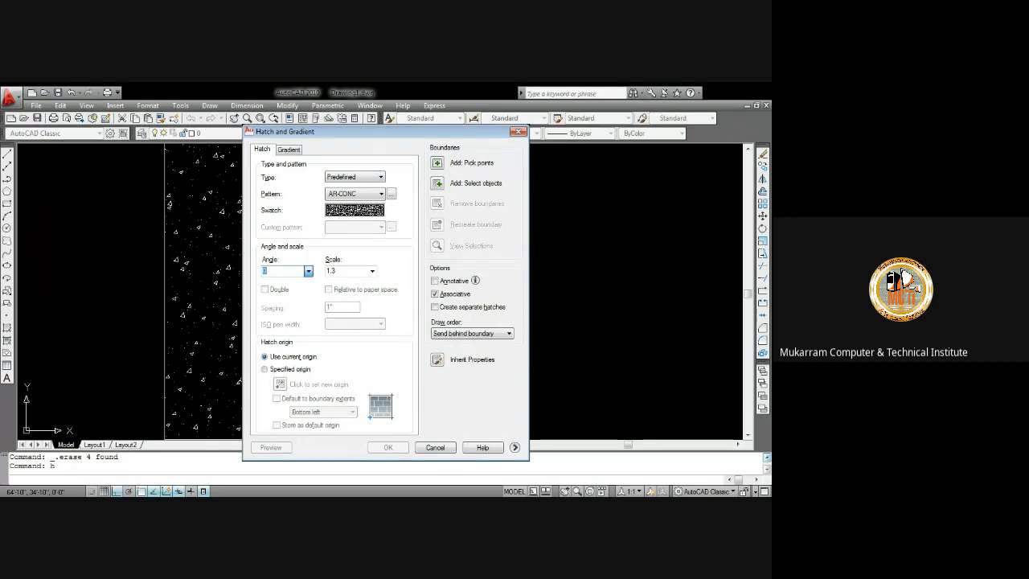
left_click(368, 271)
left_click(518, 129)
Delete the concrete hatch from inside the rectangle
left_click(342, 235)
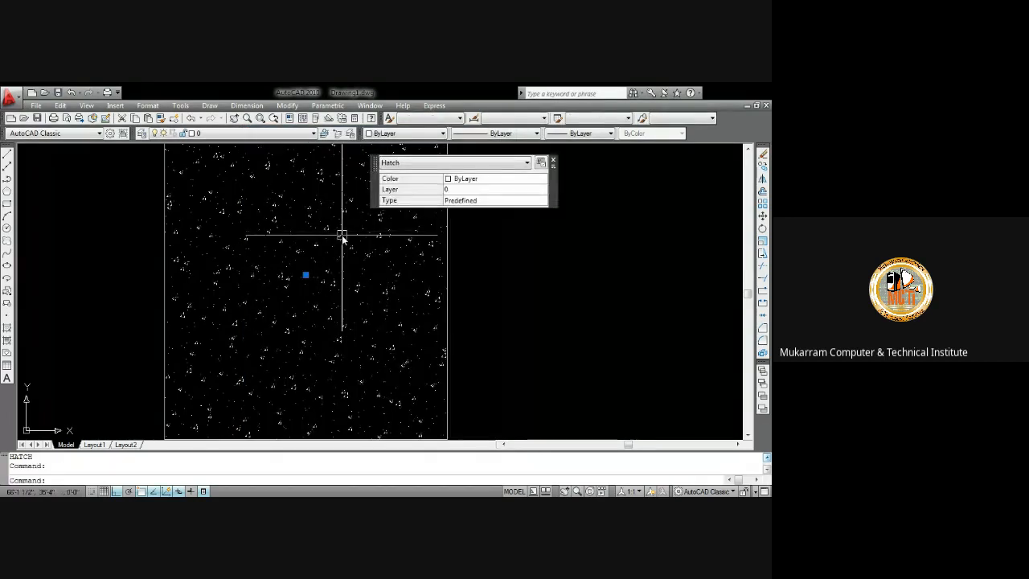
scroll(342, 235, "down", 3)
key("Delete")
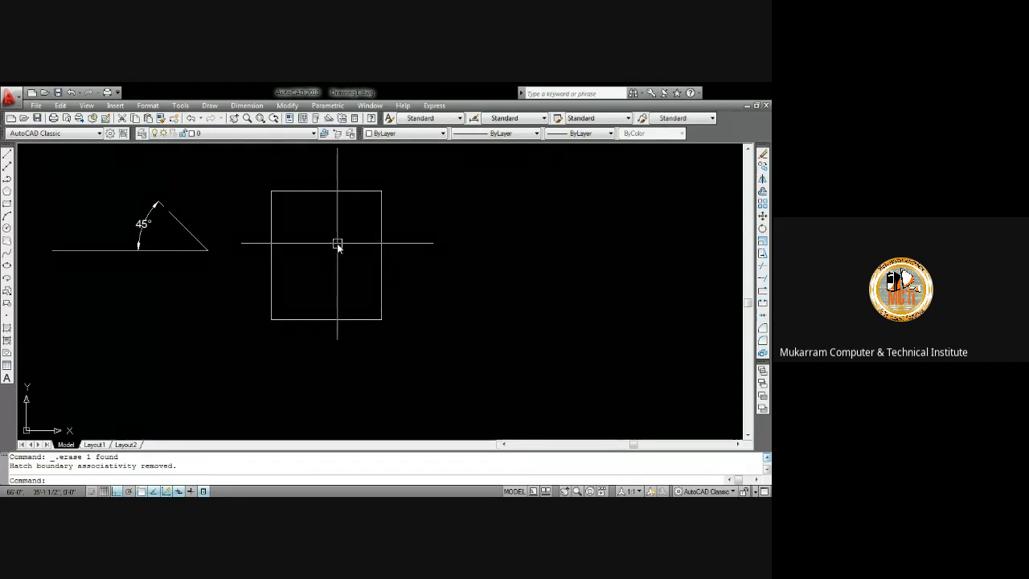
Hatch the inside of the rectangle with the AR-B816 brick pattern using pick points
type("h")
key("Return")
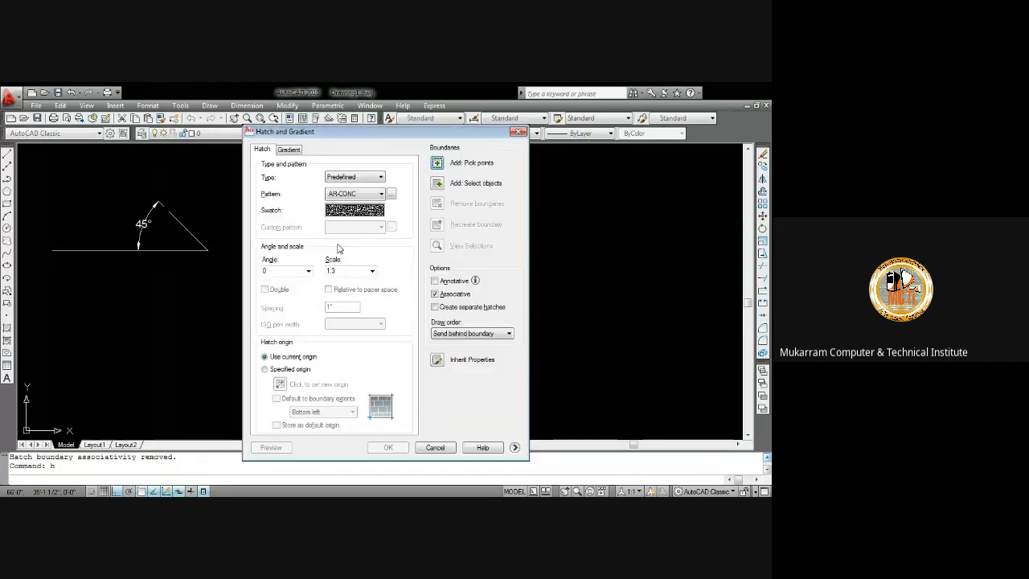
left_click(402, 196)
left_click(396, 224)
left_click(366, 403)
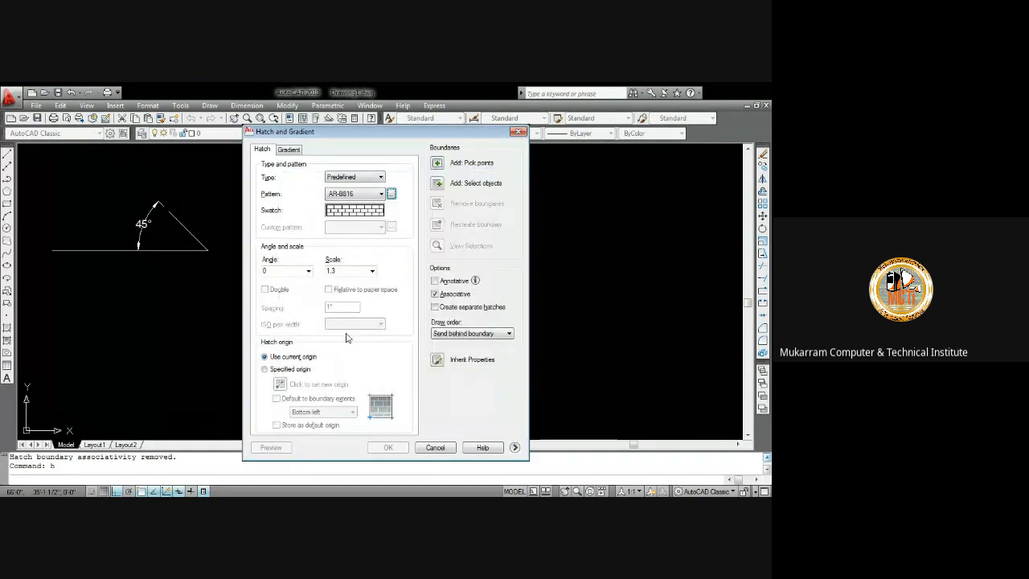
left_click(437, 163)
left_click(356, 271)
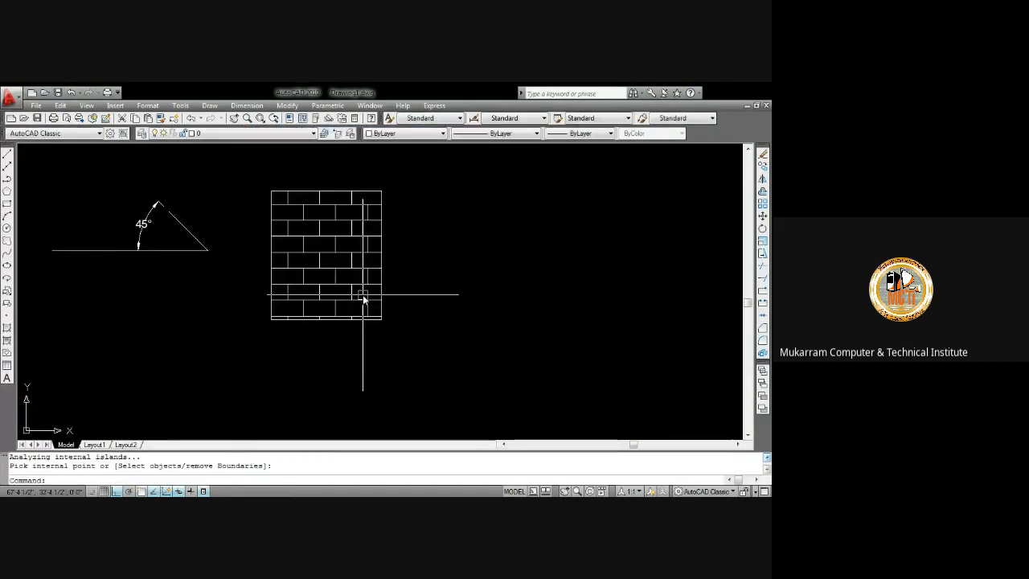
Zoom in and out to inspect the brick hatch in the rectangle
scroll(335, 239, "up", 2)
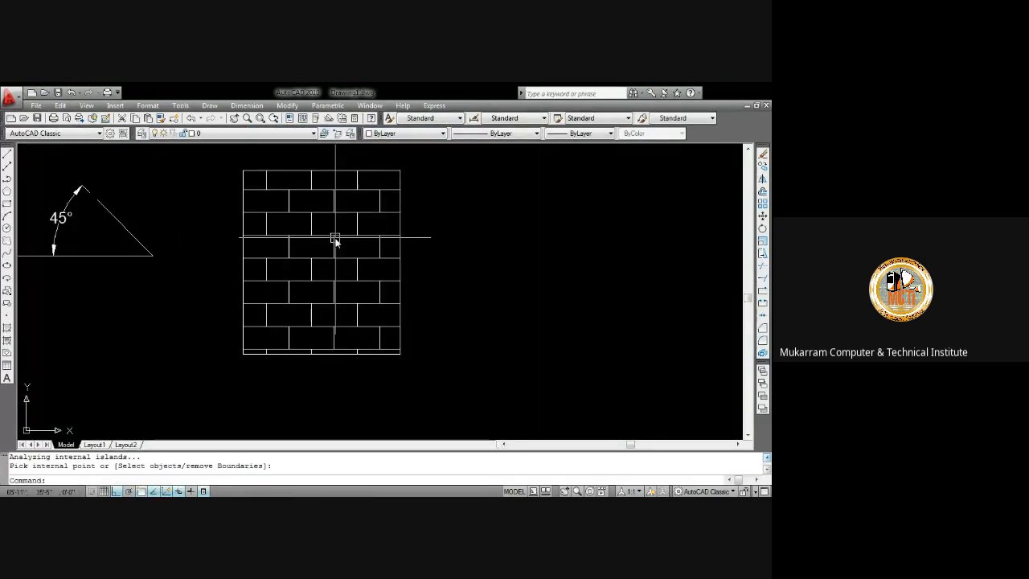
scroll(335, 238, "down", 3)
scroll(335, 239, "down", 1)
scroll(335, 241, "up", 2)
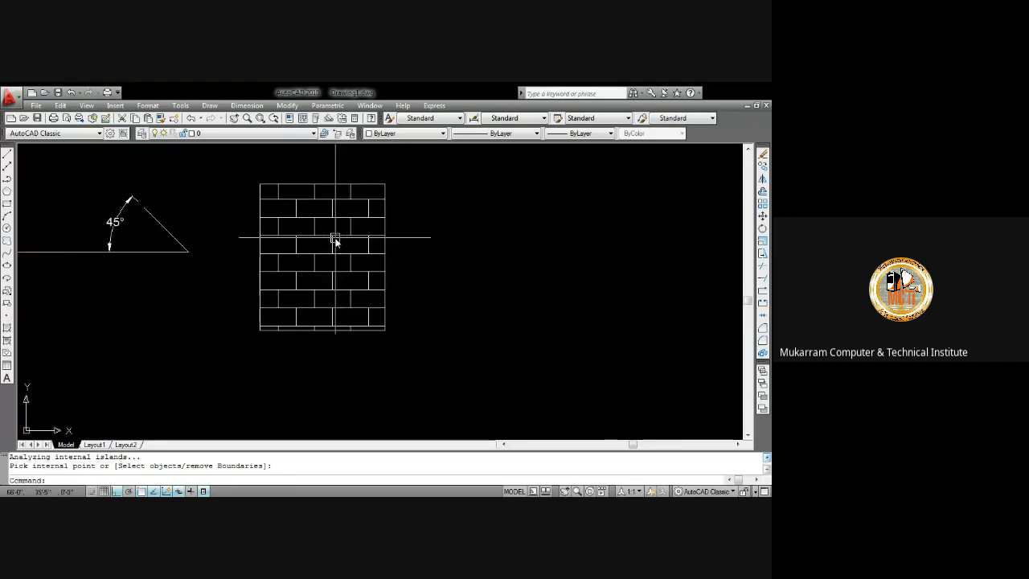
scroll(334, 249, "up", 3)
scroll(334, 252, "down", 3)
scroll(334, 252, "up", 2)
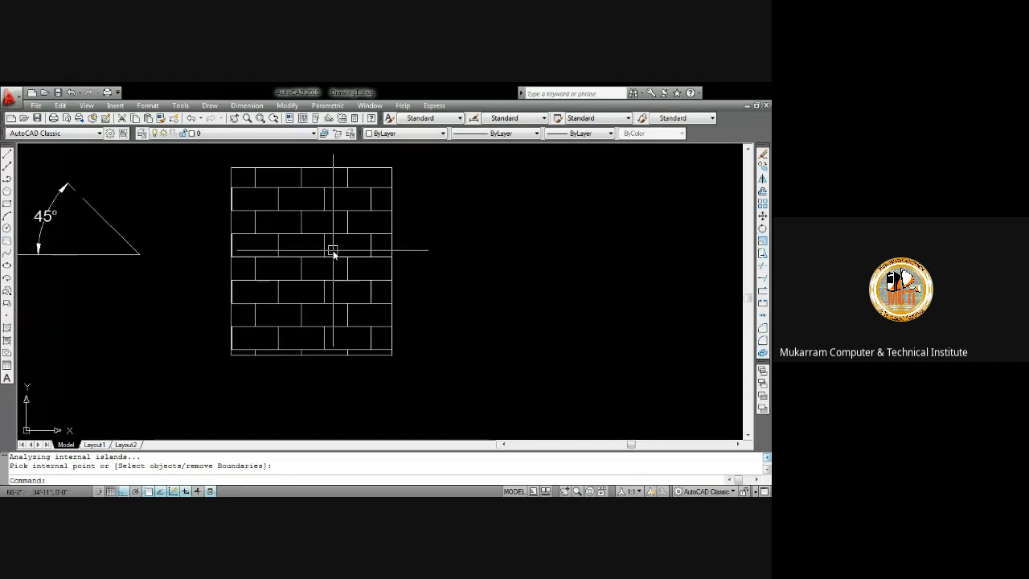
scroll(334, 253, "down", 4)
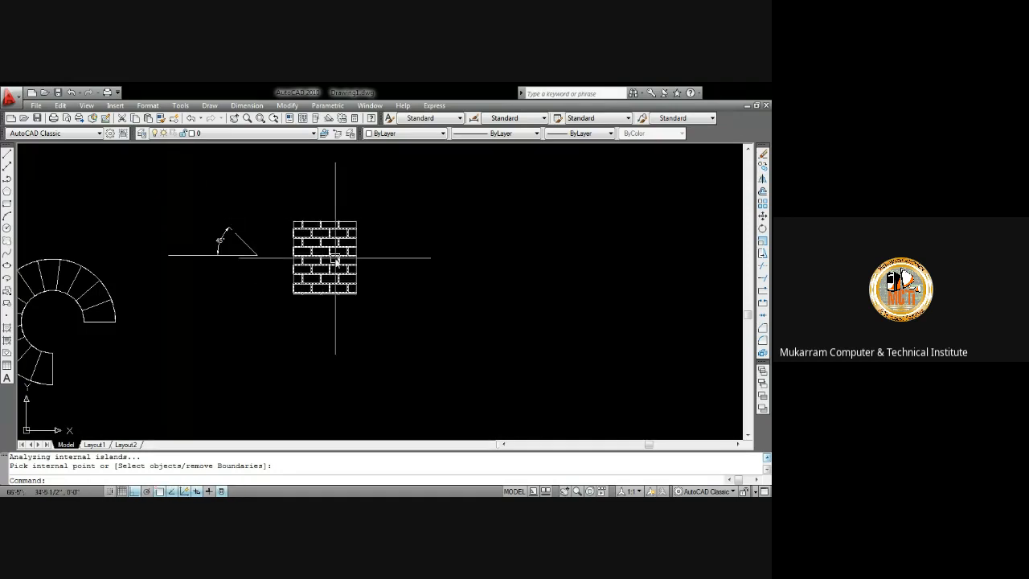
scroll(335, 257, "up", 4)
scroll(335, 261, "down", 5)
scroll(335, 274, "up", 4)
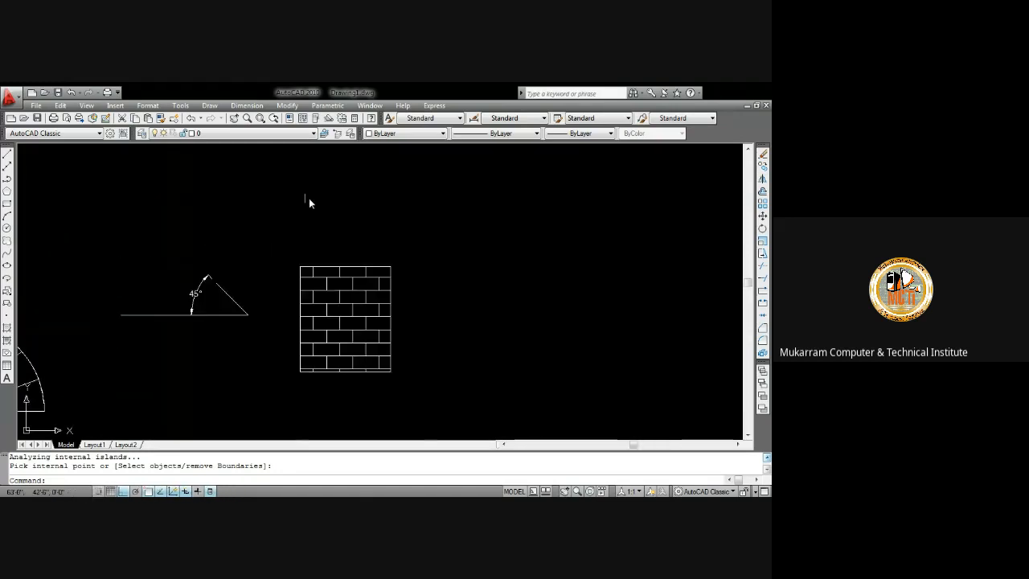
Open the hatch dialog and browse the ANSI, ISO and Other Predefined tabs of the hatch pattern palette
type("h")
key("Return")
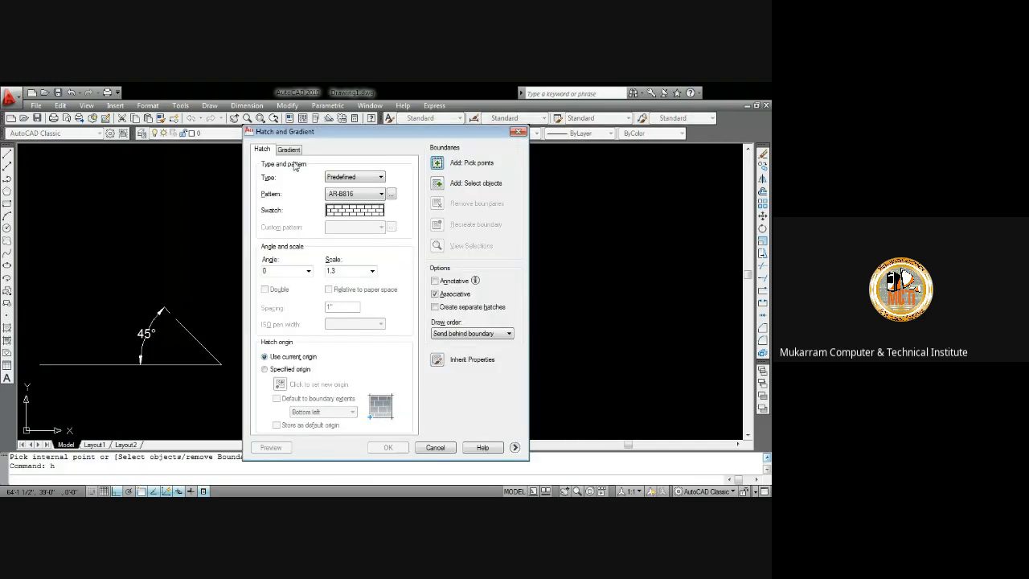
left_click(391, 195)
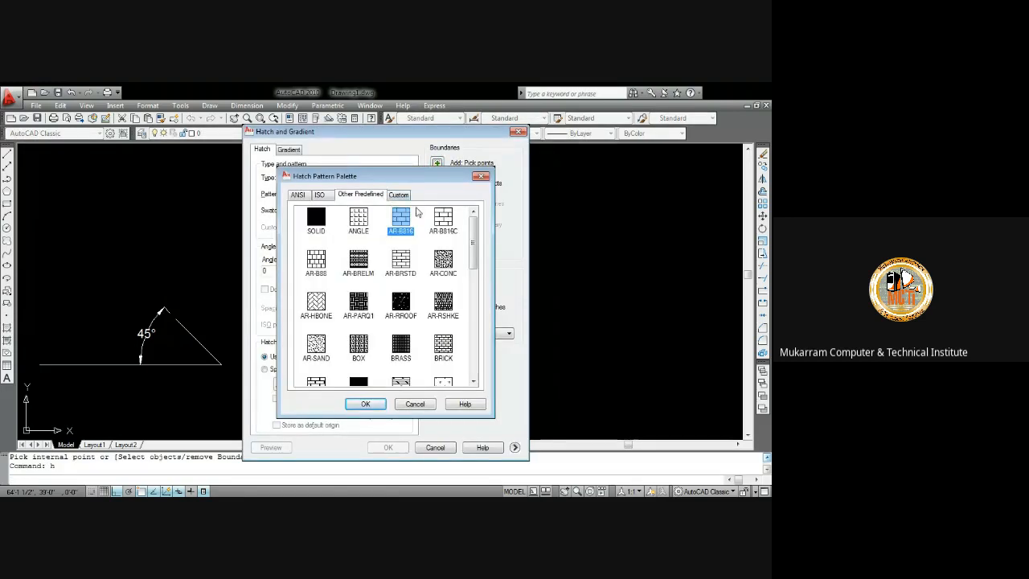
left_click(400, 195)
left_click(361, 195)
left_click(317, 196)
left_click(302, 196)
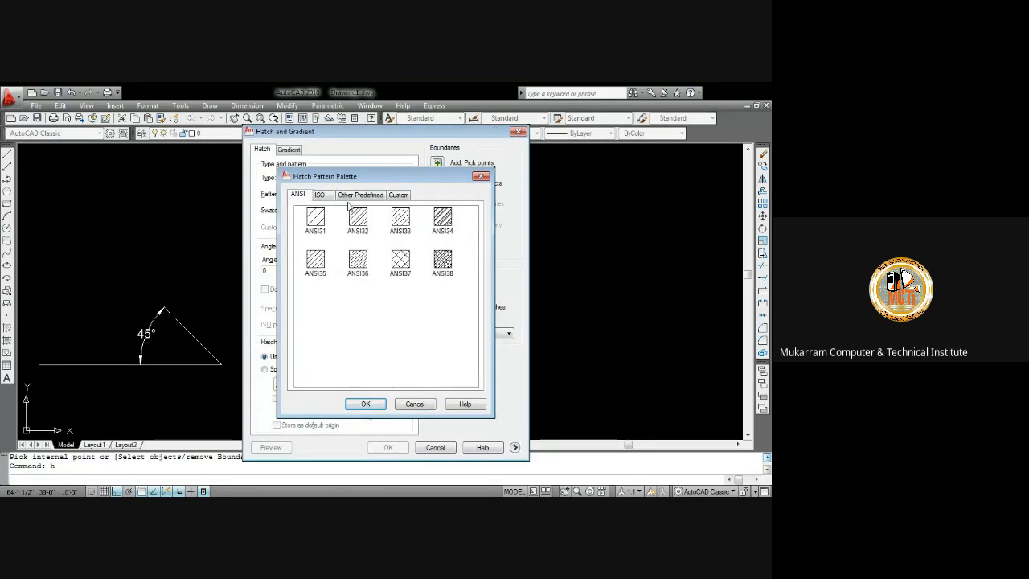
left_click(361, 196)
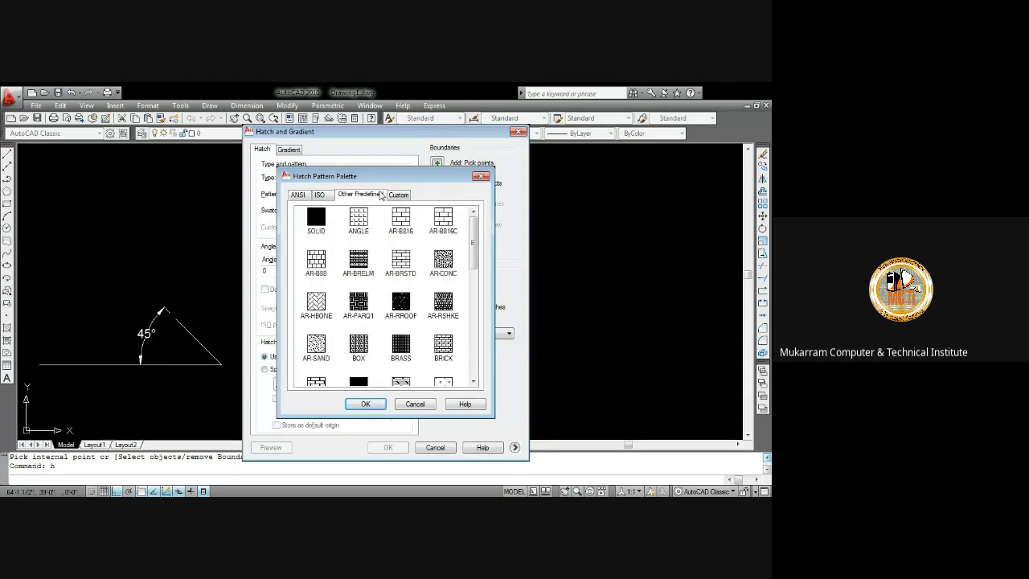
left_click(479, 177)
Set up a one-colour gradient using colour book colour DIC 3, adjust its shade, and choose the second gradient style
left_click(288, 149)
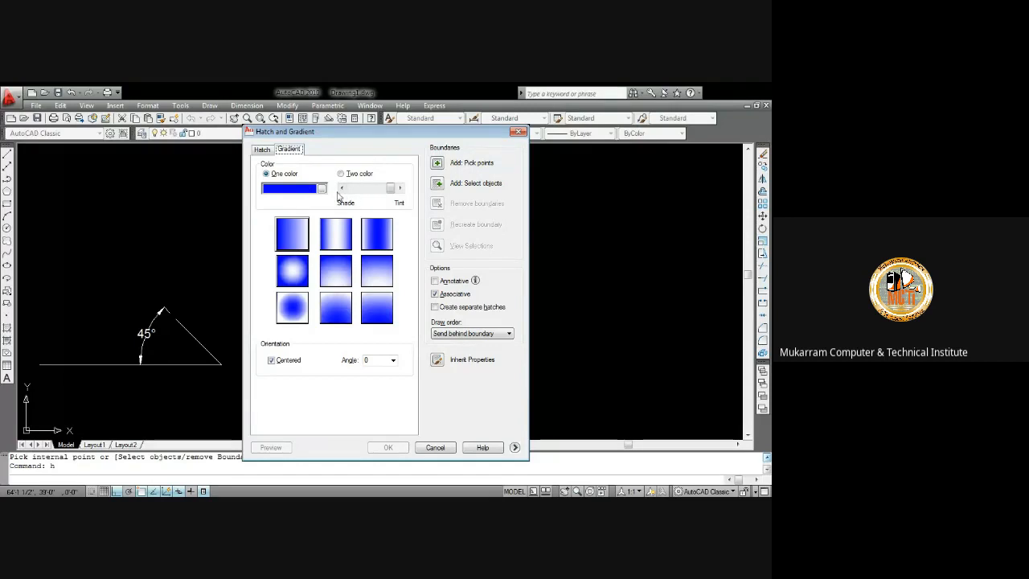
left_click(322, 190)
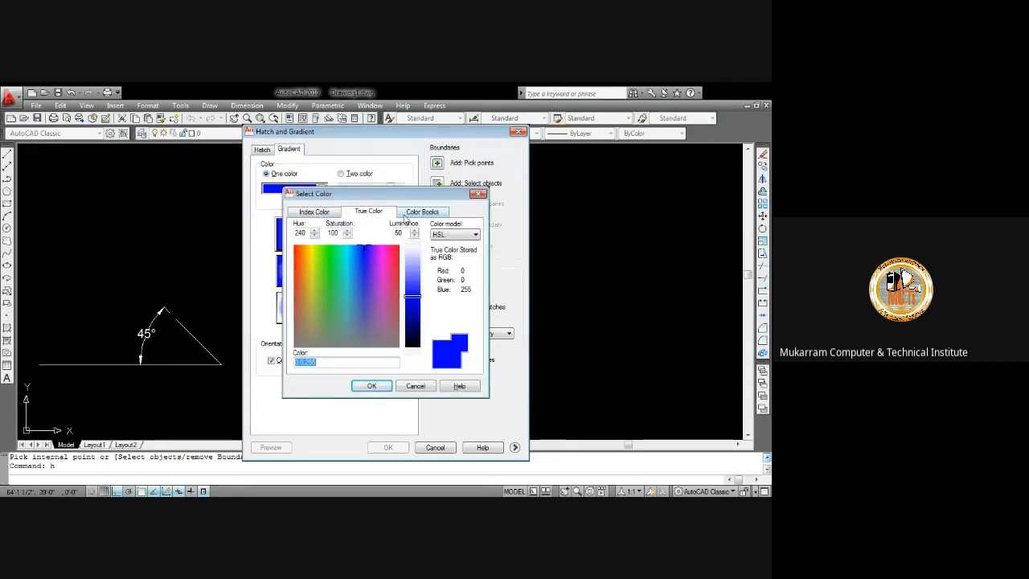
left_click(407, 213)
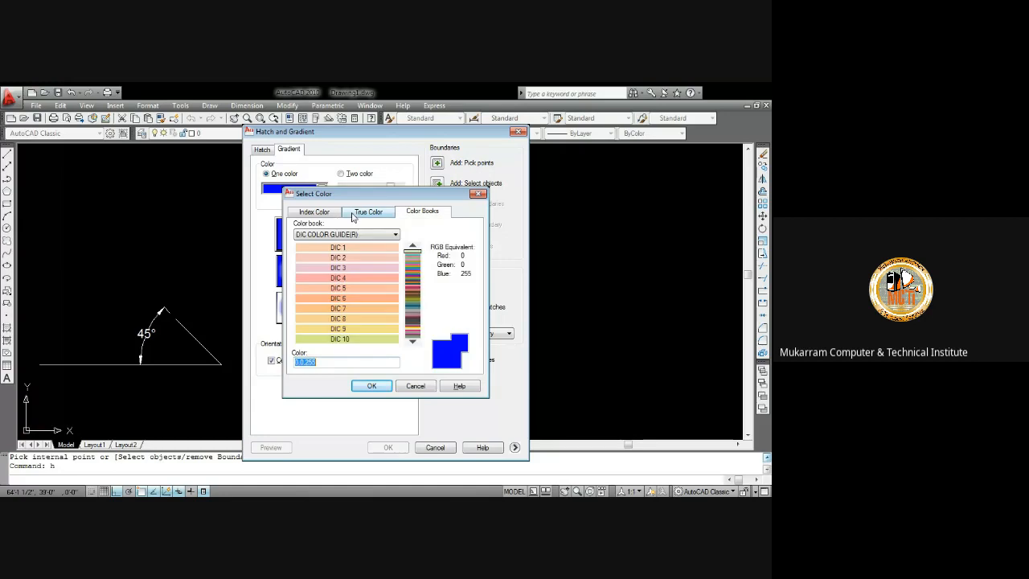
left_click(362, 266)
left_click(372, 385)
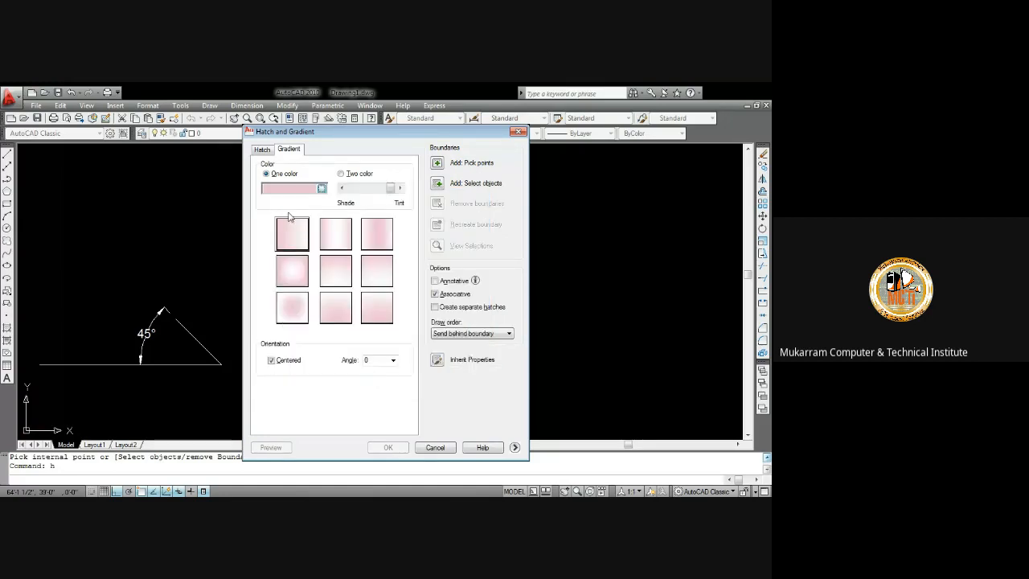
left_click_drag(392, 189, 366, 209)
left_click(340, 236)
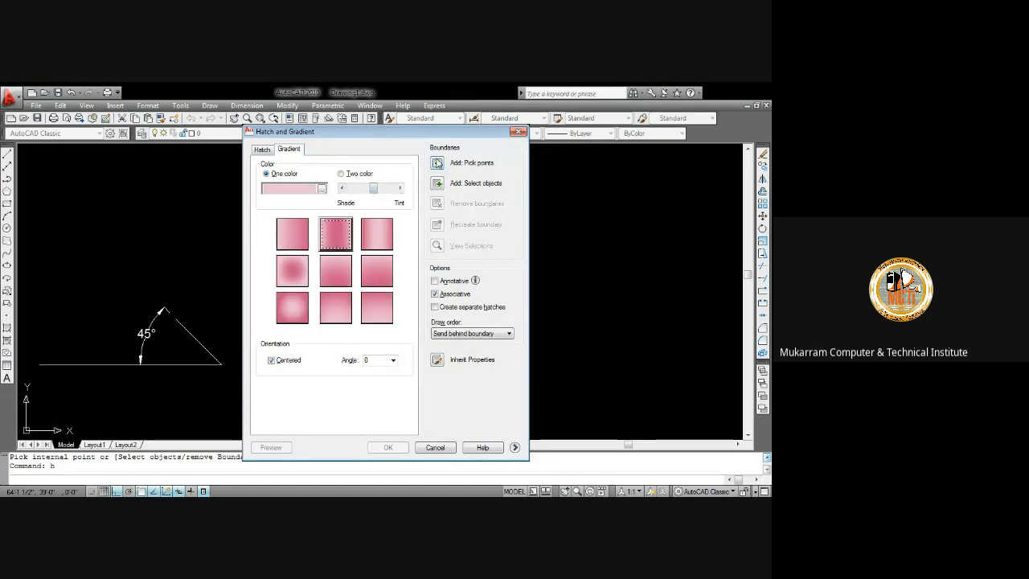
Fill the rectangle with the gradient by picking an internal point, and undo the fill
left_click(437, 162)
middle_click_drag(346, 319, 352, 232)
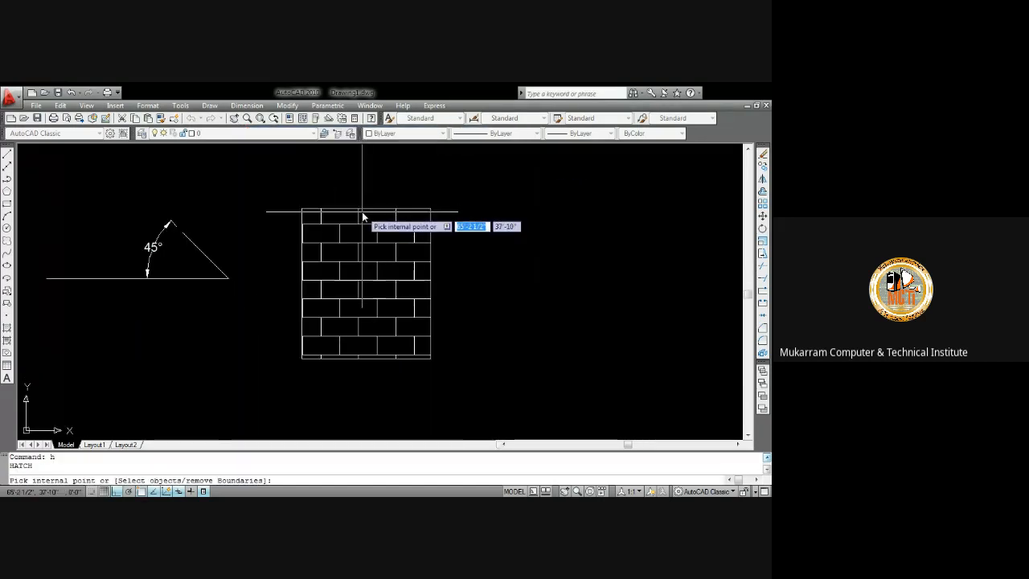
left_click(362, 241)
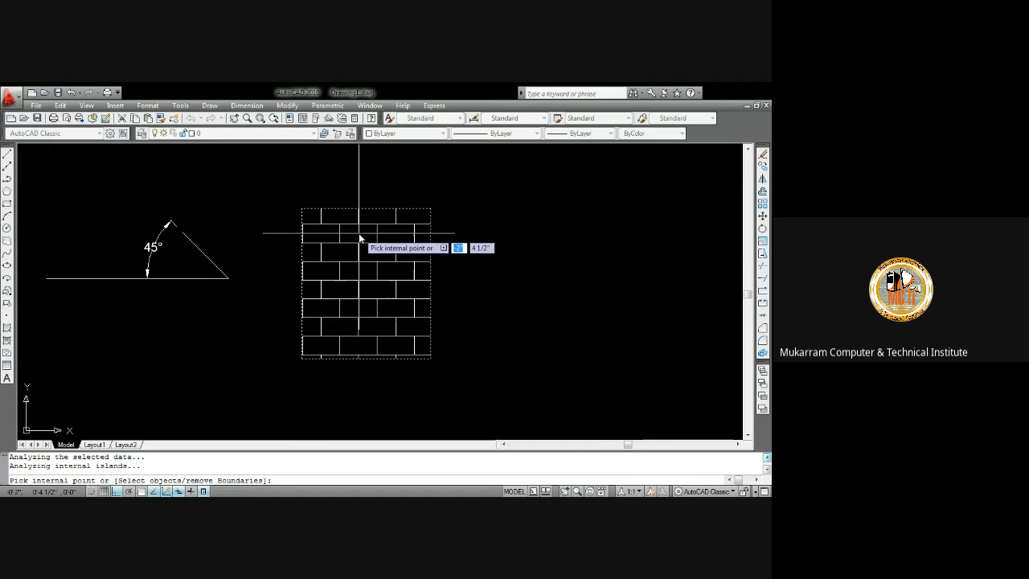
key("Return")
key("Return")
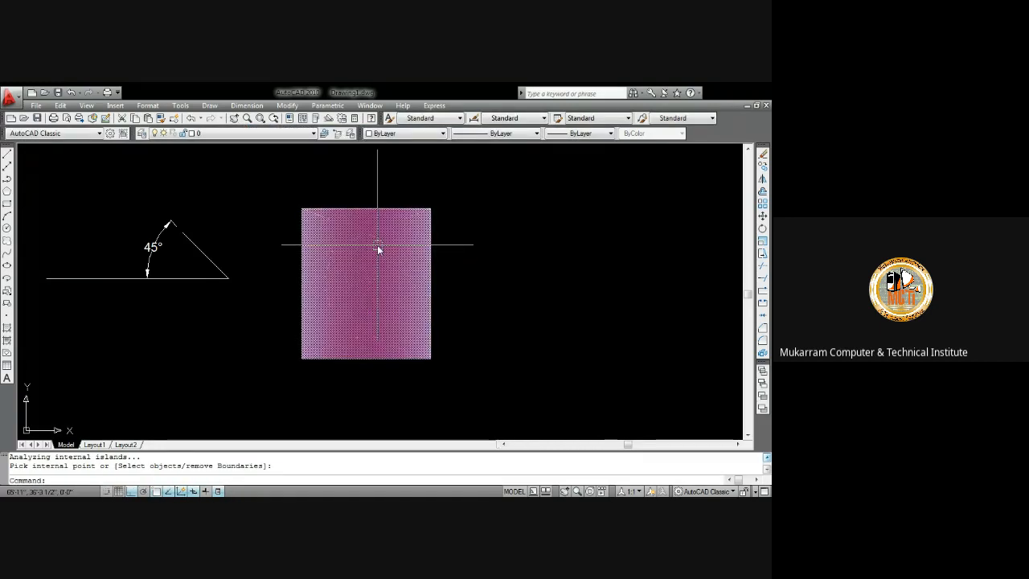
key("ctrl+z")
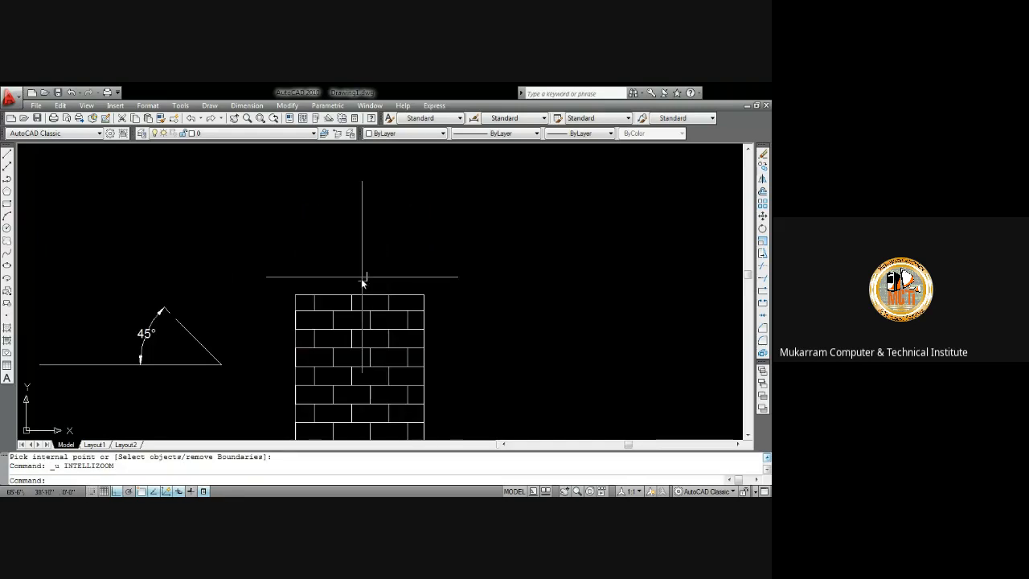
Explode the rectangle's polyline boundary
left_click(339, 294)
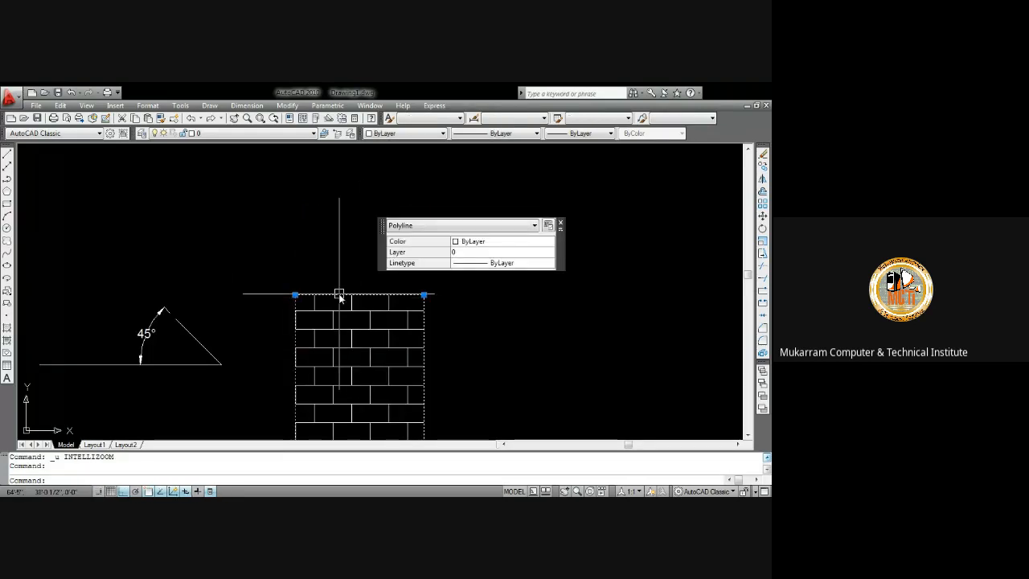
type("x")
key("Return")
scroll(357, 241, "down", 3)
scroll(329, 241, "up", 3)
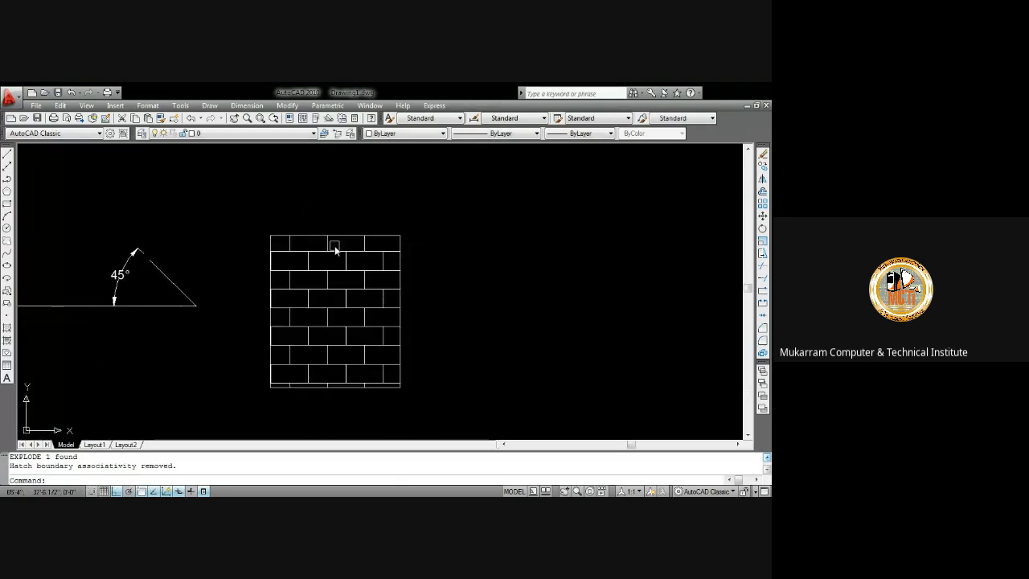
type("gd")
key("Return")
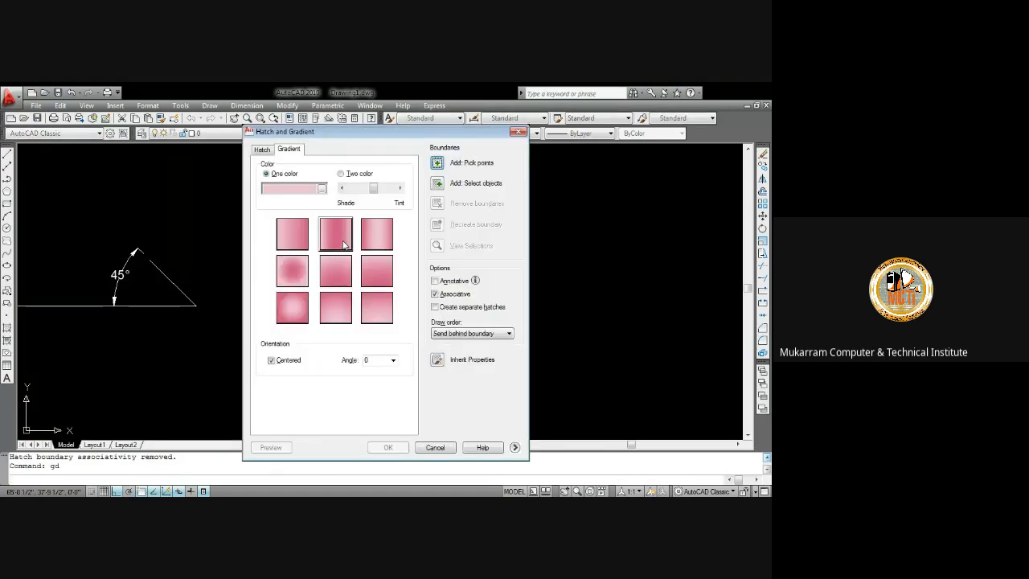
left_click(306, 239)
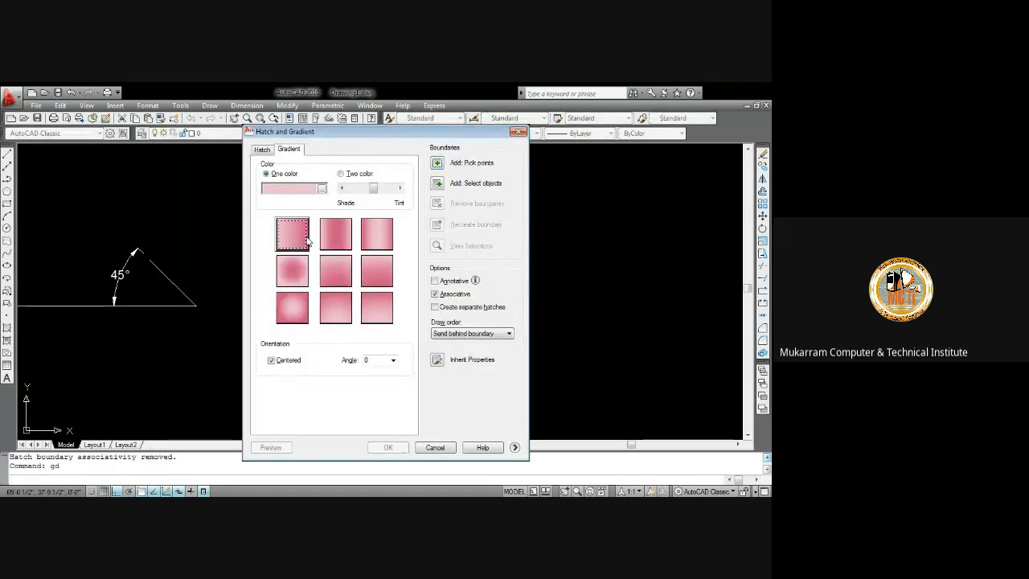
left_click(436, 163)
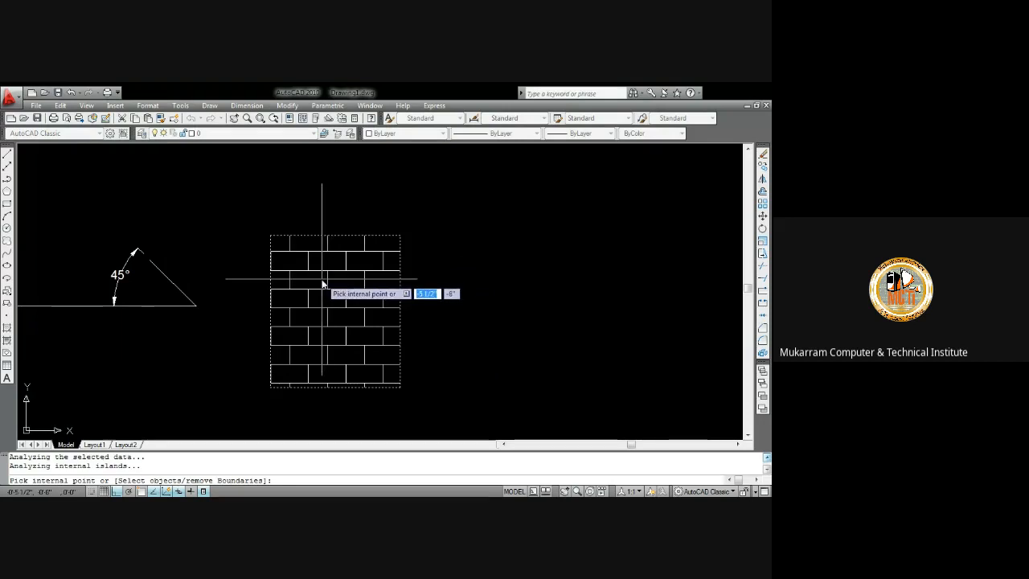
key("Escape")
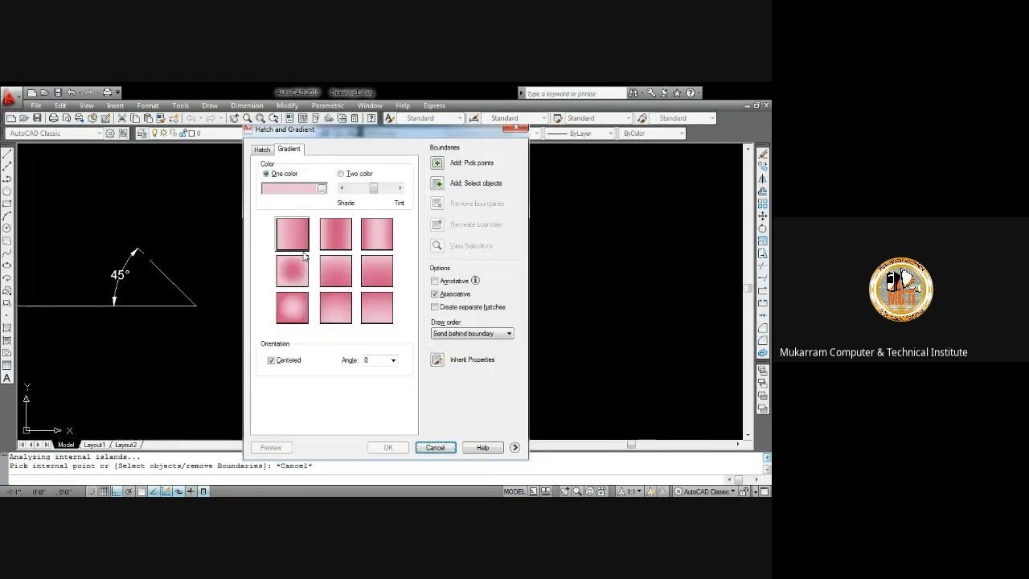
key("Escape")
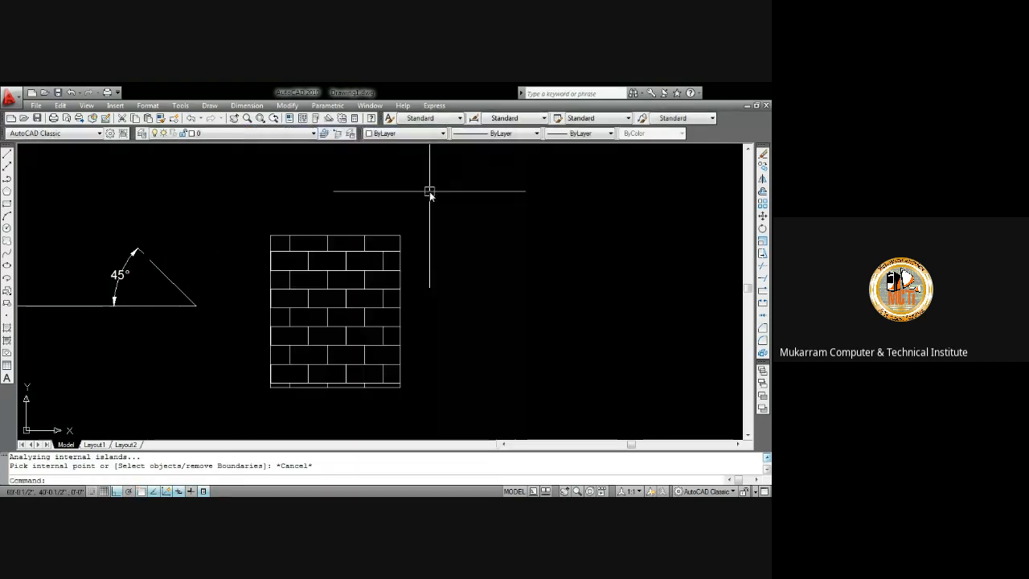
Draw a small circle on the top row of bricks and delete it
left_click(345, 257)
type("c")
key("Return")
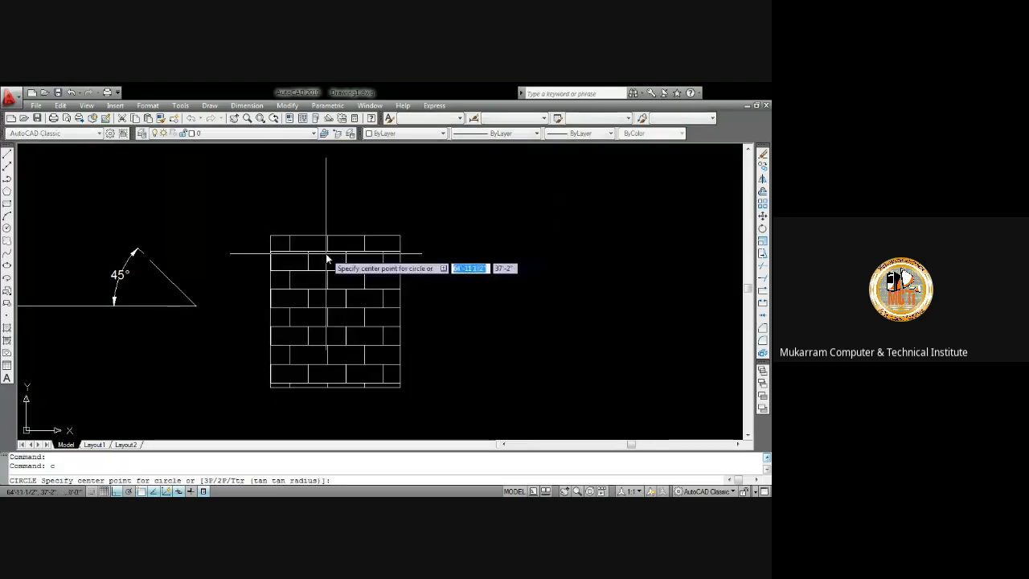
left_click(319, 245)
left_click(326, 255)
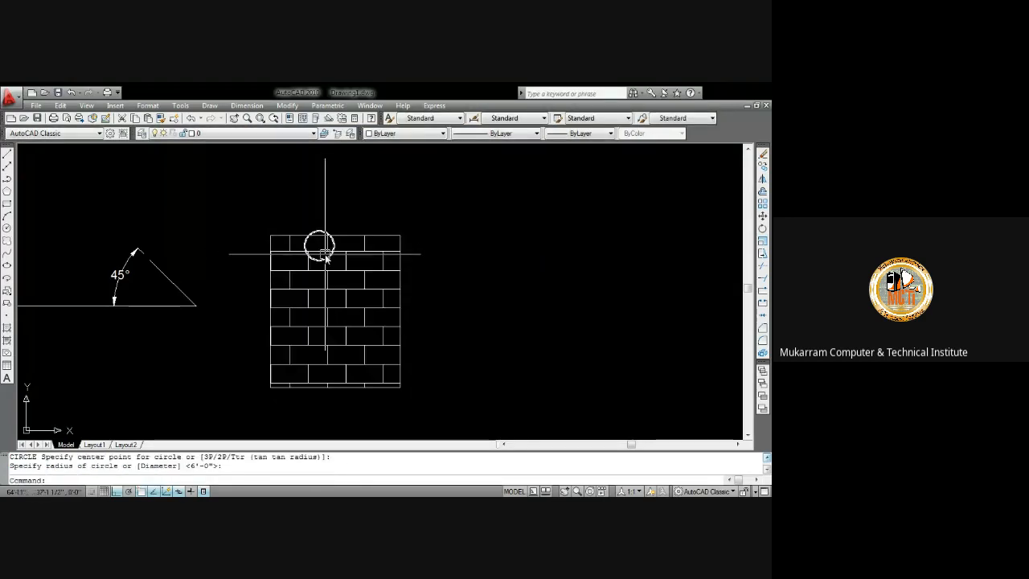
left_click(325, 255)
key("Delete")
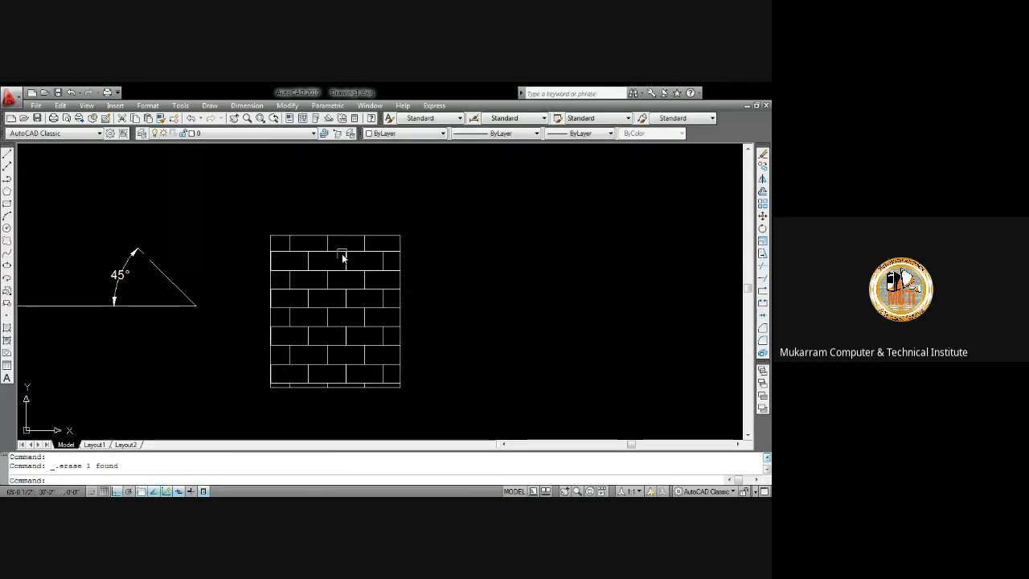
Explode the brick hatch into separate lines
scroll(342, 253, "up", 5)
left_click(336, 248)
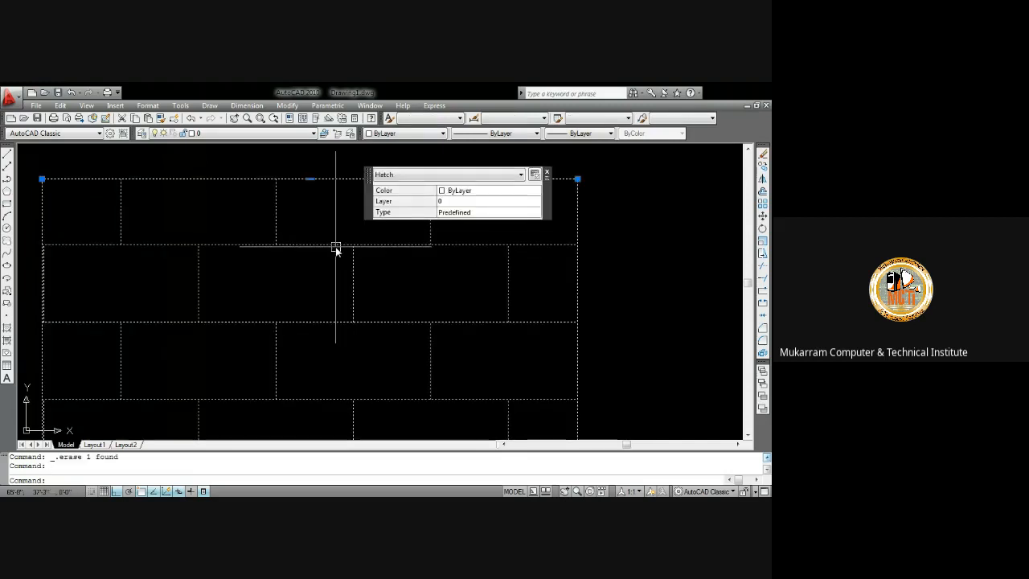
type("x")
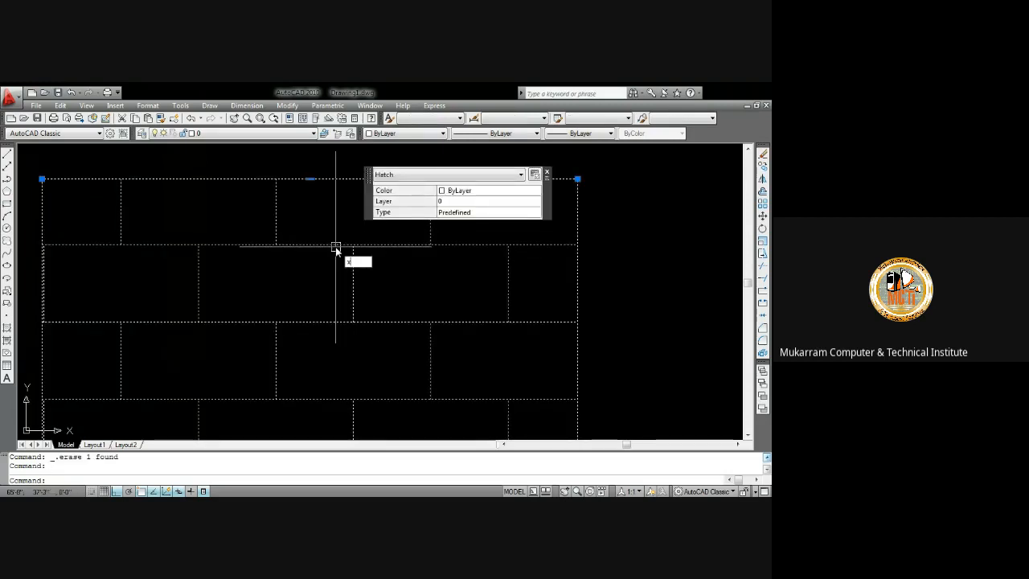
key("Return")
left_click(327, 244)
key("Escape")
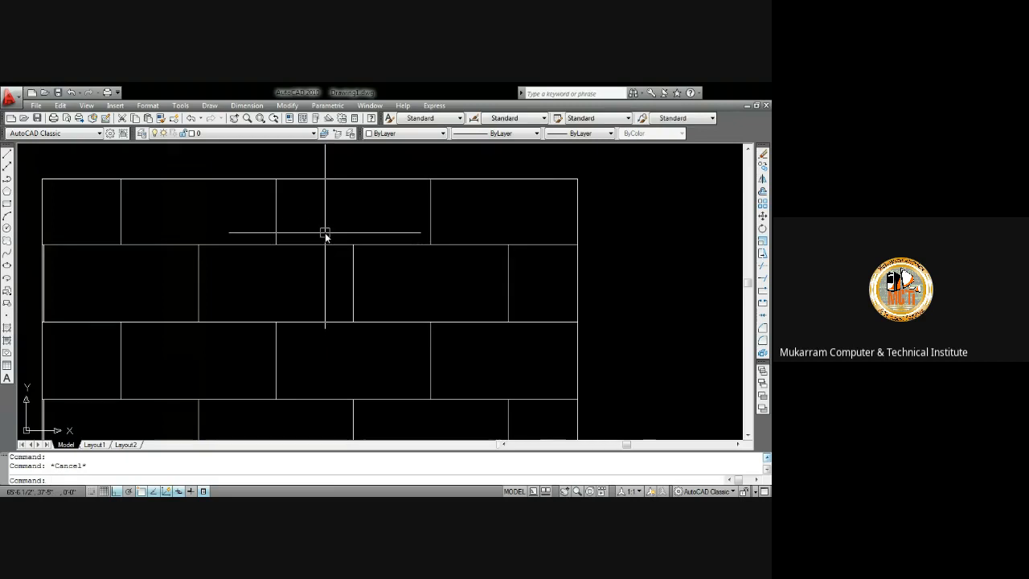
Fill three individual bricks with the pink gradient by picking points inside them
scroll(326, 241, "down", 5)
scroll(280, 253, "up", 3)
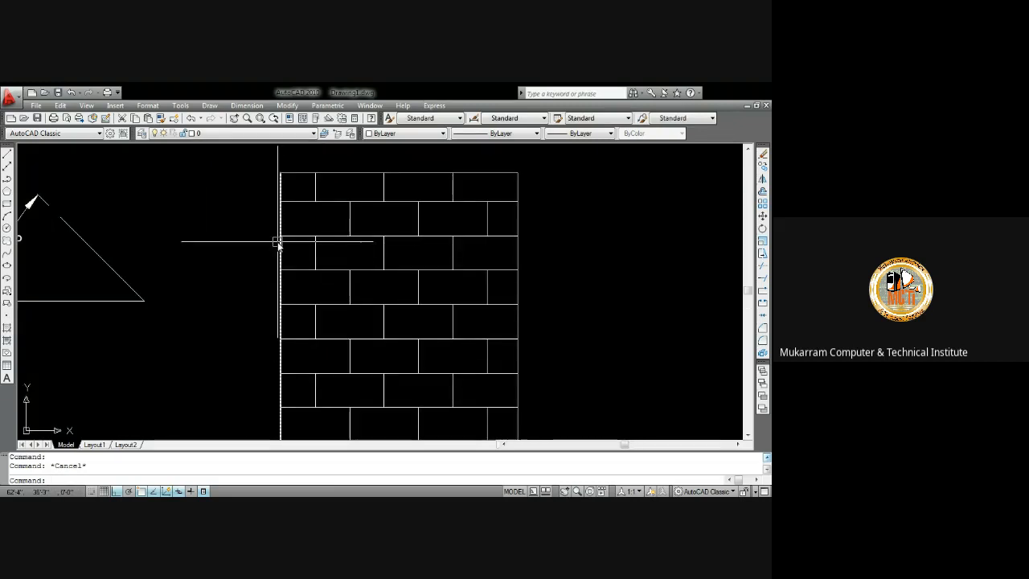
scroll(278, 243, "down", 6)
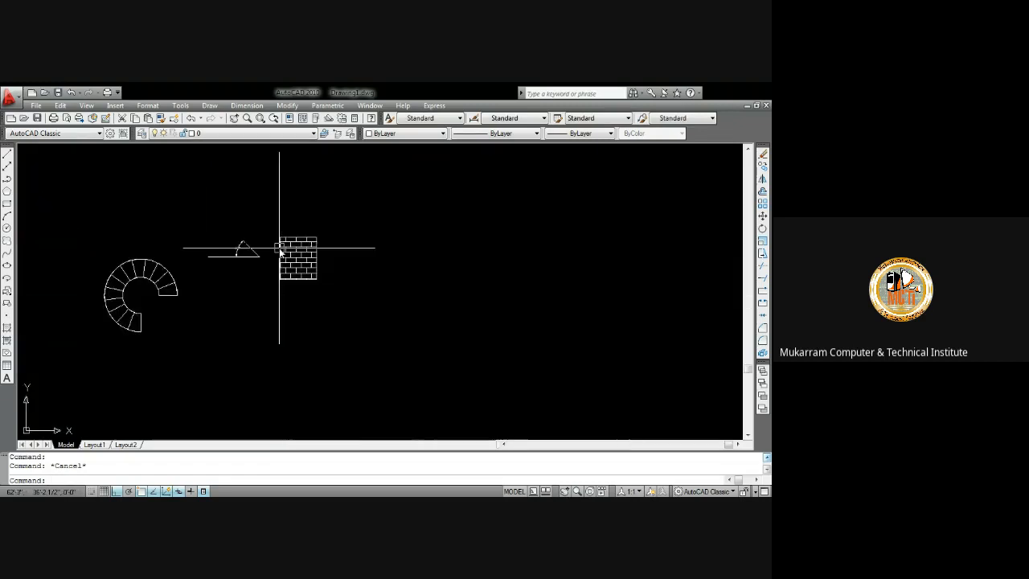
scroll(306, 249, "up", 5)
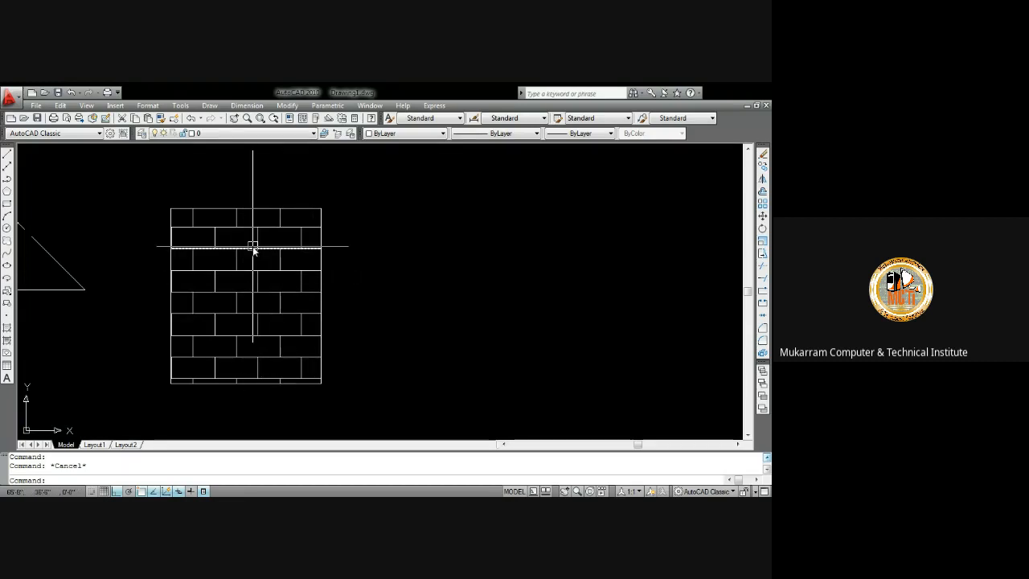
type("gd")
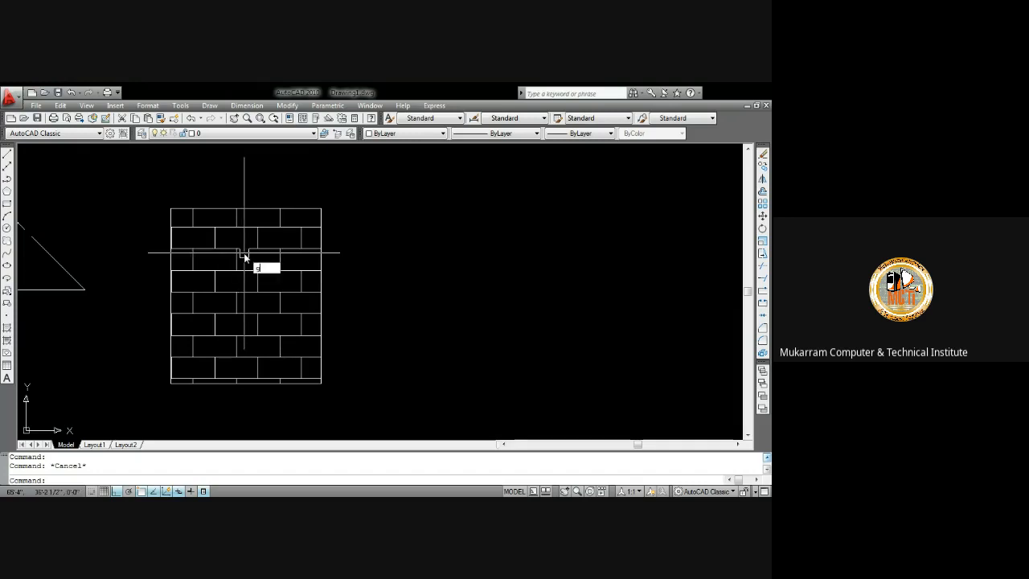
key("Return")
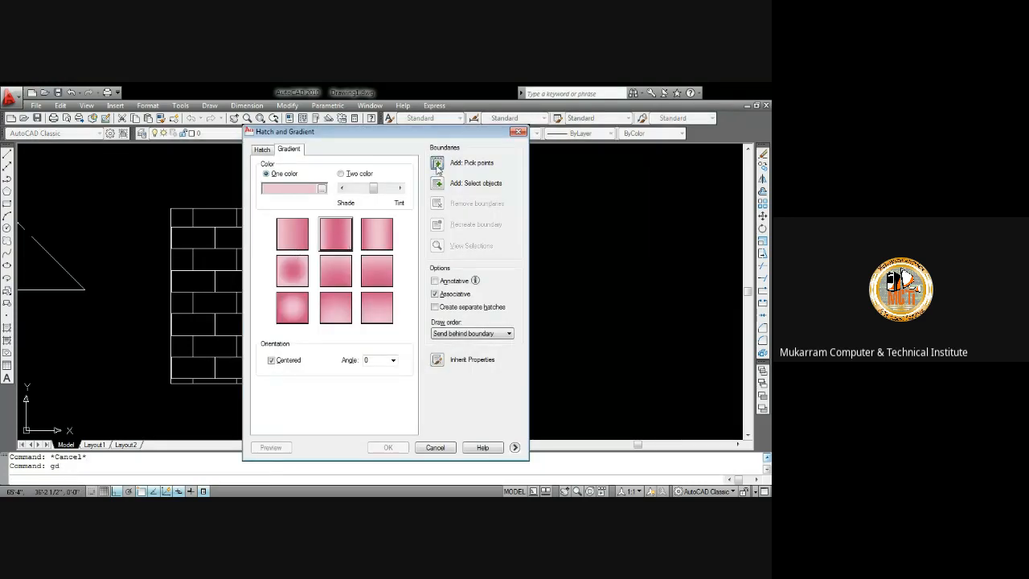
left_click(437, 163)
left_click(246, 259)
left_click(217, 304)
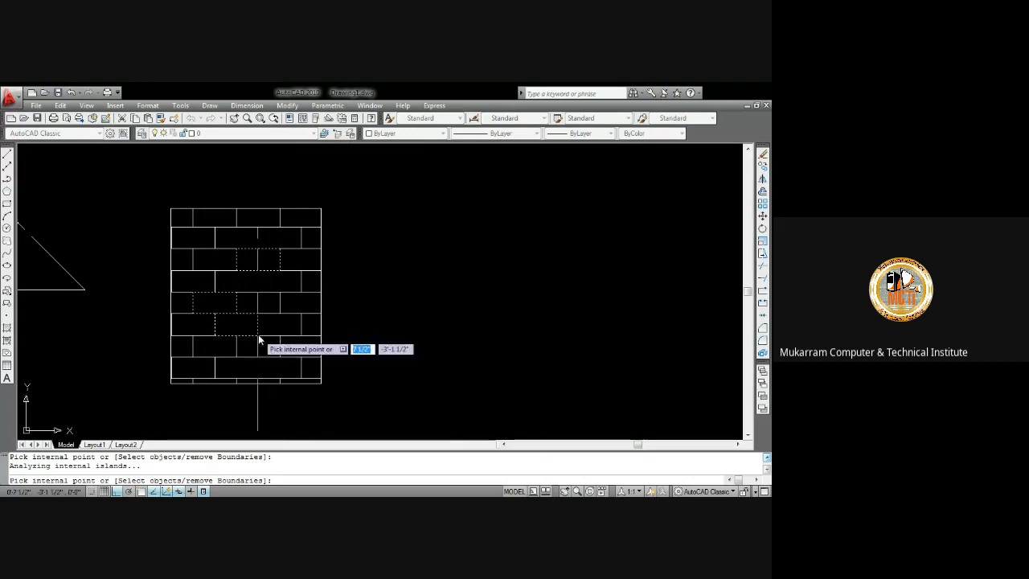
key("Return")
left_click(391, 445)
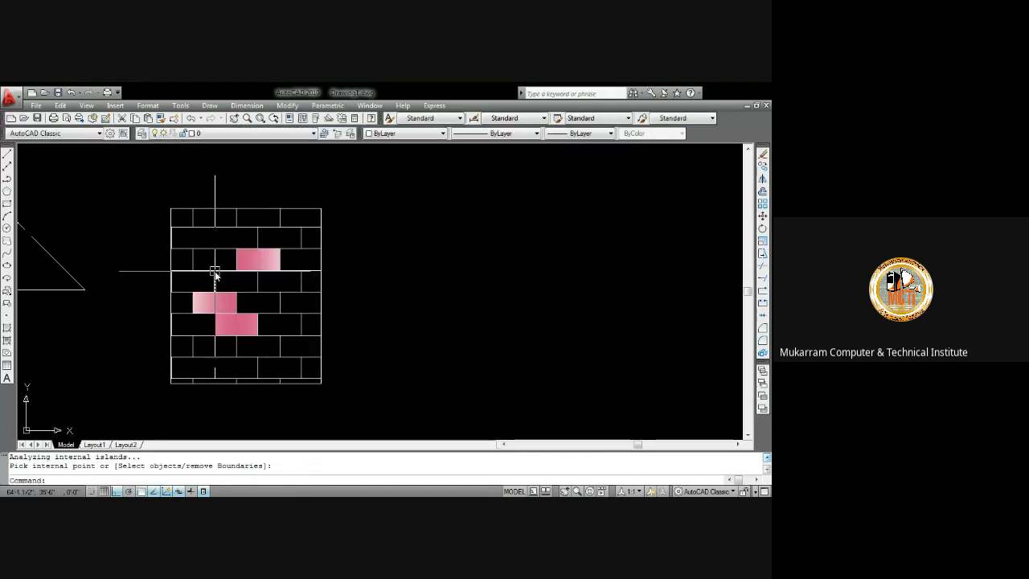
Reopen the gradient fill and change its single colour to red from the index colour palette
key("Return")
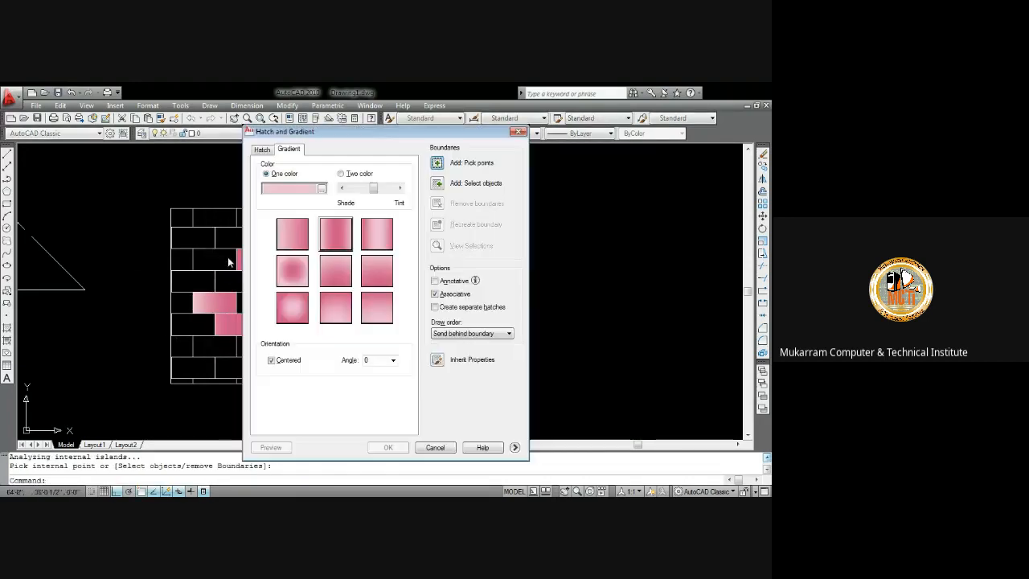
left_click(321, 188)
left_click(314, 211)
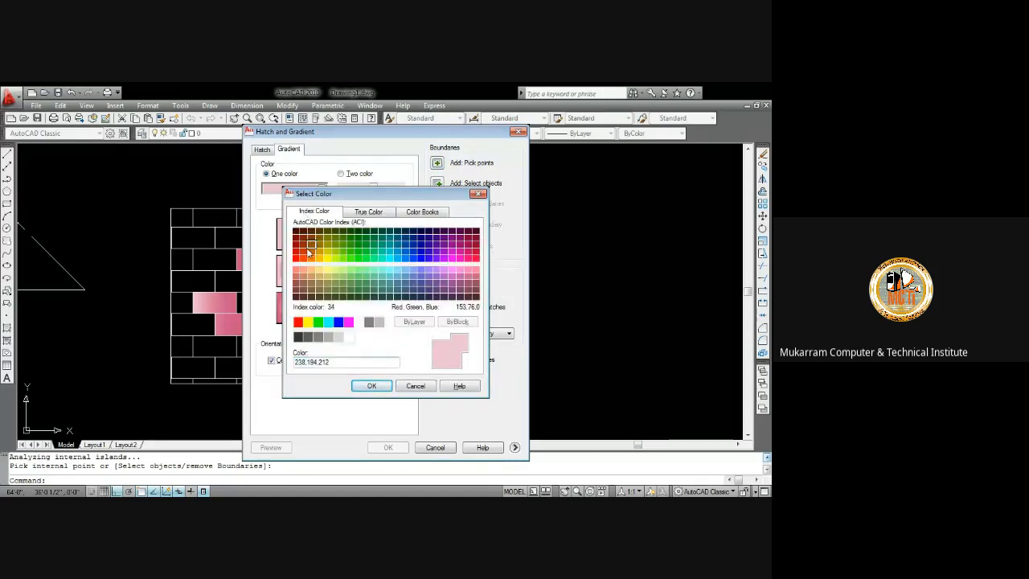
left_click(297, 256)
left_click(372, 386)
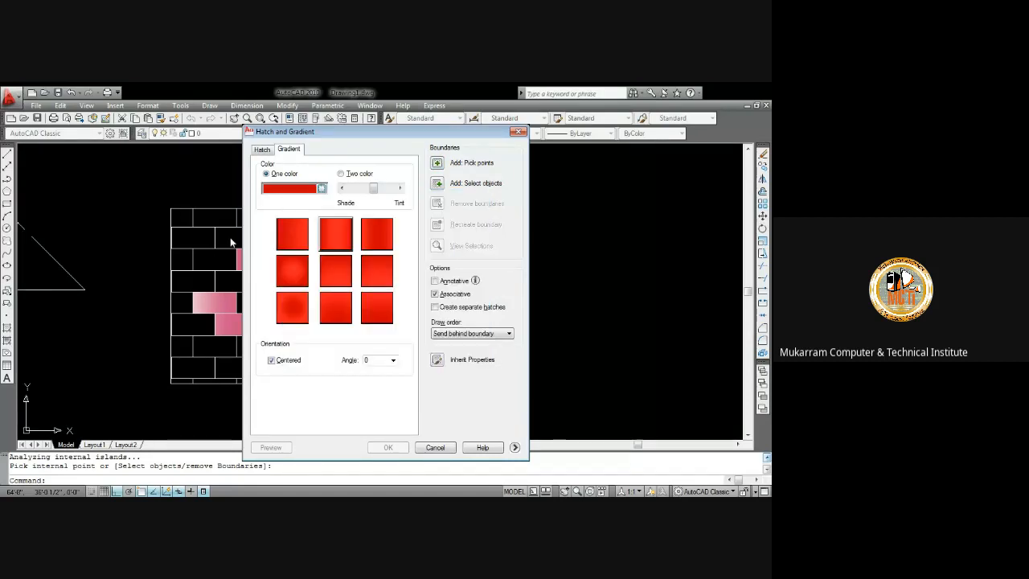
Fill several more bricks with the red gradient by picking points inside them
left_click(438, 164)
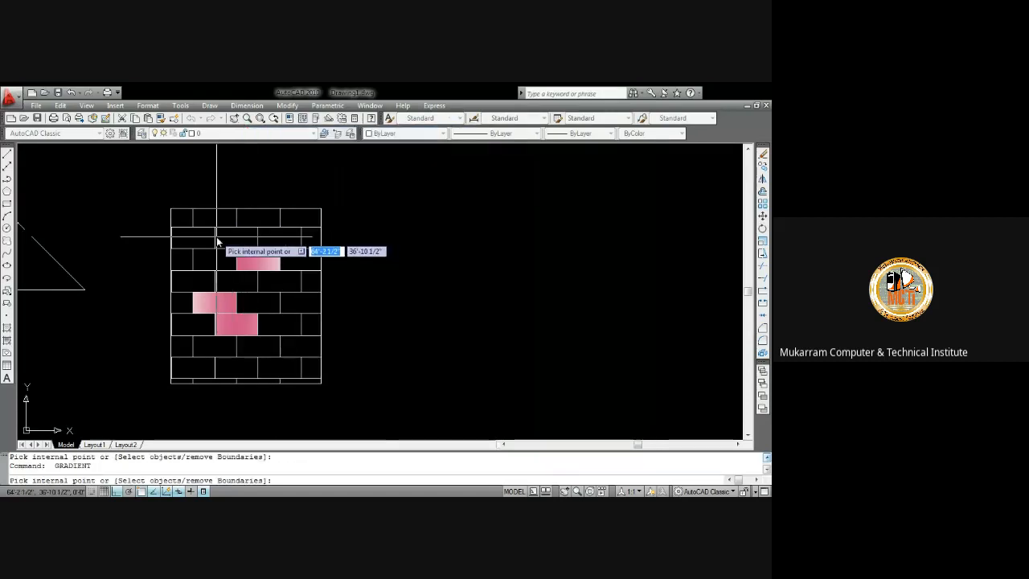
left_click(210, 235)
left_click(248, 216)
left_click(294, 278)
left_click(291, 302)
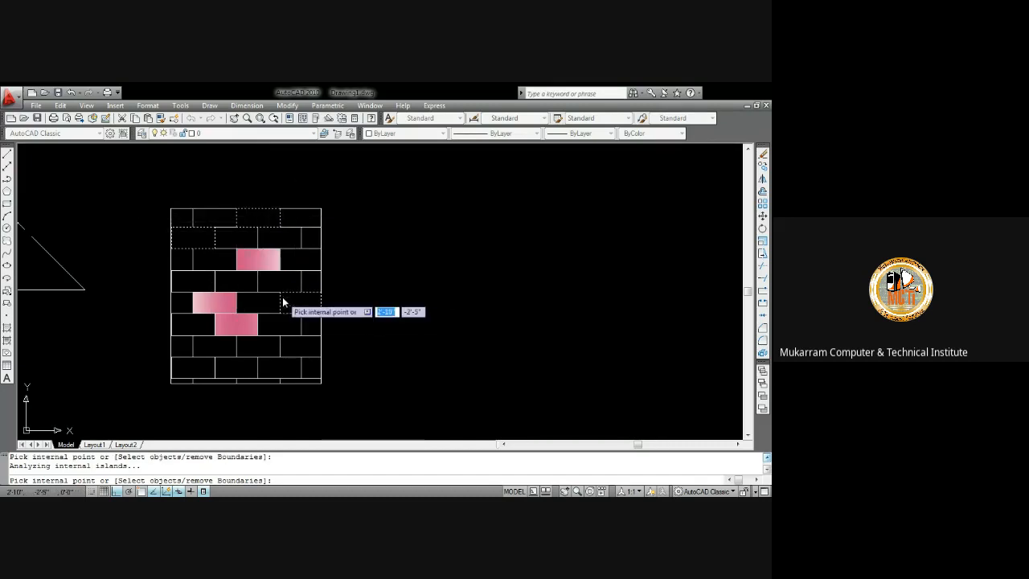
left_click(219, 275)
left_click(198, 347)
key("Return")
key("Return")
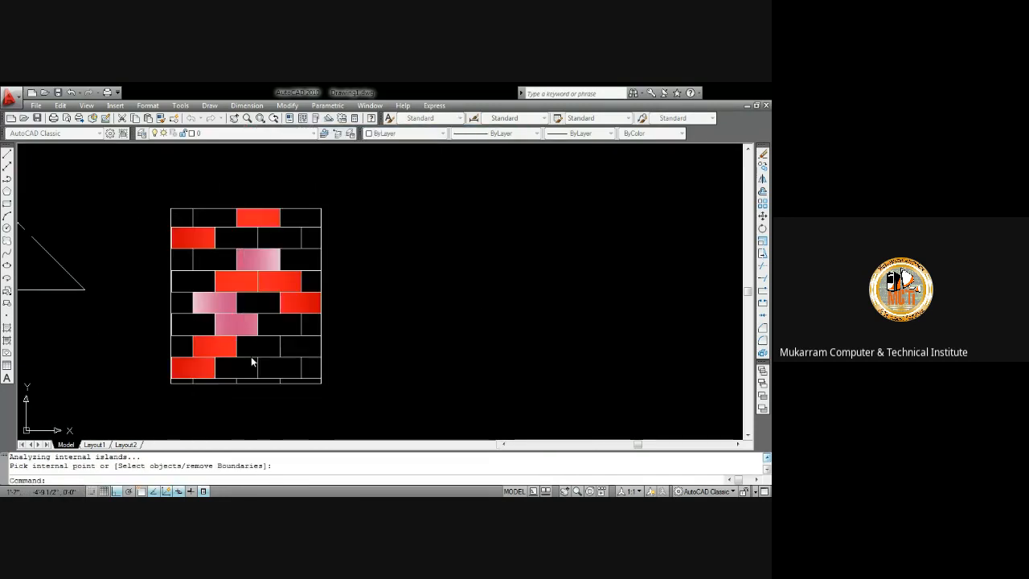
Draw a multiline text box in an empty area and type "bed room"
middle_click_drag(268, 298, 333, 276)
scroll(289, 275, "down", 4)
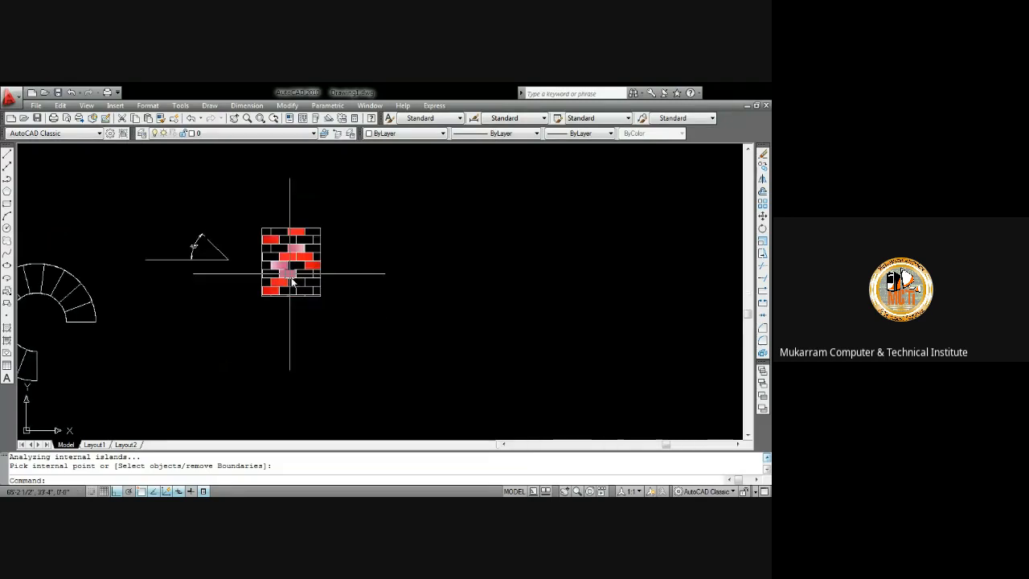
scroll(292, 294, "up", 3)
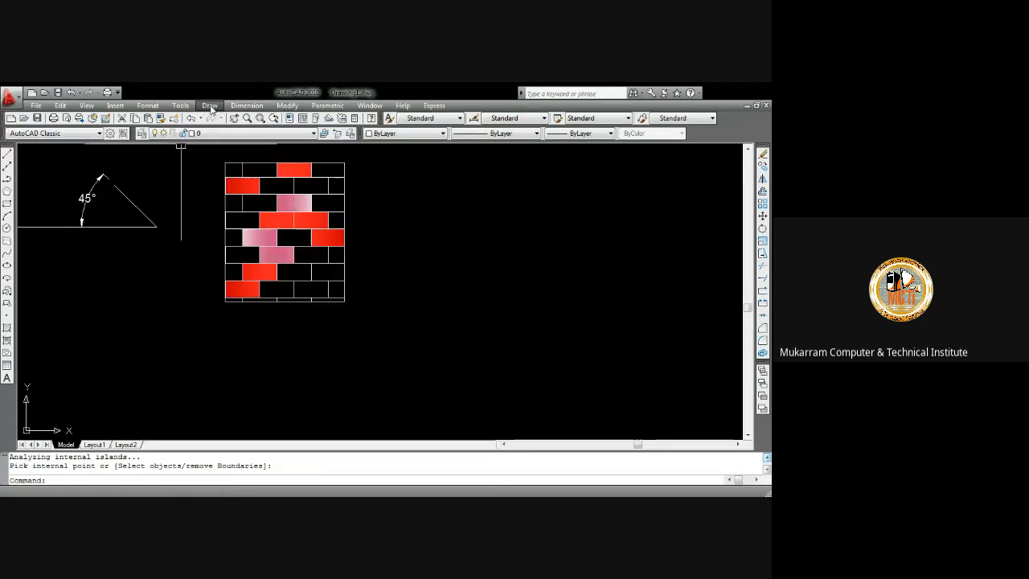
mouse_move(241, 444)
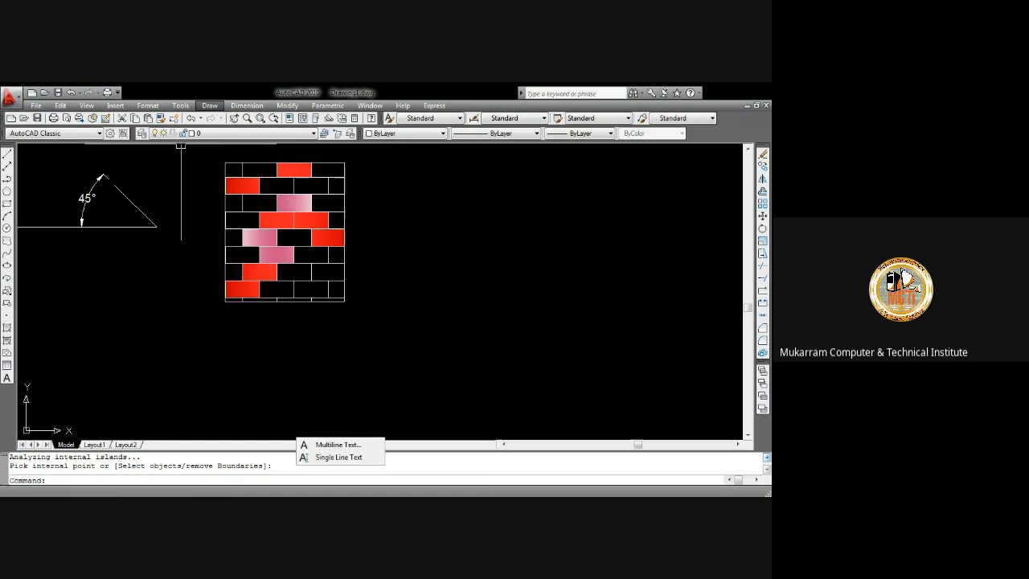
left_click(341, 446)
middle_click_drag(420, 294, 301, 282)
scroll(301, 282, "up", 3)
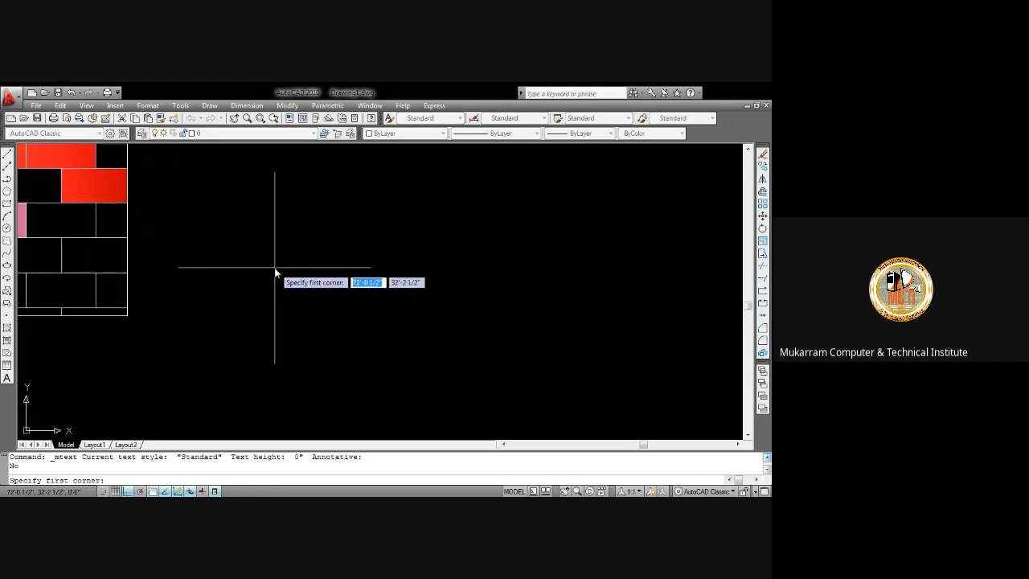
scroll(274, 269, "up", 3)
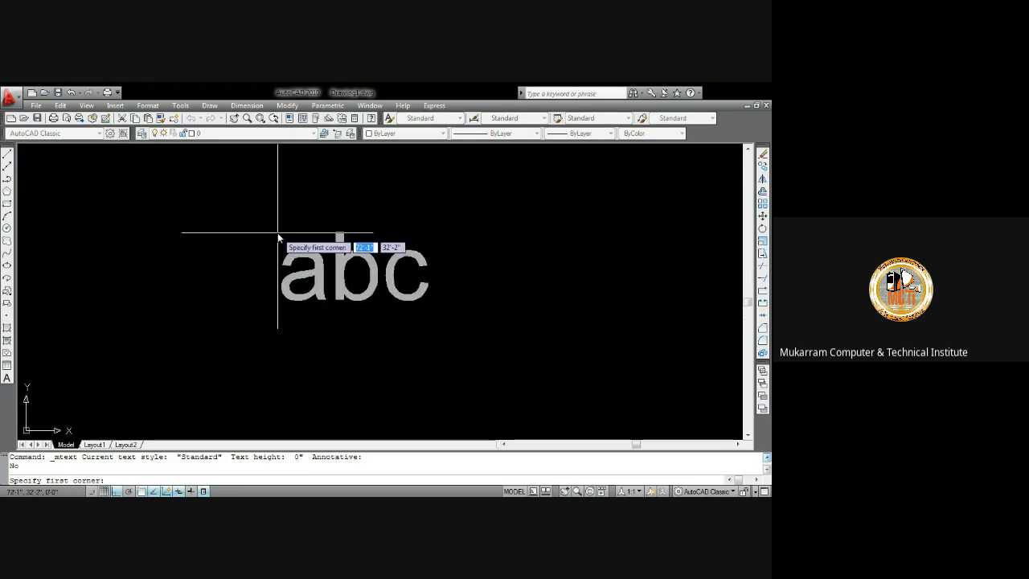
left_click(166, 192)
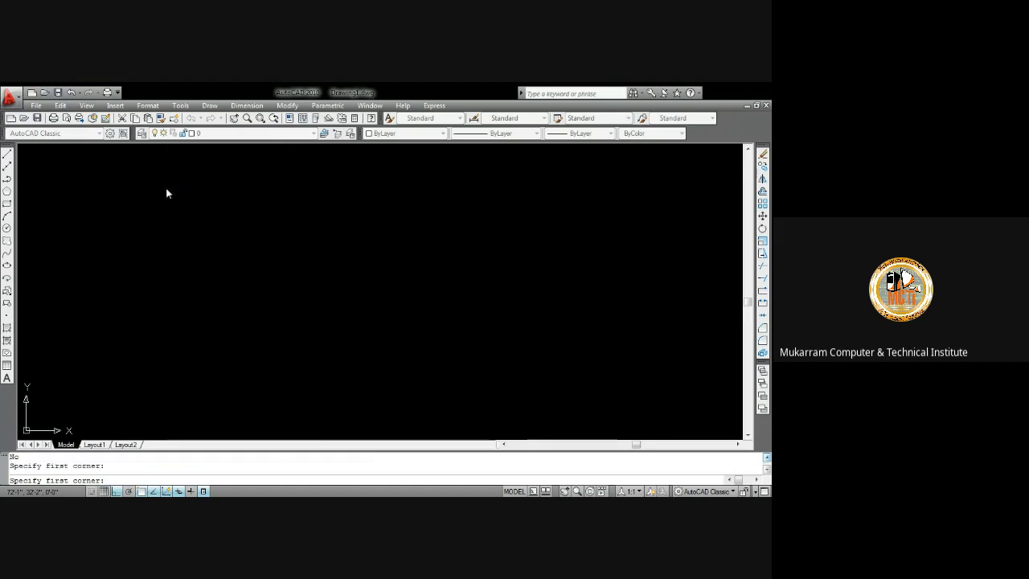
left_click(474, 219)
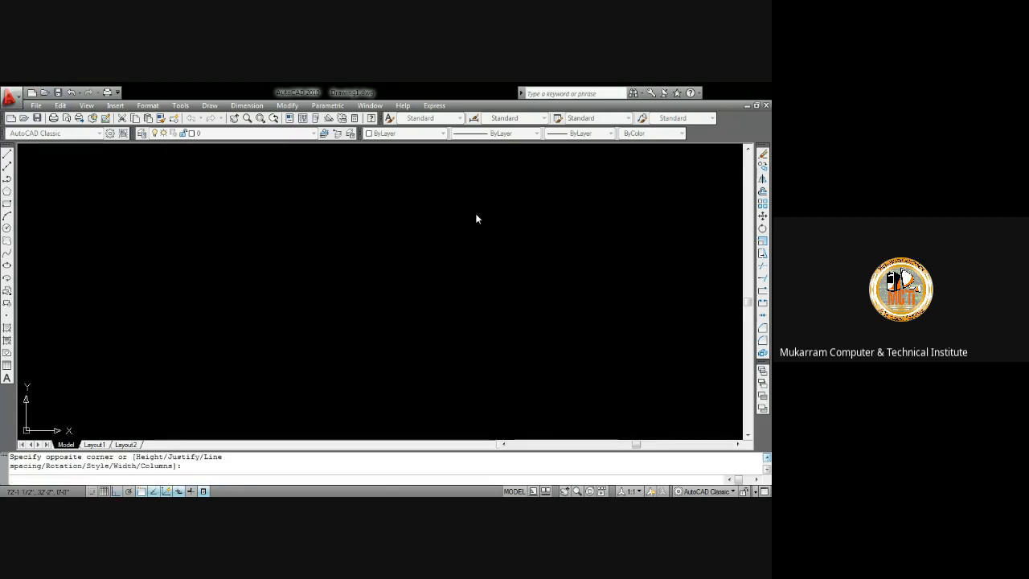
left_click(477, 215)
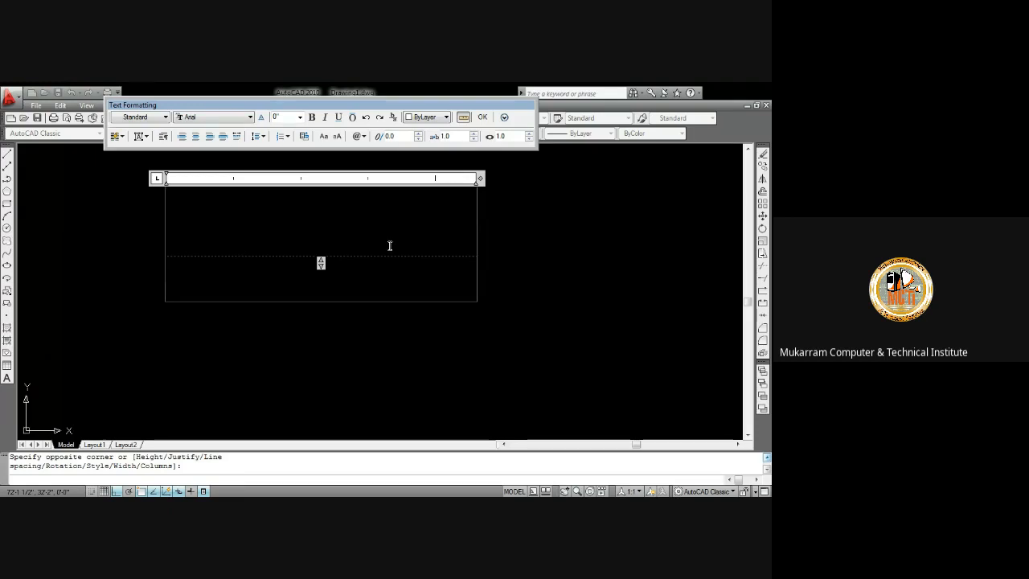
type("bed r")
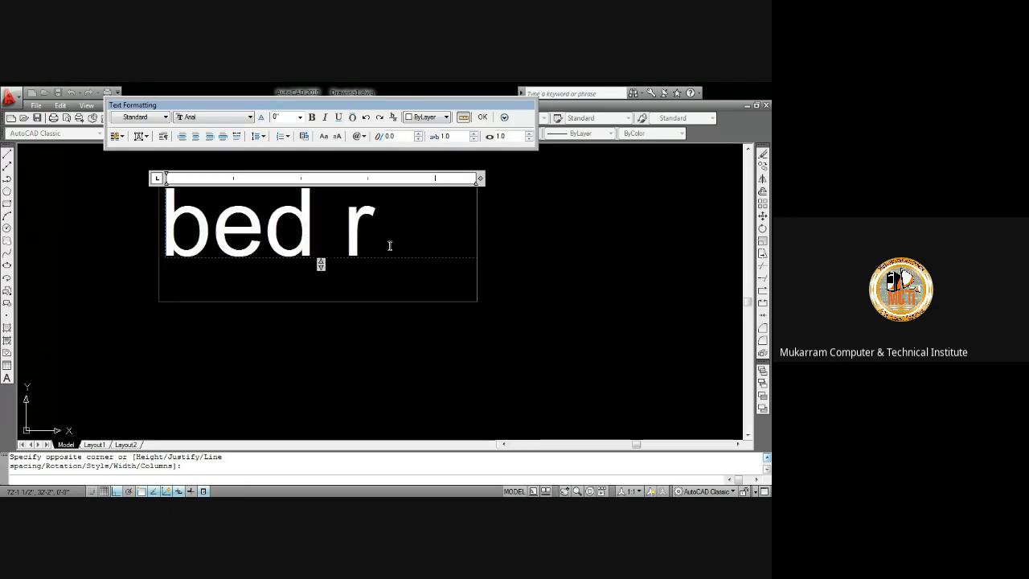
type("oom")
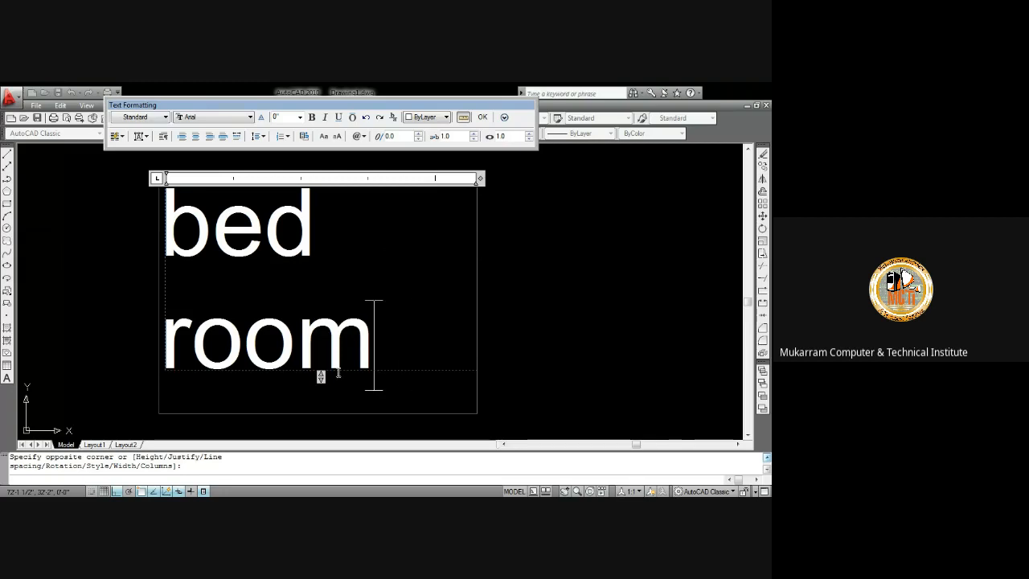
Select all the text and change its font to Verdana
key("ctrl+a")
left_click(393, 351)
left_click_drag(393, 351, 180, 210)
left_click(405, 336)
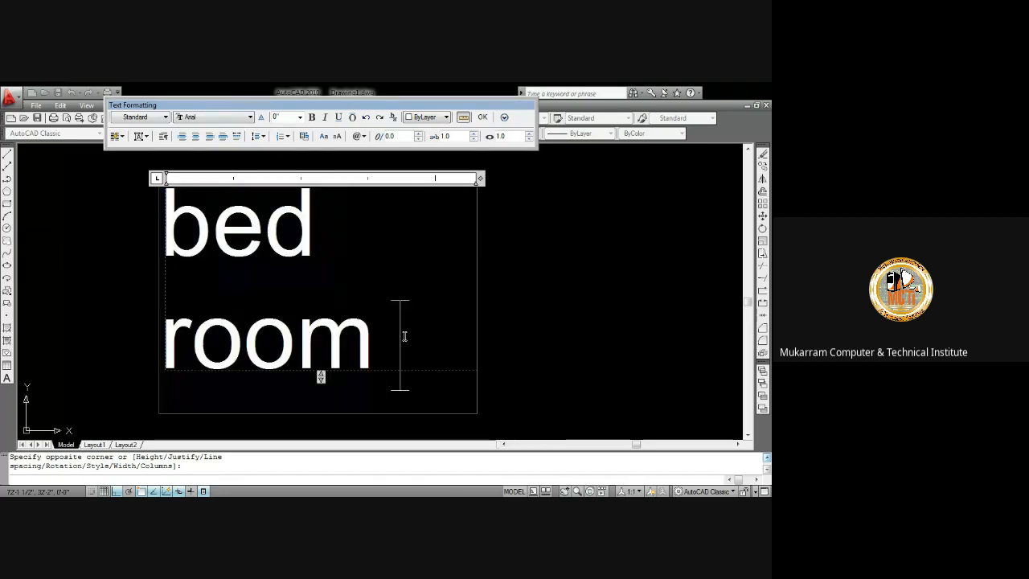
key("ctrl+a")
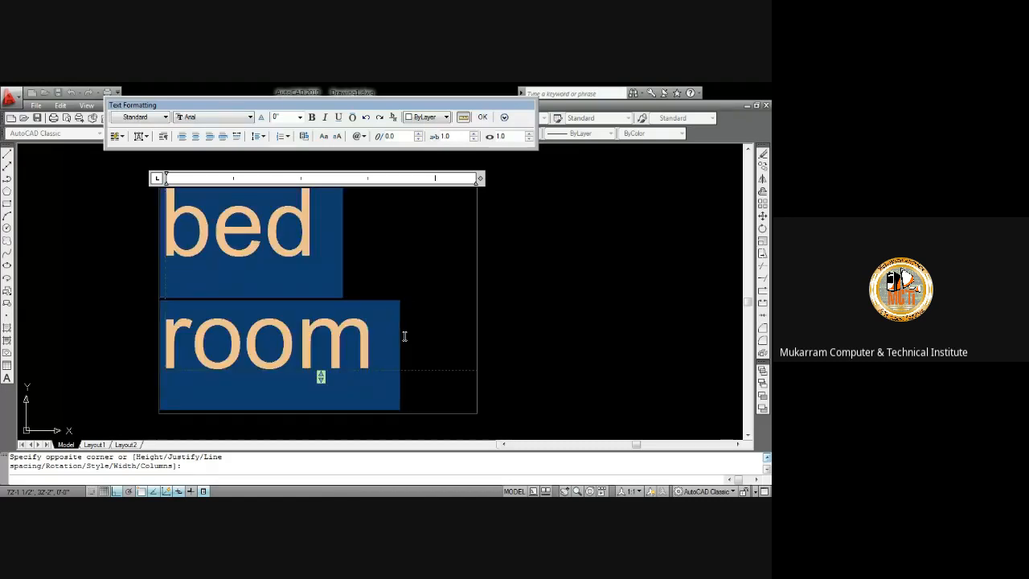
left_click(223, 119)
key("v")
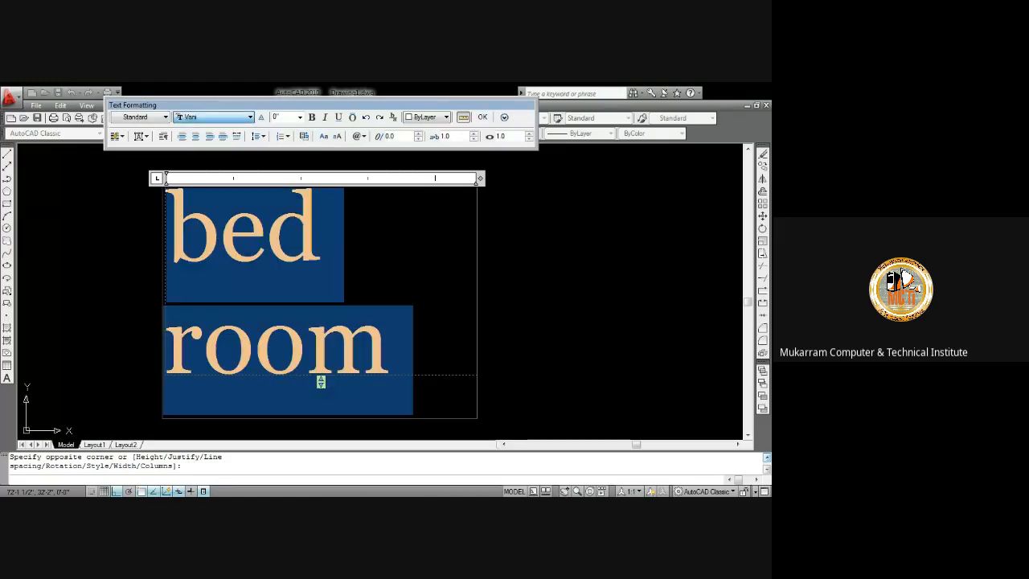
key("v")
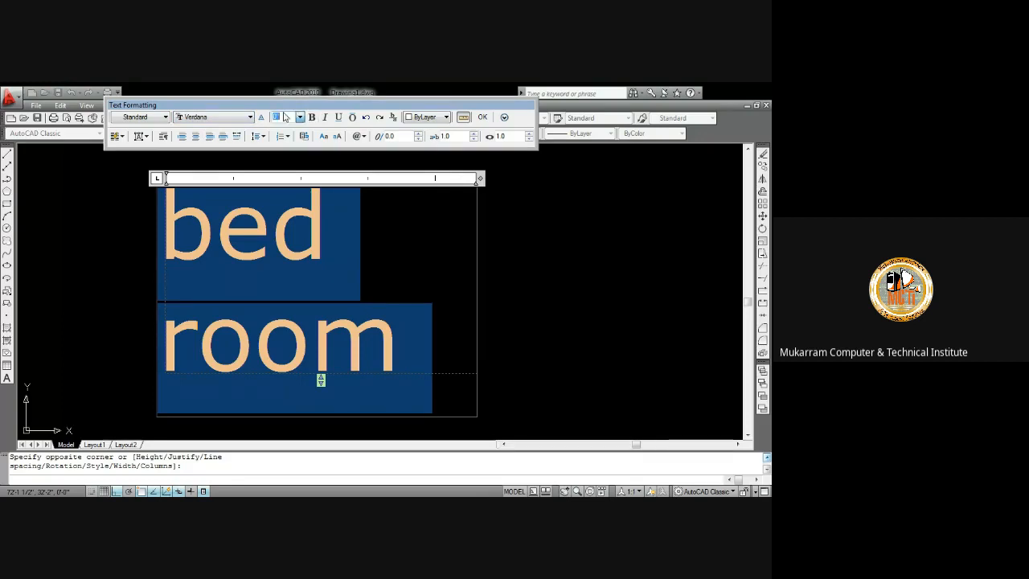
Set the text height to 6" and convert the text to uppercase
type("6")
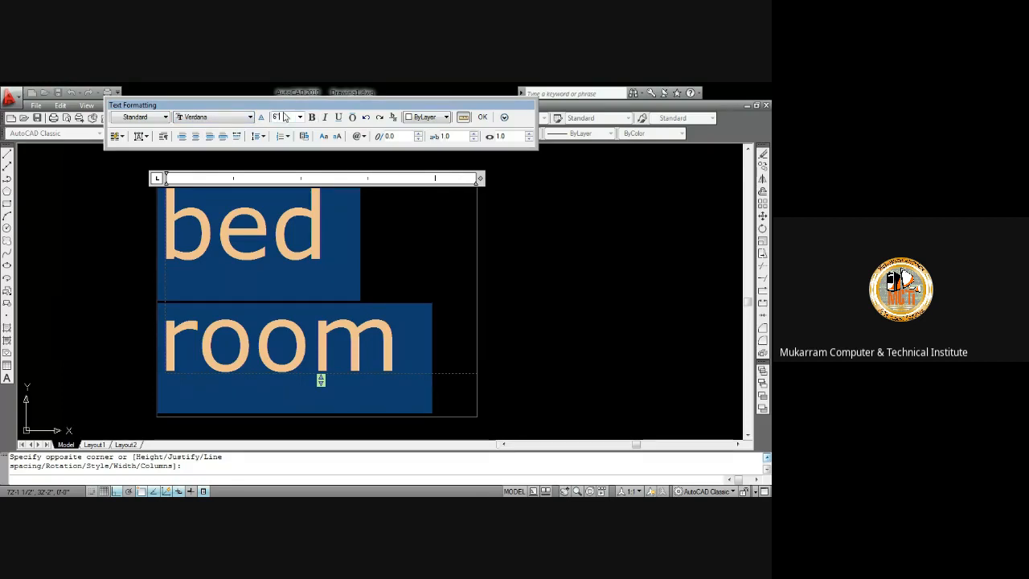
key("Return")
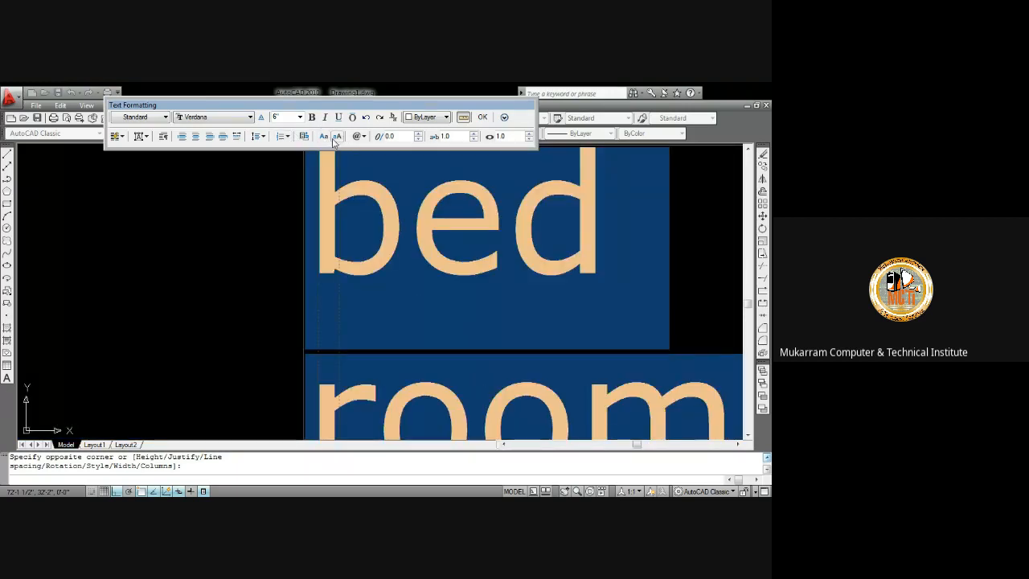
left_click(323, 136)
Centre the text and widen the text box so BED ROOM fits on one line
left_click(195, 137)
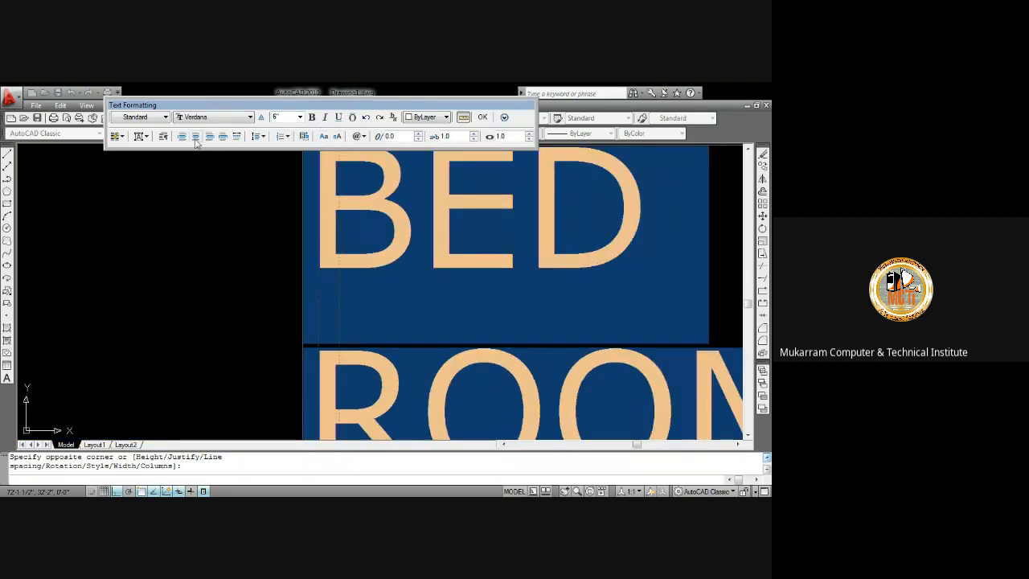
scroll(266, 225, "up", 2)
scroll(275, 221, "down", 5)
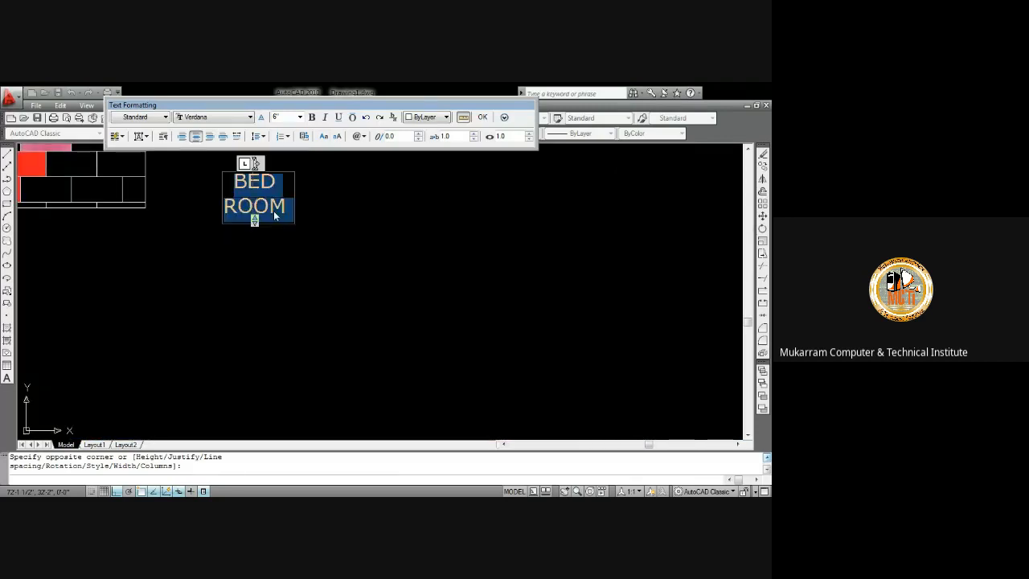
scroll(262, 212, "up", 3)
left_click_drag(238, 226, 482, 268)
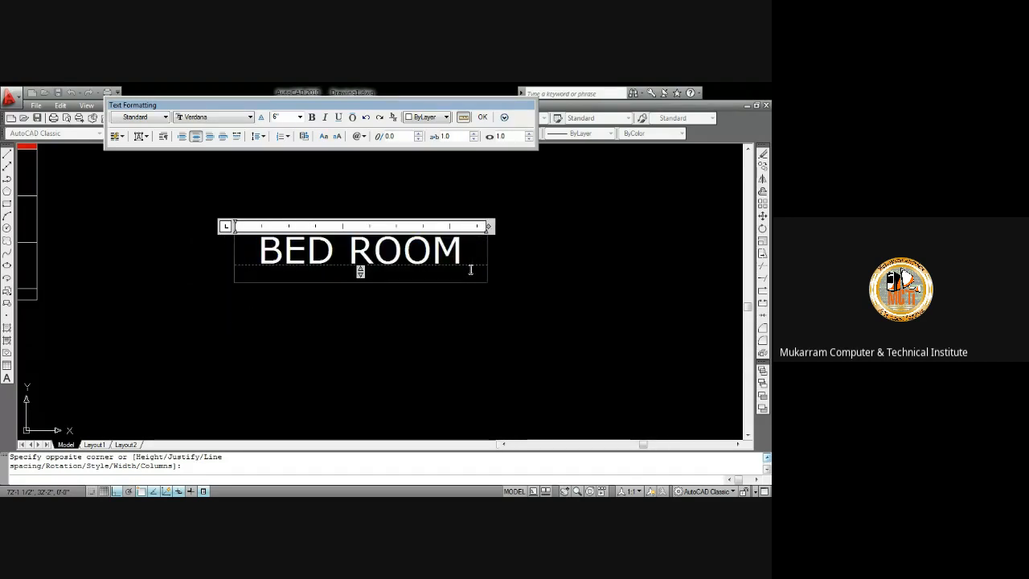
Add a second line reading 12'x9'
key("Return")
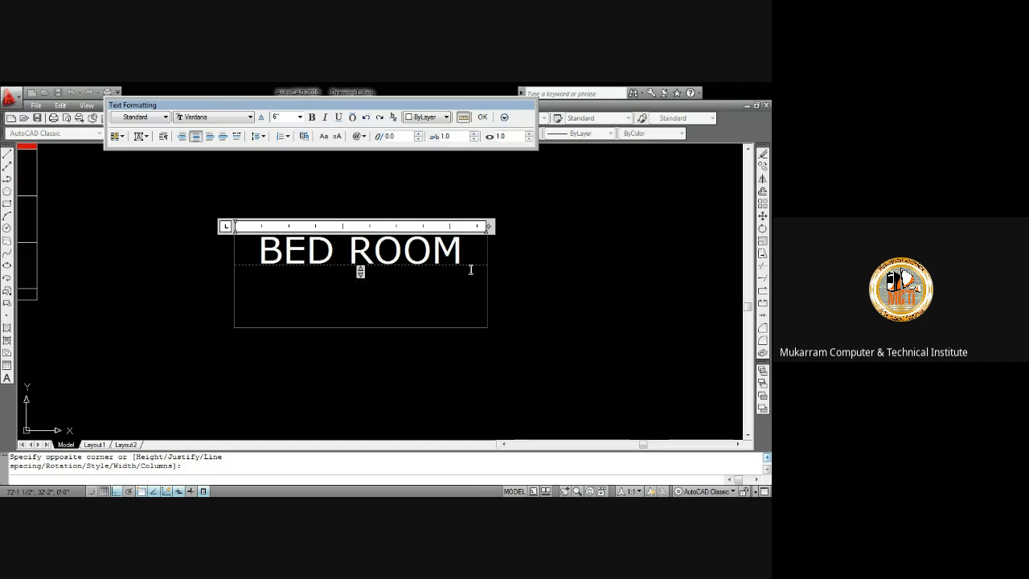
type("12'x")
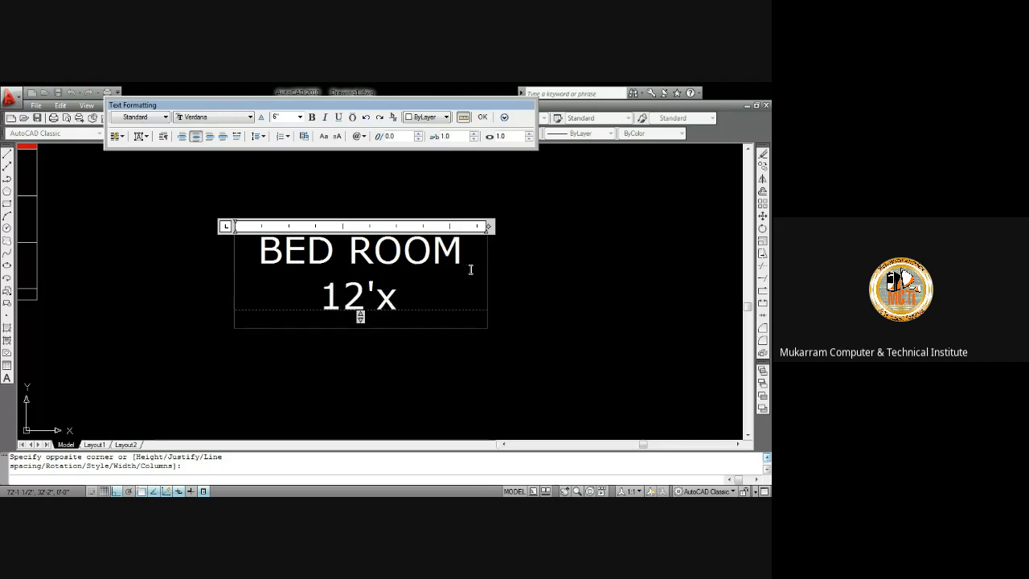
type("9'")
Select all the text and make it bold, italic and underlined
key("ctrl+a")
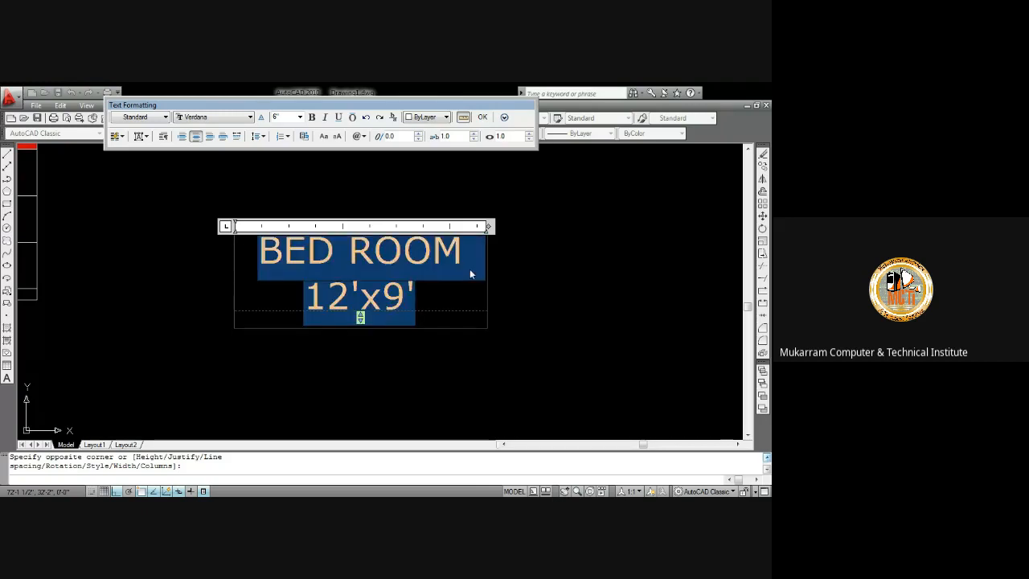
left_click(313, 119)
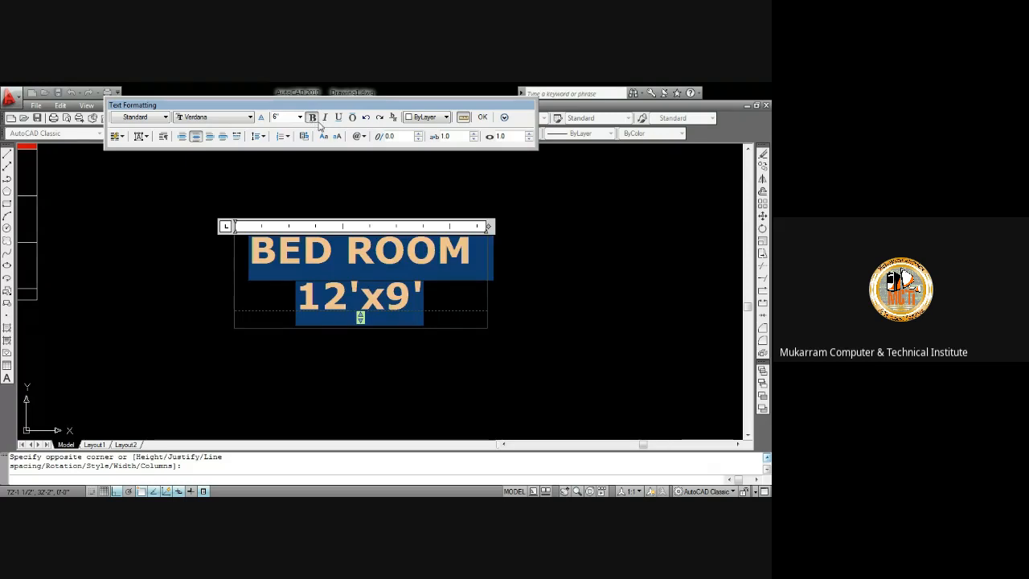
left_click(326, 118)
left_click(338, 117)
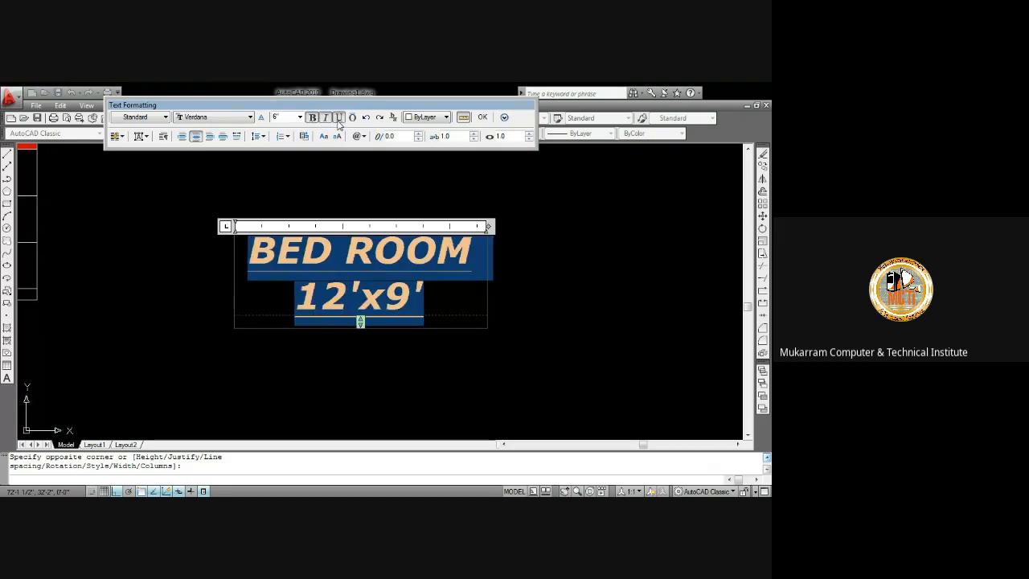
Set the text colour to Cyan and widen the text box slightly
left_click(434, 117)
left_click(413, 182)
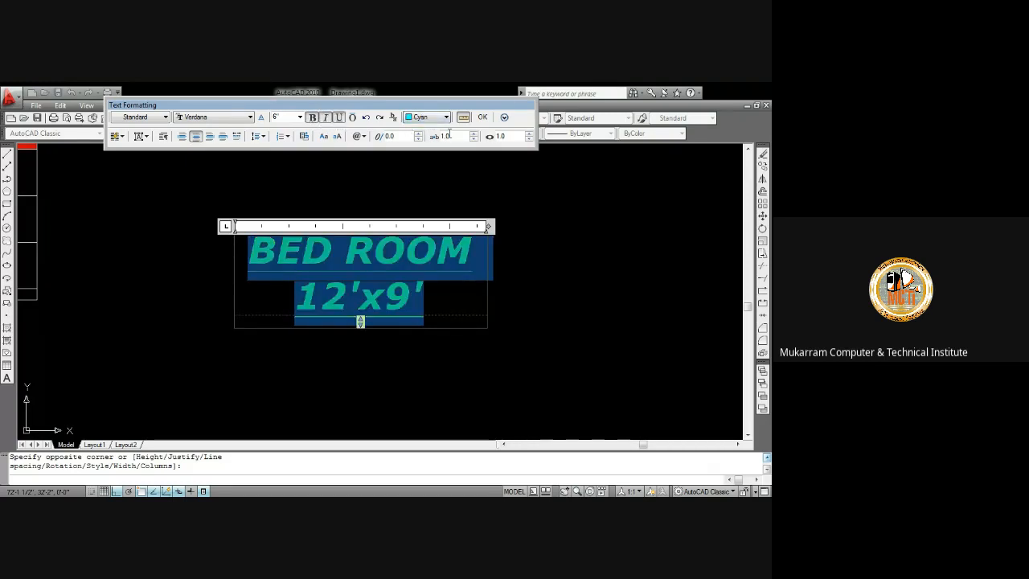
left_click(464, 118)
left_click(463, 117)
mouse_move(491, 227)
left_mouse_down()
mouse_move(450, 225)
mouse_move(508, 233)
left_mouse_up()
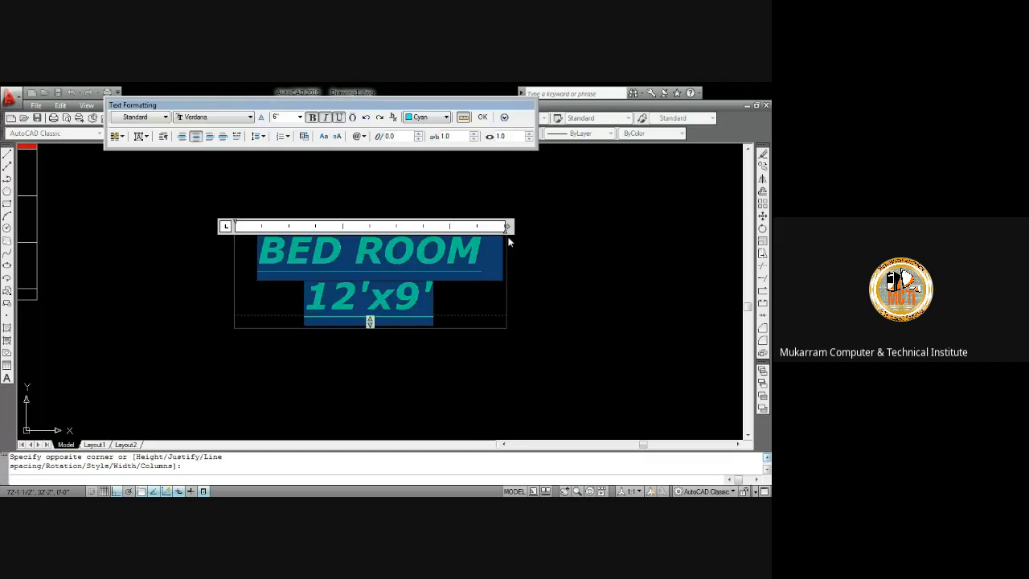
Try the other alignments, set the text back to centred, and close the text editor
left_click(208, 139)
left_click(195, 138)
left_click(184, 138)
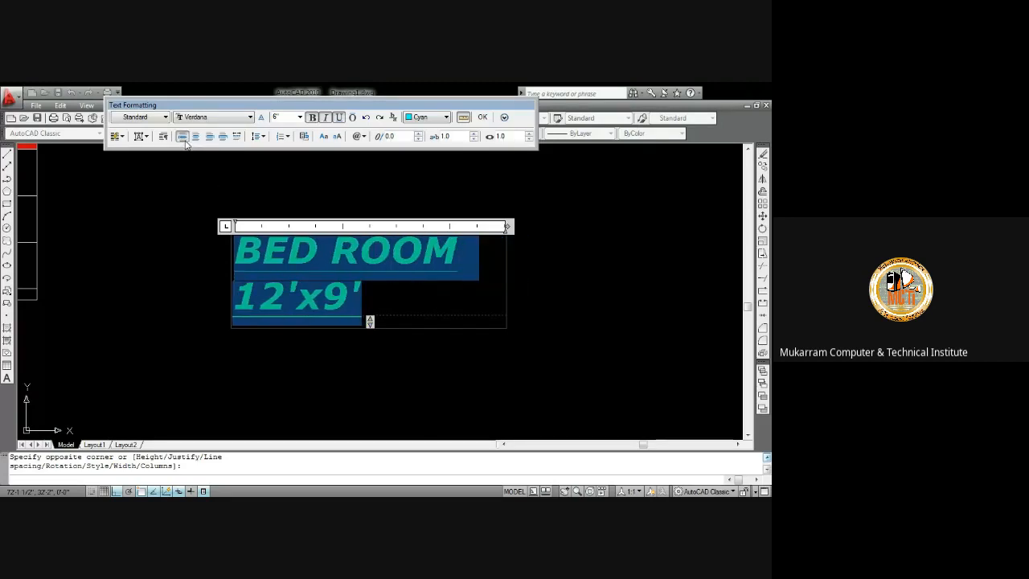
left_click(195, 137)
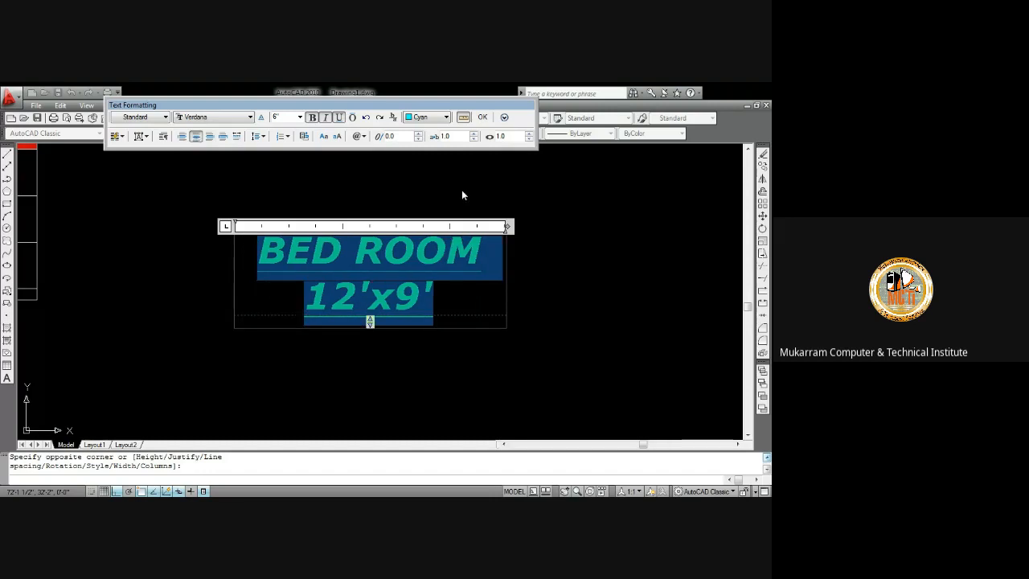
left_click(483, 118)
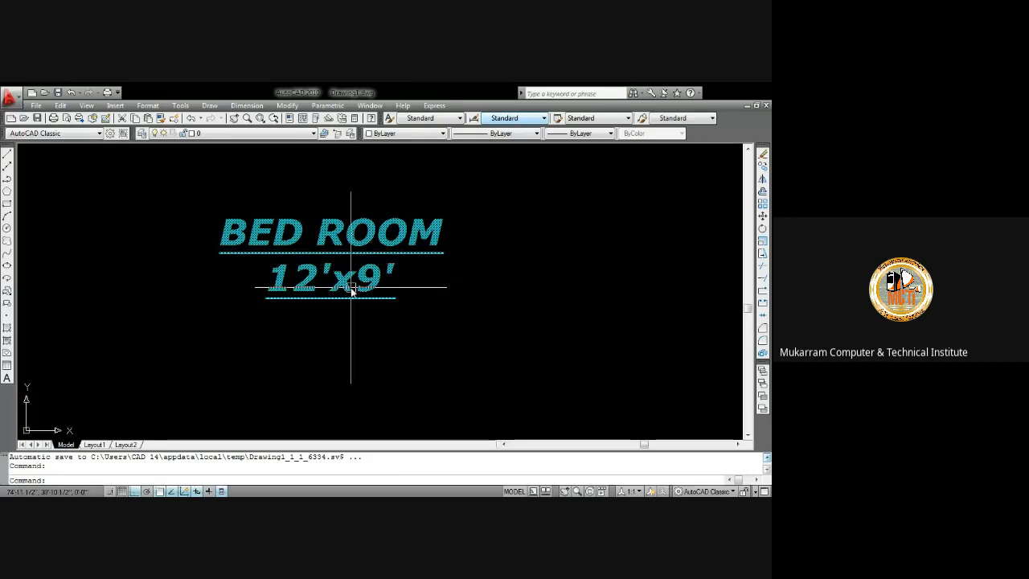
Reopen the room label in the text editor, including through the ED text-edit command, and close it again
double_click(296, 234)
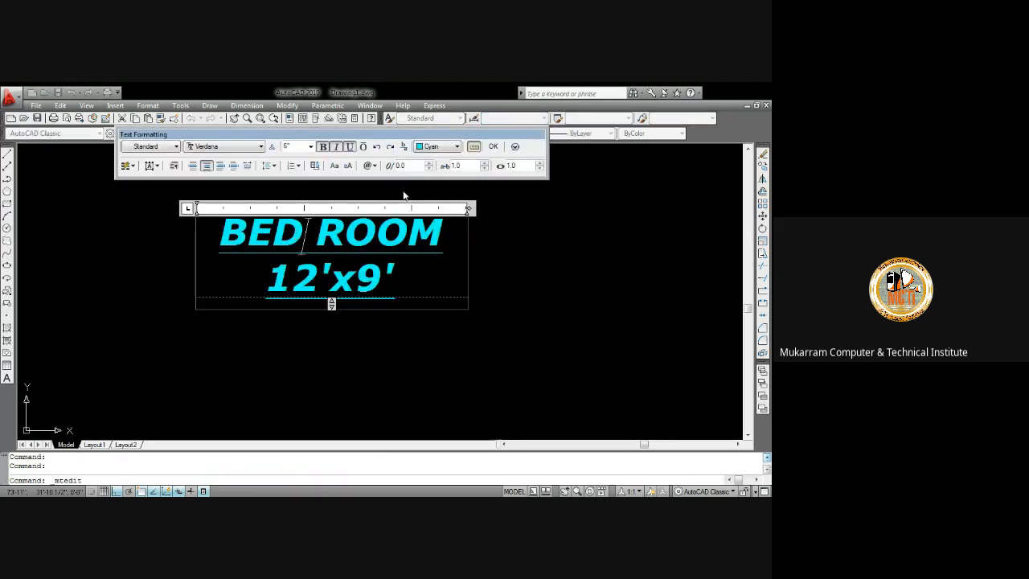
left_click(493, 146)
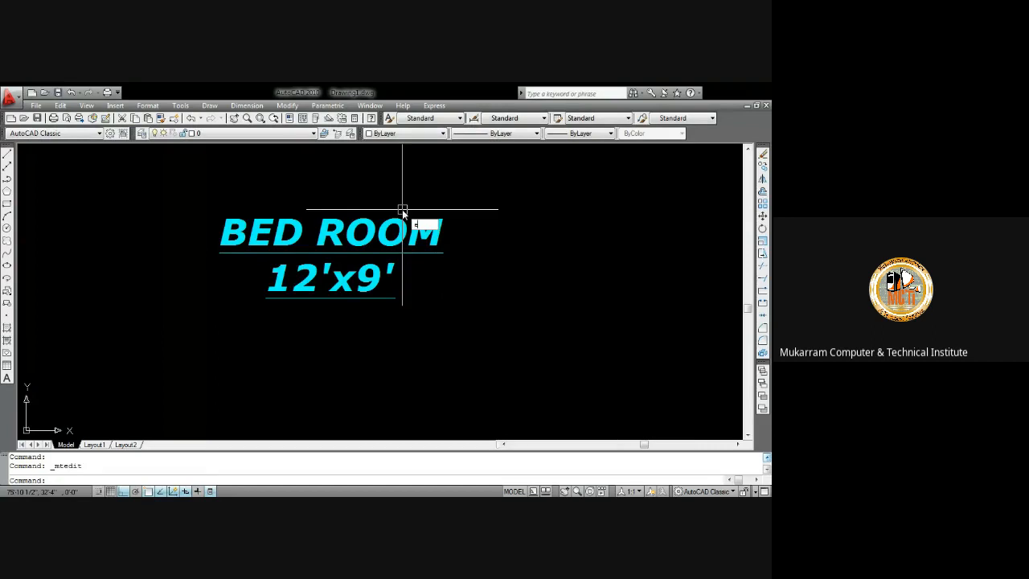
type("ed")
key("Return")
left_click(385, 235)
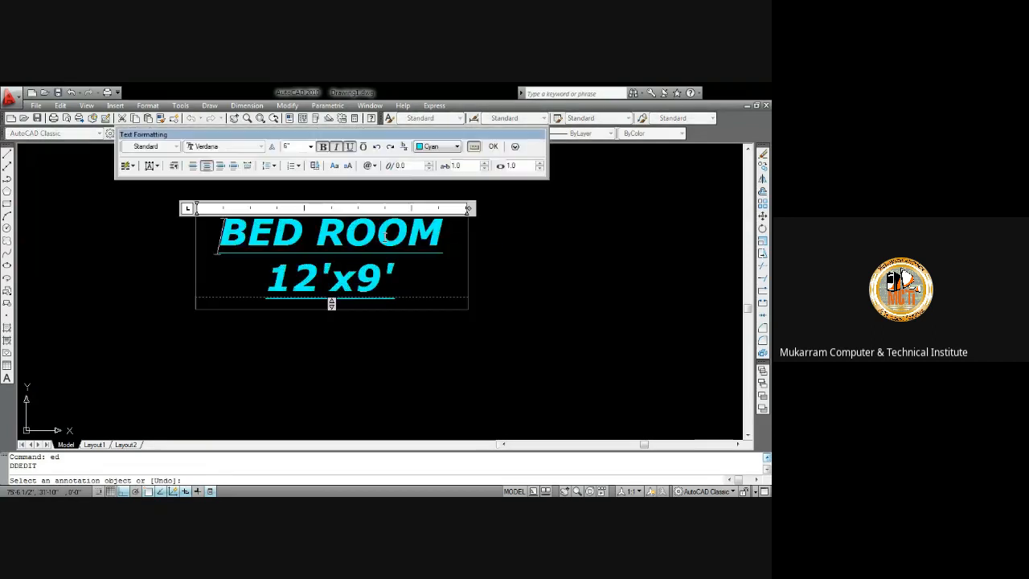
key("Escape")
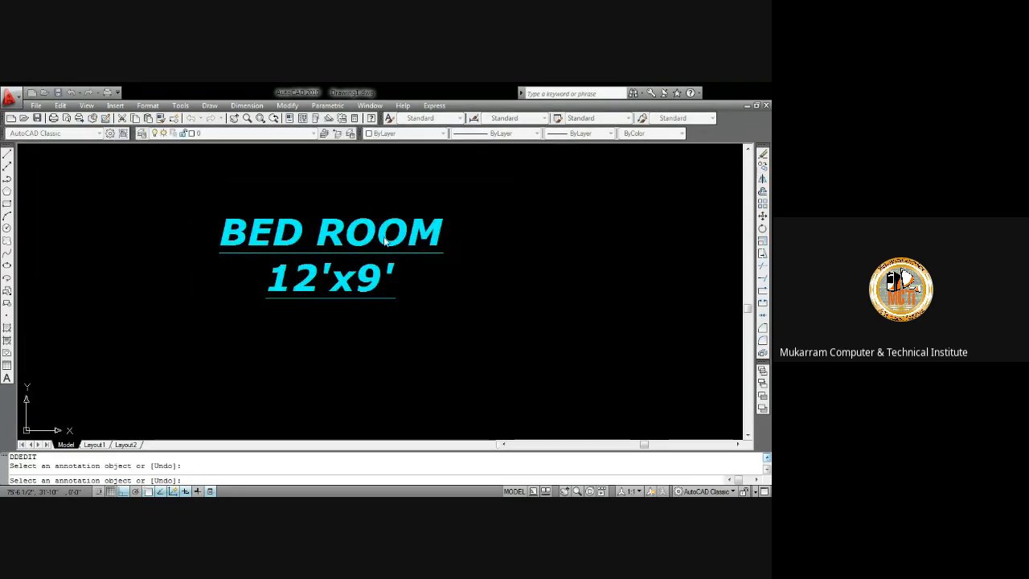
left_click(356, 237)
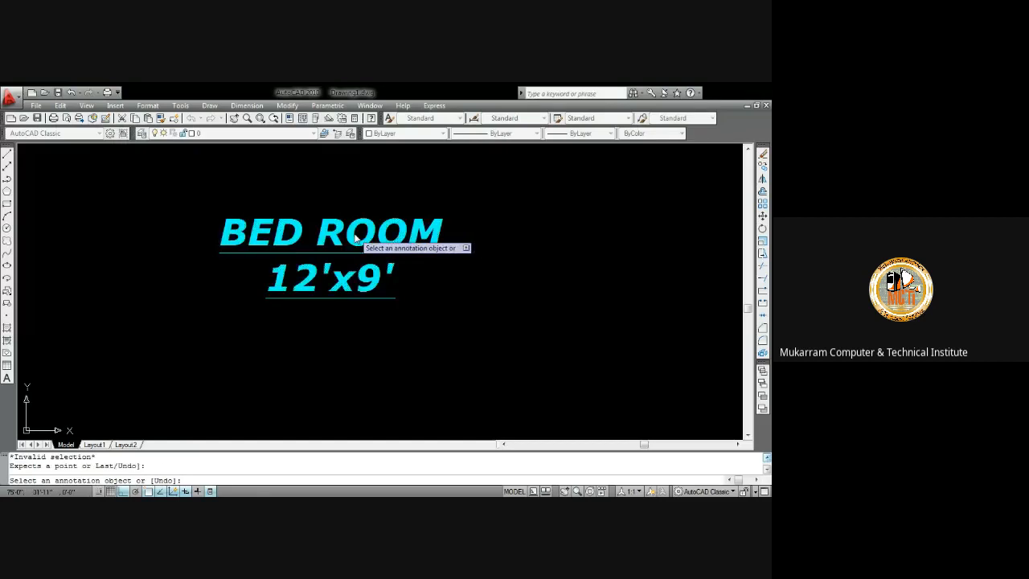
left_click(378, 225)
left_click(493, 146)
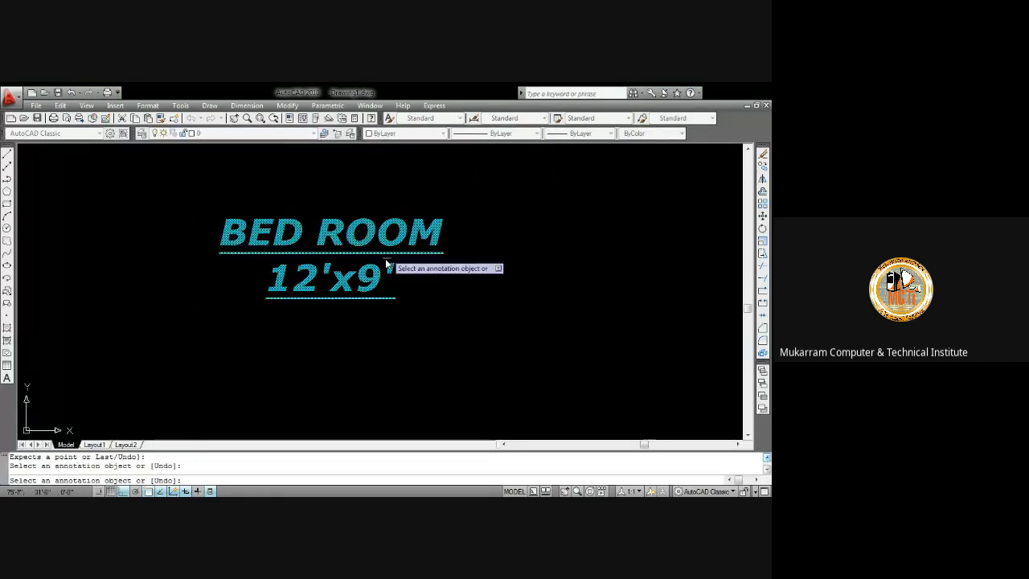
scroll(366, 279, "down", 6)
scroll(364, 279, "up", 5)
key("Escape")
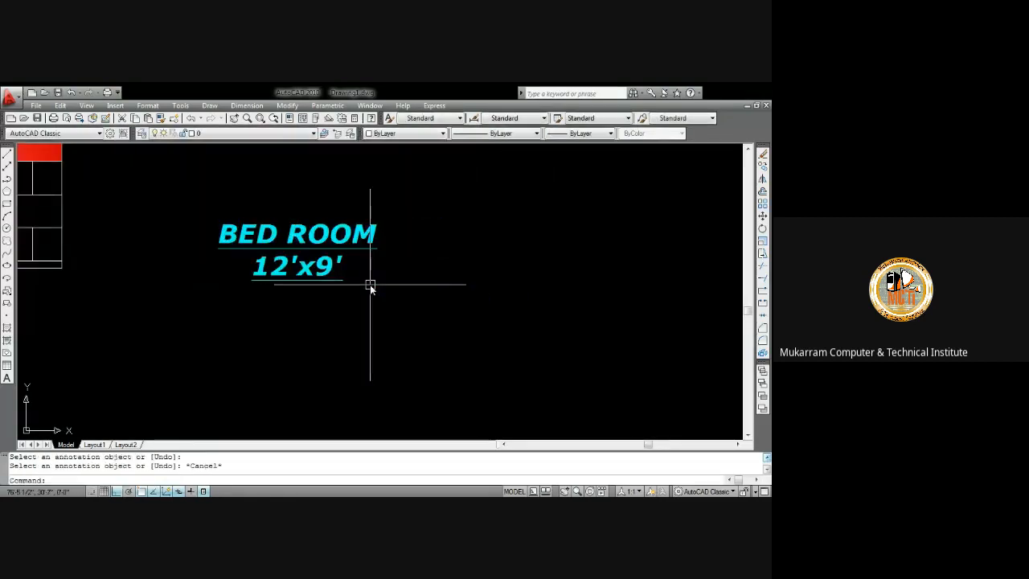
Move the BED ROOM label into the centre of the circular staircase
left_click(306, 241)
type("m")
key("Return")
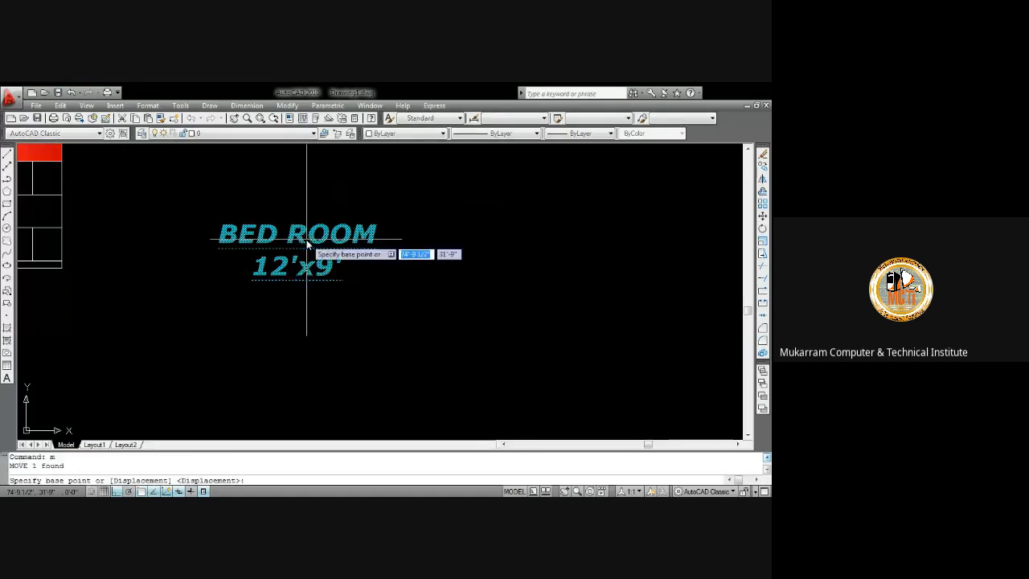
left_click(308, 240)
scroll(316, 246, "down", 5)
scroll(262, 281, "up", 5)
scroll(251, 241, "down", 5)
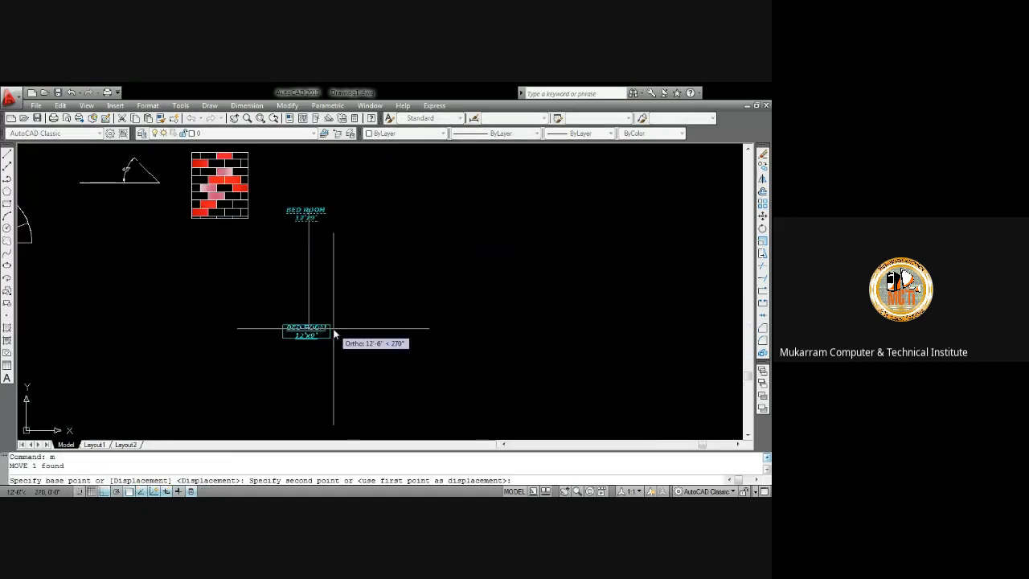
key("F8")
scroll(319, 327, "down", 4)
scroll(261, 269, "up", 10)
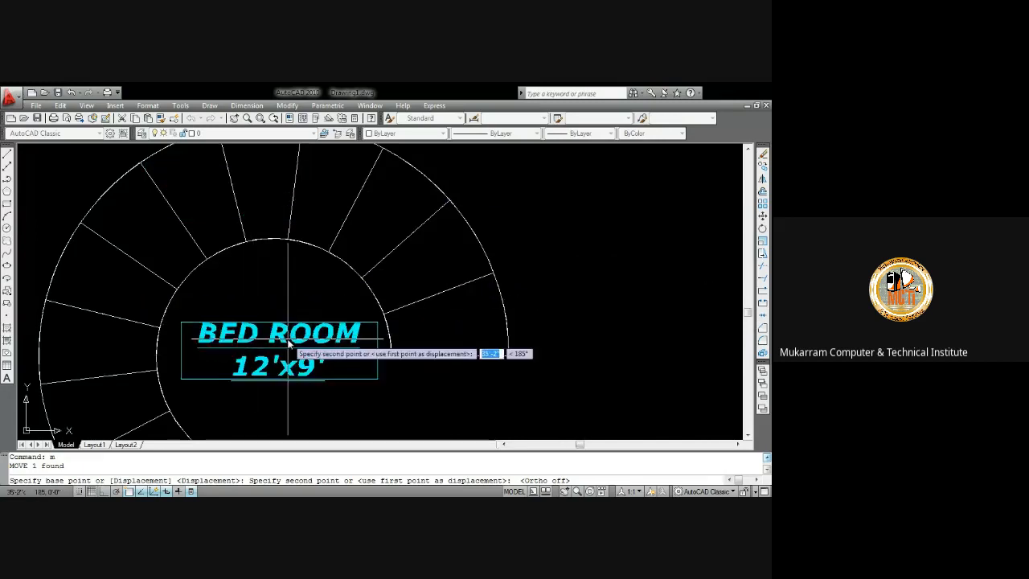
left_click(280, 339)
scroll(282, 328, "down", 6)
middle_click_drag(371, 346, 339, 291)
scroll(340, 291, "down", 4)
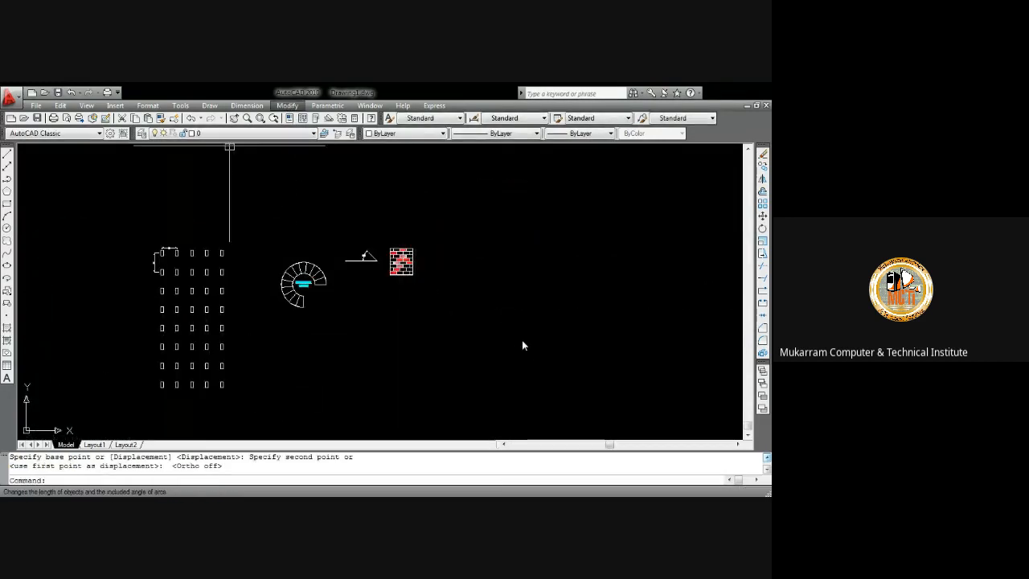
left_click(522, 340)
left_click(486, 283)
middle_click_drag(583, 375, 347, 326)
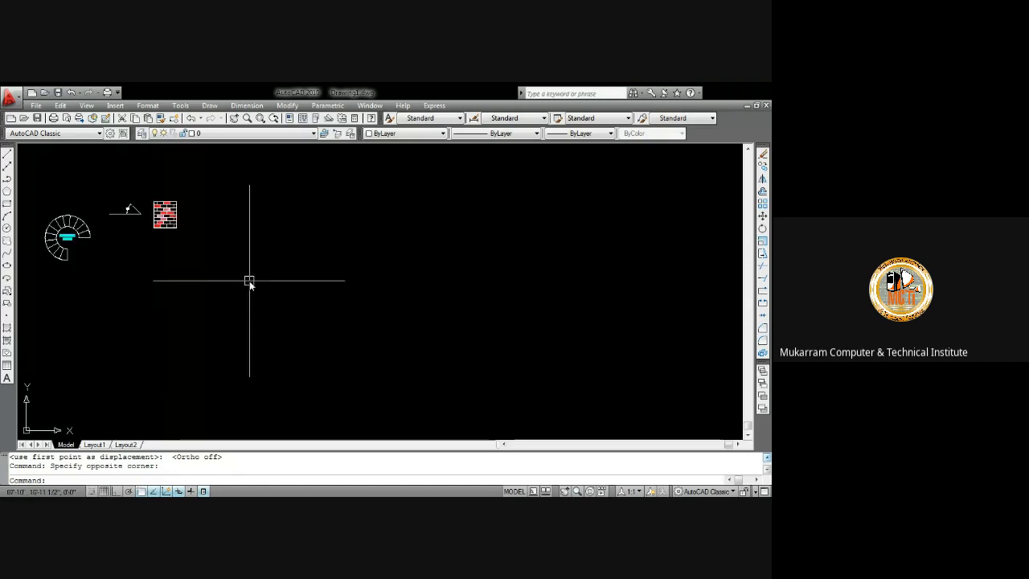
middle_click_drag(405, 297, 217, 281)
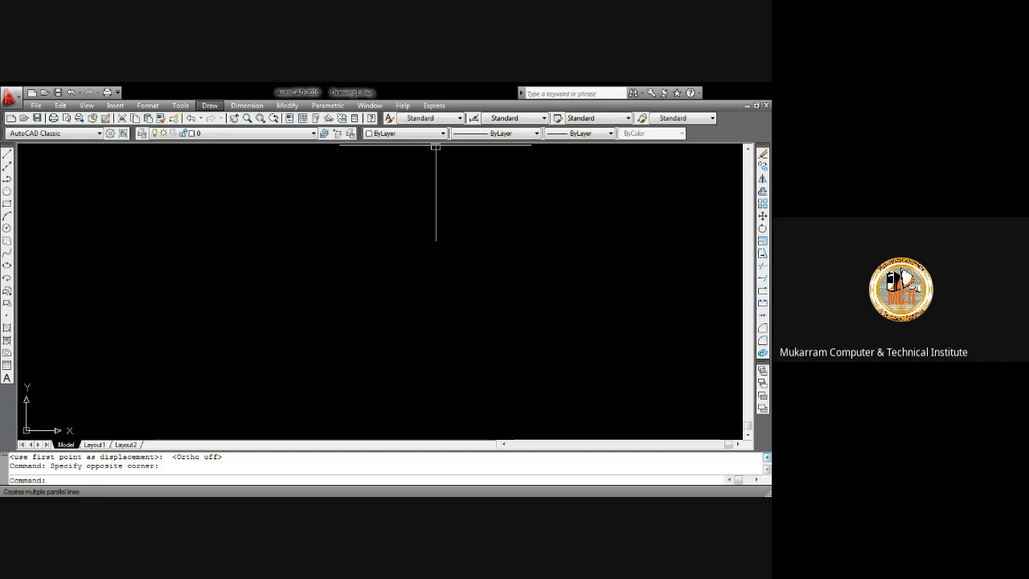
Start a multiline at scale 6 and draw its first 12' horizontal segment with ortho on
left_click(233, 169)
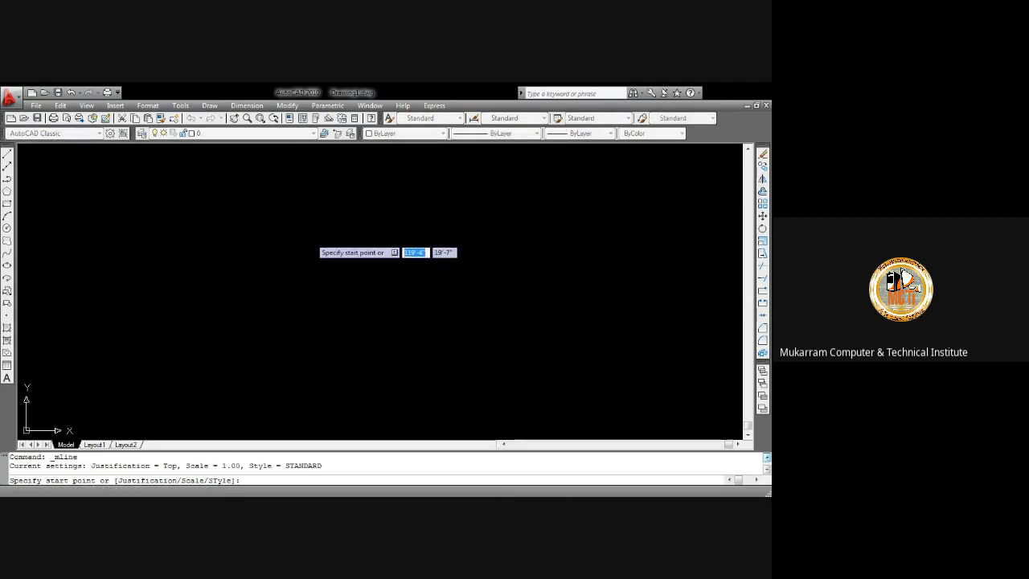
type("s")
key("Return")
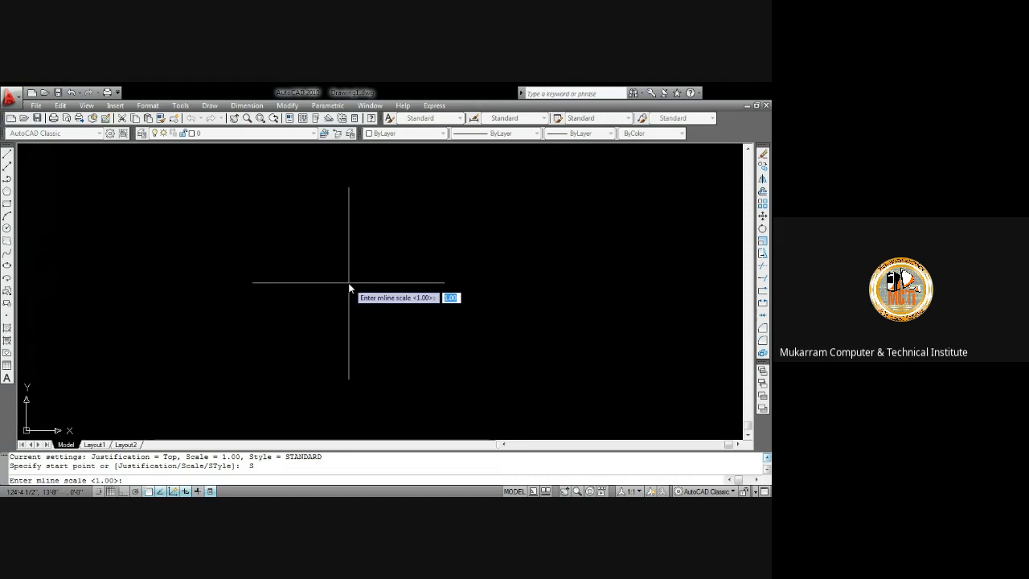
type("6")
key("Return")
left_click(217, 185)
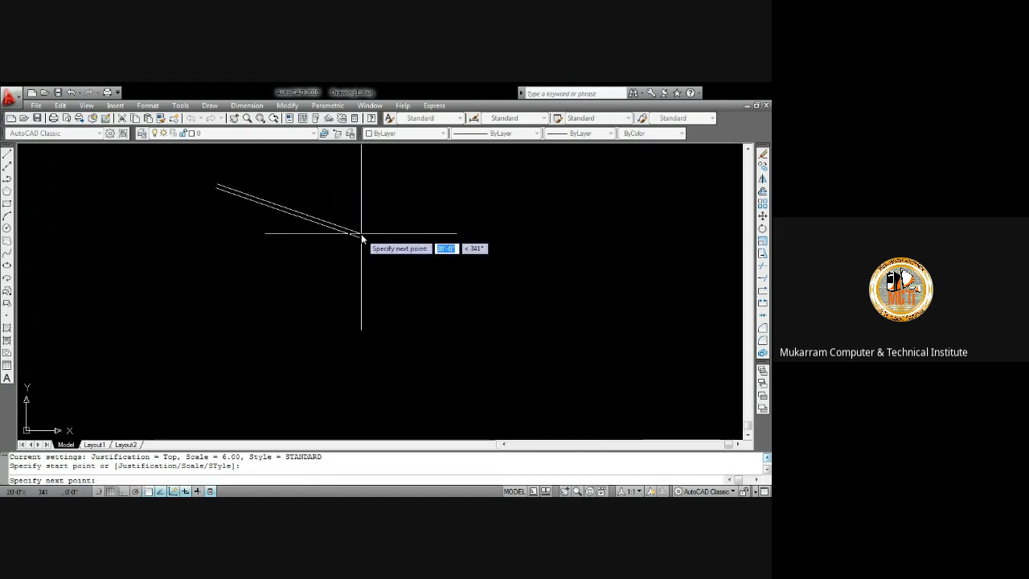
key("F8")
type("12")
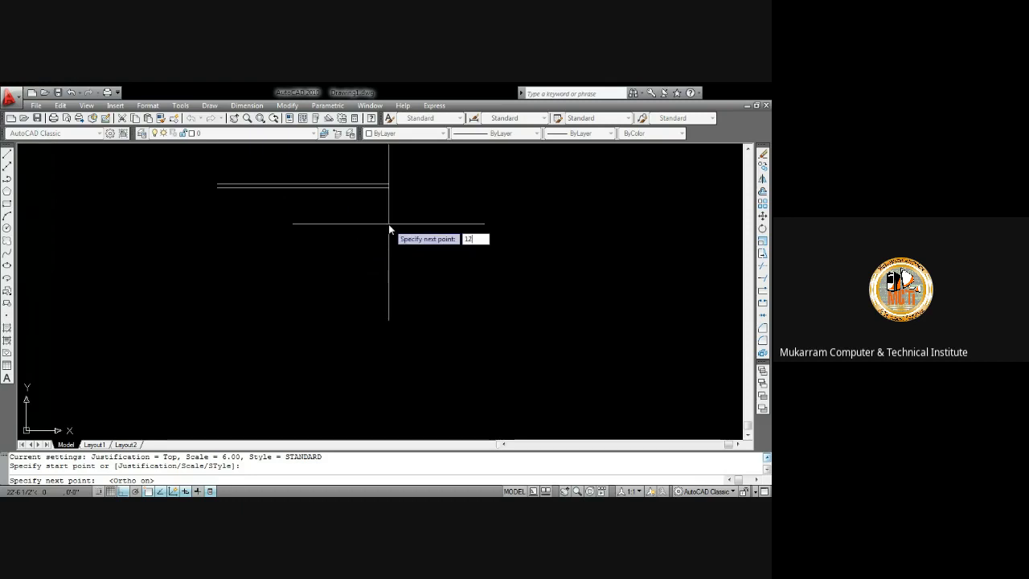
key("Return")
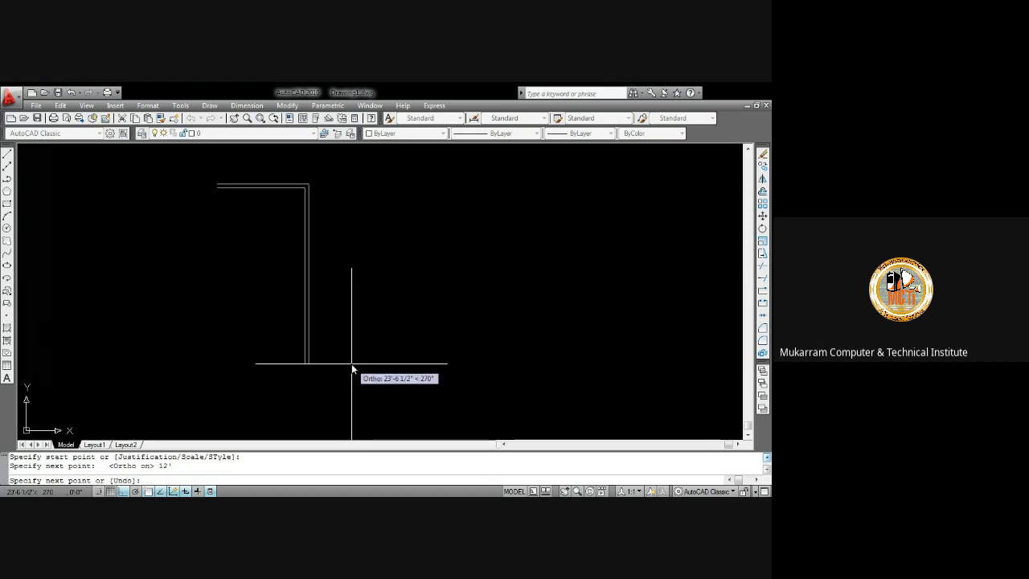
Continue the multiline 36' down and 12' across, then close it into a rectangle
type("36")
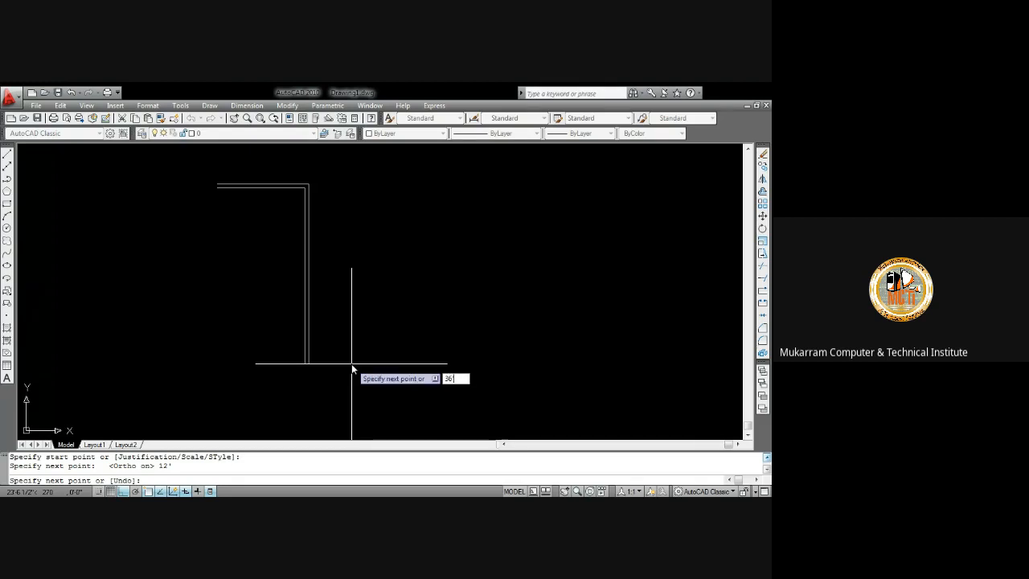
key("Return")
scroll(254, 299, "down", 1)
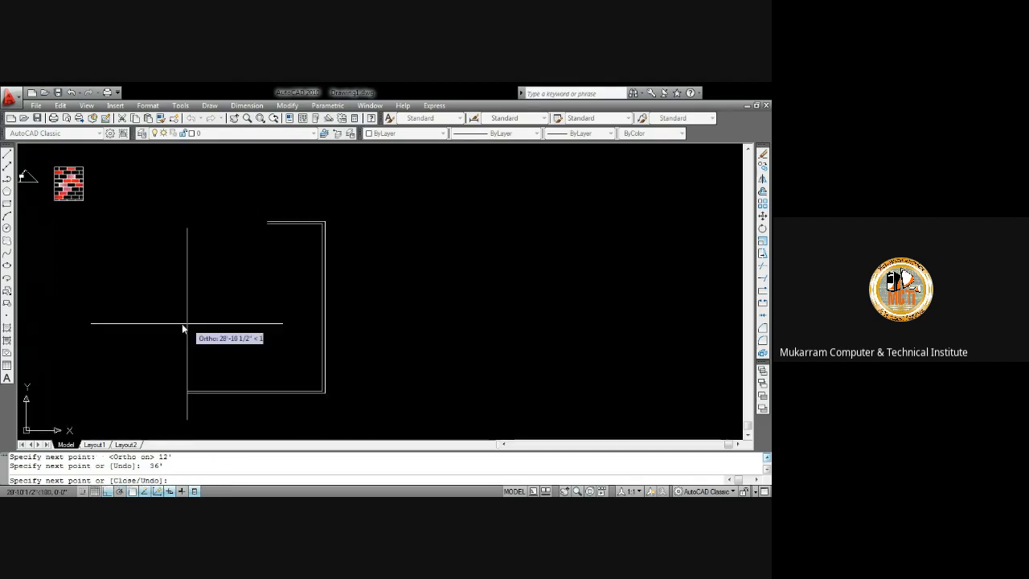
type("12")
key("Return")
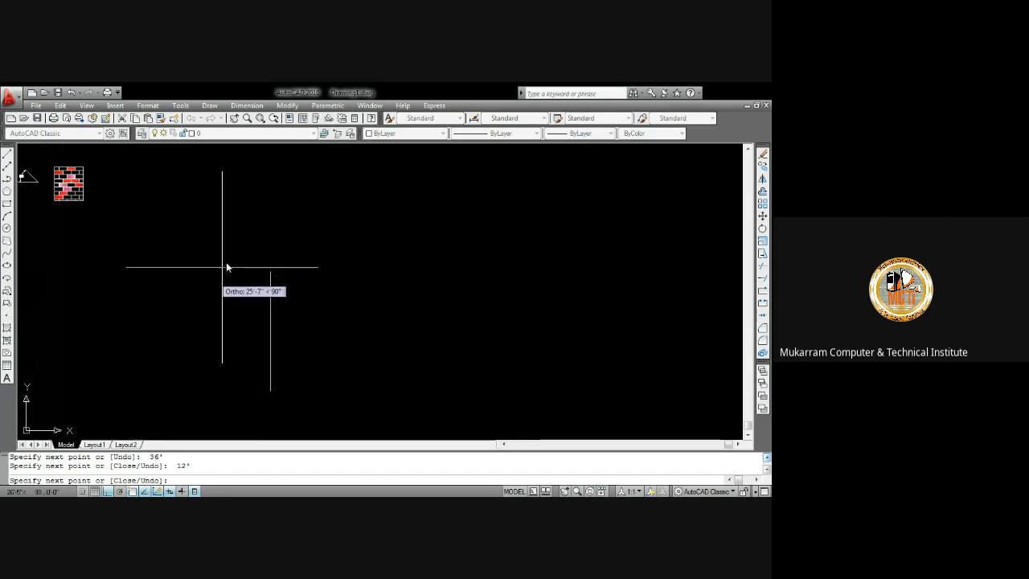
type("c")
key("Return")
Explode the multiline rectangle
scroll(271, 289, "up", 3)
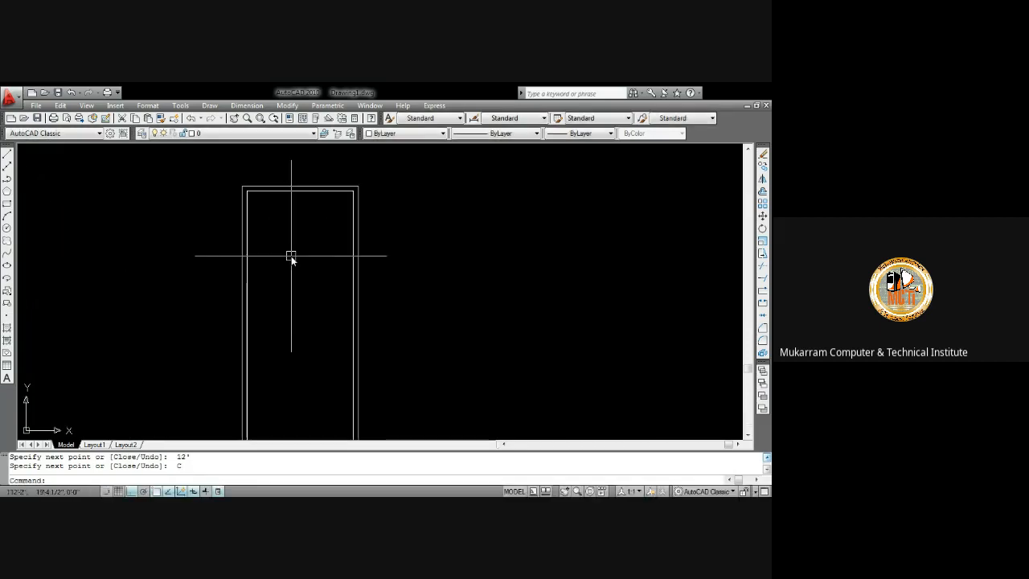
scroll(294, 266, "down", 2)
scroll(308, 258, "up", 2)
scroll(308, 257, "down", 2)
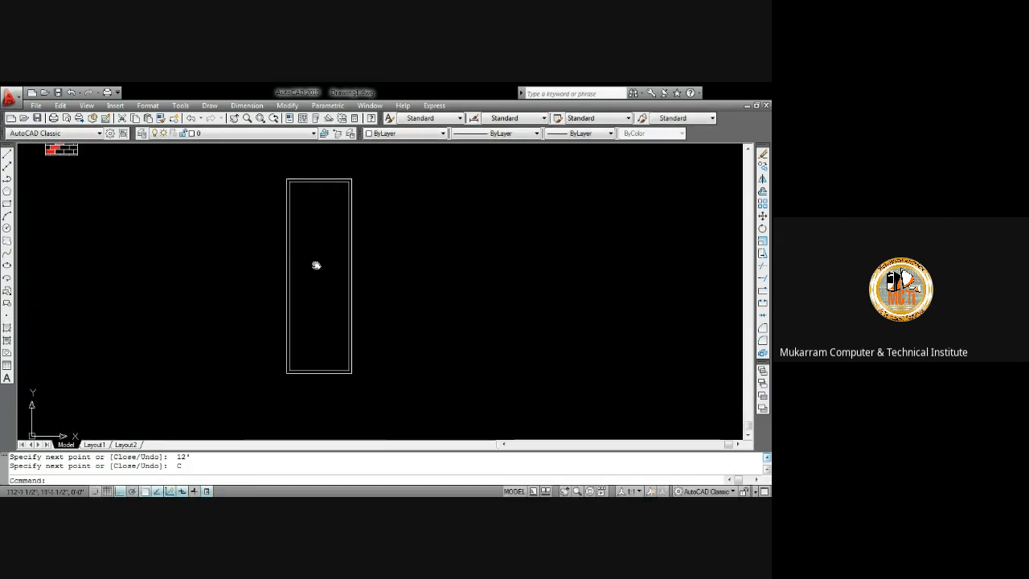
scroll(320, 198, "up", 2)
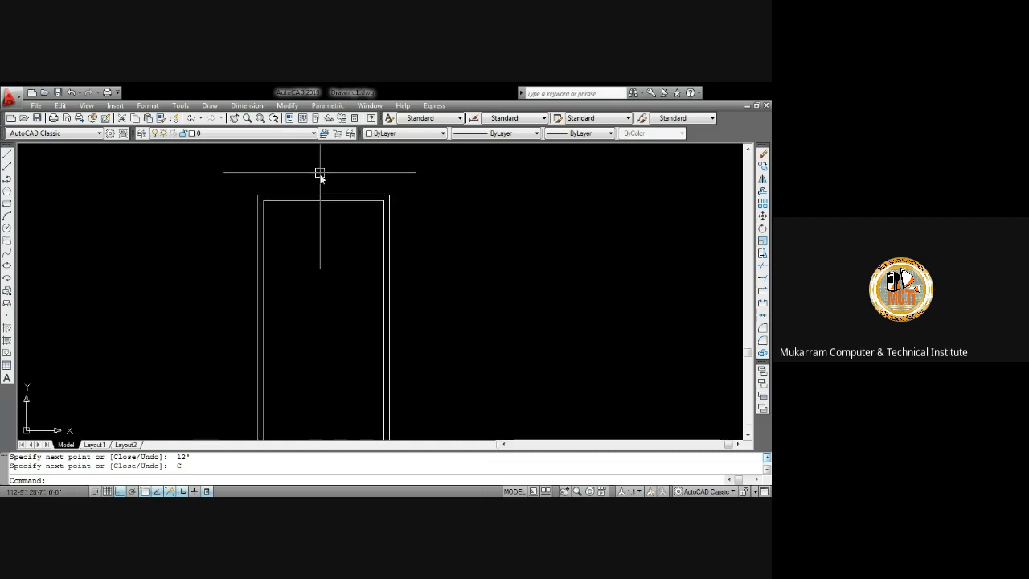
left_click(316, 201)
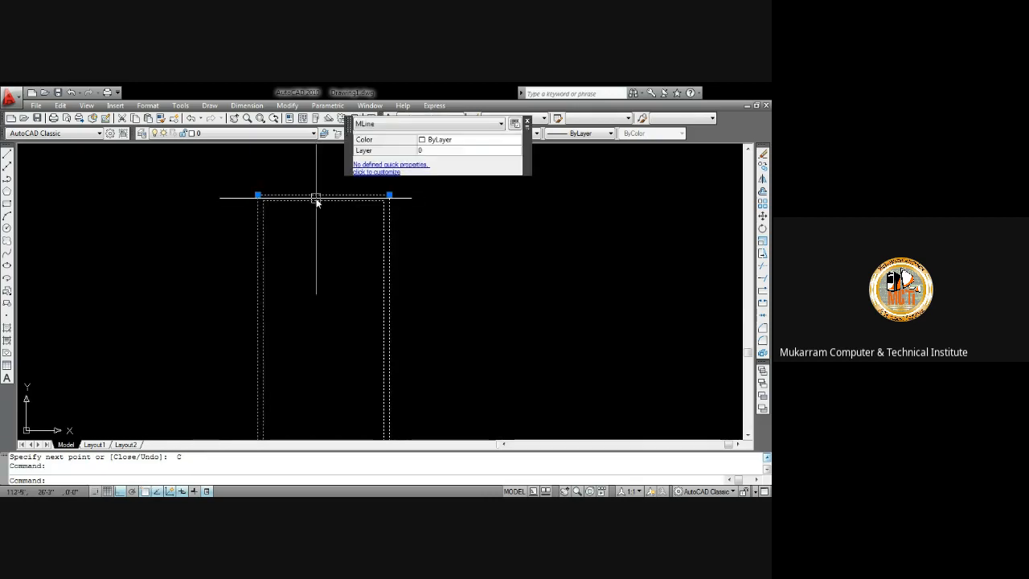
type("x")
key("Return")
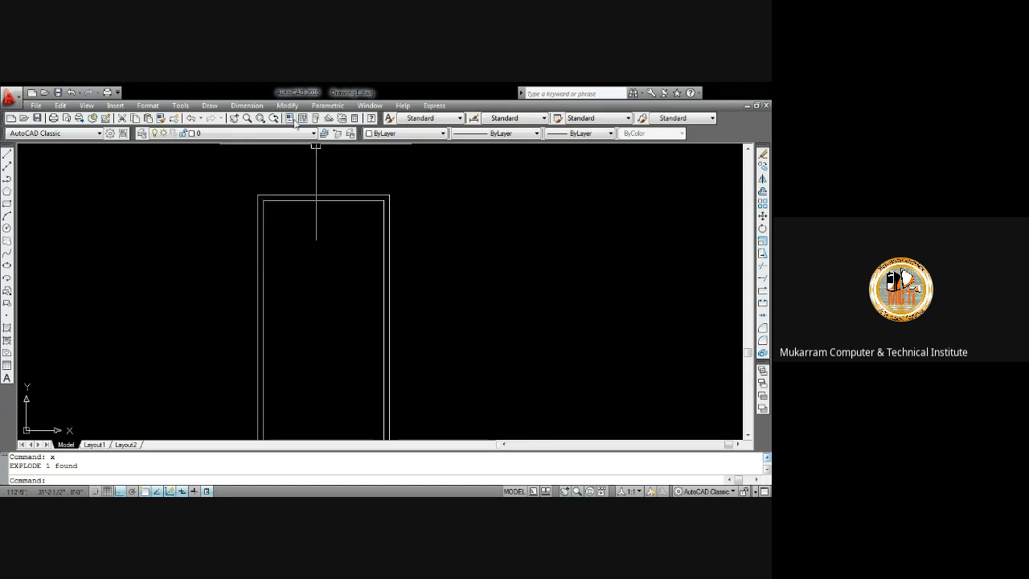
Add a linear dimension across the rectangle's top width
left_click(242, 109)
left_click(250, 136)
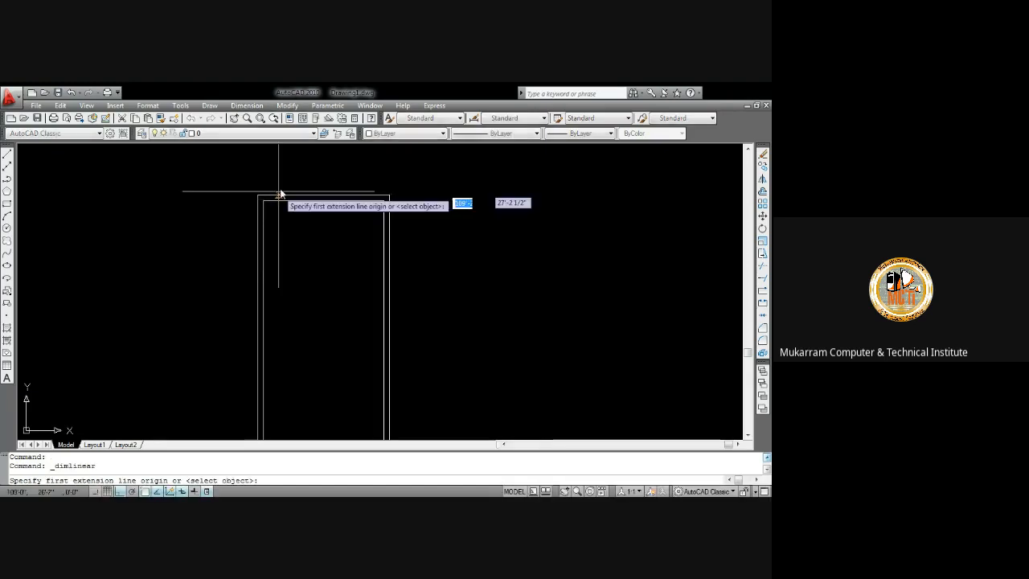
scroll(279, 194, "up", 5)
left_click(212, 210)
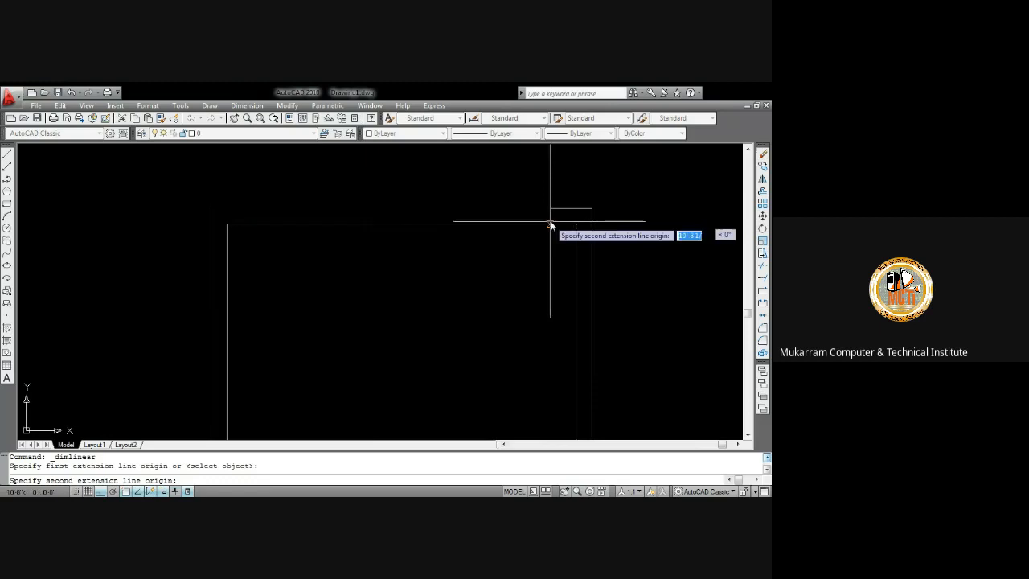
left_click(590, 210)
left_click(580, 185)
Add a linear dimension to the rectangle's long right side by selecting that edge
middle_click_drag(510, 209, 372, 172)
key("Return")
key("Return")
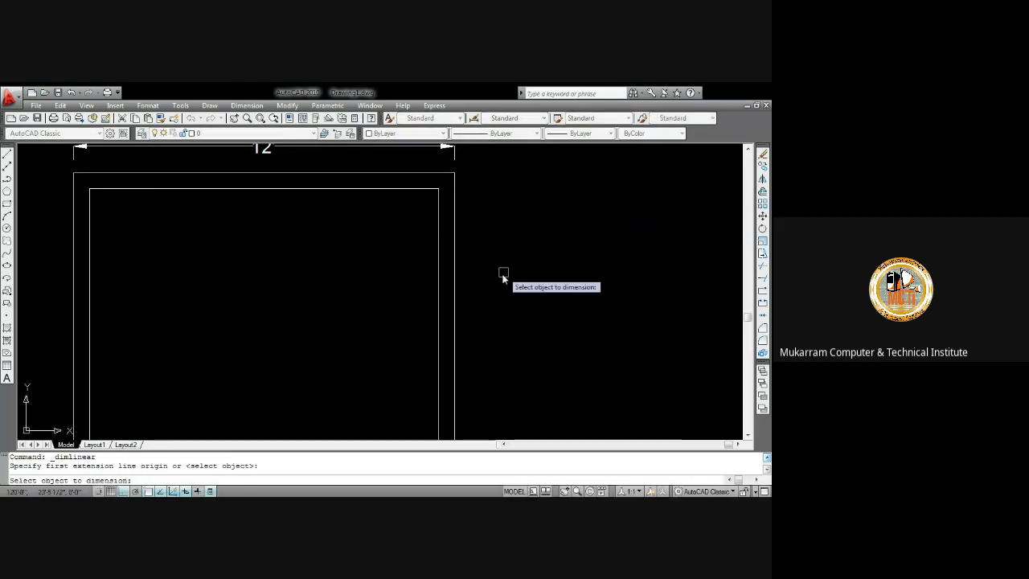
left_click(459, 282)
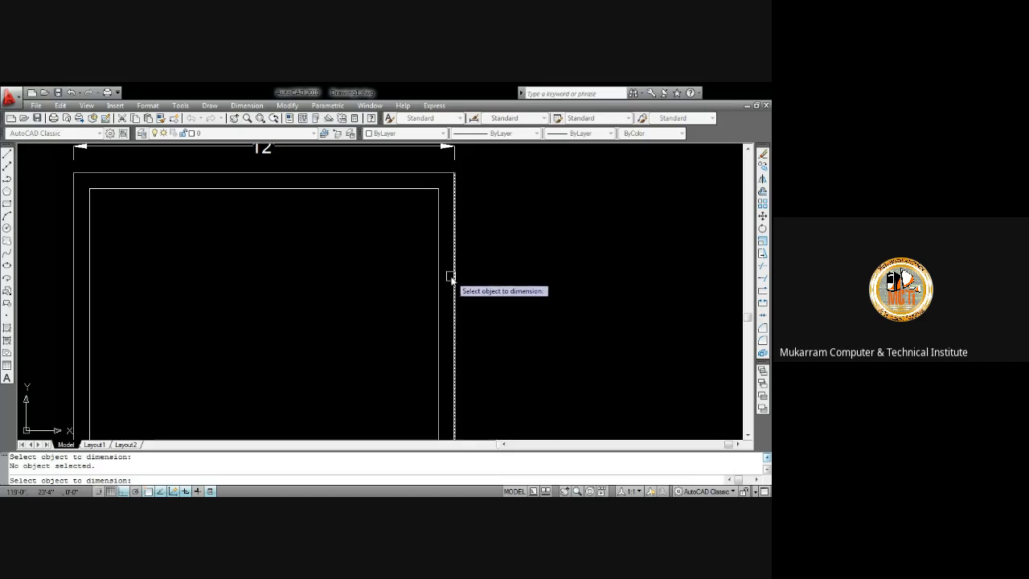
left_click(450, 277)
scroll(488, 271, "down", 3)
middle_click_drag(489, 276, 458, 207)
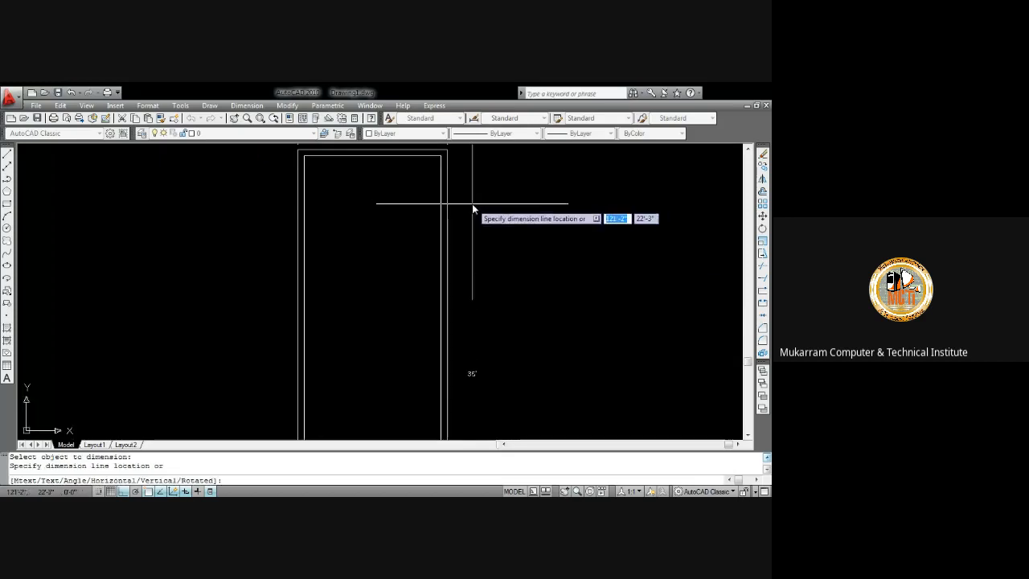
left_click(472, 203)
scroll(472, 230, "down", 5)
scroll(470, 259, "up", 3)
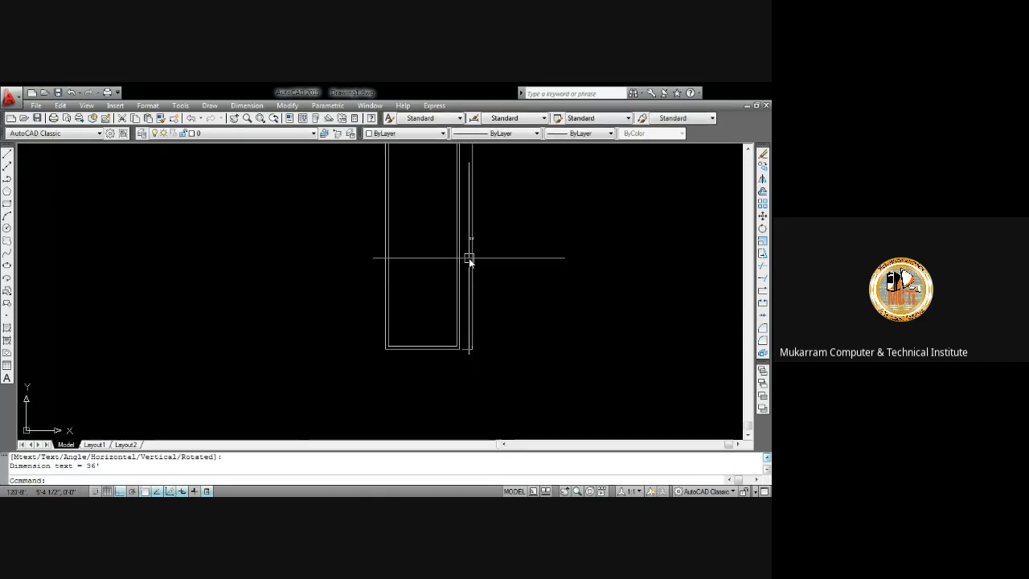
mouse_move(427, 170)
middle_mouse_down()
mouse_move(420, 259)
mouse_move(389, 225)
middle_mouse_up()
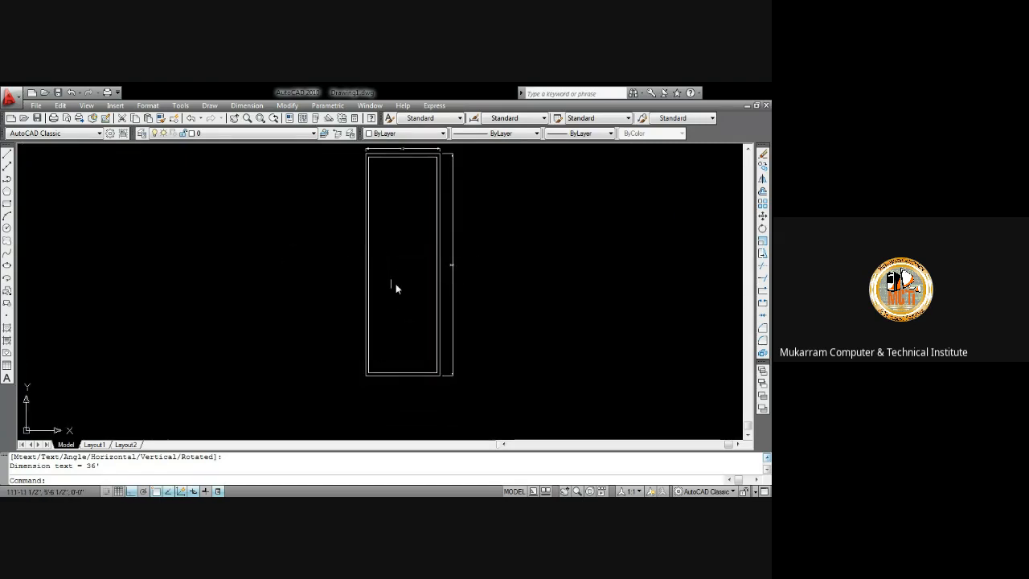
mouse_move(394, 284)
middle_mouse_down()
mouse_move(365, 254)
mouse_move(384, 314)
mouse_move(367, 281)
middle_mouse_up()
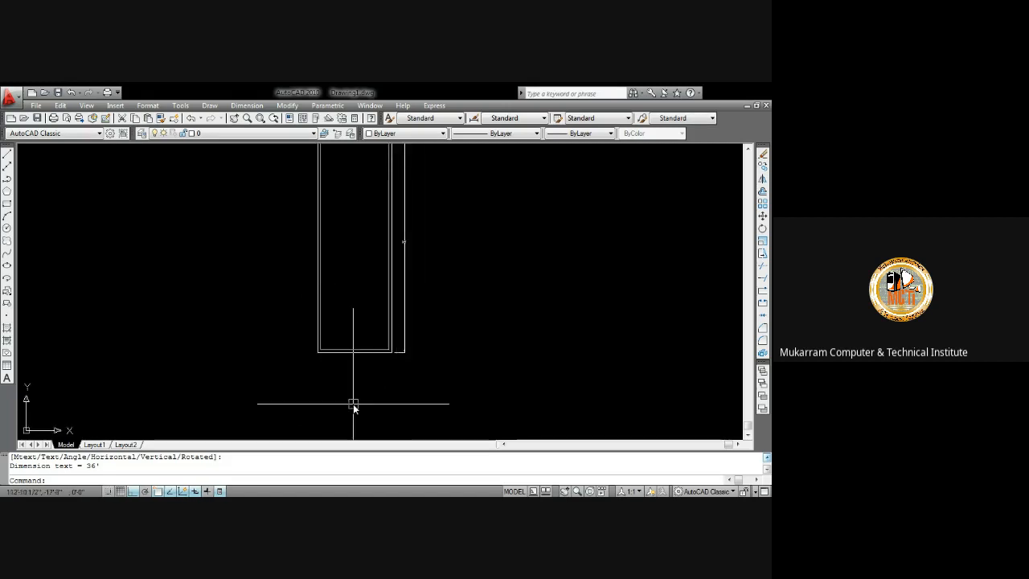
scroll(315, 398, "up", 2)
type("r")
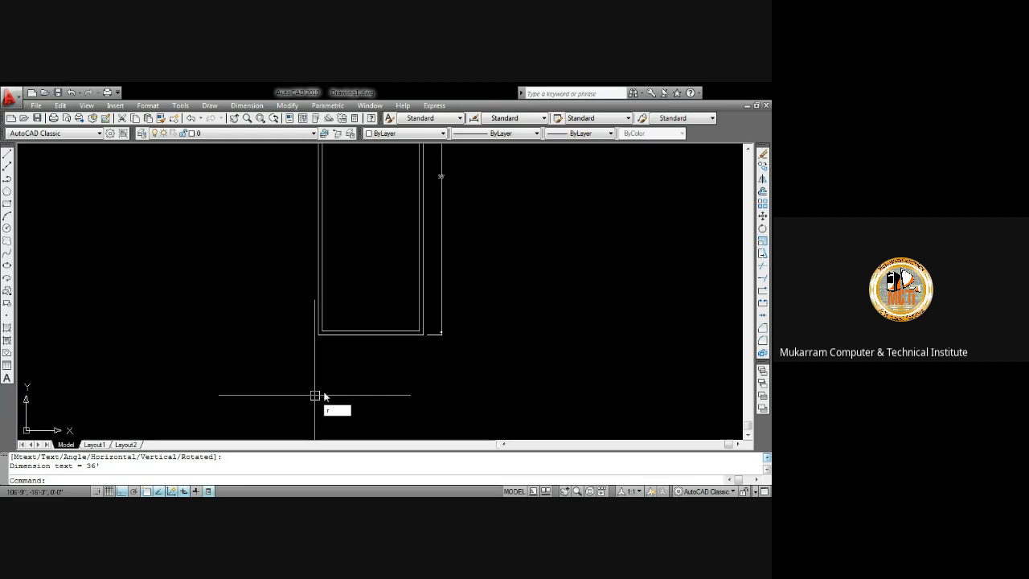
key("Escape")
key("Escape")
middle_click_drag(317, 386, 321, 377)
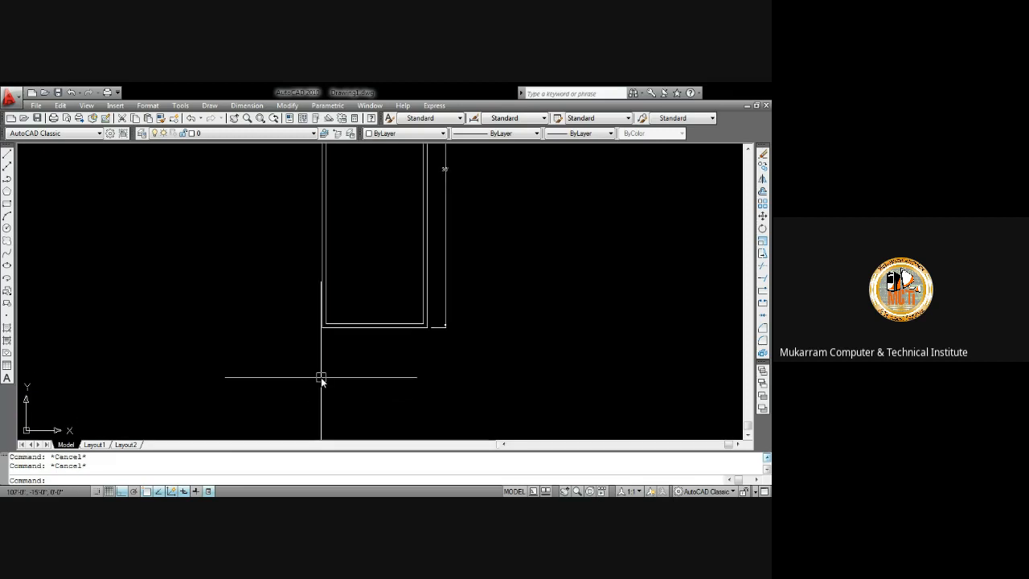
Draw a horizontal line a short distance below the rectangle's bottom edge
type("l")
key("Return")
left_click(300, 371)
left_click(447, 381)
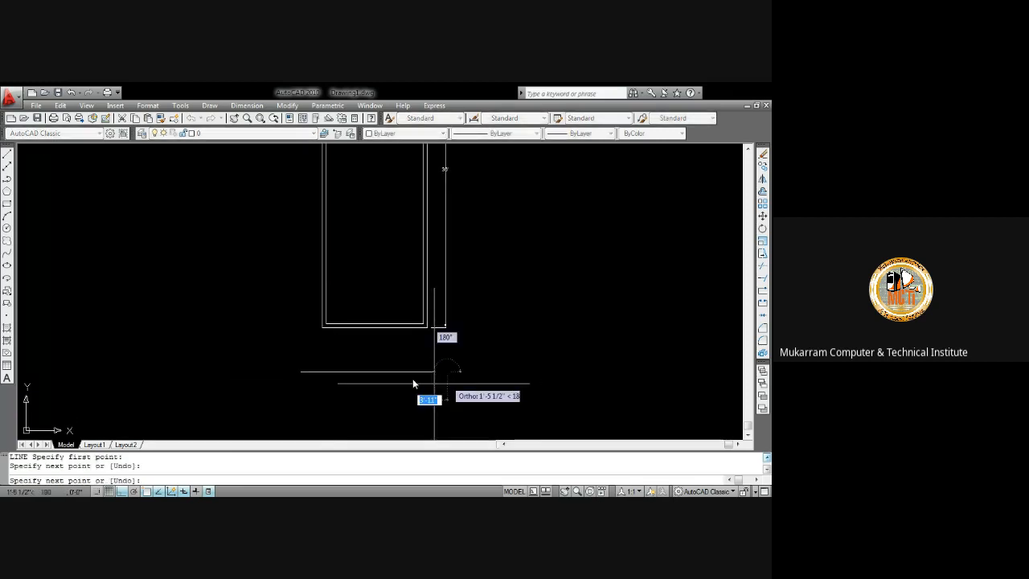
key("Escape")
Examine the dimensioned rectangle's corners, edges and the new line beneath it
middle_click_drag(379, 344, 371, 382)
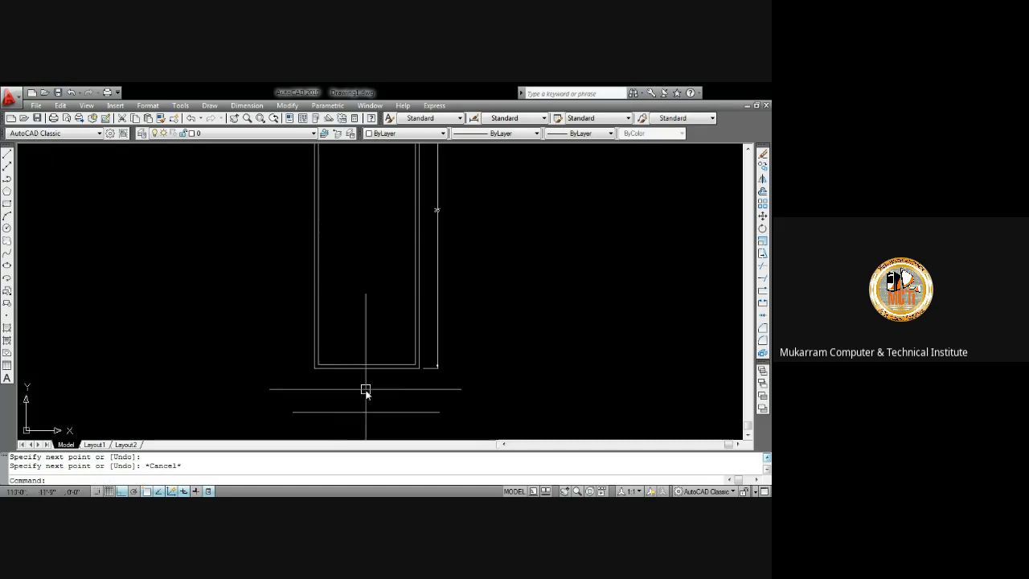
scroll(379, 366, "up", 2)
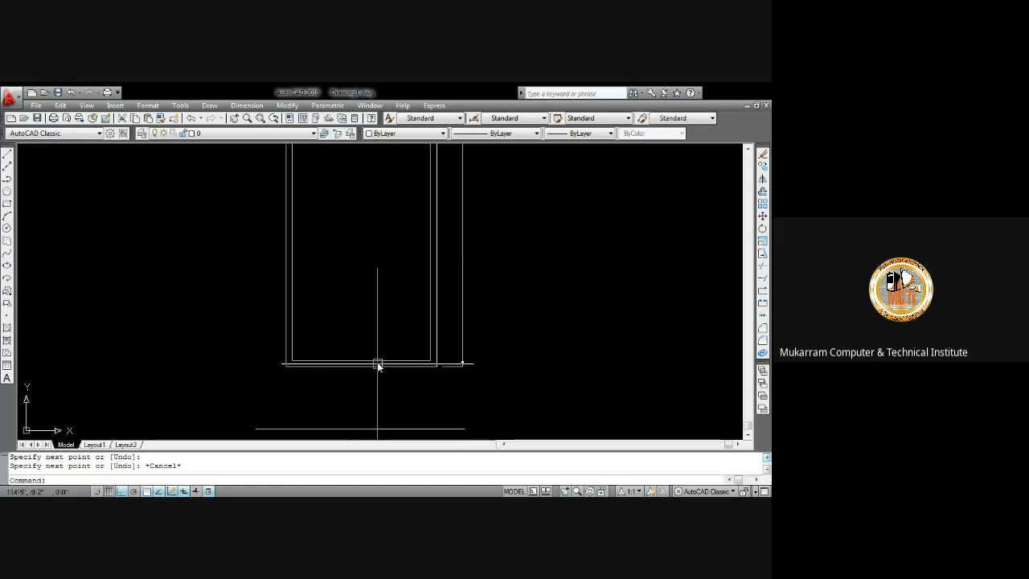
scroll(377, 270, "down", 5)
mouse_move(379, 230)
middle_mouse_down()
mouse_move(372, 310)
mouse_move(371, 298)
middle_mouse_up()
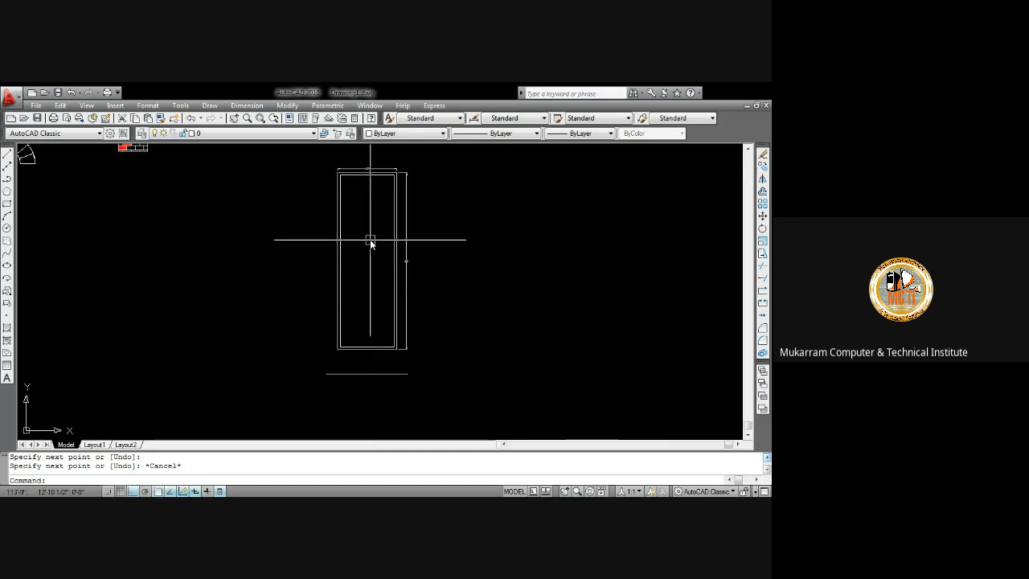
scroll(367, 198, "up", 2)
scroll(370, 161, "down", 3)
scroll(358, 163, "up", 3)
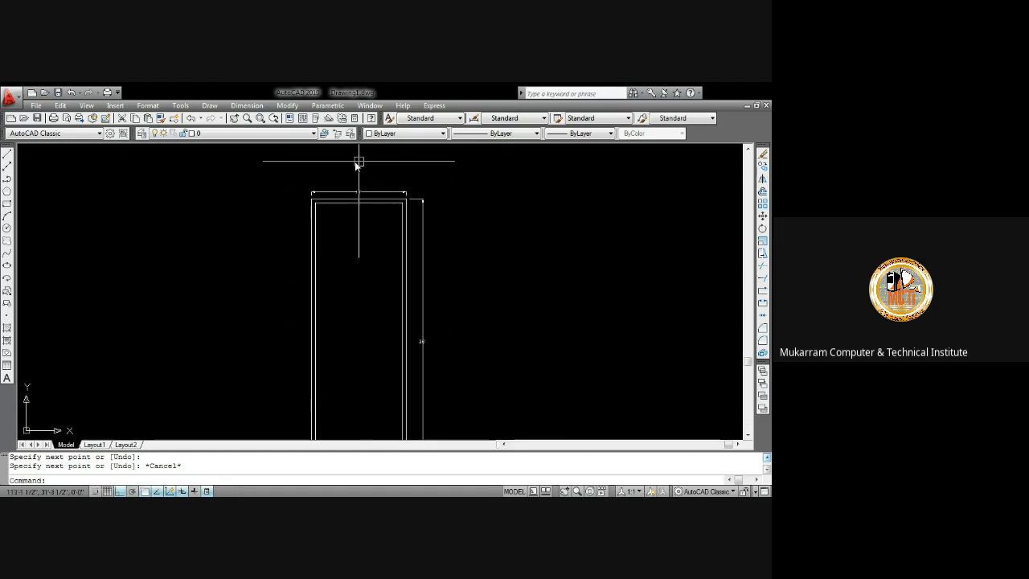
scroll(381, 172, "down", 4)
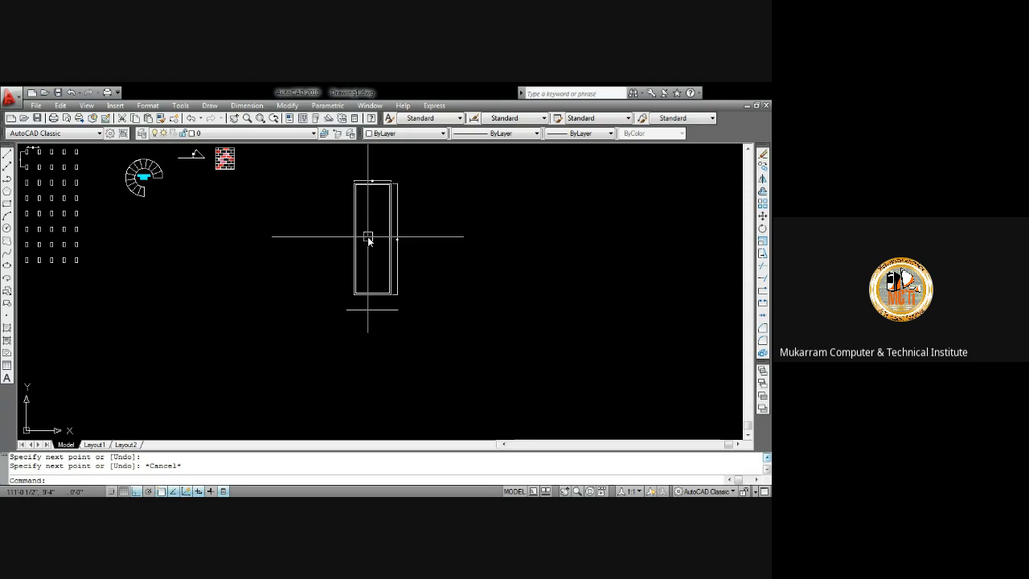
scroll(370, 241, "up", 4)
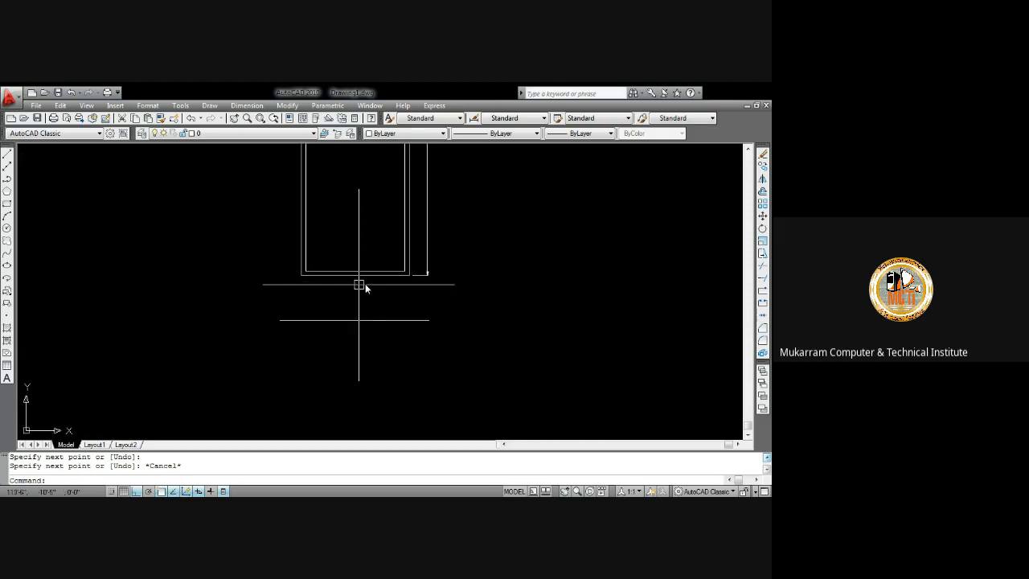
scroll(377, 276, "down", 2)
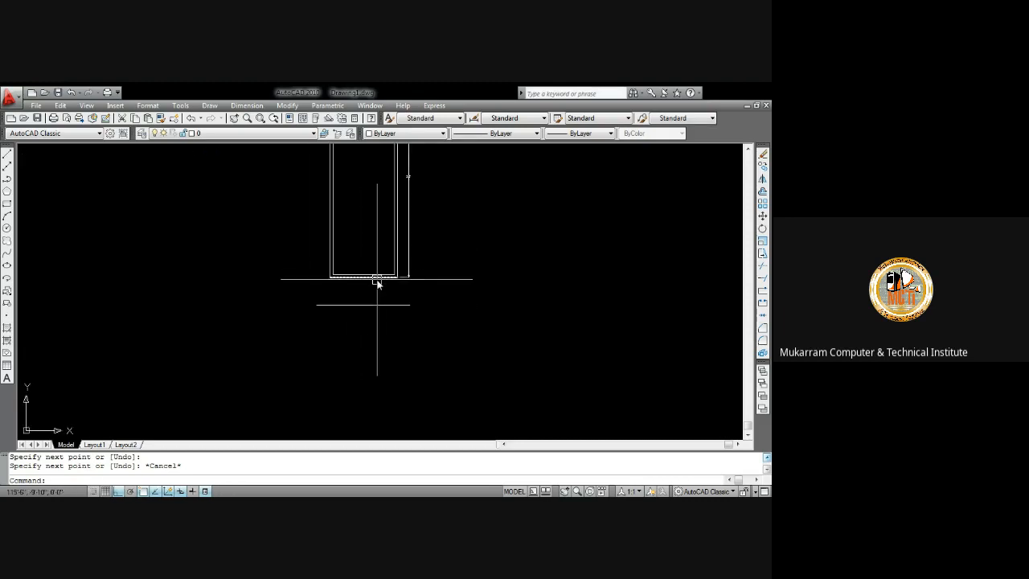
middle_click_drag(377, 281, 377, 396)
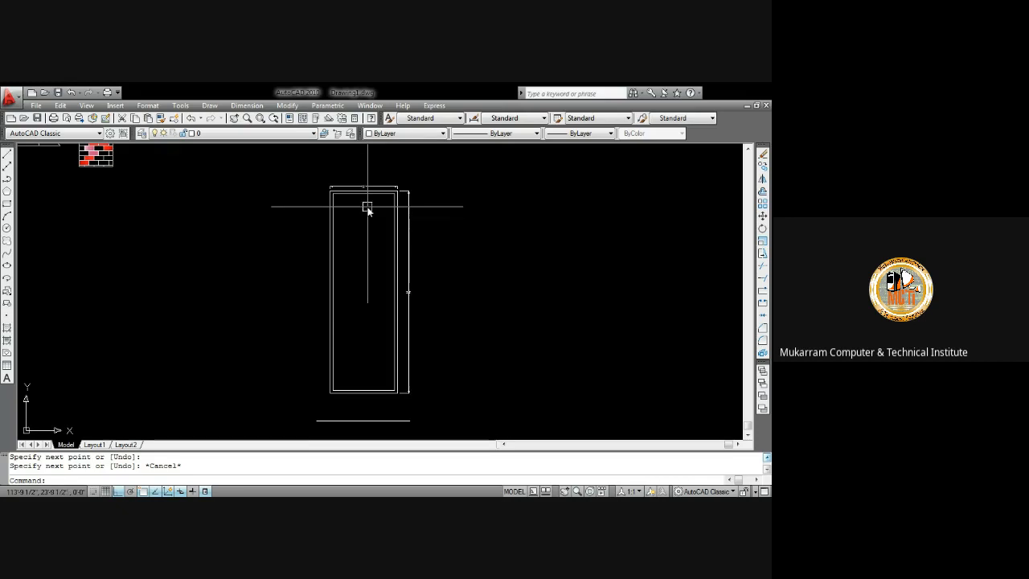
scroll(367, 210, "up", 3)
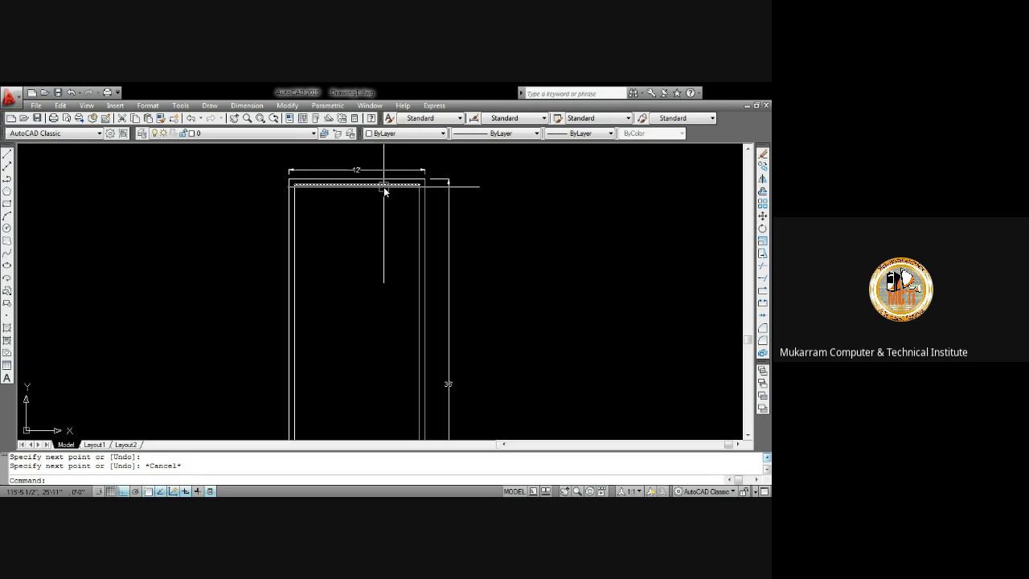
middle_click_drag(369, 238, 362, 167)
scroll(357, 214, "down", 4)
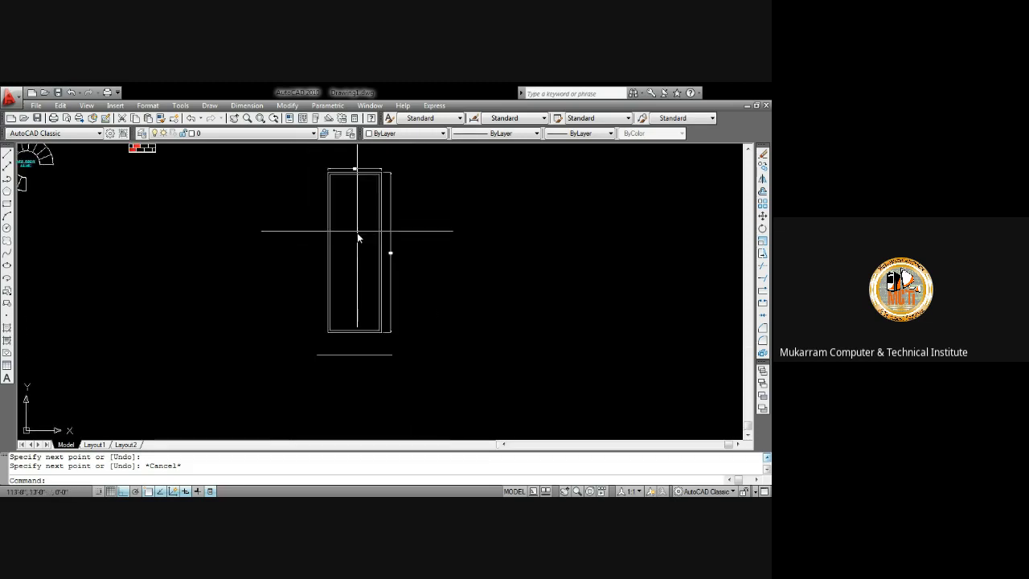
middle_click_drag(357, 239, 344, 282)
middle_click_drag(346, 373, 349, 292)
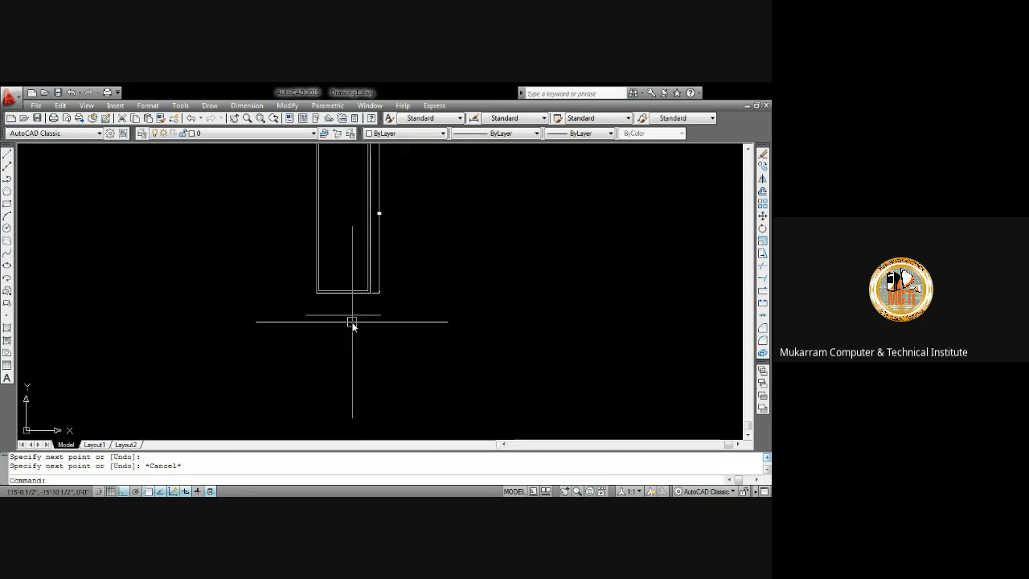
scroll(351, 320, "up", 3)
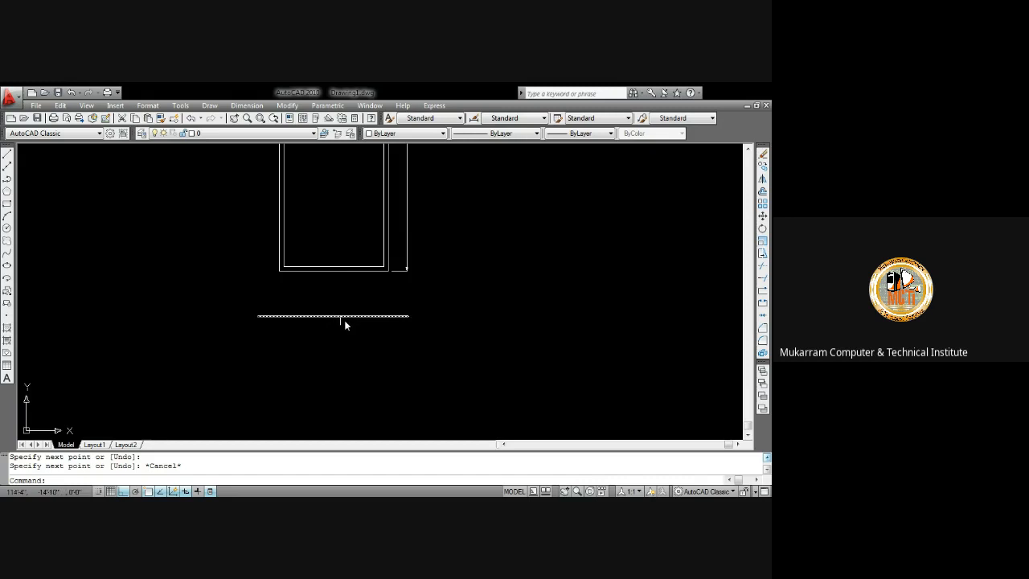
middle_click_drag(353, 271, 362, 370)
scroll(343, 292, "down", 2)
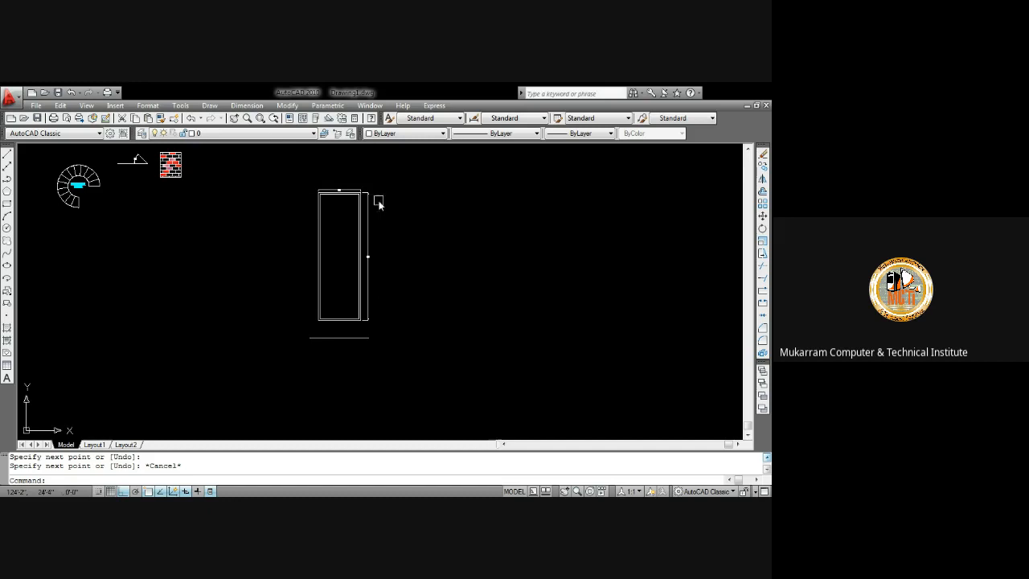
scroll(345, 195, "up", 3)
scroll(345, 195, "up", 4)
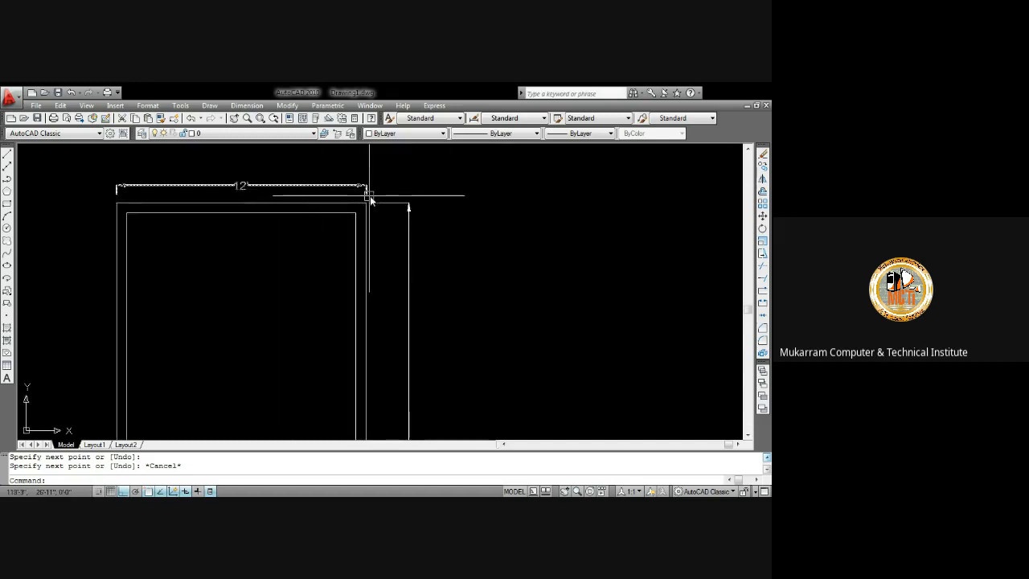
scroll(402, 233, "down", 7)
scroll(398, 313, "up", 4)
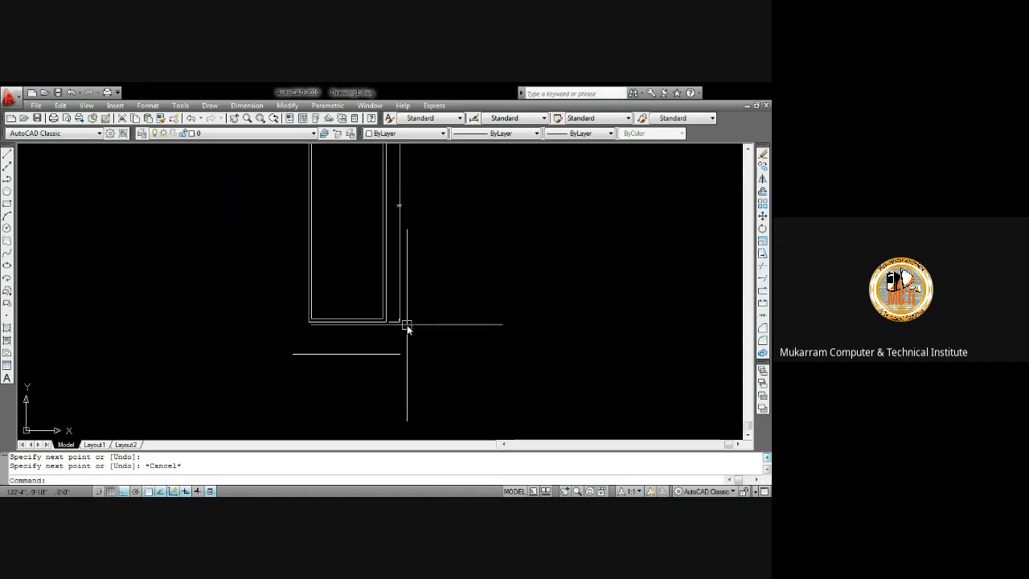
scroll(401, 327, "up", 2)
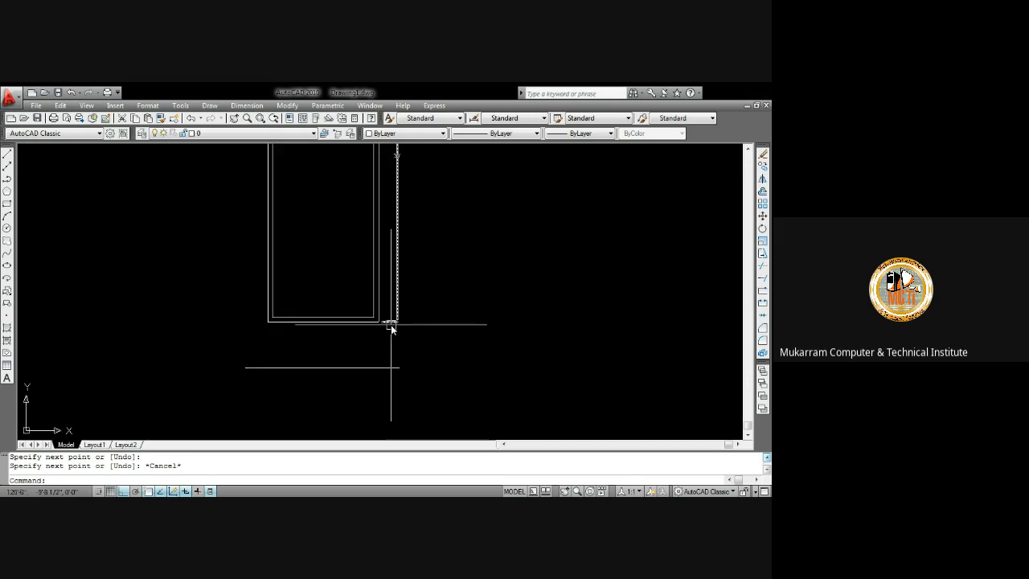
scroll(390, 325, "down", 5)
scroll(388, 265, "up", 4)
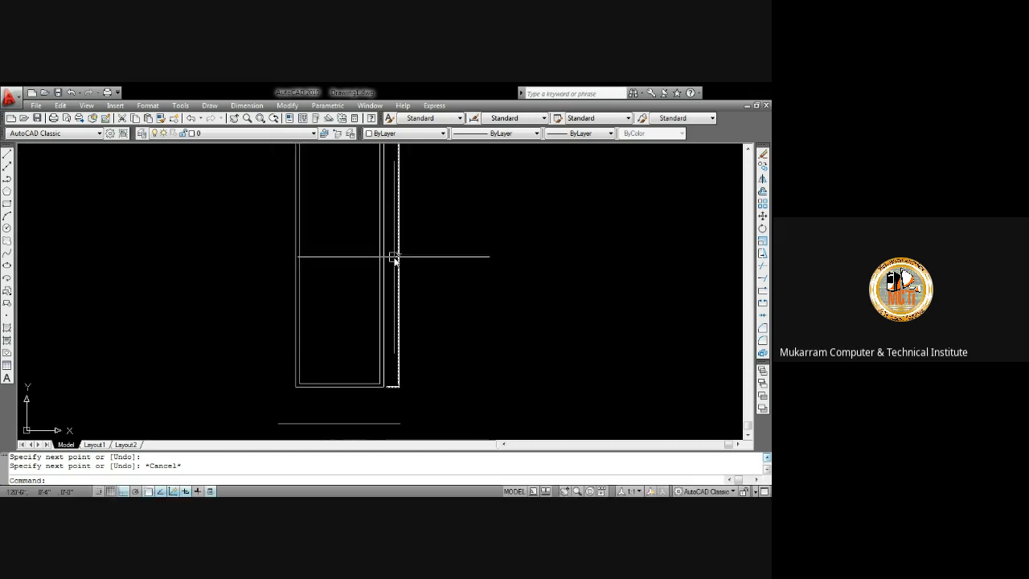
scroll(395, 260, "up", 3)
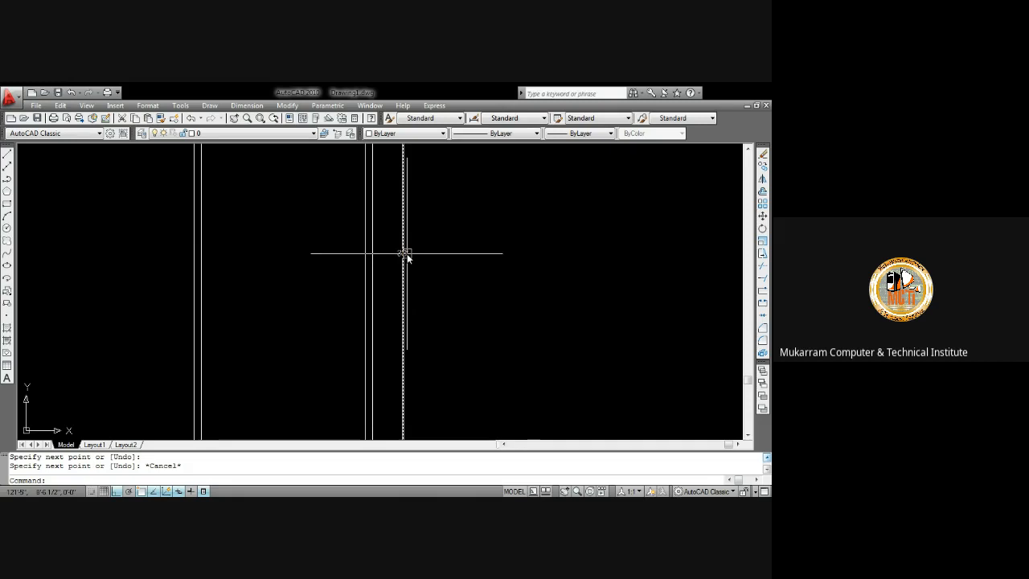
scroll(407, 254, "down", 4)
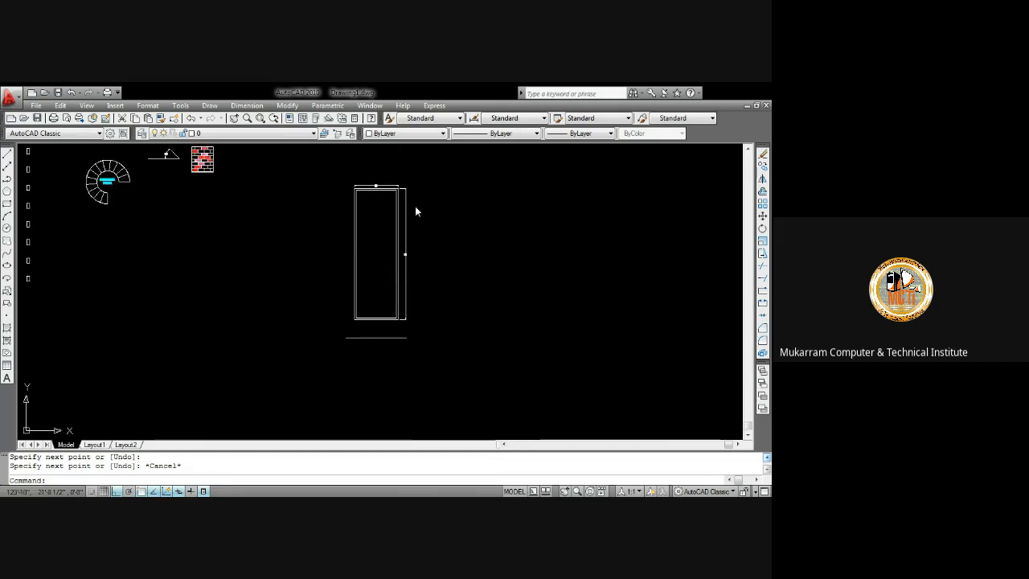
scroll(376, 186, "up", 6)
scroll(374, 183, "down", 4)
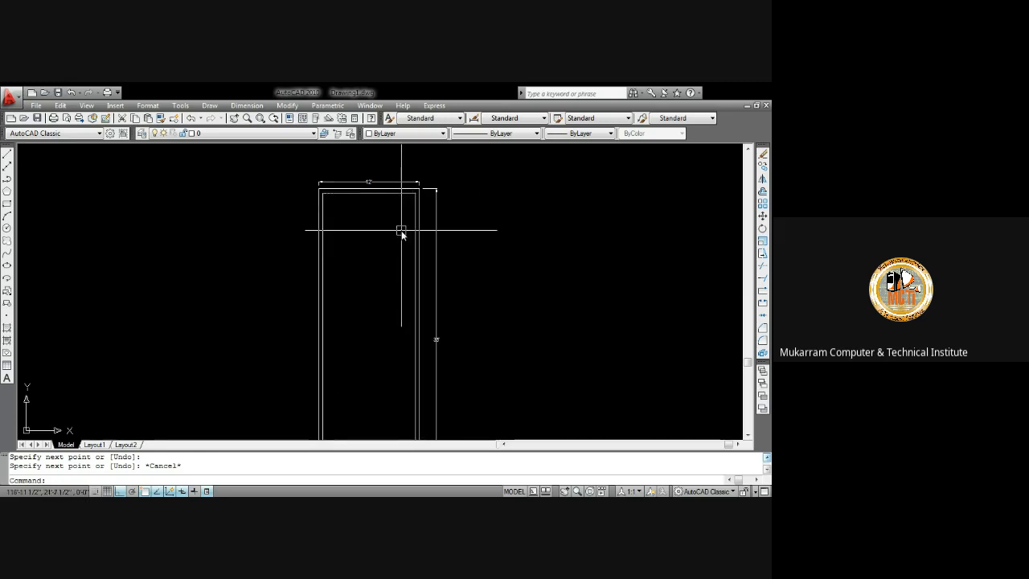
scroll(378, 217, "down", 3)
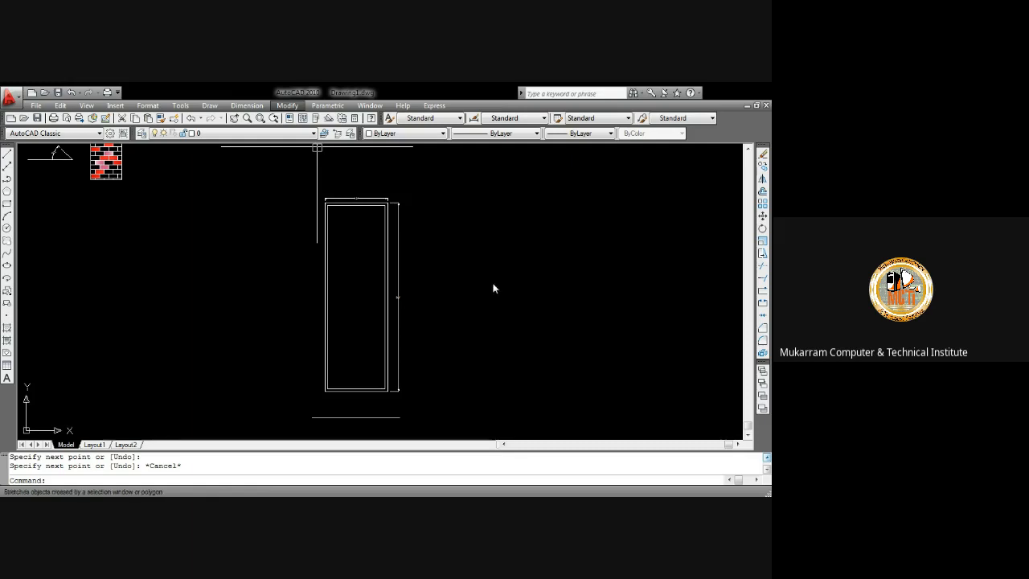
left_click(471, 223)
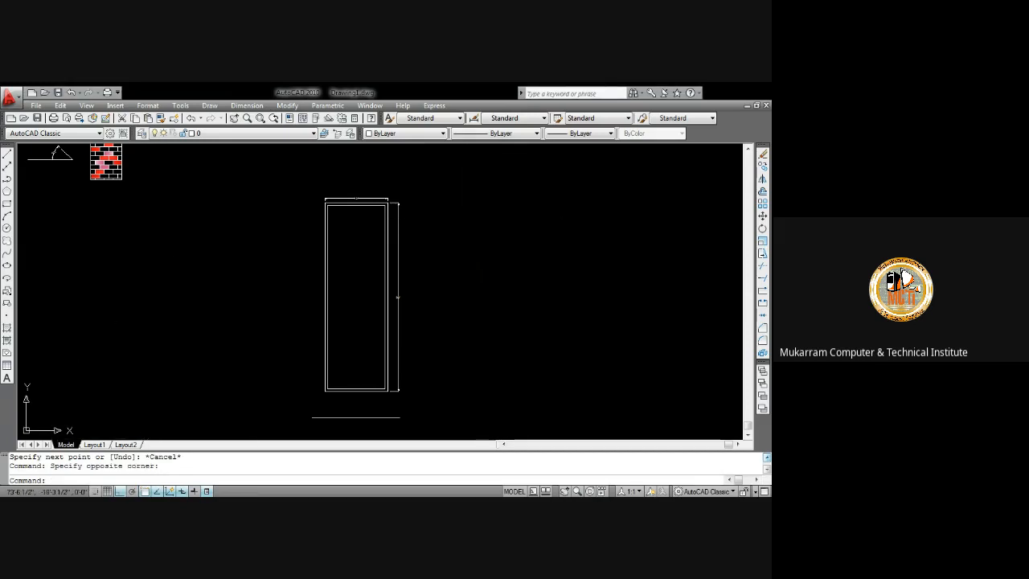
left_click(183, 256)
left_click(227, 233)
scroll(415, 241, "up", 3)
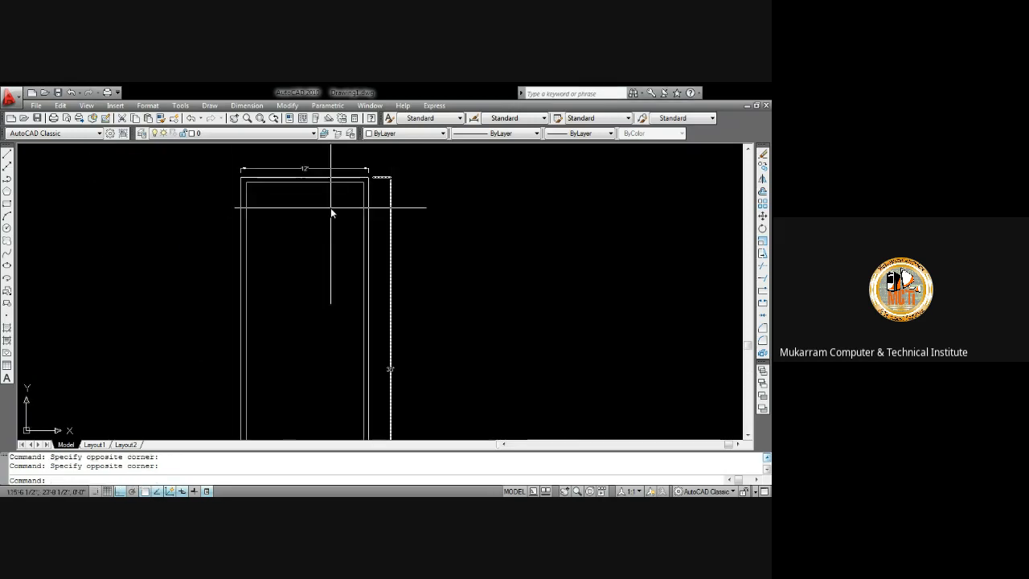
middle_click_drag(353, 205, 420, 230)
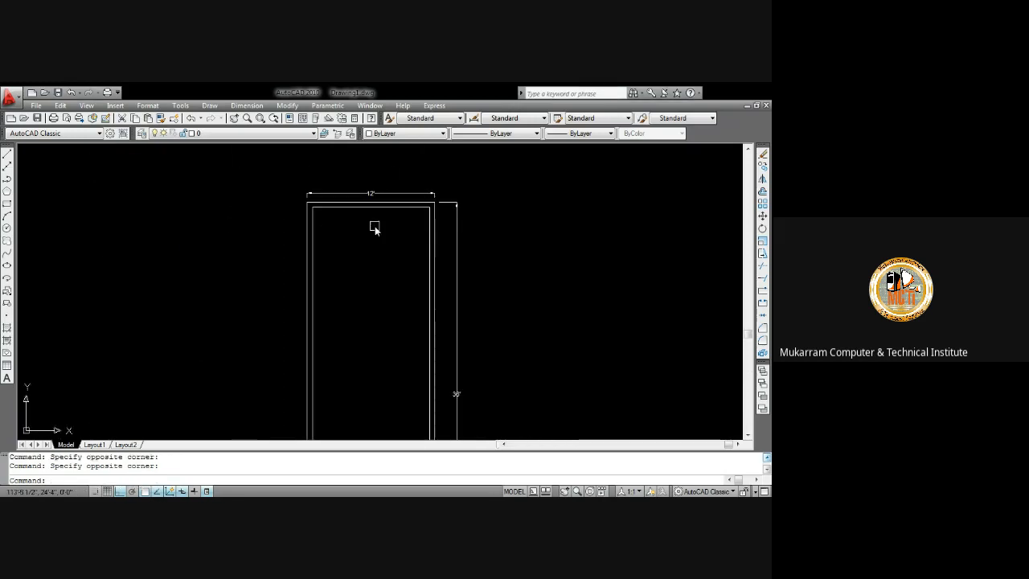
scroll(386, 233, "up", 2)
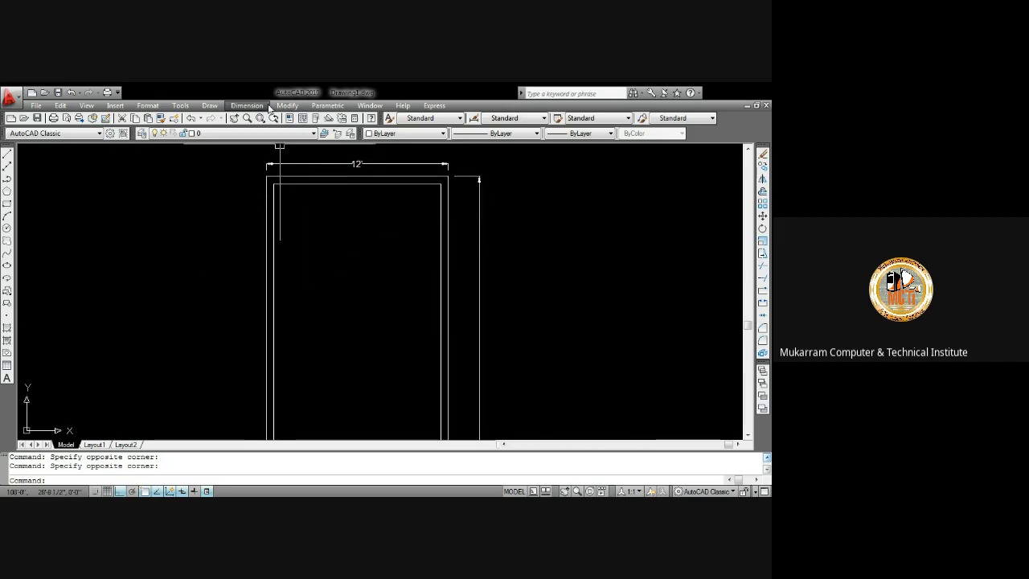
Add a linear dimension across the thickness of the rectangle's left wall, between its two parallel lines
left_click(246, 105)
left_click(262, 133)
scroll(276, 243, "up", 3)
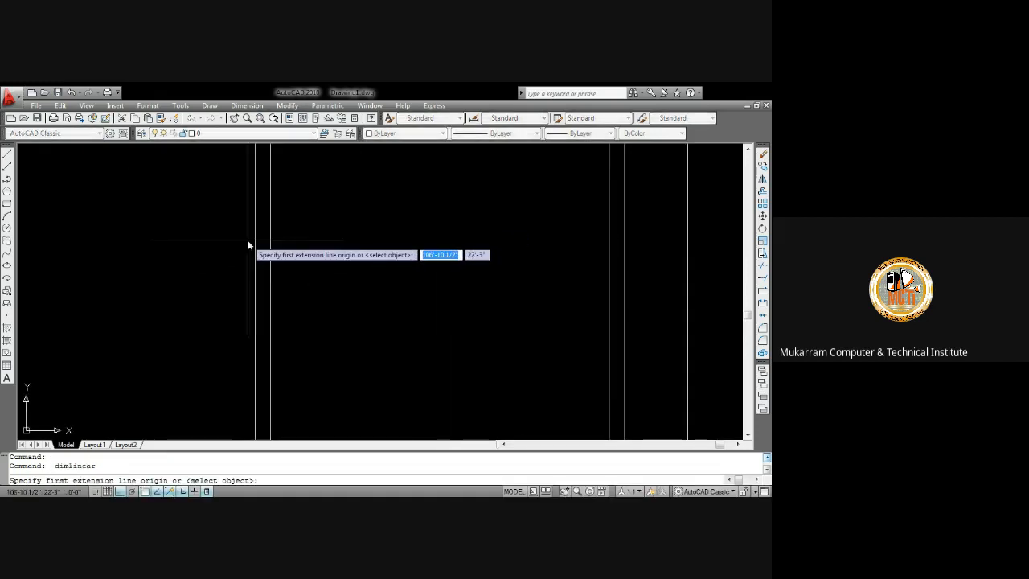
left_click(254, 241)
left_click(271, 241)
left_click(271, 268)
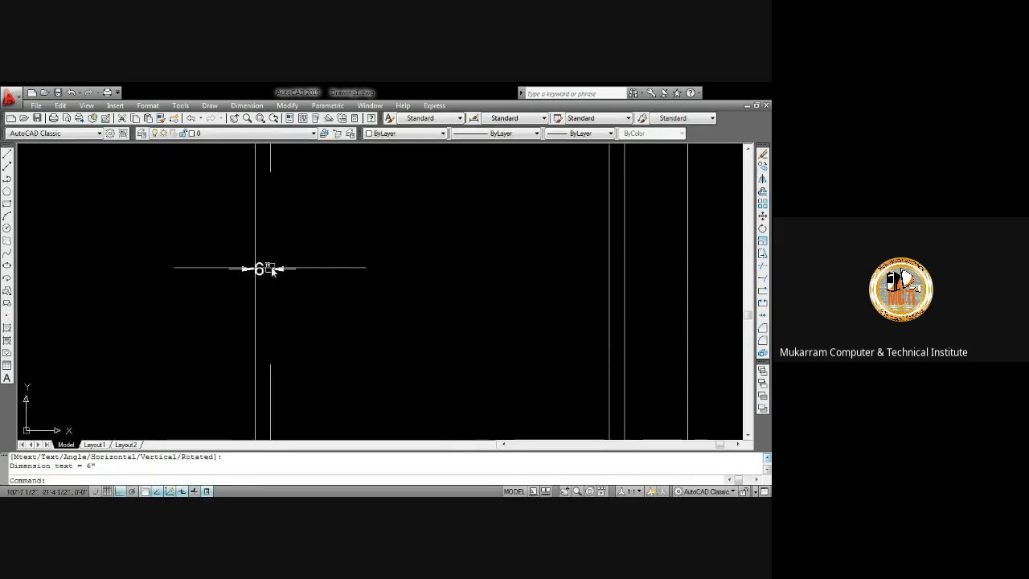
scroll(241, 279, "down", 3)
scroll(275, 200, "up", 3)
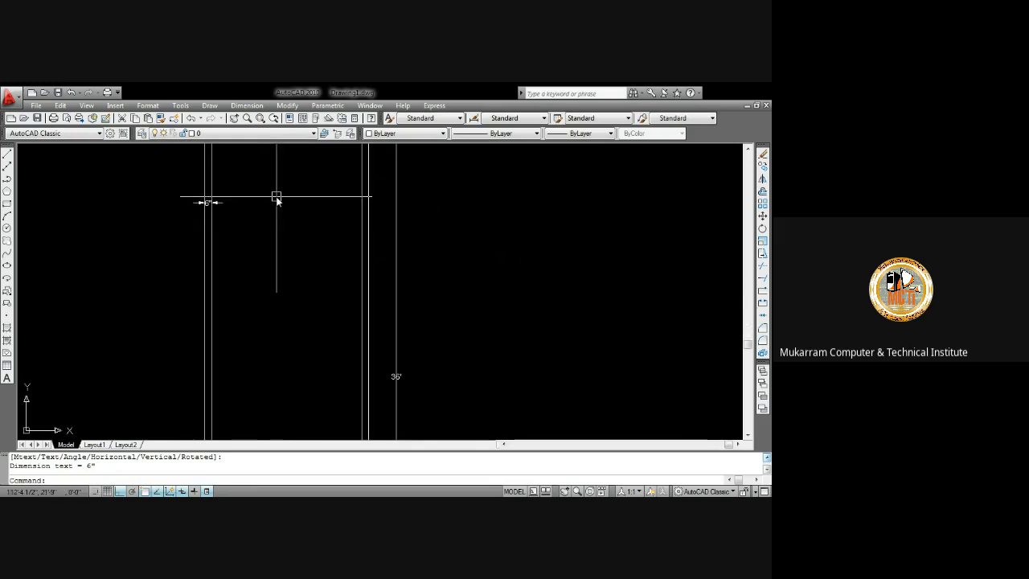
scroll(274, 237, "down", 4)
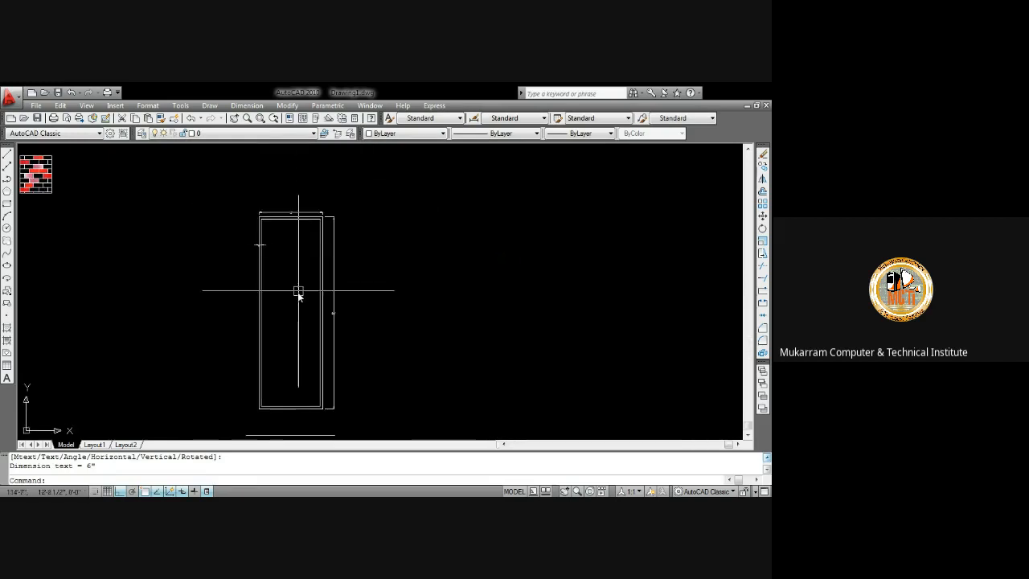
Offset the rectangle's top inner edge 9' downward to create a horizontal line inside the room
scroll(285, 232, "up", 2)
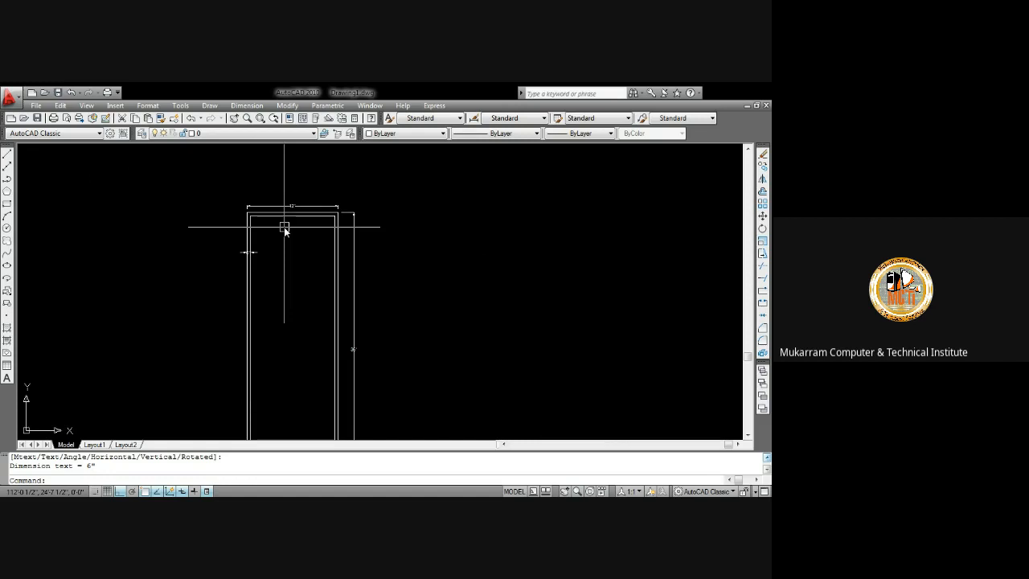
scroll(310, 233, "up", 2)
key("Escape")
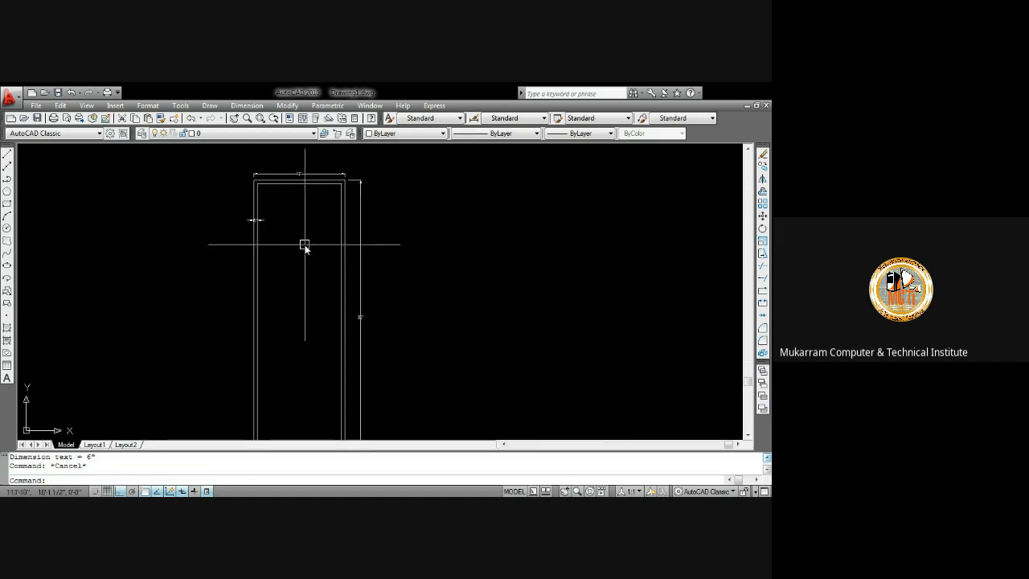
type("o")
key("Return")
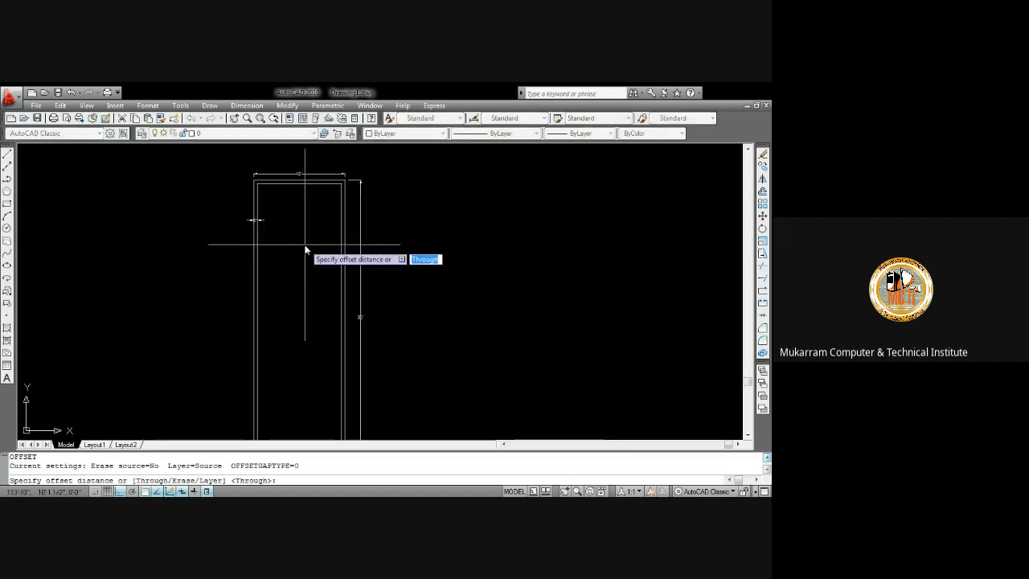
type("9\"")
key("Return")
left_click(310, 185)
left_click(311, 228)
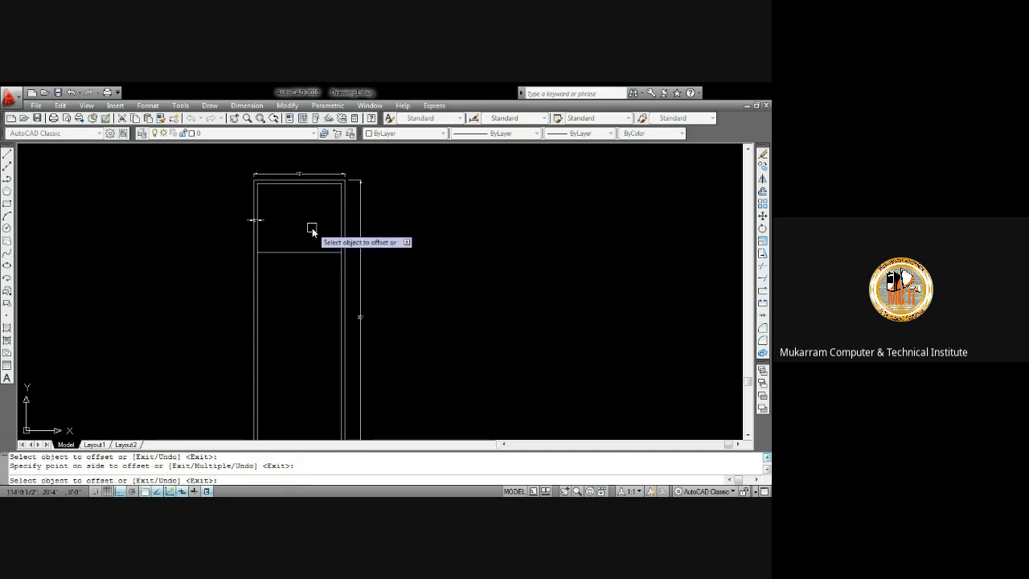
key("Return")
Offset that new horizontal line 4" downward to form a double line
type("o")
key("Return")
type("4")
key("Return")
left_click(313, 252)
left_click(312, 314)
key("Escape")
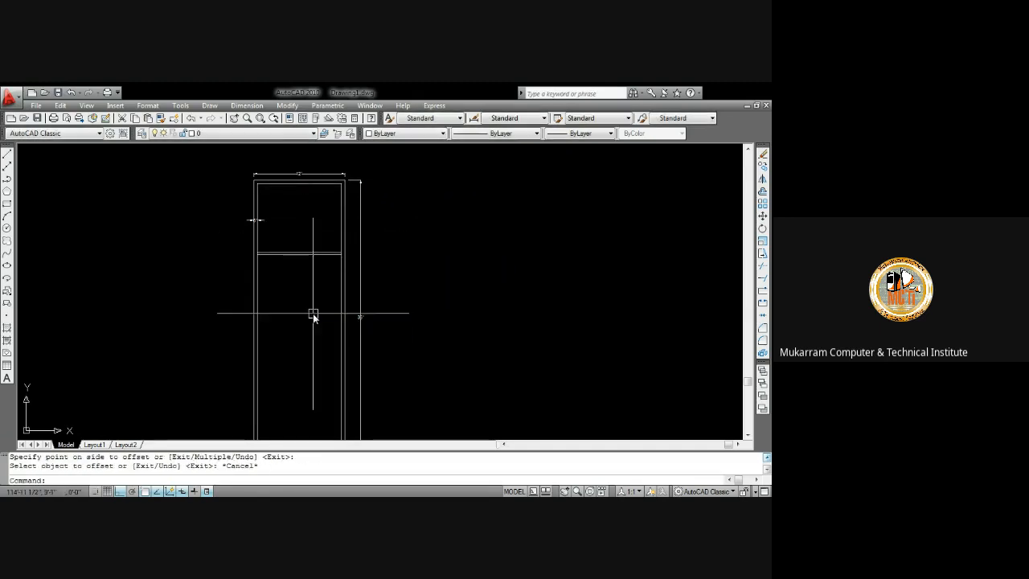
Offset the lower line of the double line 36" further down inside the rectangle
scroll(315, 278, "up", 3)
scroll(315, 278, "down", 4)
middle_click_drag(316, 287, 337, 259)
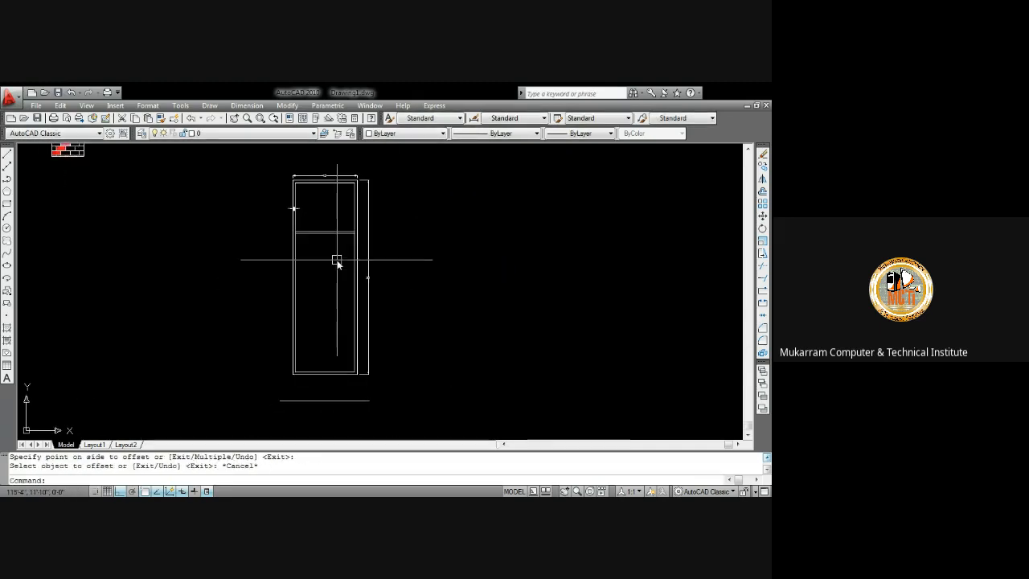
scroll(336, 258, "up", 3)
type("o")
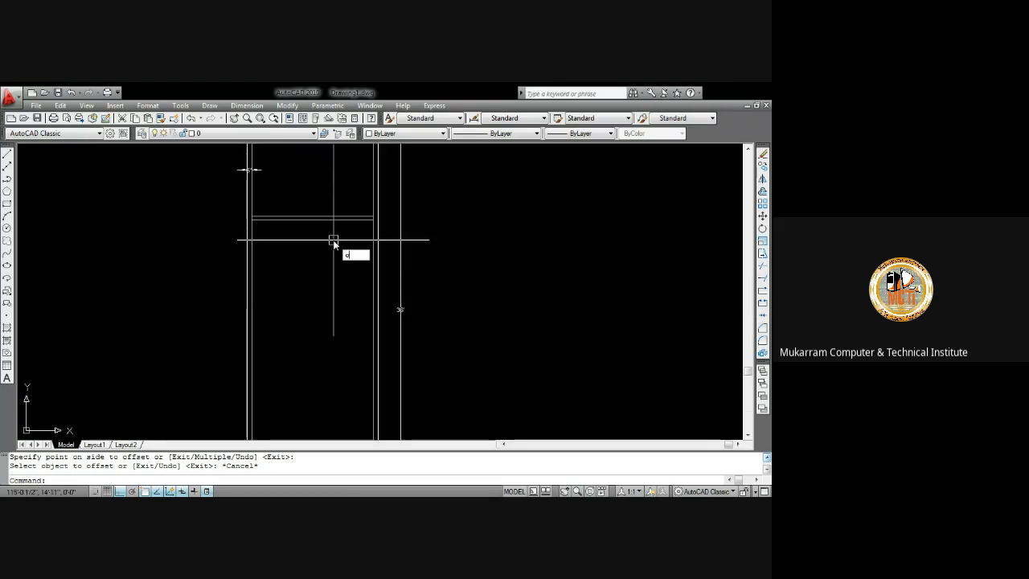
key("Return")
type("36")
key("Return")
left_click(334, 235)
left_click(337, 296)
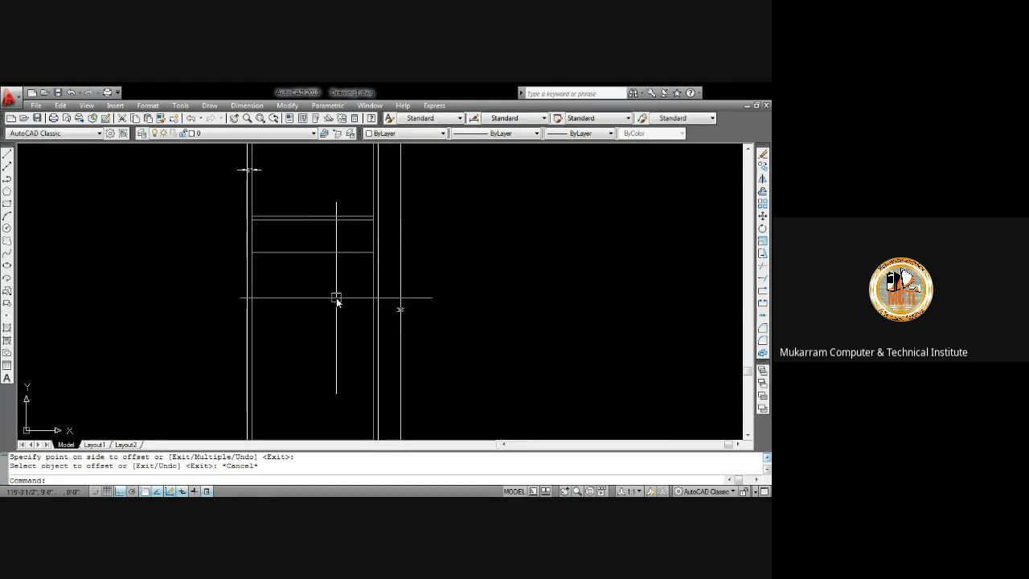
key("Escape")
Offset the 36" line 4" downward to make a second double line
type("o")
key("Return")
type("4")
key("Return")
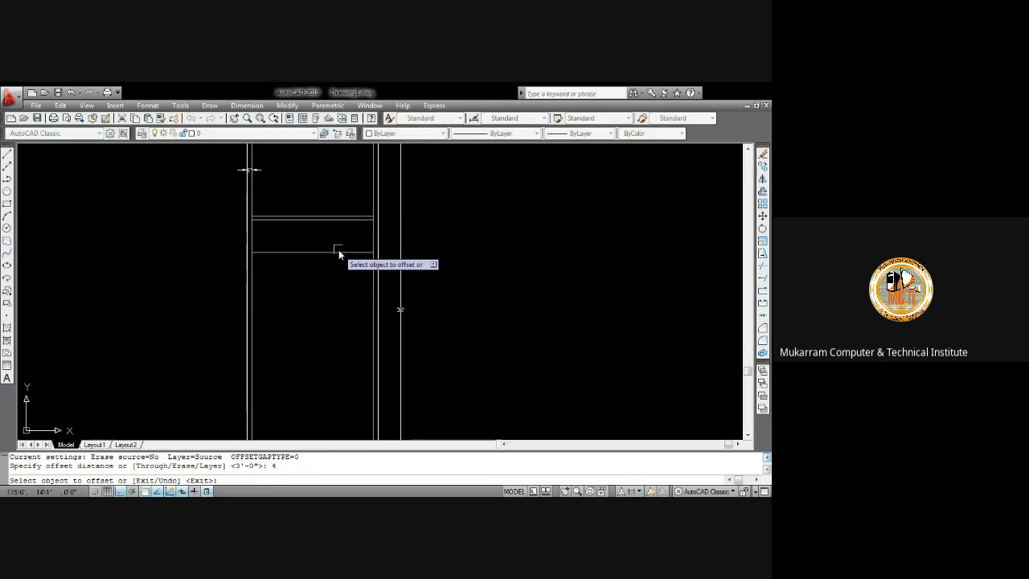
left_click(338, 252)
left_click(340, 301)
key("Escape")
Offset the lowest horizontal line 8' downward inside the rectangle
scroll(340, 245, "up", 2)
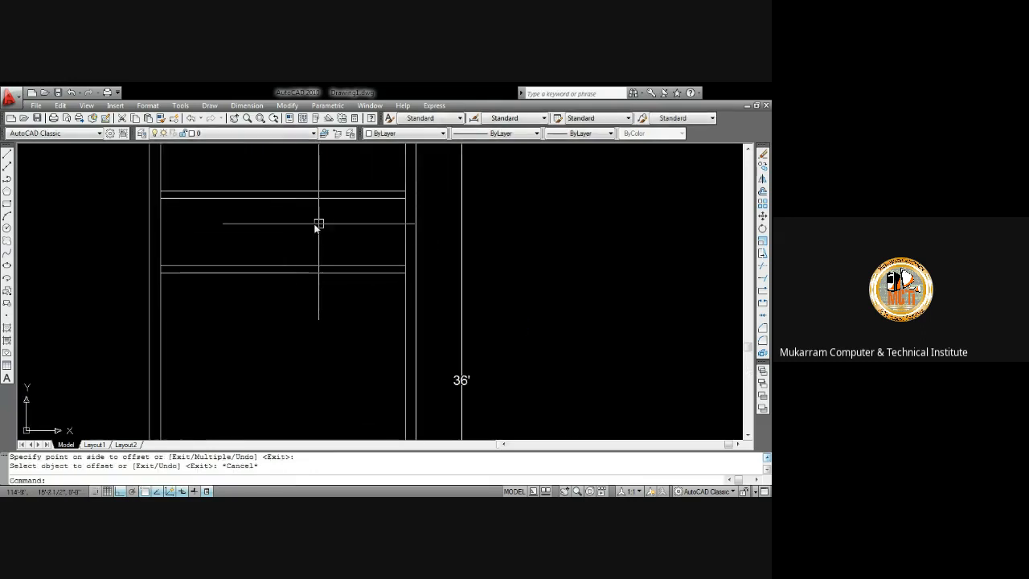
scroll(297, 234, "down", 3)
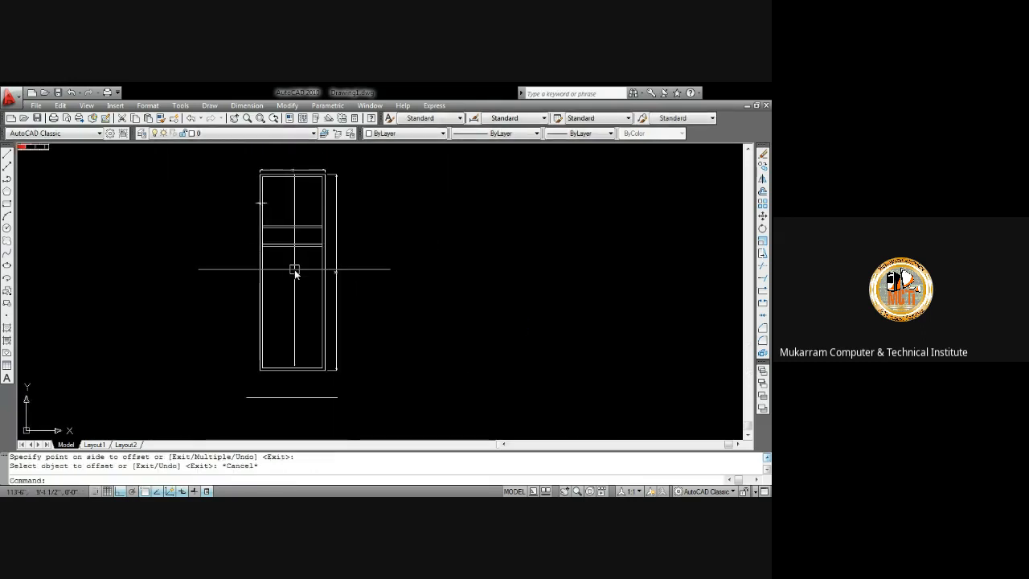
scroll(298, 261, "up", 1)
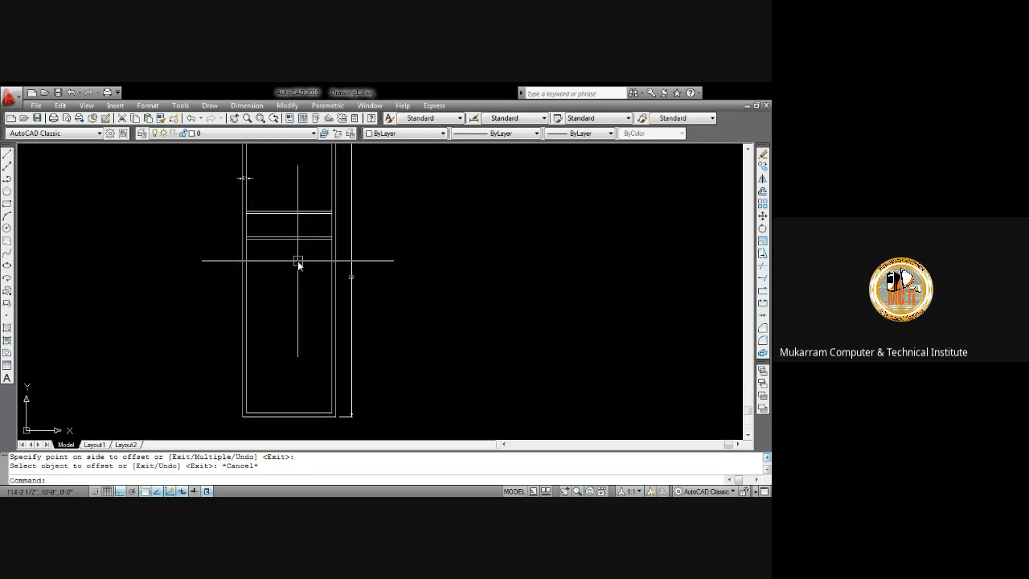
key("Return")
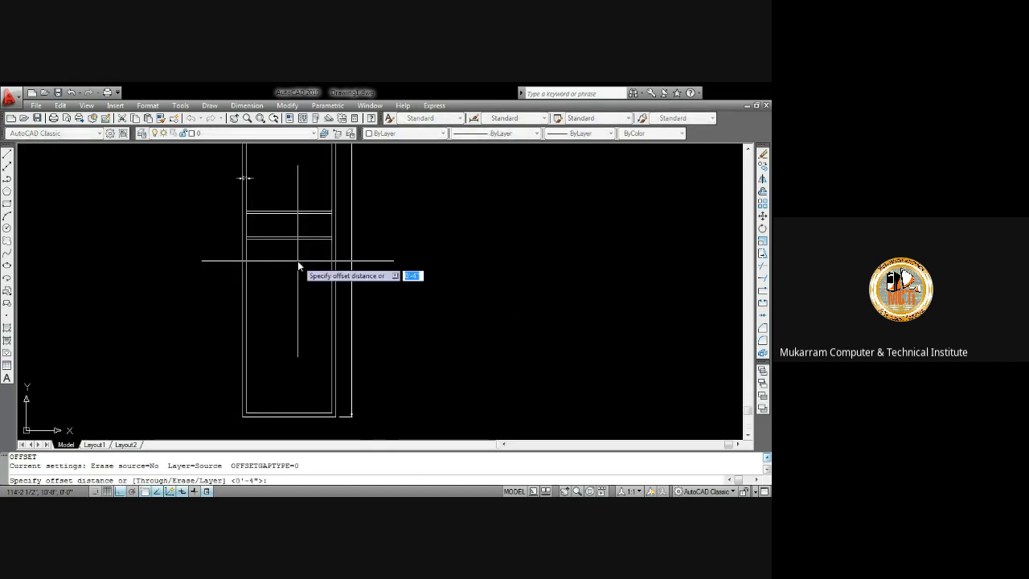
type("8'")
key("Return")
scroll(305, 241, "up", 2)
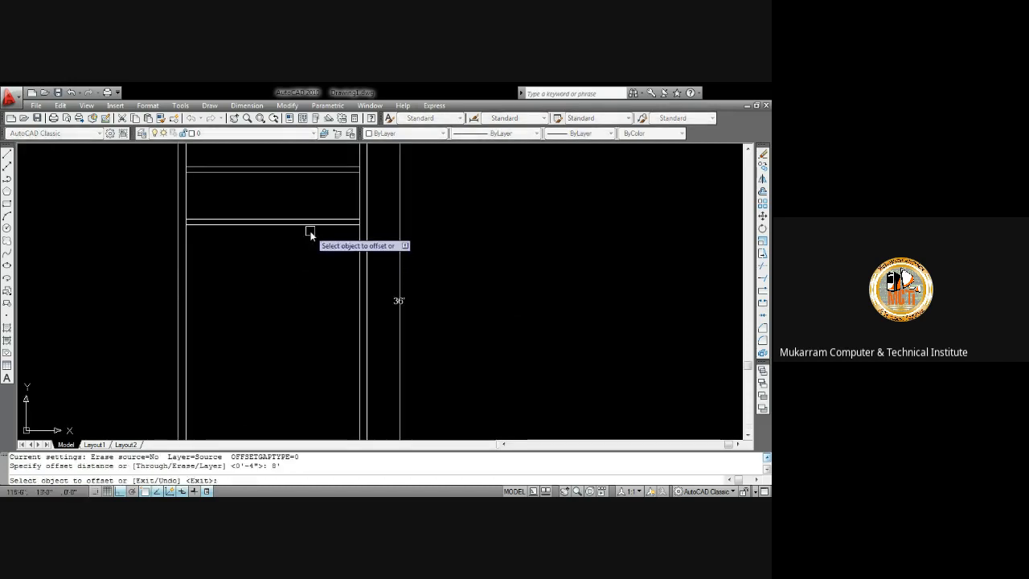
left_click(310, 225)
left_click(313, 277)
key("Return")
Offset the newest horizontal line downward once more using the same offset command
key("Return")
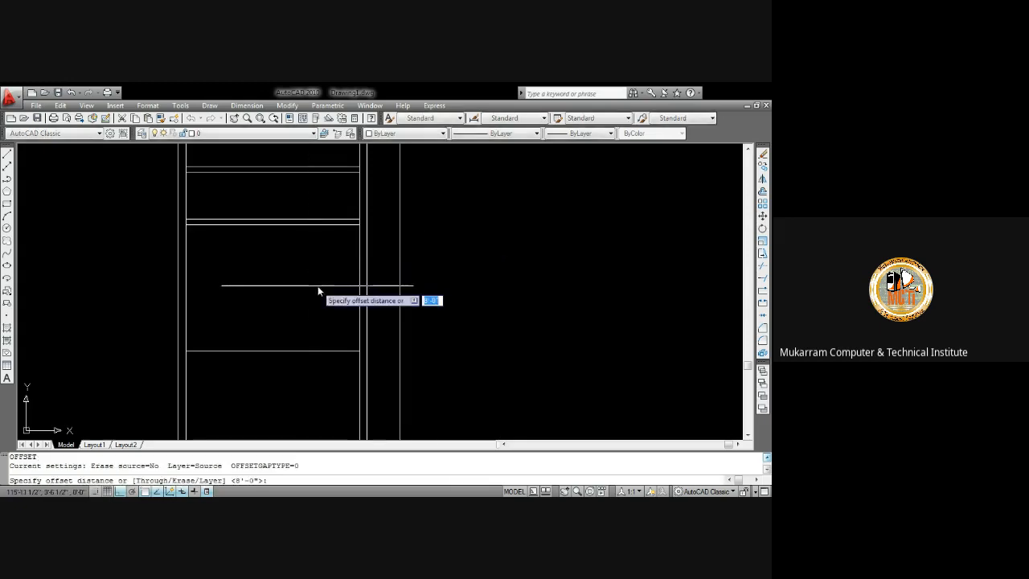
key("Return")
left_click(314, 352)
left_click(312, 372)
key("Escape")
scroll(331, 325, "down", 3)
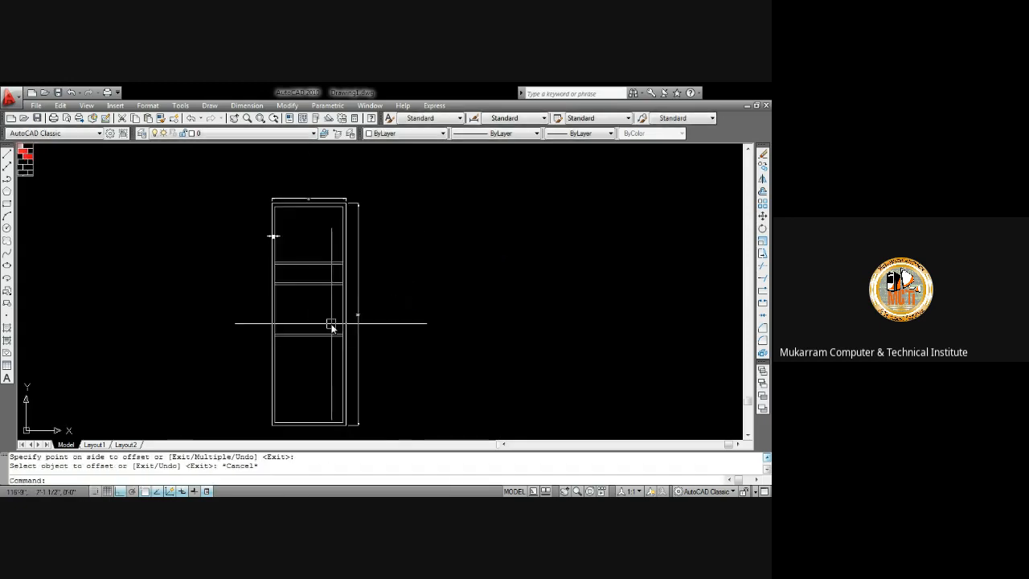
Examine the horizontal divisions inside the rectangle from different zoom levels
scroll(328, 306, "up", 2)
scroll(302, 329, "up", 2)
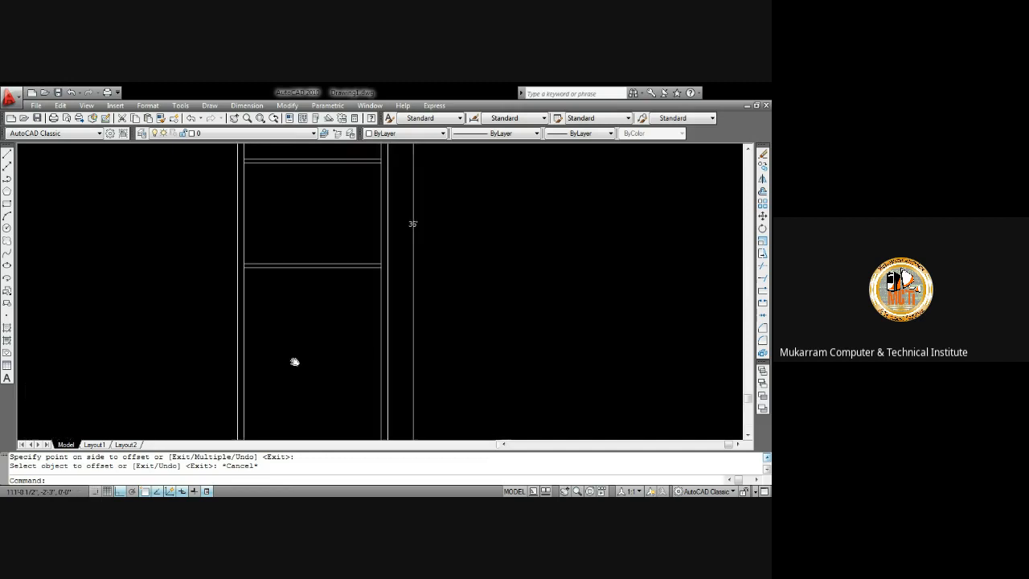
middle_click_drag(294, 361, 296, 433)
middle_click_drag(305, 265, 307, 342)
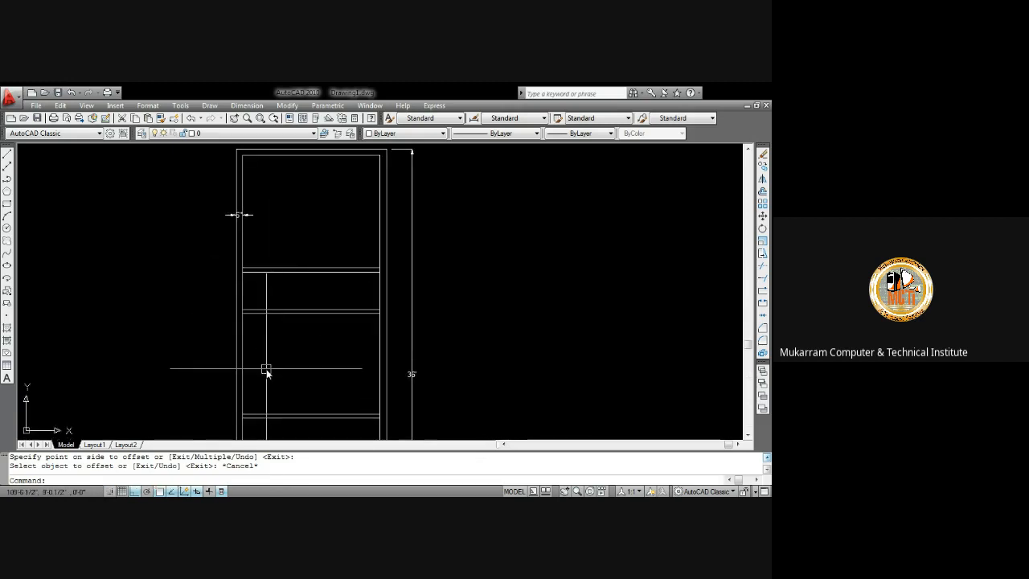
scroll(316, 317, "down", 3)
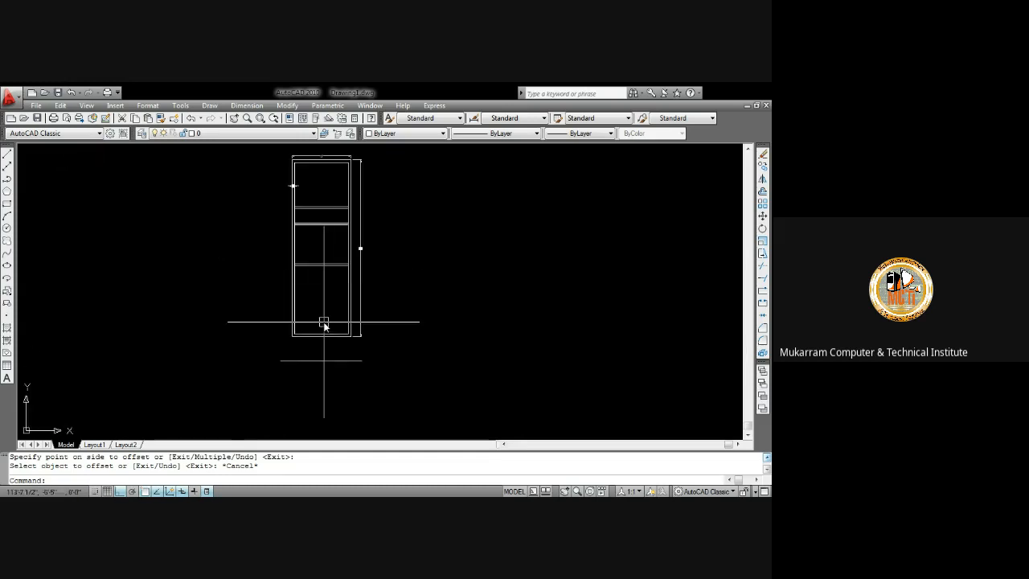
scroll(324, 324, "up", 5)
mouse_move(333, 359)
middle_mouse_down()
mouse_move(353, 294)
mouse_move(320, 326)
mouse_move(331, 299)
middle_mouse_up()
scroll(354, 289, "down", 2)
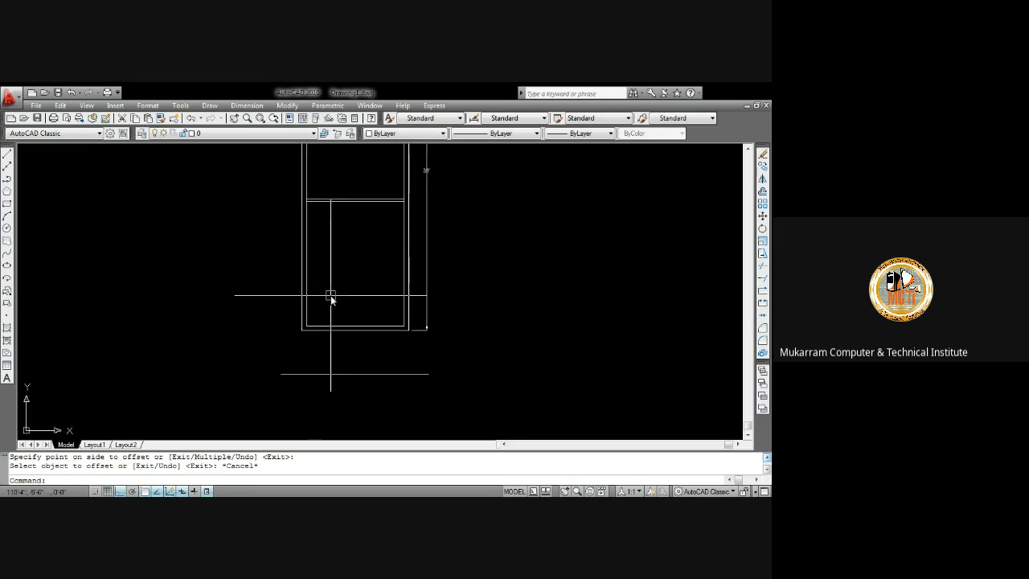
Offset the rectangle's inner left wall line 3' to the right
type("o")
key("Return")
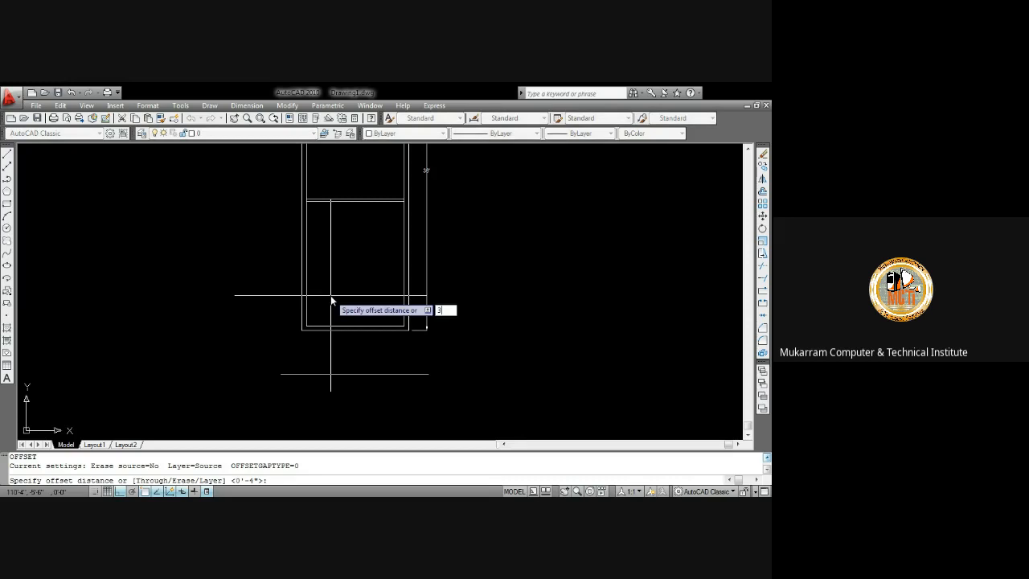
key("Return")
left_click(306, 321)
left_click(334, 323)
key("Escape")
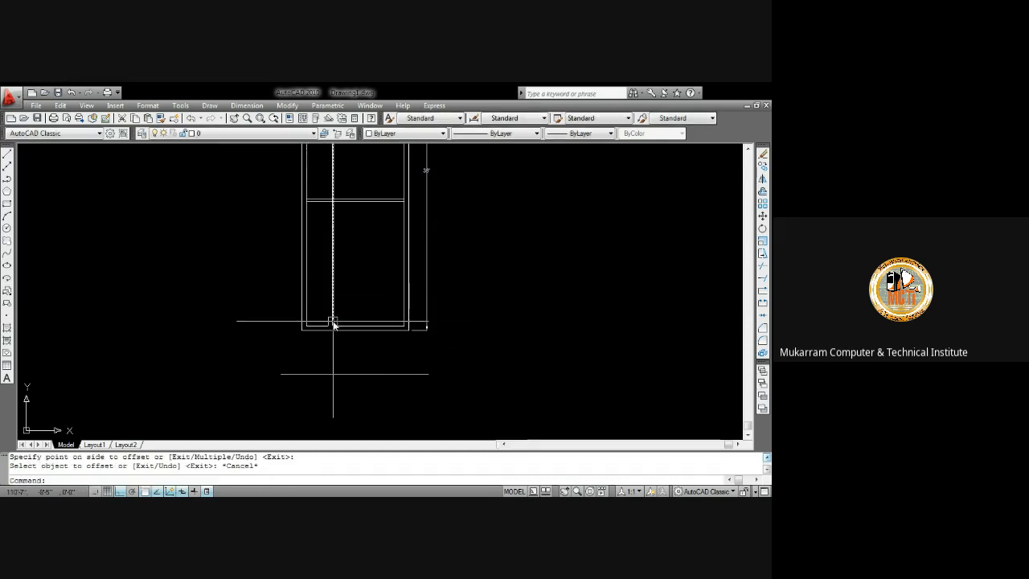
Trim the inner bottom edge segment between the inner left wall and the new vertical line
type("tr")
key("Return")
left_click(313, 319)
key("Escape")
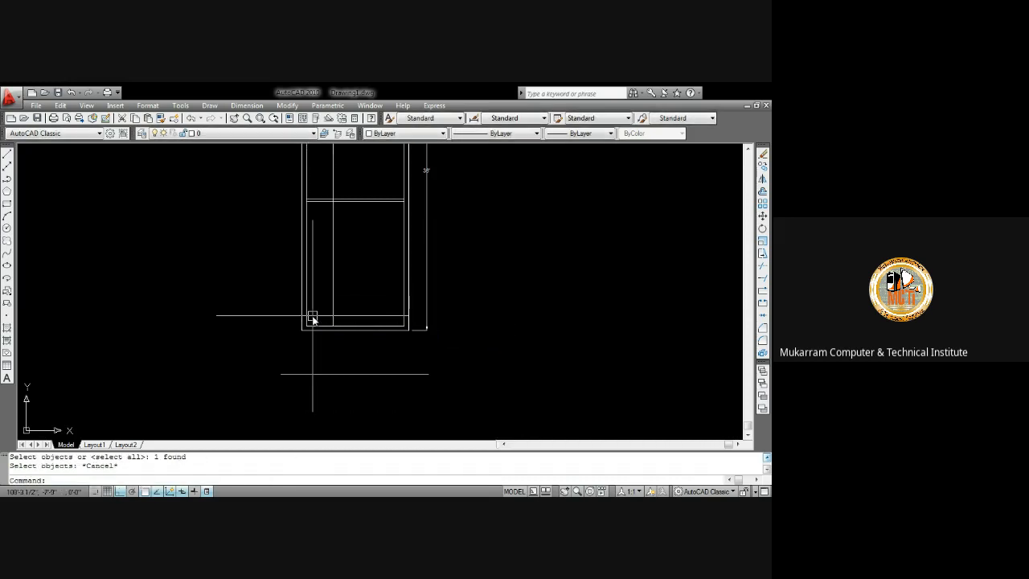
key("Return")
key("Return")
left_click(307, 313)
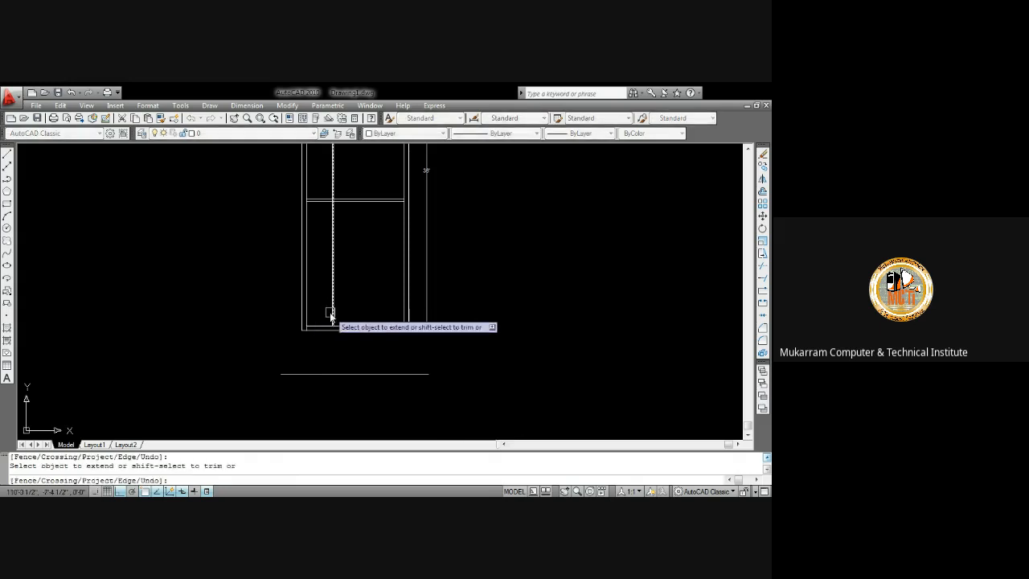
left_click(331, 313)
key("Escape")
type("tr")
key("Return")
key("Return")
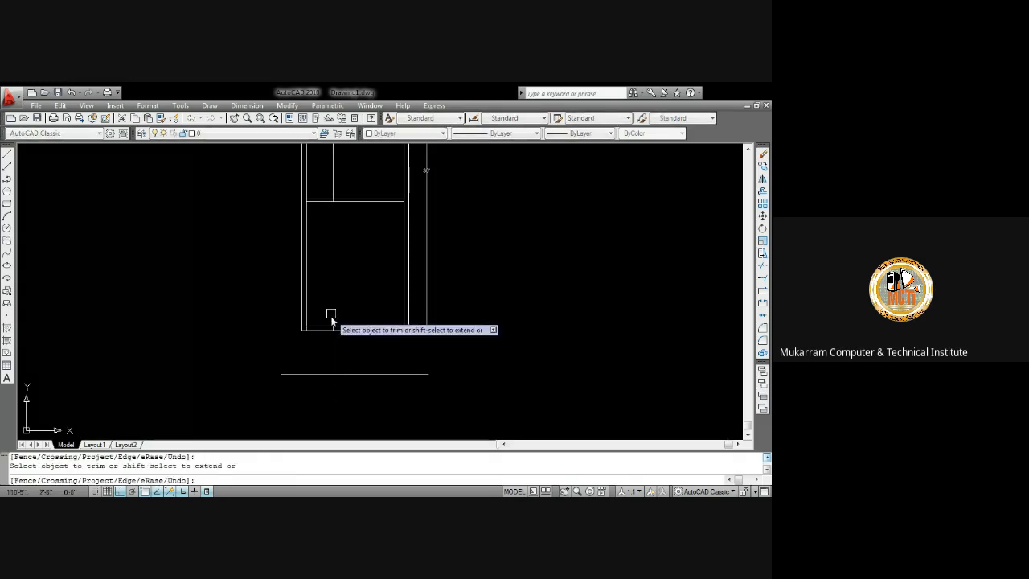
scroll(322, 322, "up", 3)
key("Escape")
Delete the vertical line that was offset from the inner left wall
scroll(394, 304, "down", 3)
scroll(390, 296, "up", 5)
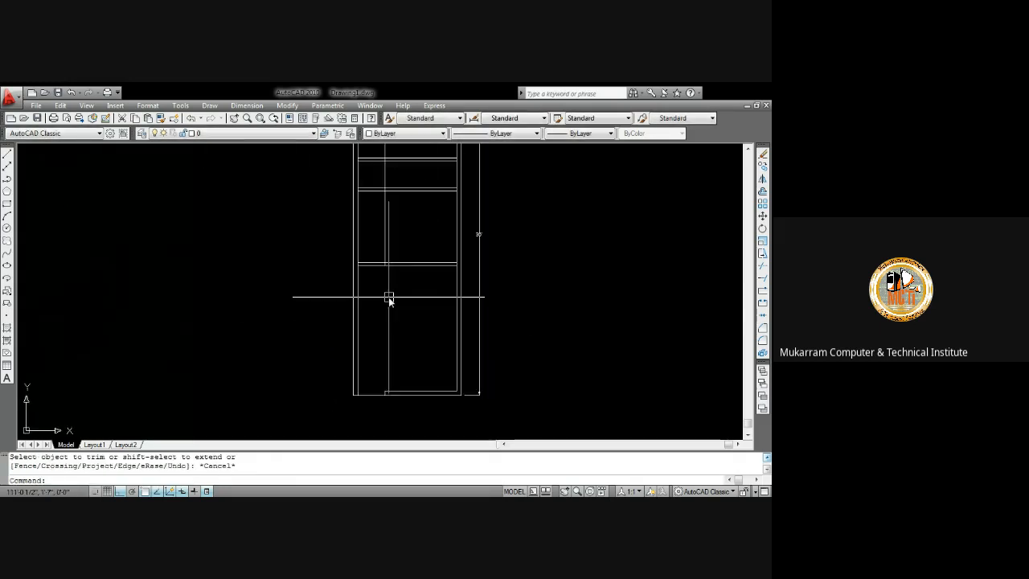
mouse_move(371, 290)
middle_mouse_down()
mouse_move(319, 316)
mouse_move(282, 320)
middle_mouse_up()
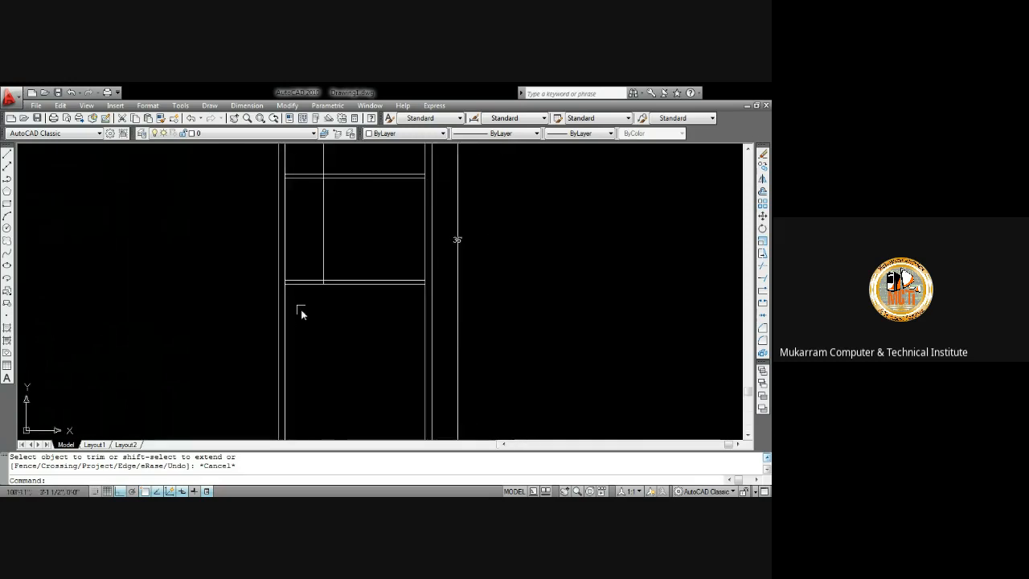
scroll(323, 296, "down", 4)
middle_click_drag(348, 332, 365, 338)
scroll(353, 277, "up", 3)
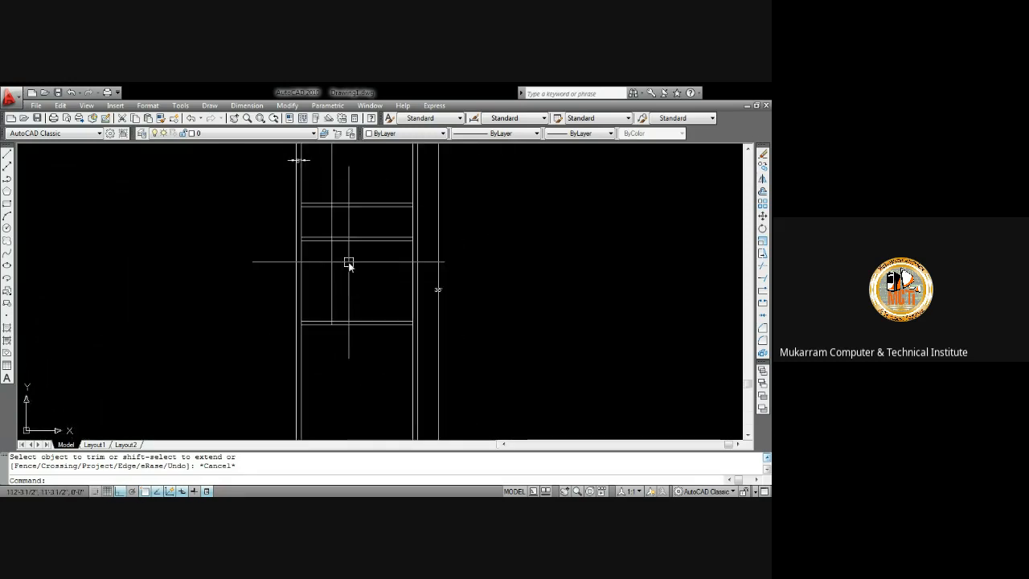
left_click(328, 273)
key("Delete")
scroll(362, 298, "down", 4)
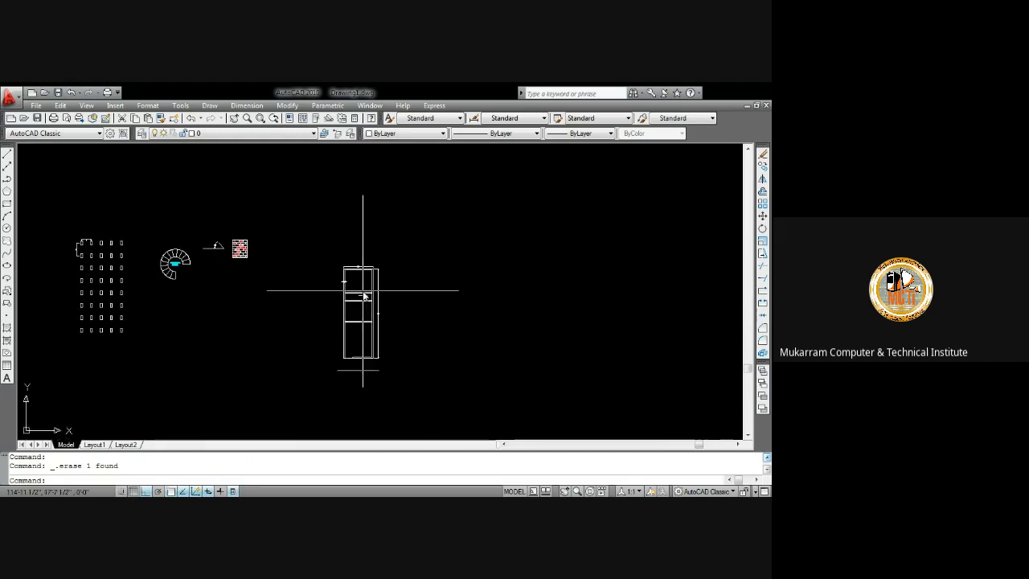
Examine the rectangle's interior lines and the opening in its bottom wall
scroll(362, 295, "up", 4)
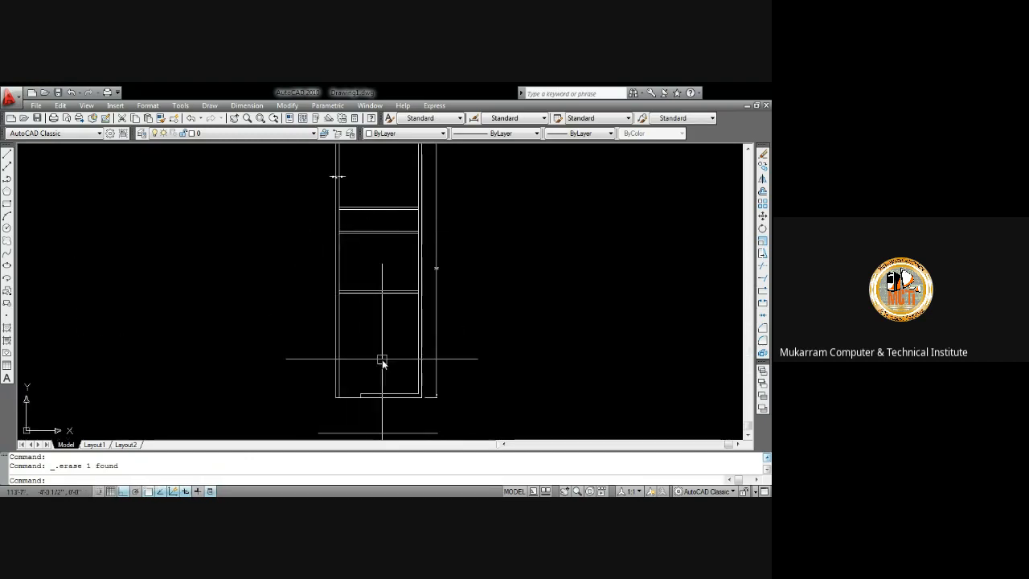
middle_click_drag(381, 375, 352, 338)
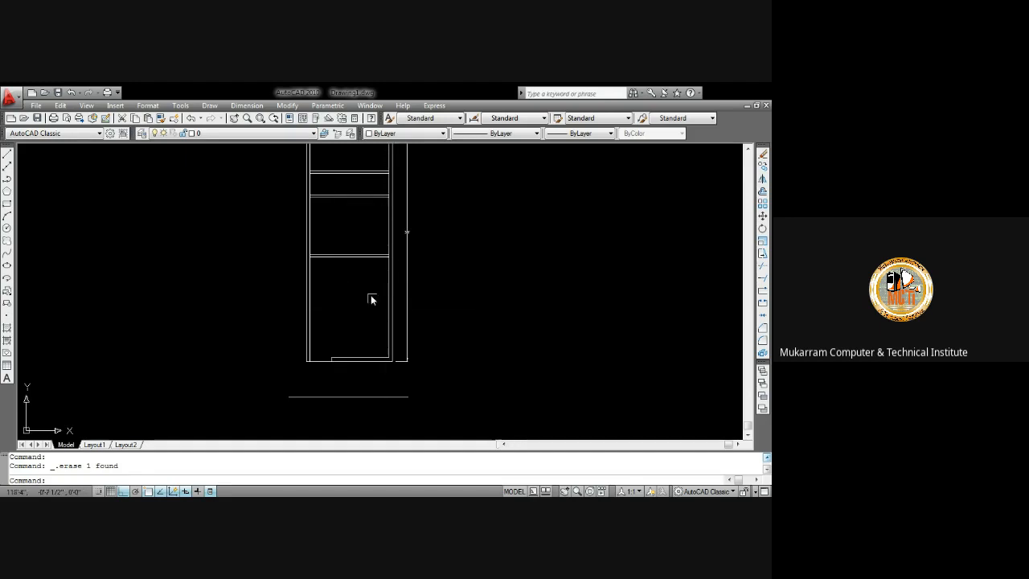
scroll(351, 269, "up", 3)
scroll(350, 270, "down", 5)
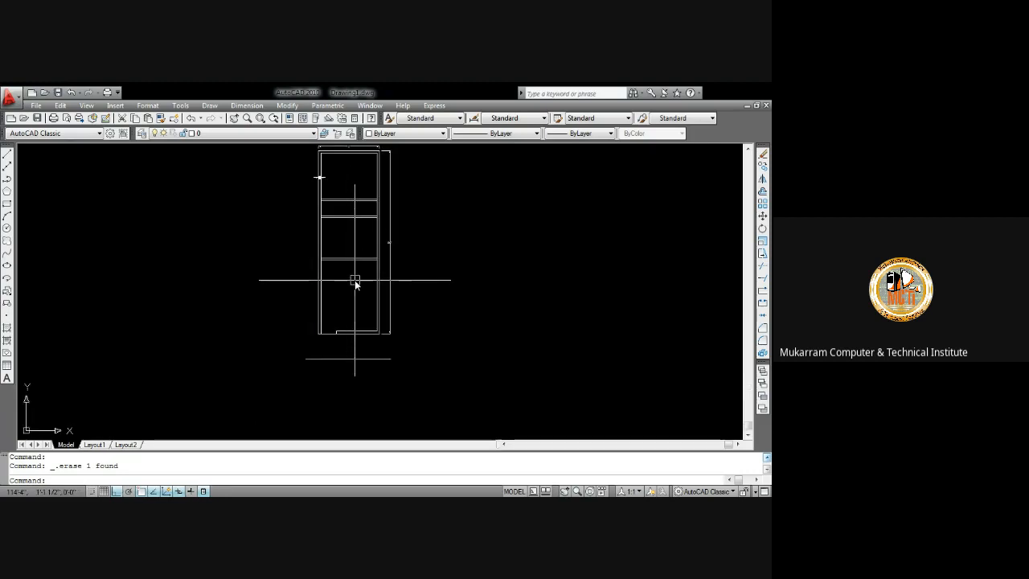
scroll(352, 269, "up", 1)
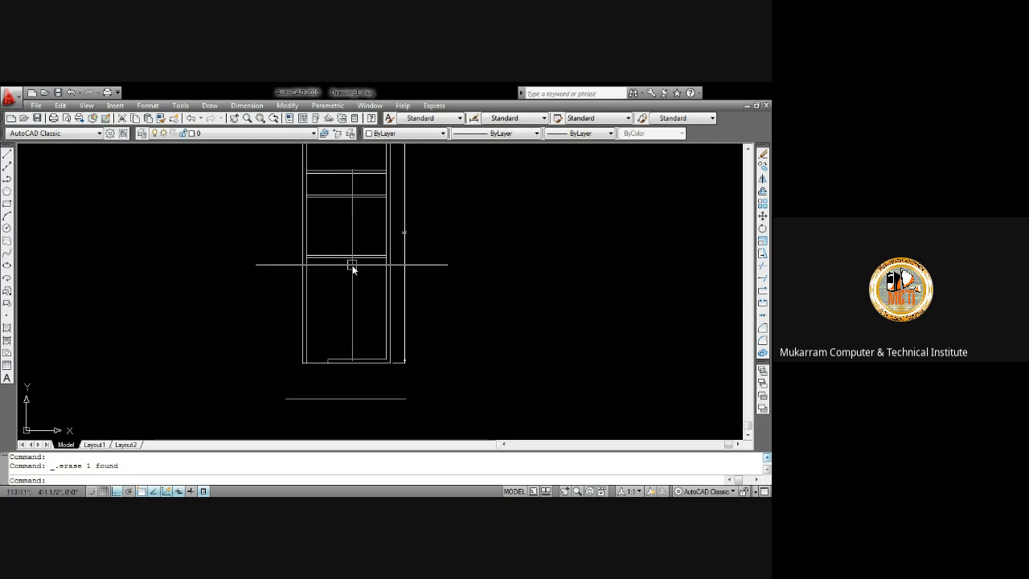
mouse_move(326, 287)
middle_mouse_down()
mouse_move(356, 275)
mouse_move(367, 333)
mouse_move(367, 276)
mouse_move(365, 305)
mouse_move(372, 298)
mouse_move(352, 319)
mouse_move(365, 294)
middle_mouse_up()
scroll(349, 268, "up", 3)
scroll(354, 275, "down", 3)
scroll(365, 305, "down", 2)
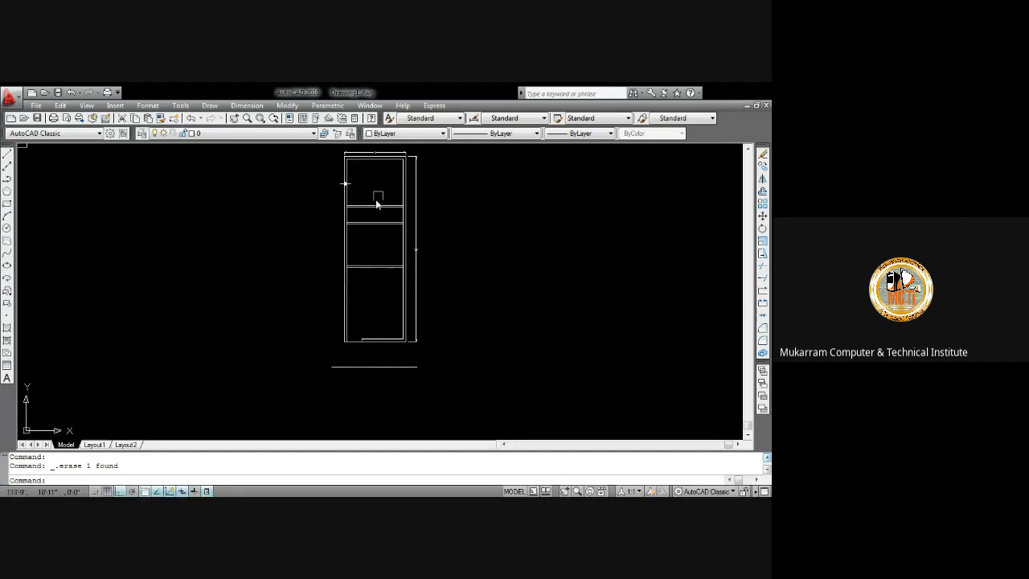
scroll(377, 216, "up", 2)
scroll(381, 233, "up", 3)
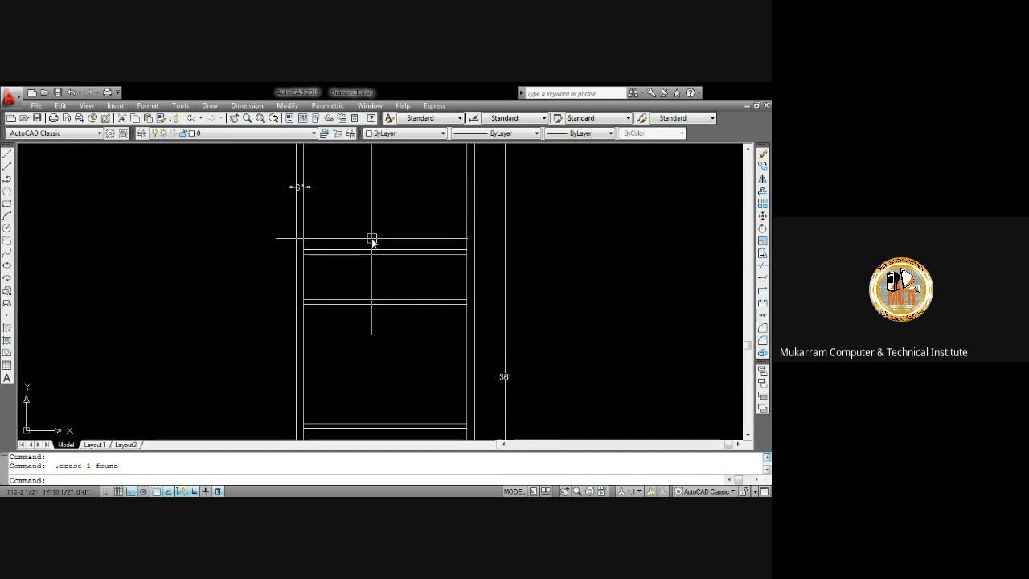
scroll(378, 306, "down", 4)
scroll(375, 304, "up", 4)
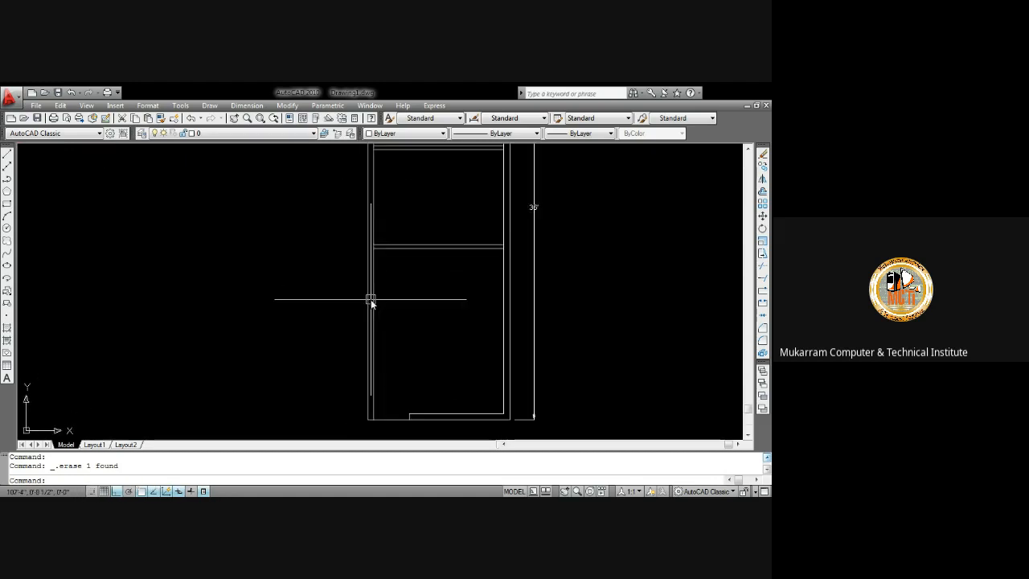
key("Delete")
key("Escape")
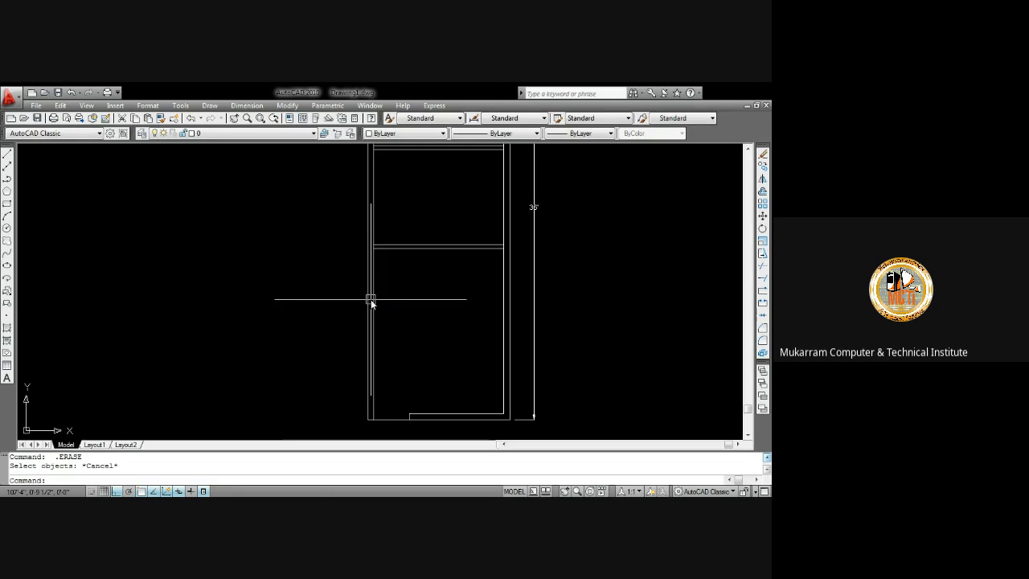
Offset the inner left wall line 36" to the right and the upper horizontal interior line 36" downward
type("o")
key("Return")
type("36")
key("Return")
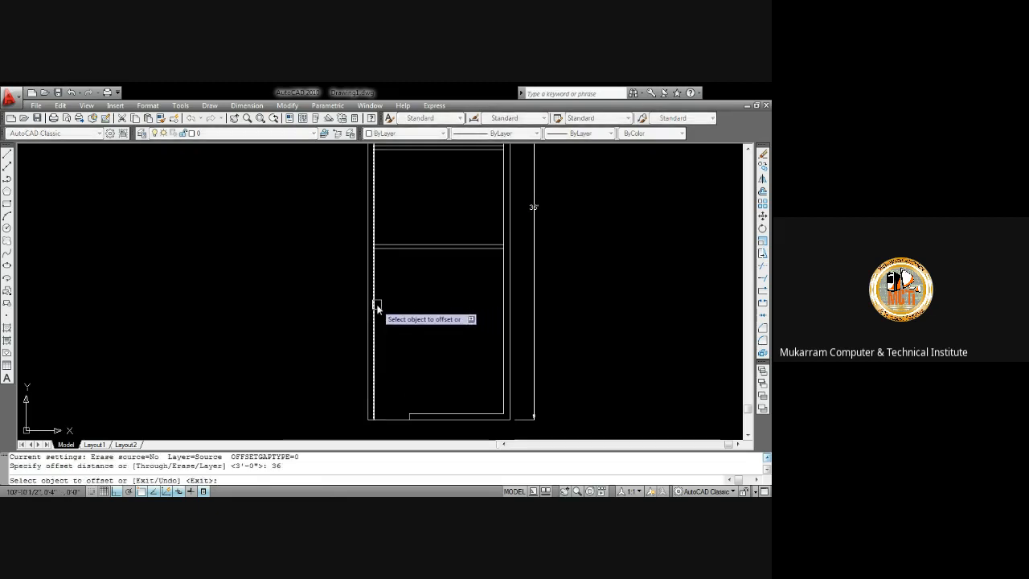
left_click(376, 306)
left_click(408, 301)
left_click(429, 248)
left_click(425, 291)
key("Escape")
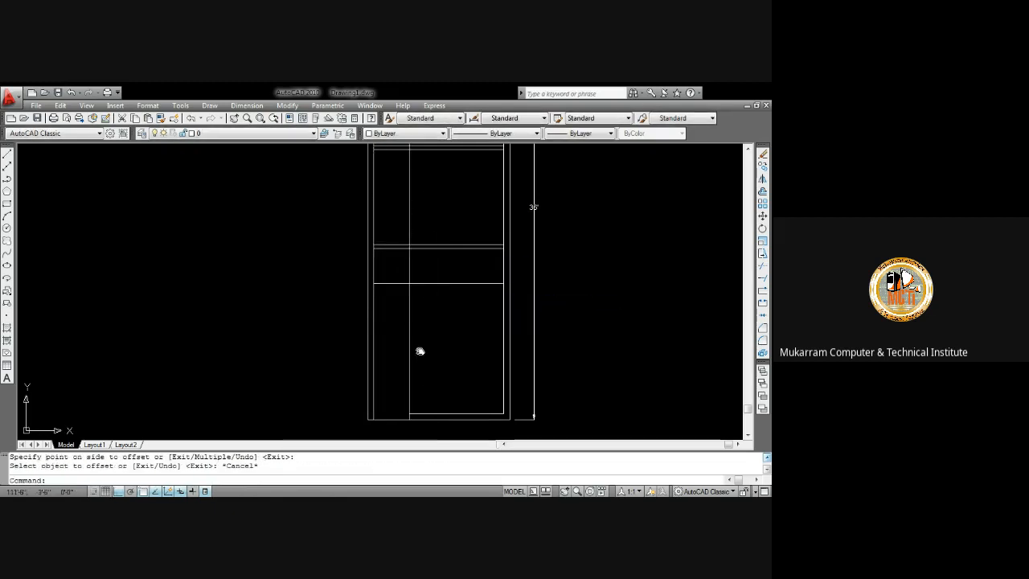
Offset the inner bottom edge of the rectangle 36" upward
middle_click_drag(419, 351, 424, 314)
key("Return")
type("36")
key("Return")
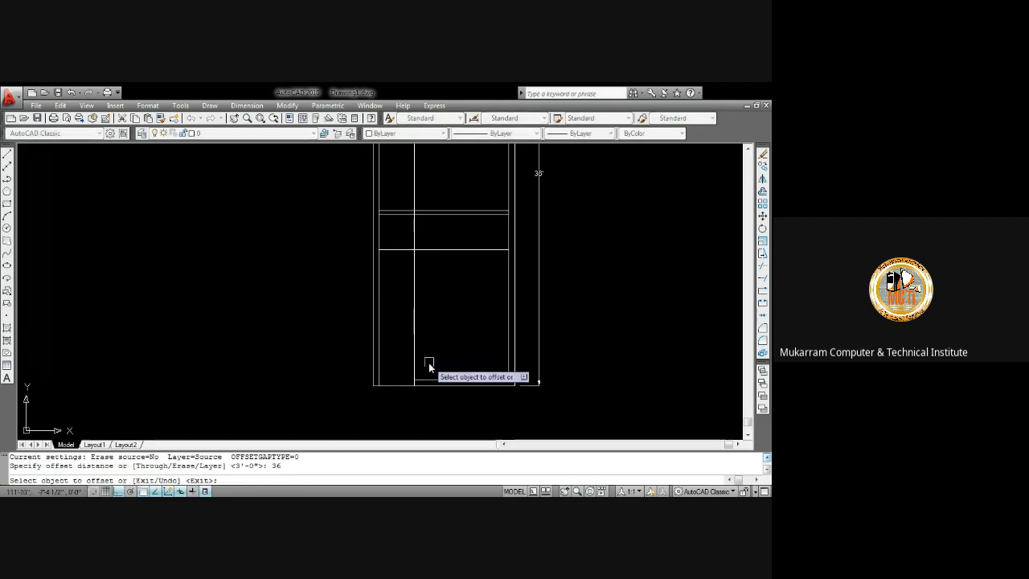
left_click(434, 382)
left_click(435, 360)
key("Escape")
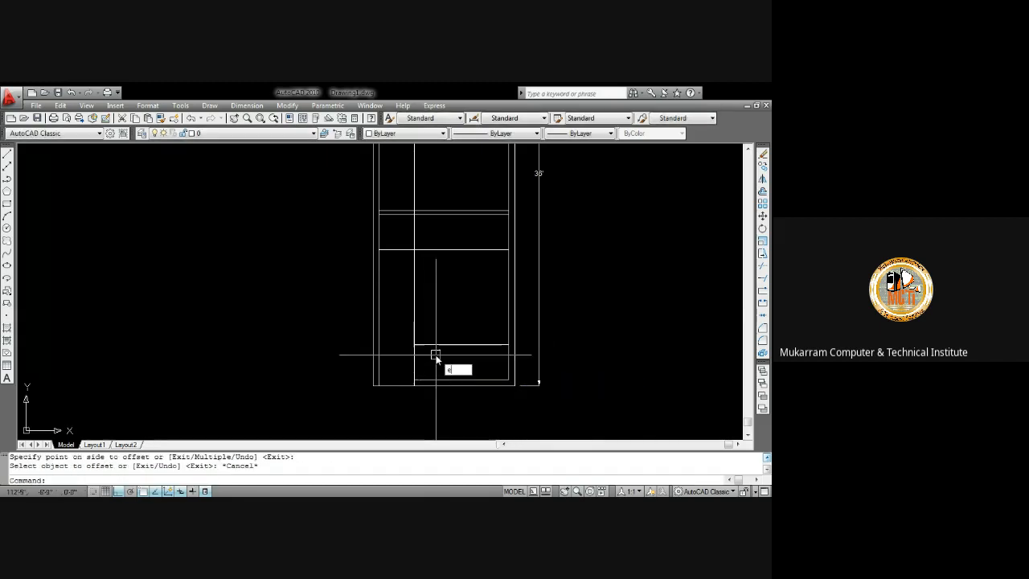
Extend the newly offset horizontal line left to the inner left wall
type("ex")
key("Return")
key("Return")
left_click(437, 354)
left_click(438, 315)
key("Escape")
Trim the new vertical and horizontal lines so they meet at a corner above the bottom-left opening
type("tr")
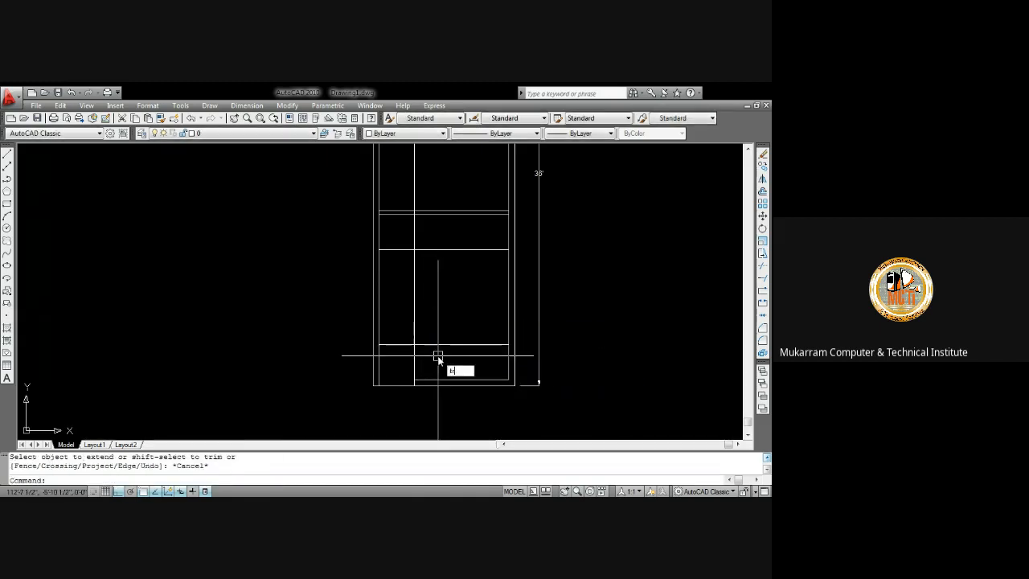
key("Return")
key("Return")
left_click(438, 356)
left_click(403, 355)
left_click(450, 276)
left_click(447, 273)
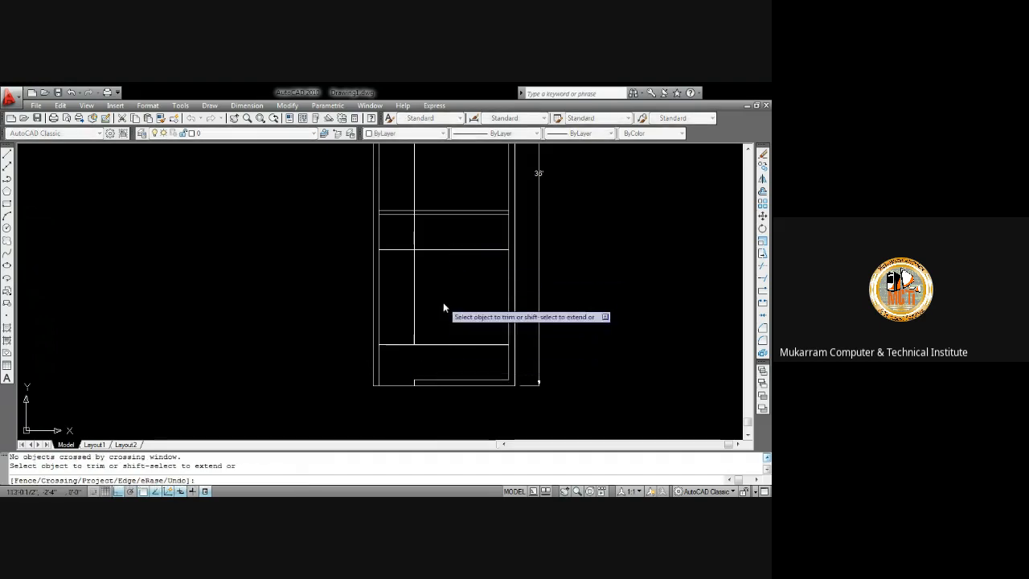
left_click(461, 355)
left_click(456, 335)
middle_click_drag(434, 300, 434, 327)
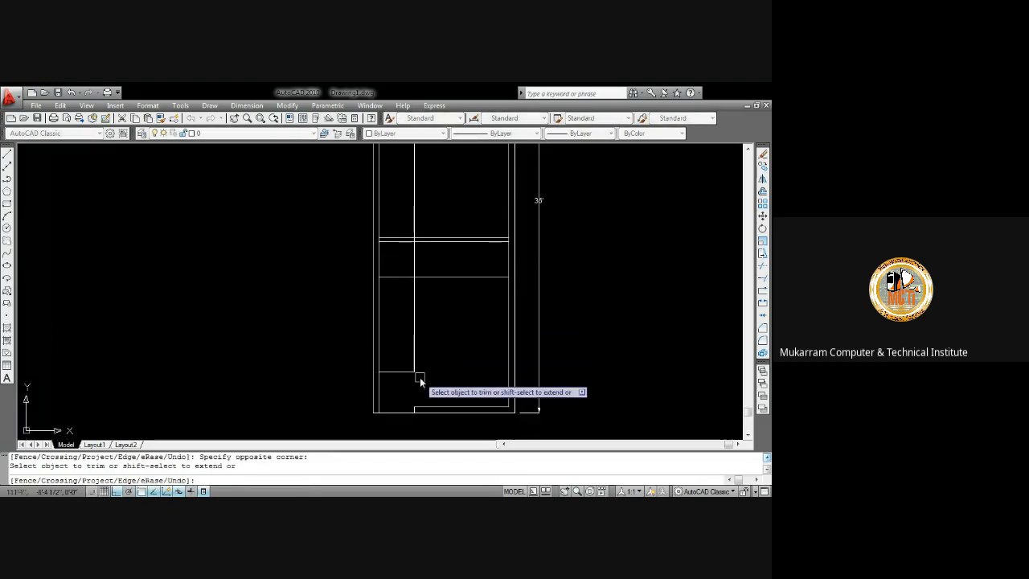
middle_click_drag(431, 362, 436, 276)
key("Escape")
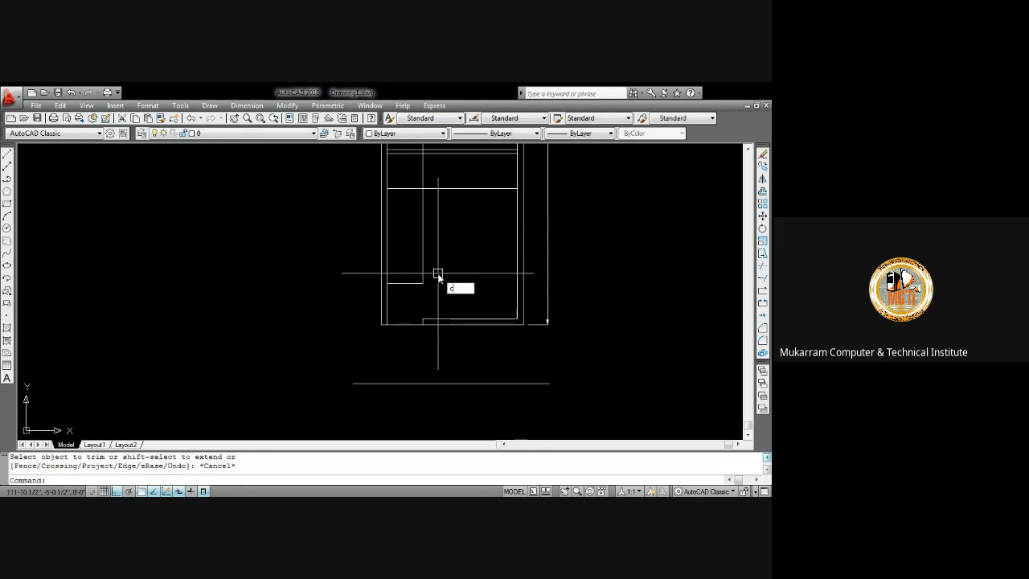
Draw a circle of radius 36" centered at the inner bottom-left corner of the opening
type("c")
key("Return")
left_click(387, 324)
type("36")
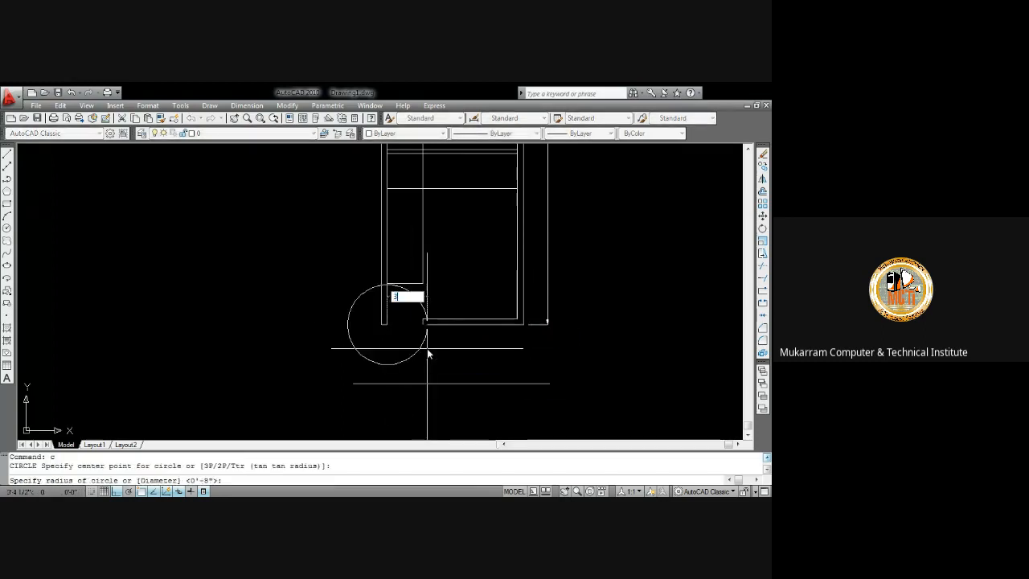
key("Return")
key("Escape")
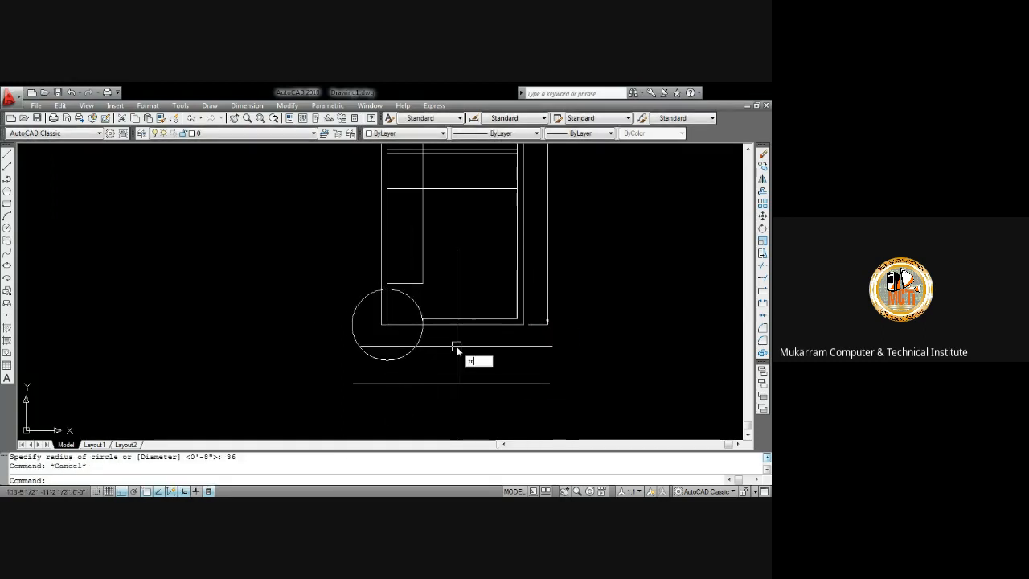
Trim the circle down to a quarter arc forming the door swing in the opening
type("tr")
key("Return")
key("Return")
left_click(421, 347)
left_click(373, 362)
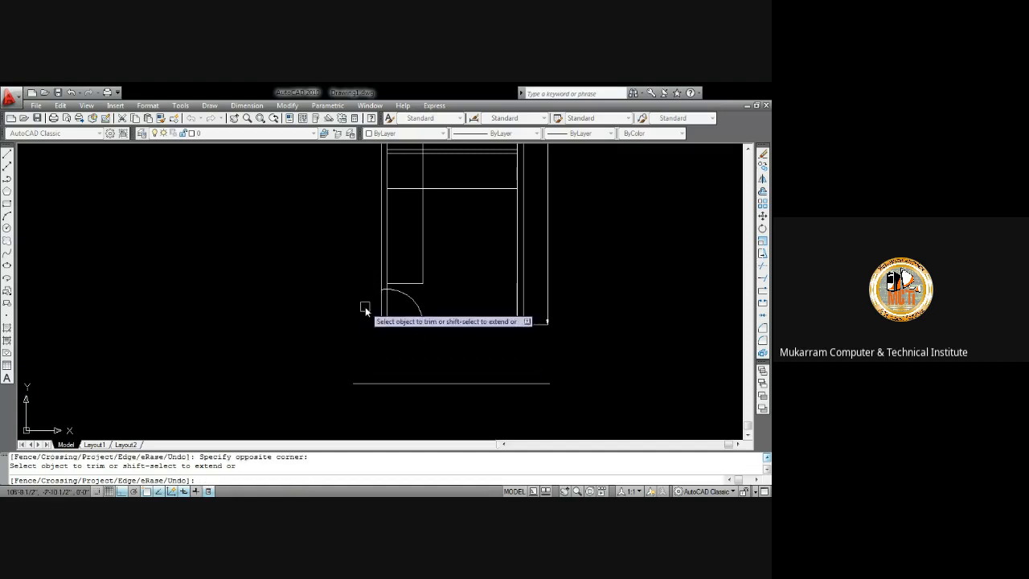
scroll(365, 306, "up", 5)
scroll(414, 271, "down", 3)
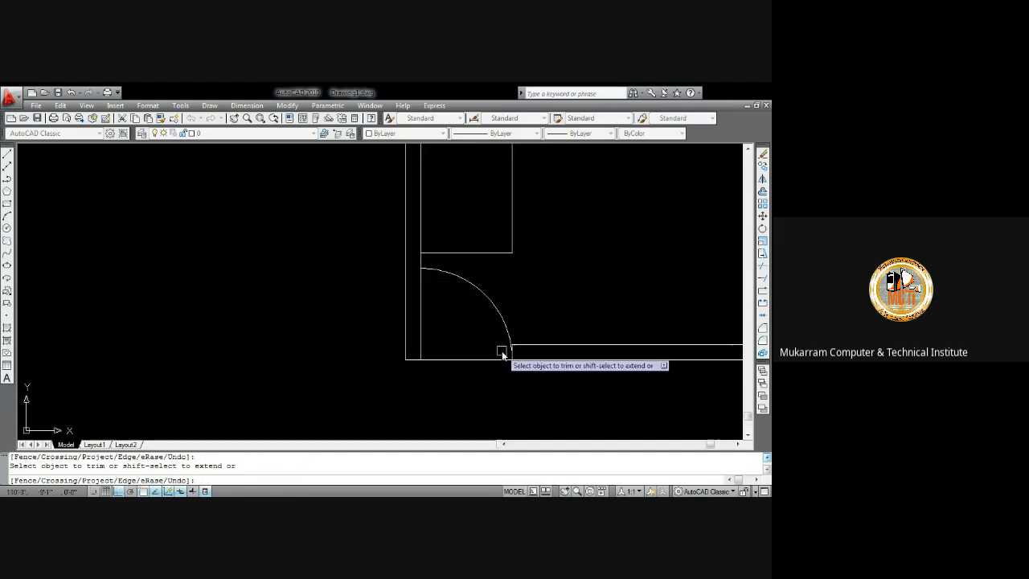
middle_click_drag(502, 354, 452, 290)
key("Escape")
Offset the outer bottom wall line 10" downward three times to create step lines below the door
type("o")
key("Return")
type("1")
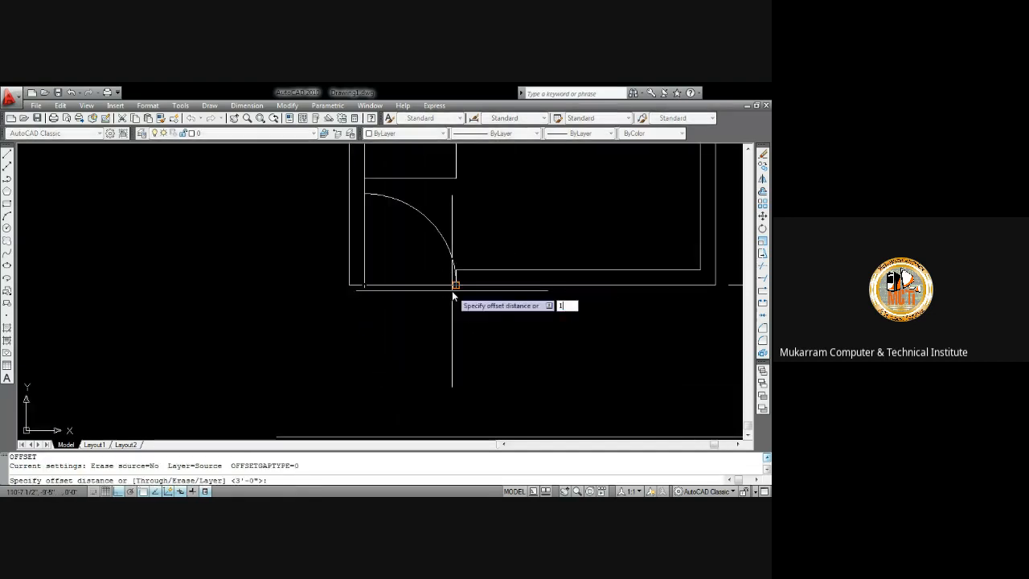
key("Return")
left_click(423, 285)
left_click(423, 304)
left_click(423, 309)
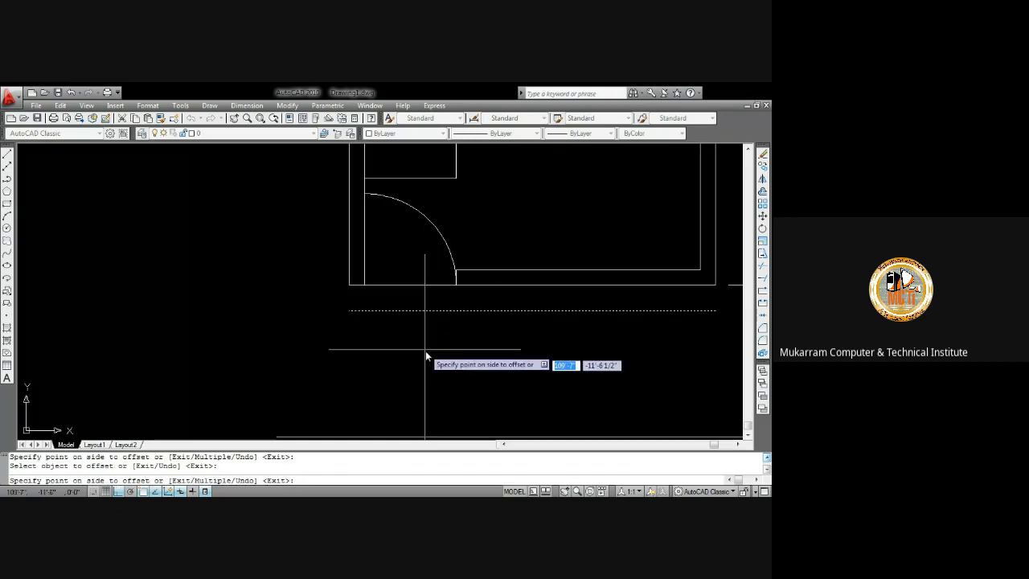
left_click(426, 352)
left_click(458, 336)
left_click(489, 345)
key("Escape")
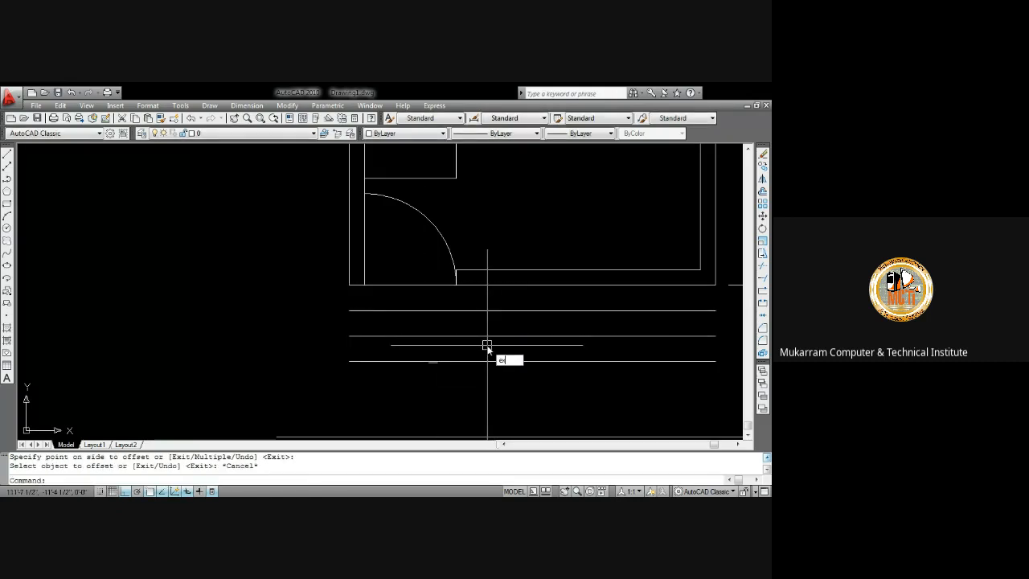
Extend the door swing arc toward the step lines and trim its excess past the bottom wall
type("ex")
key("Return")
key("Return")
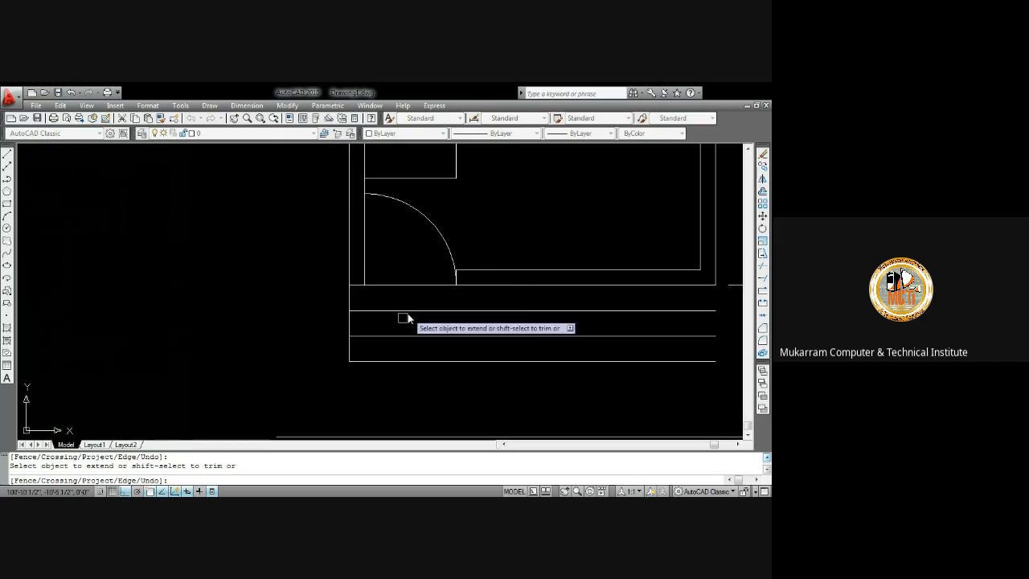
left_click(456, 282)
left_click(456, 299)
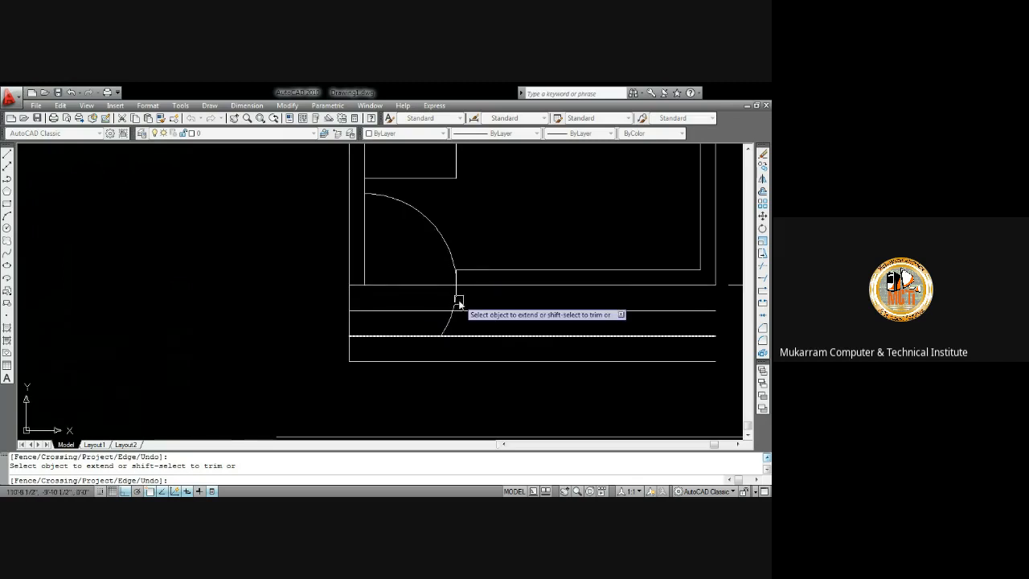
scroll(458, 303, "up", 5)
left_click(440, 235)
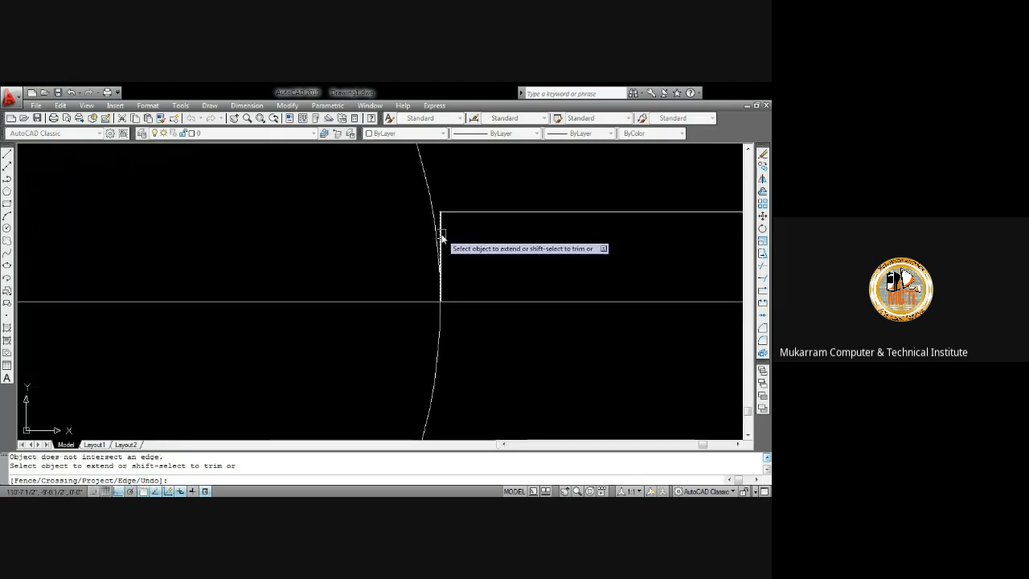
key("Escape")
scroll(444, 289, "down", 3)
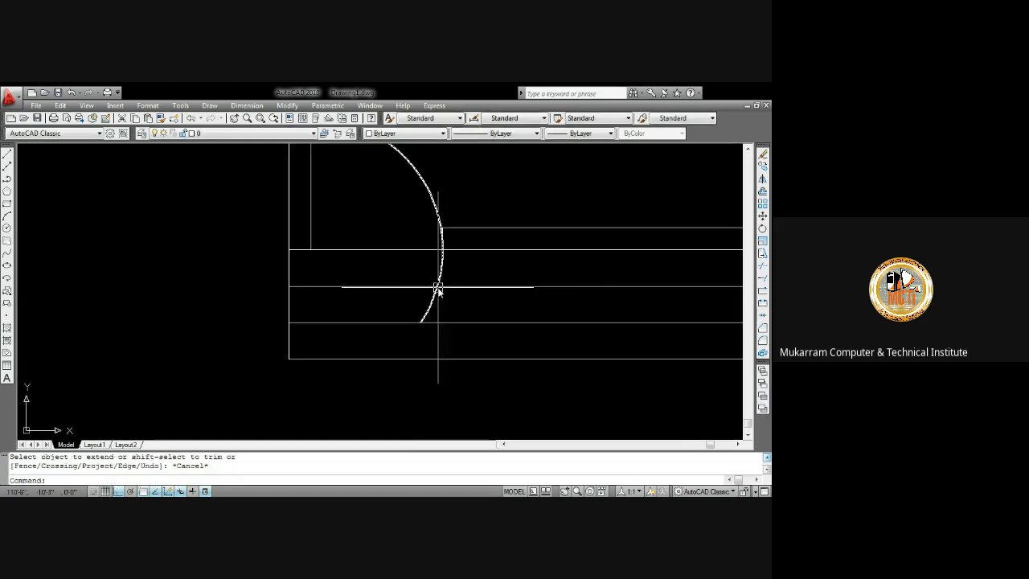
key("Return")
key("Return")
left_click(430, 307)
left_click(439, 274)
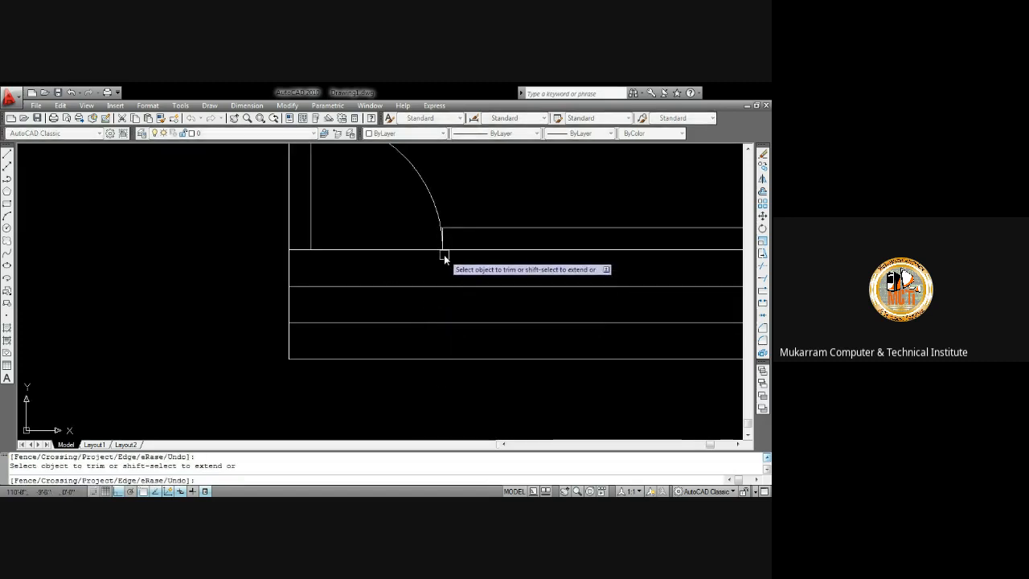
scroll(445, 255, "up", 4)
key("Escape")
Draw a vertical line from the door jamb down across the step lines
type("l")
key("Return")
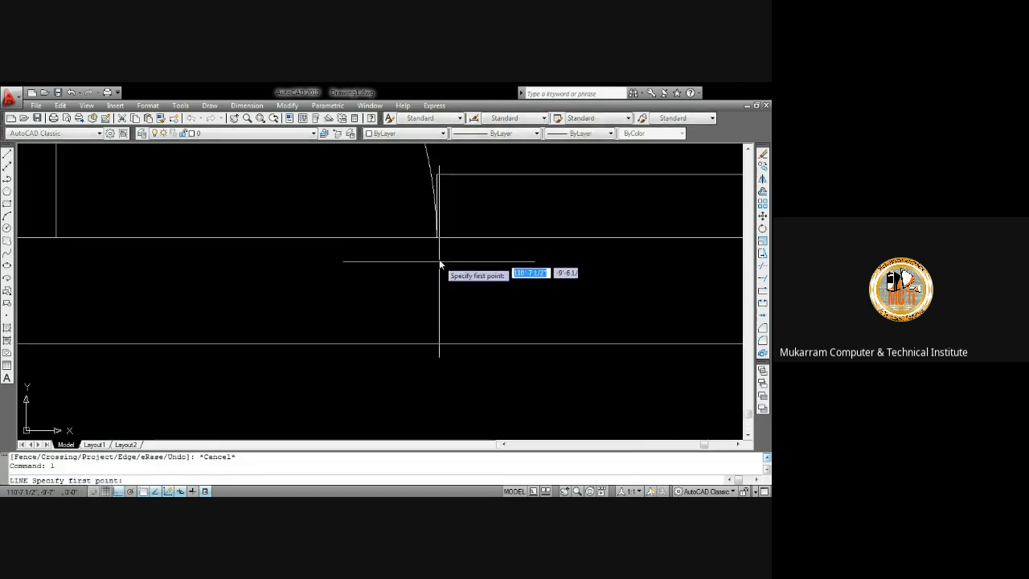
left_click(437, 239)
scroll(441, 256, "down", 3)
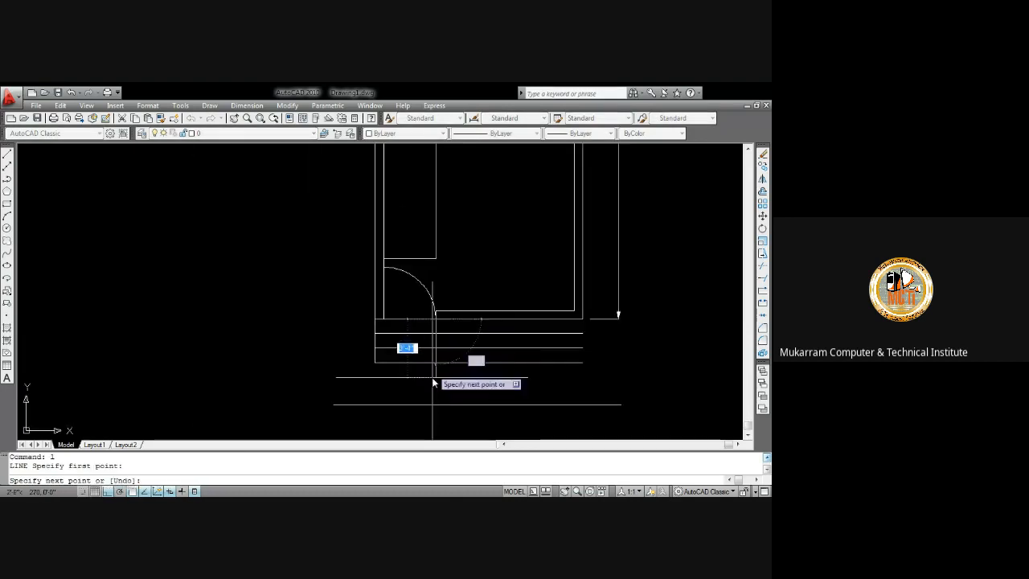
left_click(440, 366)
key("Escape")
Trim the step lines to the right of the new vertical line
type("t")
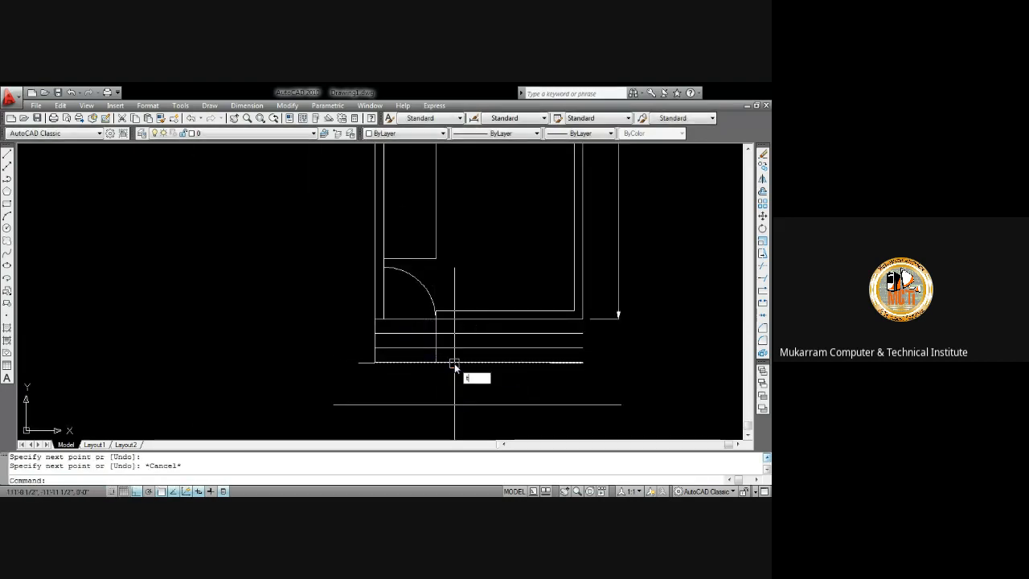
type("r")
key("Return")
key("Return")
left_click(462, 372)
left_click(451, 326)
scroll(446, 322, "up", 5)
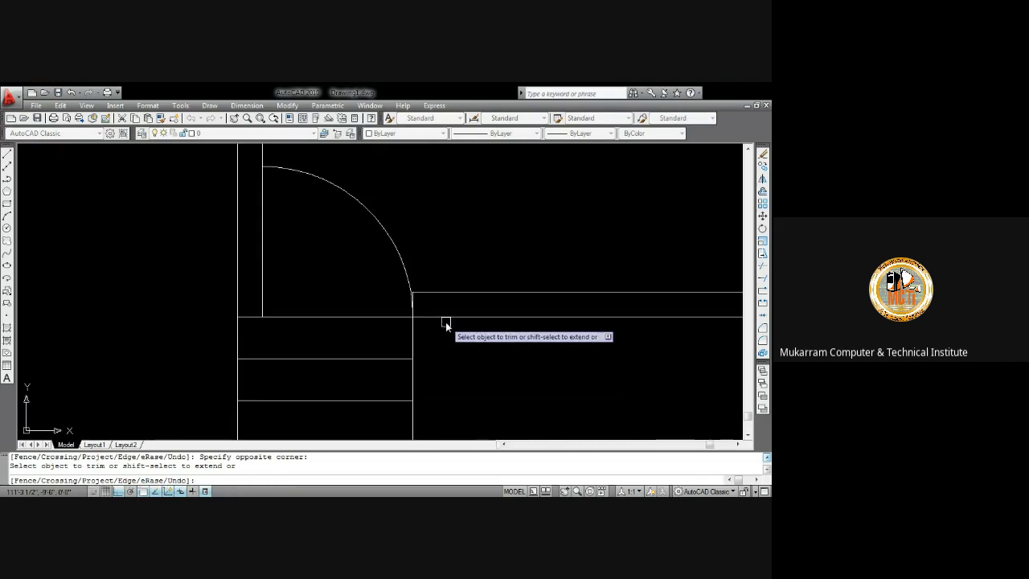
scroll(446, 321, "down", 5)
middle_click_drag(533, 321, 496, 372)
key("Escape")
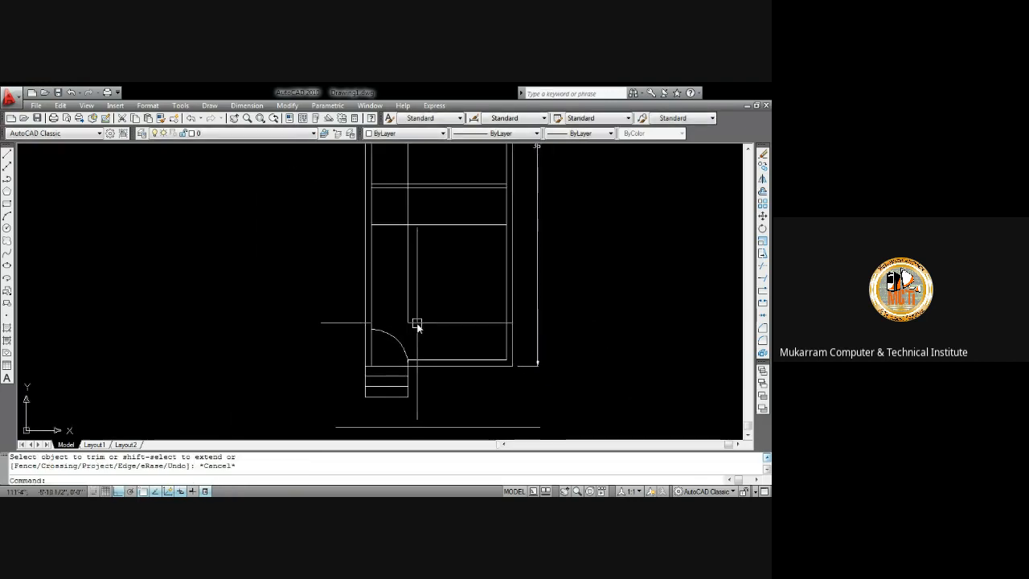
Measure the gap between the closet's bottom edge and the top of the door arc
middle_click_drag(417, 325, 429, 298)
scroll(421, 333, "up", 3)
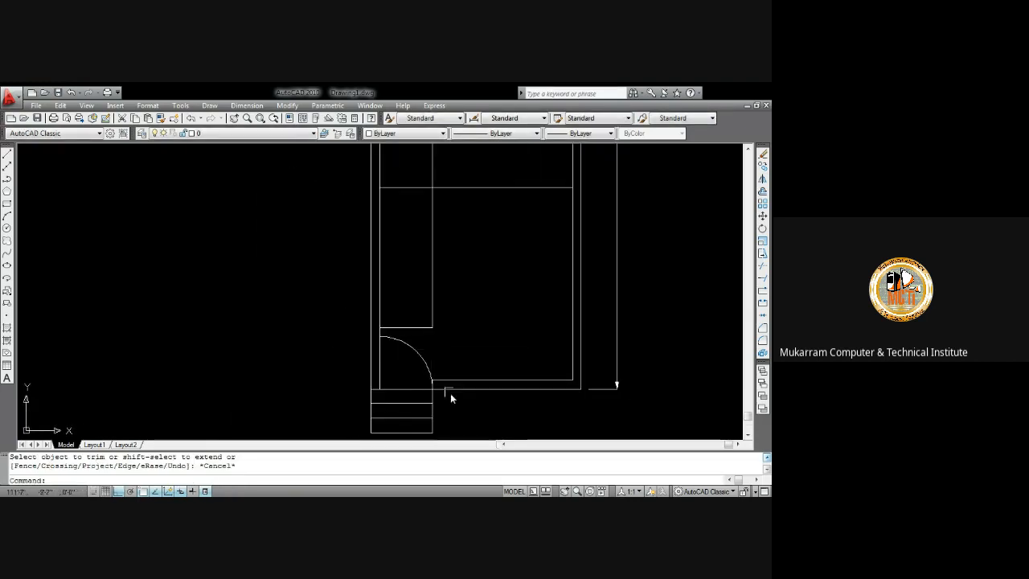
scroll(394, 344, "up", 3)
type("d")
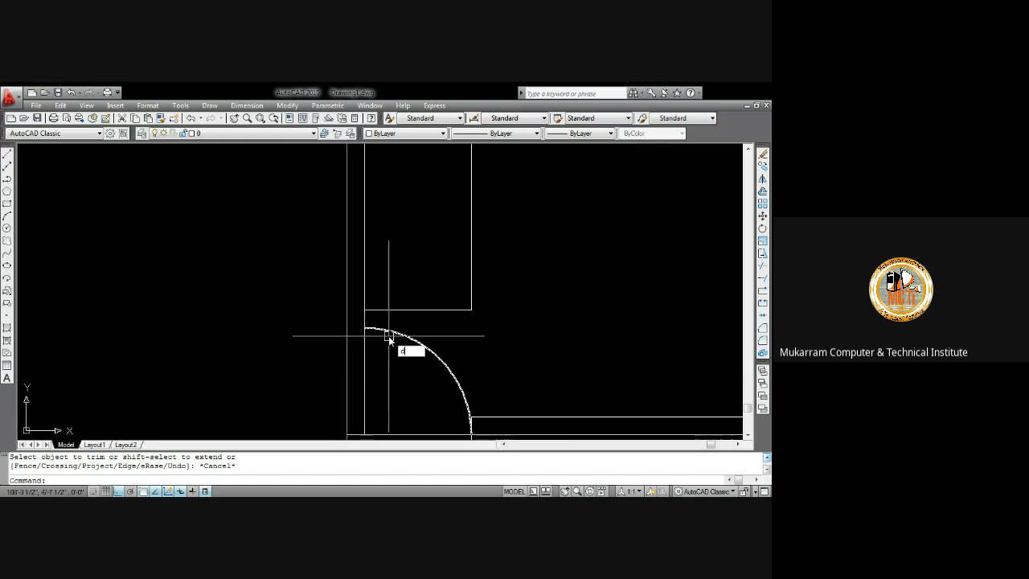
type("i")
key("Return")
scroll(366, 334, "up", 3)
left_click(363, 335)
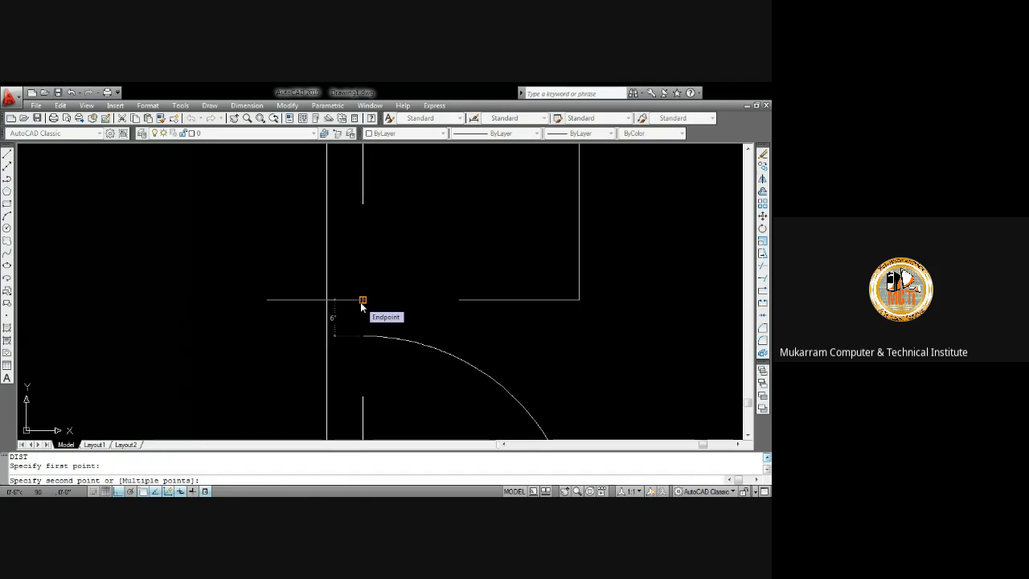
key("Escape")
Offset the closet's horizontal line repeatedly downward at 10" spacing to create a series of stair tread lines
scroll(395, 315, "down", 4)
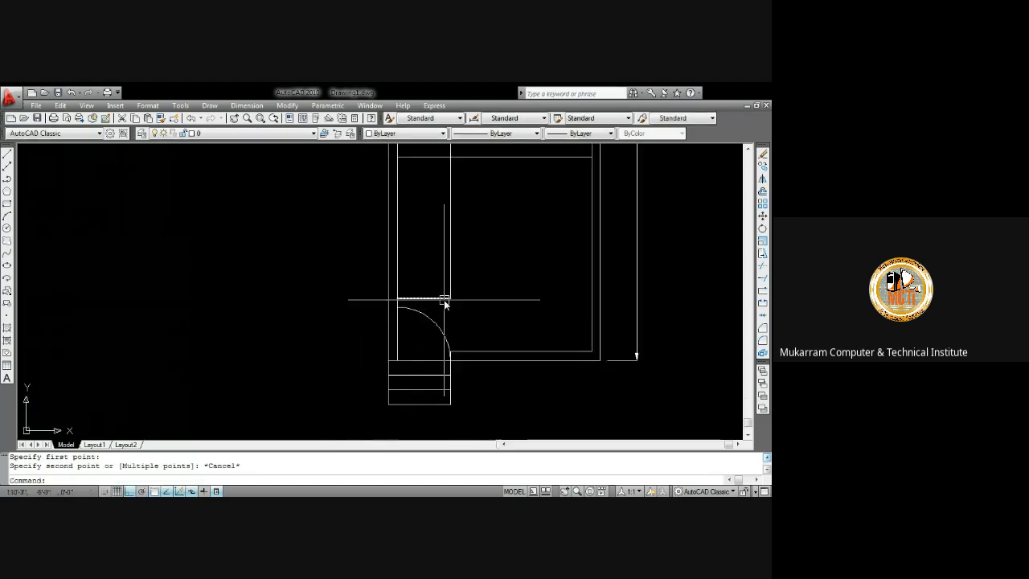
mouse_move(457, 299)
middle_mouse_down()
mouse_move(458, 349)
mouse_move(436, 306)
mouse_move(442, 314)
mouse_move(450, 289)
middle_mouse_up()
scroll(439, 314, "down", 2)
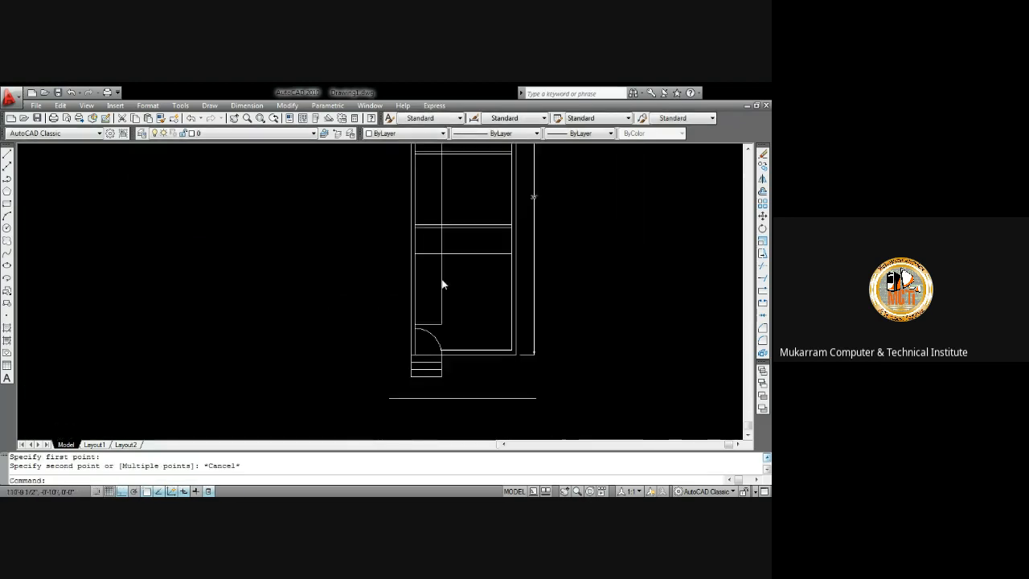
scroll(395, 248, "up", 2)
scroll(397, 293, "up", 2)
middle_click_drag(397, 294, 406, 307)
type("o")
key("Return")
type("1")
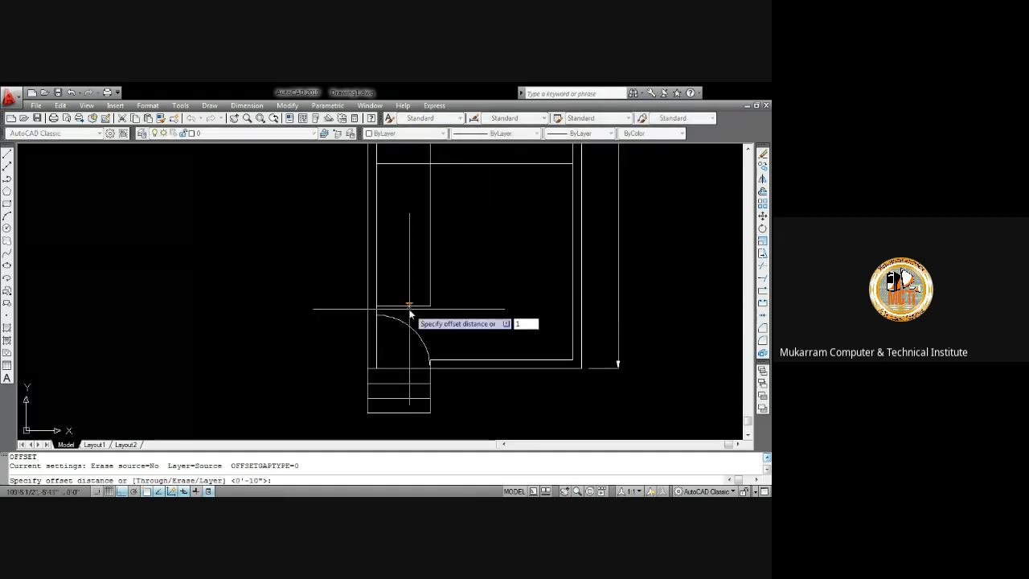
type("0")
key("Return")
middle_click_drag(410, 294, 411, 338)
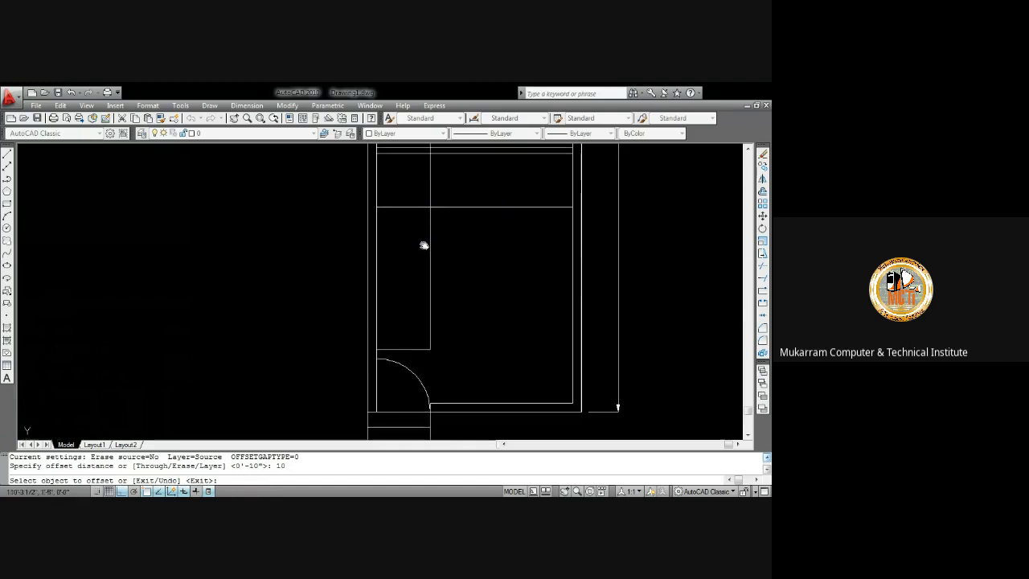
left_click(405, 208)
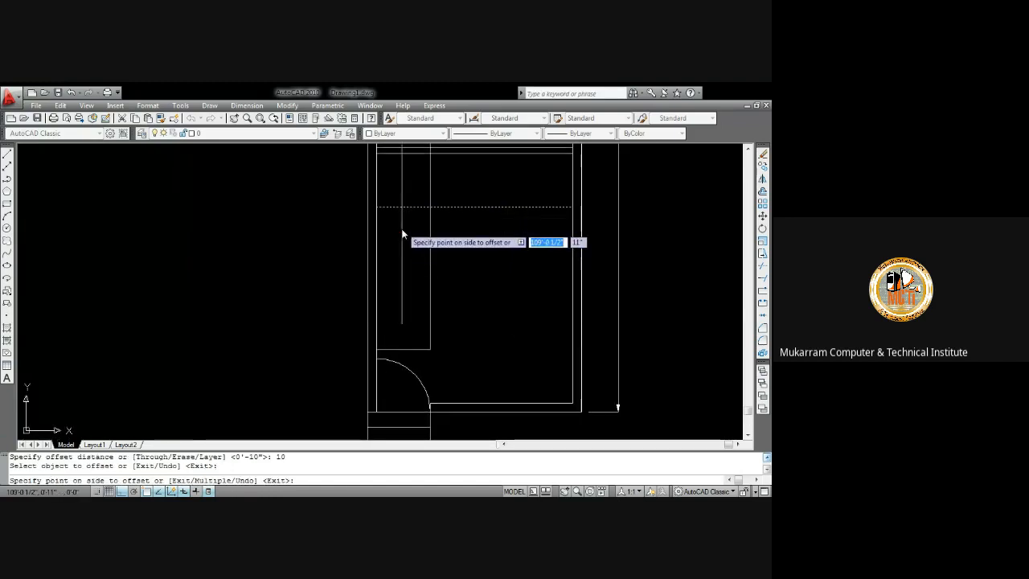
left_click(409, 231)
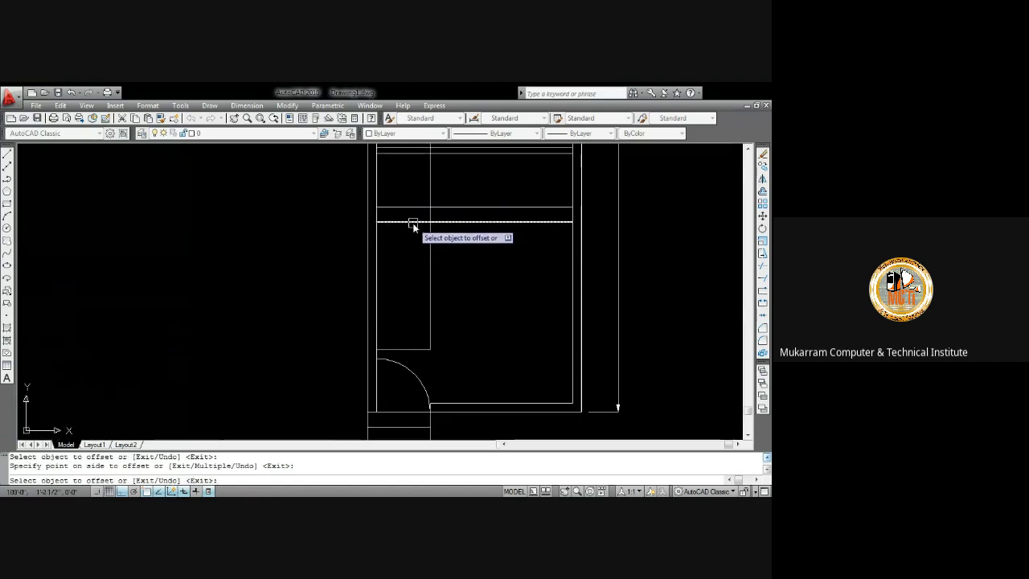
middle_click_drag(413, 227, 414, 259)
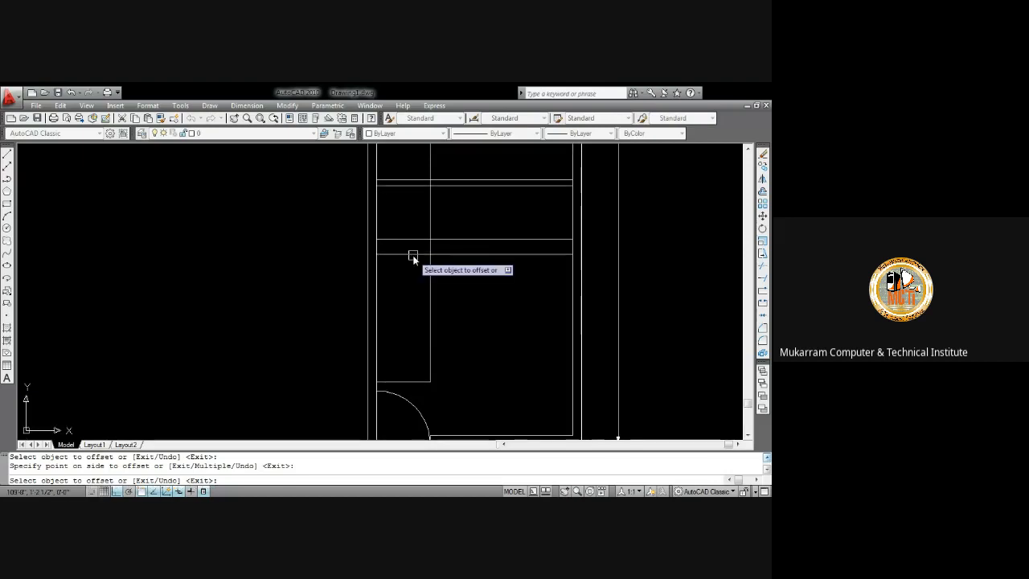
left_click(413, 255)
left_click(413, 278)
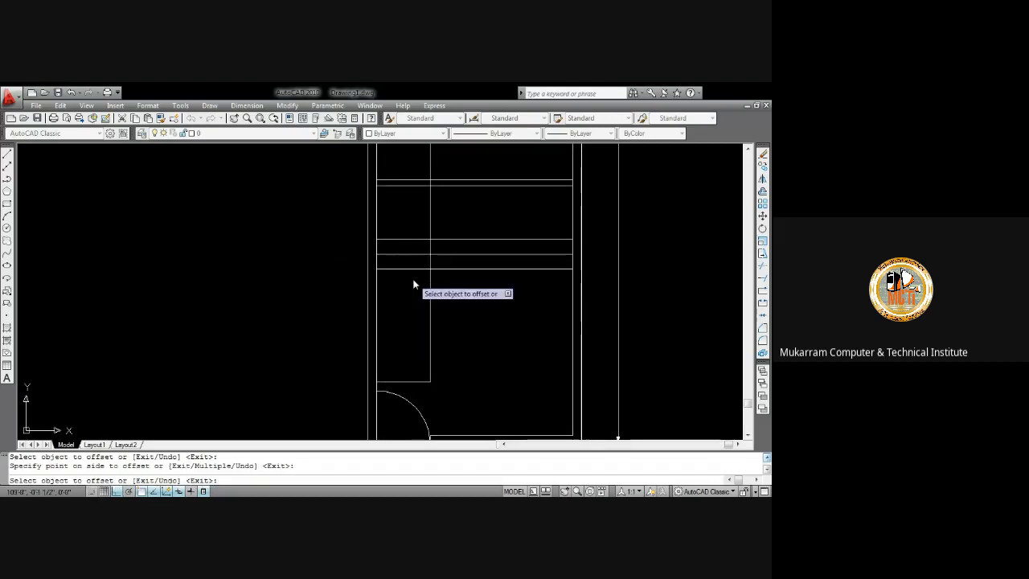
left_click(417, 269)
left_click(419, 284)
left_click(420, 282)
left_click(419, 304)
left_click(418, 301)
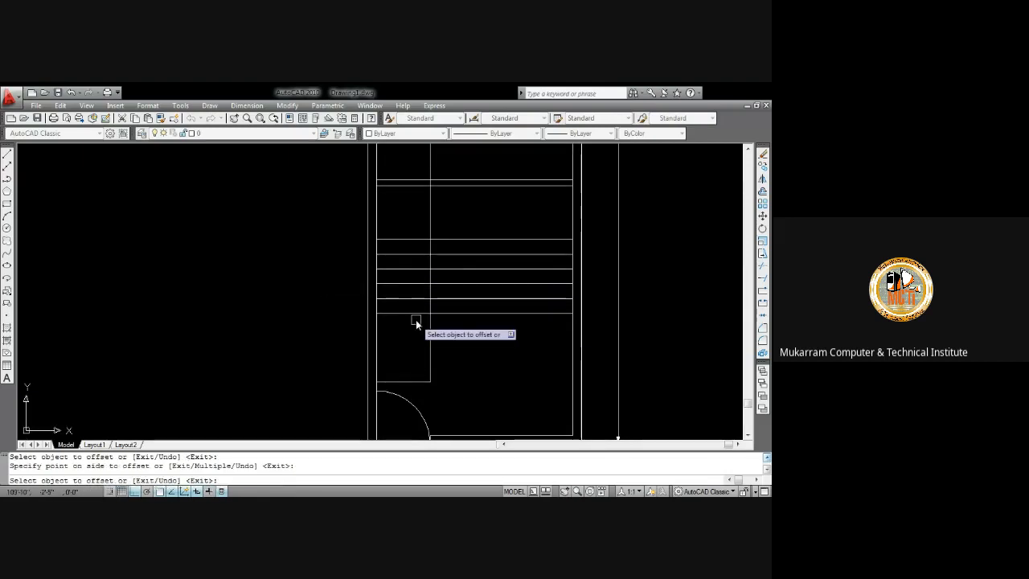
left_click(416, 319)
left_click(416, 314)
left_click(417, 330)
left_click(415, 329)
left_click(414, 345)
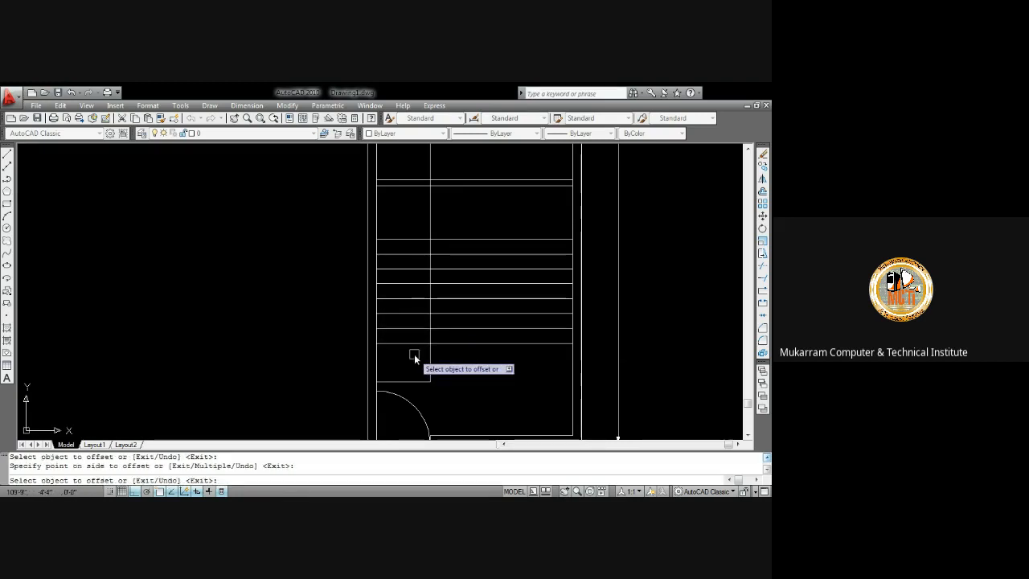
left_click(411, 343)
left_click(409, 359)
left_click(409, 358)
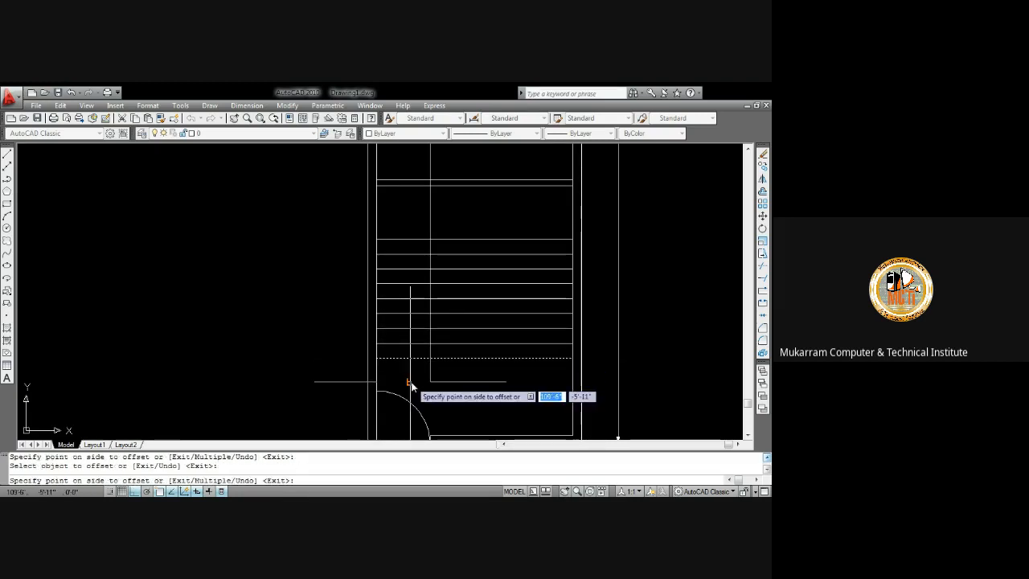
left_click(410, 383)
key("Escape")
Trim the new tread lines to the right of the vertical line with a crossing selection
type("tr")
key("Return")
key("Return")
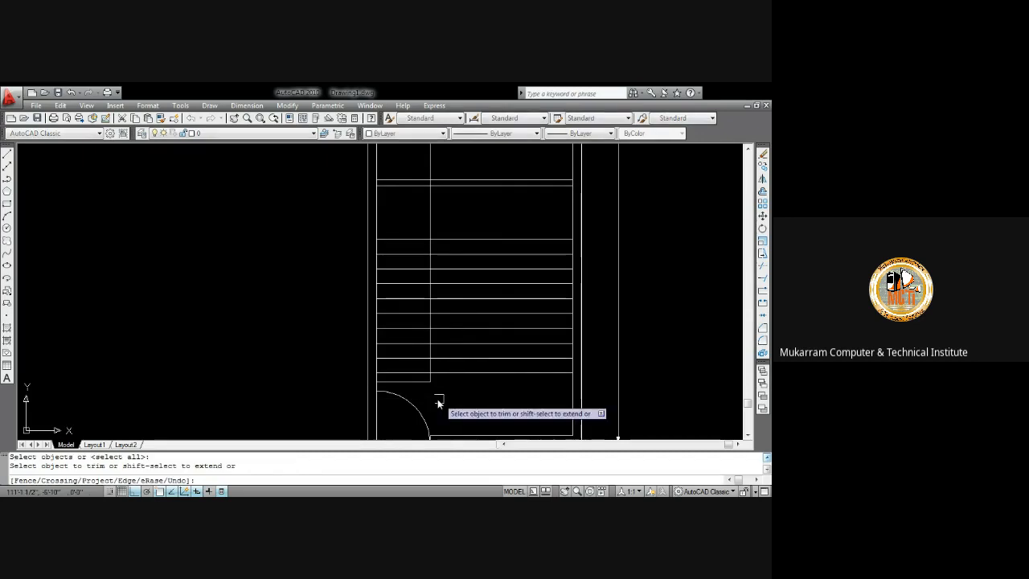
scroll(412, 386, "up", 3)
left_click(482, 381)
scroll(495, 324, "down", 5)
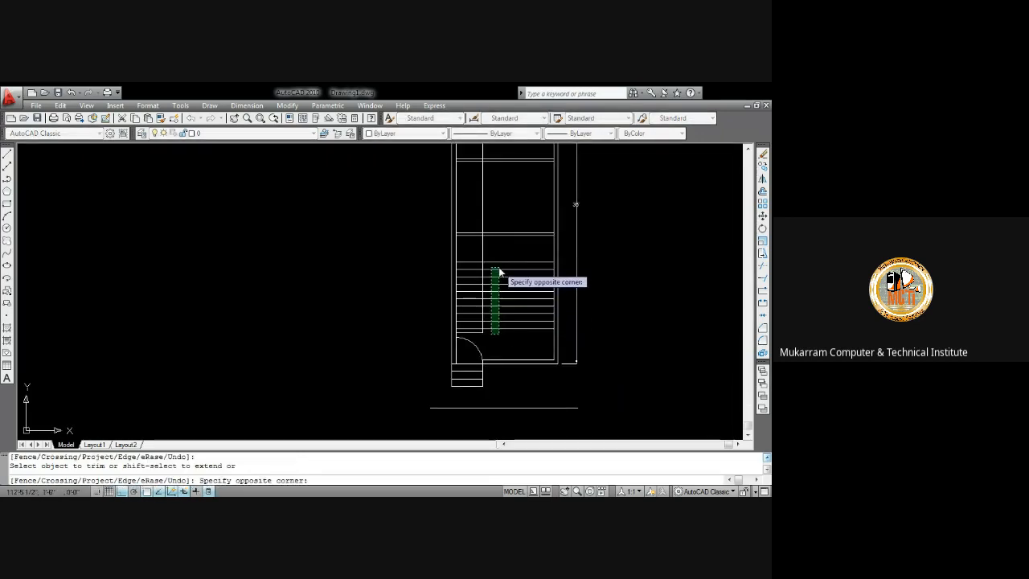
left_click(499, 270)
key("Escape")
Delete the short horizontal line above the door arc
scroll(479, 352, "up", 5)
left_click(471, 297)
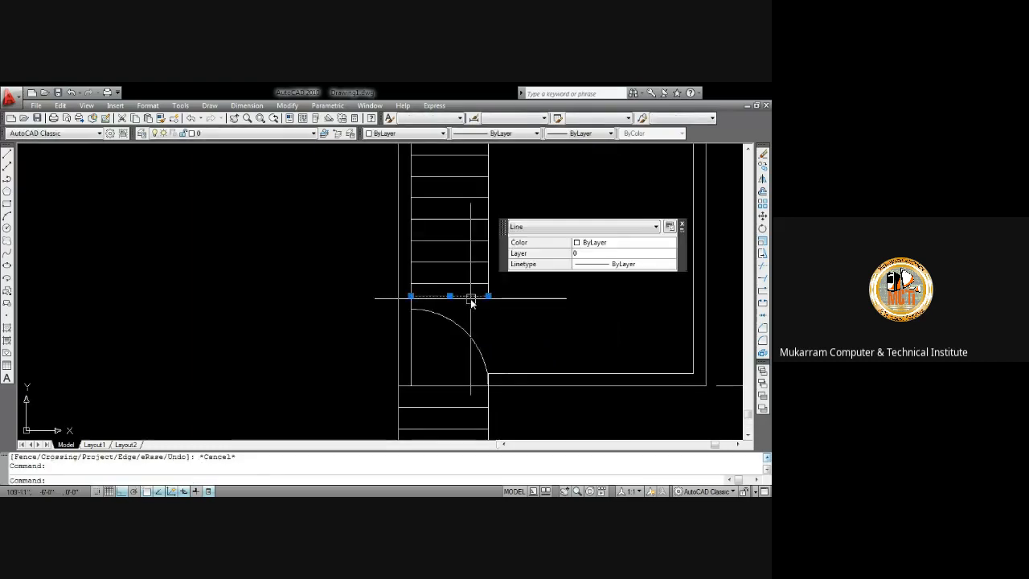
key("Delete")
scroll(483, 301, "down", 2)
scroll(484, 300, "up", 2)
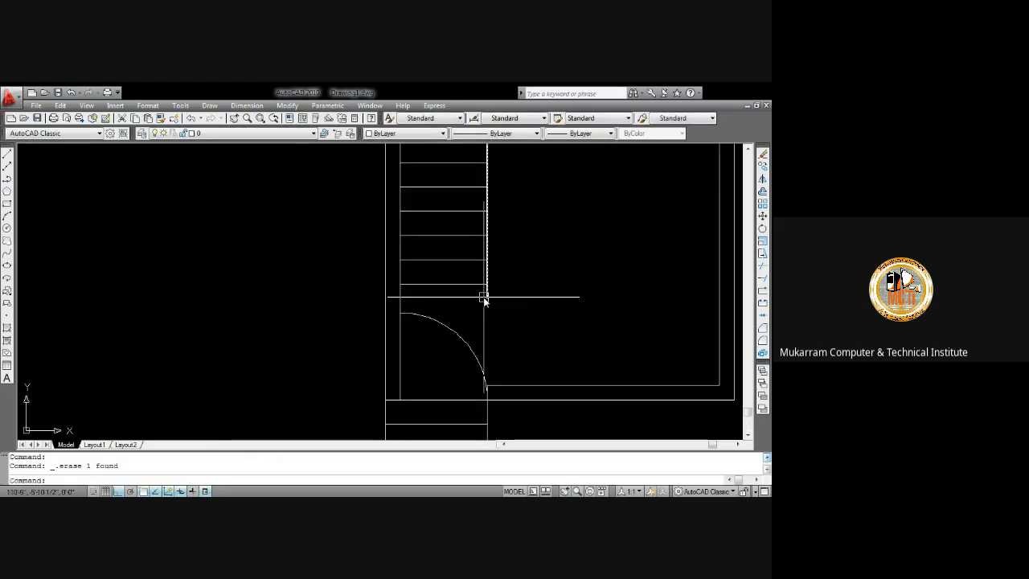
key("Return")
key("Return")
key("Escape")
scroll(482, 289, "down", 3)
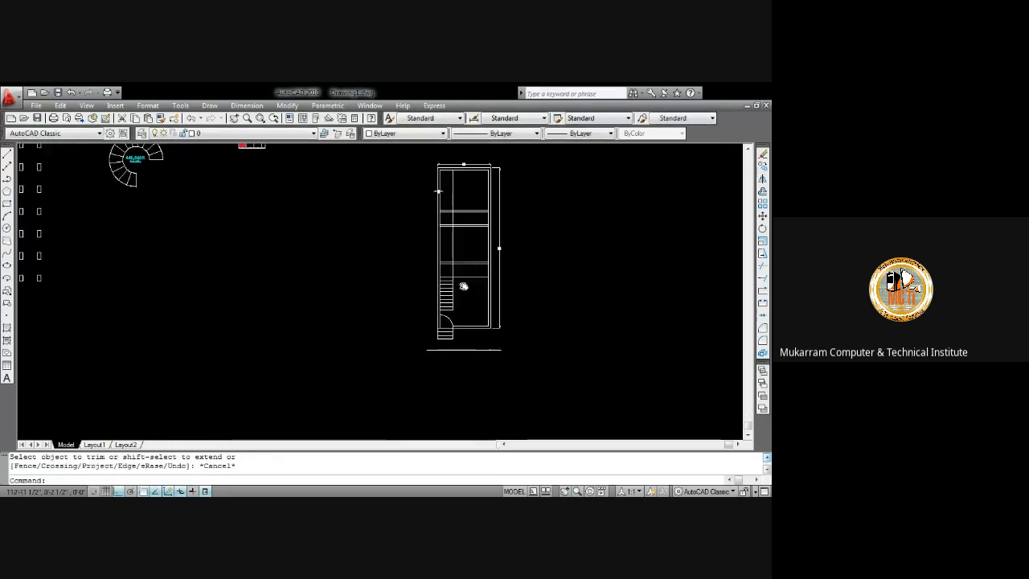
scroll(464, 282, "up", 3)
middle_click_drag(449, 289, 434, 229)
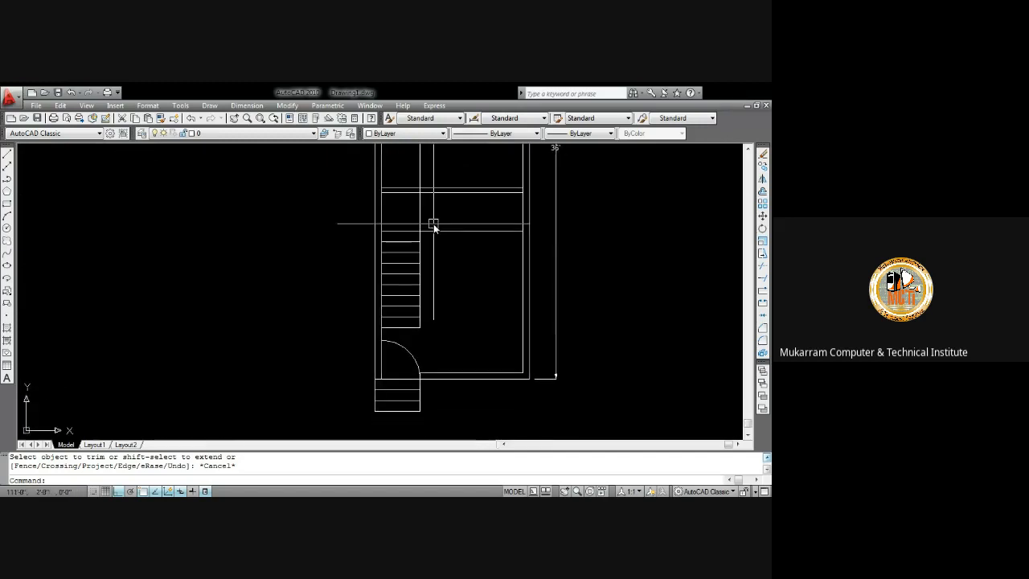
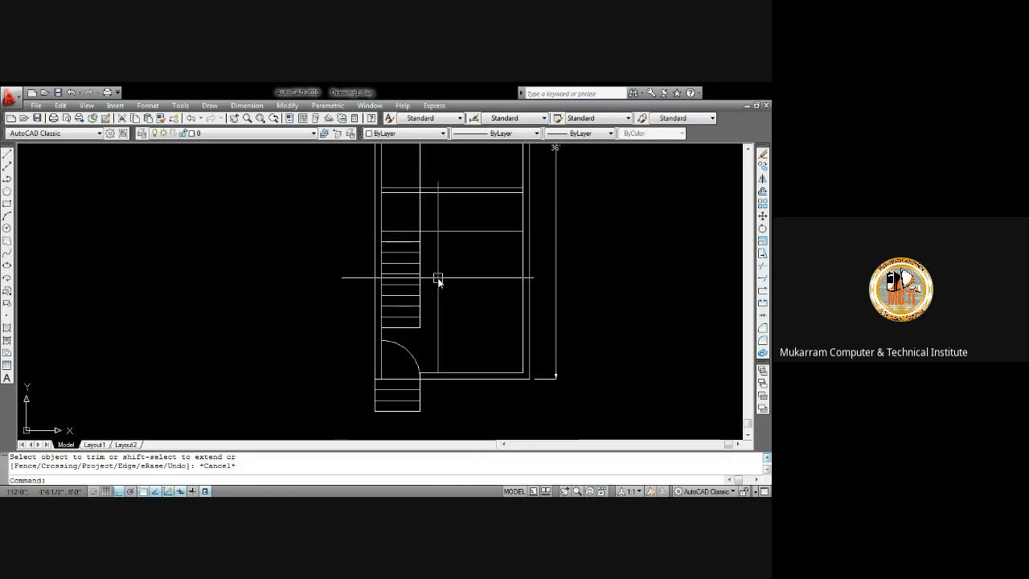
Offset the vertical line 10" repeatedly to the right to create a row of parallel vertical lines
mouse_move(438, 280)
middle_mouse_down()
mouse_move(425, 287)
mouse_move(418, 320)
middle_mouse_up()
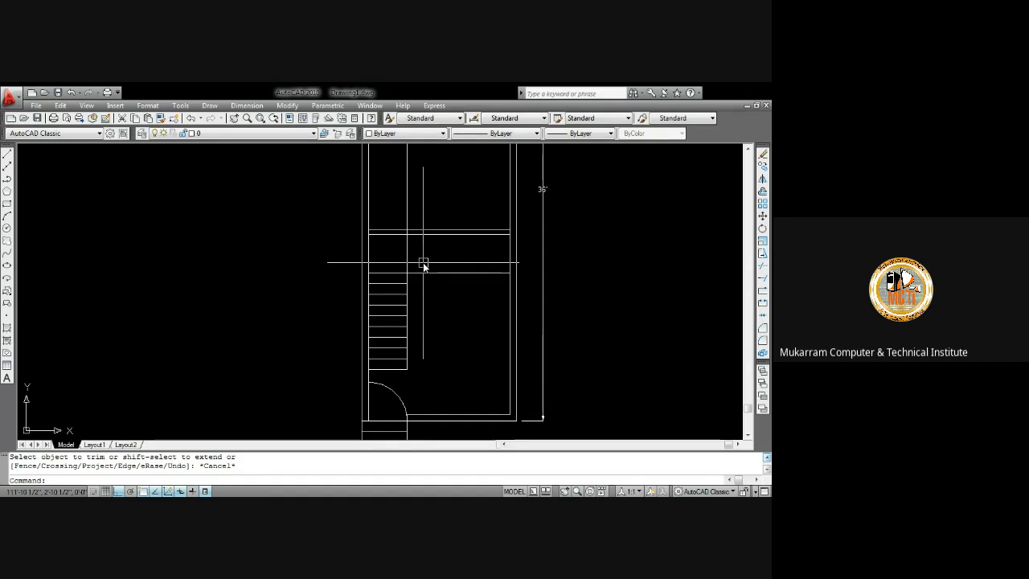
middle_click_drag(423, 263, 412, 279)
type("o")
key("Return")
type("1")
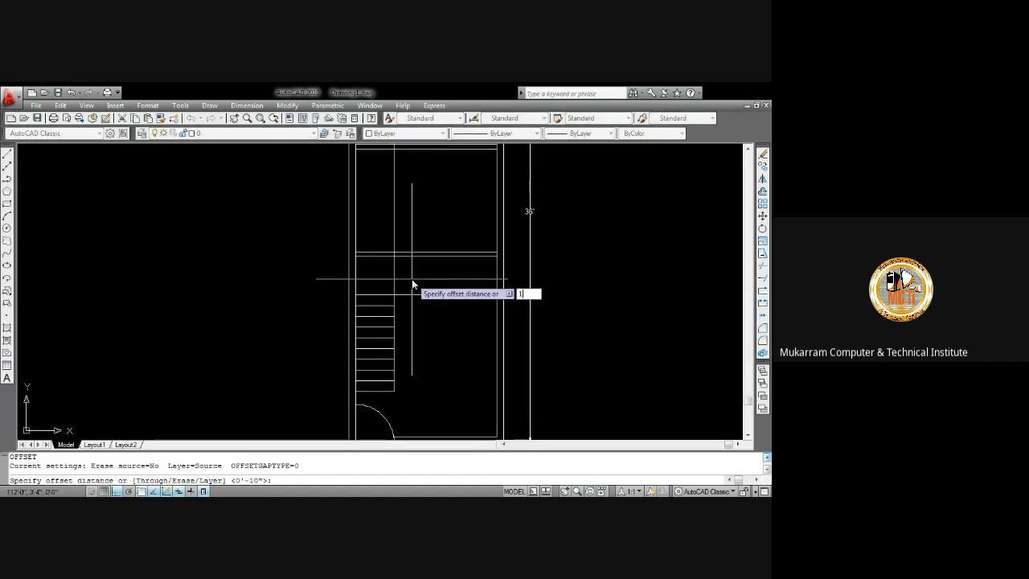
type("0")
key("Return")
left_click(394, 275)
left_click(412, 278)
left_click(405, 279)
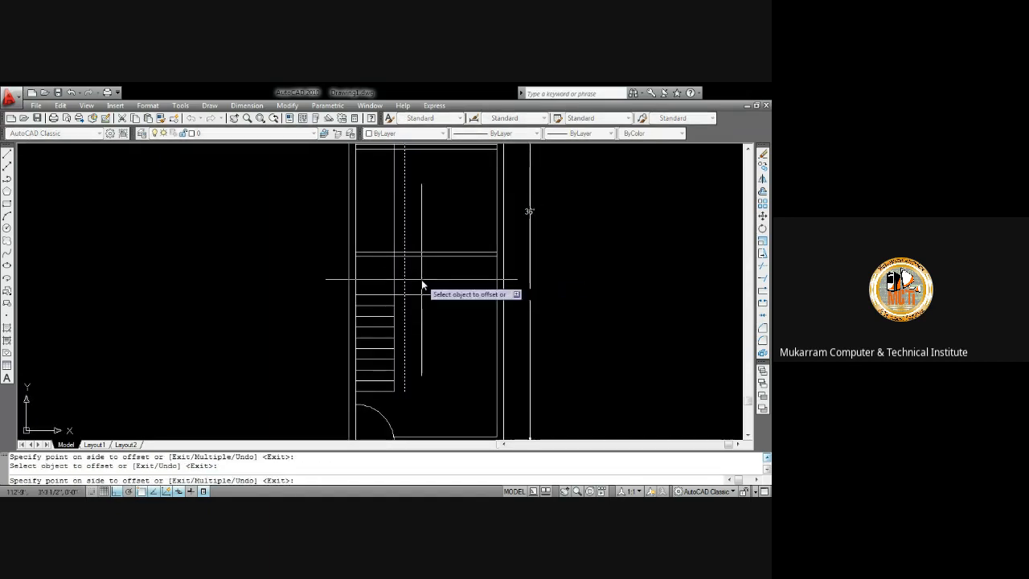
left_click(422, 284)
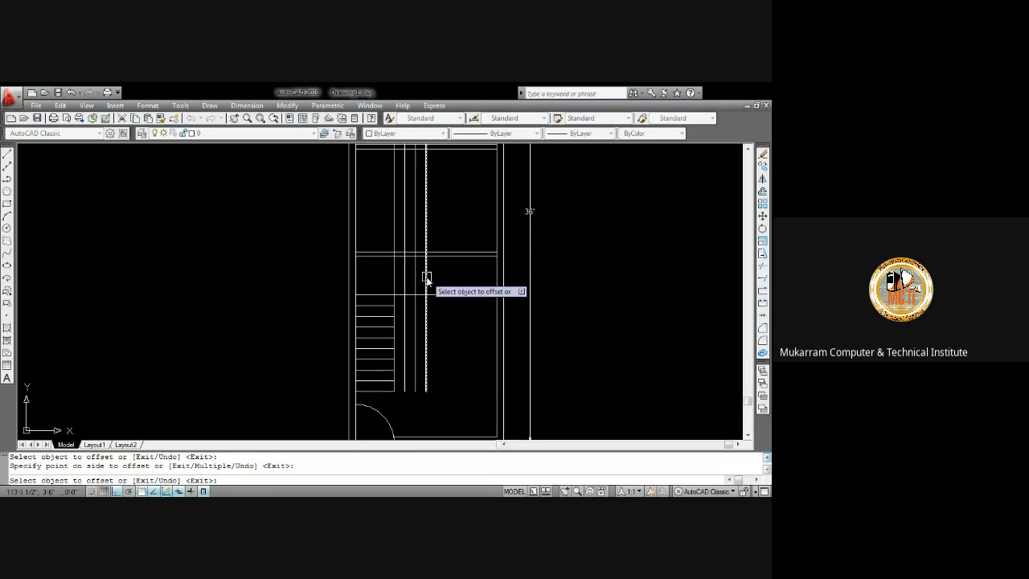
left_click(426, 277)
left_click(434, 281)
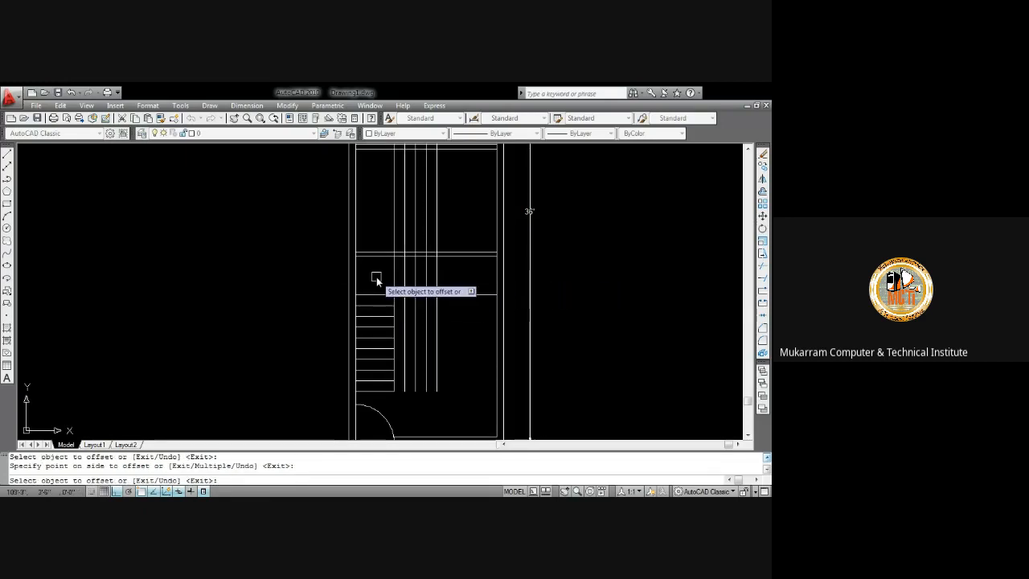
key("Escape")
Trim the new vertical lines with crossing selections so they remain only between the horizontal lines above the stairs
scroll(402, 298, "up", 1)
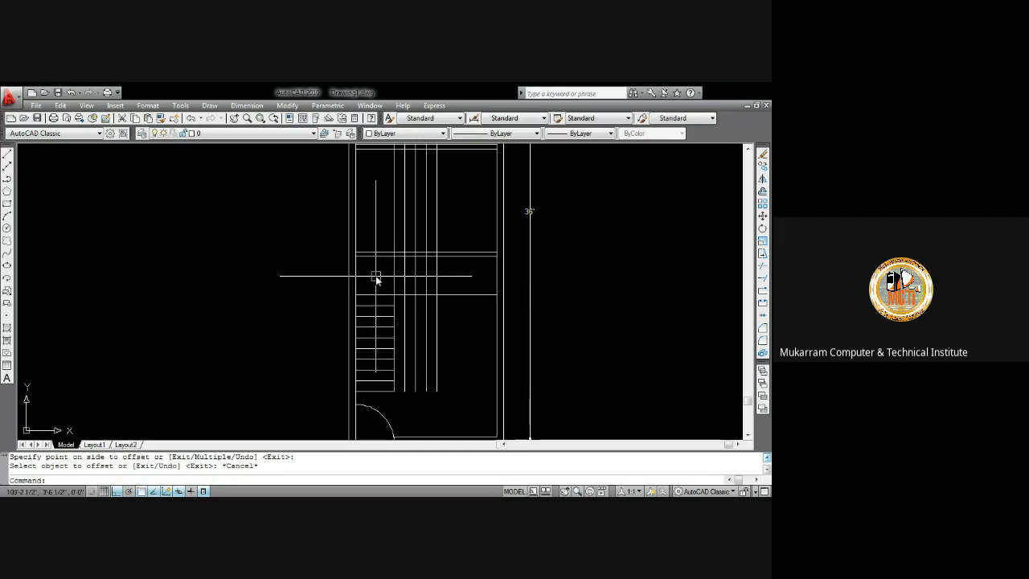
scroll(377, 390, "up", 4)
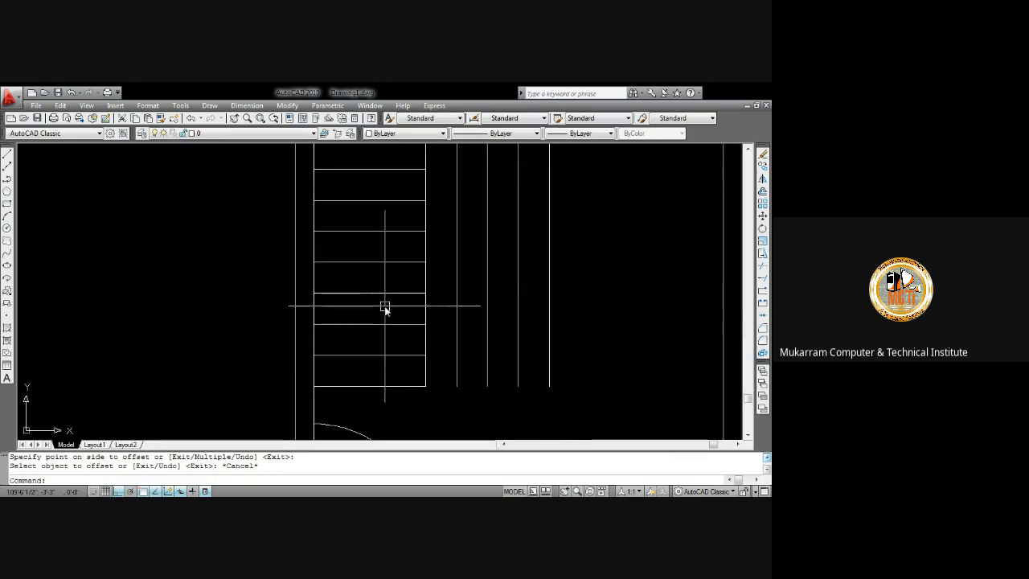
middle_click_drag(376, 256, 377, 349)
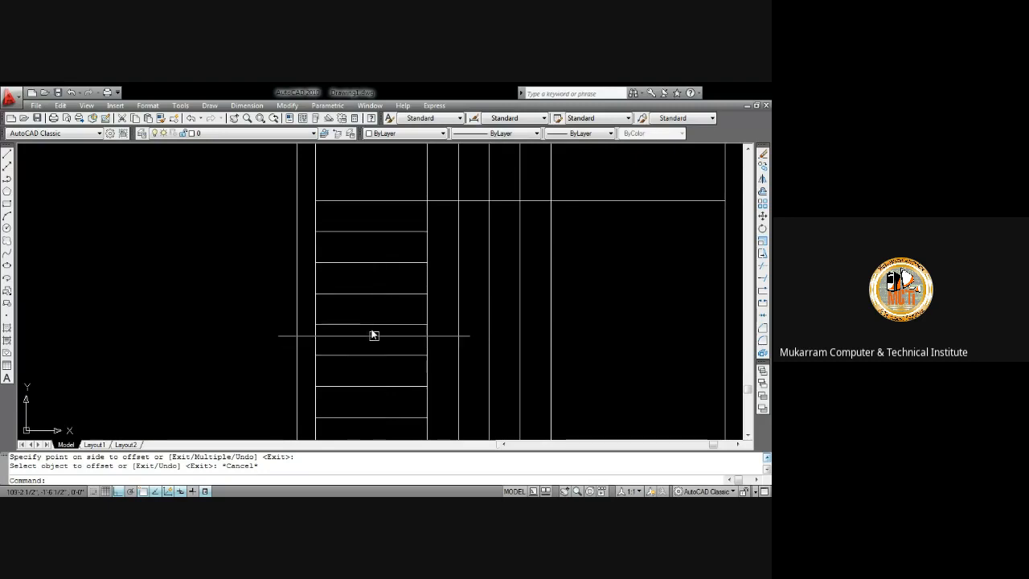
scroll(372, 276, "down", 2)
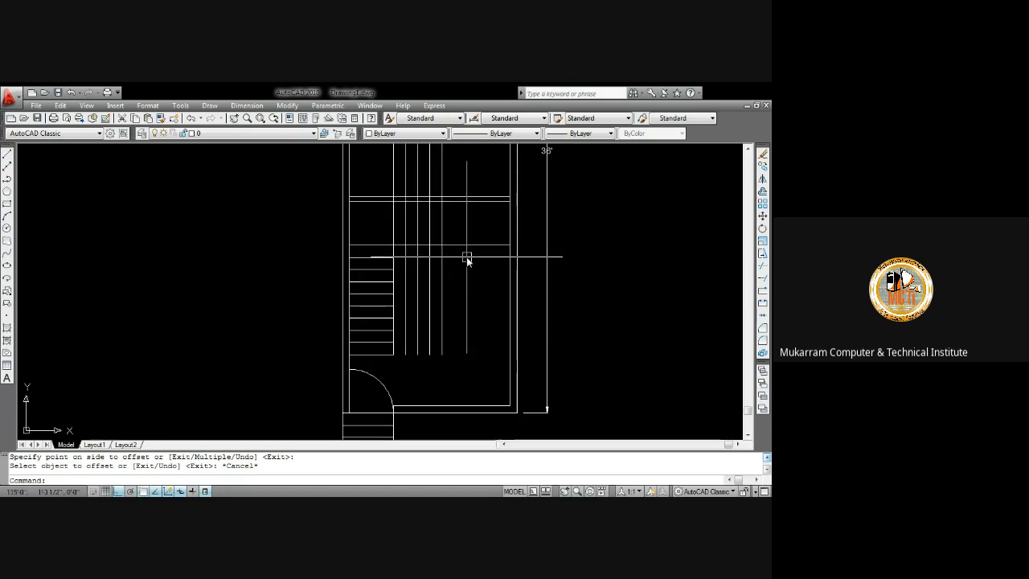
type("tr")
key("Return")
key("Return")
left_click(460, 301)
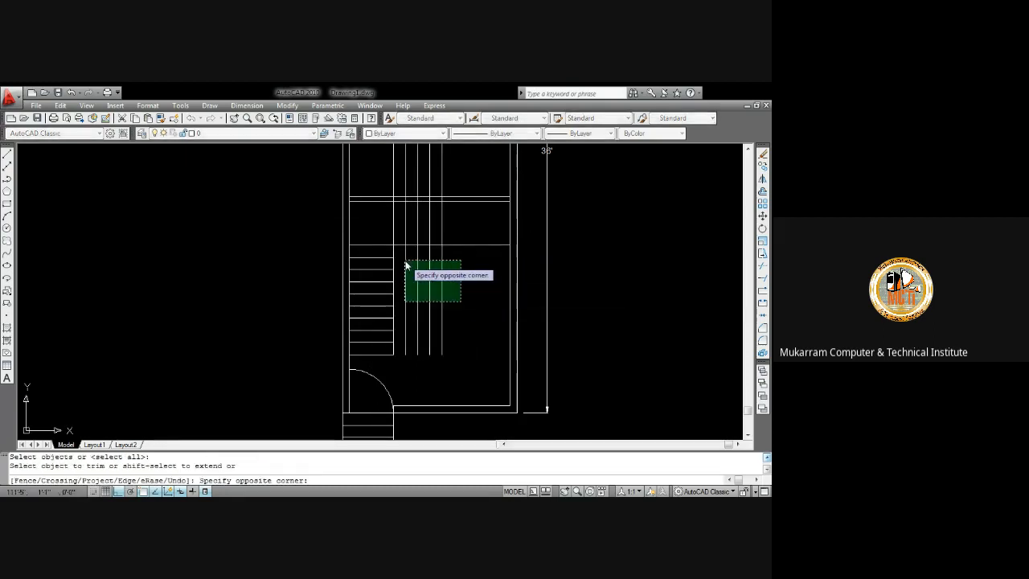
left_click(404, 259)
middle_click_drag(420, 252, 422, 311)
left_click(472, 239)
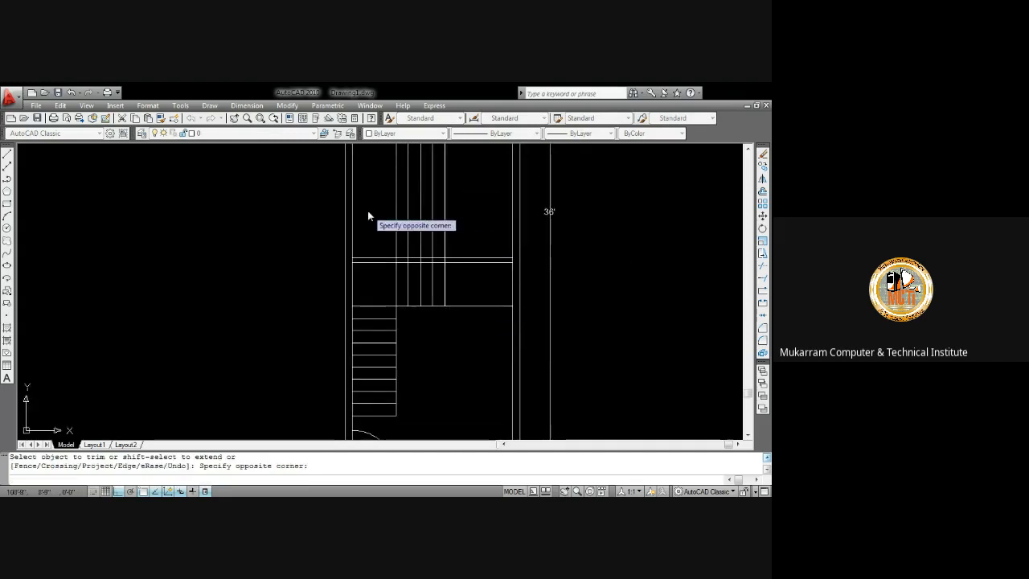
left_click(368, 214)
scroll(418, 249, "up", 2)
scroll(420, 253, "up", 5)
left_click(480, 259)
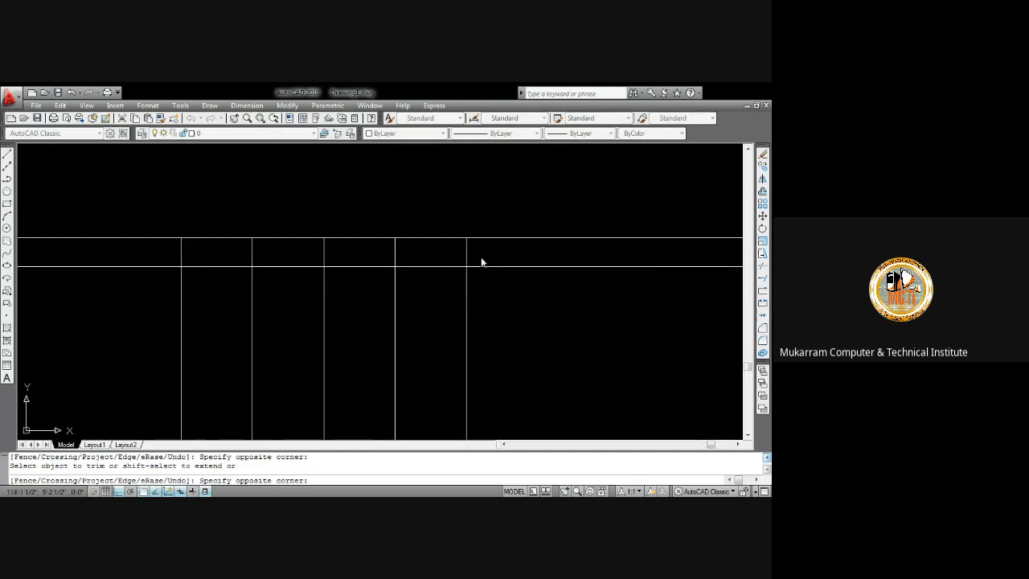
left_click(181, 252)
scroll(287, 238, "down", 4)
mouse_move(271, 289)
middle_mouse_down()
mouse_move(285, 276)
mouse_move(371, 363)
middle_mouse_up()
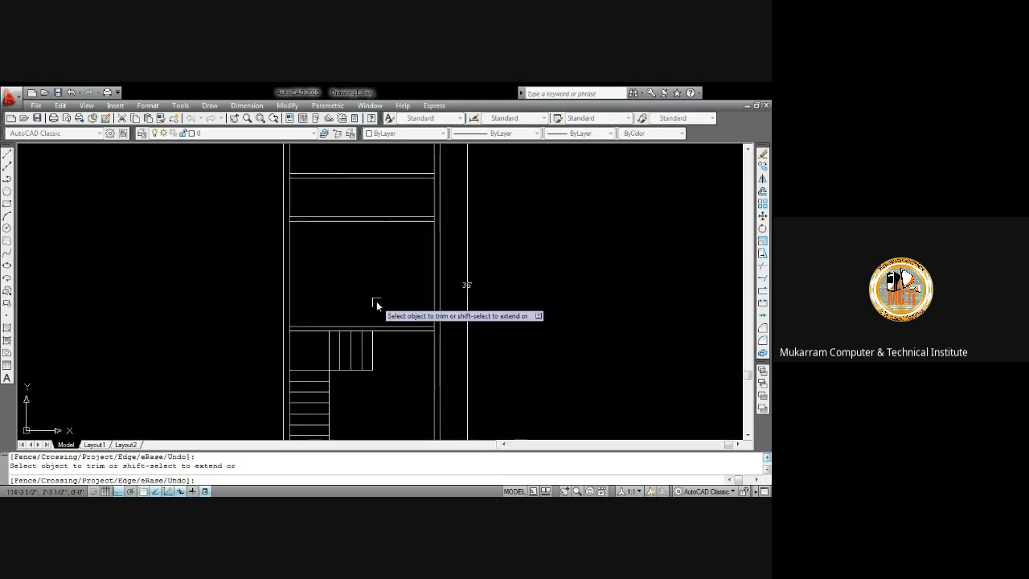
key("Escape")
mouse_move(371, 259)
middle_mouse_down()
mouse_move(396, 235)
mouse_move(353, 215)
mouse_move(354, 307)
mouse_move(383, 376)
middle_mouse_up()
scroll(406, 243, "down", 6)
scroll(342, 258, "up", 3)
scroll(361, 257, "up", 1)
key("Escape")
scroll(378, 206, "up", 2)
scroll(378, 240, "down", 7)
scroll(382, 273, "up", 3)
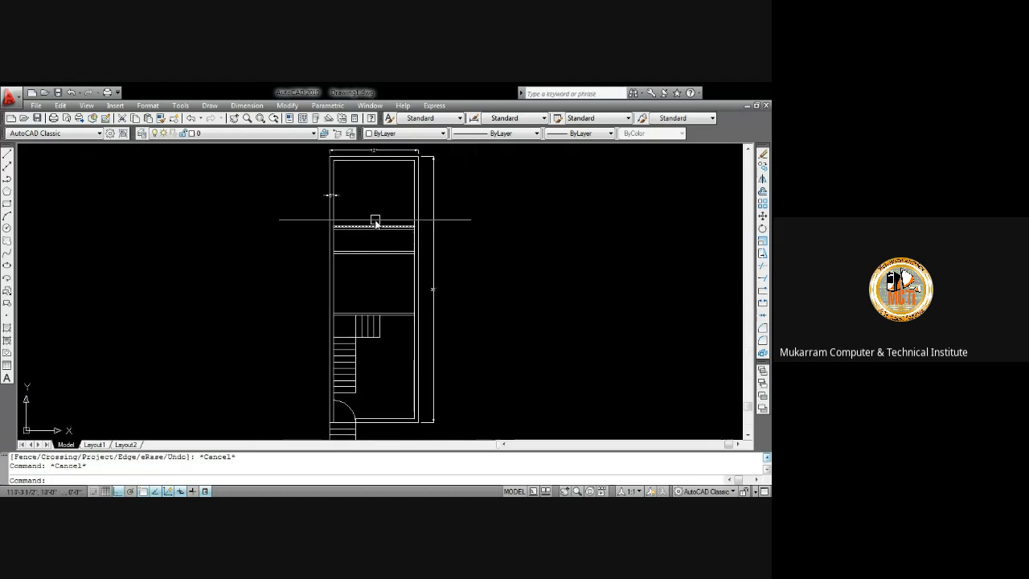
scroll(376, 220, "up", 6)
scroll(364, 250, "up", 2)
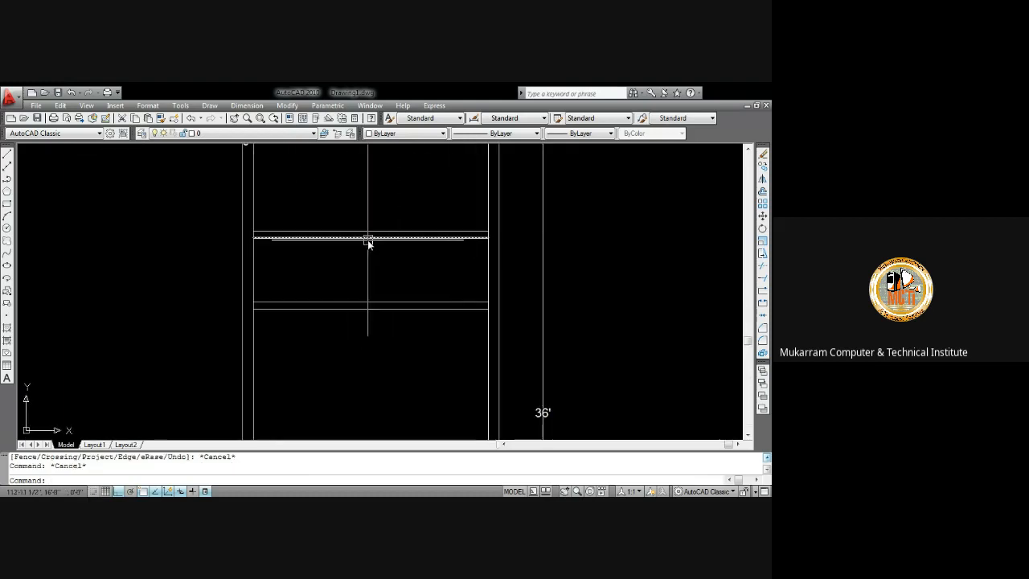
key("l")
key("Return")
left_click(368, 238)
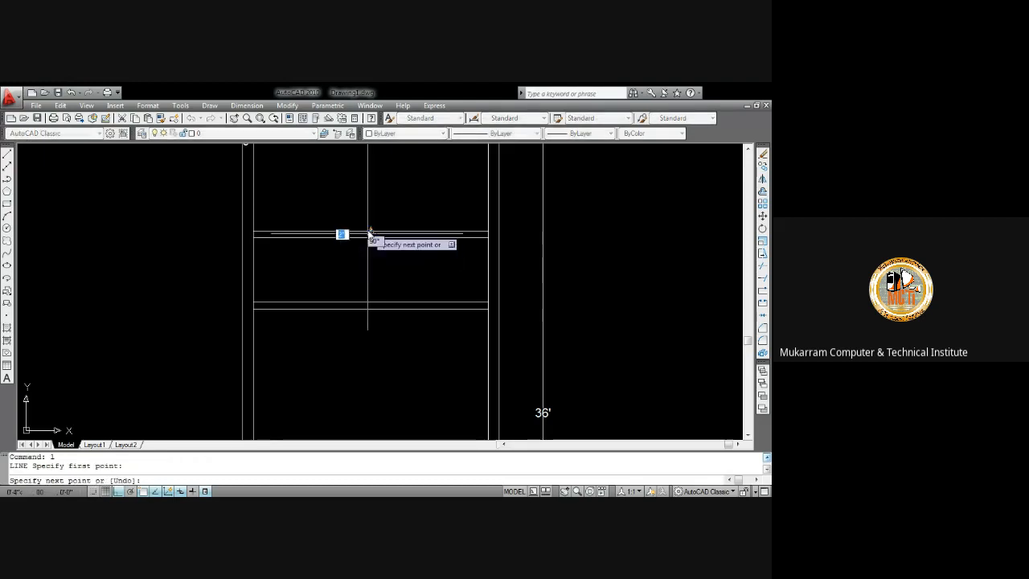
key("Escape")
Offset the short vertical line 18" to each side across the closet's front
type("o")
key("Return")
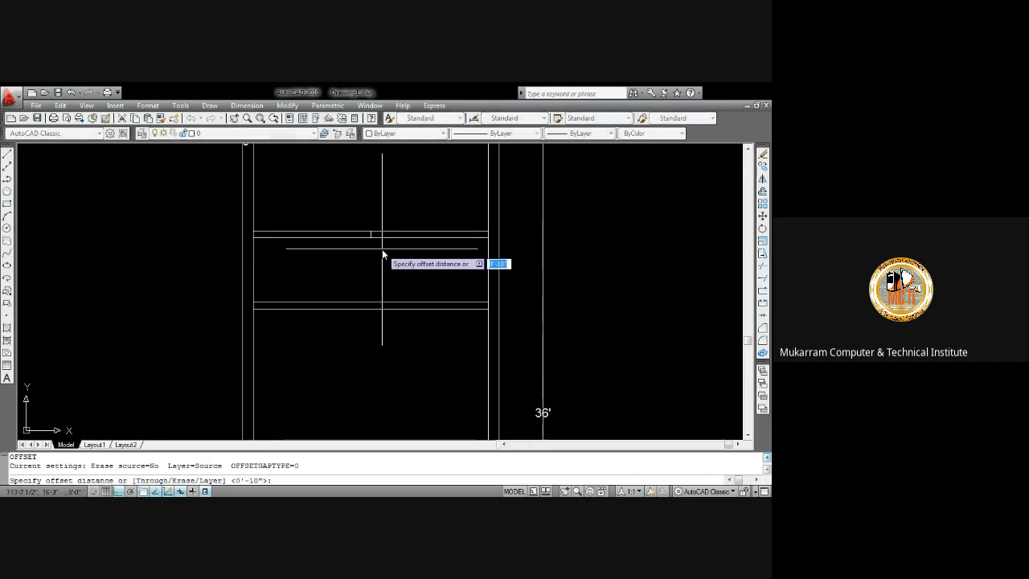
key("Return")
scroll(381, 237, "up", 5)
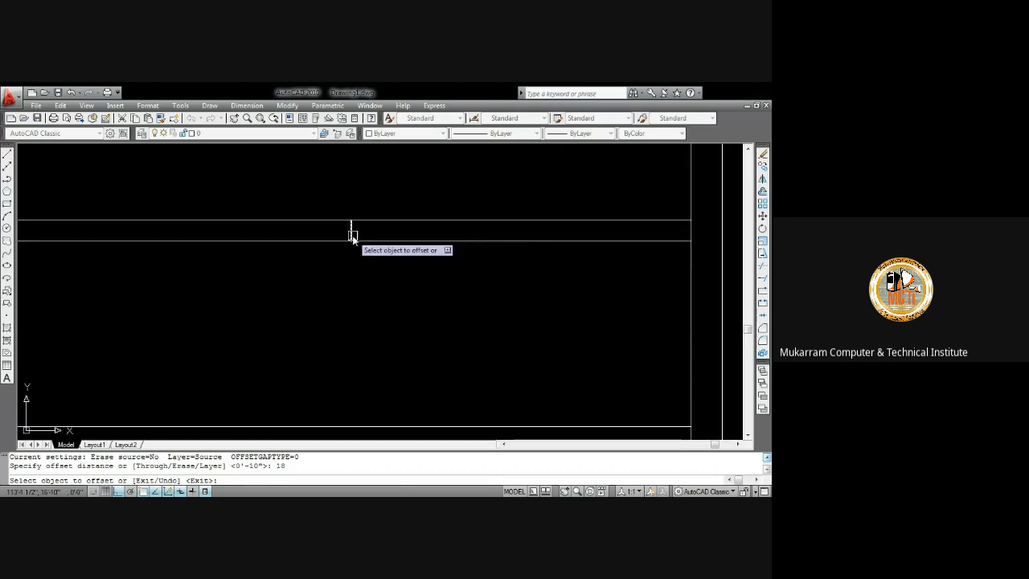
left_click(352, 234)
left_click(404, 234)
left_click(354, 234)
left_click(354, 234)
left_click(323, 236)
key("Escape")
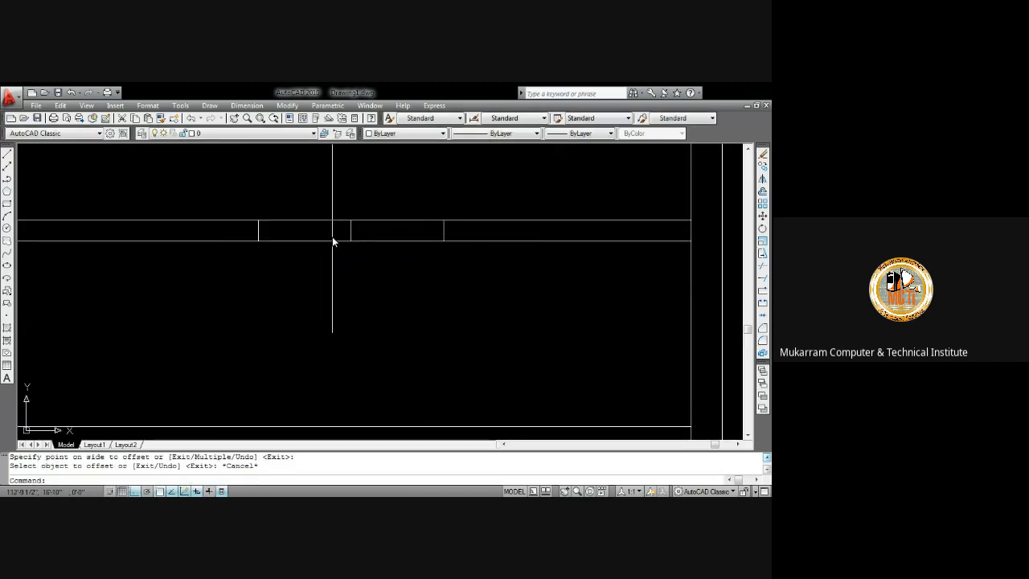
Trim the closet's front lines between the two offset lines to open a doorway
type("tr")
key("Return")
key("Return")
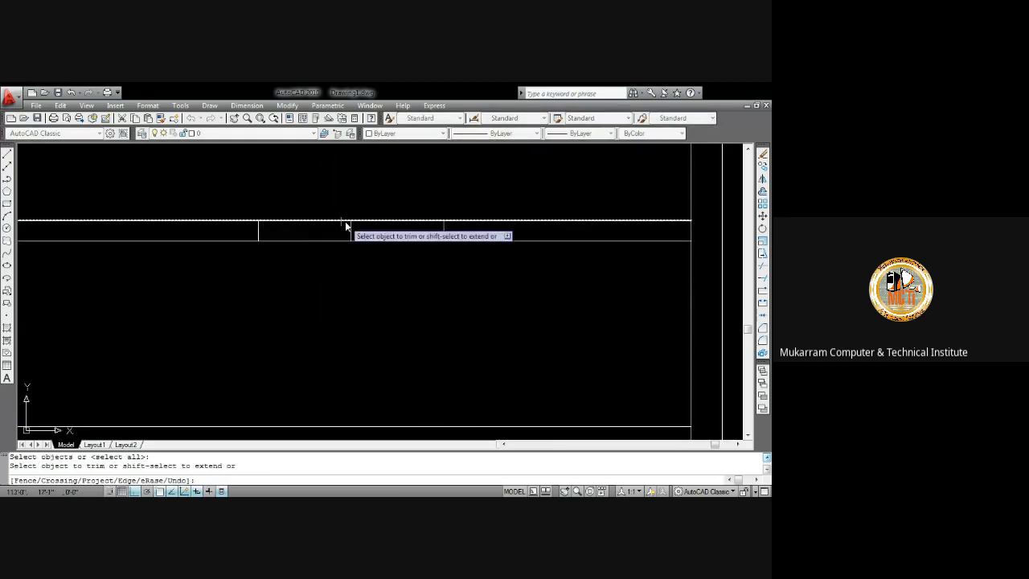
left_click(341, 221)
left_click(378, 230)
left_click(378, 214)
key("Escape")
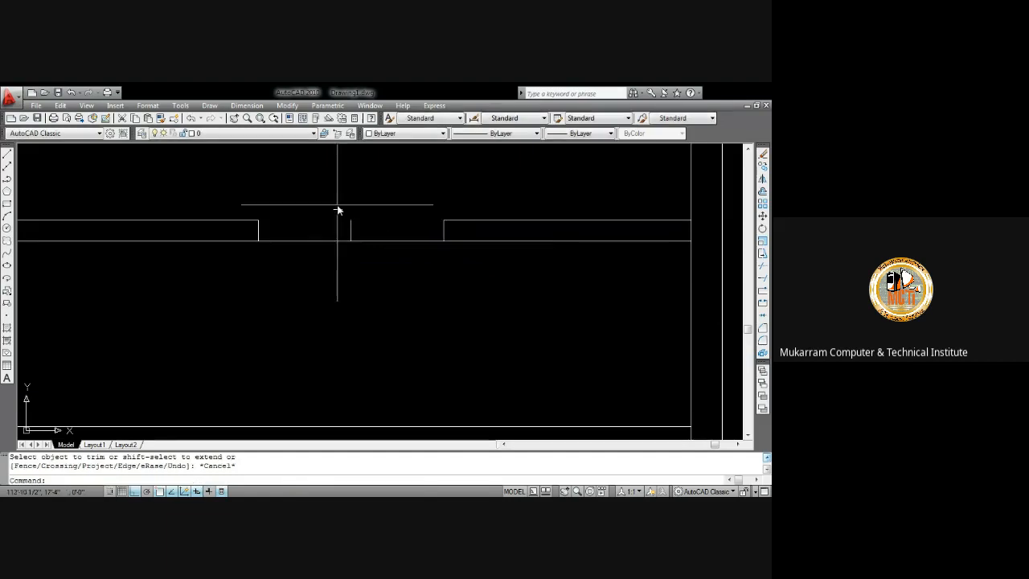
Delete the short vertical line in the middle of the new doorway
left_click(338, 209)
left_click(379, 264)
key("Delete")
Offset the vertical line near the right wall 24" to the left
scroll(381, 247, "down", 6)
middle_click_drag(392, 262, 404, 207)
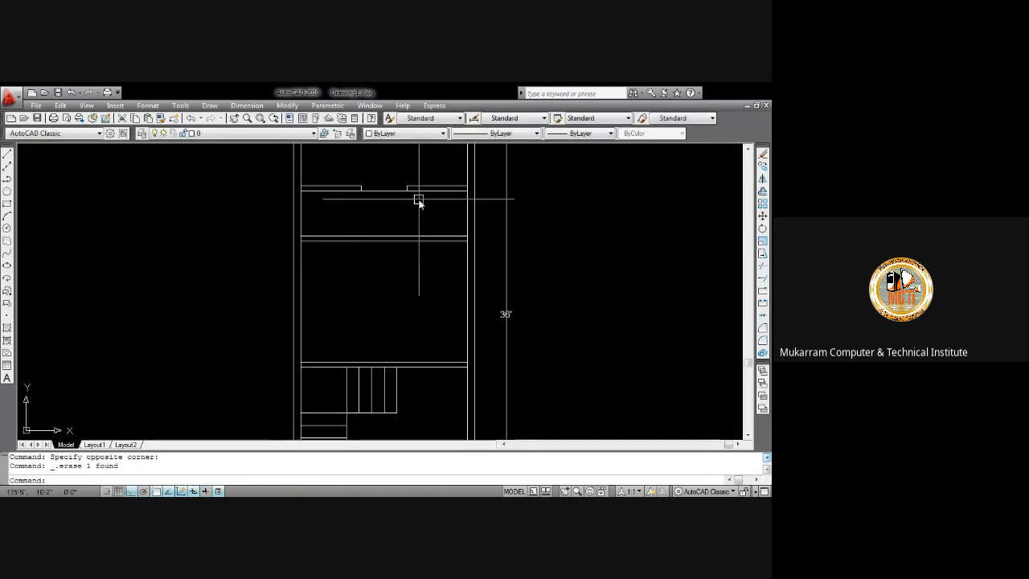
middle_click_drag(359, 251, 392, 270)
scroll(383, 193, "up", 2)
scroll(361, 254, "down", 8)
scroll(370, 313, "up", 2)
scroll(370, 313, "up", 2)
middle_click_drag(381, 351, 381, 300)
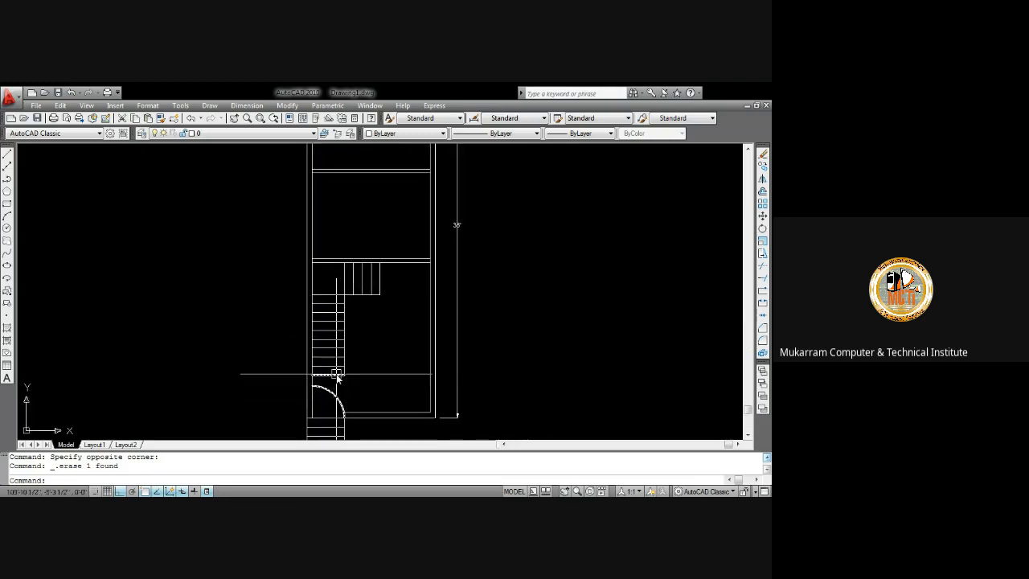
middle_click_drag(425, 237, 419, 302)
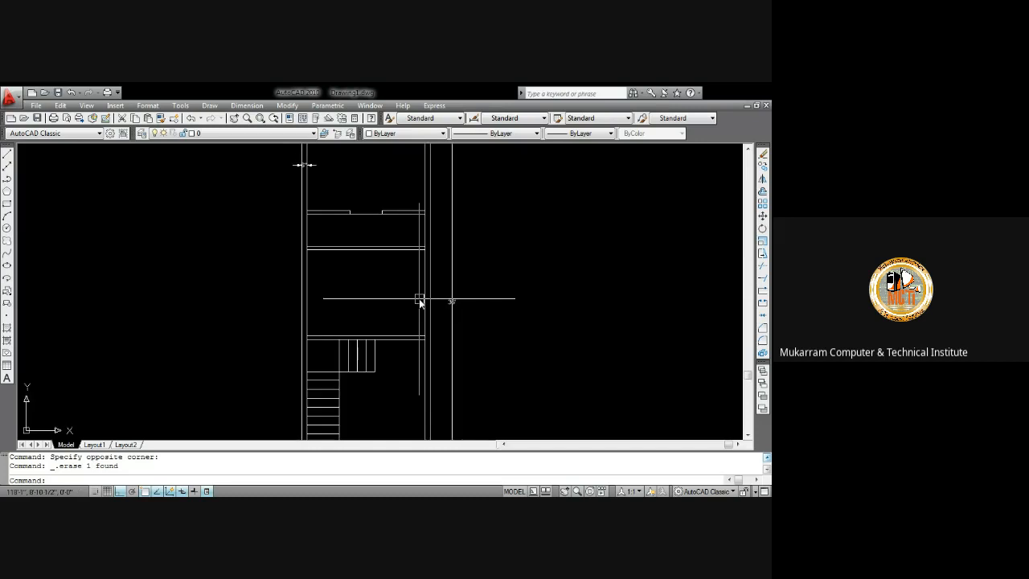
type("o")
key("Return")
type("24")
key("Return")
left_click(424, 299)
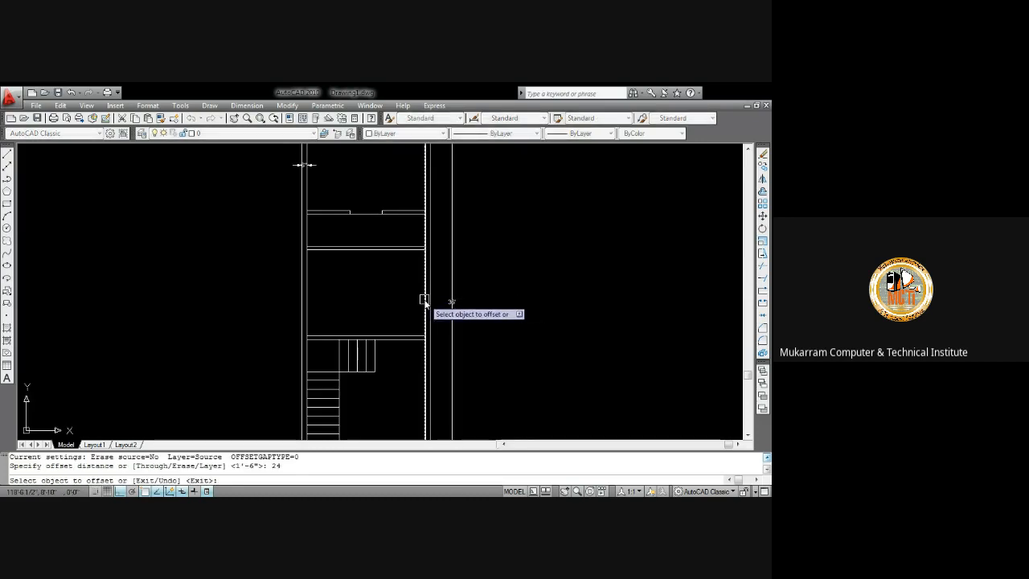
left_click(409, 299)
key("Escape")
Offset the new vertical line 2" further to the left
type("o")
key("Return")
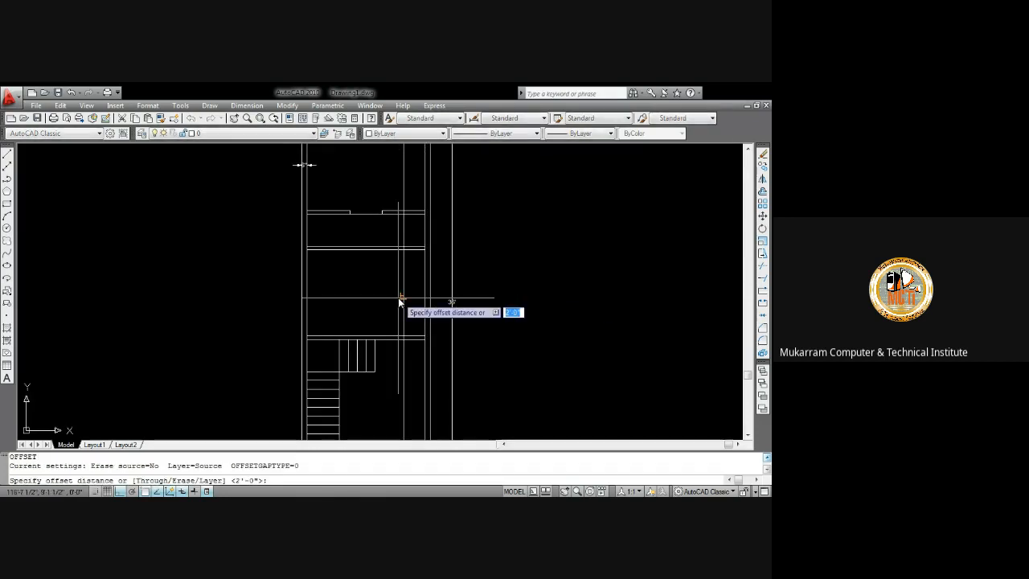
type("2")
key("Return")
left_click(404, 301)
left_click(390, 299)
key("Escape")
Trim the two new vertical lines with crossing selections at the closet's front lines
type("t")
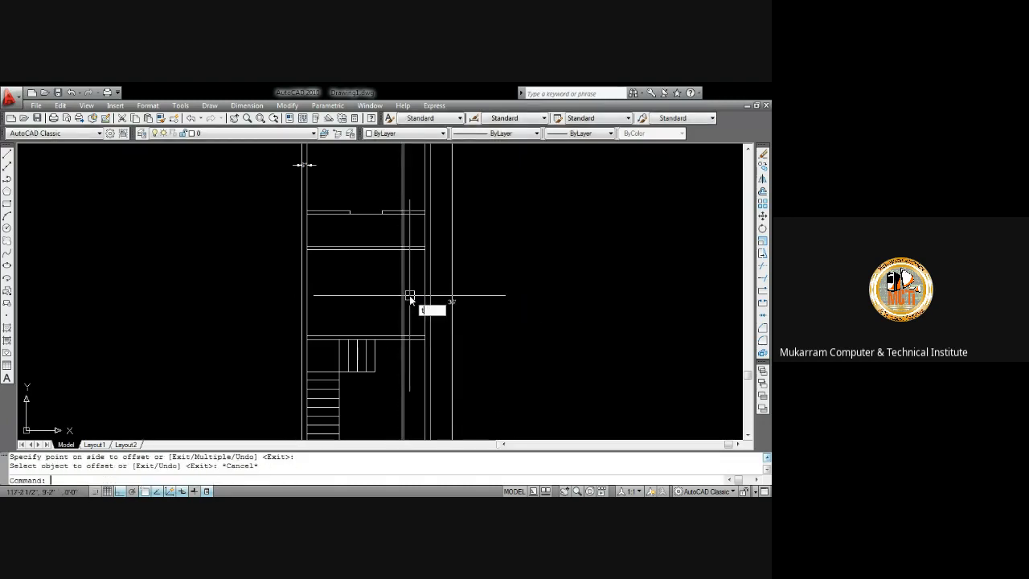
type("r")
key("Return")
key("Return")
scroll(410, 342, "up", 6)
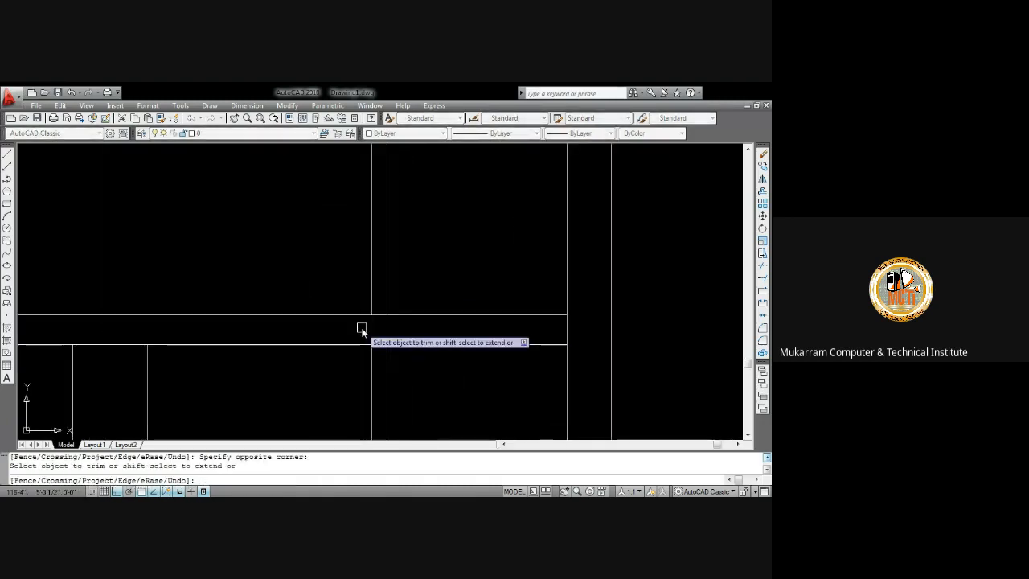
scroll(362, 327, "down", 7)
scroll(386, 221, "up", 8)
left_click(312, 183)
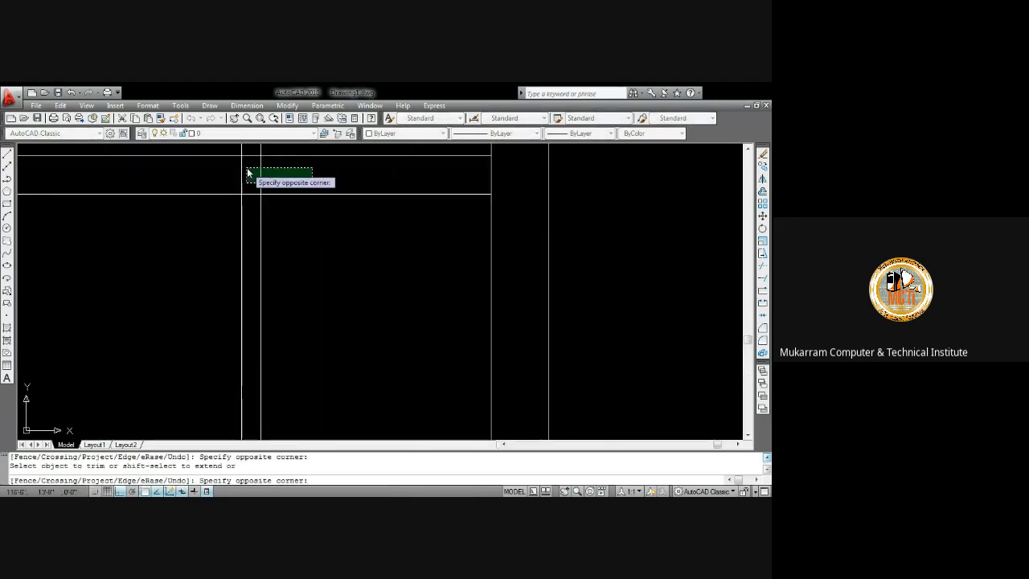
left_click(247, 172)
scroll(275, 204, "down", 3)
scroll(242, 193, "up", 3)
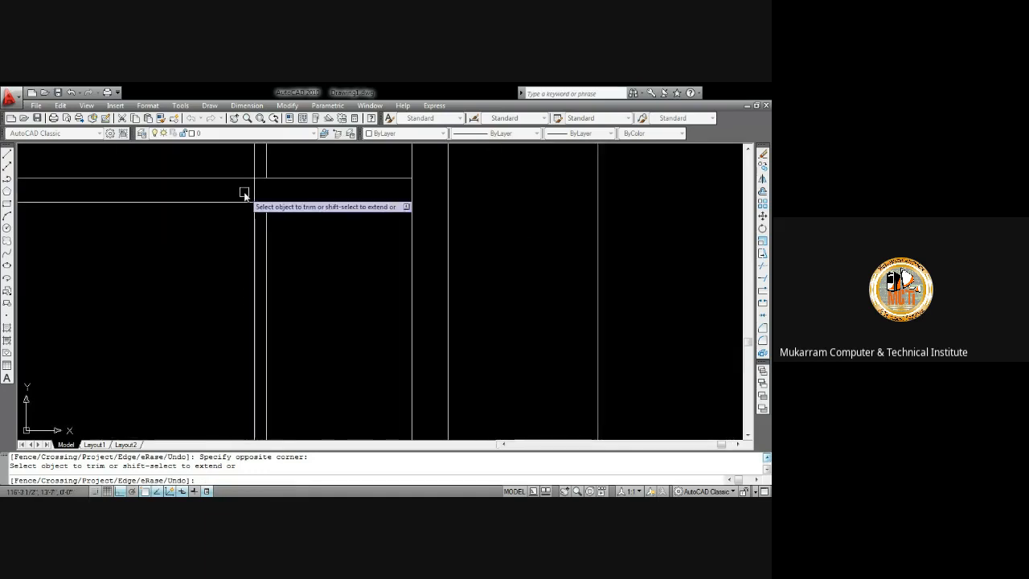
scroll(252, 193, "down", 5)
middle_click_drag(265, 198, 327, 320)
key("Escape")
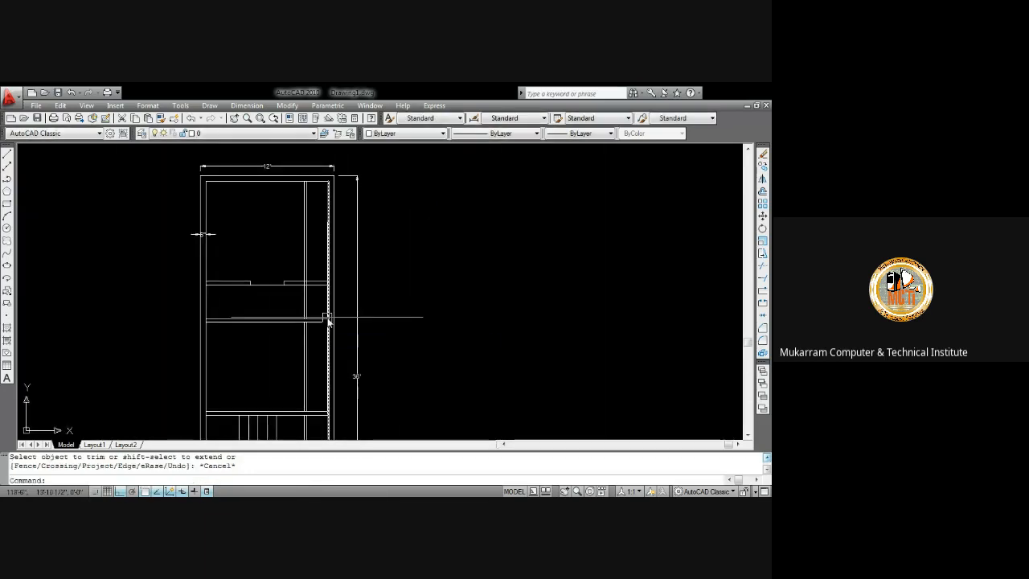
Delete the leftover segments of the new vertical lines in two selections
scroll(328, 317, "up", 5)
left_click(307, 296)
left_click(249, 275)
key("Delete")
scroll(255, 313, "down", 3)
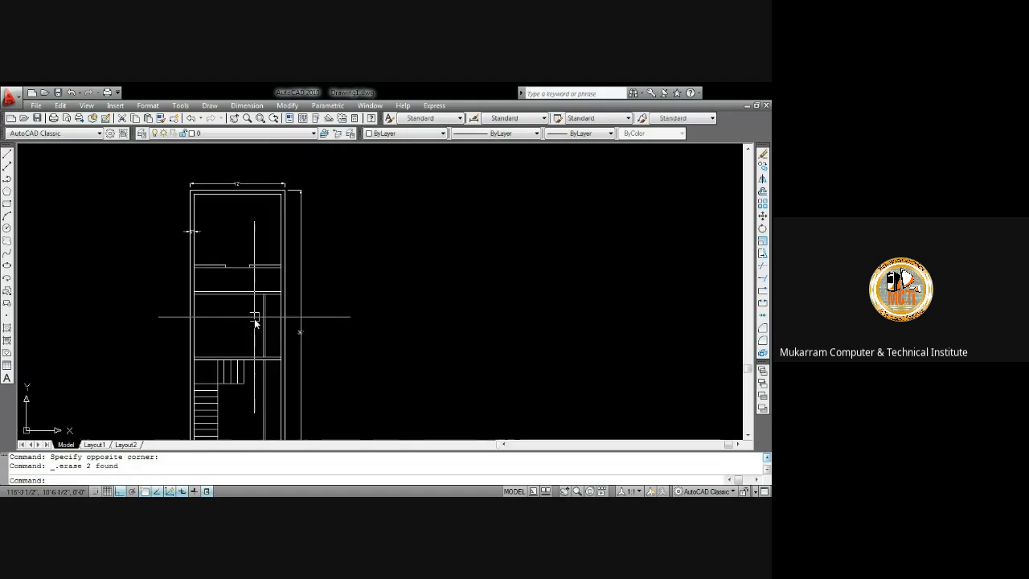
scroll(276, 261, "up", 5)
left_click(262, 339)
left_click(233, 319)
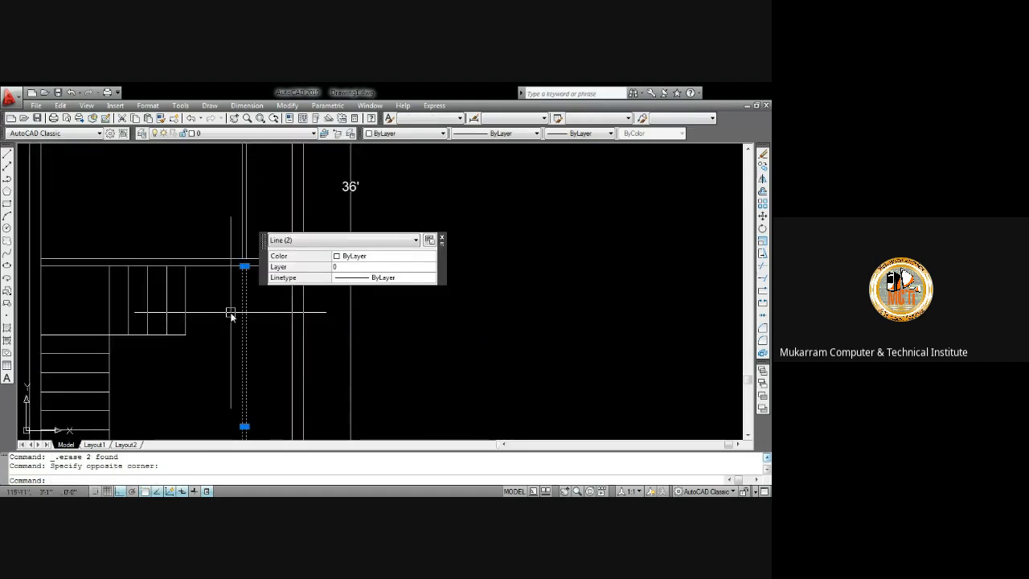
key("Delete")
Draw a circle of 9" radius in the narrow space beside the closet partition
scroll(241, 284, "down", 4)
scroll(269, 273, "up", 5)
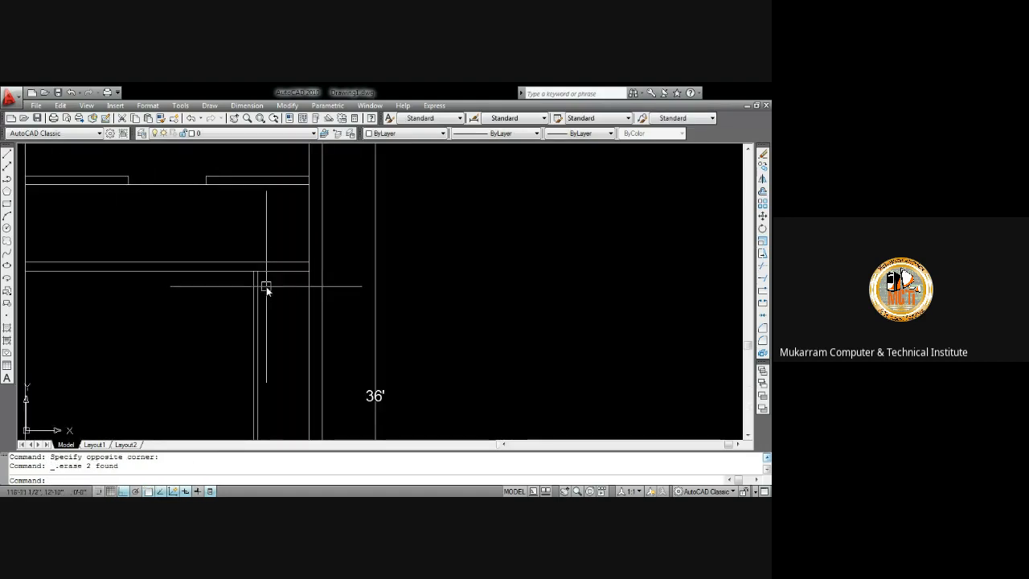
key("Return")
scroll(277, 302, "up", 2)
left_click(282, 299)
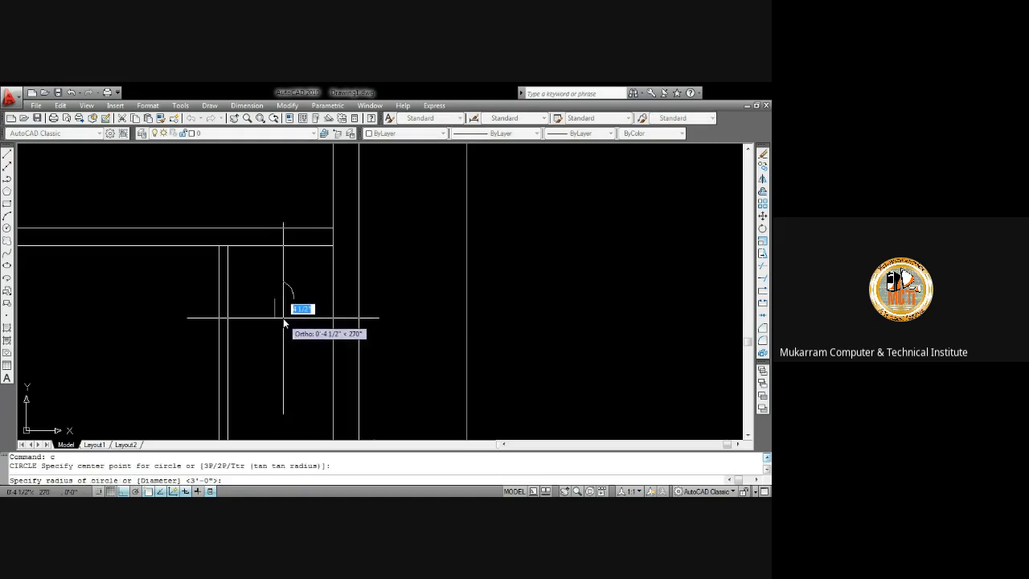
type("9")
key("Return")
Offset the circle 2" outward and undo that offset
type("o")
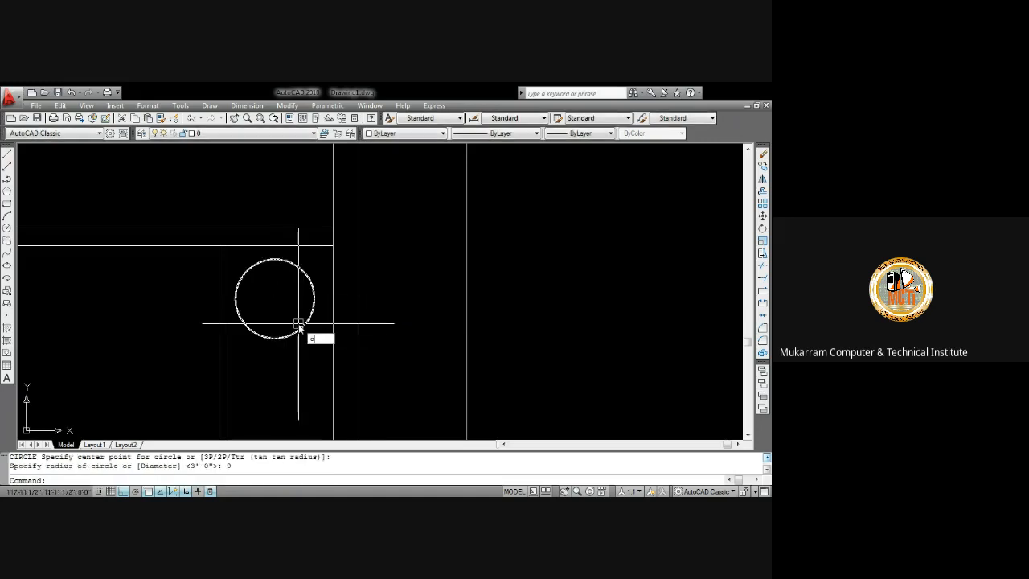
key("Return")
type("2")
key("Return")
left_click(299, 331)
left_click(313, 336)
key("Escape")
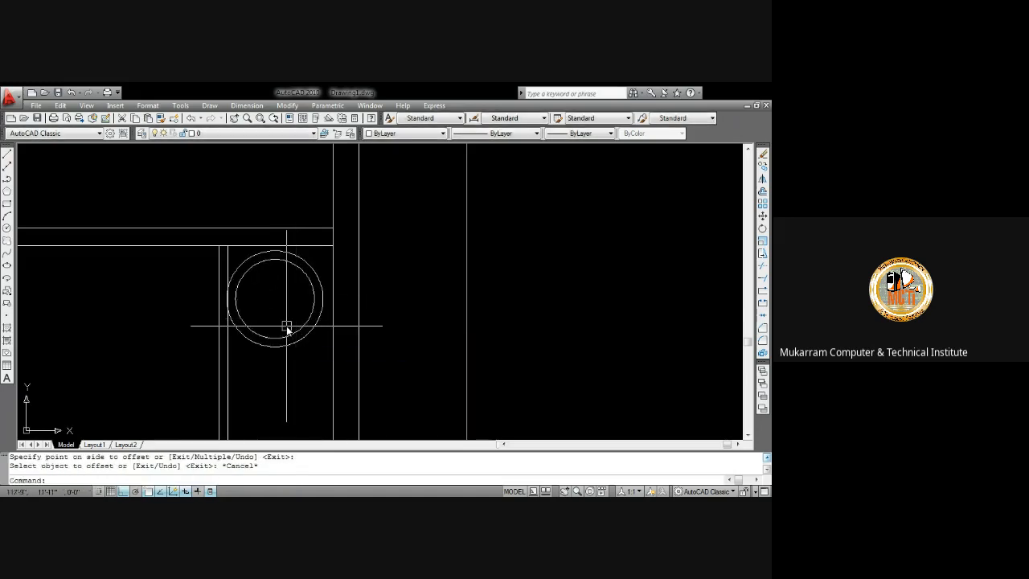
key("ctrl+z")
Offset the circle 1" outward
middle_click_drag(287, 329, 332, 284)
type("o")
key("Return")
type("1")
key("Return")
left_click(316, 307)
left_click(322, 313)
key("Escape")
Draw a 2" radius circle at the same centre as the other circles
type("c")
key("Return")
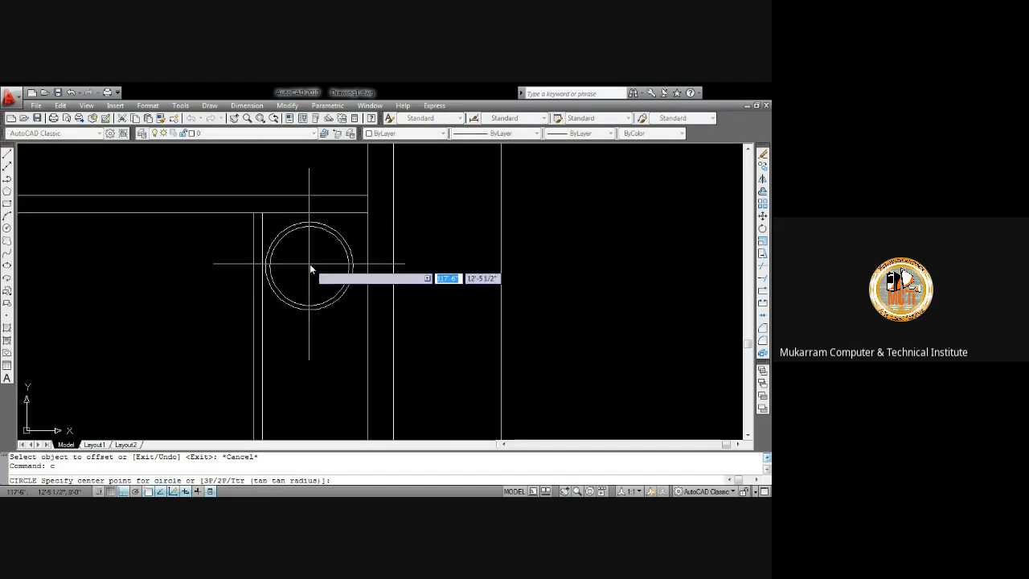
left_click(310, 266)
type("2")
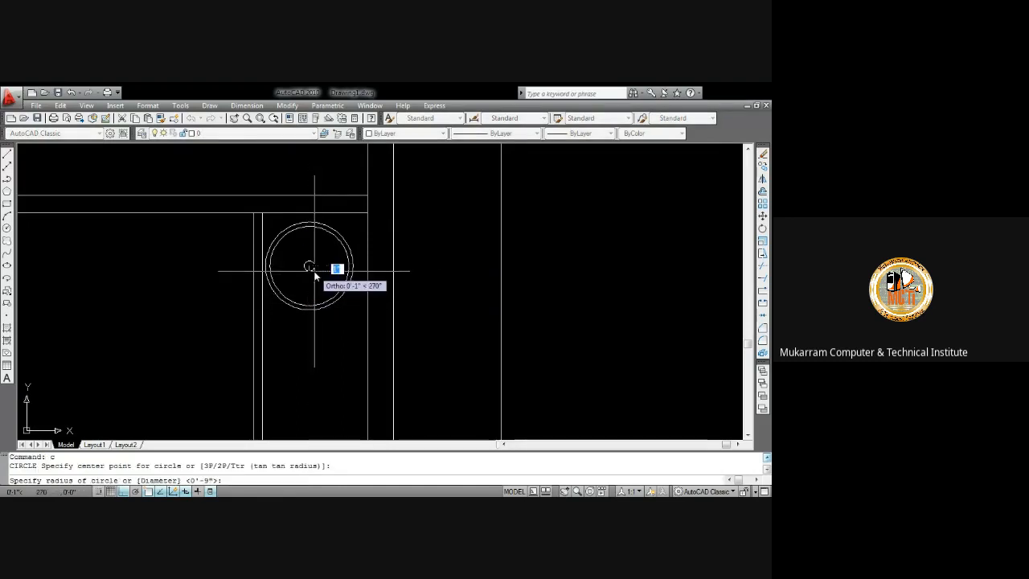
key("Return")
scroll(423, 257, "down", 5)
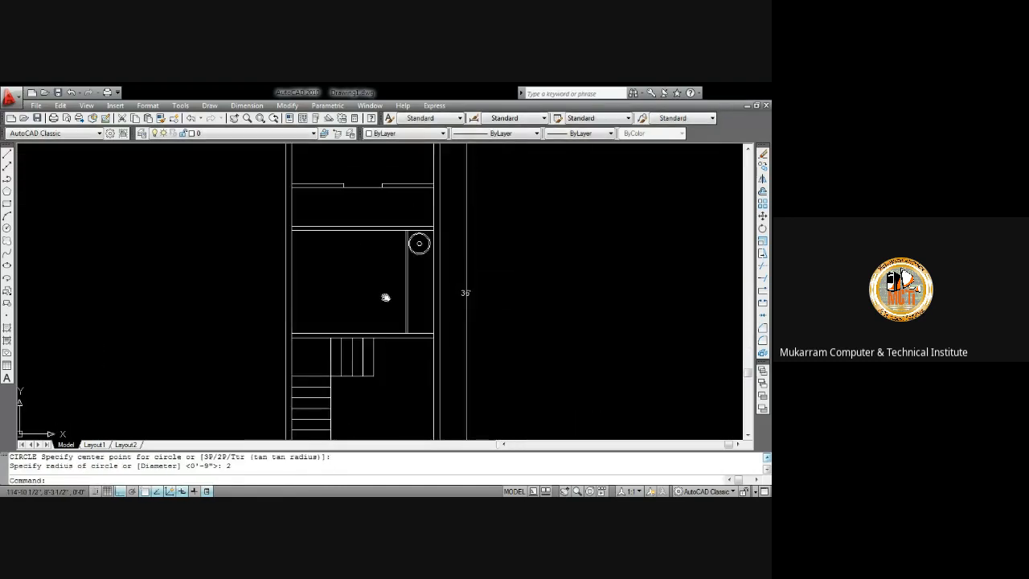
middle_click_drag(393, 292, 395, 289)
middle_click_drag(358, 333, 392, 323)
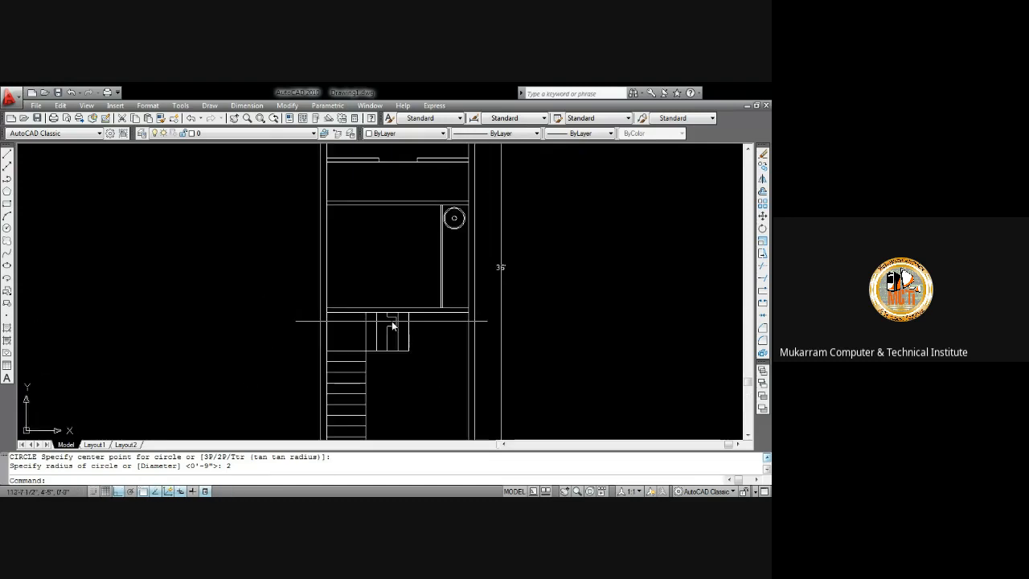
scroll(367, 220, "up", 2)
middle_click_drag(368, 220, 368, 233)
scroll(362, 233, "down", 2)
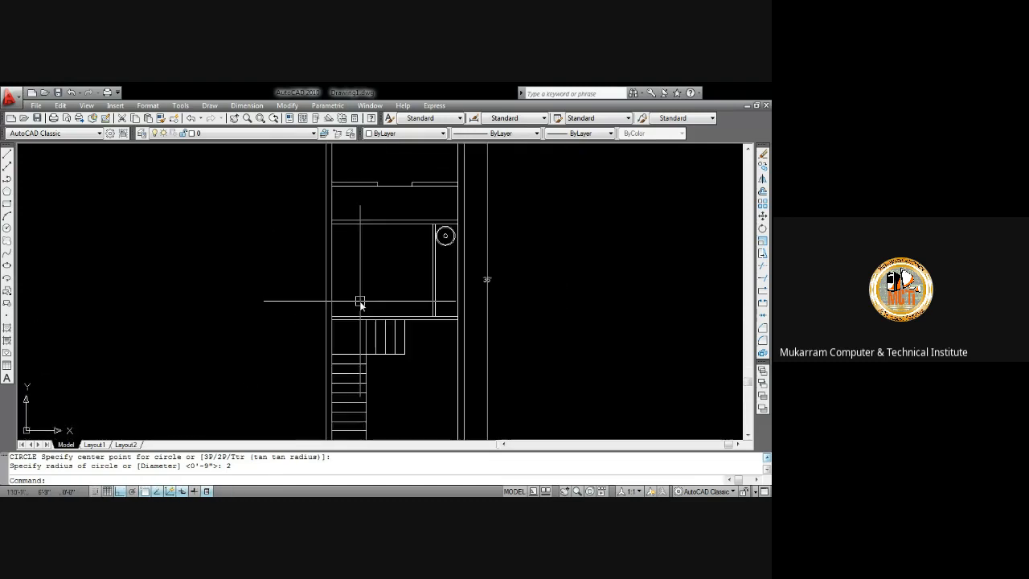
scroll(349, 291, "up", 4)
type("o")
key("Return")
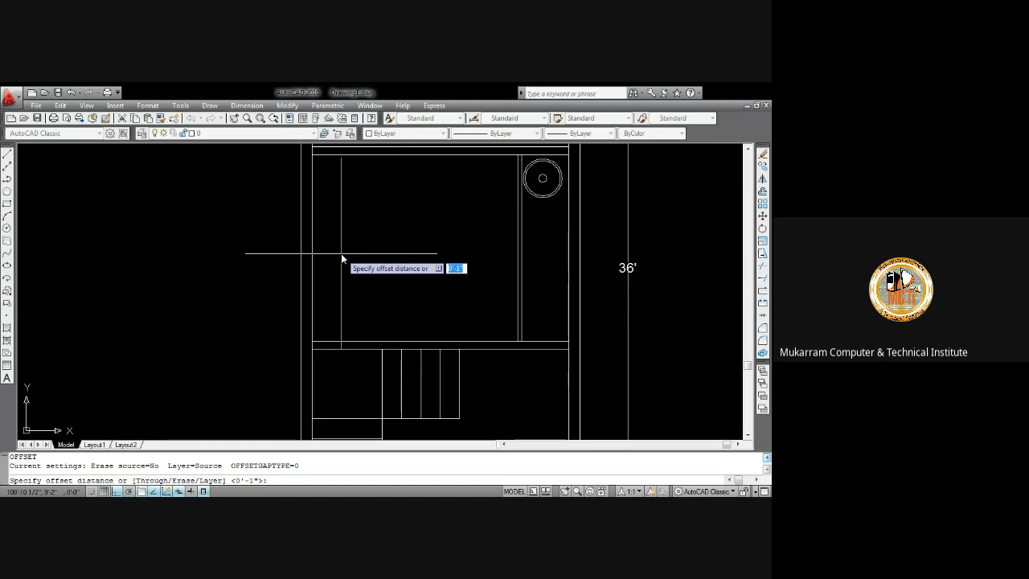
scroll(341, 255, "down", 4)
mouse_move(344, 249)
middle_mouse_down()
mouse_move(241, 319)
mouse_move(243, 306)
middle_mouse_up()
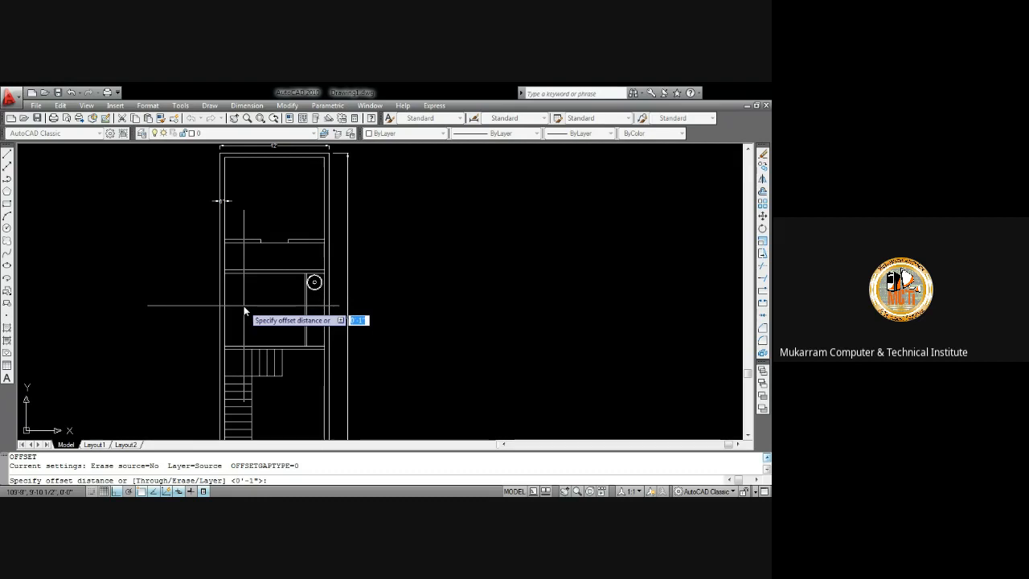
scroll(244, 310, "up", 2)
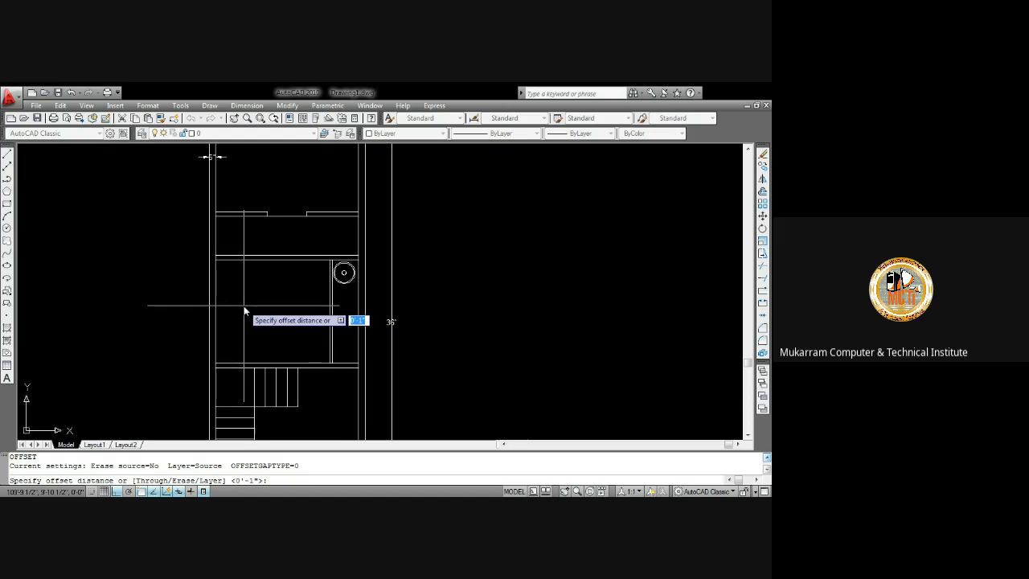
scroll(252, 295, "up", 3)
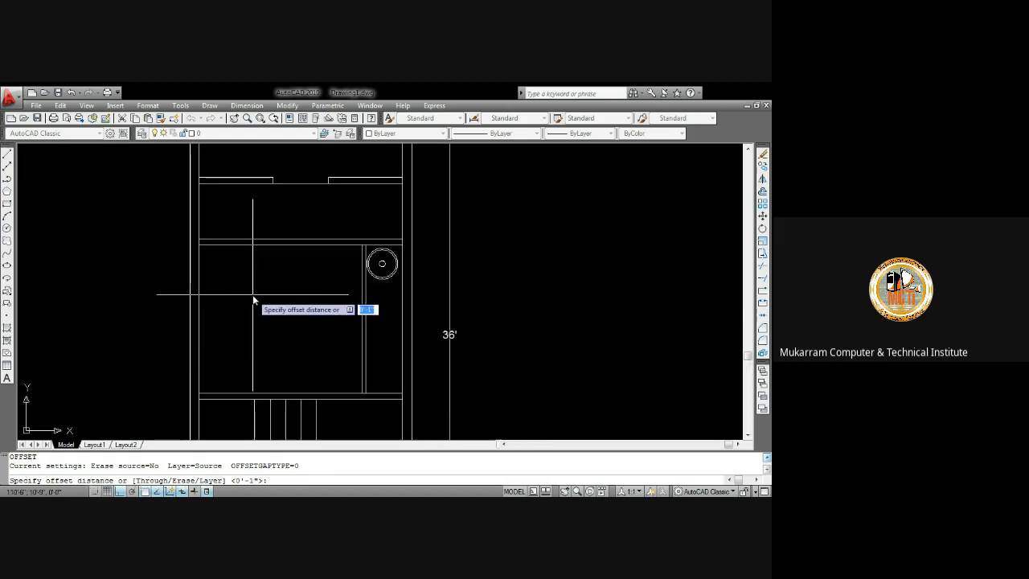
scroll(252, 295, "down", 8)
middle_click_drag(252, 297, 279, 276)
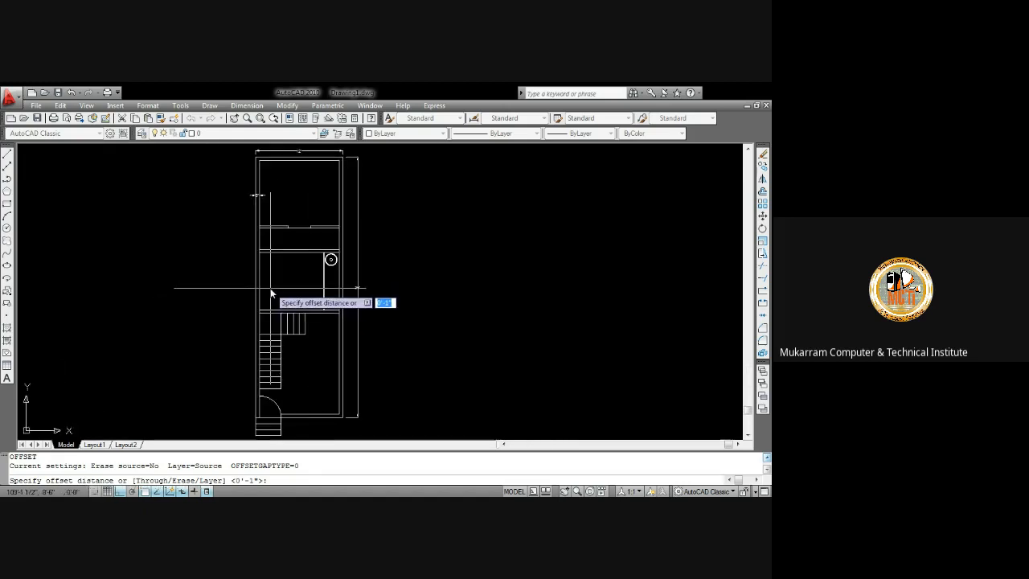
scroll(272, 293, "up", 2)
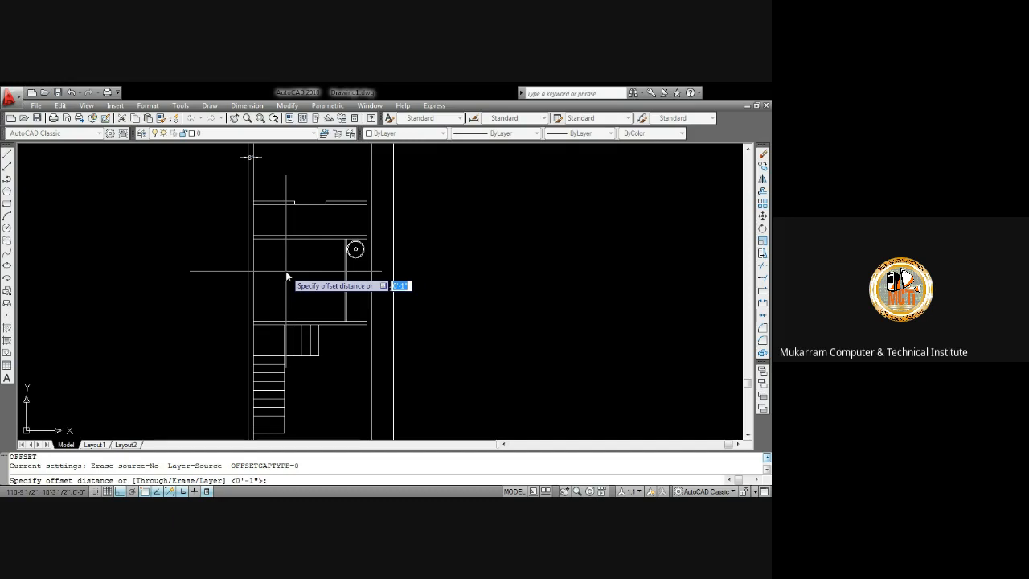
mouse_move(286, 271)
middle_mouse_down()
mouse_move(340, 254)
mouse_move(363, 274)
mouse_move(373, 231)
mouse_move(338, 253)
mouse_move(343, 287)
middle_mouse_up()
key("Escape")
Offset the room's left inner wall line 4" to the right
scroll(338, 254, "up", 2)
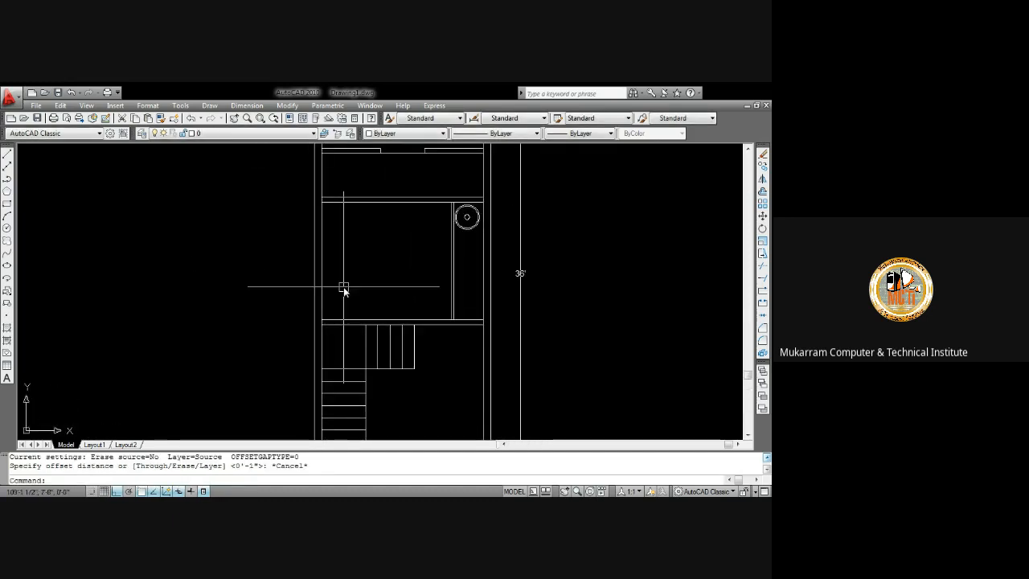
type("o")
key("Return")
type("4")
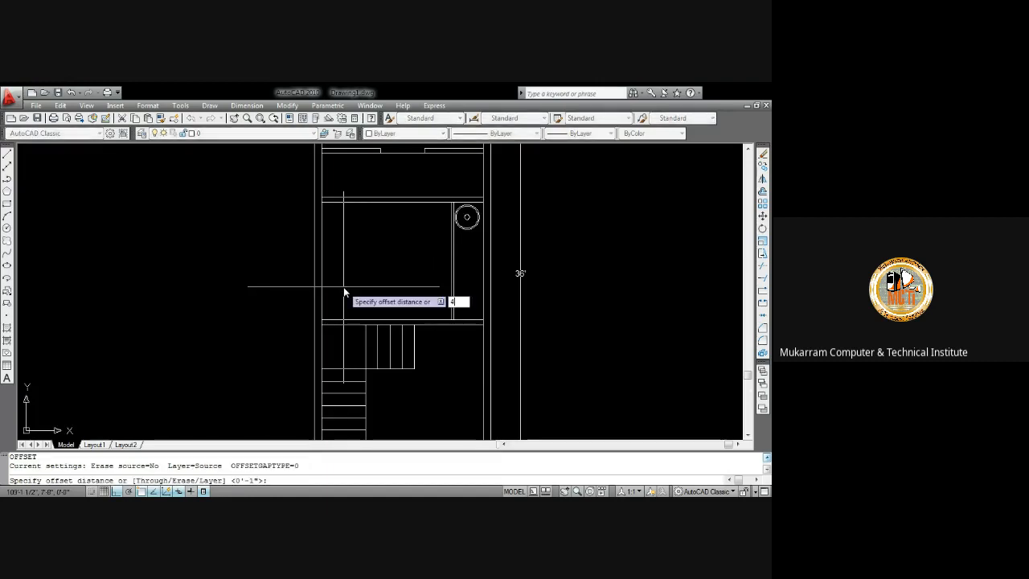
key("Return")
left_click(322, 272)
left_click(342, 266)
key("Escape")
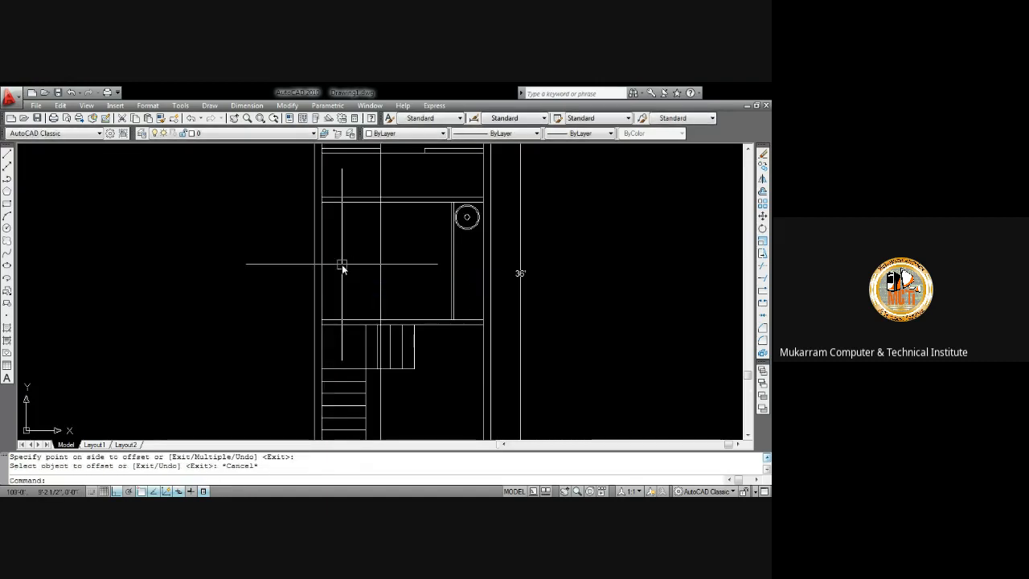
Offset the new vertical line another 4" to the right
type("o")
key("Return")
type("4")
key("Return")
left_click(380, 267)
left_click(400, 268)
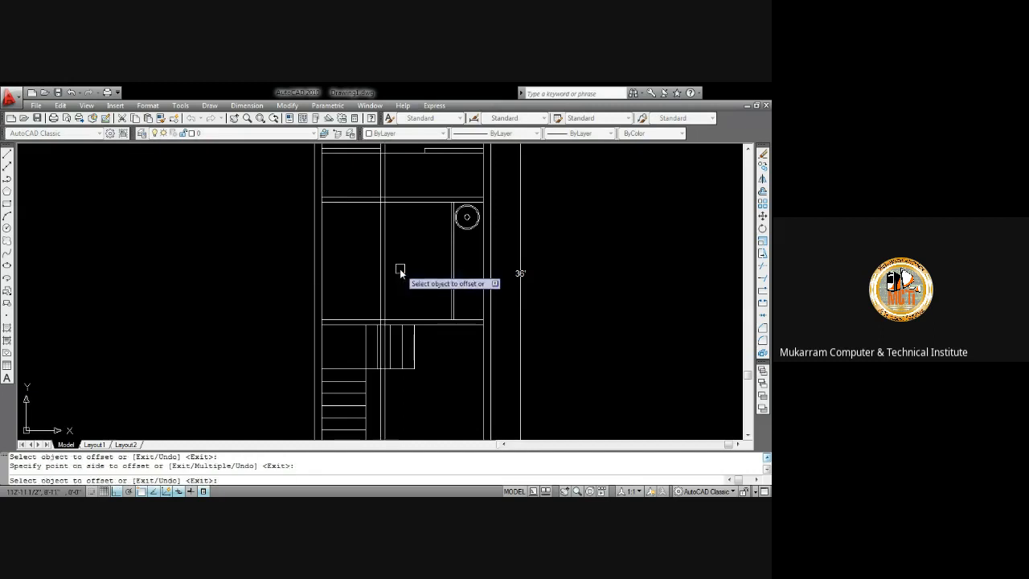
key("Escape")
Measure the length of the vertical guide line with the DIST command
scroll(344, 262, "up", 2)
mouse_move(339, 235)
middle_mouse_down()
mouse_move(339, 278)
mouse_move(341, 262)
mouse_move(319, 230)
mouse_move(334, 215)
middle_mouse_up()
type("s")
key("BackSpace")
type("di")
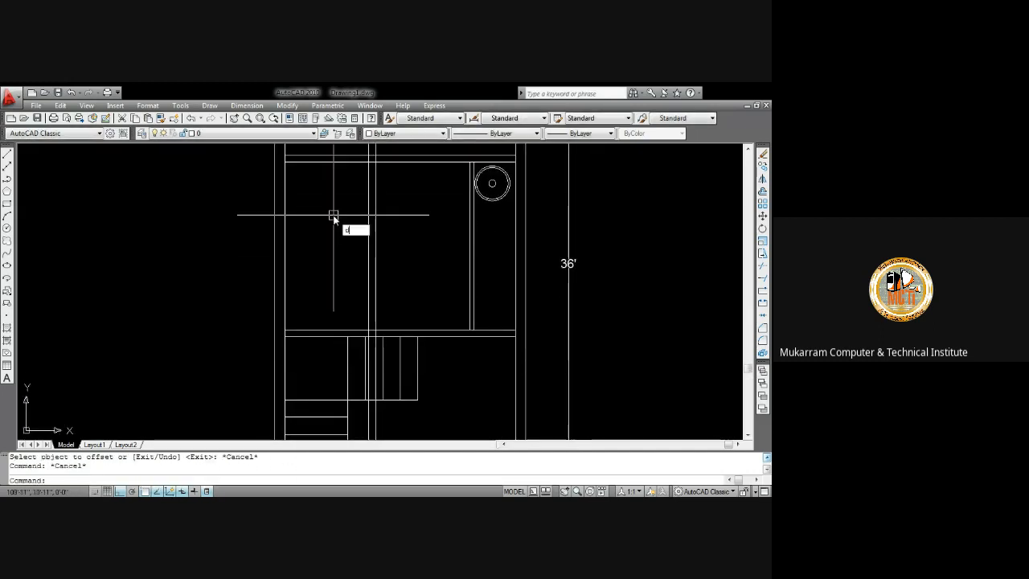
key("Return")
left_click(335, 163)
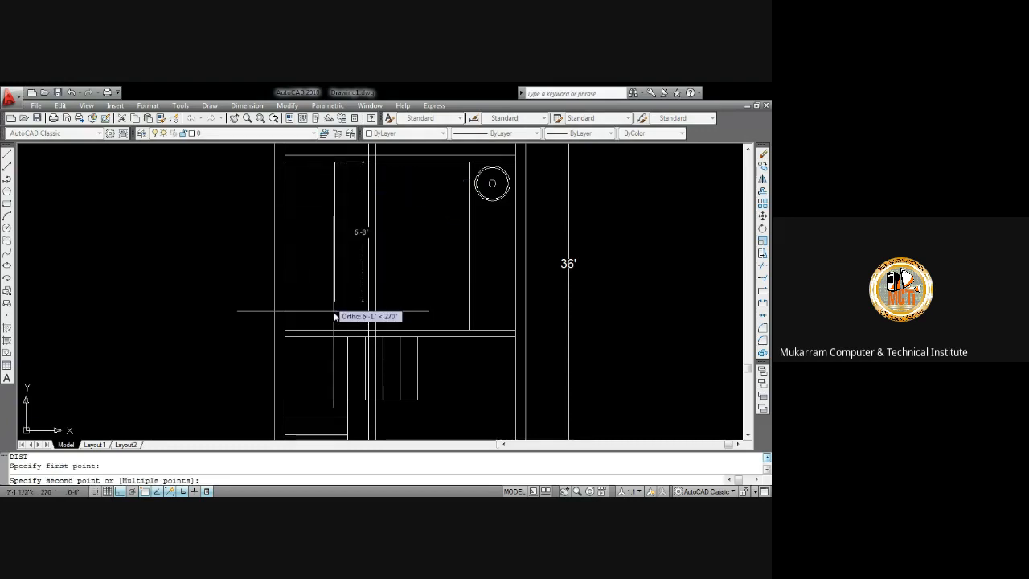
key("Escape")
Offset the closet's front line 42" upward and delete the new line
mouse_move(343, 269)
middle_mouse_down()
mouse_move(342, 314)
mouse_move(340, 287)
middle_mouse_up()
scroll(344, 306, "down", 3)
scroll(342, 287, "up", 2)
key("Return")
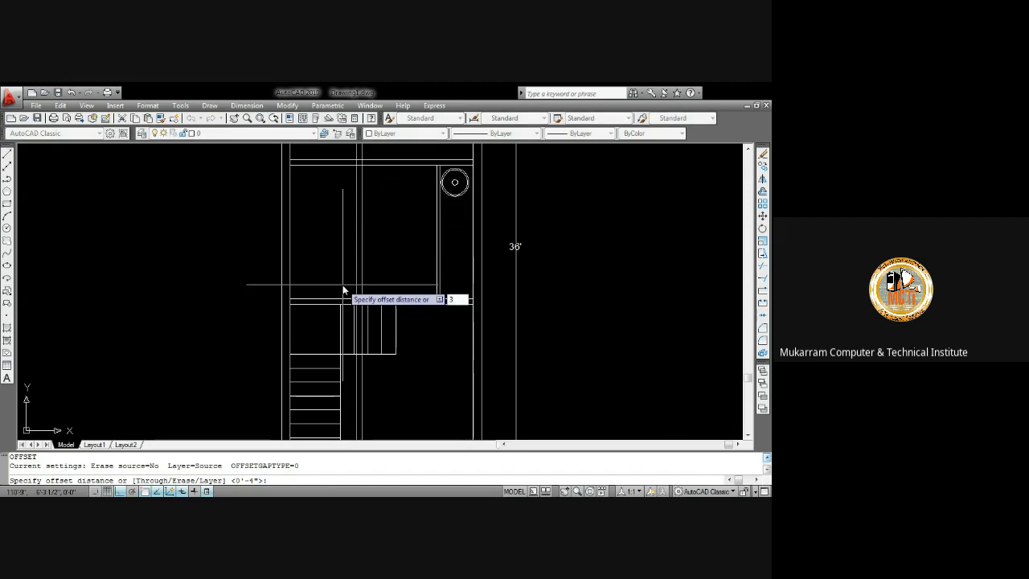
type("4")
key("Return")
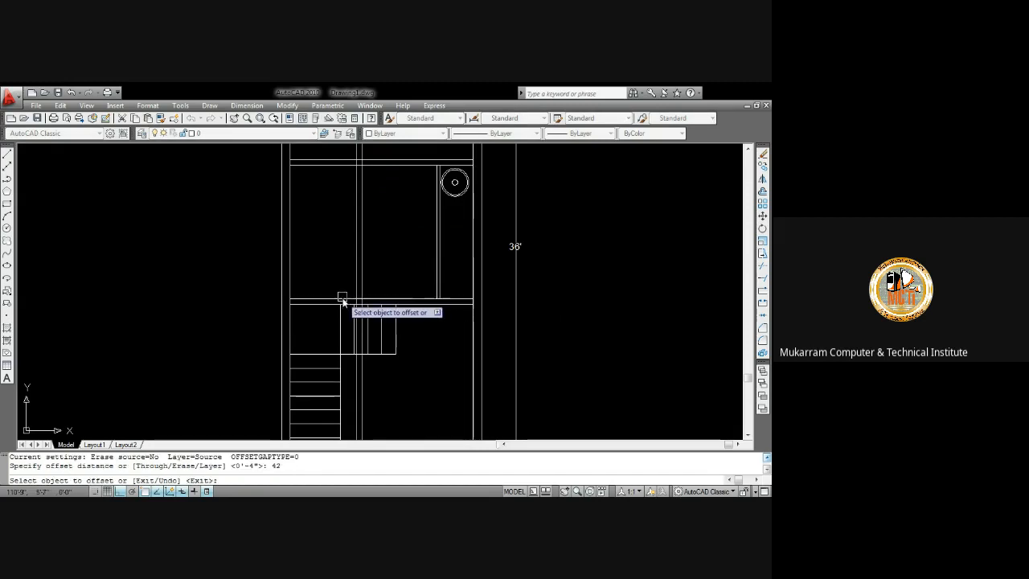
left_click(341, 298)
left_click(341, 269)
key("Escape")
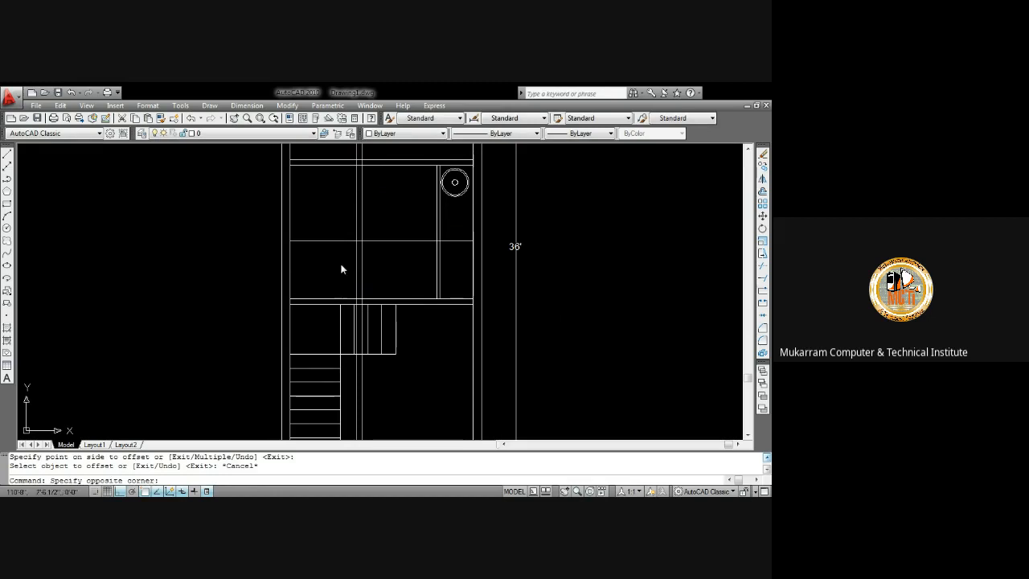
left_click(329, 239)
key("Delete")
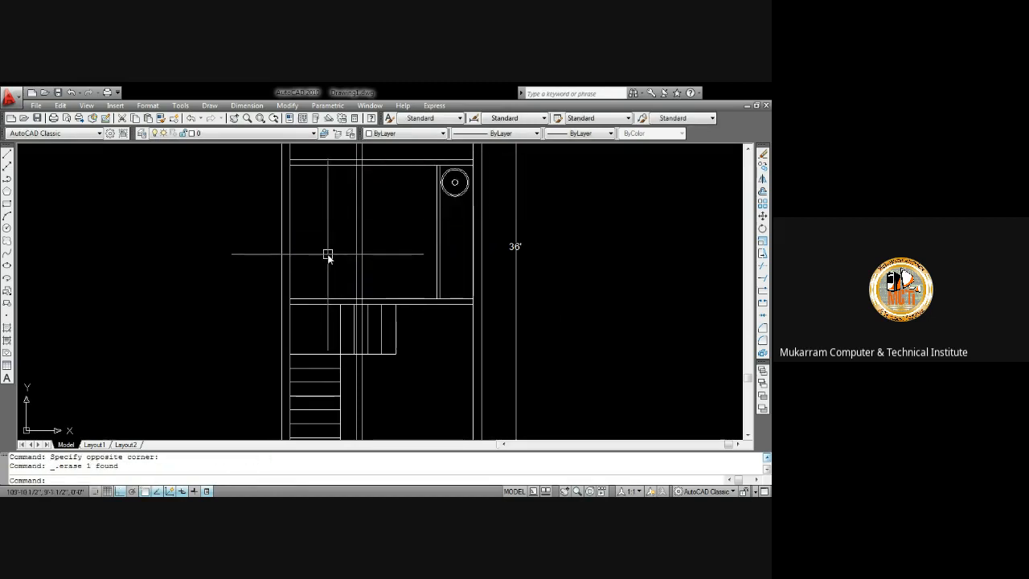
Offset the closet's front line 4' upward
type("o")
key("Return")
type("4'")
key("Return")
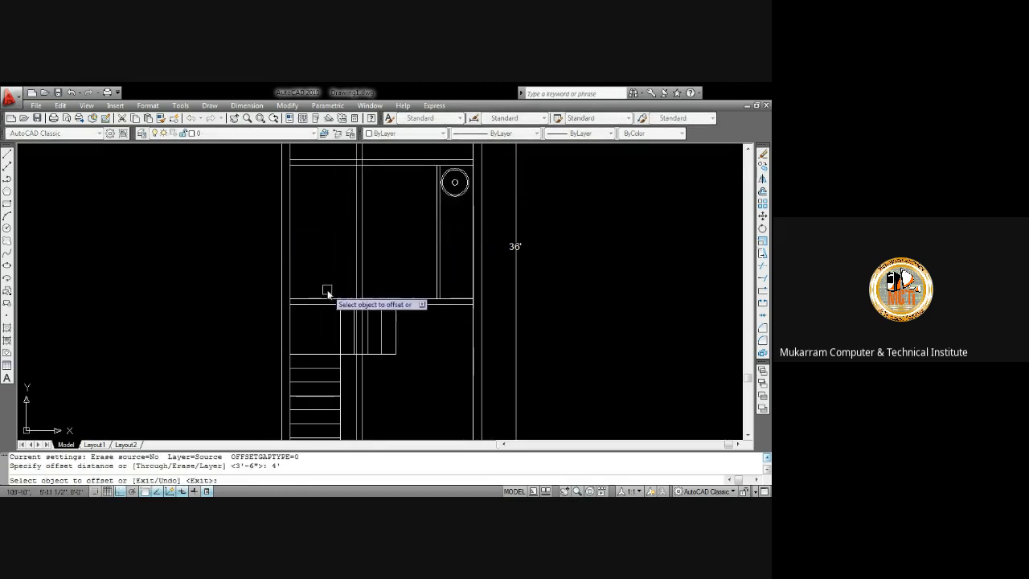
left_click(328, 300)
left_click(336, 257)
key("Escape")
Offset the new horizontal line another 4" upward
key("Return")
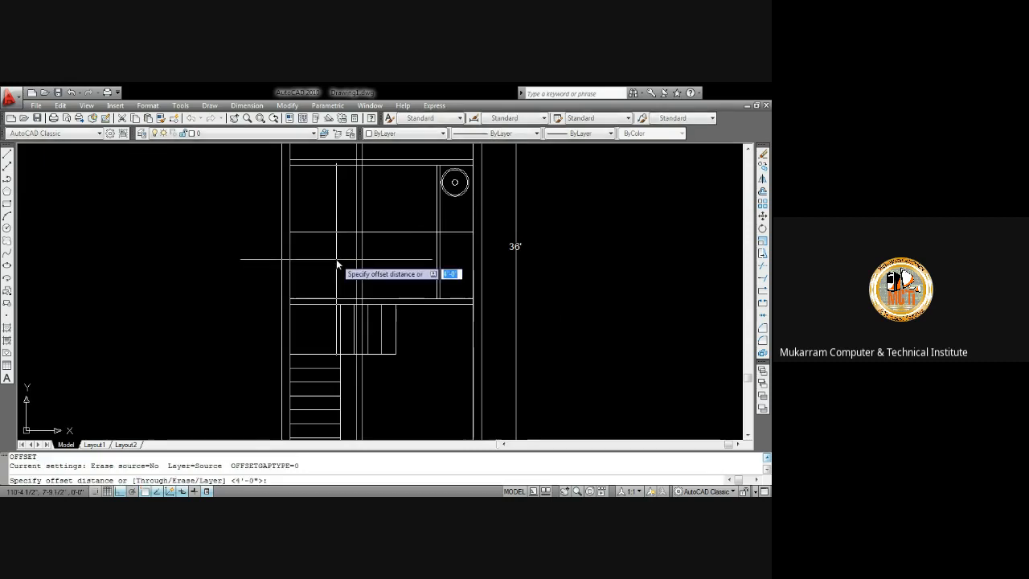
type("4")
key("Return")
left_click(334, 232)
left_click(340, 228)
key("Escape")
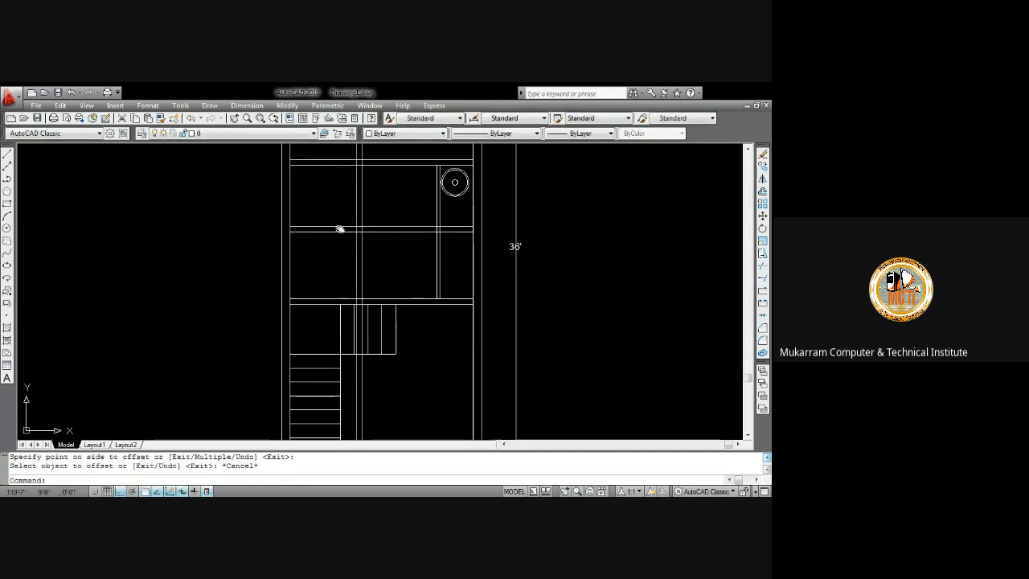
Trim the two new horizontal lines at the closet's right partition with a crossing selection
middle_click_drag(340, 227, 335, 295)
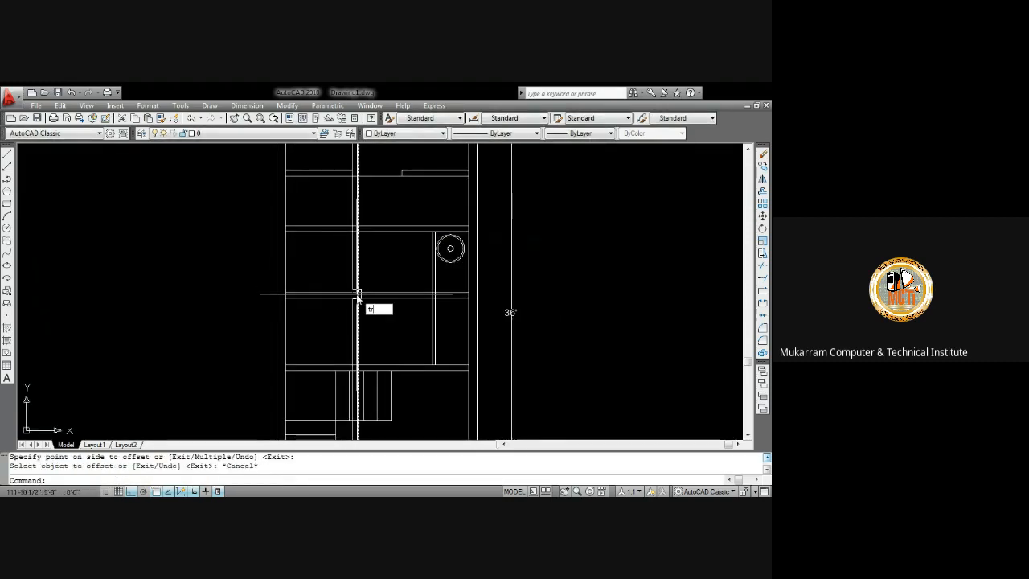
key("Return")
key("Return")
left_click(408, 330)
left_click(404, 278)
key("Escape")
Delete the leftover ends of the two new horizontal lines beyond the partition
scroll(438, 310, "up", 3)
left_click(459, 306)
left_click(448, 264)
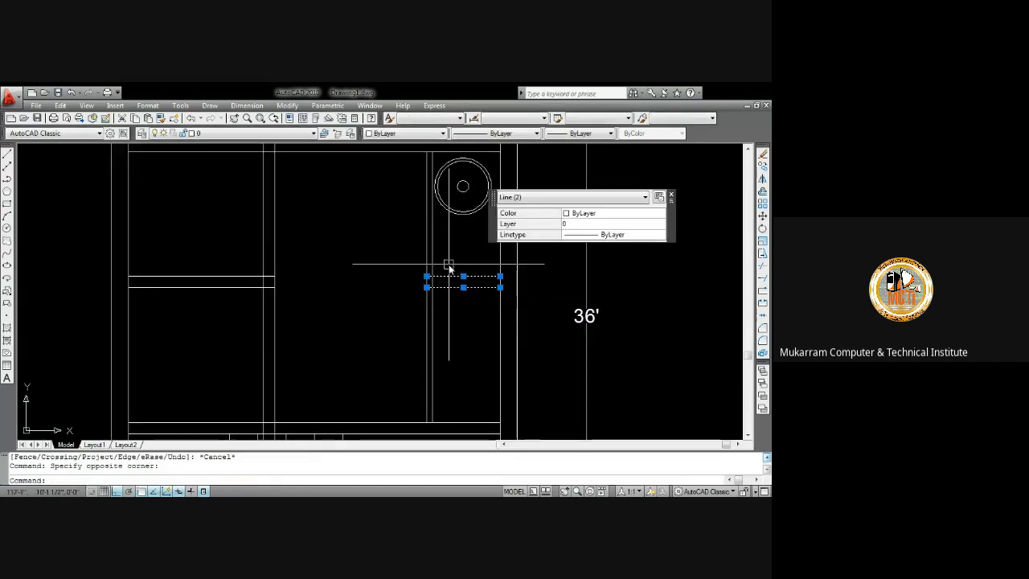
key("Delete")
Trim the two new horizontal lines at the left wall with a crossing selection
scroll(402, 281, "down", 4)
scroll(378, 241, "up", 3)
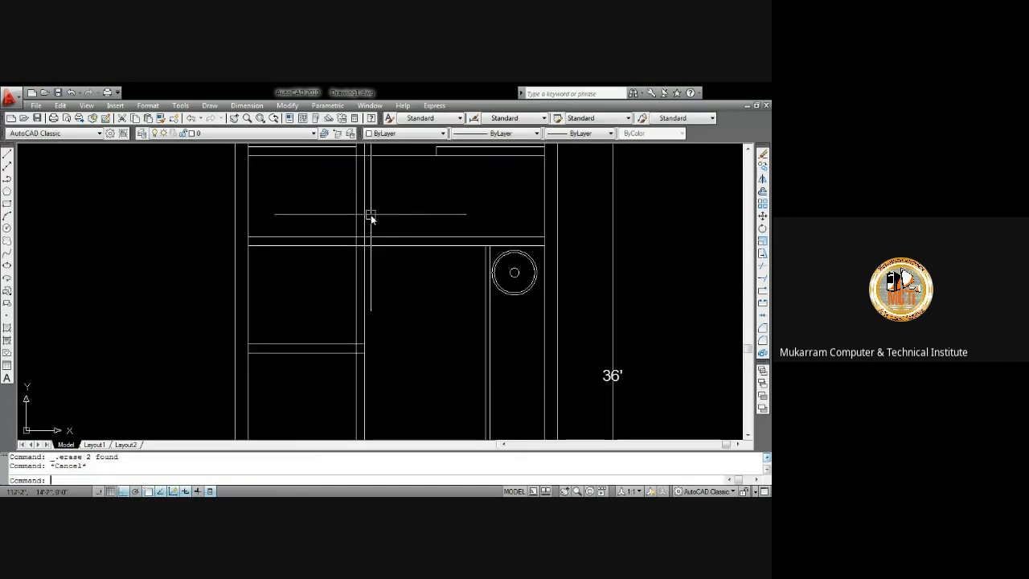
key("Return")
key("Return")
left_click(410, 216)
left_click(351, 193)
key("Escape")
Delete the remaining stray segments of the two new horizontal lines
middle_click_drag(359, 200, 371, 312)
left_click(412, 223)
left_click(353, 193)
key("Delete")
Trim the horizontal lines near the stairs and closet wall with crossing selections
scroll(353, 223, "down", 4)
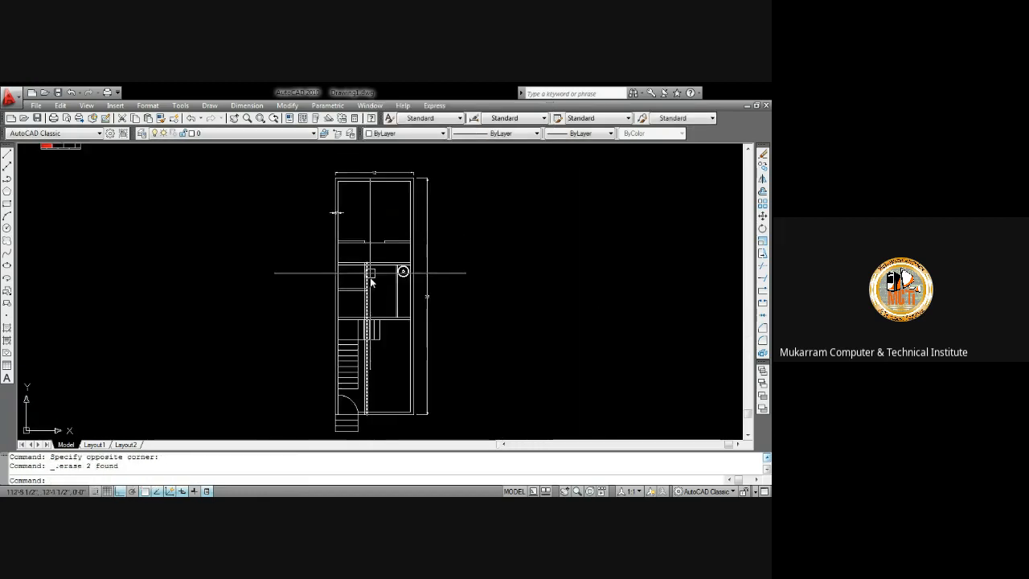
scroll(372, 275, "up", 3)
scroll(372, 273, "up", 4)
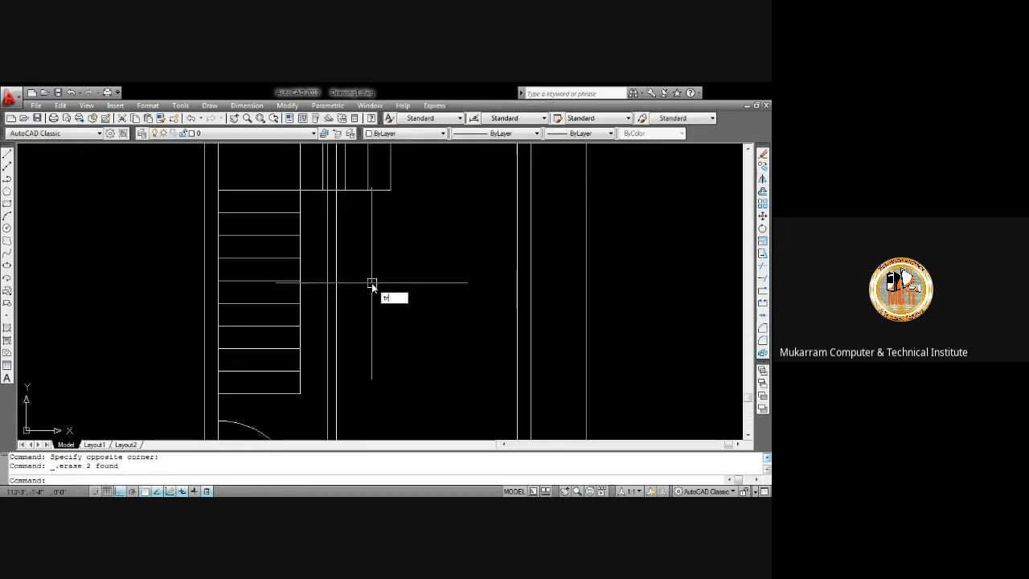
key("Return")
key("Return")
left_click(372, 285)
left_click(306, 239)
scroll(342, 254, "down", 3)
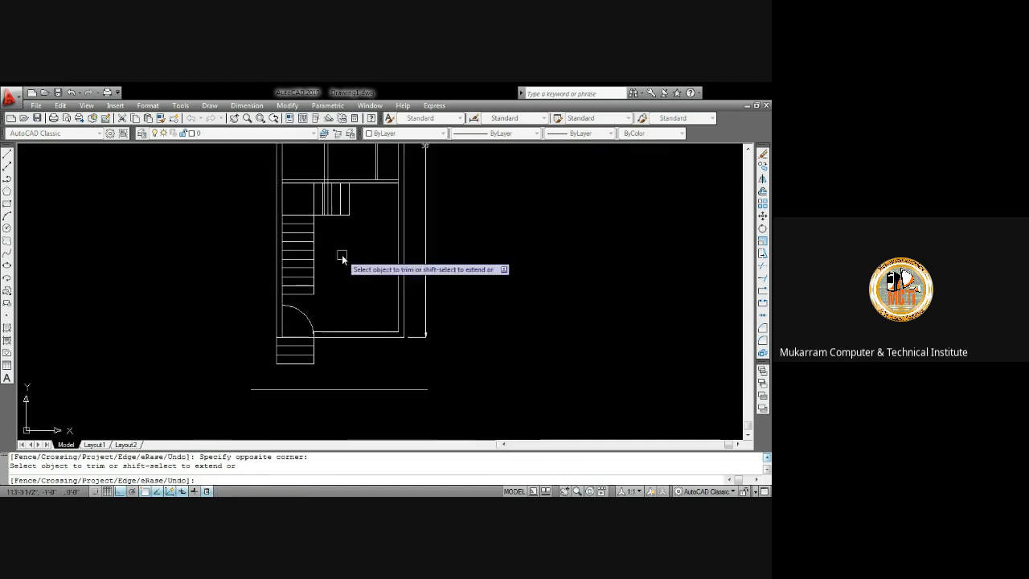
middle_click_drag(327, 198, 327, 252)
scroll(327, 239, "up", 7)
left_click(331, 220)
left_click(299, 222)
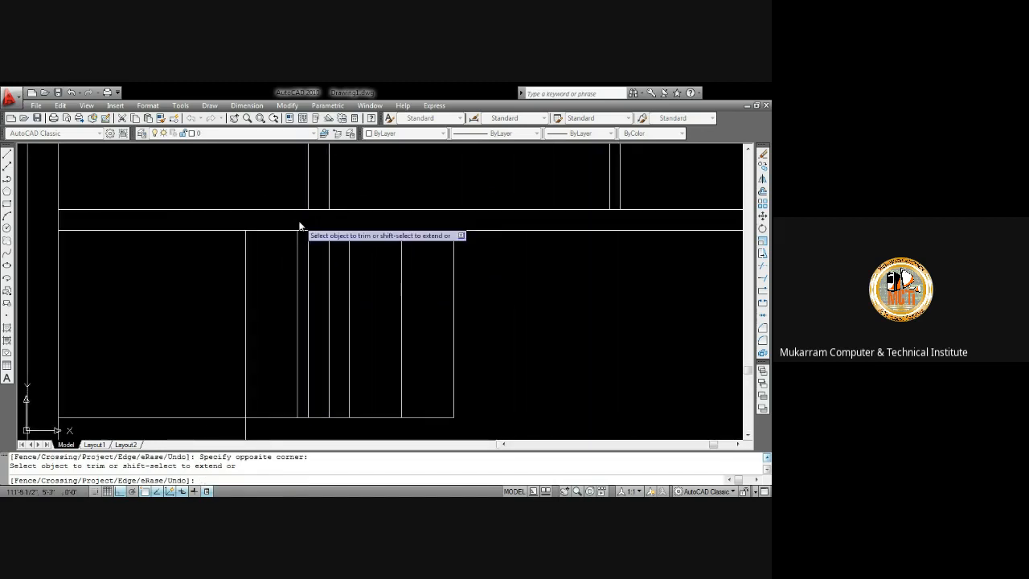
key("Escape")
Delete the two leftover line segments picked with a crossing selection
scroll(338, 271, "up", 3)
left_click(322, 253)
left_click(198, 236)
key("Delete")
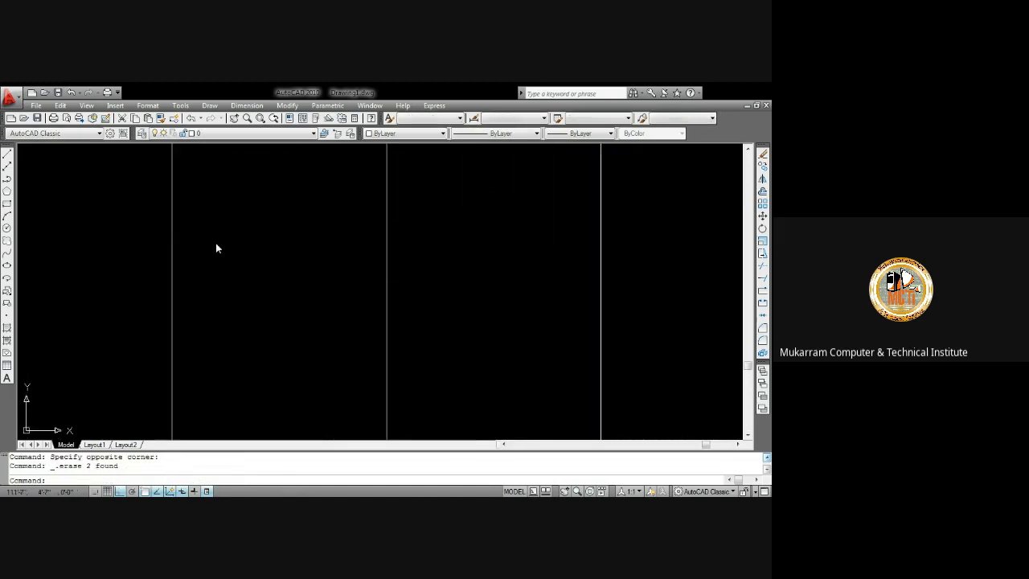
Trim the vertical closet partition line at the horizontal lines with crossing selections
scroll(274, 273, "down", 5)
scroll(285, 285, "up", 6)
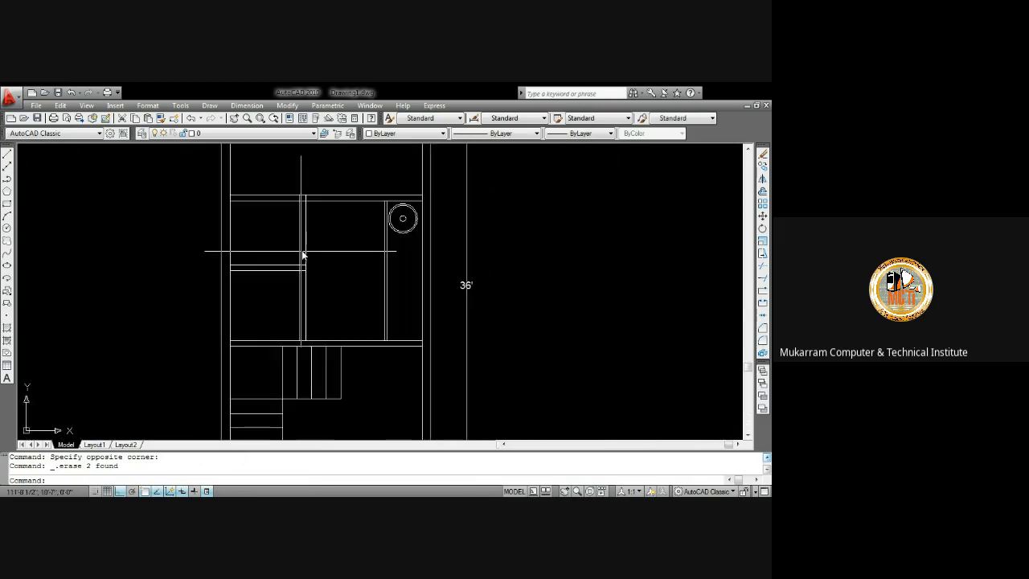
mouse_move(303, 254)
middle_mouse_down()
mouse_move(309, 278)
mouse_move(351, 286)
middle_mouse_up()
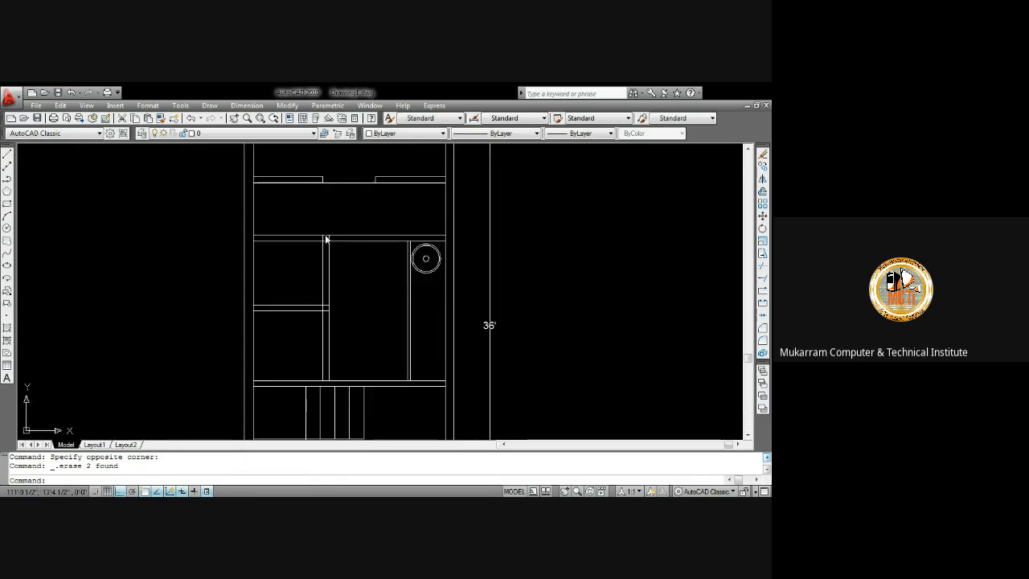
mouse_move(322, 216)
middle_mouse_down()
mouse_move(327, 260)
mouse_move(349, 255)
mouse_move(354, 208)
middle_mouse_up()
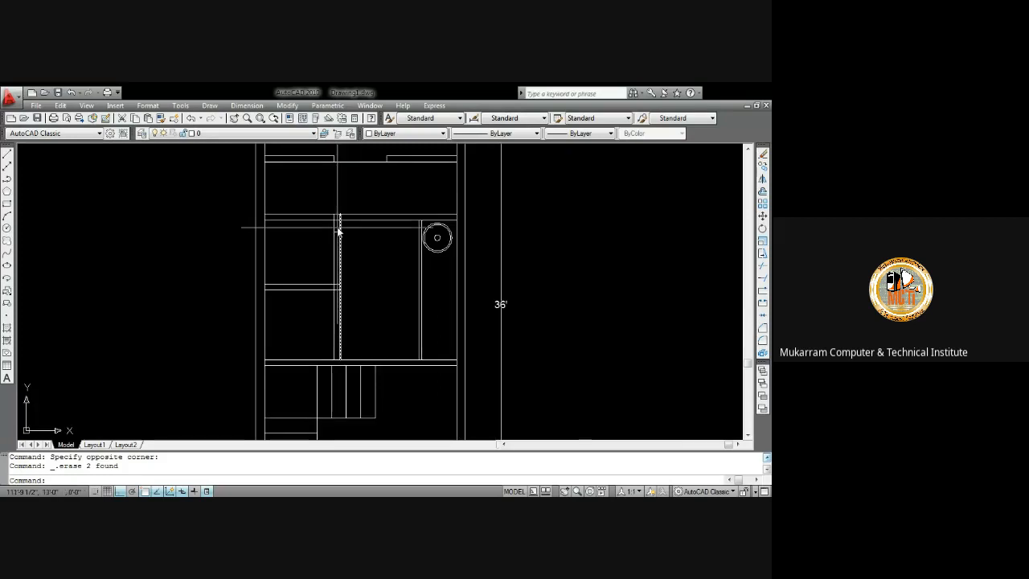
scroll(337, 230, "up", 3)
key("Escape")
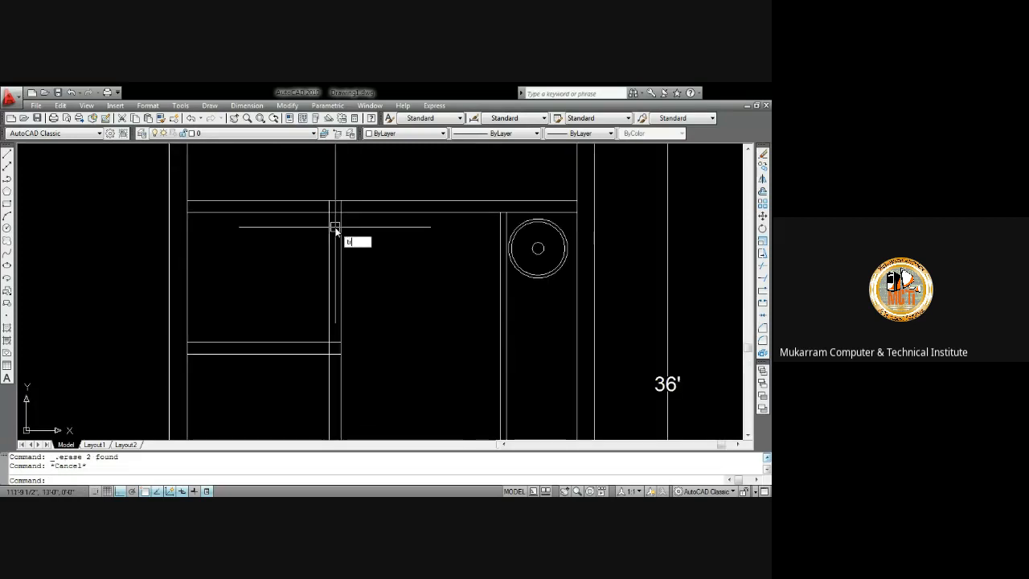
type("r")
key("Return")
key("Return")
scroll(334, 211, "up", 3)
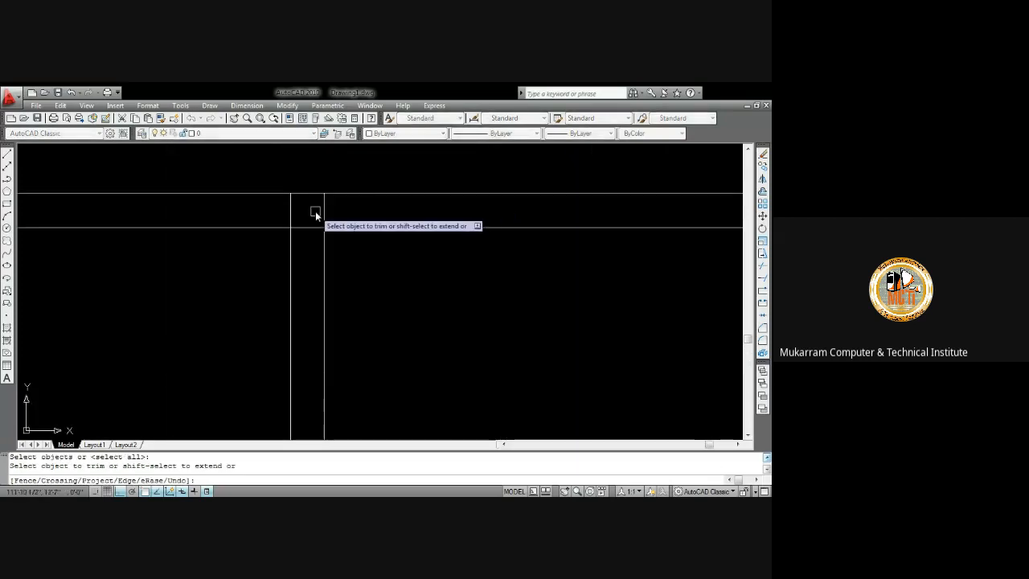
scroll(315, 211, "down", 4)
mouse_move(310, 248)
middle_mouse_down()
mouse_move(351, 229)
mouse_move(349, 269)
middle_mouse_up()
scroll(360, 329, "up", 3)
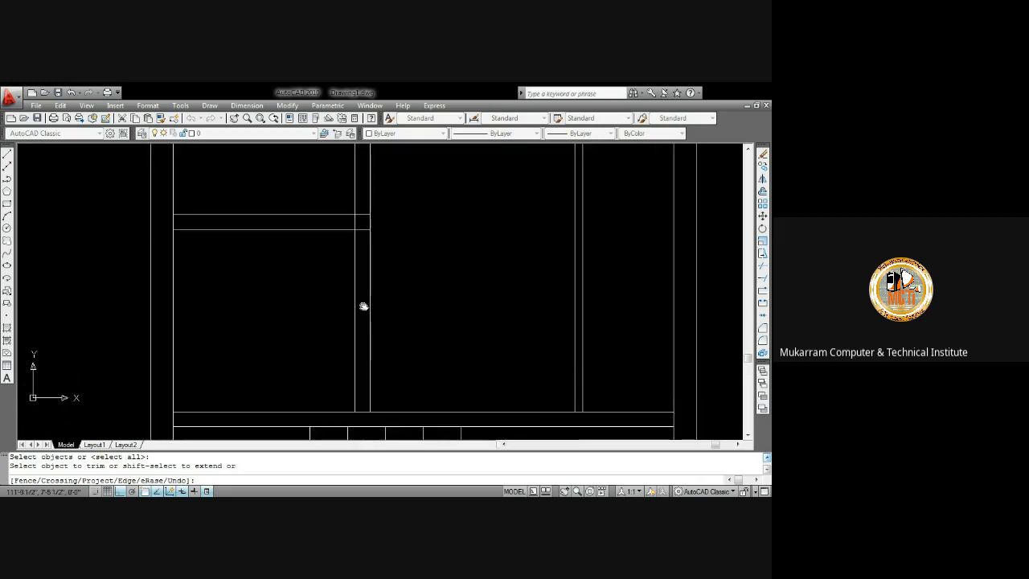
scroll(360, 303, "down", 5)
scroll(360, 274, "up", 3)
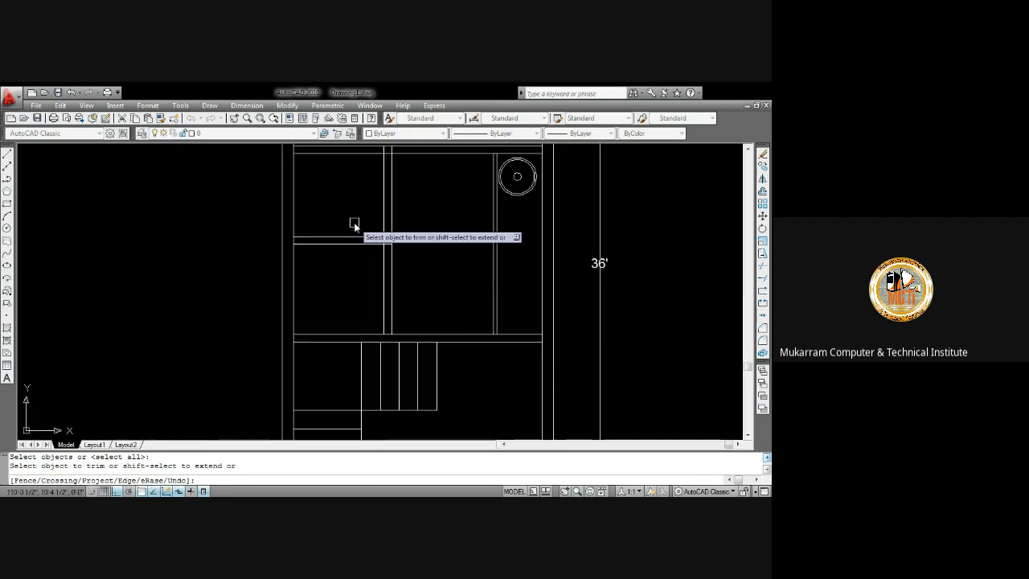
scroll(351, 217, "down", 2)
middle_click_drag(349, 223, 374, 242)
key("Escape")
Offset the closet's middle horizontal line 30 inches downward
type("o")
key("Return")
type("3")
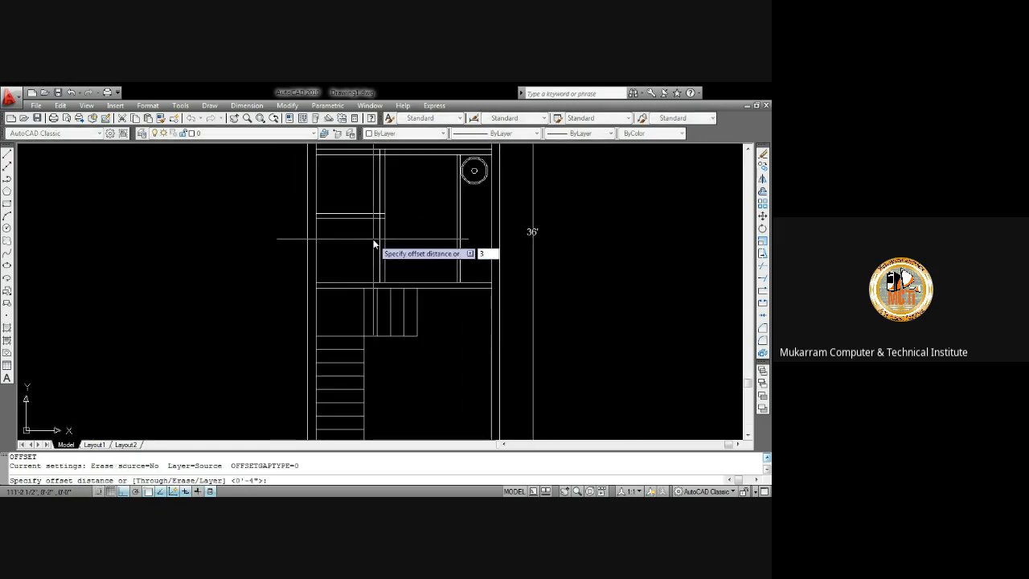
middle_click_drag(373, 243, 373, 254)
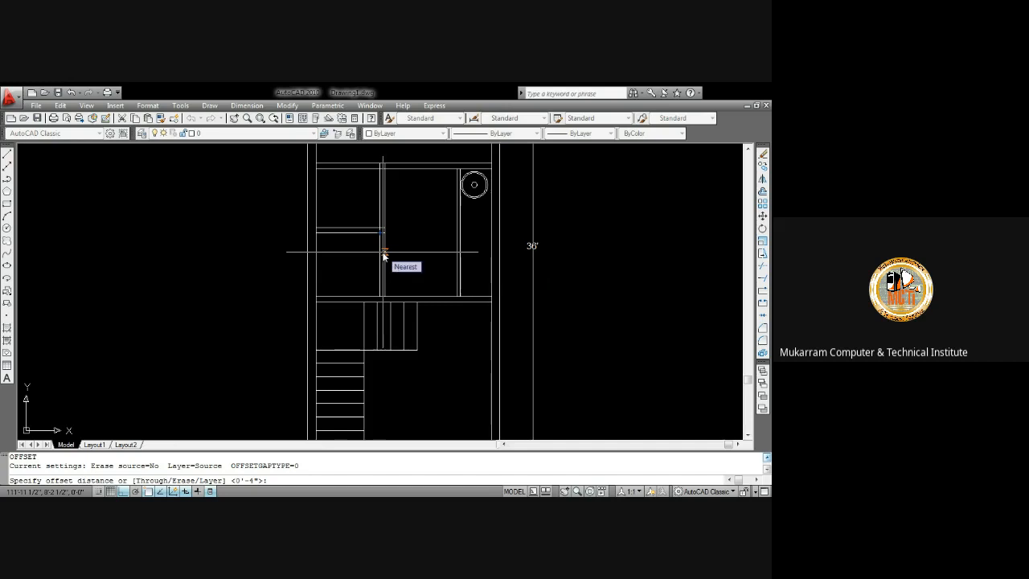
key("Return")
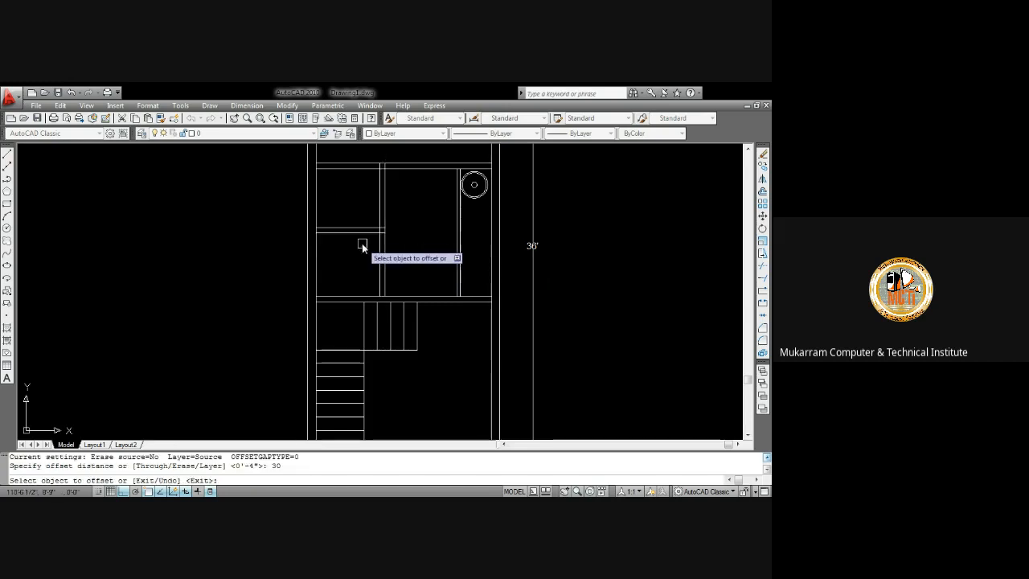
left_click(361, 235)
left_click(373, 262)
key("Escape")
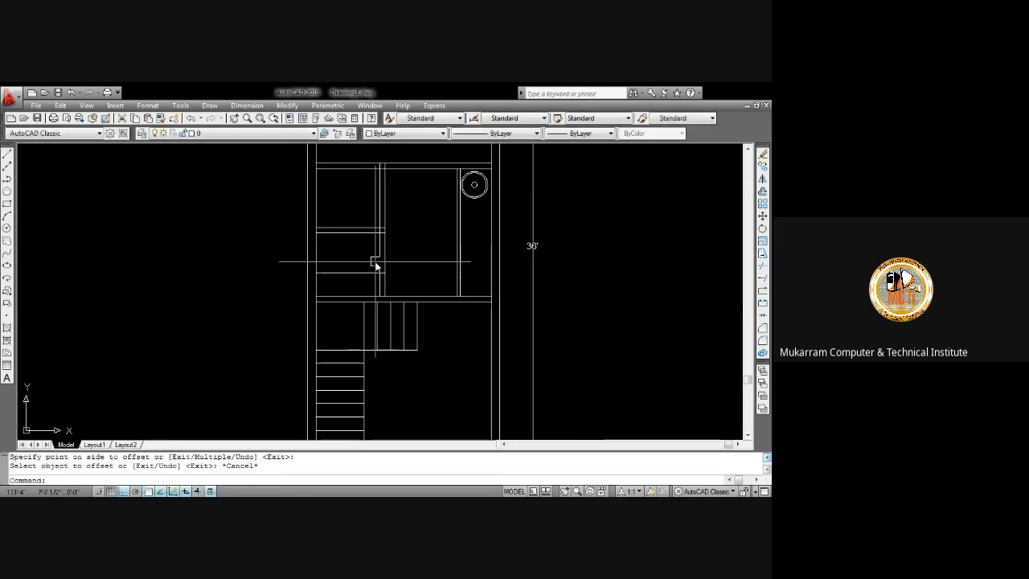
Trim the vertical partition line between the two horizontal lines to open a doorway
type("tr")
key("Return")
key("Return")
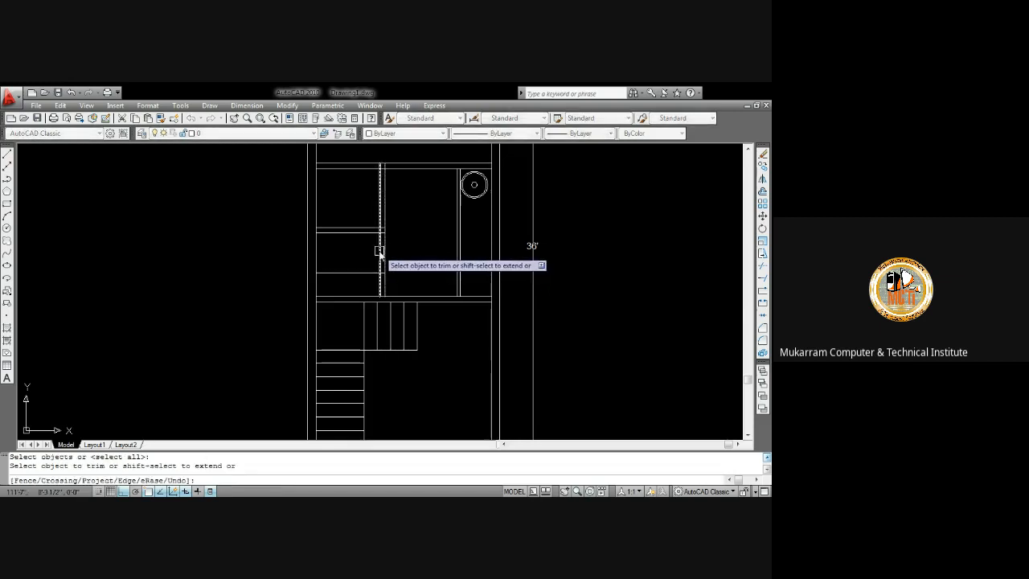
left_click(379, 251)
scroll(367, 277, "up", 2)
scroll(379, 234, "down", 3)
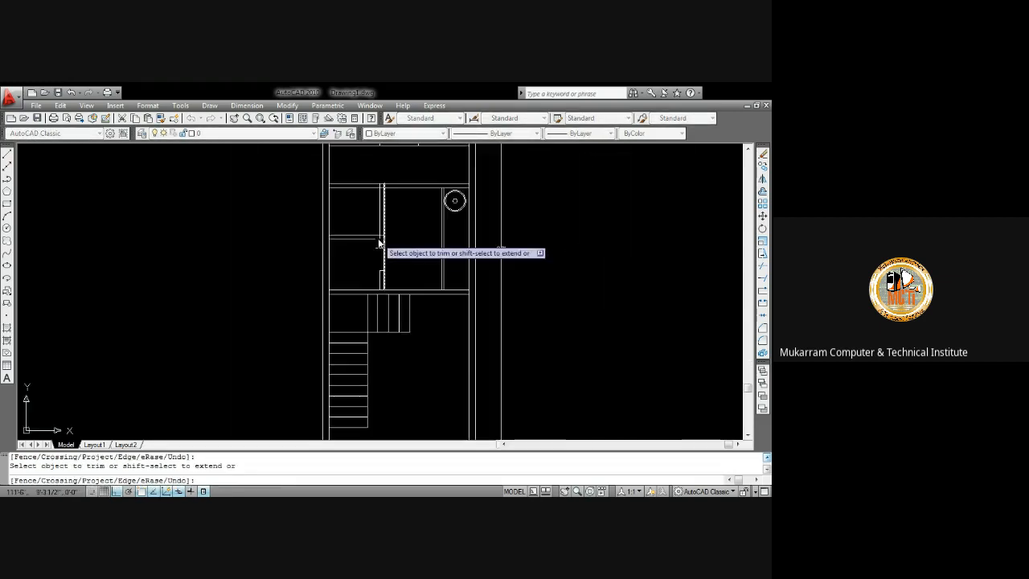
scroll(381, 223, "up", 2)
middle_click_drag(381, 217, 390, 271)
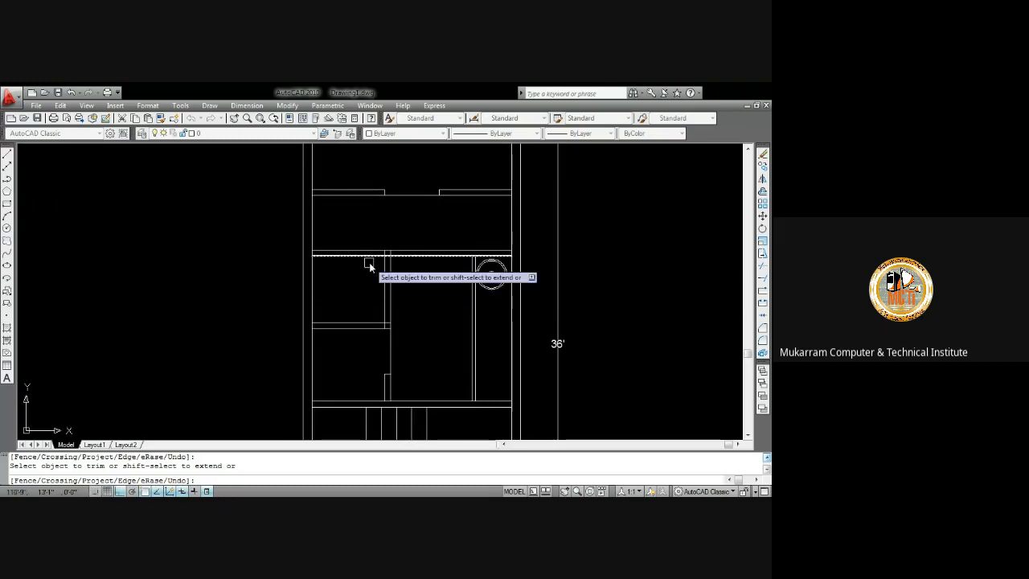
key("Escape")
Offset the room's right wall line and left wall line each 36 inches inward
scroll(475, 202, "up", 2)
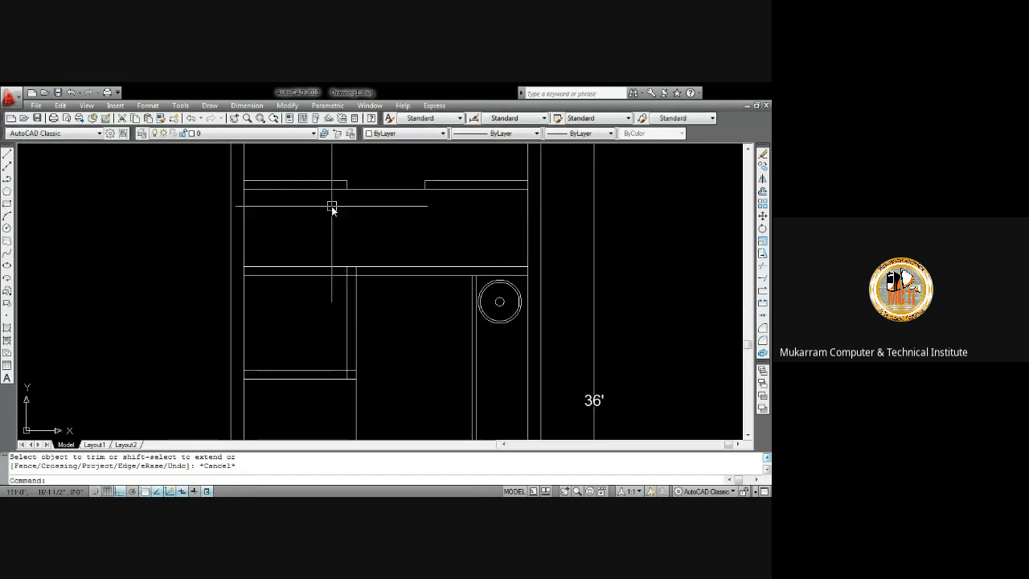
scroll(345, 205, "down", 3)
middle_click_drag(349, 206, 363, 177)
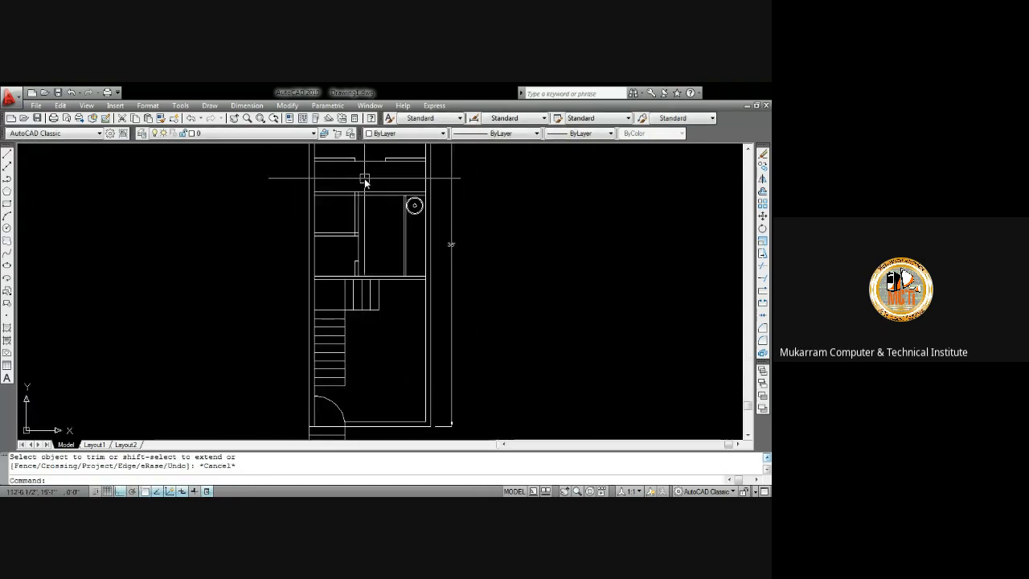
scroll(359, 201, "up", 3)
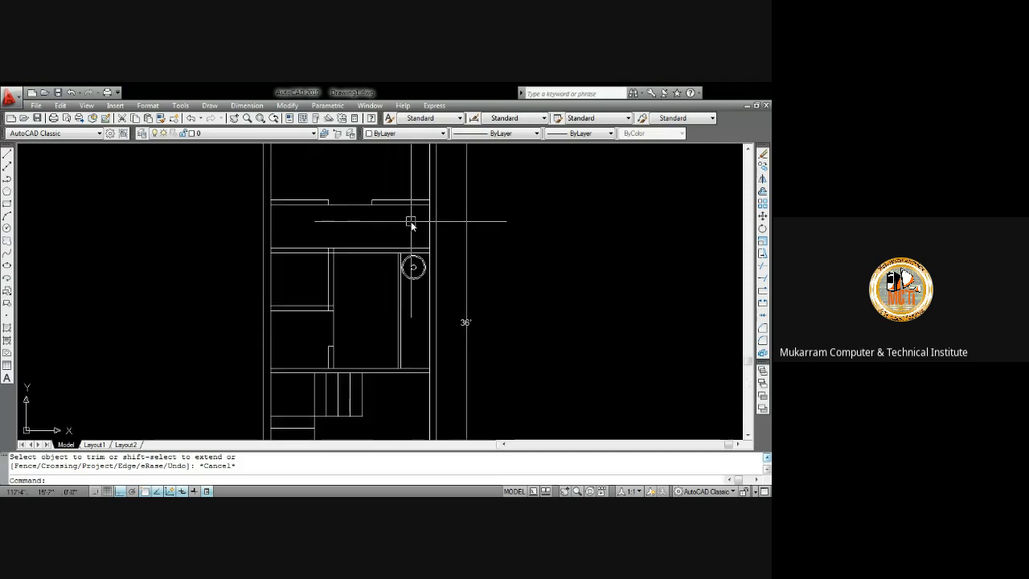
type("o")
key("Return")
type("36")
key("Return")
left_click(430, 229)
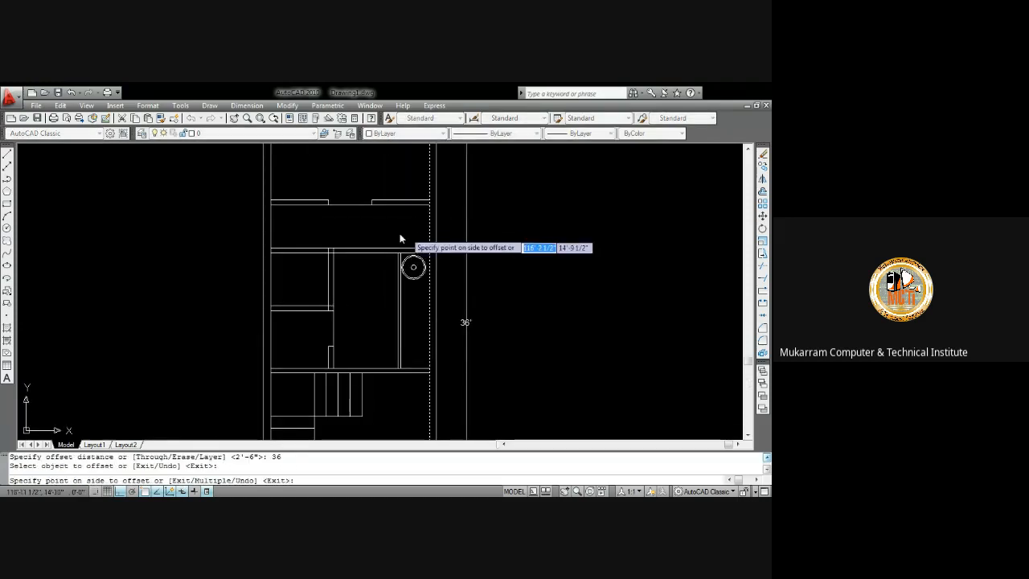
left_click(400, 233)
left_click(272, 224)
left_click(323, 233)
key("Escape")
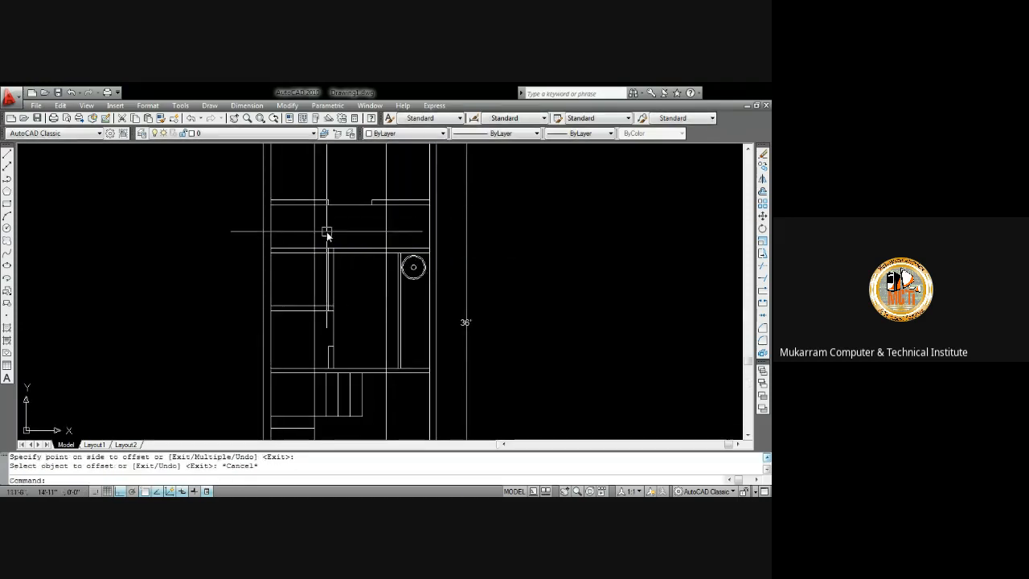
Offset each of the two new vertical lines 4 inches to the right
type("o")
key("Return")
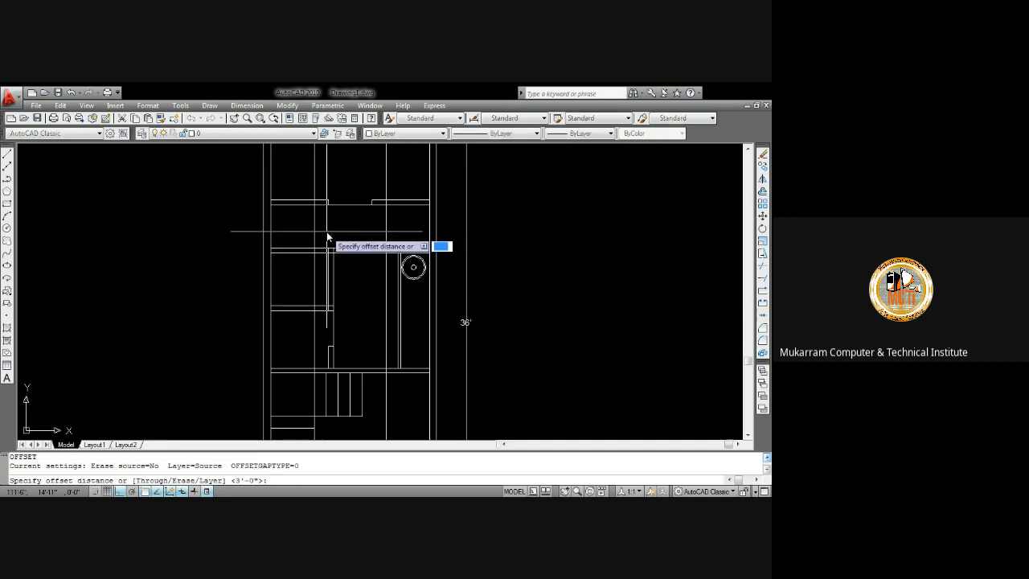
type("4")
key("Return")
left_click(314, 231)
left_click(315, 229)
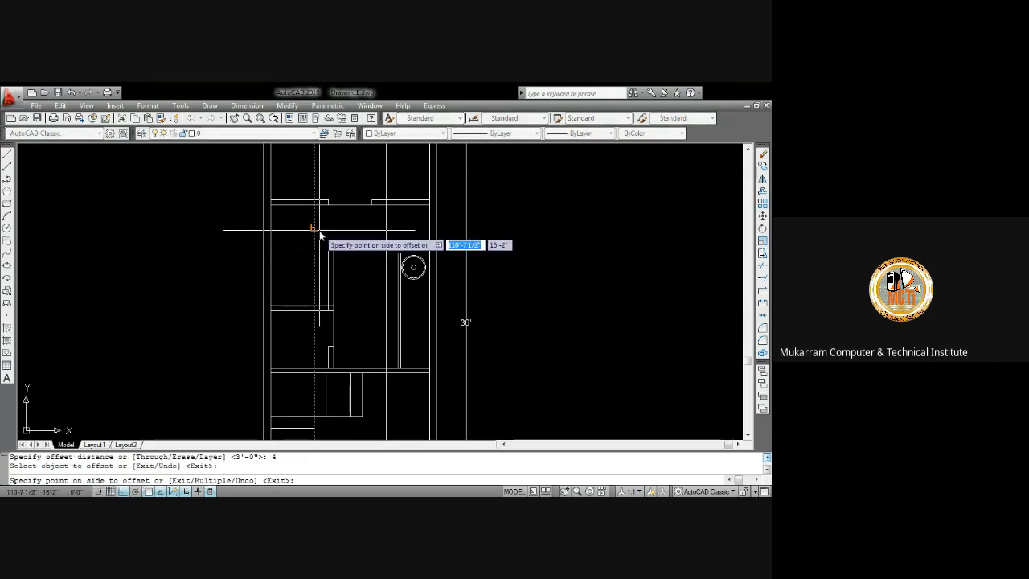
left_click(326, 230)
left_click(386, 233)
left_click(400, 231)
key("Escape")
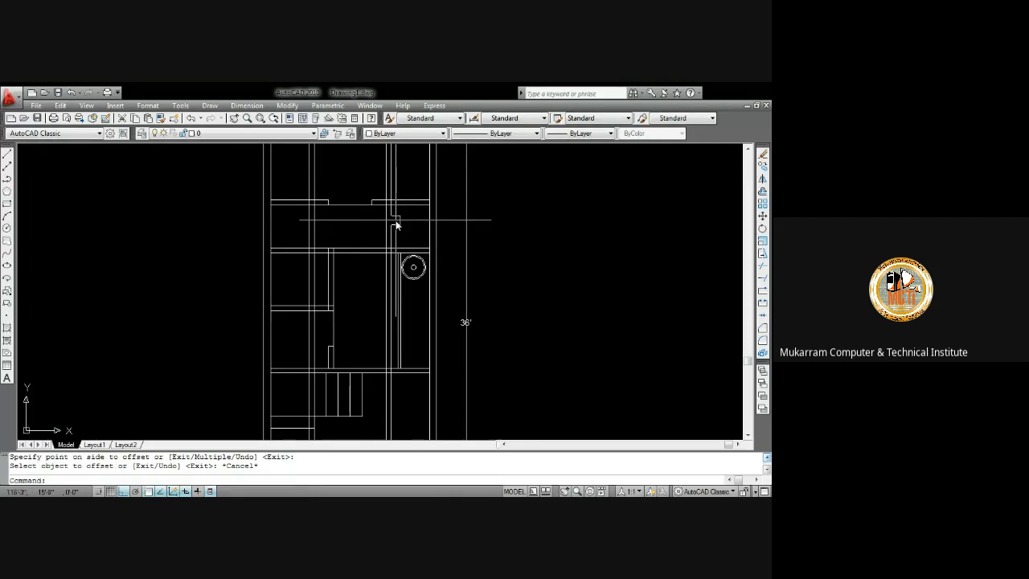
Trim the new vertical lines back to the top wall with crossing selections
type("tr")
key("Return")
key("Return")
left_click(398, 187)
left_click(302, 183)
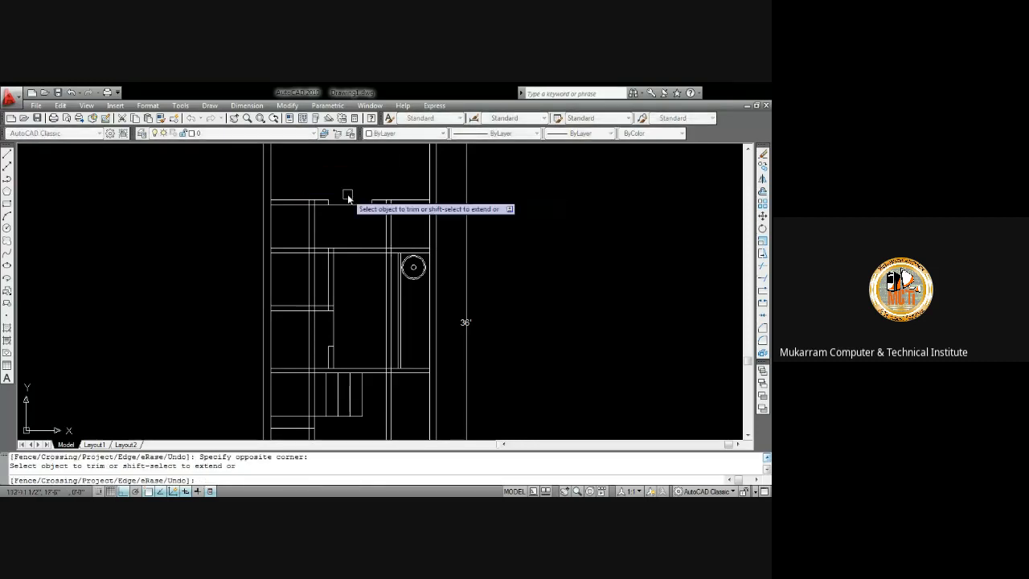
scroll(369, 208, "up", 5)
scroll(432, 201, "up", 1)
left_click(473, 187)
left_click(429, 174)
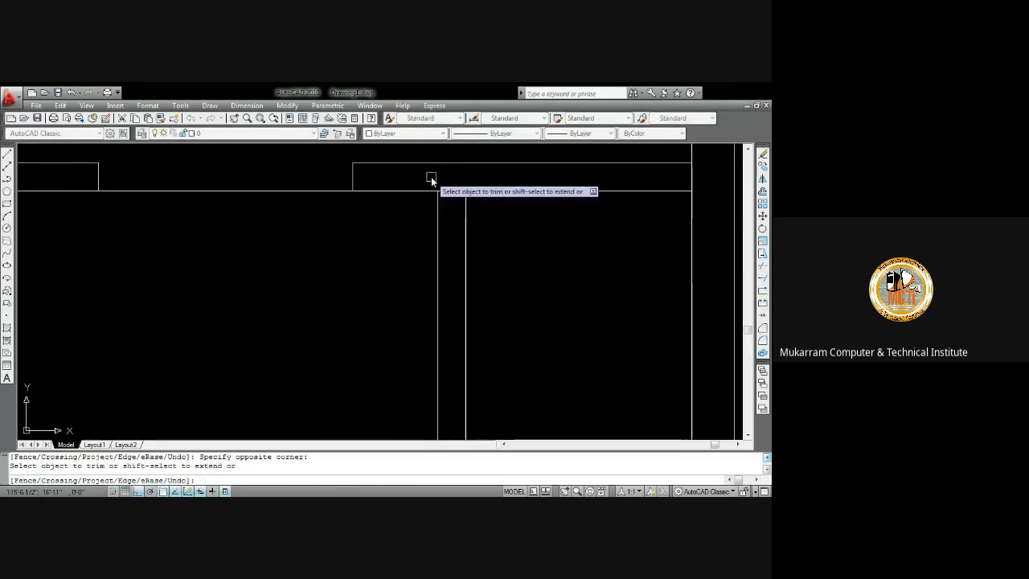
Trim the new vertical lines and wall segments inside the upper room with further crossing selections
scroll(431, 176, "down", 4)
scroll(272, 179, "up", 8)
left_click(266, 174)
left_click(182, 167)
scroll(194, 166, "up", 2)
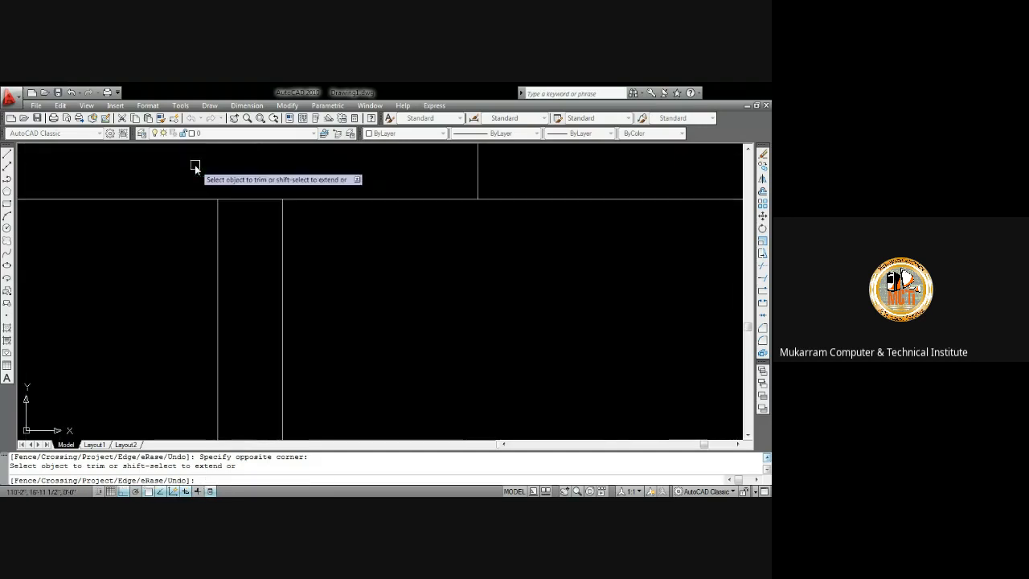
scroll(205, 166, "down", 8)
middle_click_drag(229, 182, 237, 174)
left_click(250, 262)
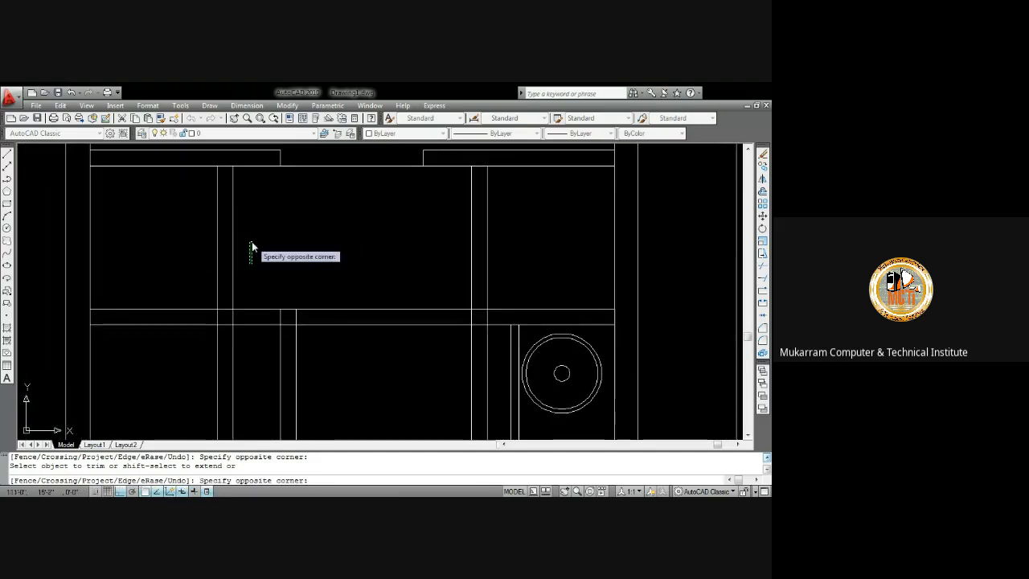
left_click(252, 247)
left_click(218, 246)
middle_click_drag(406, 276, 385, 230)
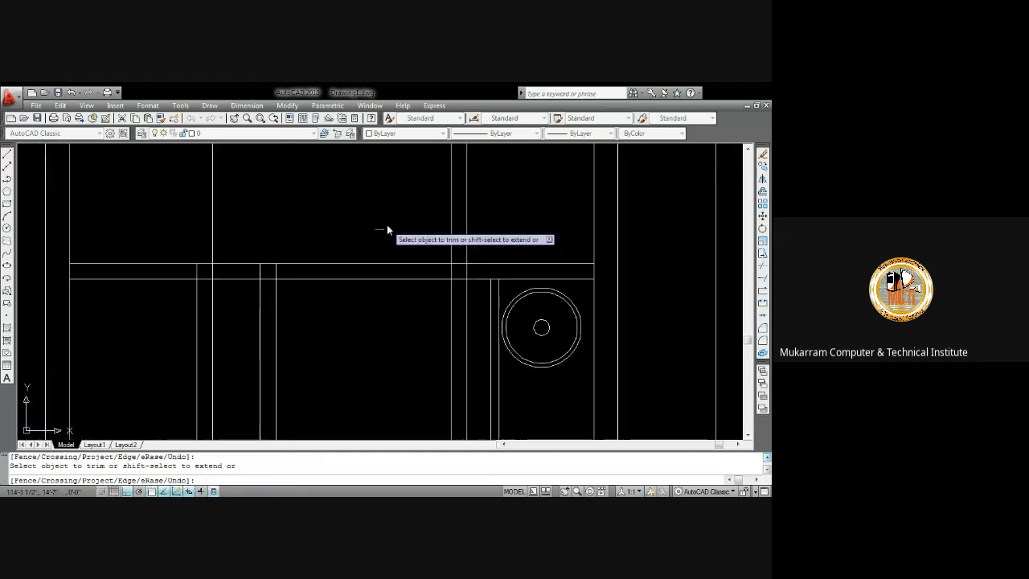
scroll(464, 230, "down", 5)
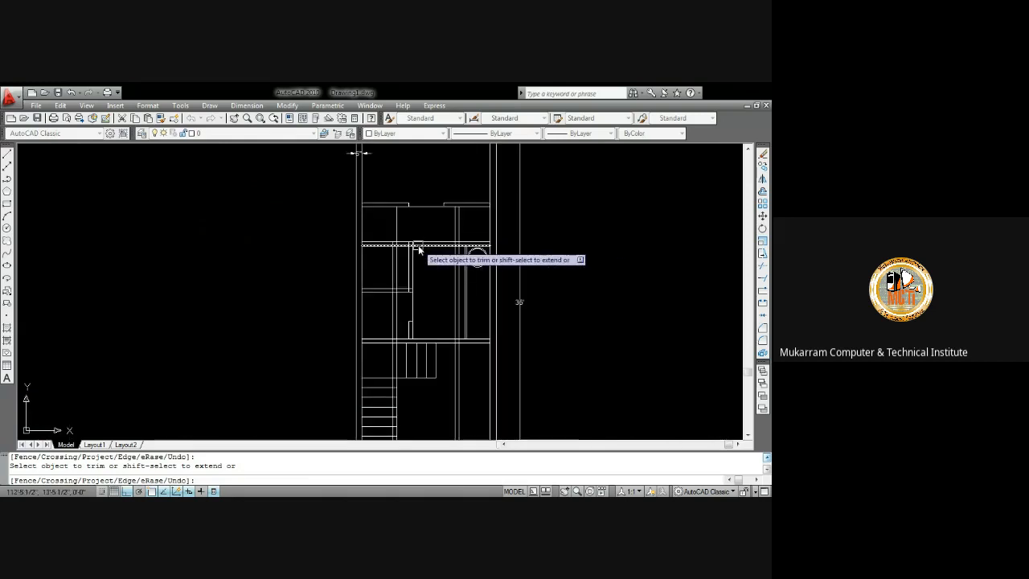
scroll(364, 254, "up", 3)
key("Escape")
Delete the remaining stray segments between the new vertical lines
scroll(372, 262, "up", 3)
left_click(372, 263)
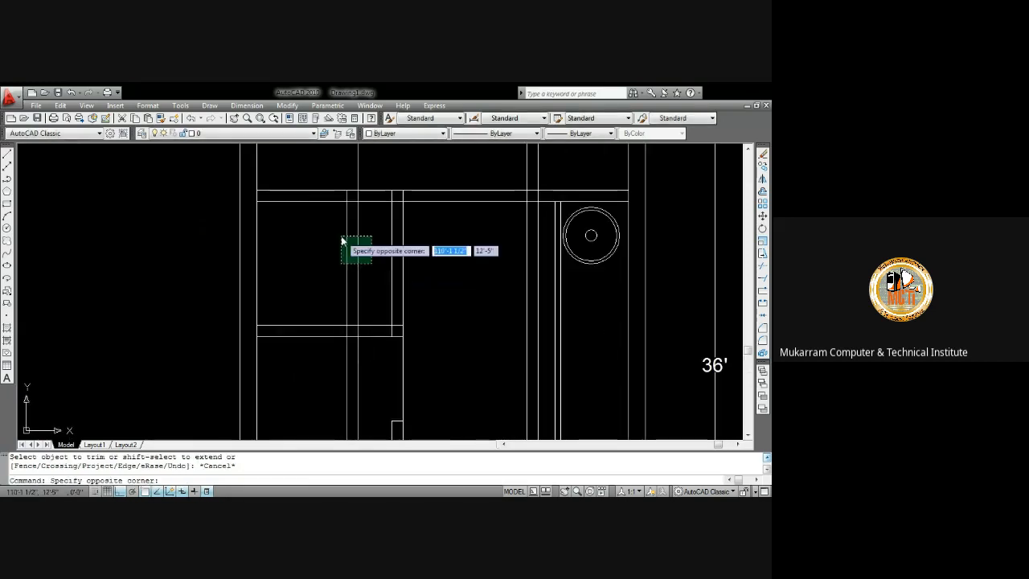
left_click(343, 237)
key("Delete")
scroll(351, 243, "down", 4)
scroll(352, 244, "down", 4)
scroll(391, 241, "up", 3)
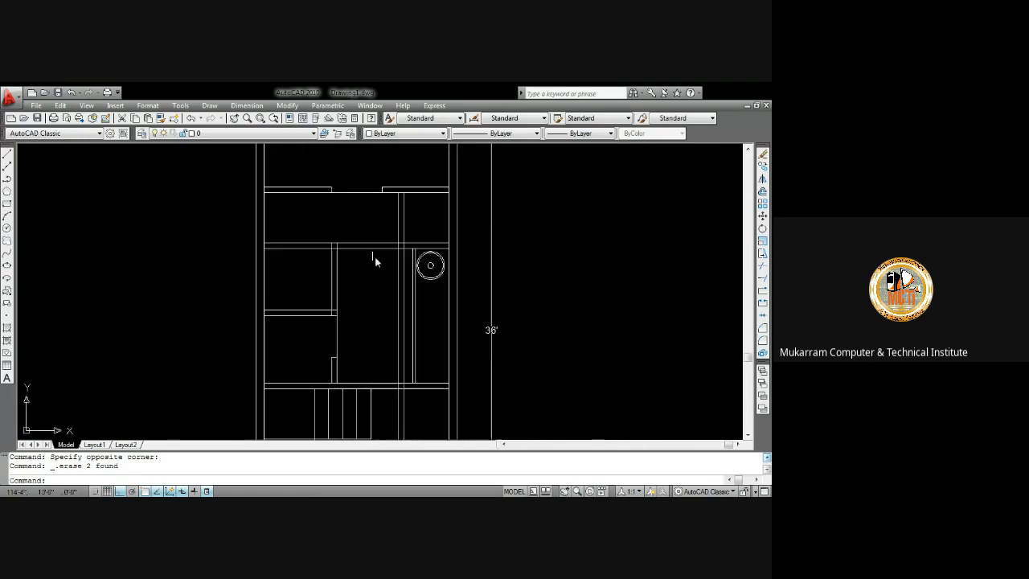
Remove the extra vertical line beside the fixture circle in the upper room
middle_click_drag(351, 262, 344, 209)
scroll(390, 226, "up", 3)
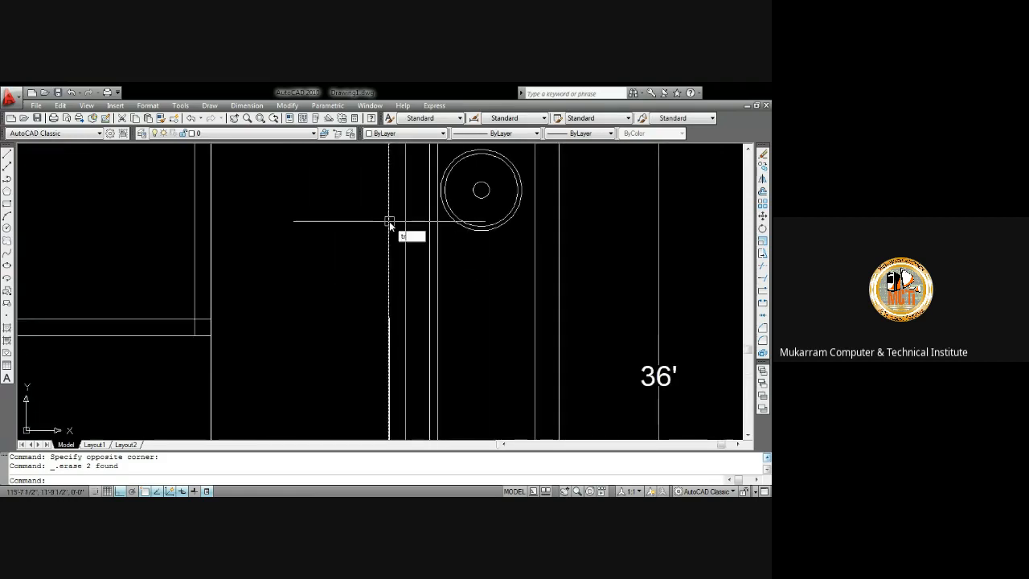
key("Return")
key("Return")
scroll(393, 241, "down", 4)
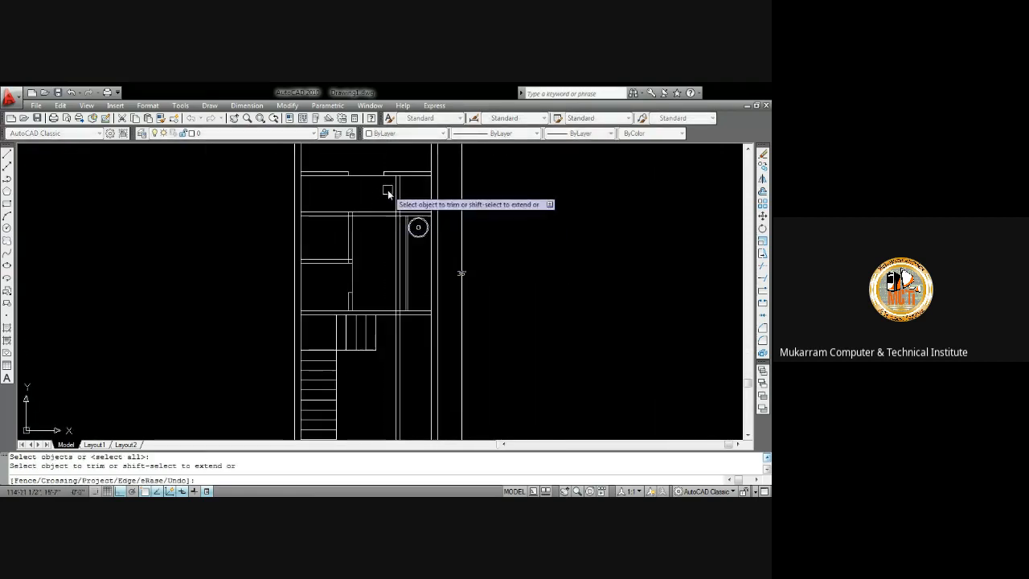
scroll(388, 190, "up", 3)
left_click(413, 188)
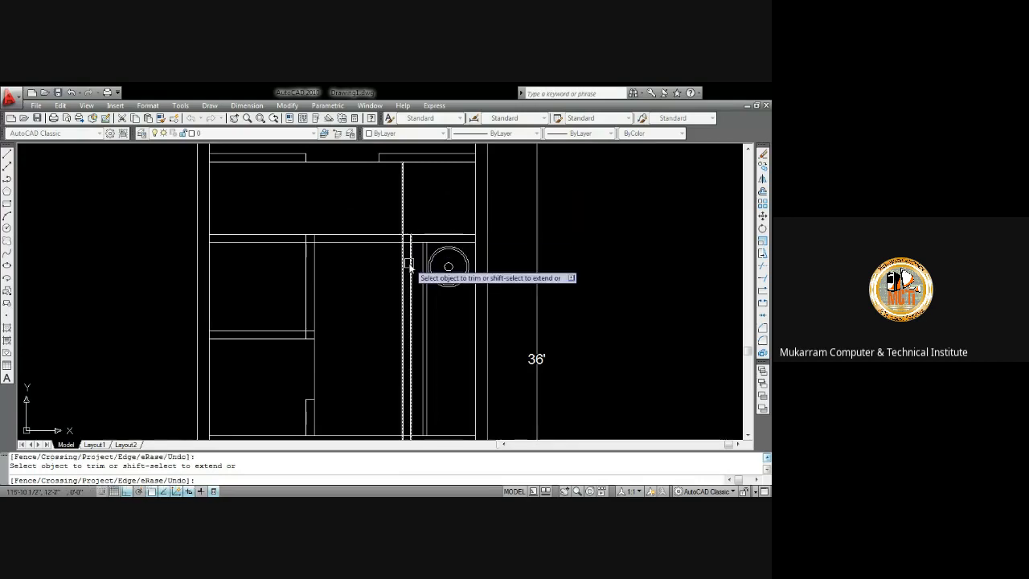
key("Escape")
left_click(410, 265)
key("Delete")
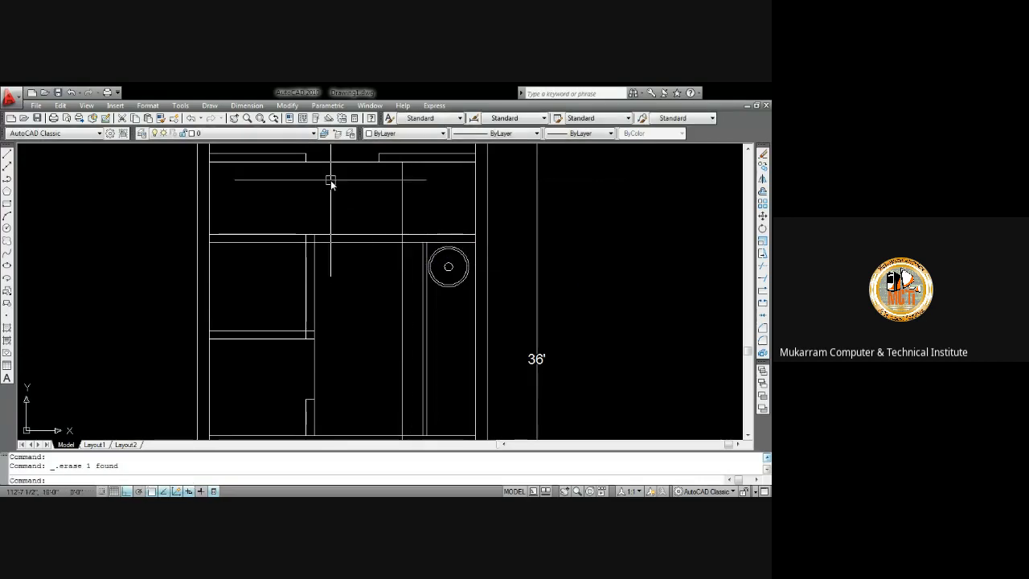
Offset the left wall line 36 inches to the right
middle_click_drag(330, 183, 331, 202)
type("o")
key("Return")
type("36")
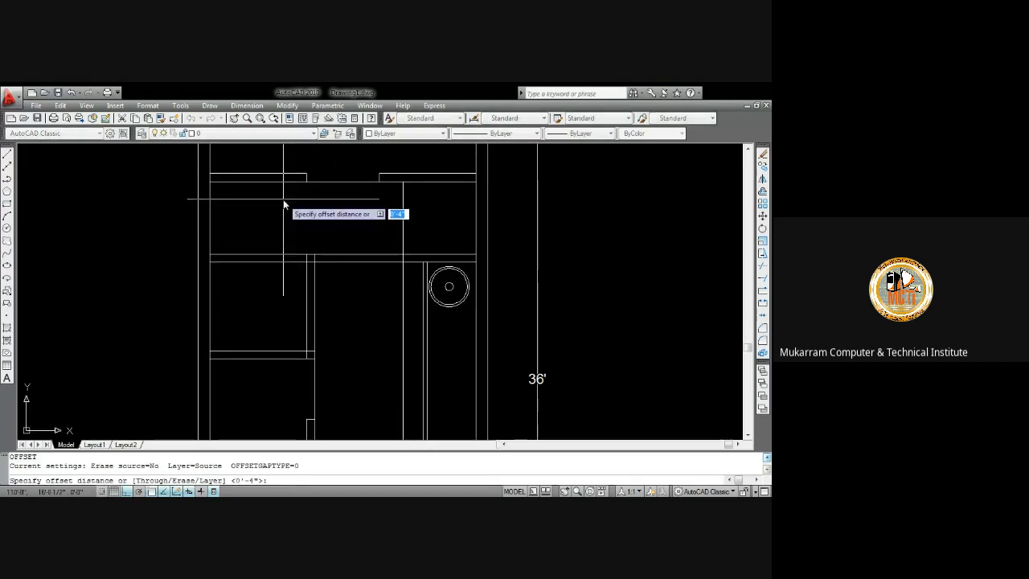
key("Return")
left_click(210, 209)
left_click(248, 212)
key("Escape")
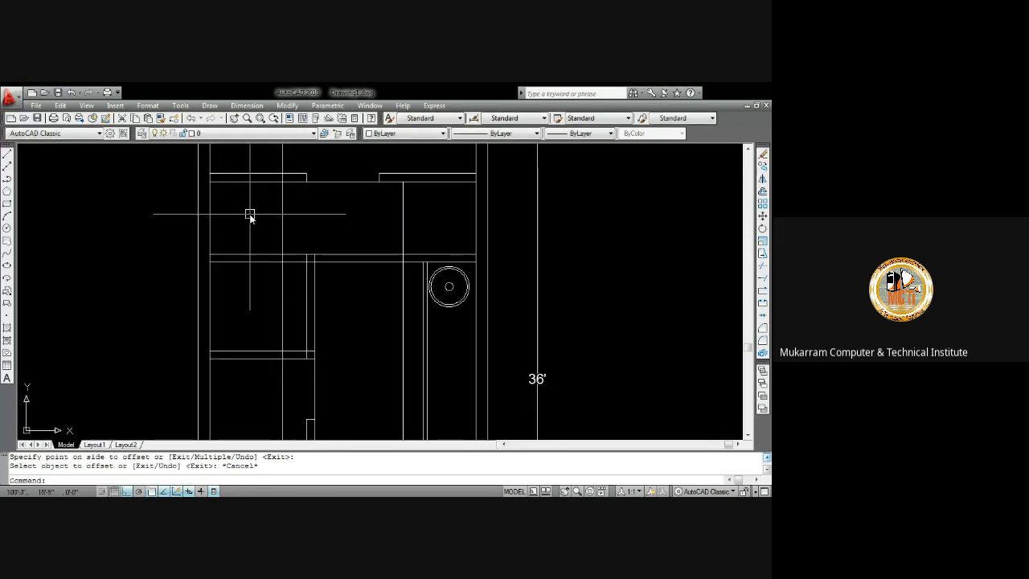
type("tr")
key("Return")
key("Return")
scroll(283, 176, "up", 3)
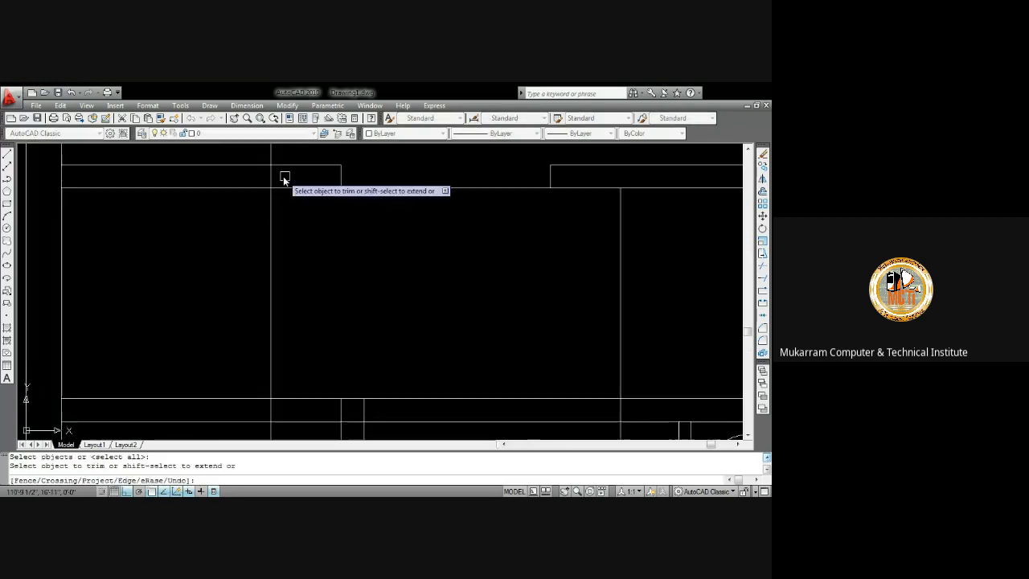
scroll(276, 193, "down", 3)
scroll(269, 214, "up", 2)
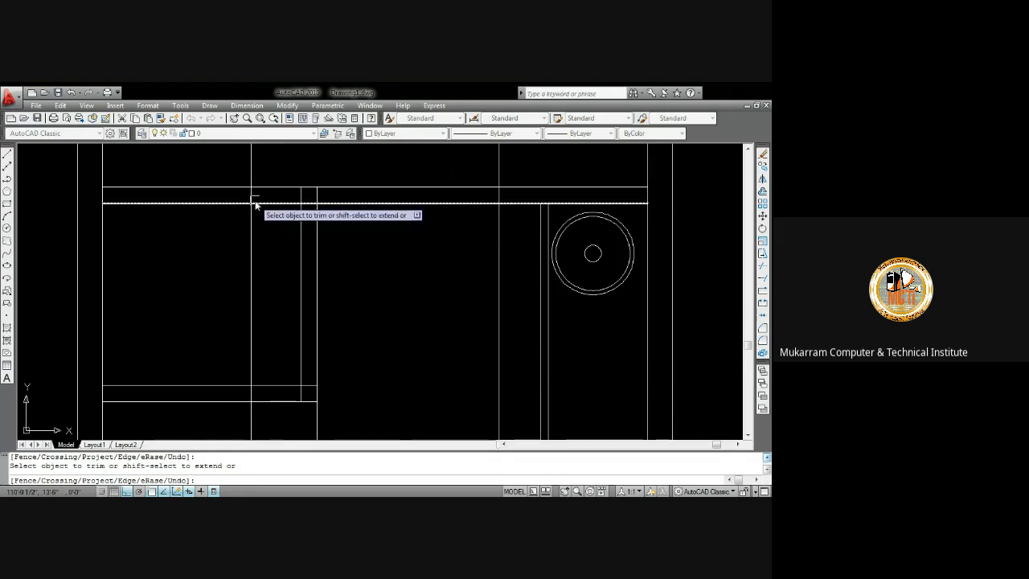
scroll(308, 279, "down", 3)
key("Escape")
Delete the stray vertical segments of the new offset line above and below the upper room
left_click(269, 280)
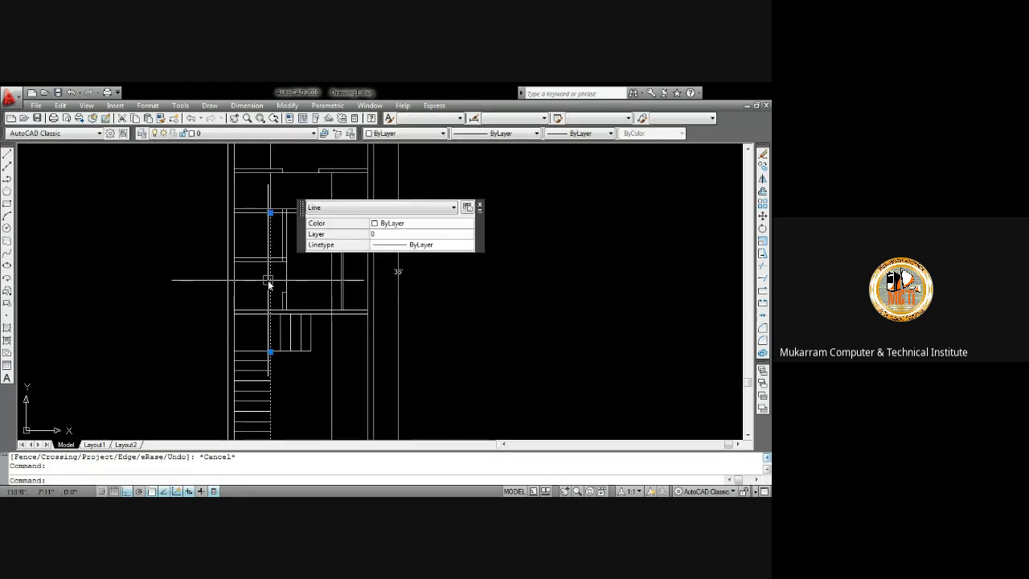
key("Delete")
scroll(305, 265, "down", 3)
scroll(283, 238, "up", 2)
left_click(251, 198)
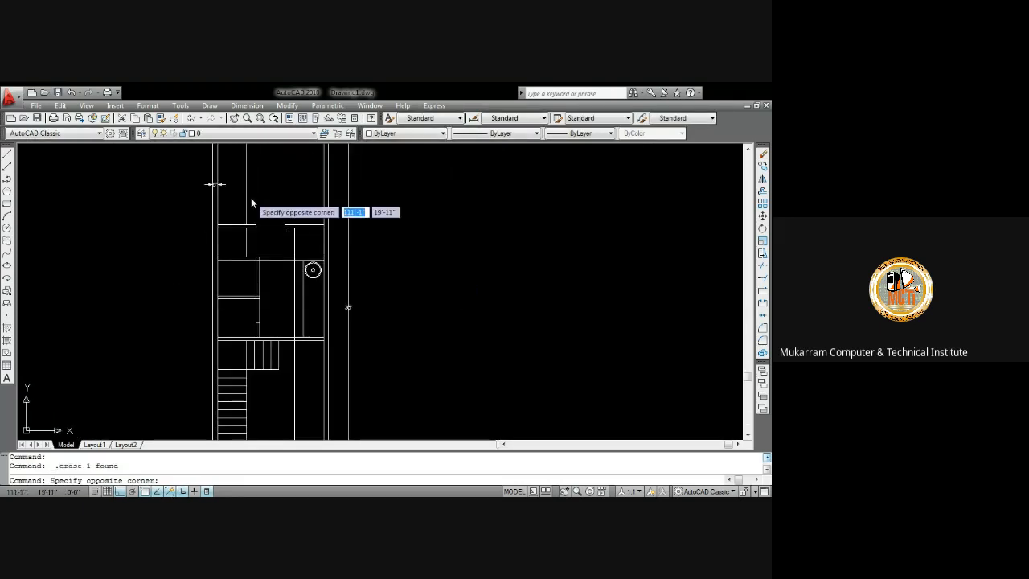
left_click(241, 188)
key("Delete")
Draw two crossing diagonal lines across the left closet box
scroll(252, 251, "up", 2)
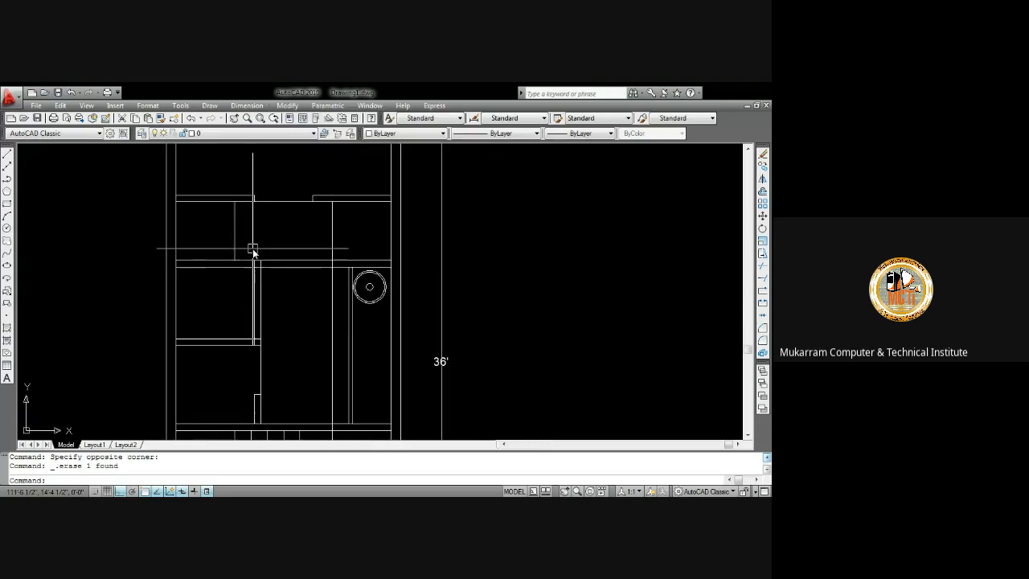
type("l")
key("Return")
scroll(230, 201, "up", 2)
left_click(229, 203)
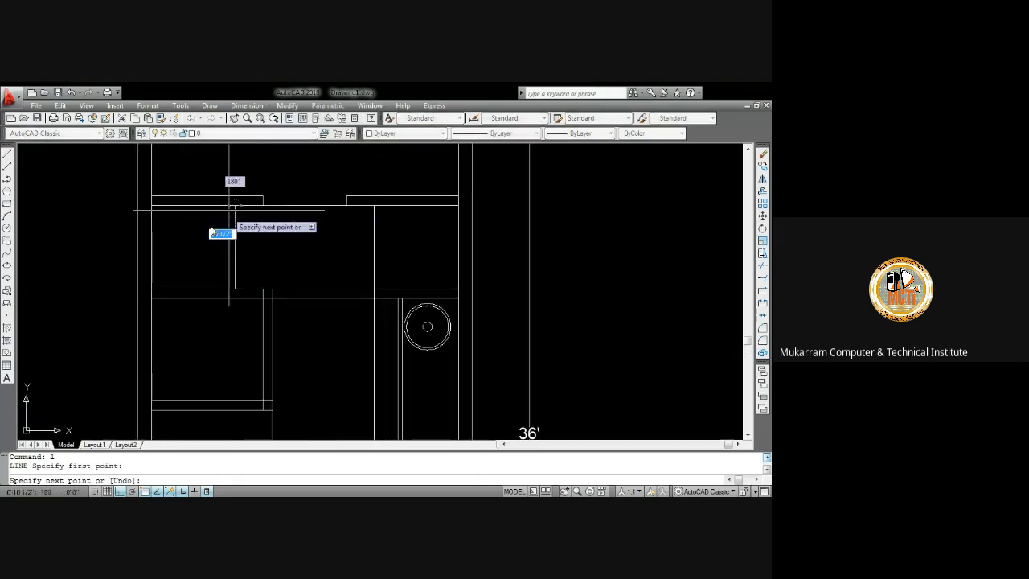
left_click(152, 288)
key("Return")
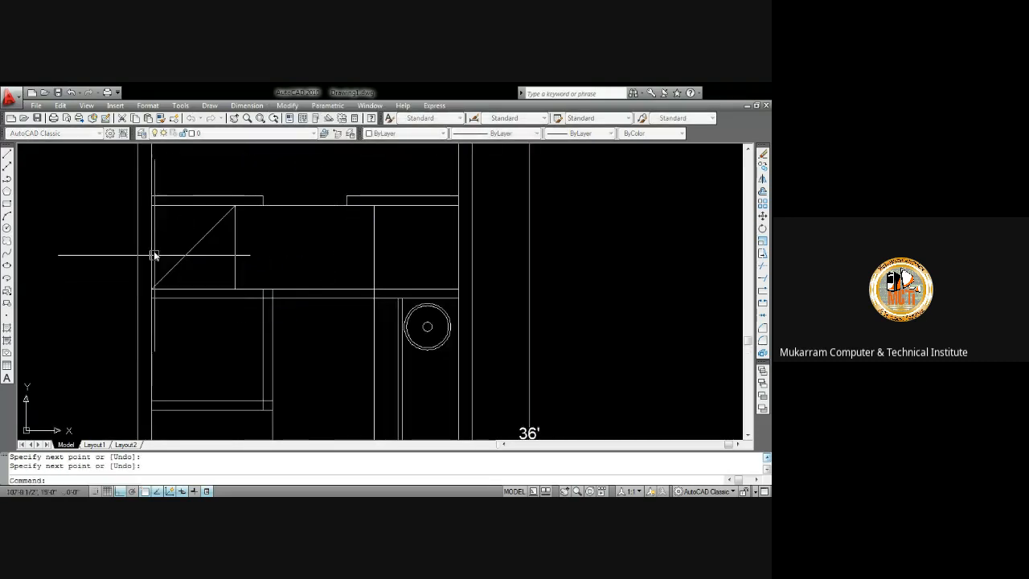
key("Return")
left_click(234, 206)
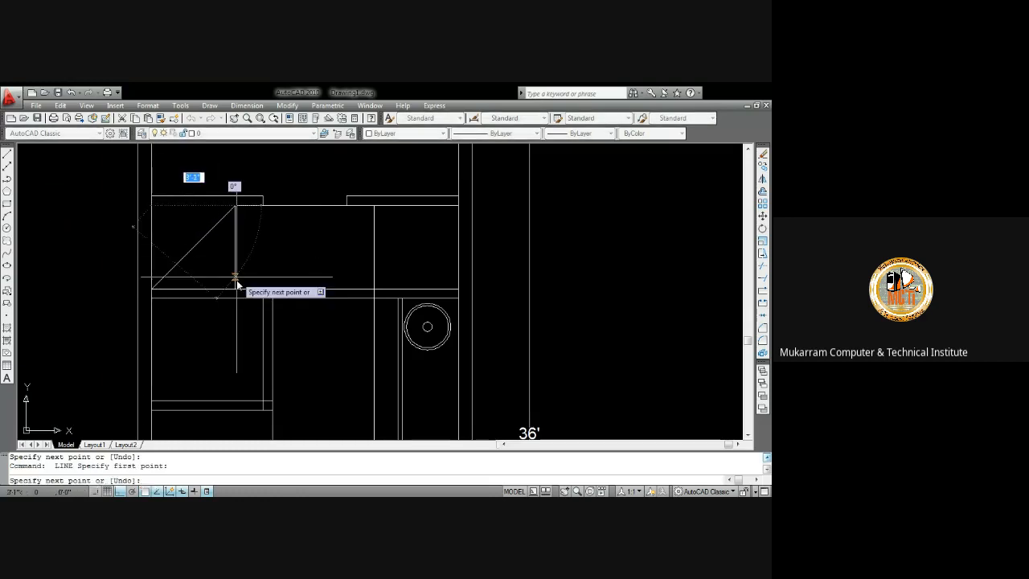
left_click(235, 291)
key("Return")
key("Return")
Draw crossing diagonal lines across the right closet box
left_click(374, 289)
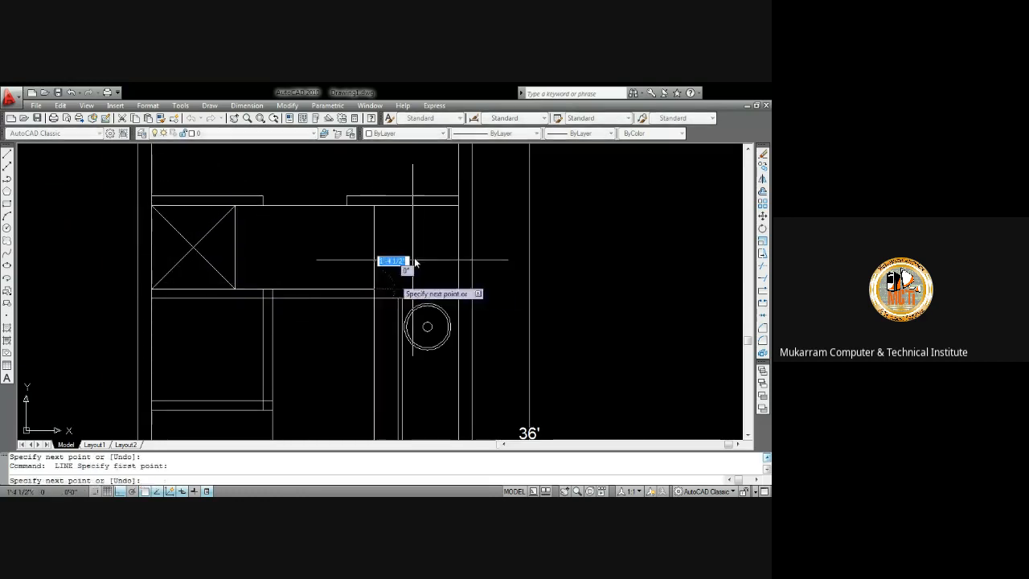
left_click(458, 206)
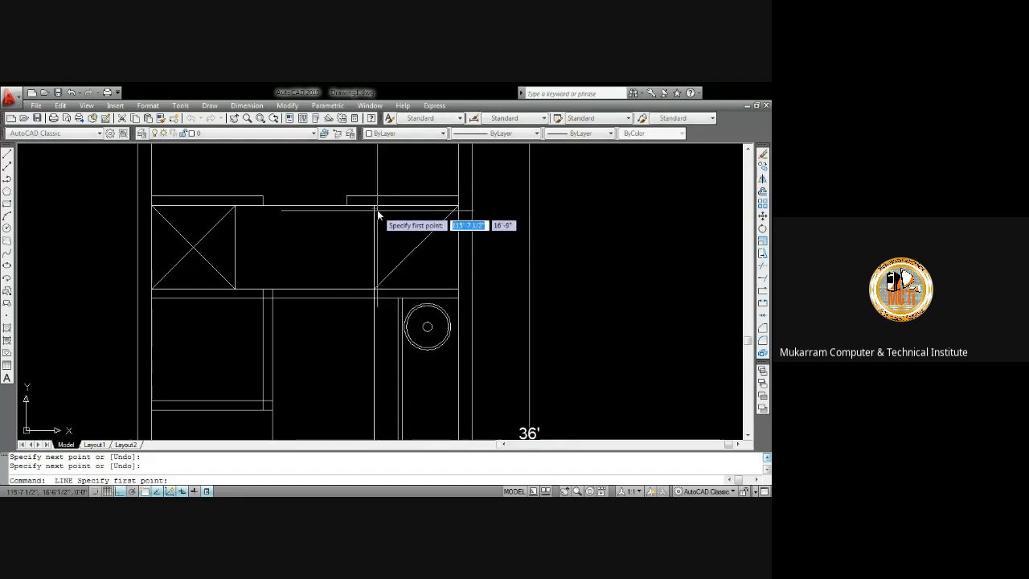
left_click(458, 290)
key("Return")
Delete the vertical line beside the fixture circle and undo the deletion
scroll(338, 225, "down", 5)
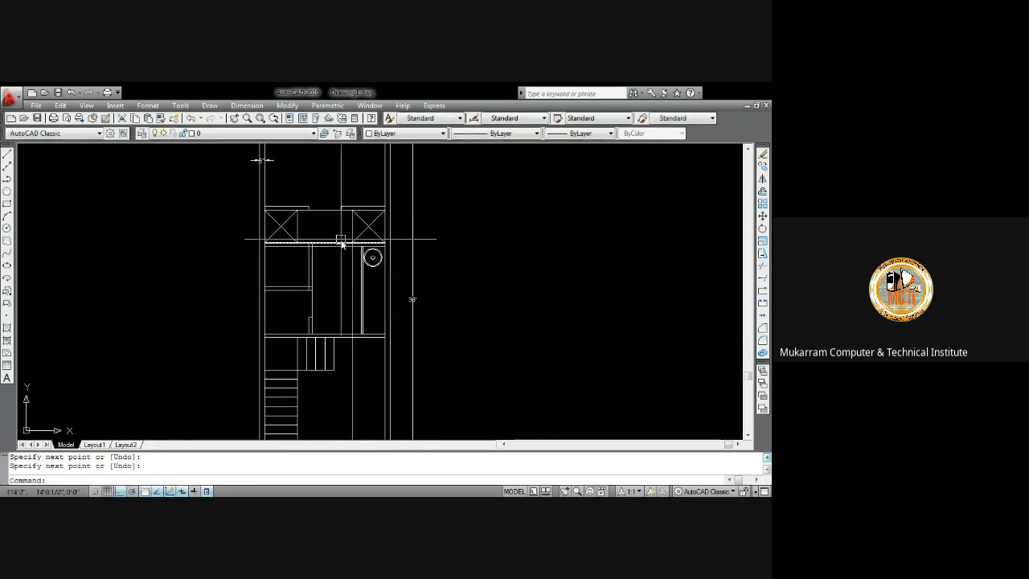
scroll(322, 212, "up", 3)
middle_click_drag(334, 264, 318, 187)
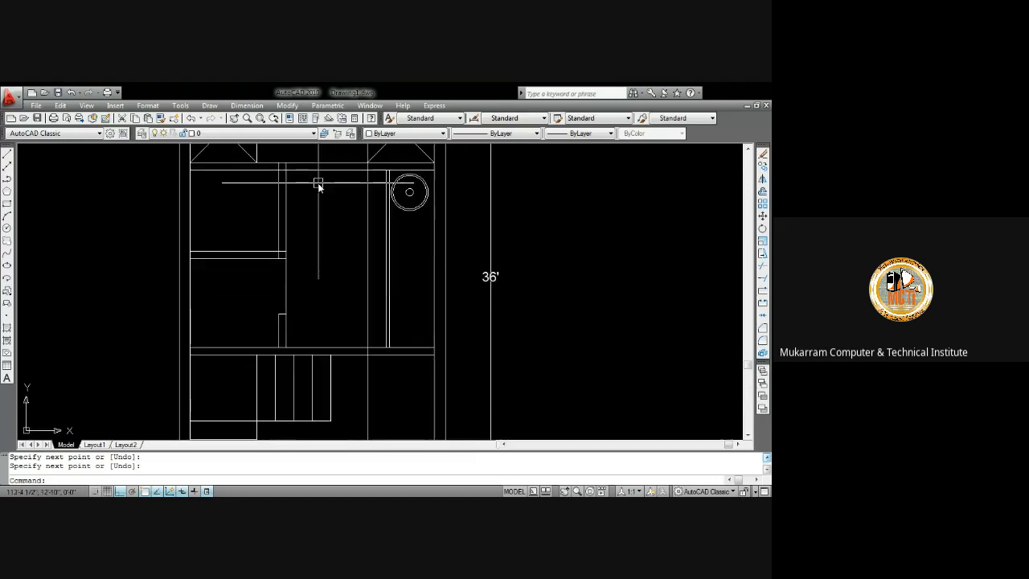
left_click(365, 254)
key("Delete")
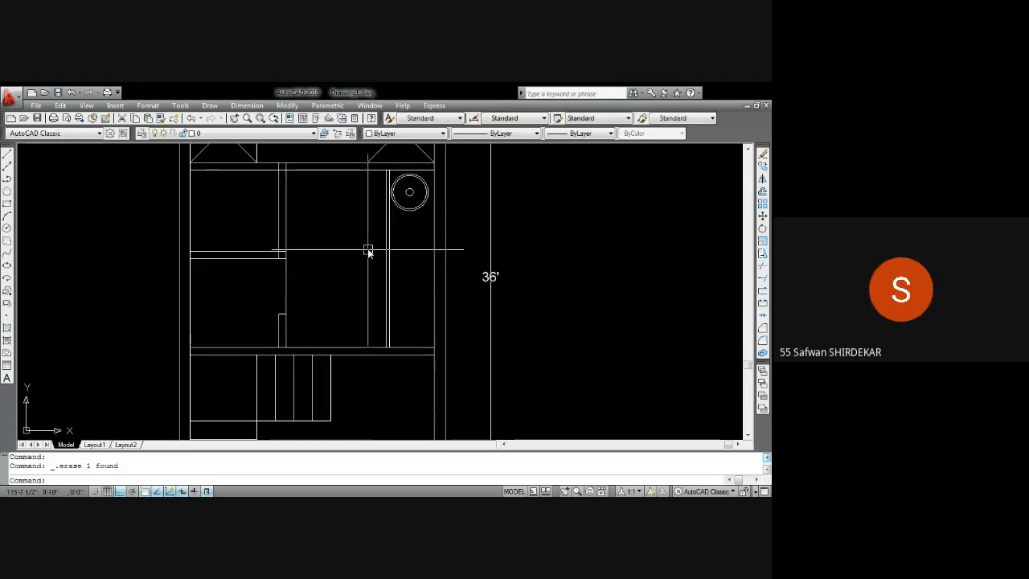
scroll(368, 239, "up", 3)
key("ctrl+z")
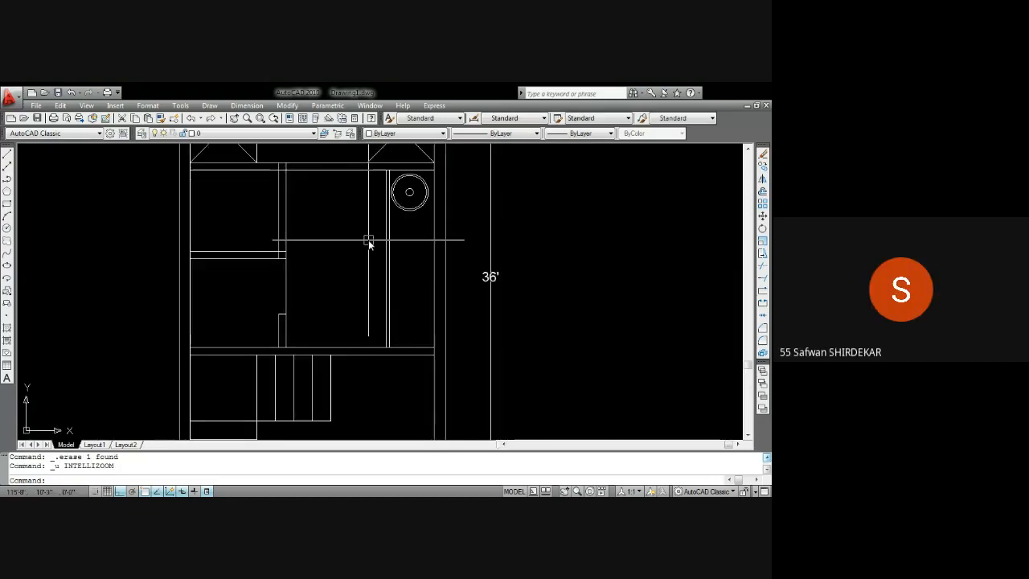
scroll(367, 245, "down", 3)
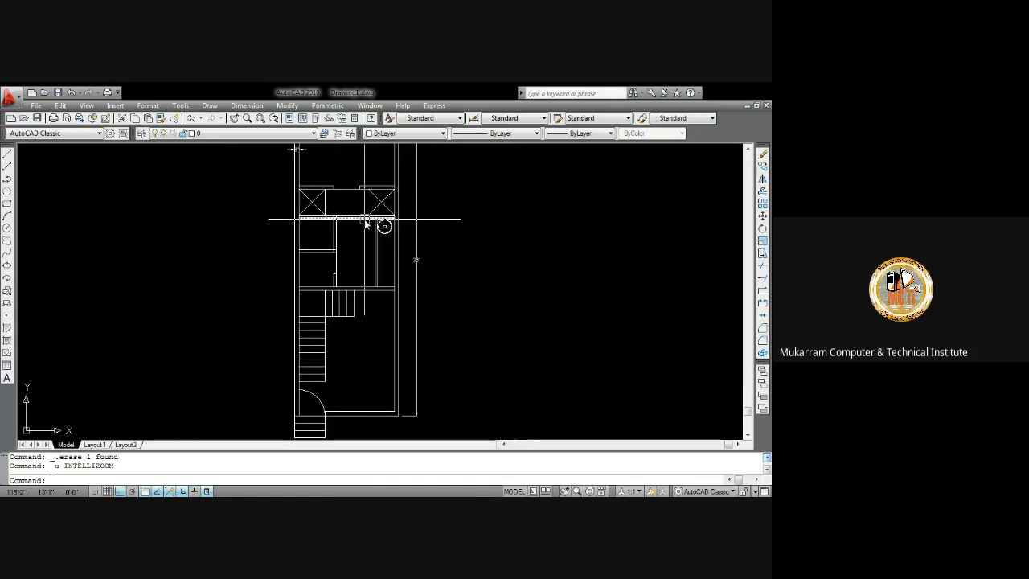
scroll(364, 222, "up", 3)
key("ctrl+z")
scroll(368, 227, "down", 3)
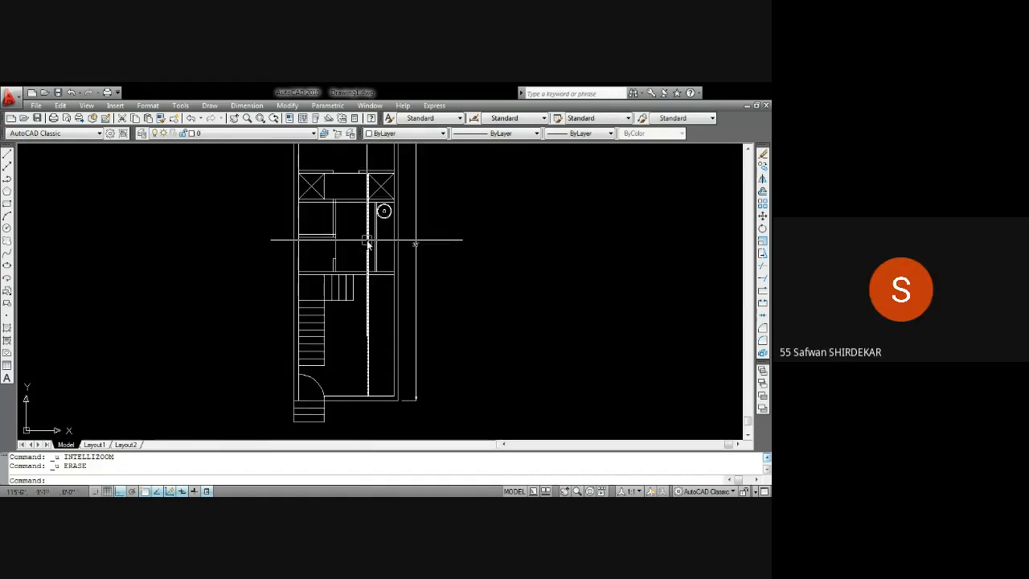
scroll(376, 187, "up", 3)
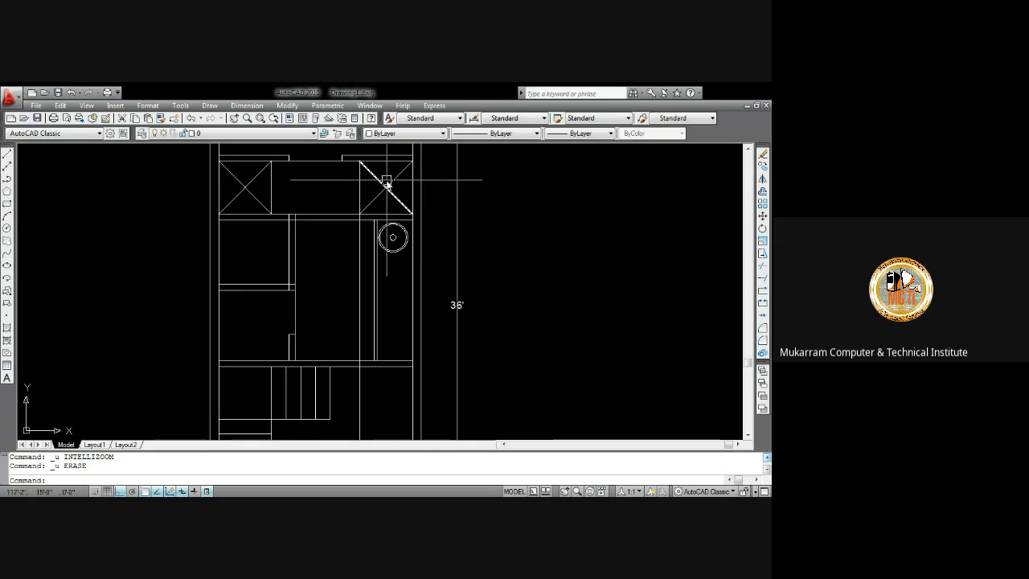
middle_click_drag(384, 183, 382, 246)
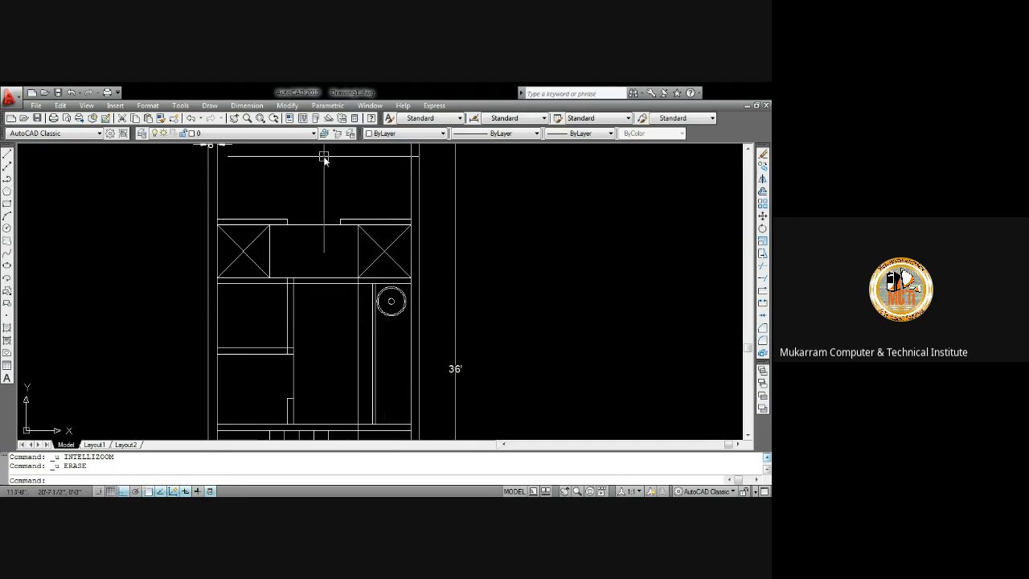
middle_click_drag(324, 159, 336, 201)
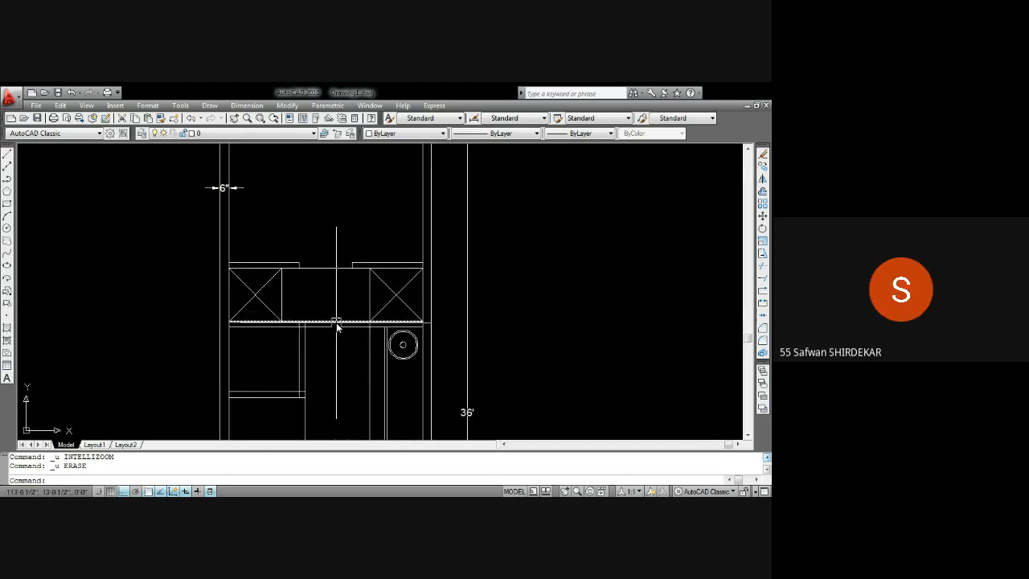
middle_click_drag(338, 324, 316, 221)
key("Return")
key("Return")
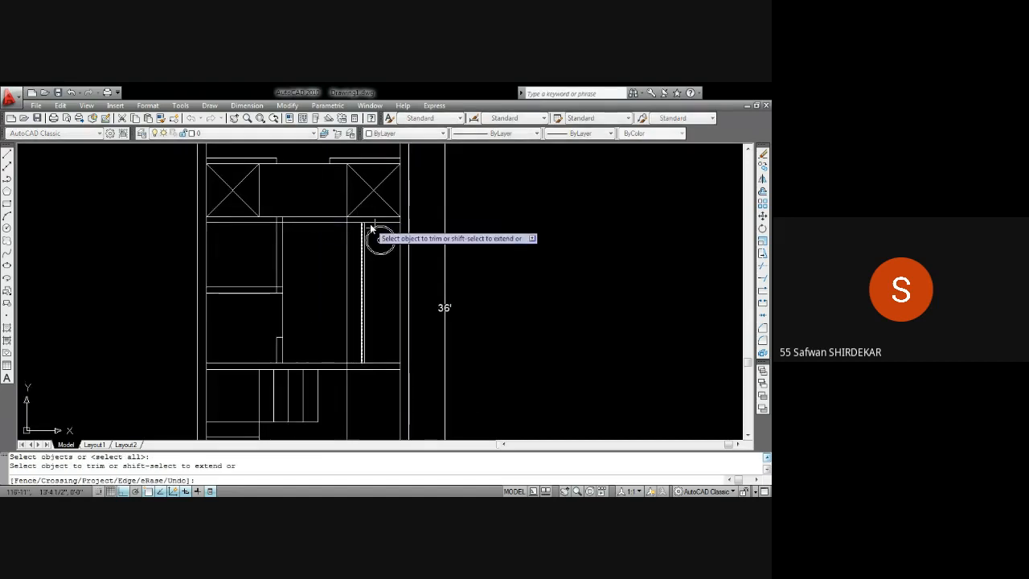
scroll(314, 222, "up", 5)
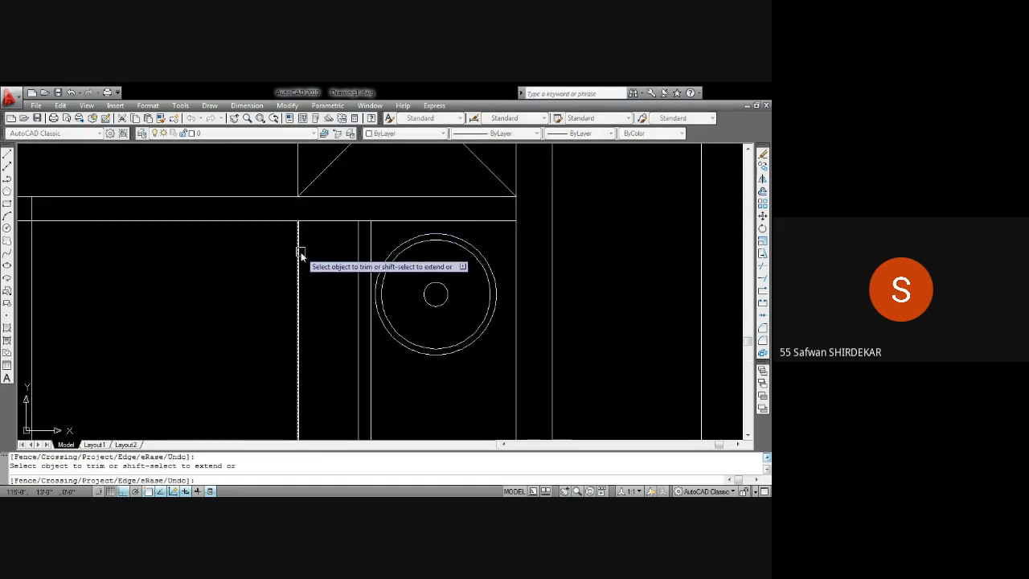
key("Escape")
Delete the leftover vertical line inside the upper room
left_click(299, 245)
key("Delete")
Offset the left wall line 30 inches to the right
scroll(315, 269, "down", 5)
mouse_move(269, 244)
middle_mouse_down()
mouse_move(320, 214)
mouse_move(310, 248)
mouse_move(310, 239)
middle_mouse_up()
scroll(304, 220, "up", 3)
scroll(305, 221, "down", 2)
type("o")
key("Return")
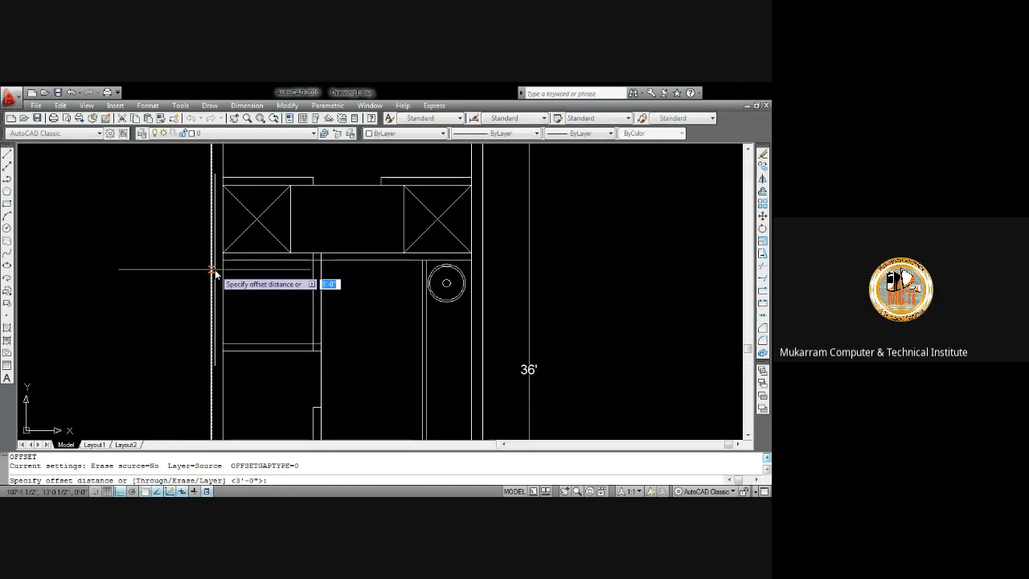
type("30")
key("Return")
left_click(223, 278)
left_click(258, 280)
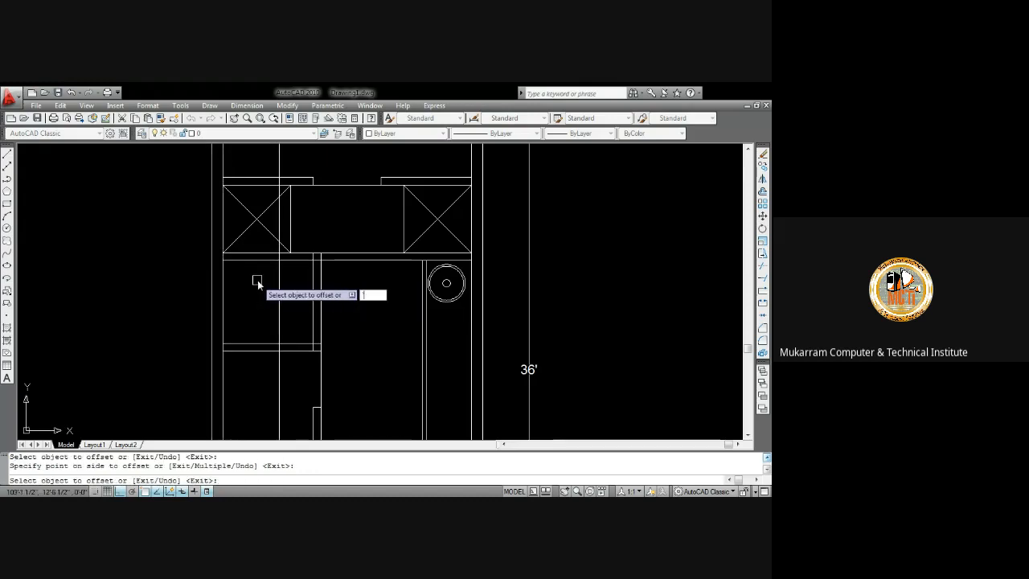
key("Return")
key("Return")
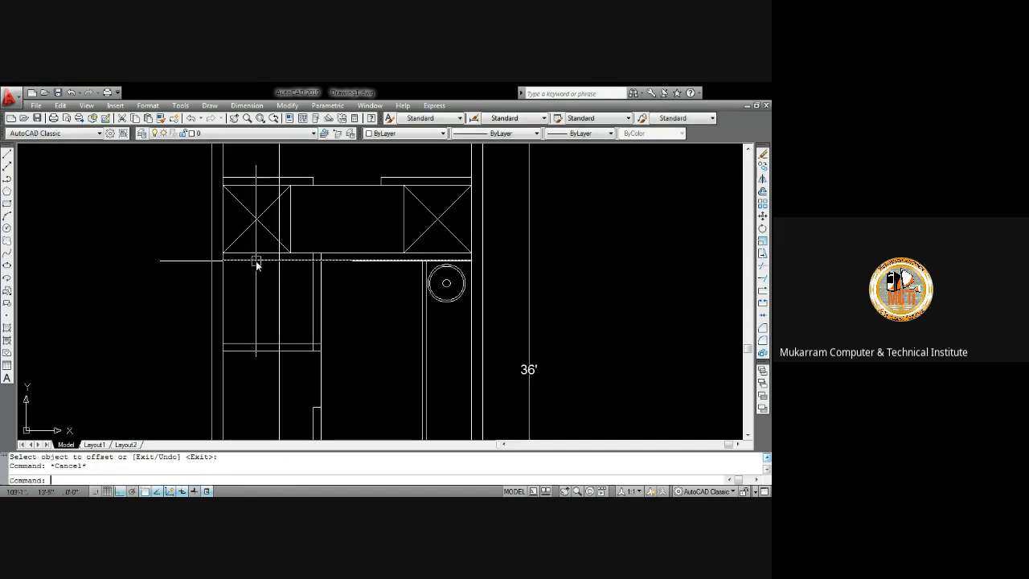
type("tr")
key("Return")
key("Return")
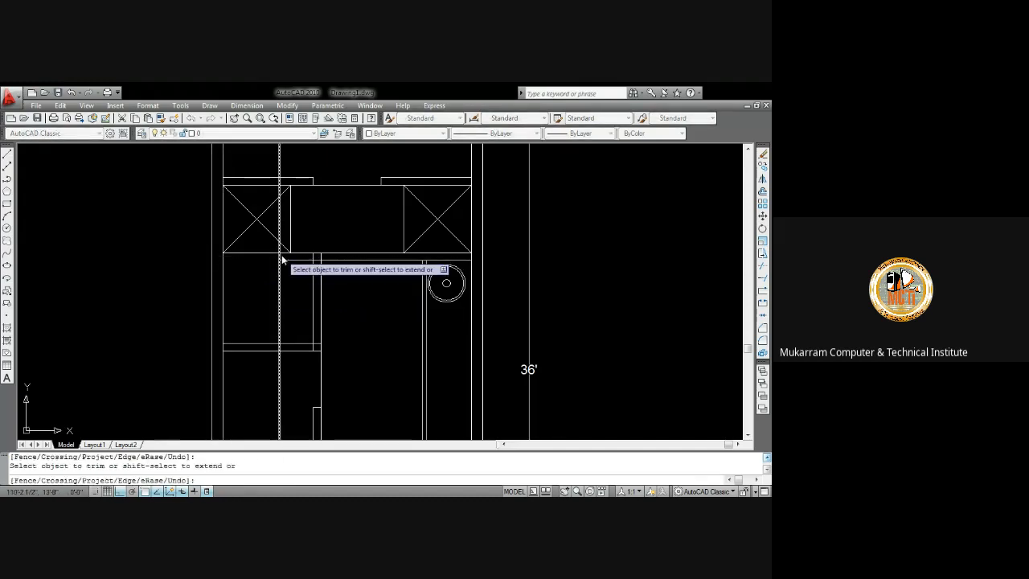
scroll(275, 257, "up", 5)
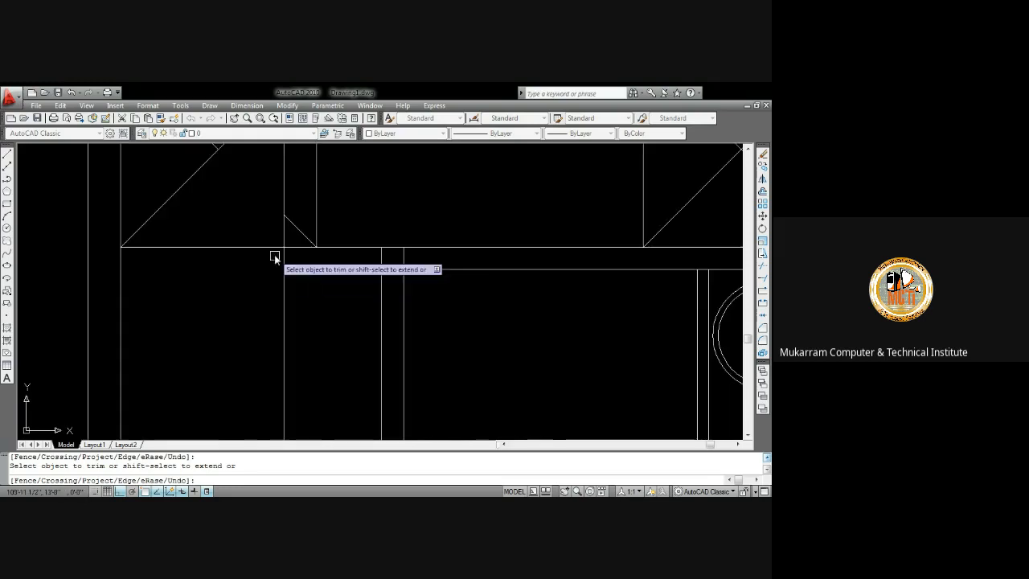
scroll(274, 254, "down", 3)
scroll(279, 247, "up", 3)
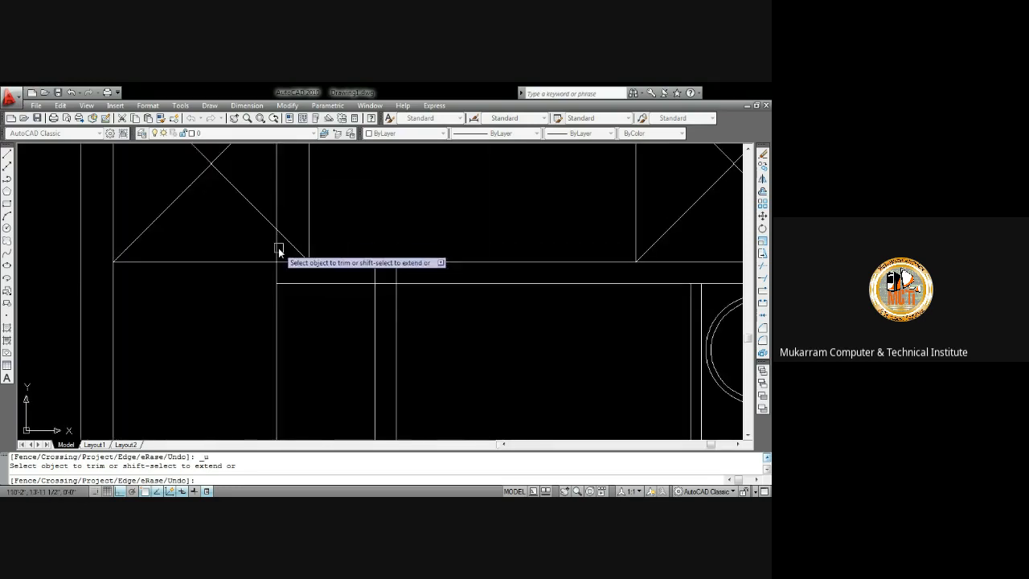
key("Escape")
Delete the new line's segment extending above the upper room wall
left_click(277, 220)
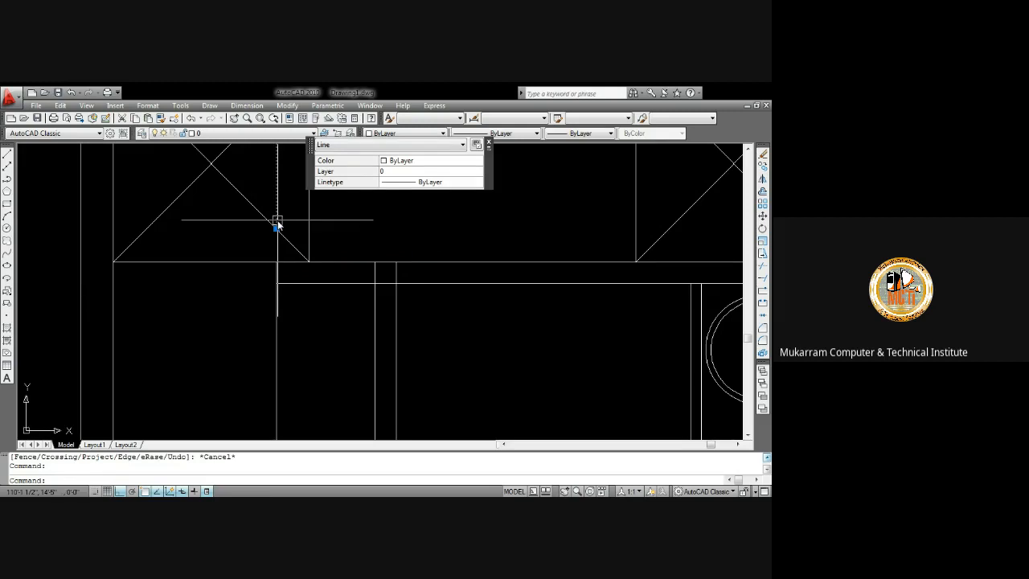
key("Delete")
scroll(278, 227, "down", 4)
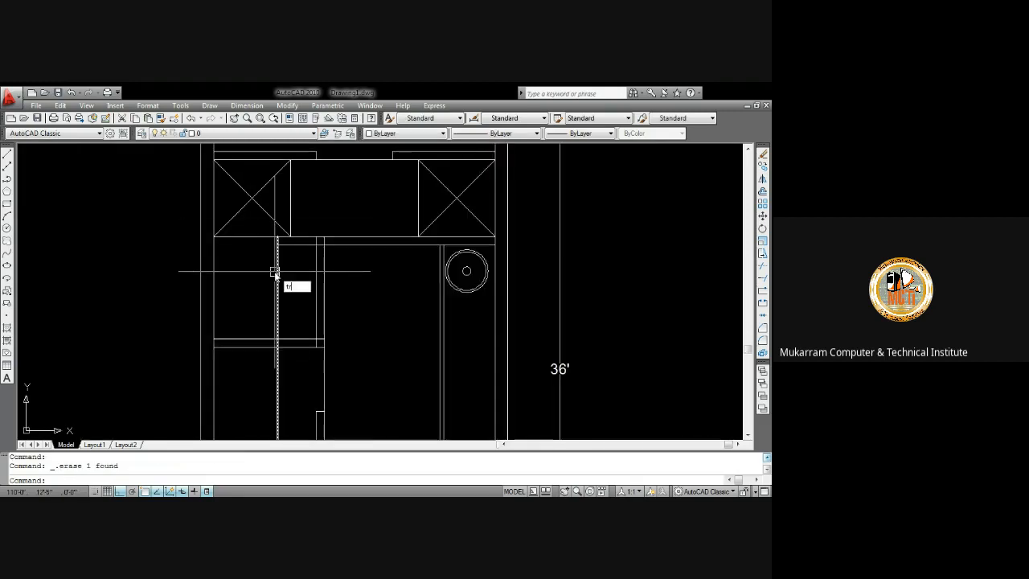
type("tr")
key("Return")
key("Return")
scroll(274, 274, "down", 3)
key("Escape")
Delete the lower segment of the new vertical line running down past the stair treads
left_click(287, 299)
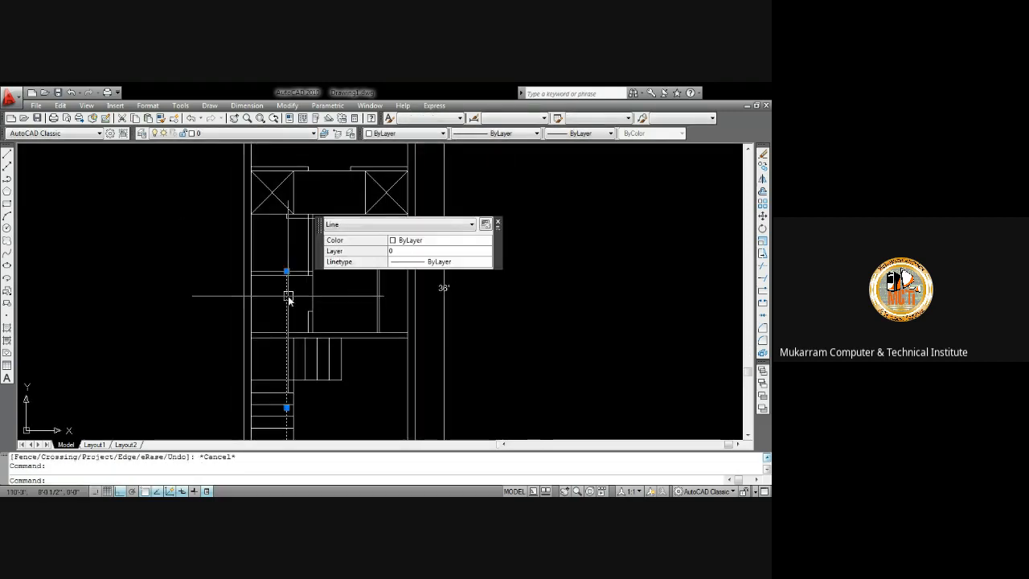
key("Delete")
scroll(290, 294, "down", 3)
scroll(278, 273, "up", 5)
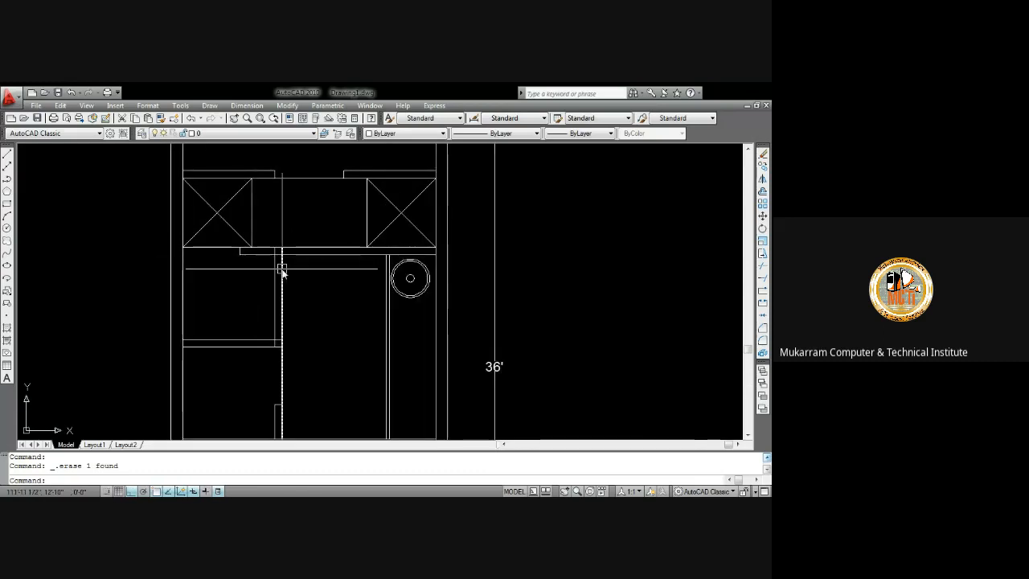
Trim the new vertical line back to the upper room's wall lines
type("tr")
key("Return")
key("Return")
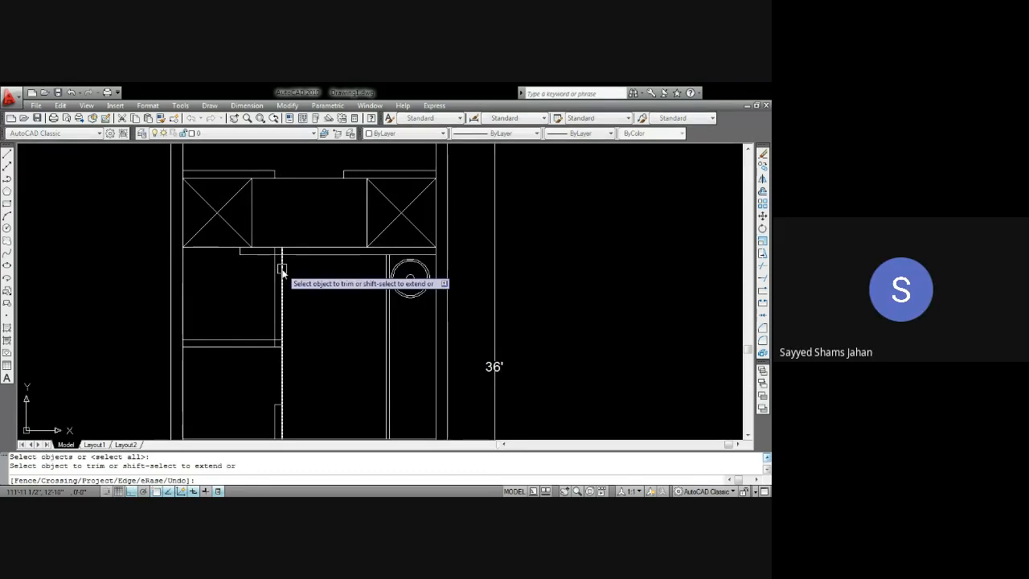
scroll(281, 259, "up", 3)
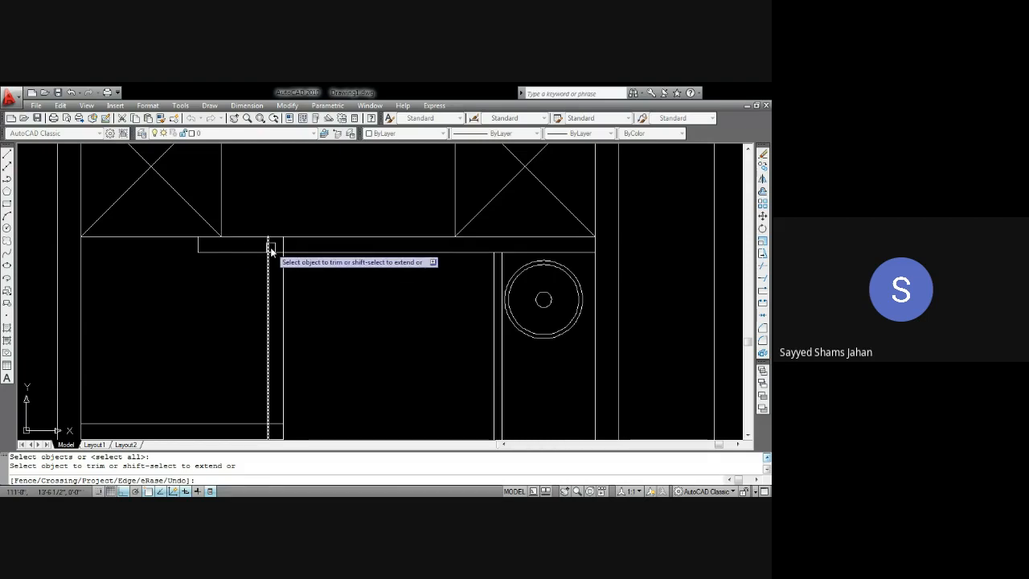
scroll(281, 249, "down", 4)
scroll(283, 281, "up", 3)
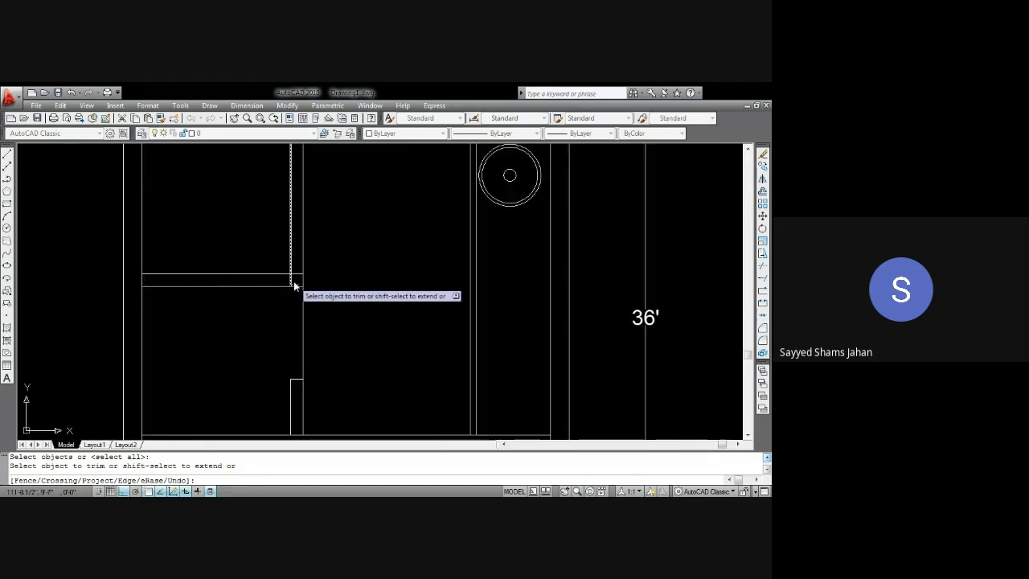
scroll(294, 283, "up", 3)
left_click(275, 267)
left_click(307, 238)
scroll(308, 236, "down", 4)
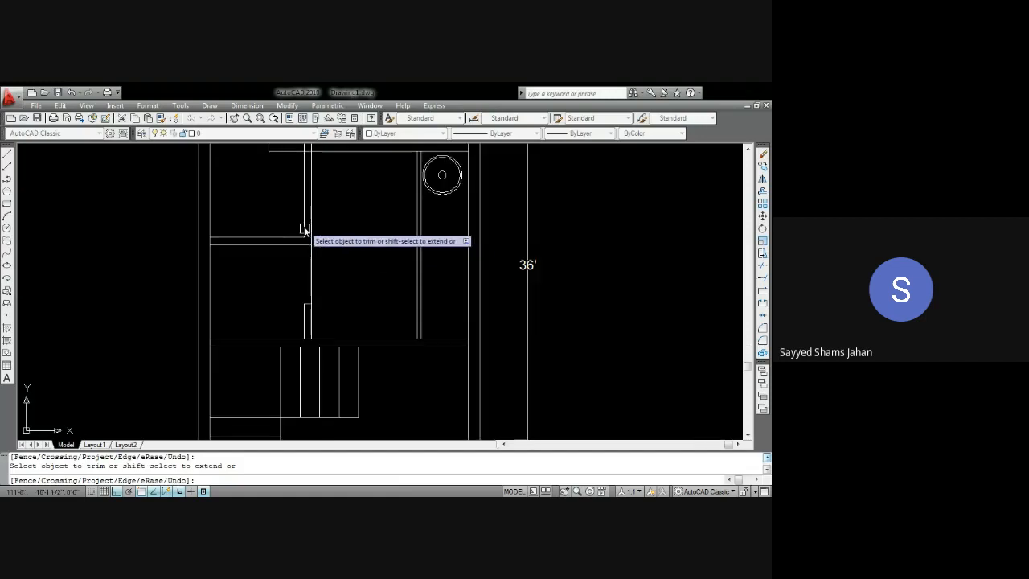
scroll(304, 298, "up", 5)
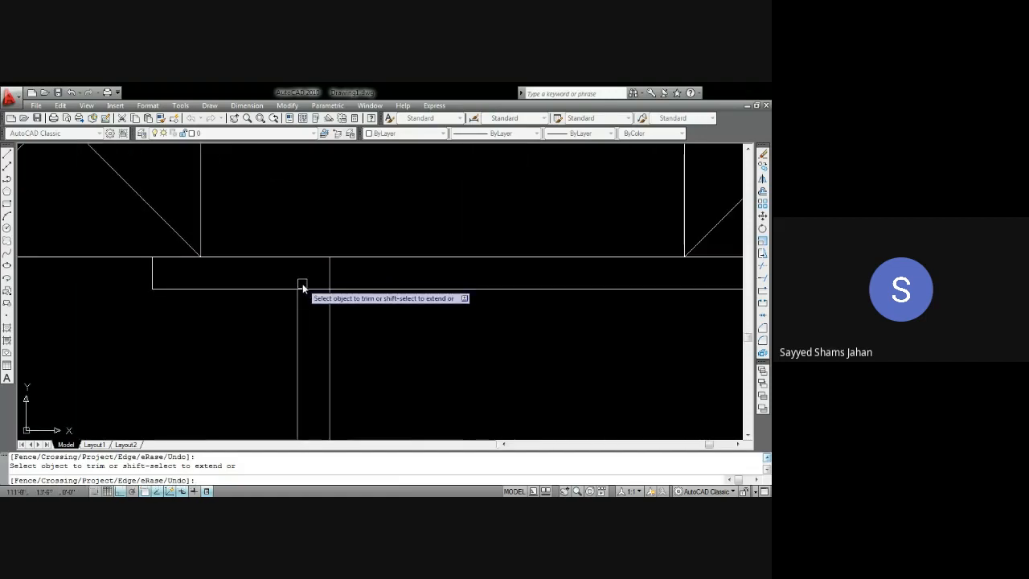
left_click(312, 287)
scroll(340, 264, "down", 4)
middle_click_drag(345, 312, 319, 269)
key("Escape")
mouse_move(411, 305)
middle_mouse_down()
mouse_move(362, 286)
mouse_move(379, 282)
middle_mouse_up()
scroll(381, 281, "down", 4)
Offset the room's vertical wall line 36 inches to the right
type("o")
key("Return")
type("3")
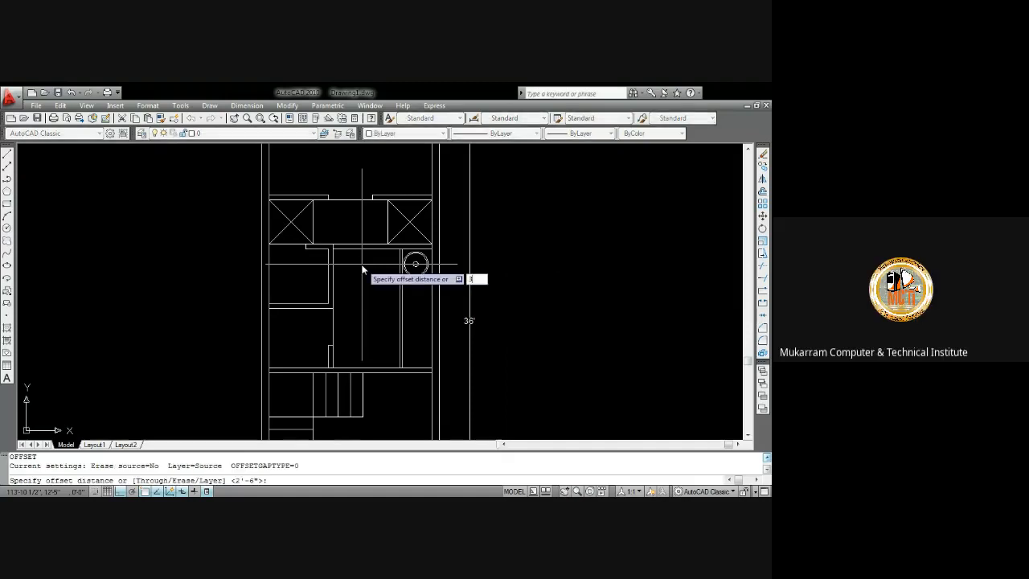
type("6")
key("Return")
left_click(323, 241)
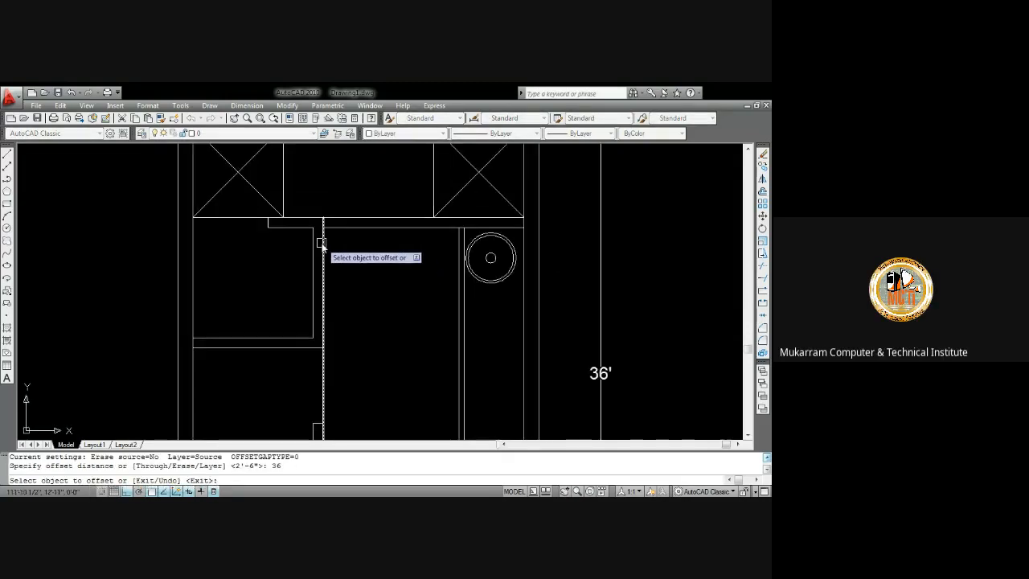
left_click(361, 263)
key("Escape")
Trim away the new offset line inside the room
type("tr")
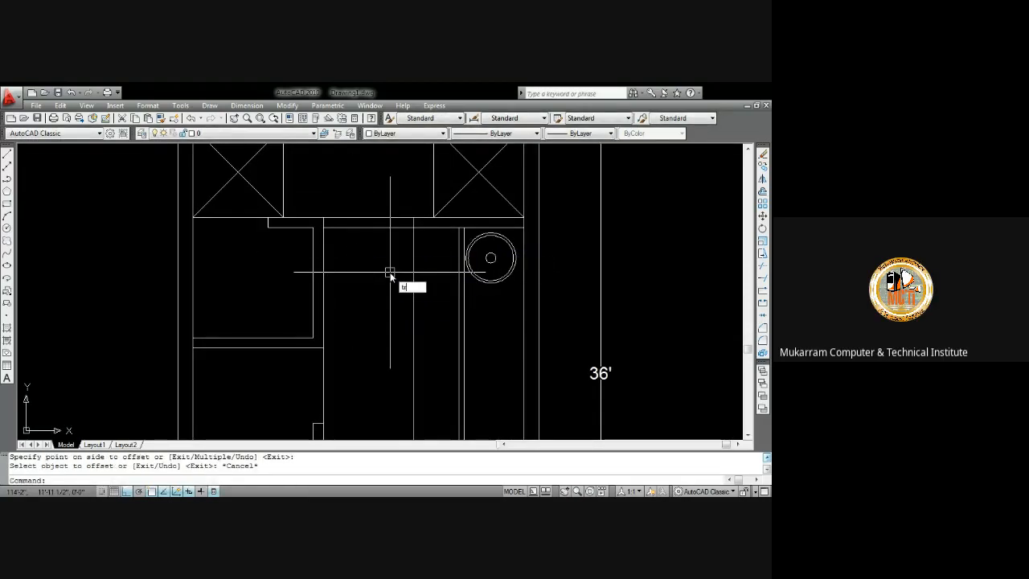
key("Return")
key("Return")
left_click(414, 256)
scroll(395, 262, "down", 4)
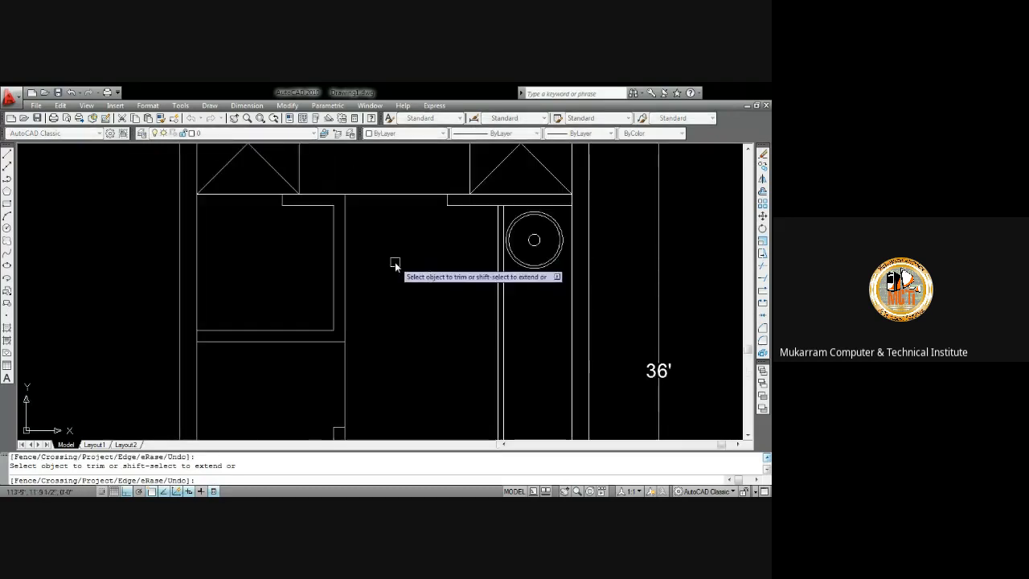
scroll(401, 282, "up", 2)
scroll(401, 283, "up", 4)
key("Escape")
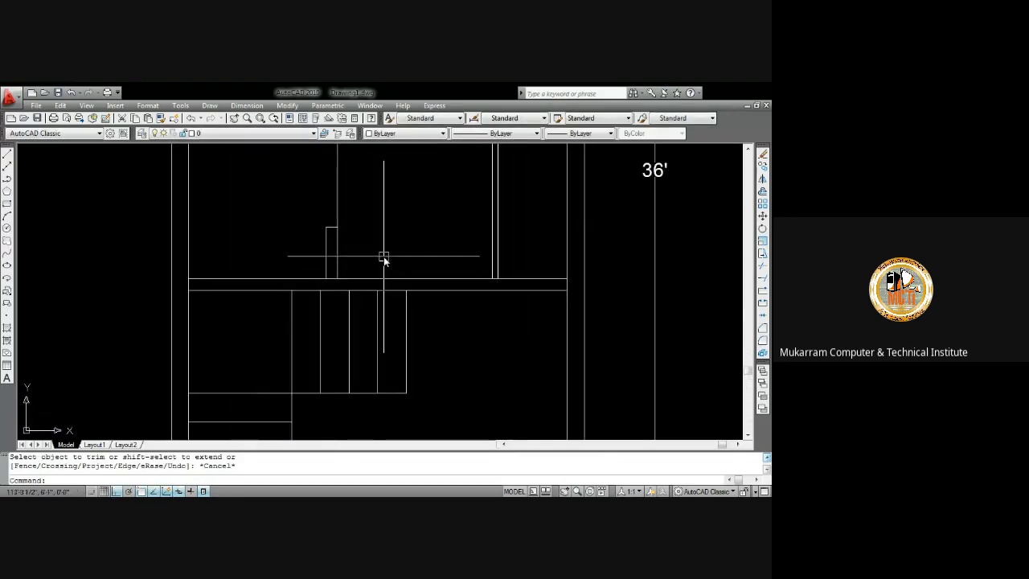
Offset the room's vertical wall line 36 inches to the right again
type("o")
key("Return")
type("36")
key("Return")
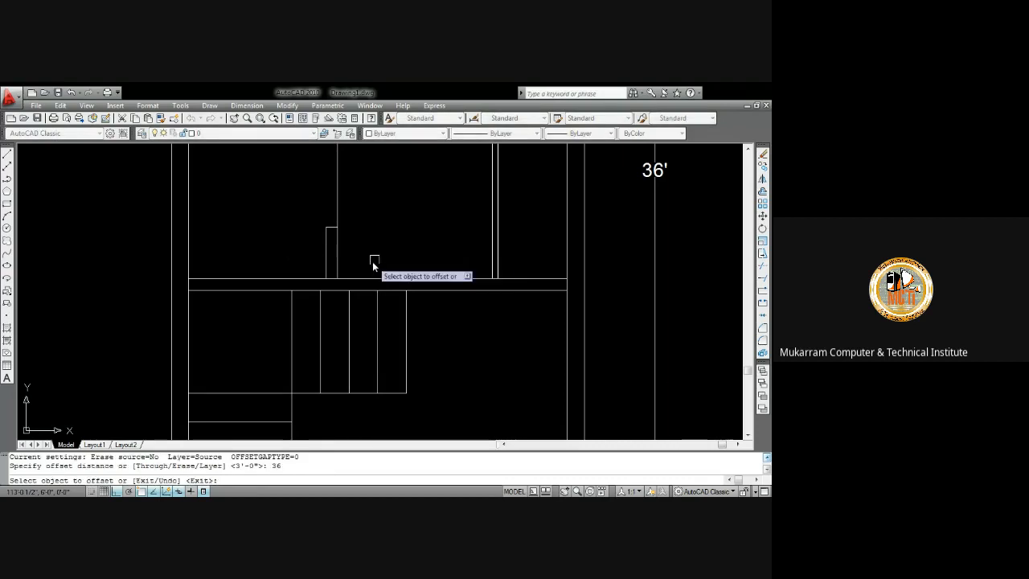
left_click(338, 255)
left_click(432, 274)
key("Escape")
Extend the new vertical line down to the room's lower wall line
type("c")
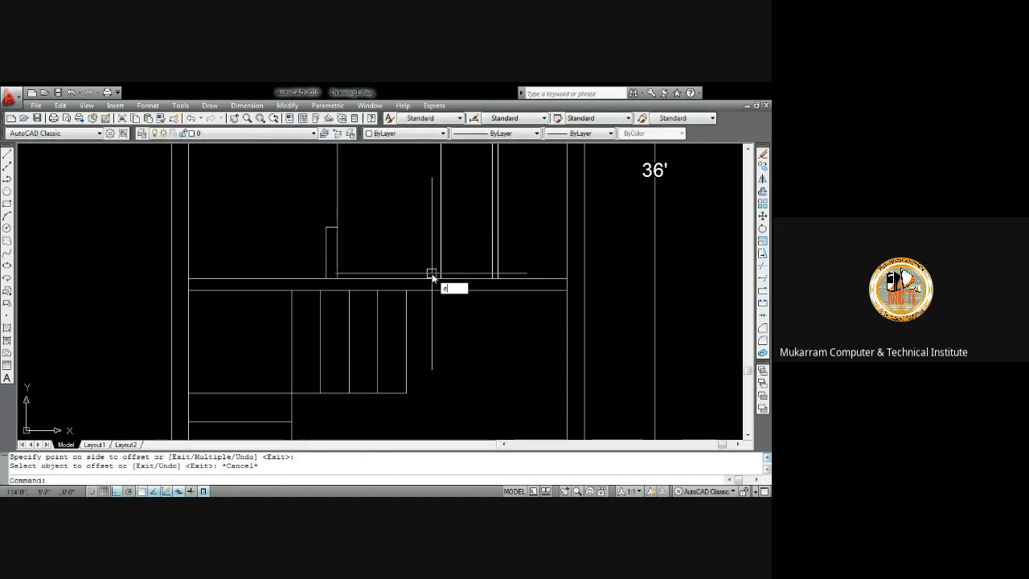
key("Return")
key("Return")
left_click(344, 264)
left_click(334, 261)
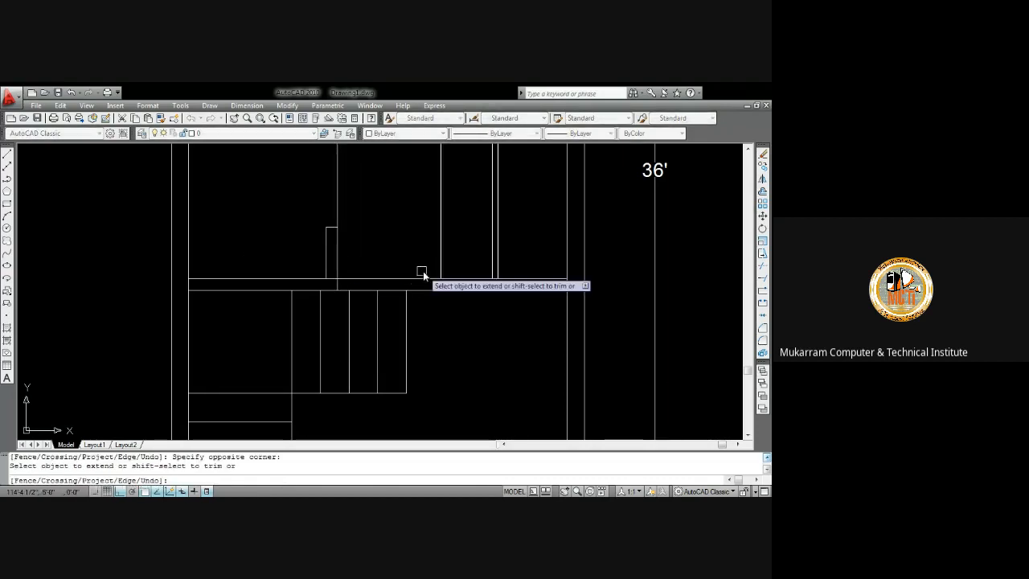
left_click(436, 267)
key("Escape")
Trim the lower wall line between the two vertical lines to open a doorway
type("tr")
key("Return")
key("Return")
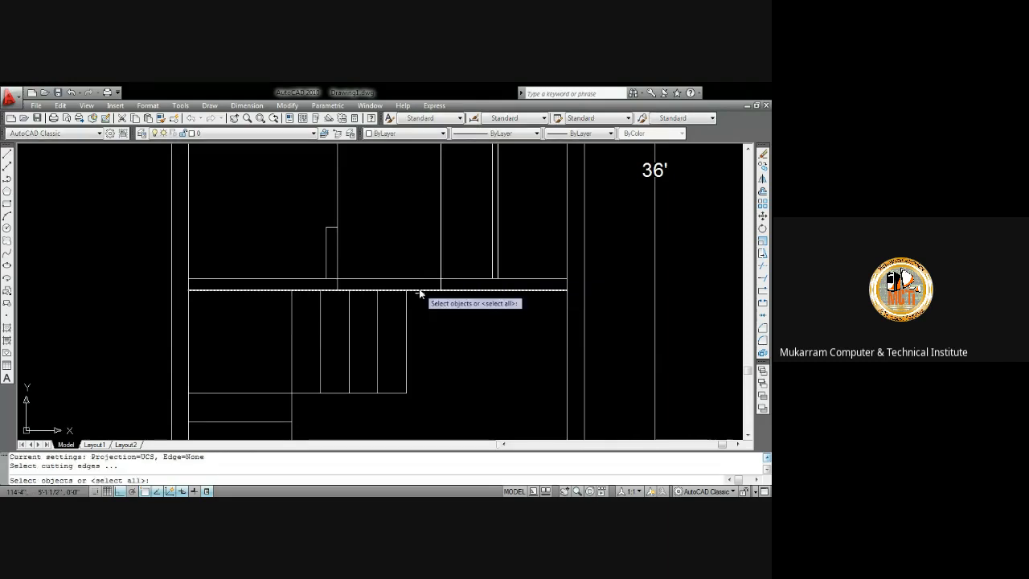
left_click(405, 280)
key("Escape")
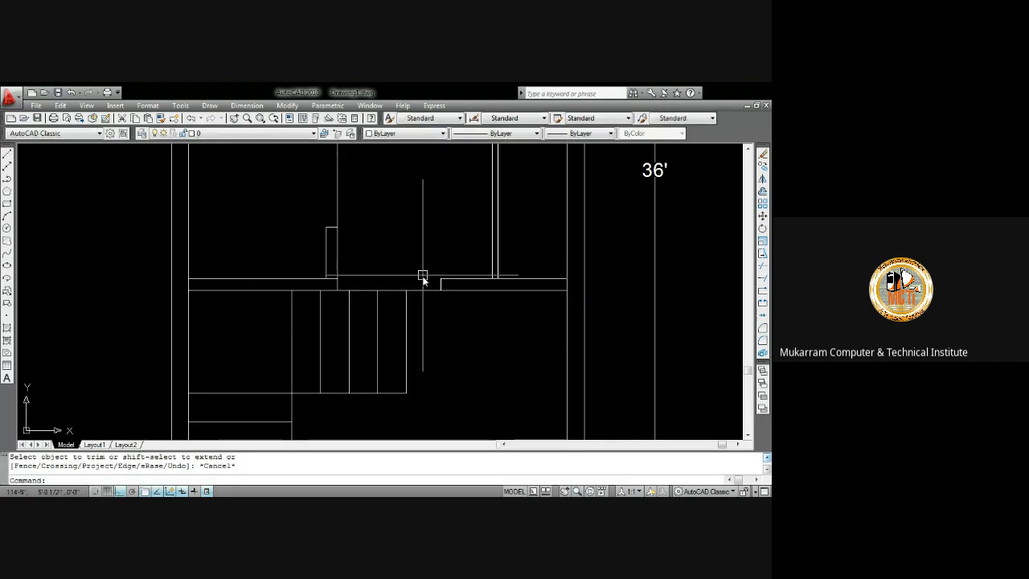
Examine the upper room, closets and fixture layout across the floor plan
scroll(421, 277, "down", 4)
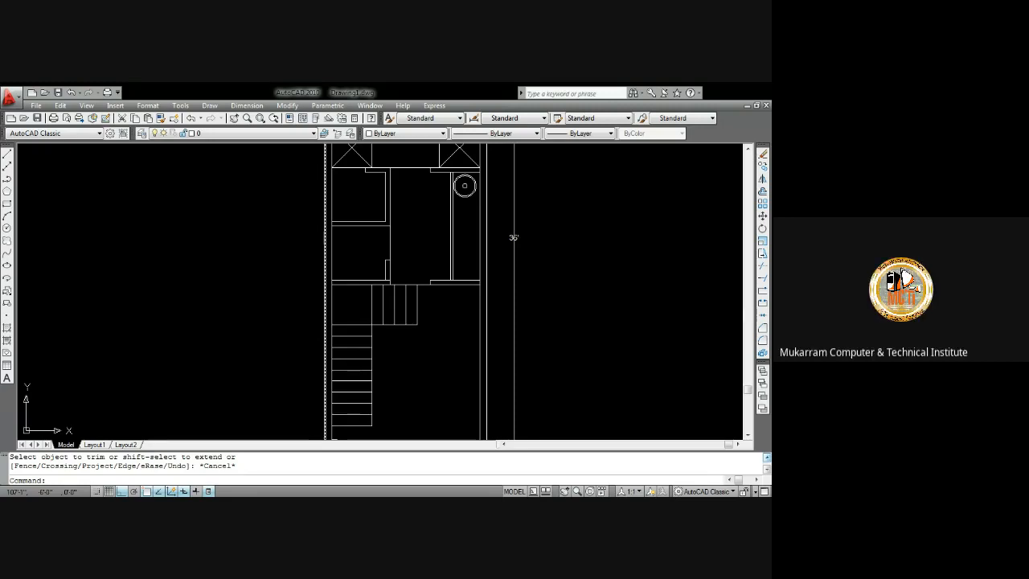
mouse_move(413, 229)
middle_mouse_down()
mouse_move(379, 306)
mouse_move(323, 284)
middle_mouse_up()
scroll(378, 229, "up", 8)
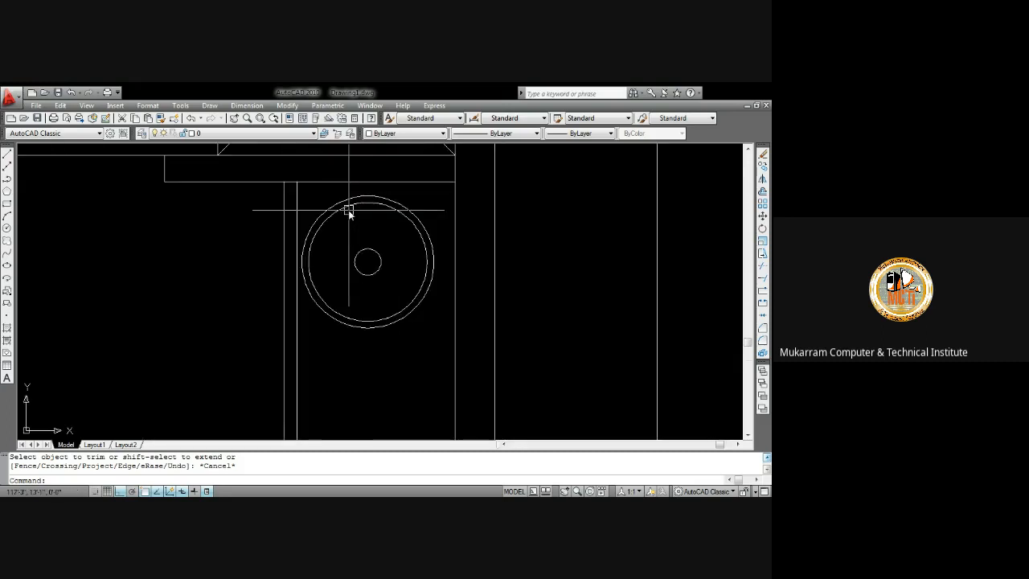
scroll(349, 211, "down", 5)
scroll(356, 277, "down", 2)
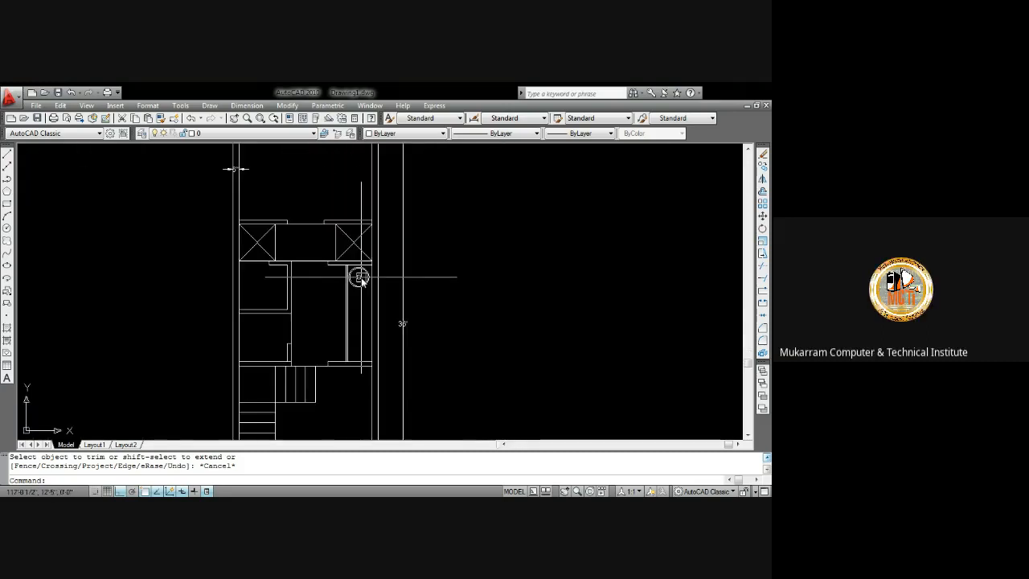
scroll(362, 283, "up", 1)
scroll(347, 249, "up", 1)
scroll(347, 249, "down", 2)
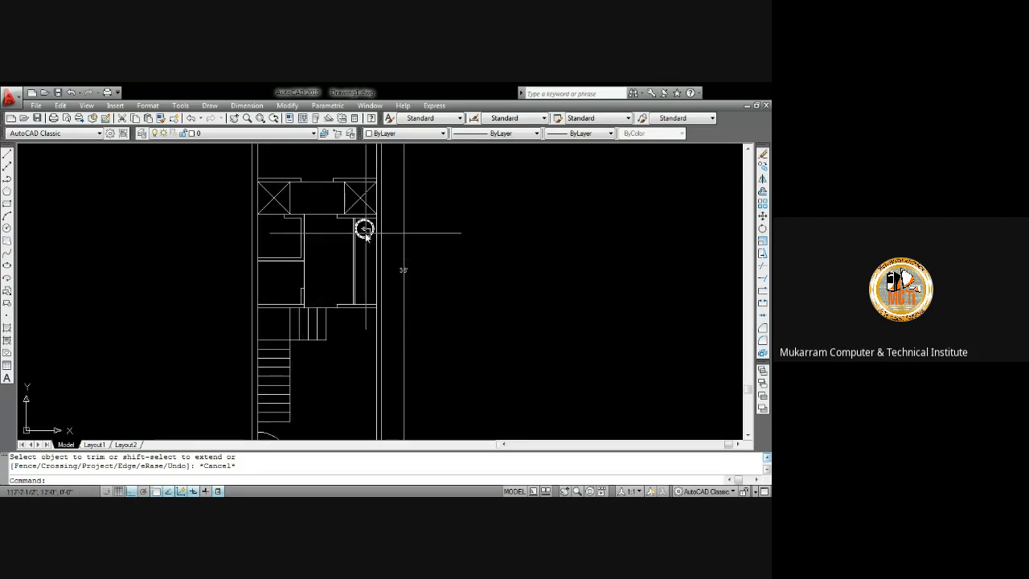
scroll(322, 265, "up", 3)
middle_click_drag(333, 253, 329, 275)
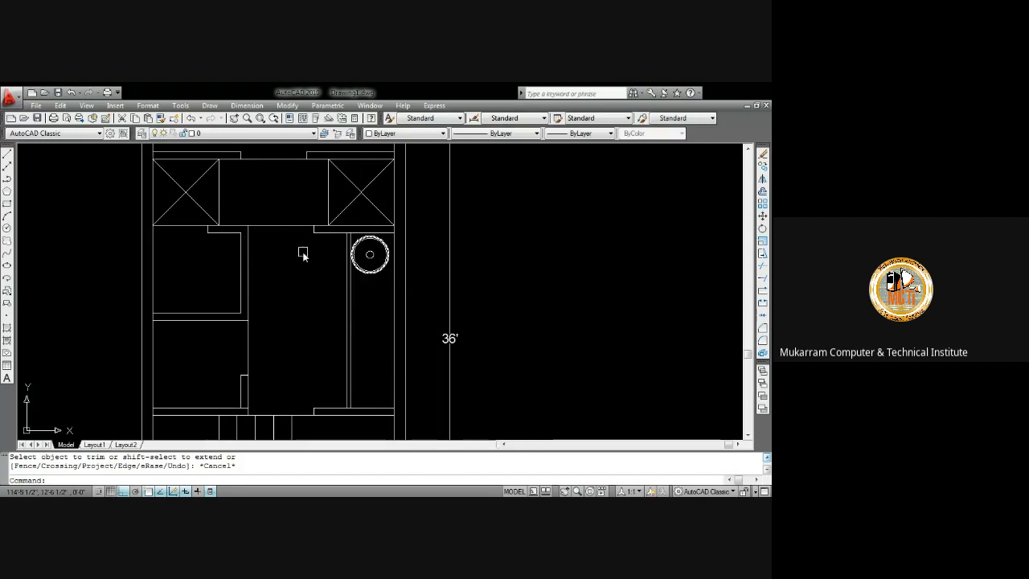
scroll(300, 252, "down", 4)
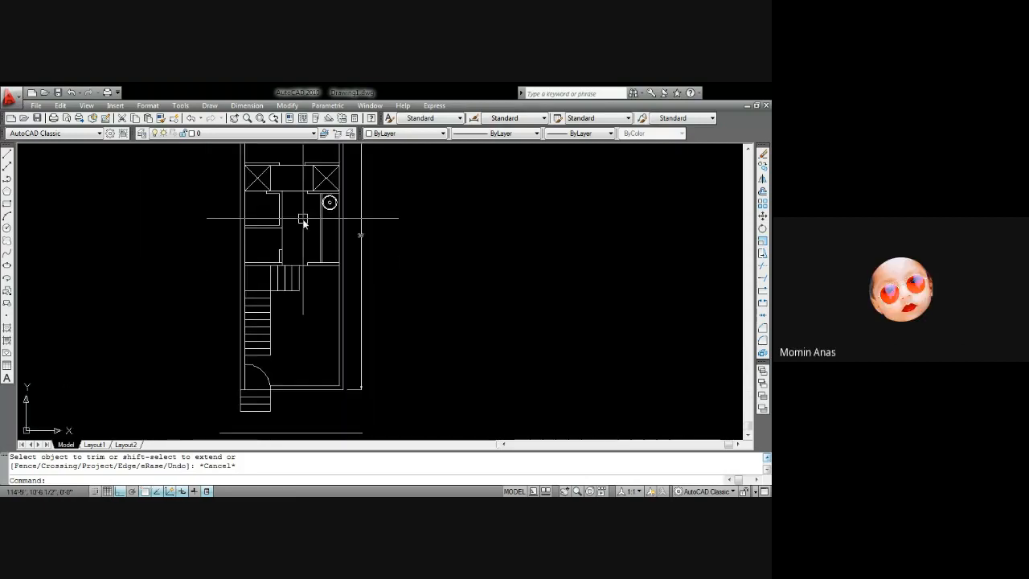
middle_click_drag(303, 220, 314, 288)
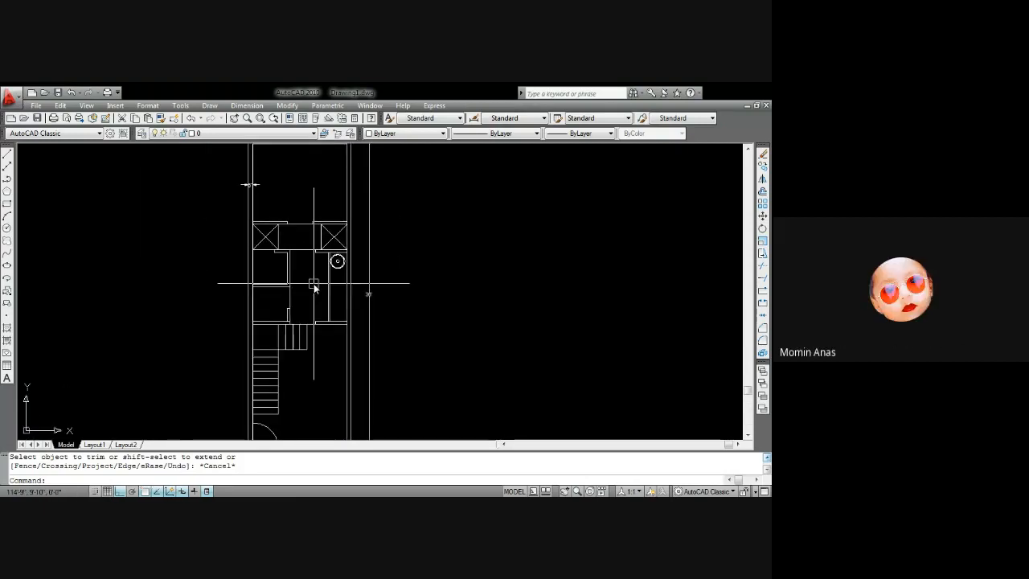
scroll(332, 232, "up", 2)
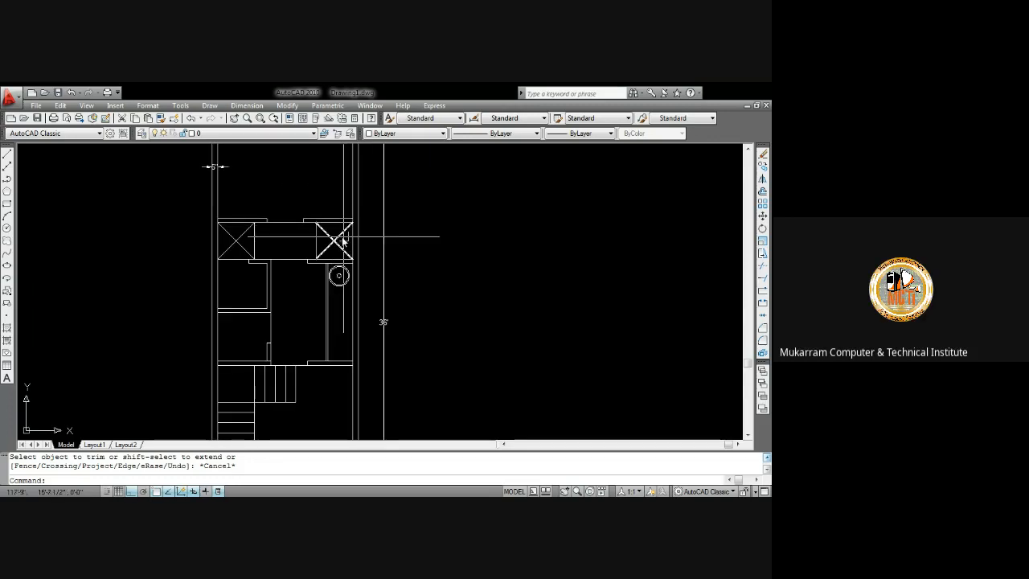
scroll(343, 254, "up", 2)
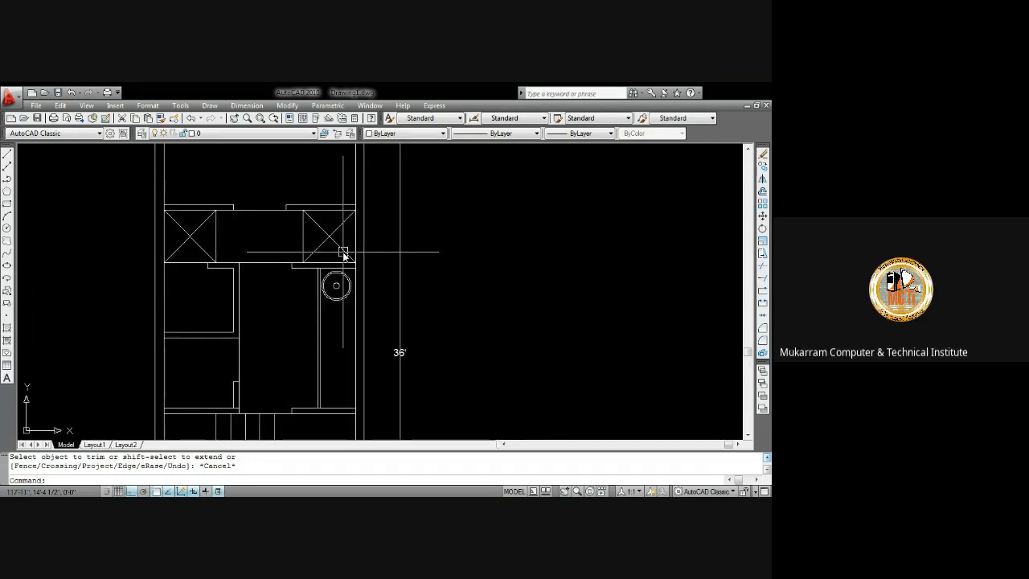
scroll(343, 254, "down", 3)
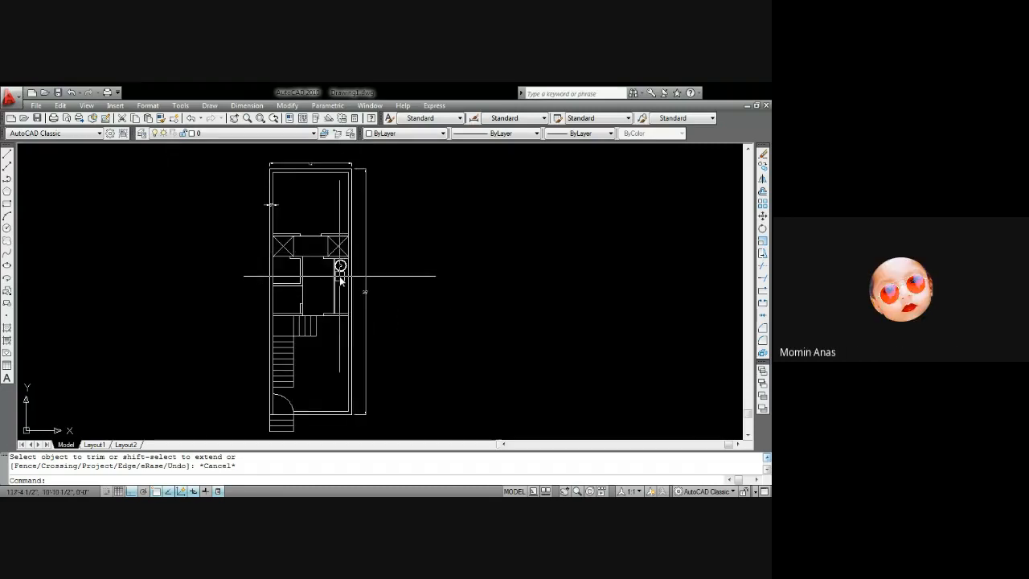
scroll(340, 276, "up", 3)
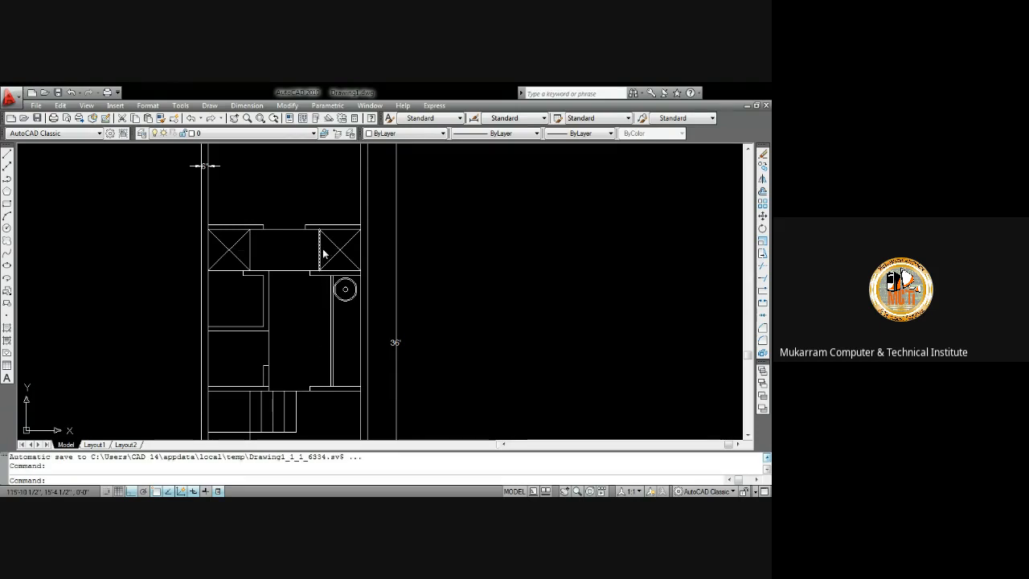
scroll(323, 250, "down", 6)
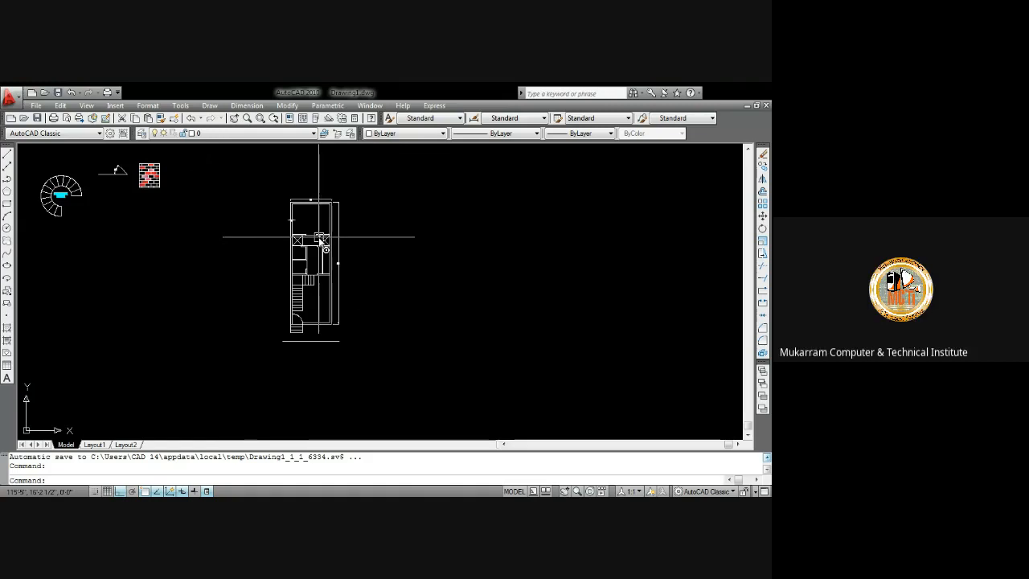
middle_click_drag(319, 237, 325, 203)
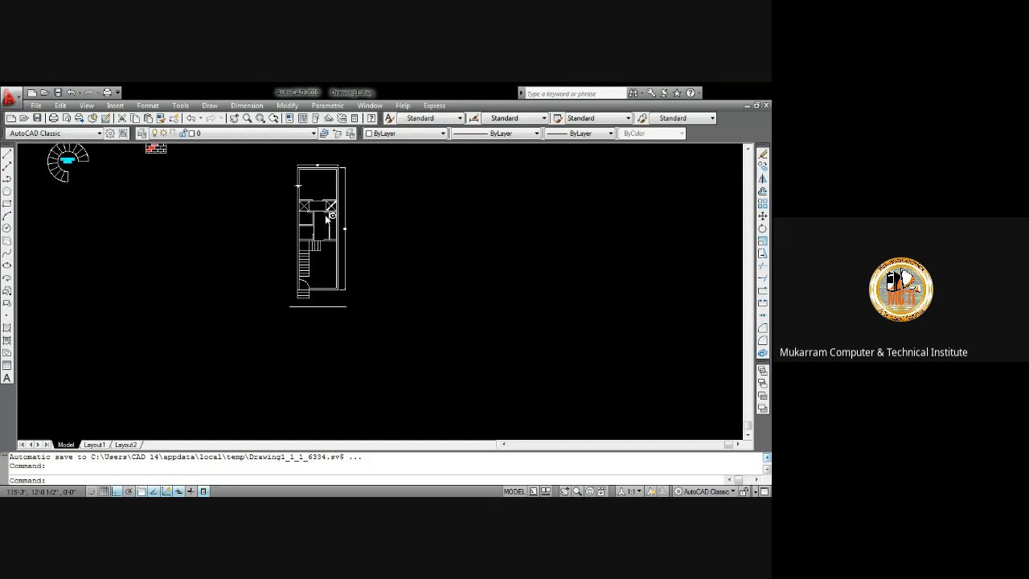
scroll(325, 215, "up", 4)
scroll(338, 262, "up", 2)
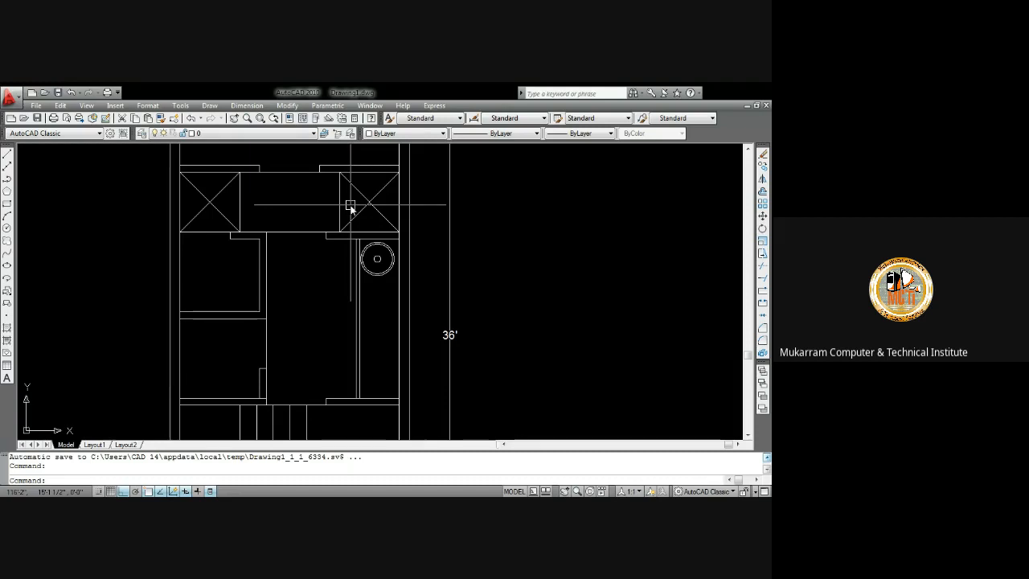
scroll(350, 208, "down", 2)
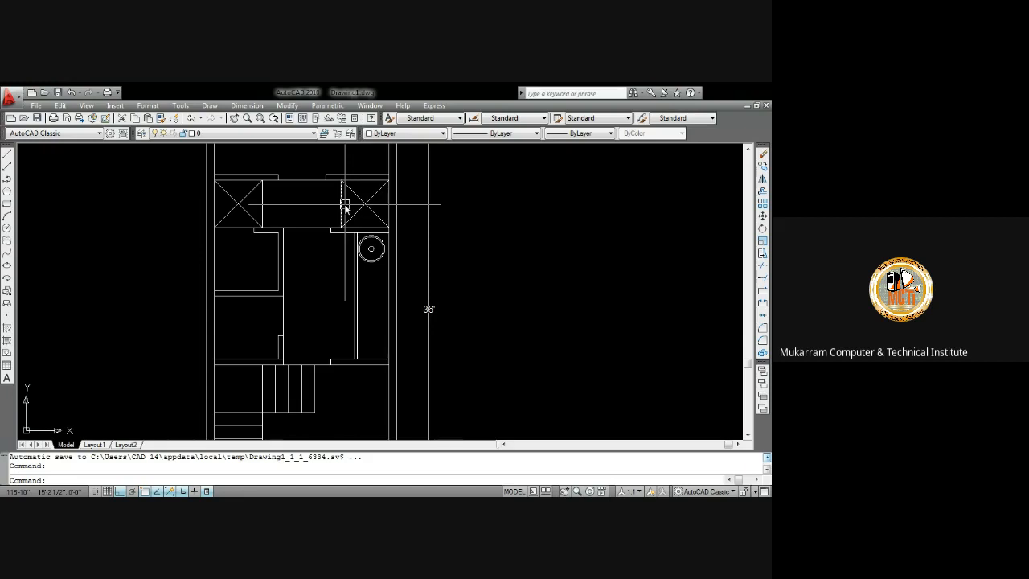
middle_click_drag(324, 210, 341, 205)
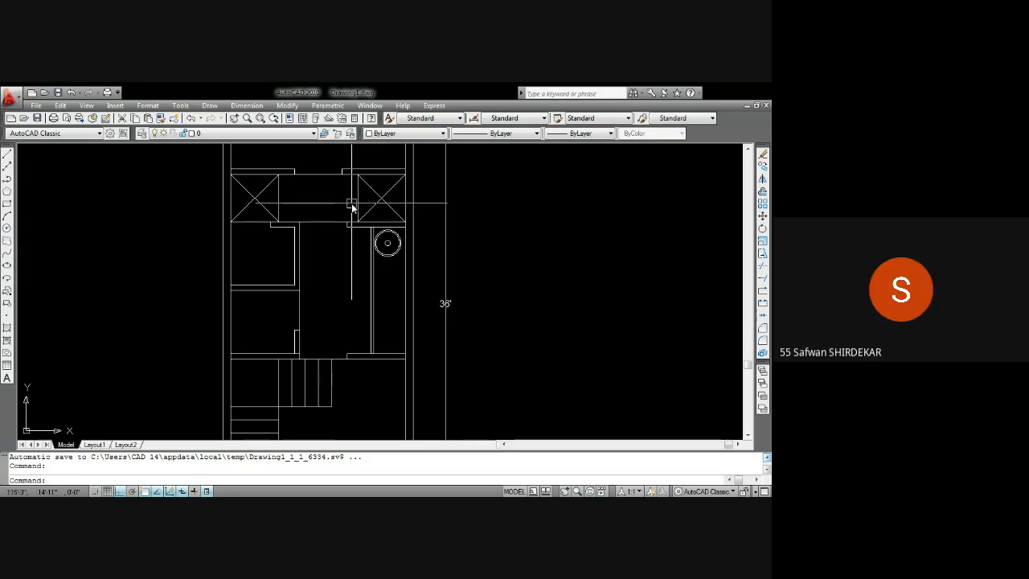
middle_click_drag(386, 196, 387, 175)
scroll(376, 200, "down", 2)
mouse_move(370, 214)
middle_mouse_down()
mouse_move(367, 255)
mouse_move(356, 196)
middle_mouse_up()
scroll(346, 221, "down", 4)
scroll(345, 193, "up", 6)
scroll(344, 191, "down", 4)
scroll(383, 257, "up", 3)
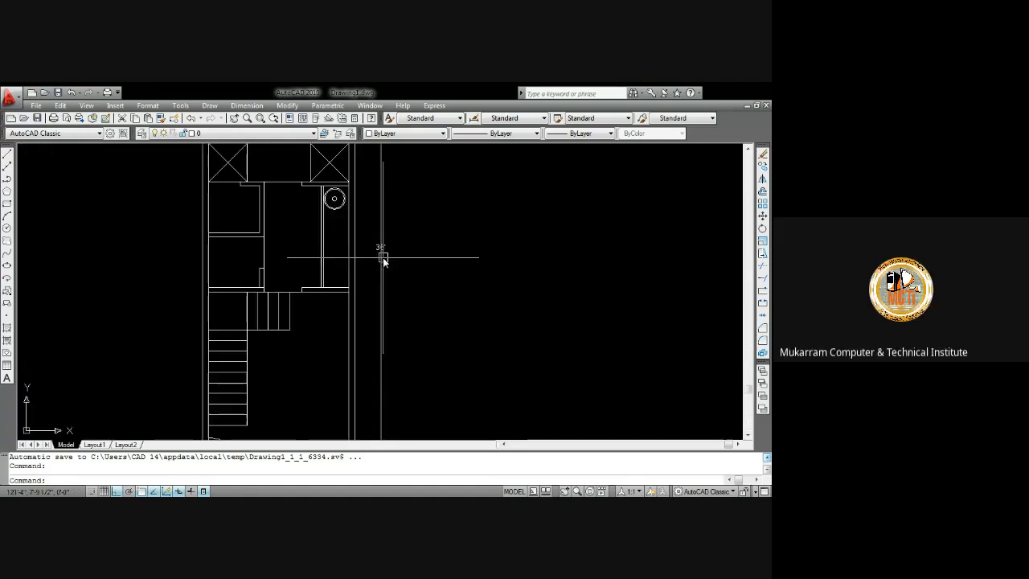
middle_click_drag(340, 244, 372, 291)
scroll(354, 220, "up", 3)
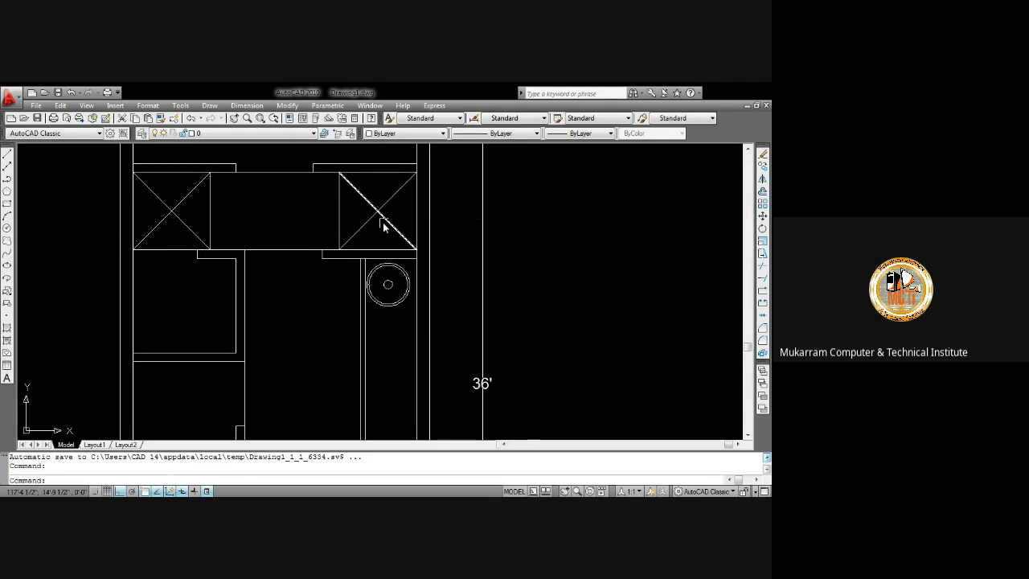
Examine the closets along the top wall of the floor plan
scroll(384, 223, "up", 3)
scroll(357, 211, "down", 4)
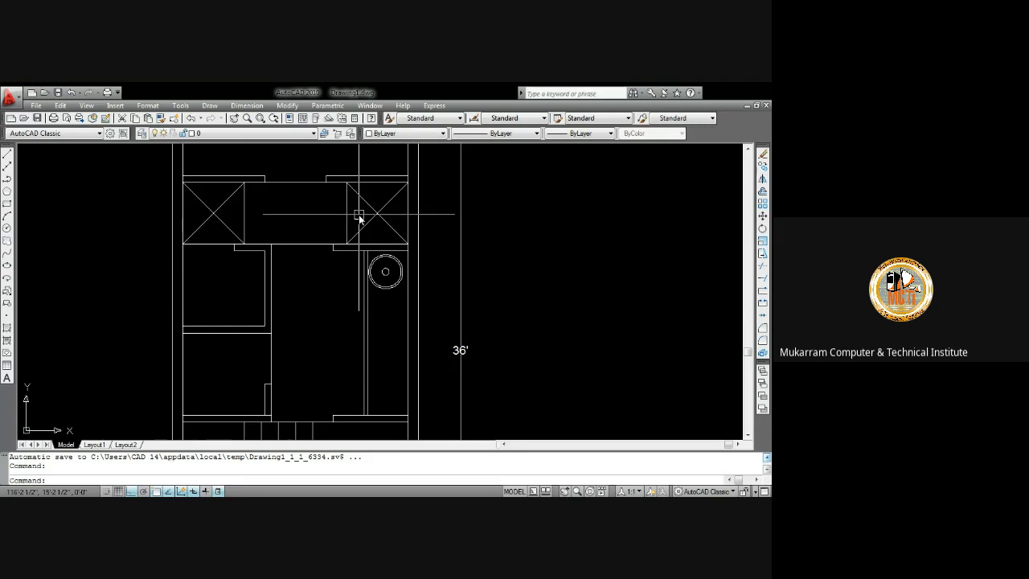
mouse_move(358, 243)
middle_mouse_down()
mouse_move(371, 215)
mouse_move(393, 271)
middle_mouse_up()
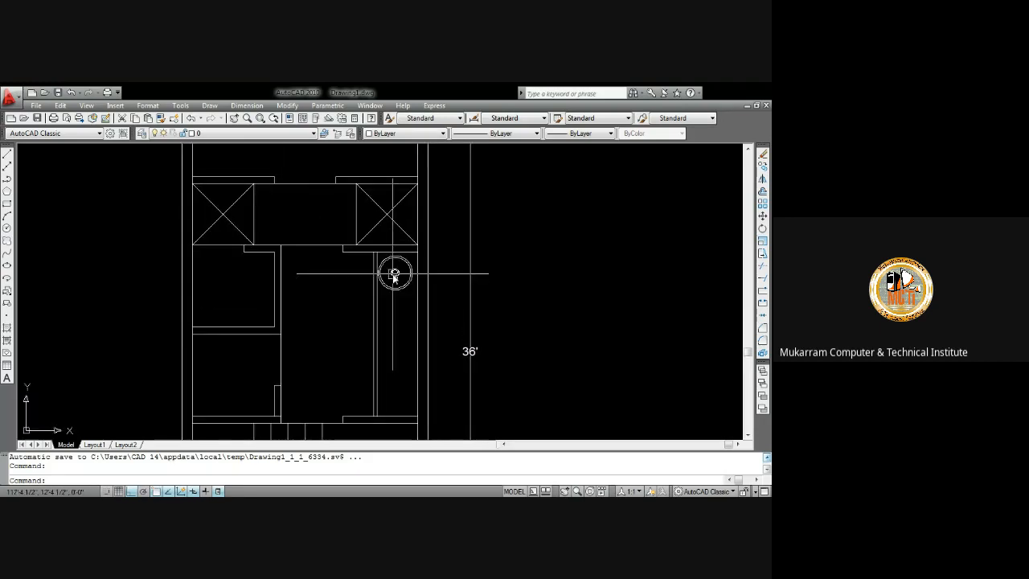
middle_click_drag(394, 214, 394, 232)
scroll(357, 219, "up", 3)
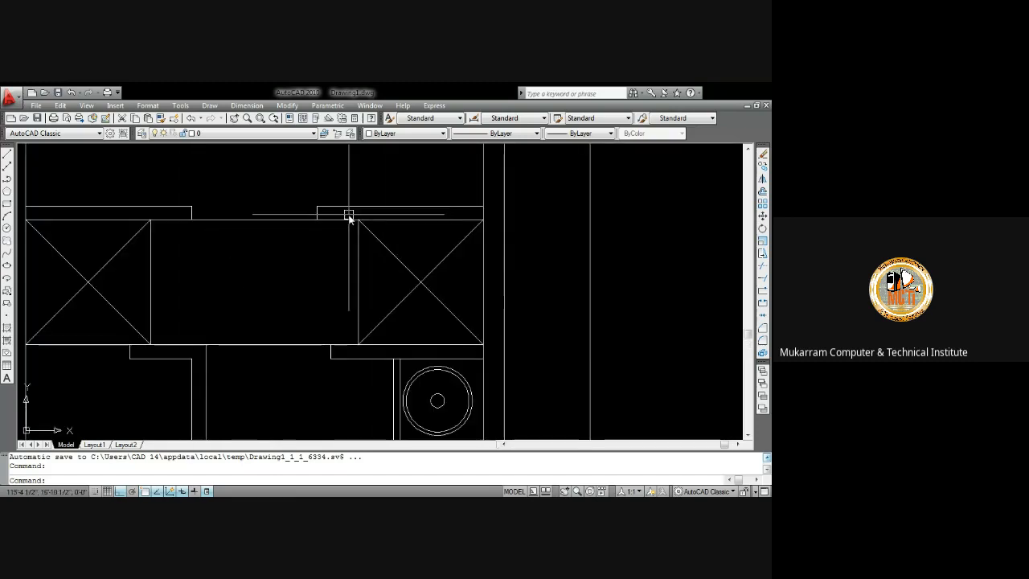
scroll(403, 232, "down", 5)
scroll(291, 202, "up", 4)
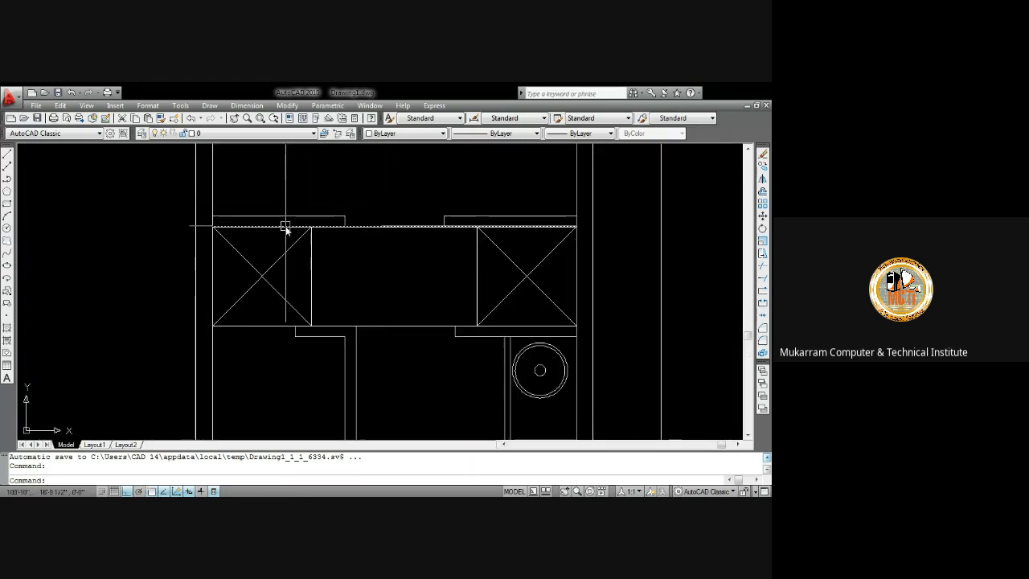
middle_click_drag(290, 315, 282, 276)
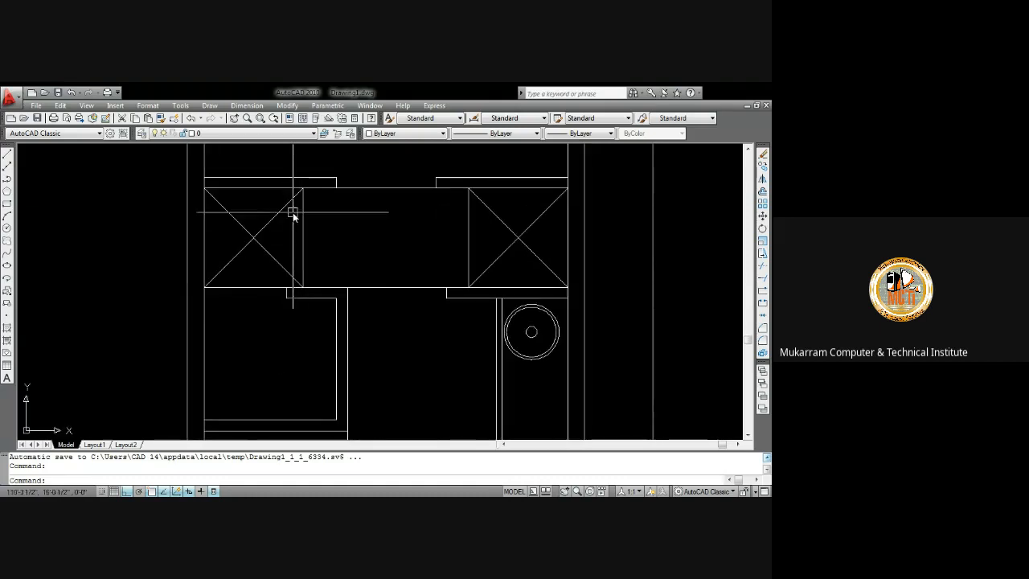
middle_click_drag(285, 186, 283, 228)
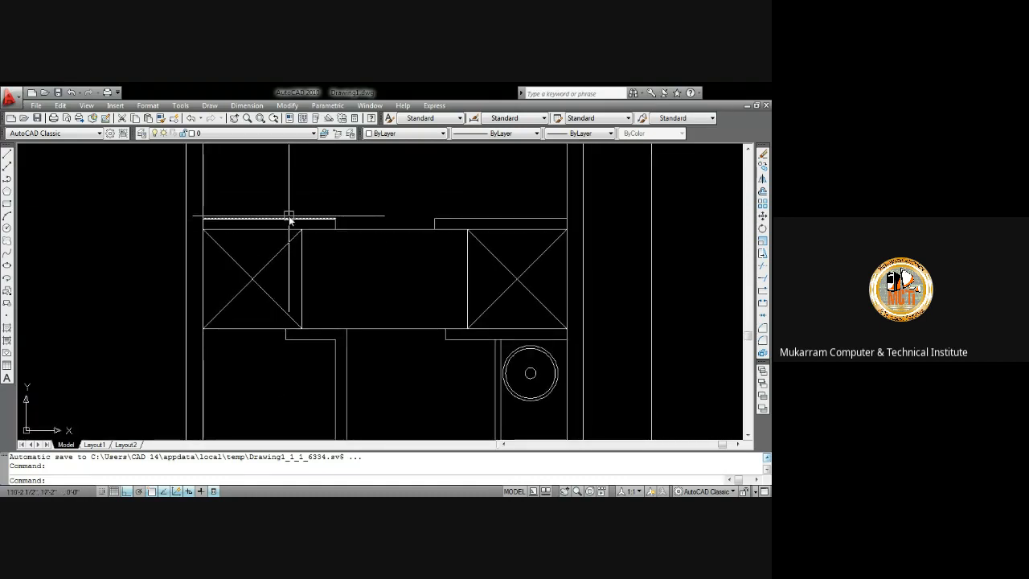
scroll(534, 220, "up", 2)
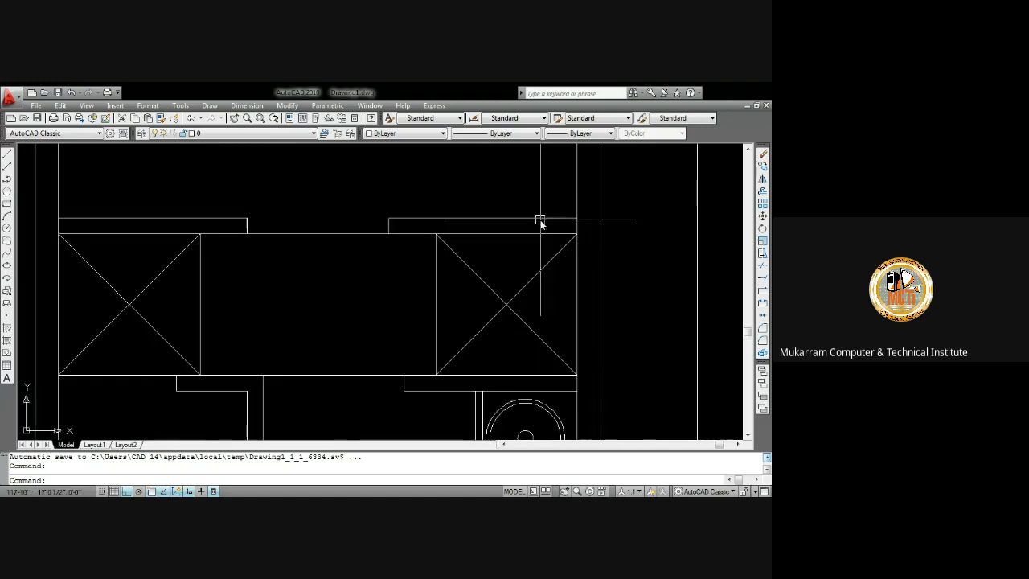
key("Return")
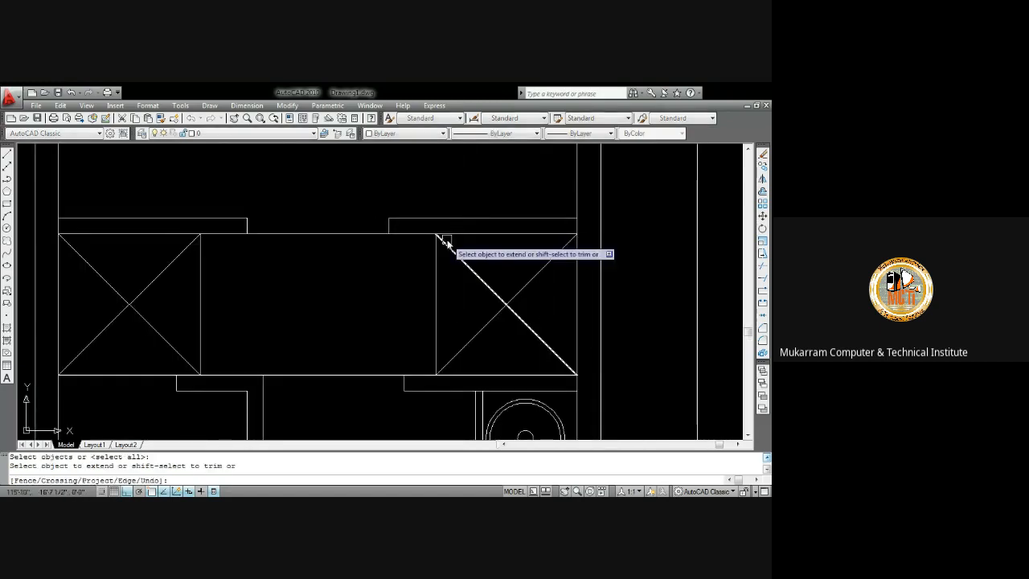
key("Return")
left_click(438, 244)
key("Escape")
type("l")
key("Return")
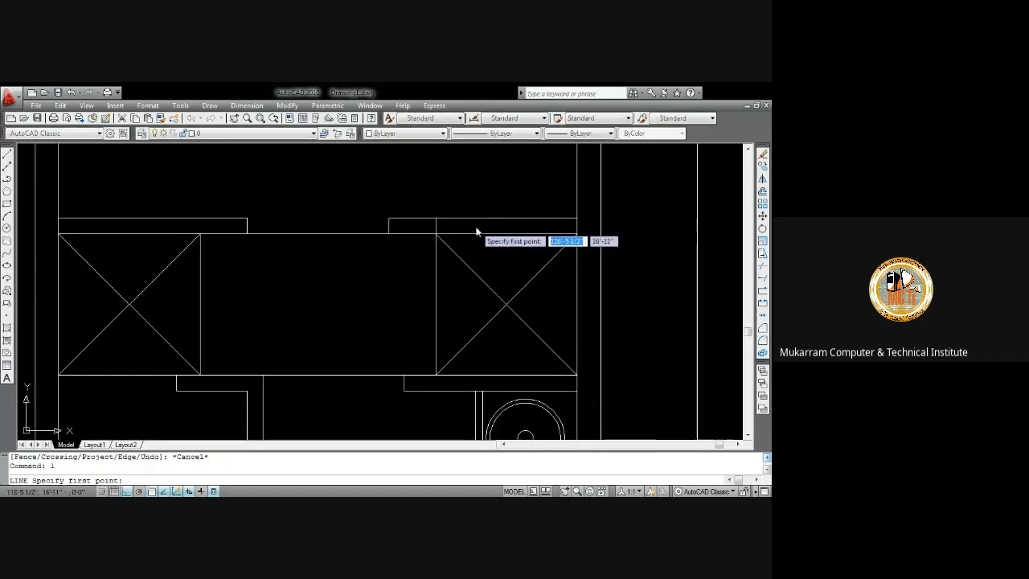
key("Escape")
key("Return")
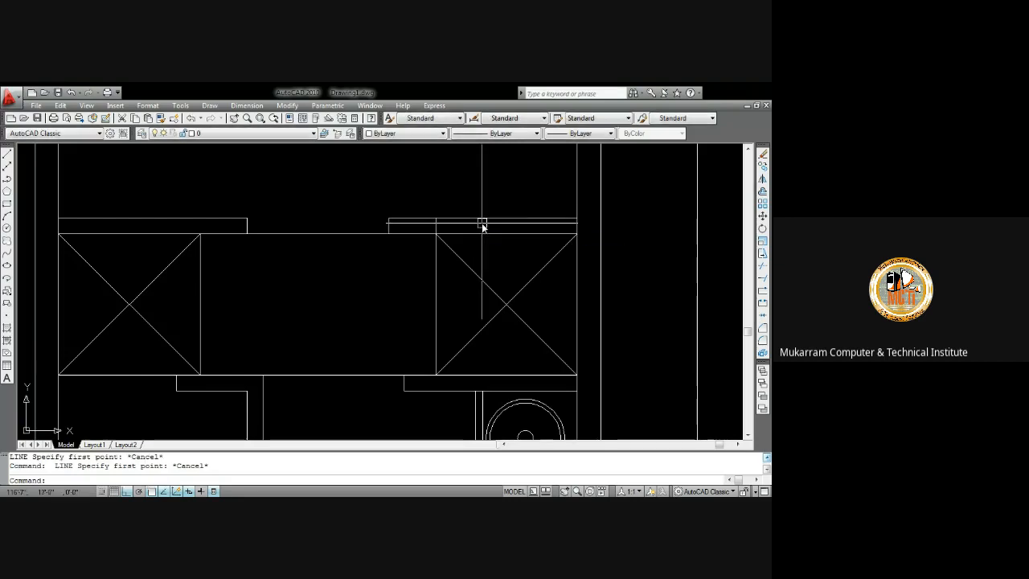
scroll(485, 227, "up", 2)
key("Escape")
Offset the right closet's upper line 2 inches downward
type("o")
key("Return")
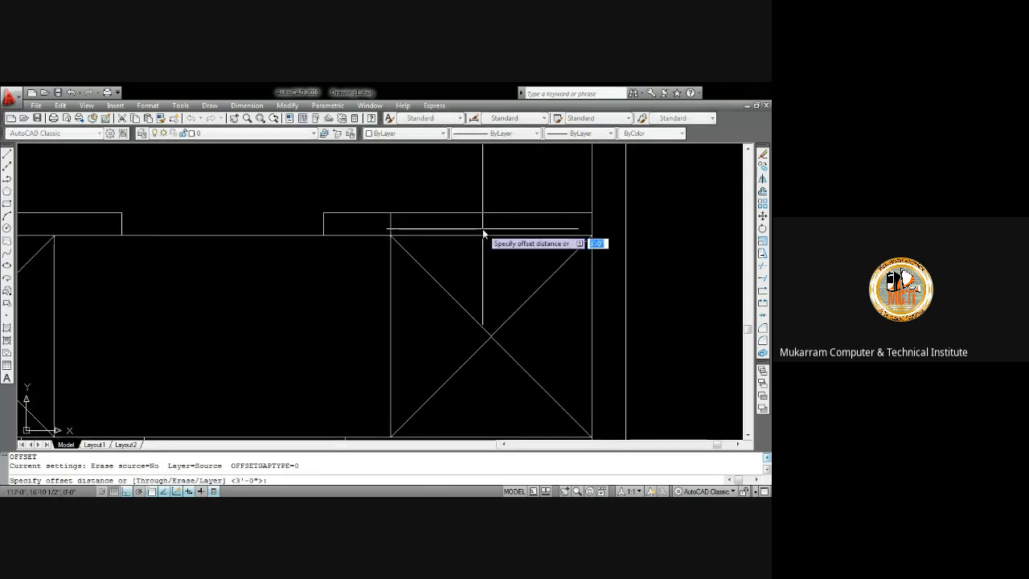
type("2")
key("Return")
left_click(481, 213)
left_click(474, 229)
key("Escape")
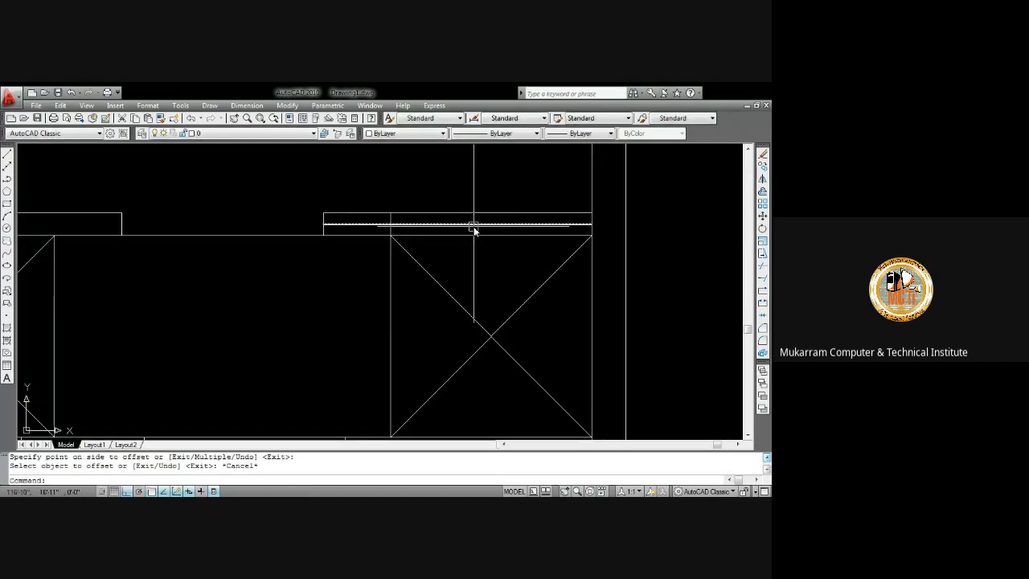
Trim the new offset line back to the right closet's edges
type("tr")
key("Return")
key("Return")
left_click(367, 225)
key("Escape")
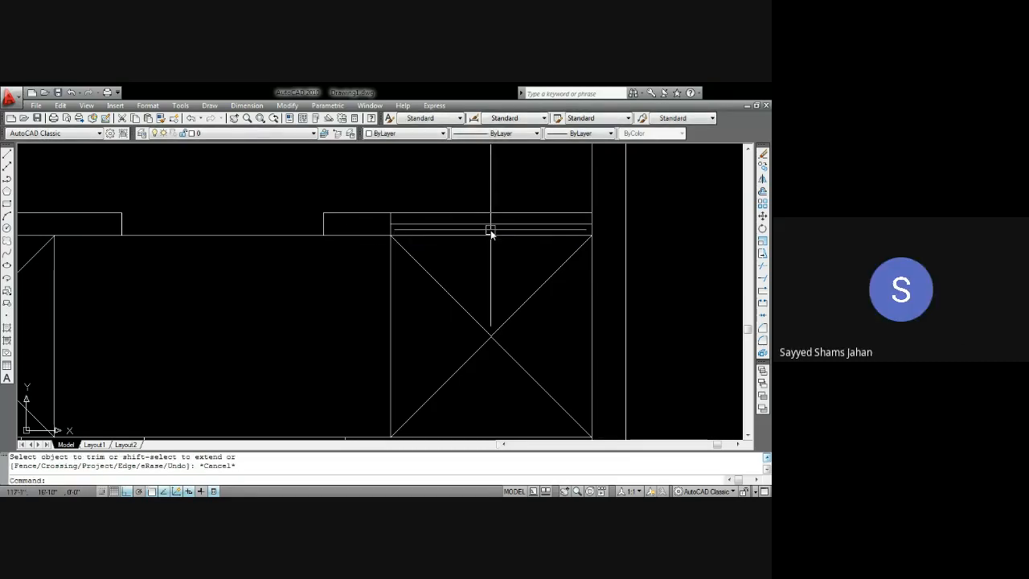
Examine the closets, fixtures and stair area across the floor plan
mouse_move(487, 223)
middle_mouse_down()
mouse_move(469, 238)
mouse_move(505, 190)
middle_mouse_up()
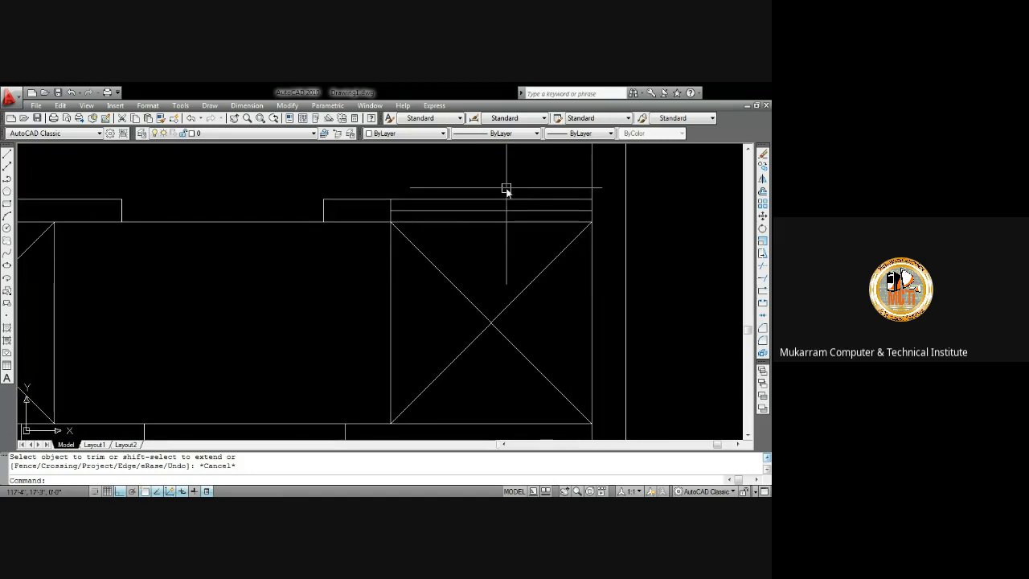
scroll(506, 201, "down", 4)
scroll(498, 204, "up", 3)
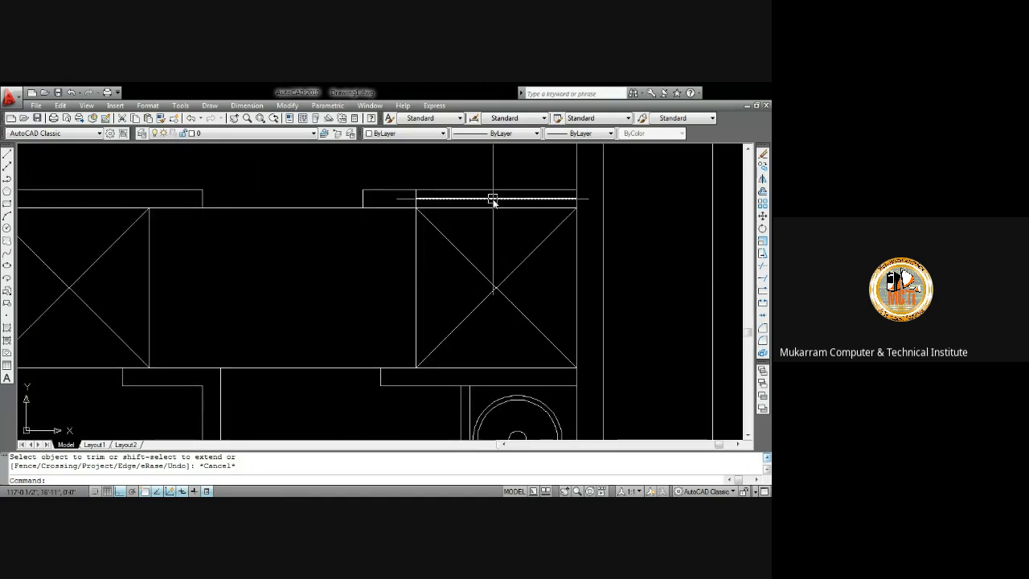
mouse_move(493, 201)
middle_mouse_down()
mouse_move(461, 234)
mouse_move(487, 205)
middle_mouse_up()
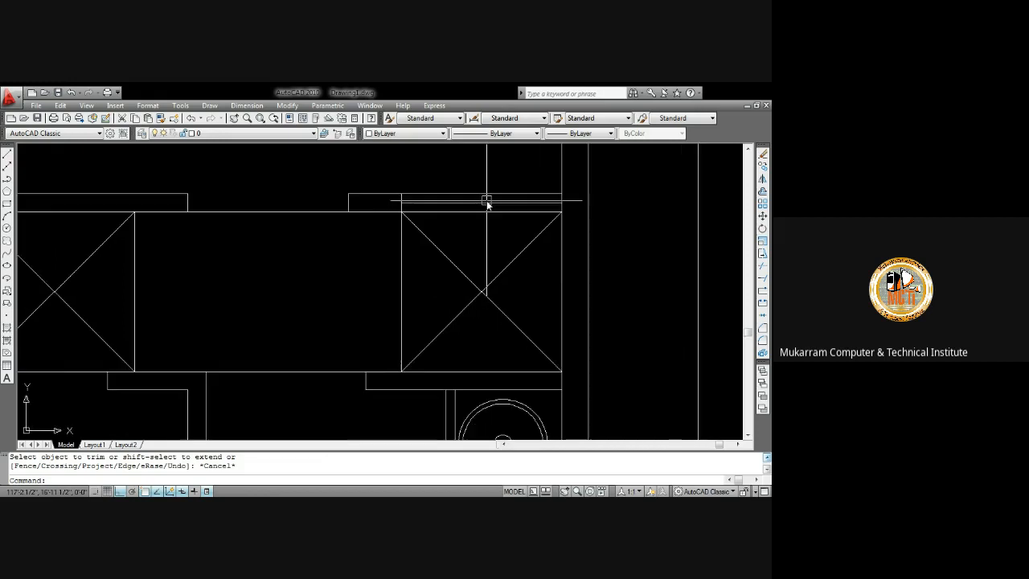
middle_click_drag(423, 202, 420, 223)
scroll(410, 221, "down", 4)
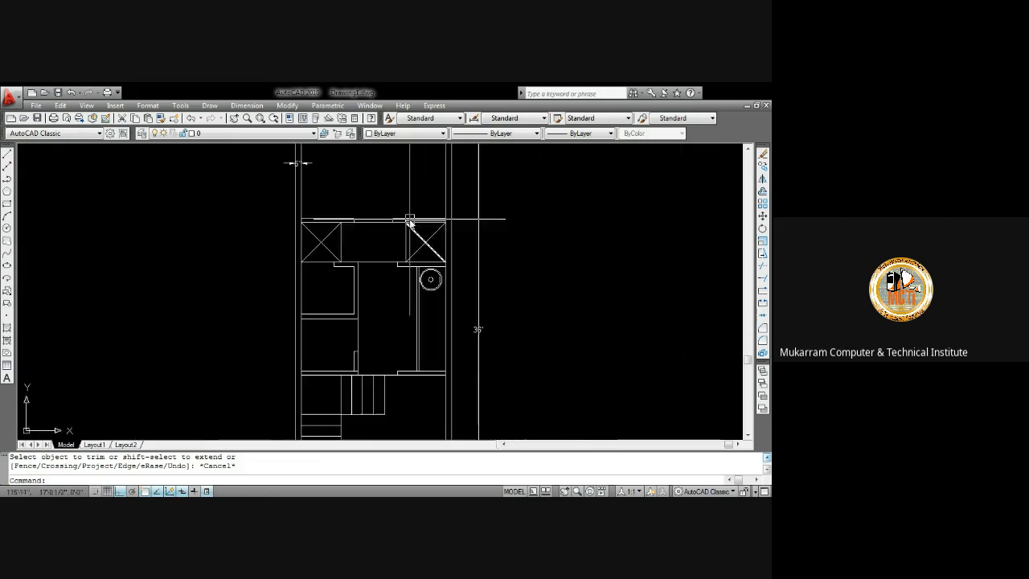
scroll(412, 227, "up", 3)
mouse_move(414, 231)
middle_mouse_down()
mouse_move(445, 234)
mouse_move(400, 255)
middle_mouse_up()
scroll(398, 251, "up", 2)
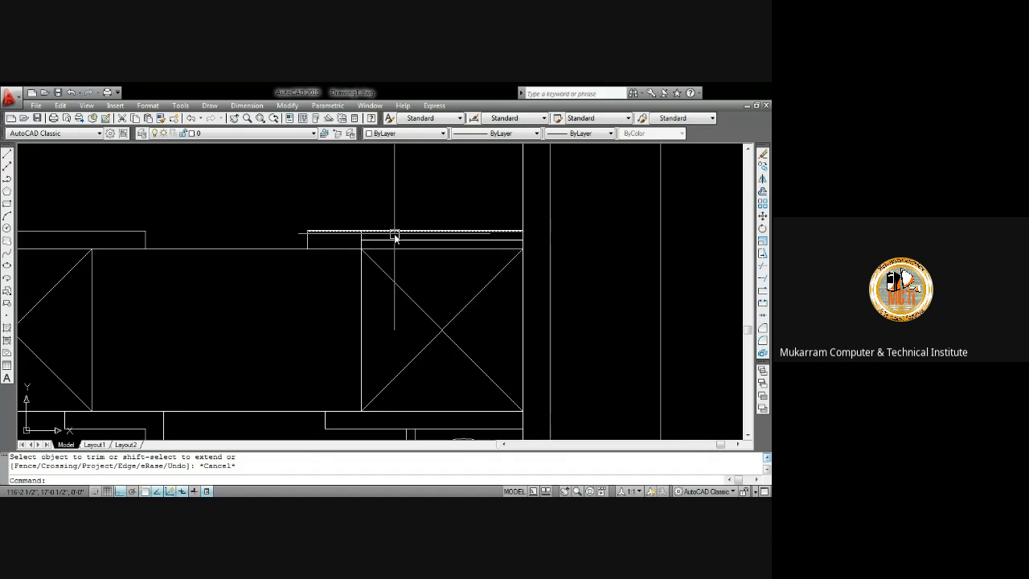
scroll(395, 235, "down", 2)
middle_click_drag(404, 260, 432, 218)
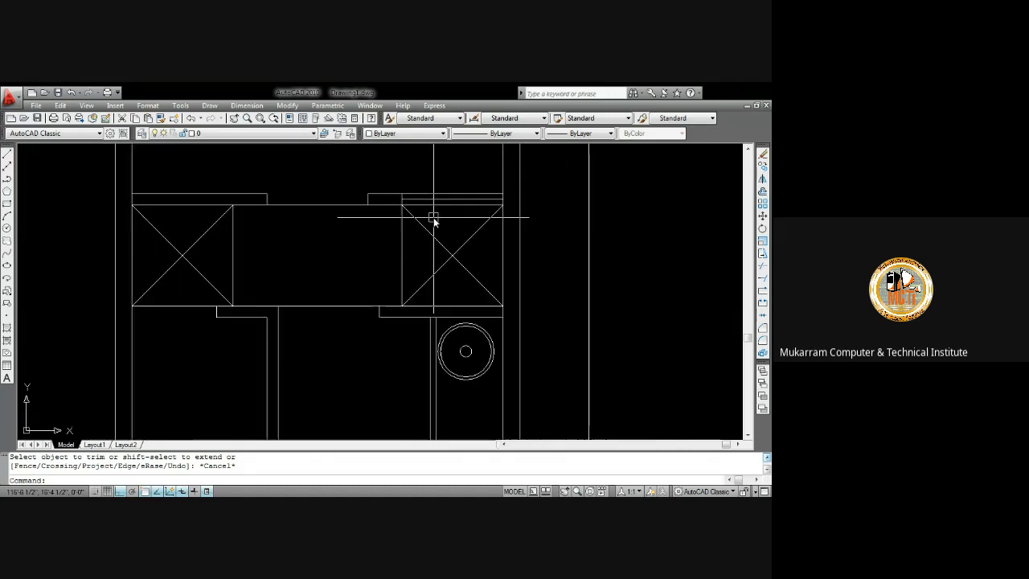
scroll(386, 225, "down", 5)
scroll(364, 217, "up", 2)
middle_click_drag(363, 213, 357, 250)
scroll(426, 256, "up", 3)
mouse_move(425, 225)
middle_mouse_down()
mouse_move(416, 223)
mouse_move(428, 178)
middle_mouse_up()
scroll(442, 174, "up", 2)
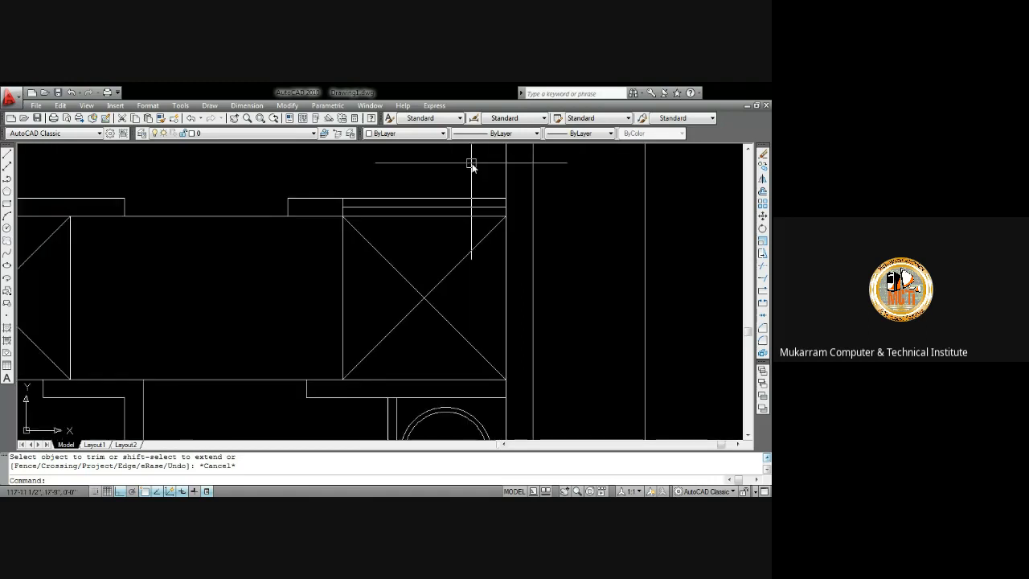
scroll(430, 219, "down", 9)
middle_click_drag(425, 234, 407, 188)
scroll(410, 264, "up", 3)
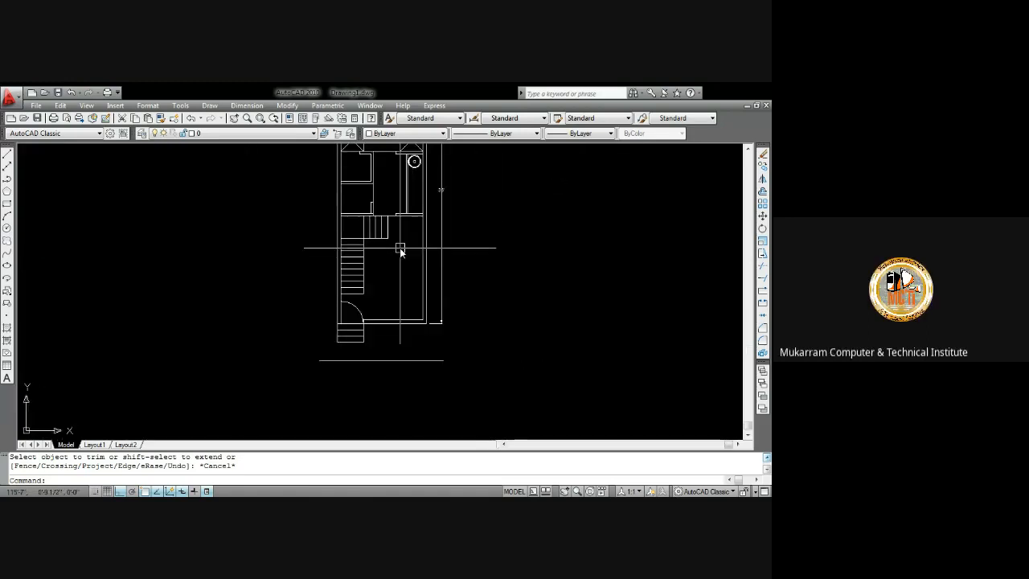
mouse_move(399, 248)
middle_mouse_down()
mouse_move(430, 274)
mouse_move(427, 352)
middle_mouse_up()
scroll(388, 372, "up", 3)
mouse_move(471, 300)
middle_mouse_down()
mouse_move(466, 271)
mouse_move(413, 344)
middle_mouse_up()
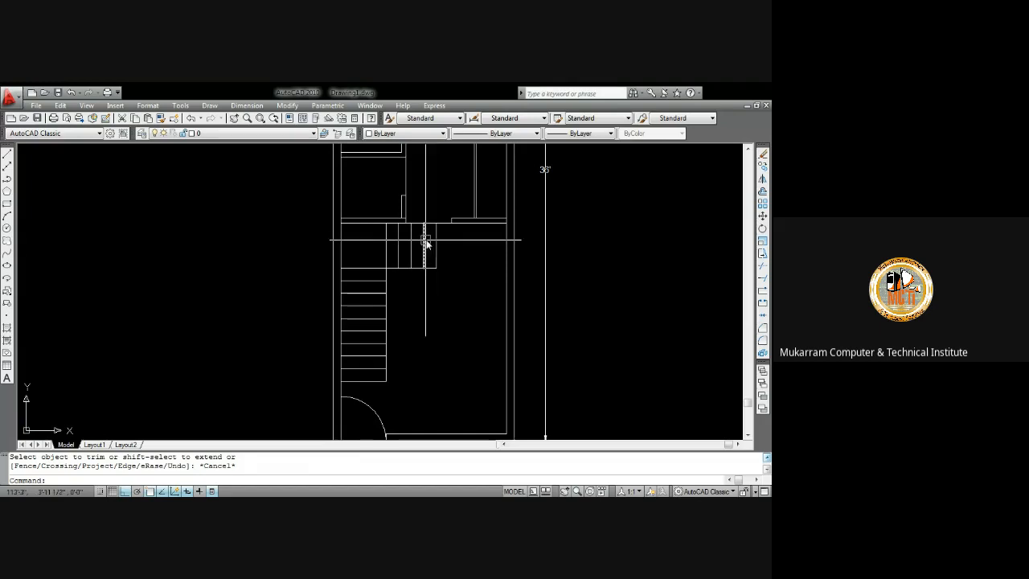
middle_click_drag(430, 205, 428, 291)
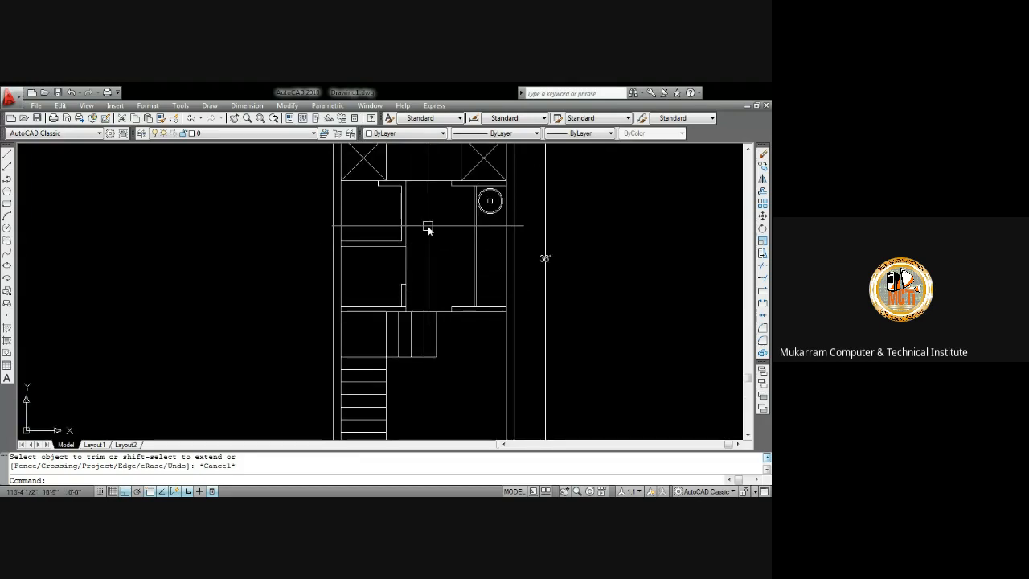
Start measuring a distance across the upper room from its left wall
type("i")
key("Return")
scroll(448, 248, "up", 3)
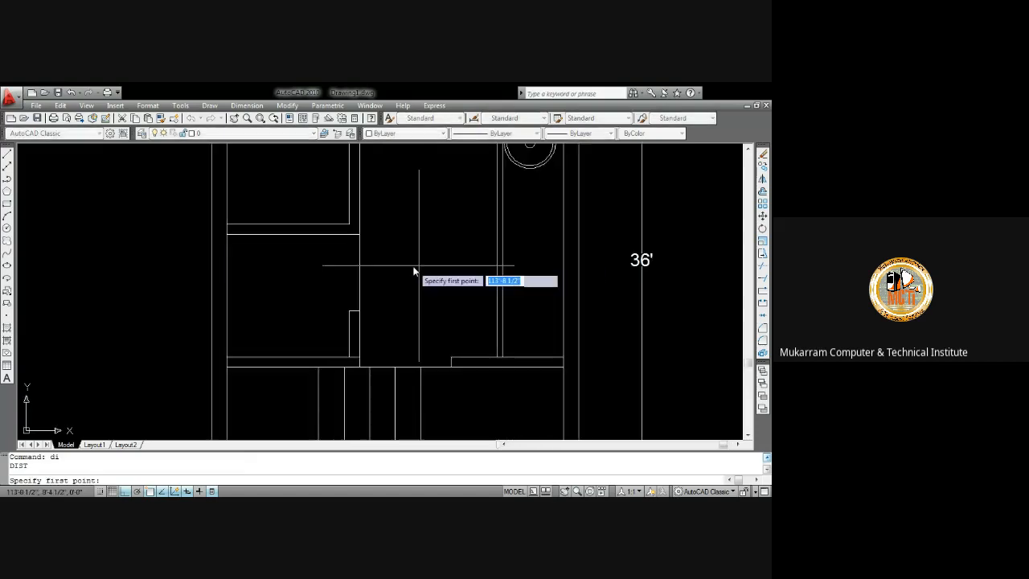
left_click(360, 256)
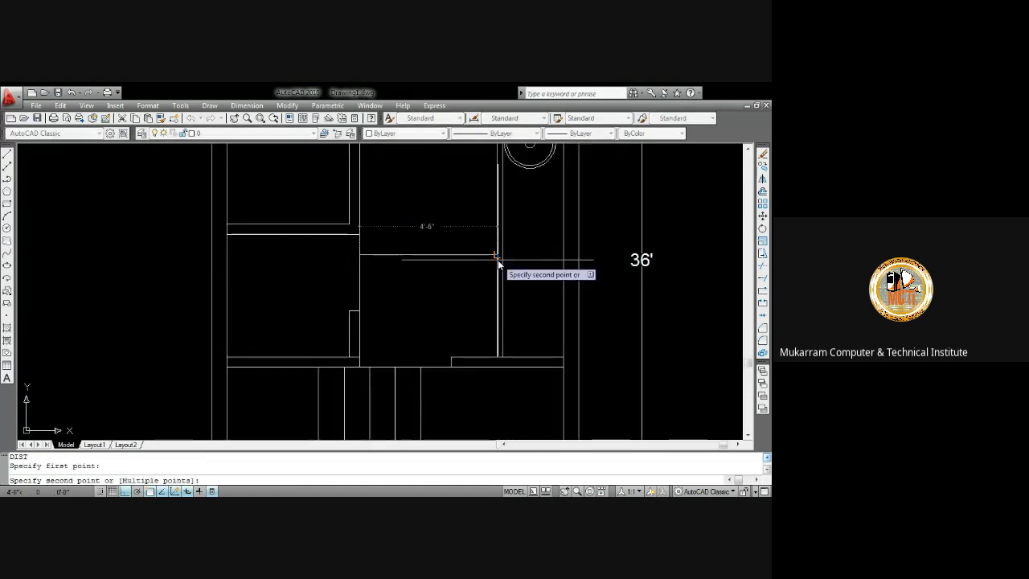
key("Escape")
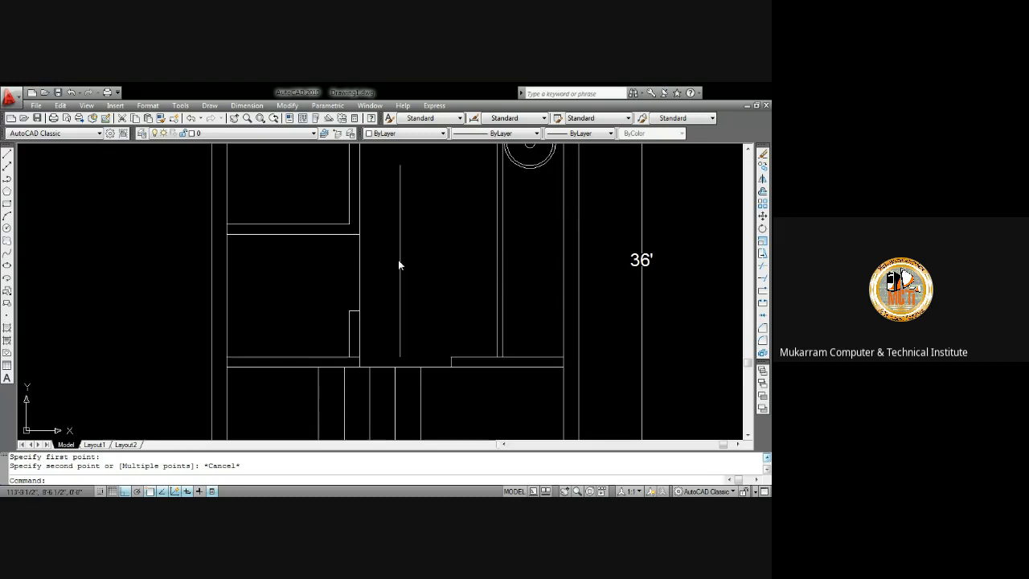
Examine the floor plan from the closets down to the entry steps
scroll(394, 255, "down", 3)
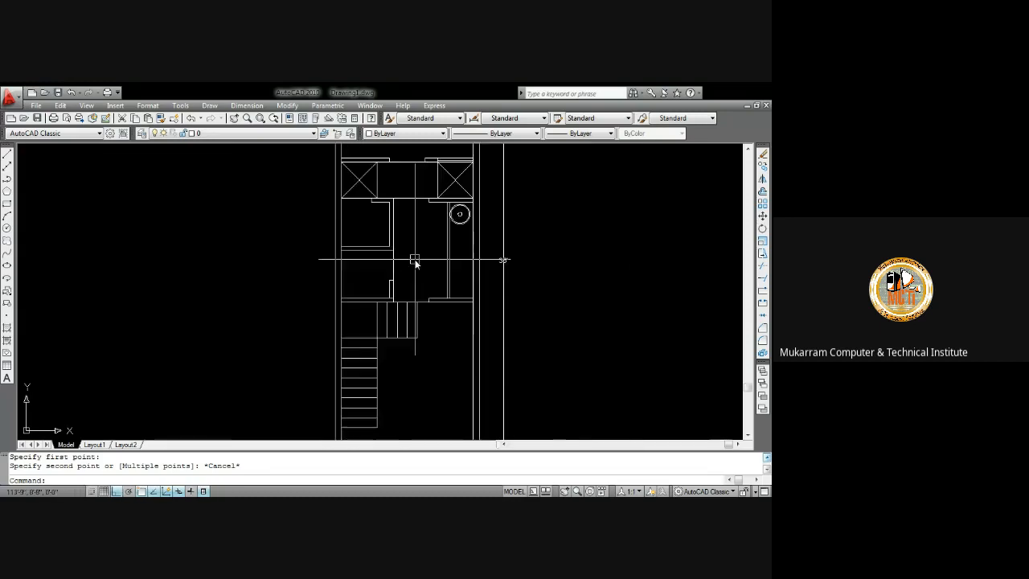
scroll(424, 257, "up", 3)
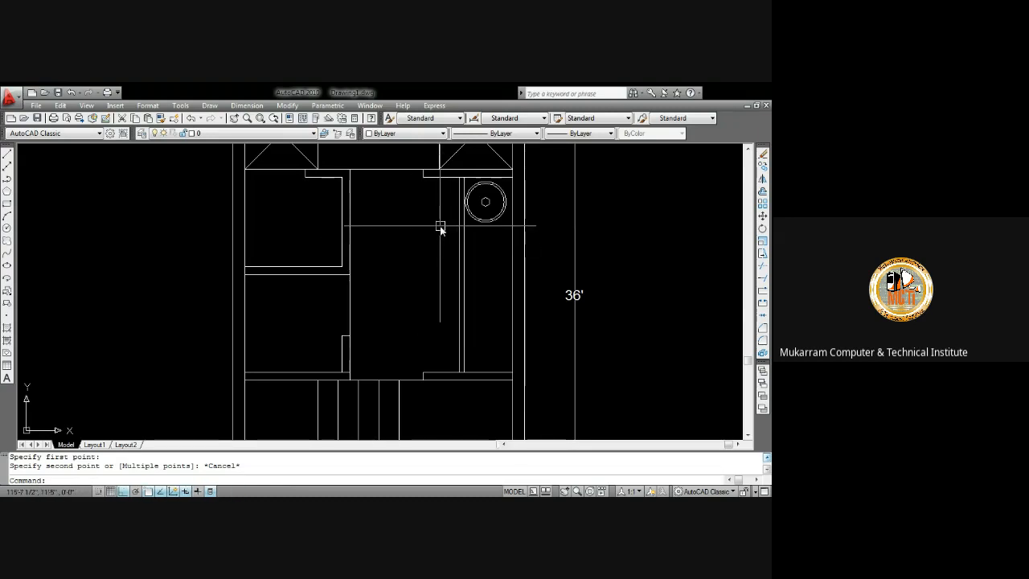
middle_click_drag(440, 227, 408, 226)
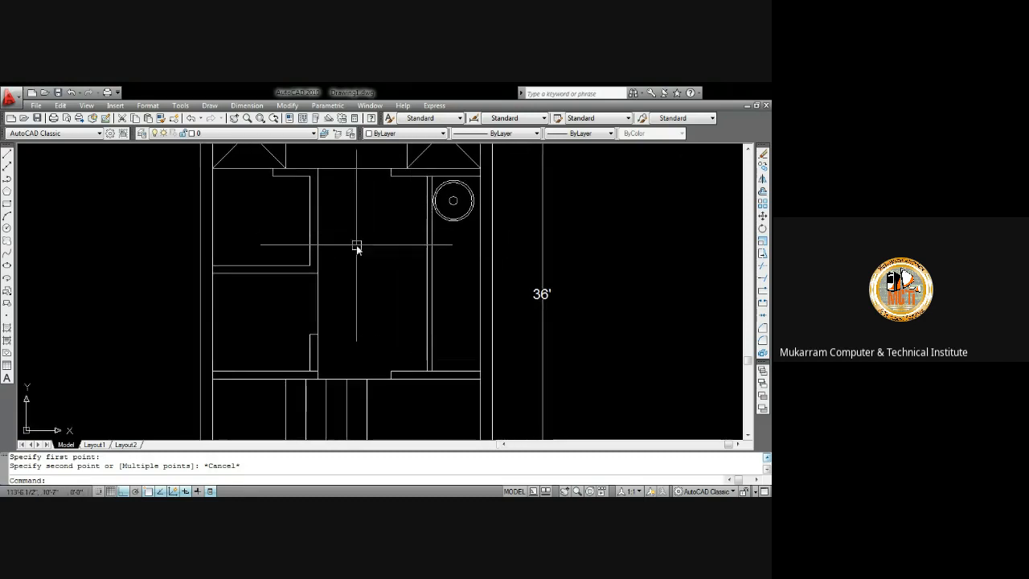
scroll(386, 158, "down", 5)
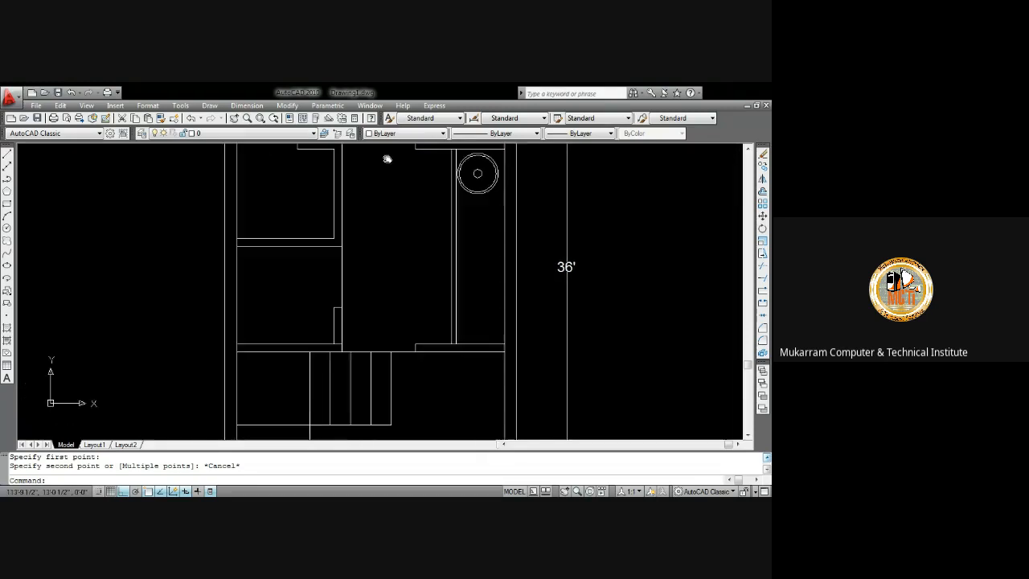
scroll(382, 218, "up", 3)
scroll(380, 234, "up", 2)
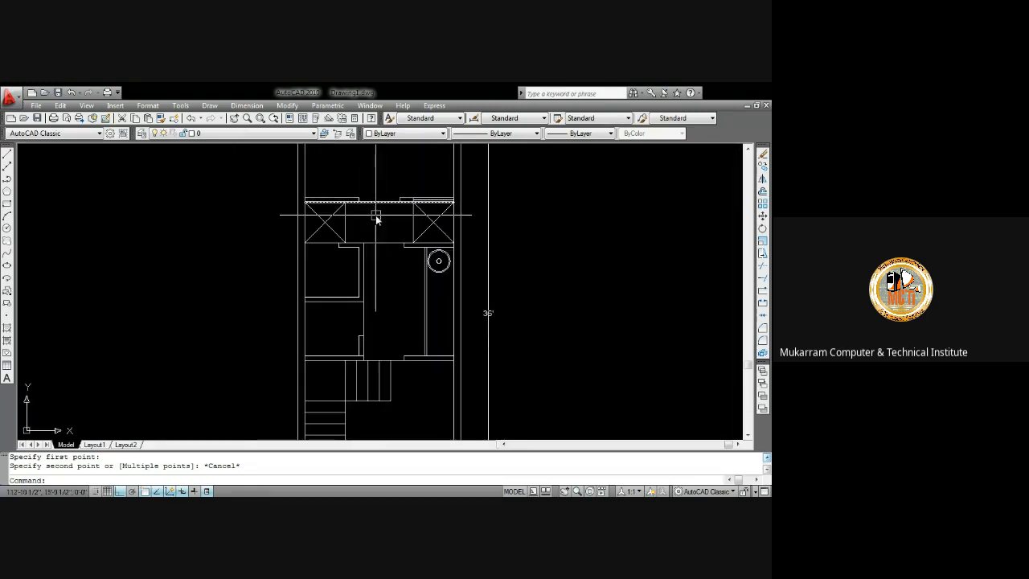
middle_click_drag(370, 222, 376, 303)
middle_click_drag(385, 225, 382, 166)
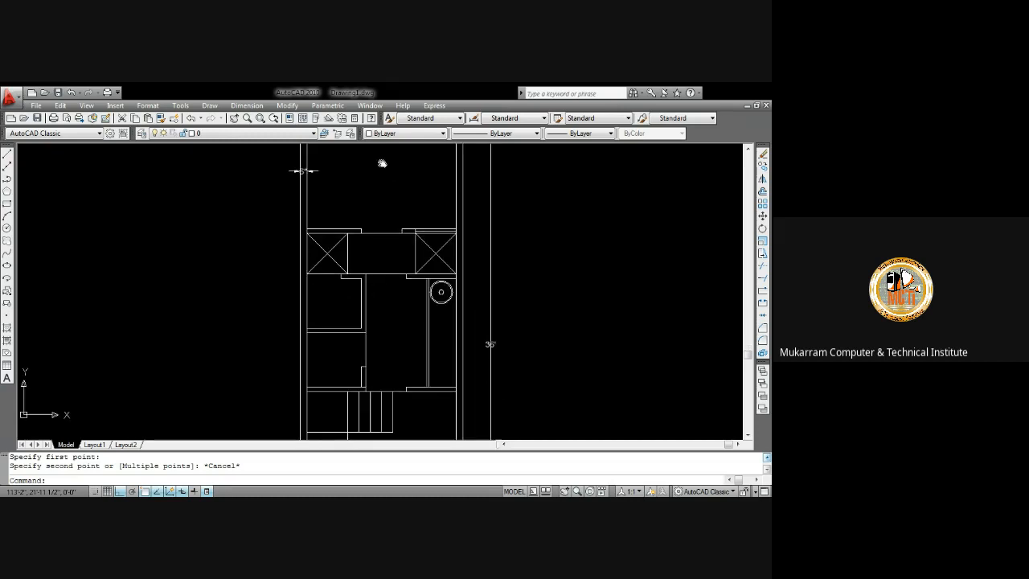
middle_click_drag(351, 275, 336, 171)
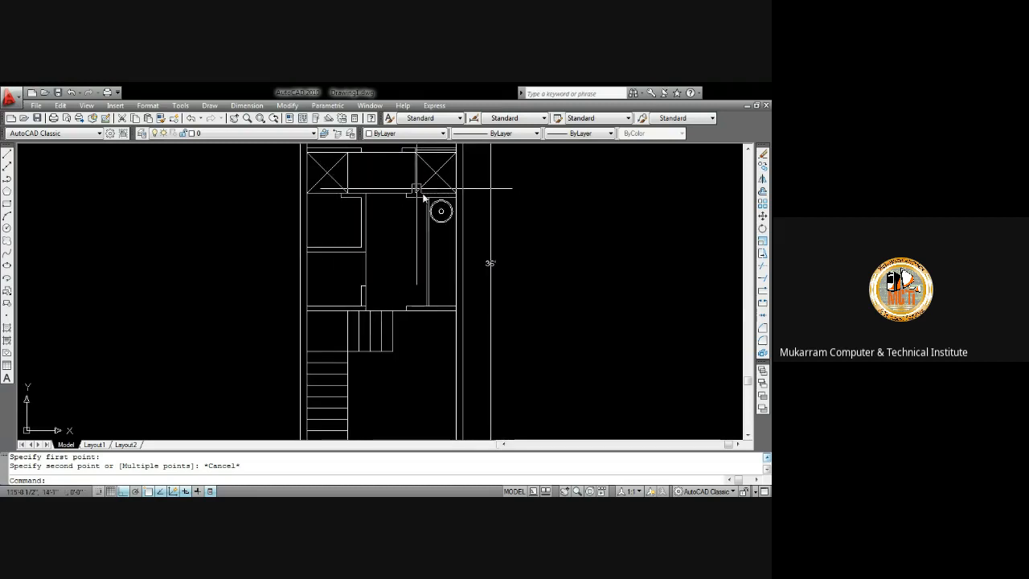
middle_click_drag(436, 232, 429, 193)
scroll(395, 269, "down", 3)
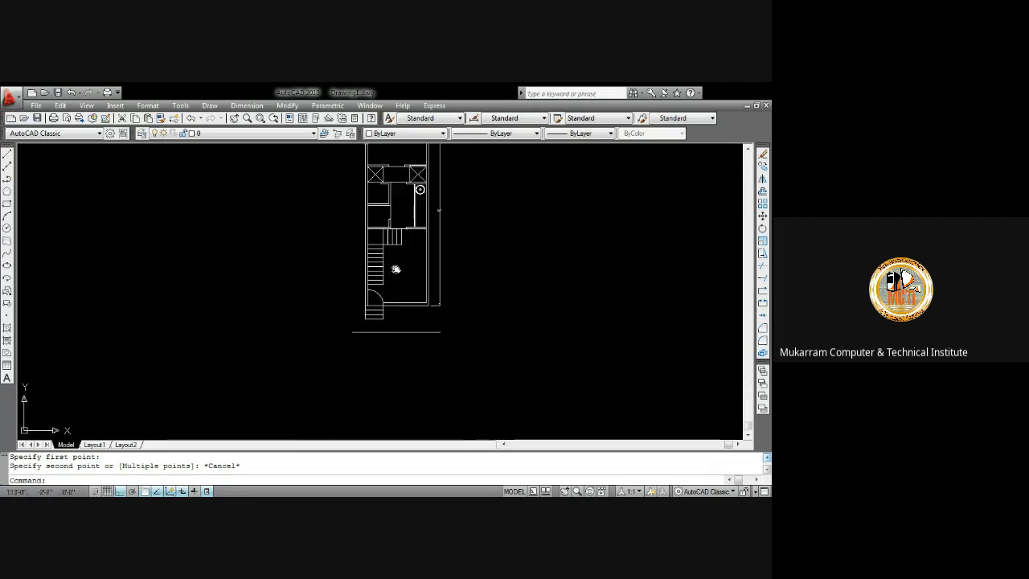
scroll(397, 252, "up", 7)
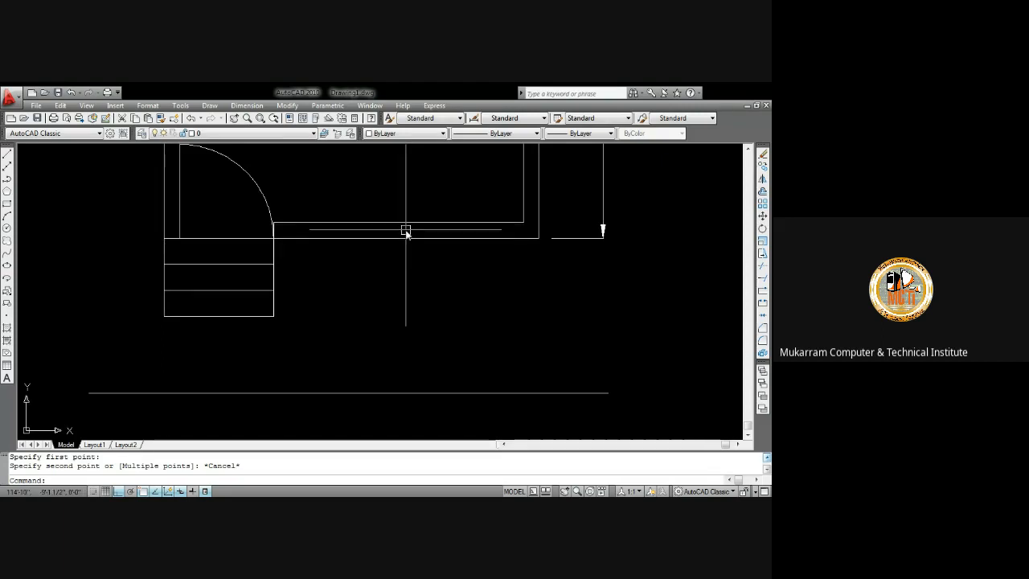
Draw a short vertical line about 3 1/2" long from the midpoint of the doorway's upper edge down to its lower edge
type("l")
key("Return")
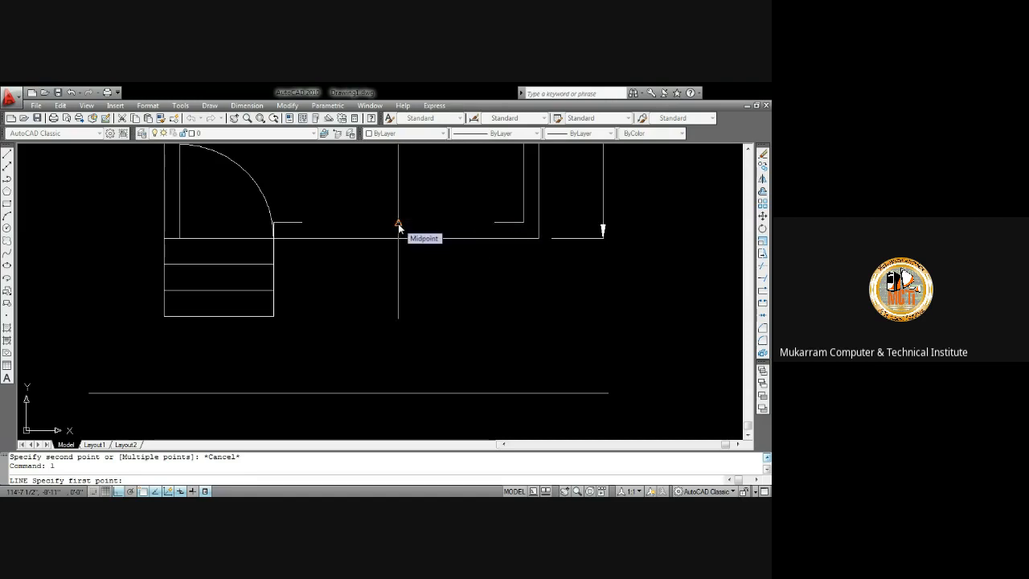
left_click(397, 226)
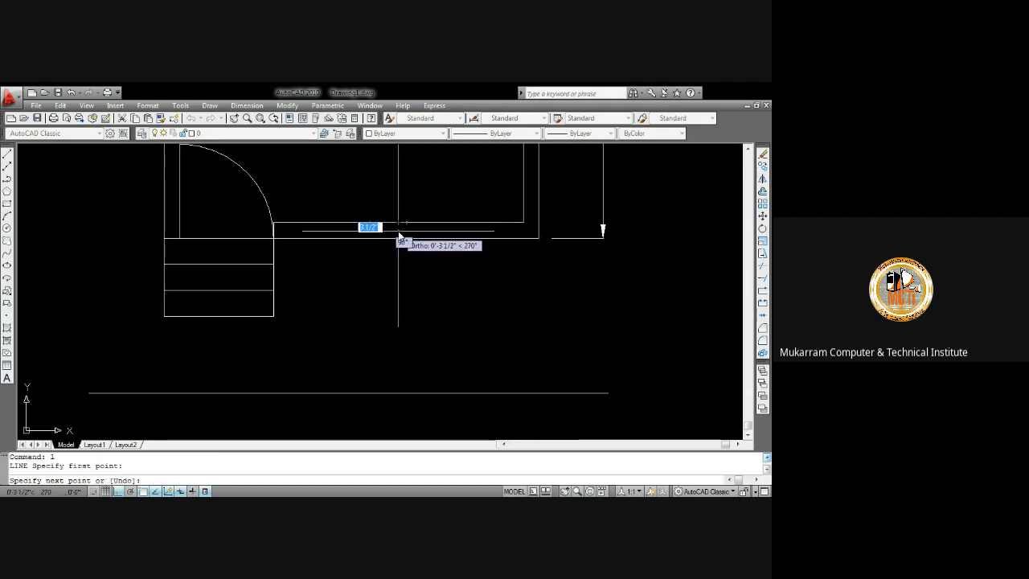
left_click(398, 238)
key("Return")
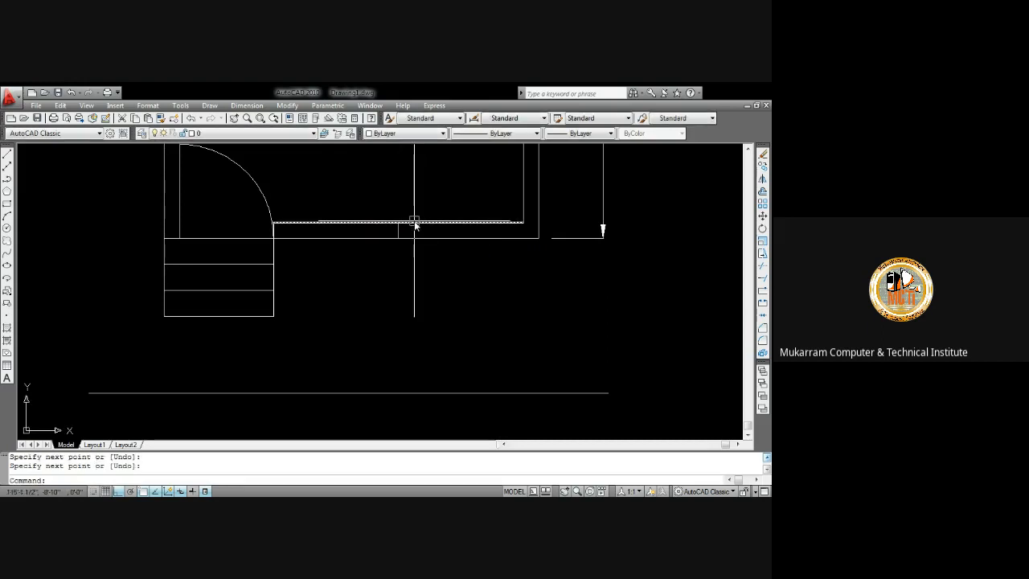
Offset the short vertical line 30 units to both sides to mark the door opening's edges
type("o")
key("Return")
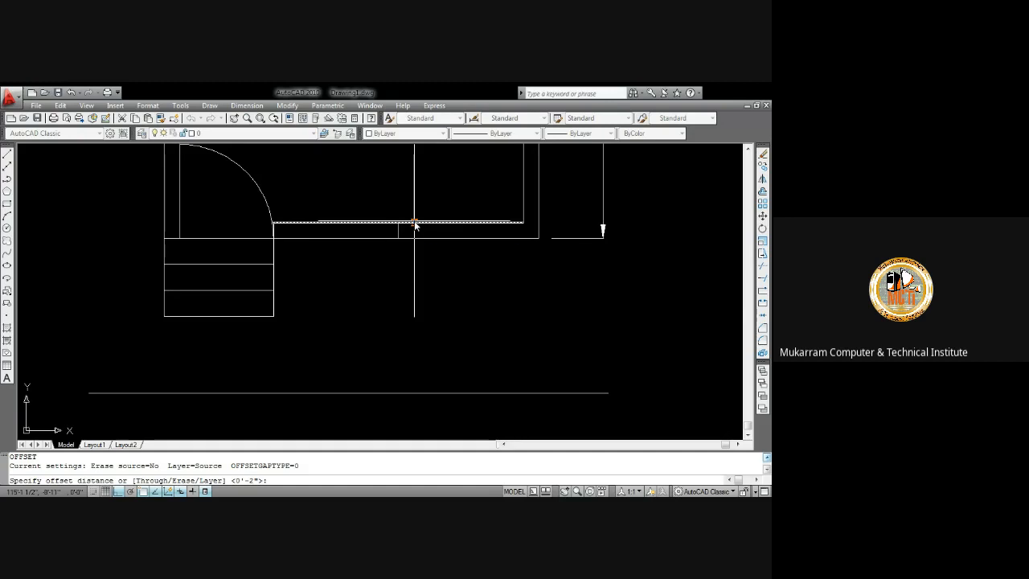
type("30")
key("Return")
scroll(405, 233, "up", 3)
left_click(394, 231)
left_click(430, 230)
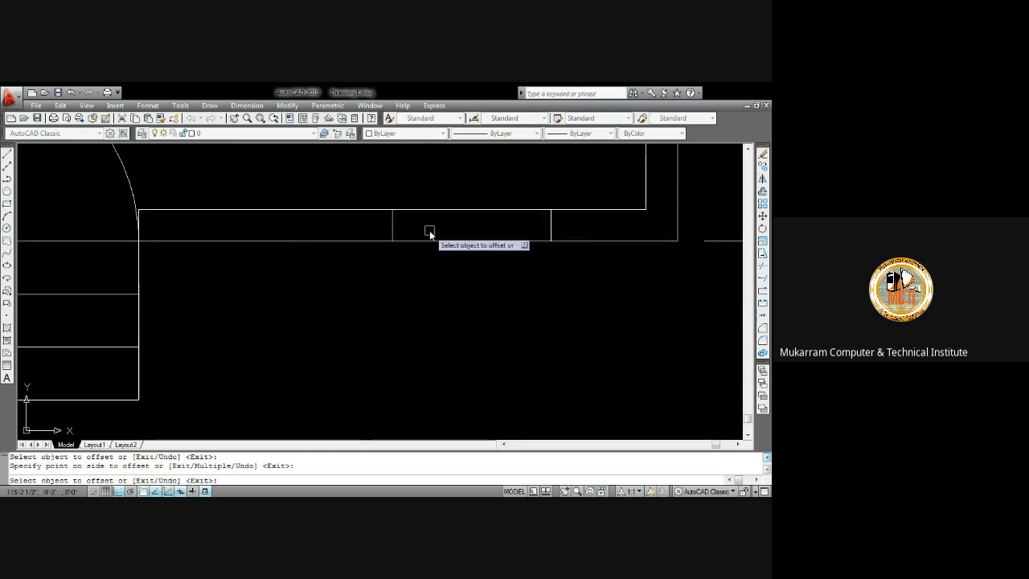
left_click(393, 231)
left_click(321, 230)
key("Return")
Draw a horizontal line across the doorway between the two offset vertical lines
type("l")
key("Return")
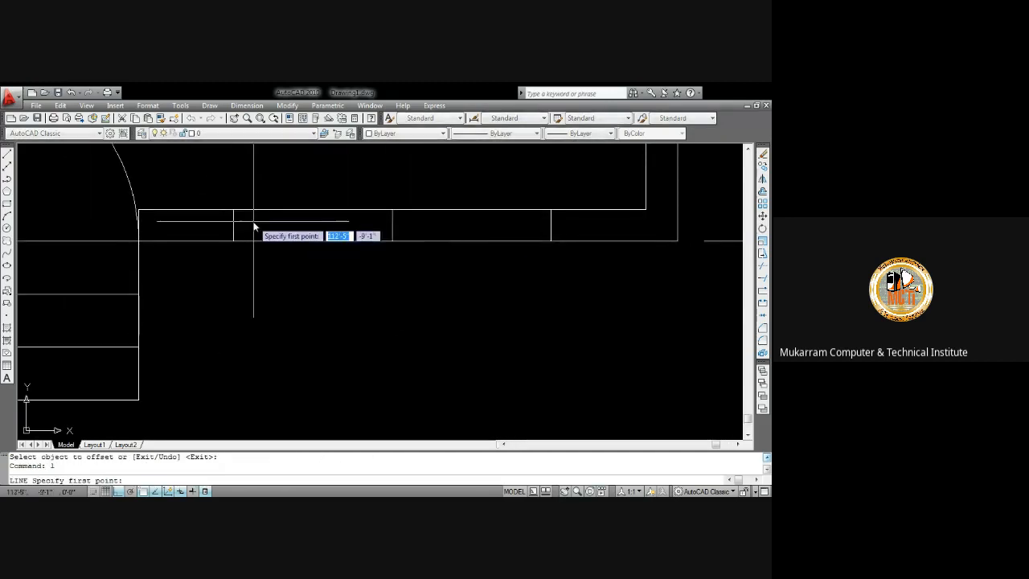
left_click(234, 228)
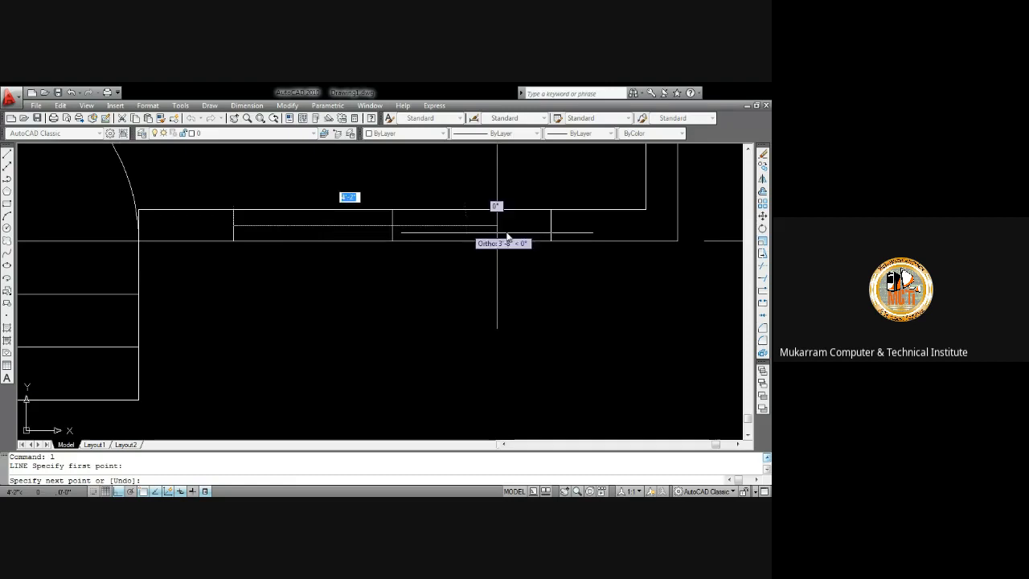
left_click(551, 226)
key("Escape")
Erase the middle short vertical line inside the doorway
left_click(380, 191)
left_click(412, 250)
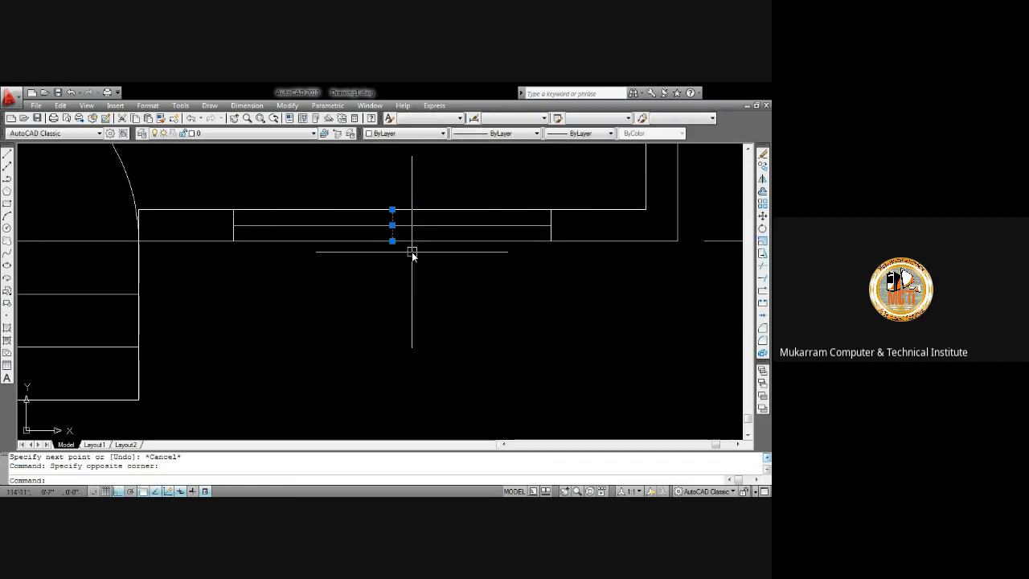
key("Delete")
Examine the floor plan from the entry doorway and stairs up to the closets and fixtures
scroll(416, 237, "down", 3)
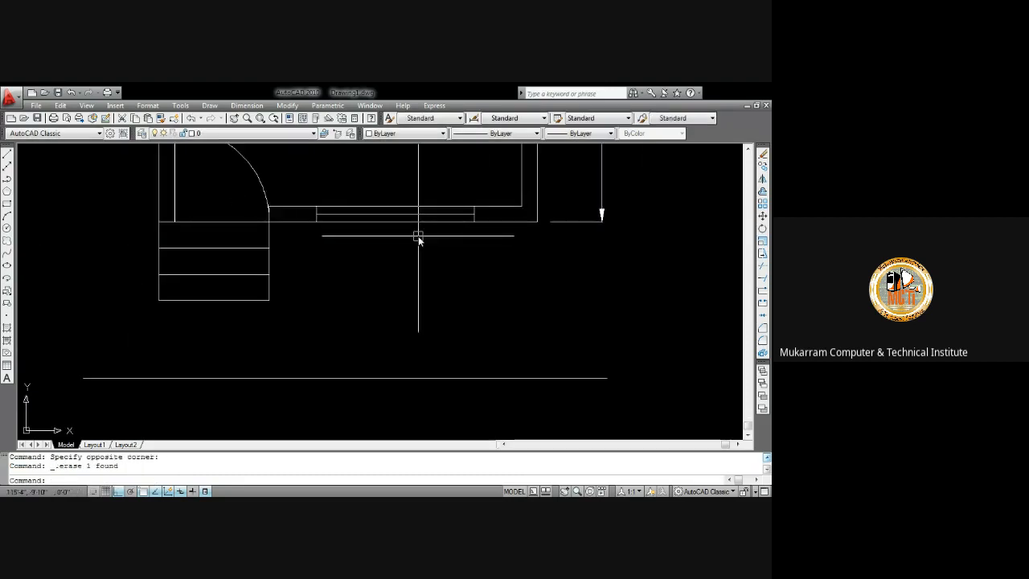
mouse_move(388, 214)
middle_mouse_down()
mouse_move(374, 269)
mouse_move(410, 212)
mouse_move(389, 316)
middle_mouse_up()
scroll(393, 229, "down", 3)
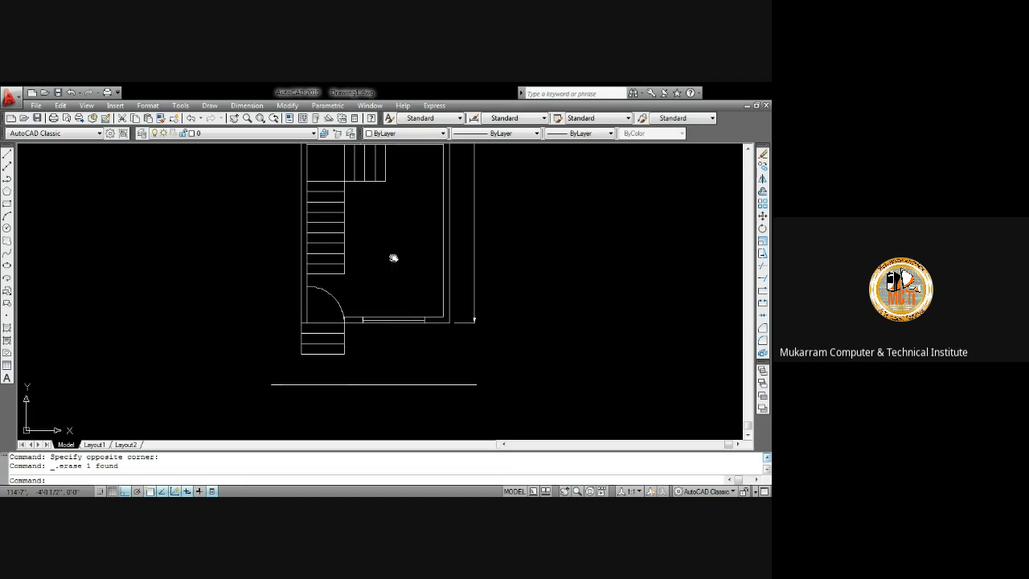
middle_click_drag(393, 257, 395, 303)
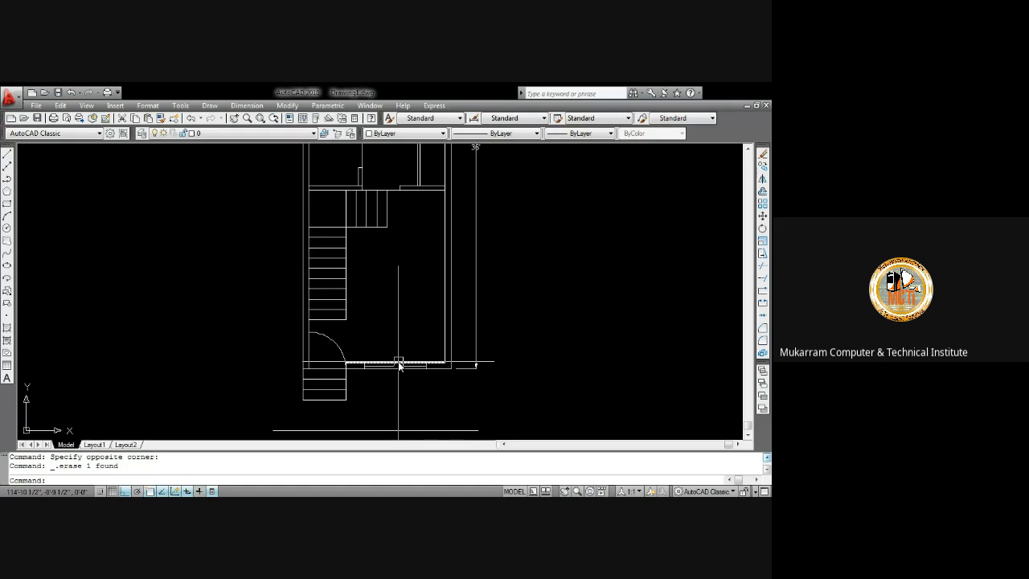
mouse_move(405, 333)
middle_mouse_down()
mouse_move(409, 308)
mouse_move(406, 421)
middle_mouse_up()
scroll(410, 273, "down", 4)
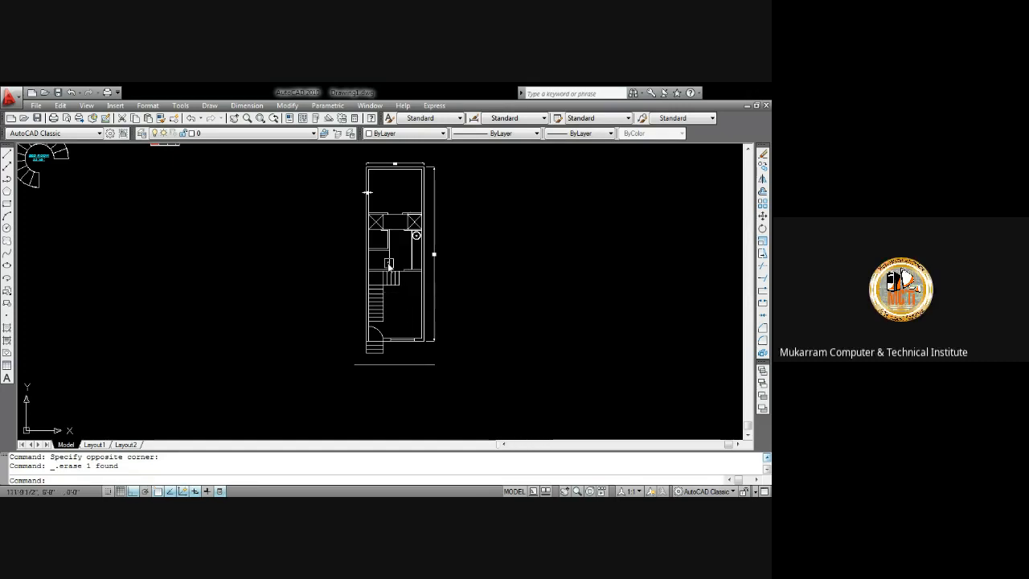
scroll(396, 273, "up", 5)
scroll(397, 274, "up", 2)
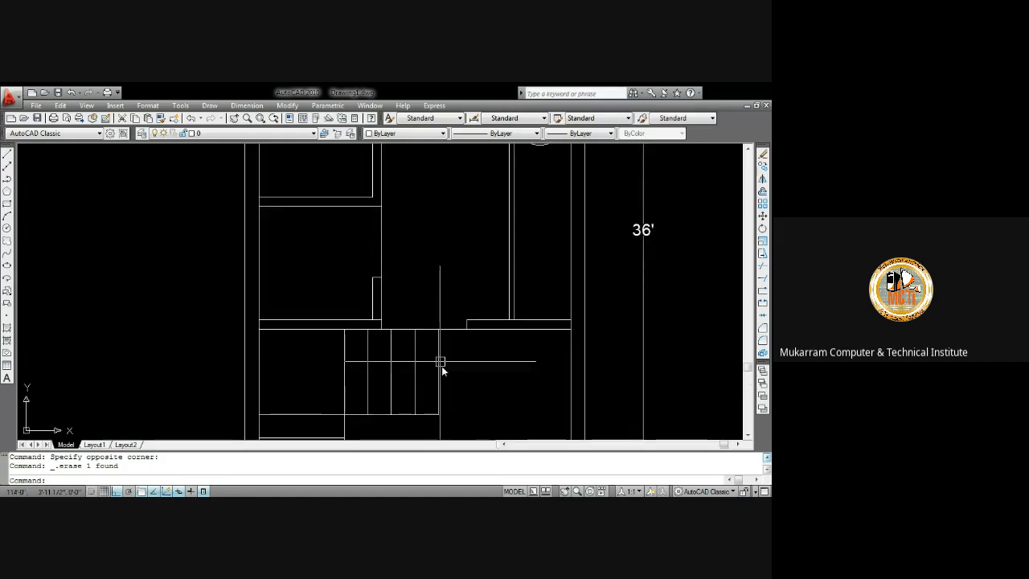
scroll(447, 321, "down", 7)
scroll(443, 331, "up", 7)
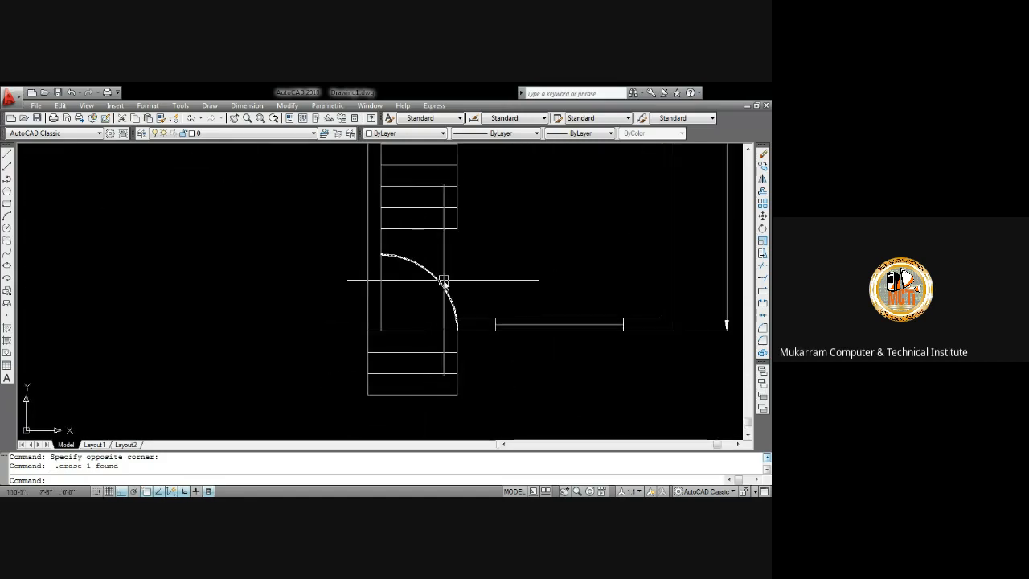
scroll(397, 239, "up", 2)
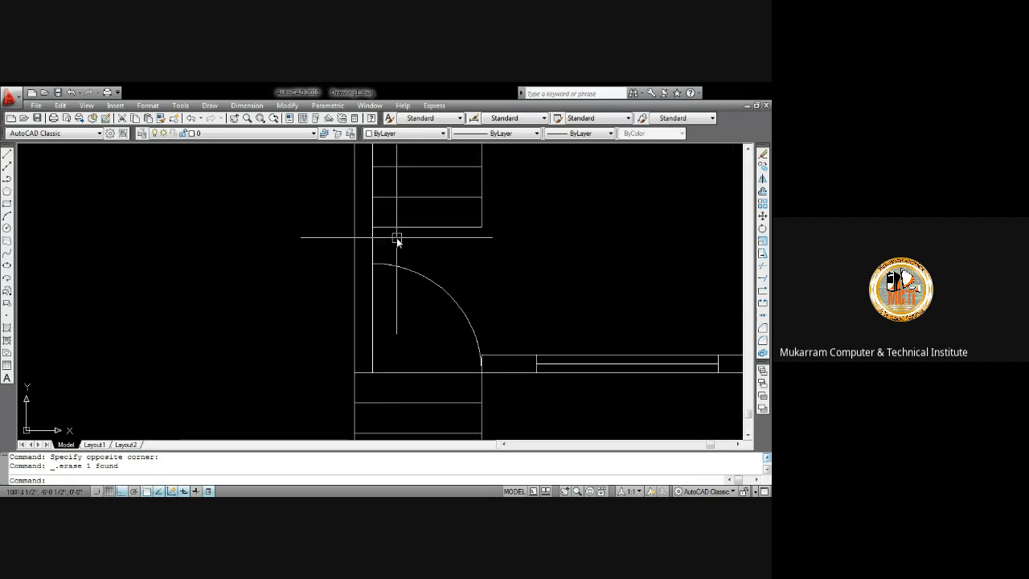
scroll(392, 257, "down", 4)
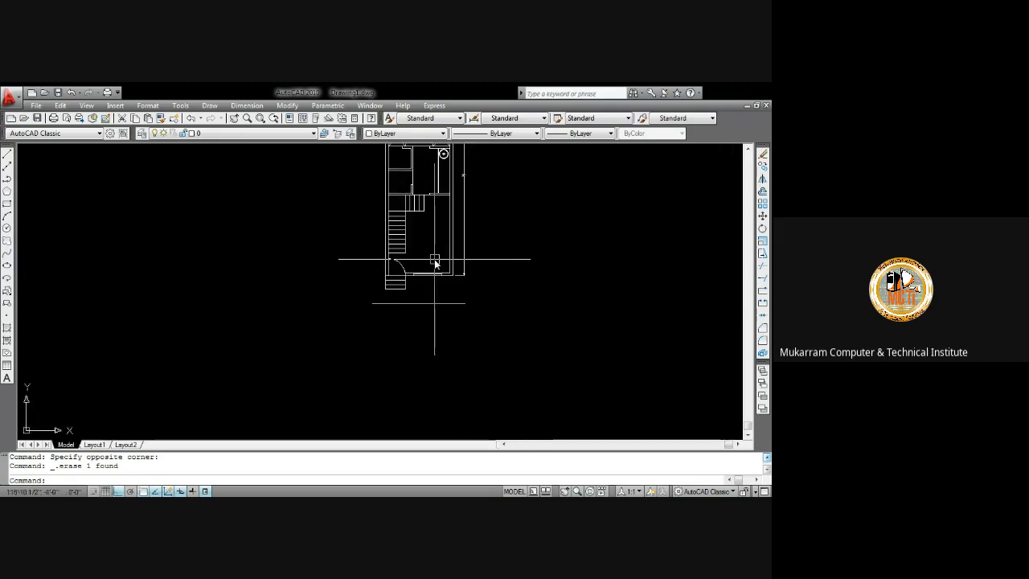
scroll(400, 257, "up", 2)
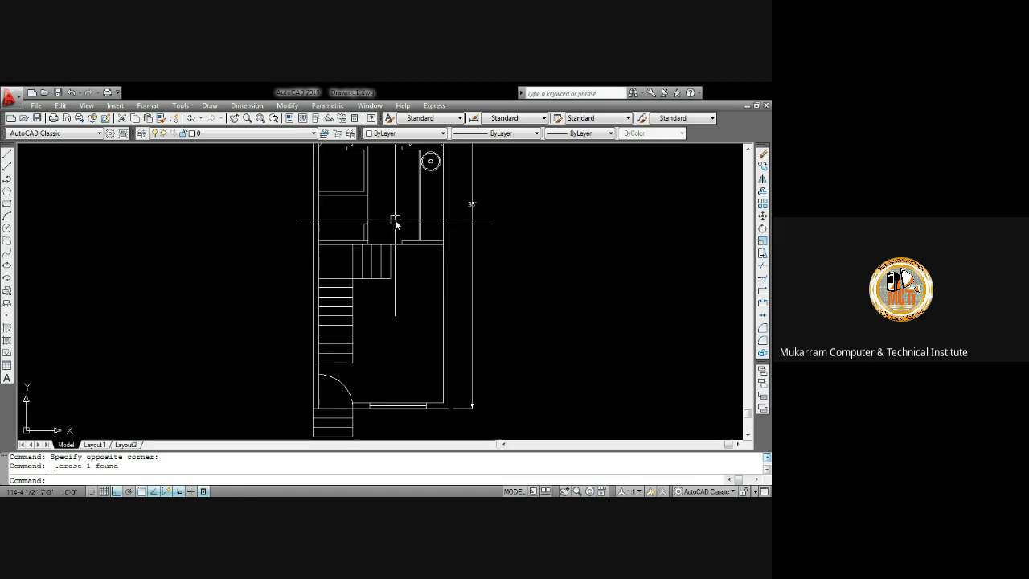
scroll(394, 211, "up", 2)
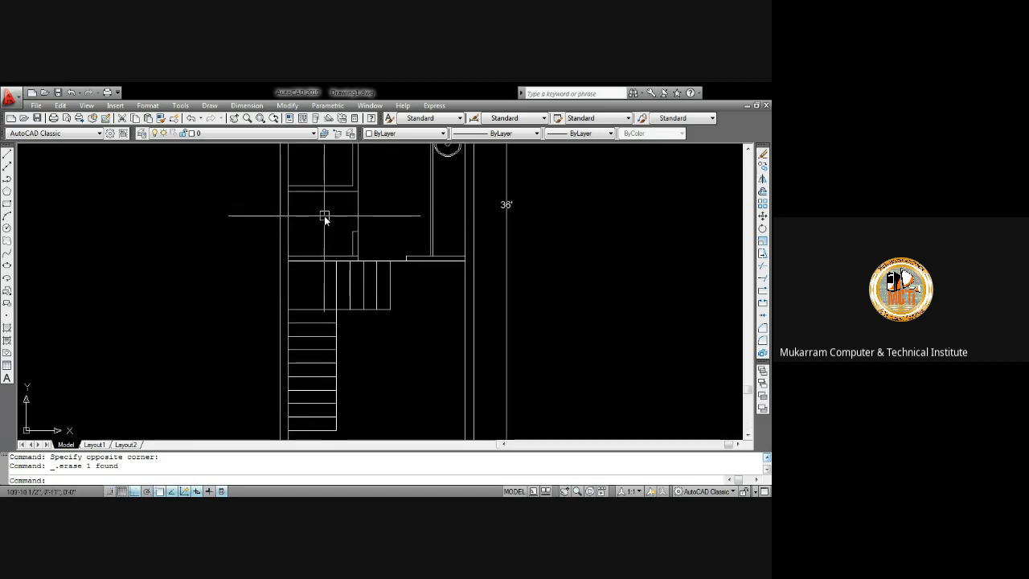
middle_click_drag(324, 216, 314, 321)
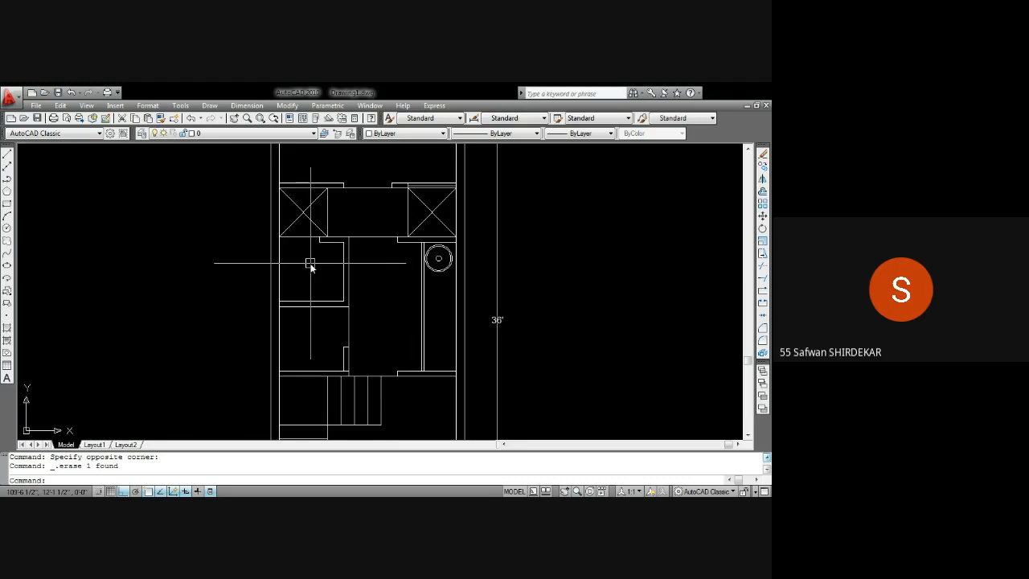
scroll(317, 202, "up", 2)
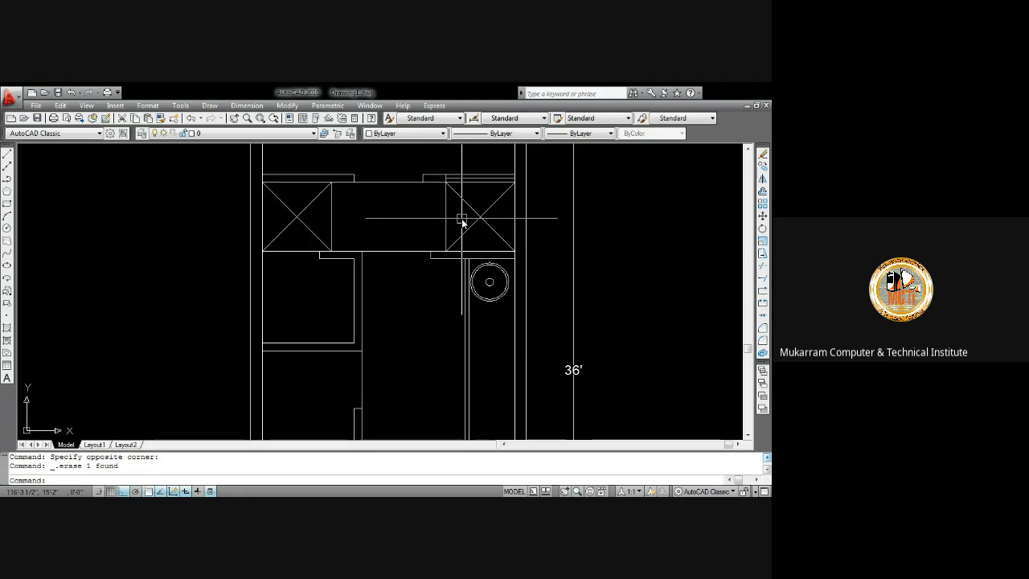
scroll(454, 213, "down", 3)
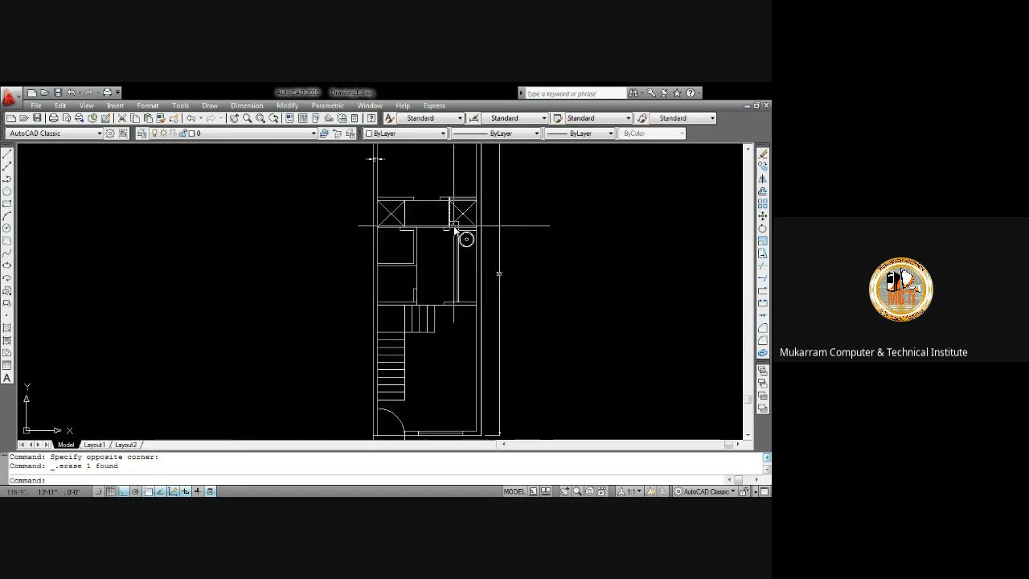
scroll(456, 207, "up", 4)
middle_click_drag(454, 205, 462, 281)
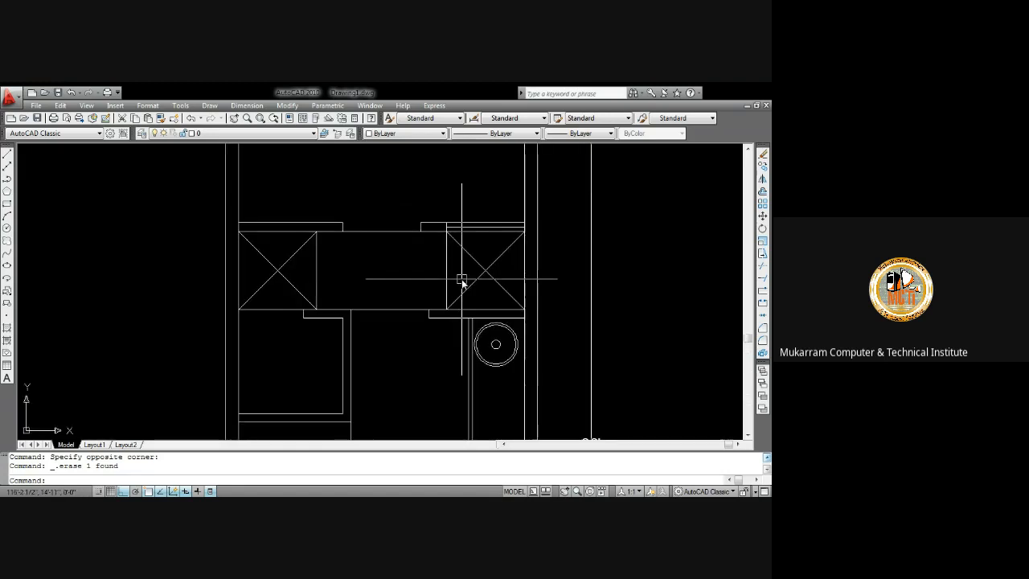
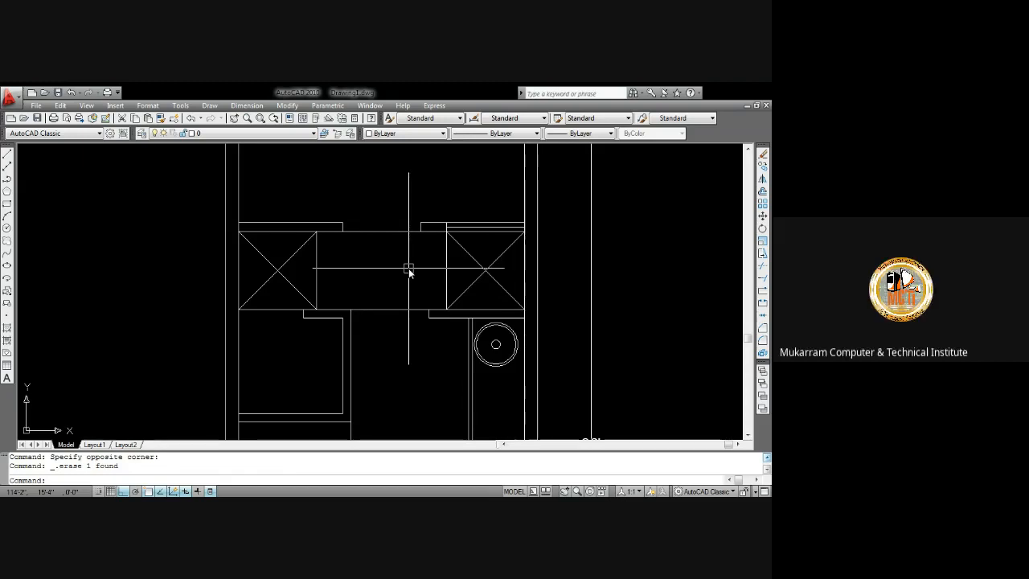
Write a multiline text label reading "bed room" and "11'x9'" inside the bedroom above the closets
scroll(378, 257, "down", 3)
middle_click_drag(404, 279, 369, 284)
scroll(369, 212, "up", 2)
middle_click_drag(417, 257, 398, 257)
type("mt")
key("Return")
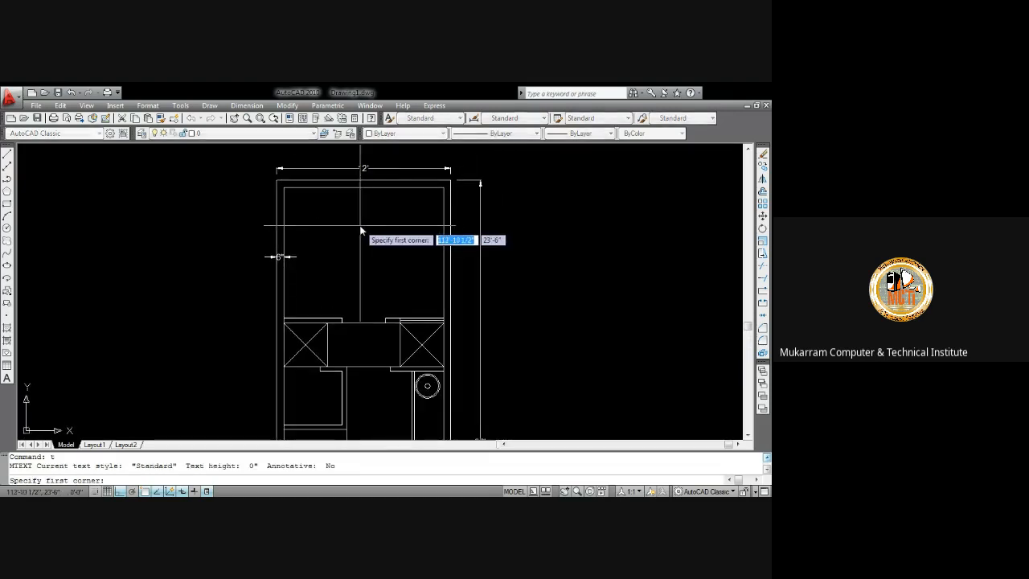
left_click(346, 226)
left_click(397, 255)
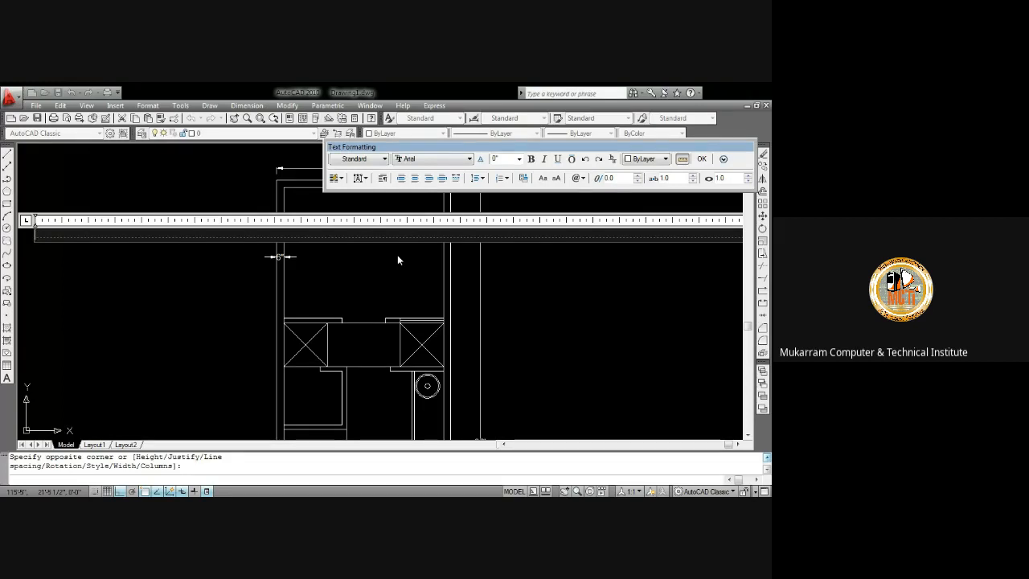
type("bed room")
key("Return")
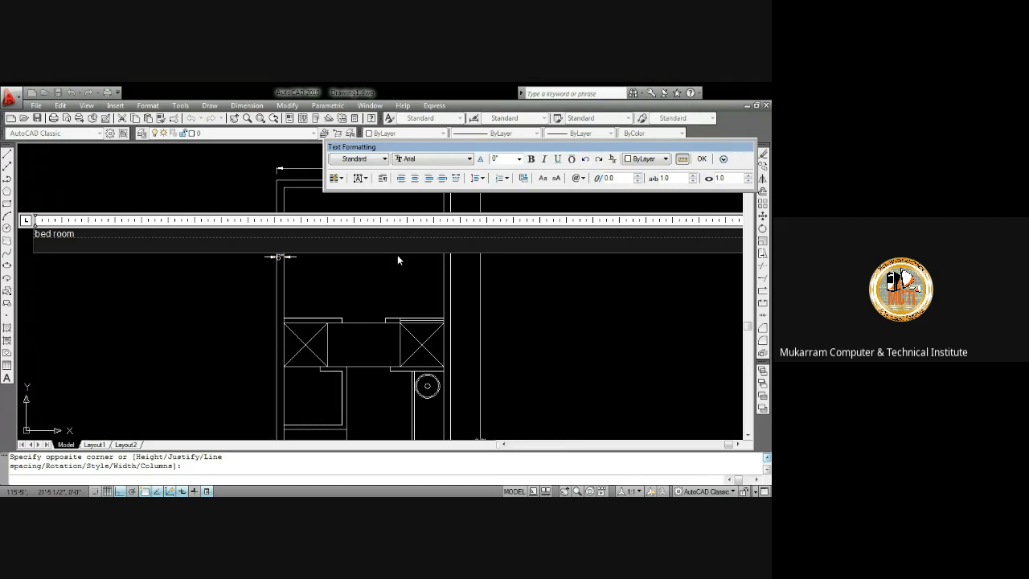
type("11'x9")
Format the bedroom label in Verdana, centred, 6 units high and in capitals, then close the text editor
key("ctrl+a")
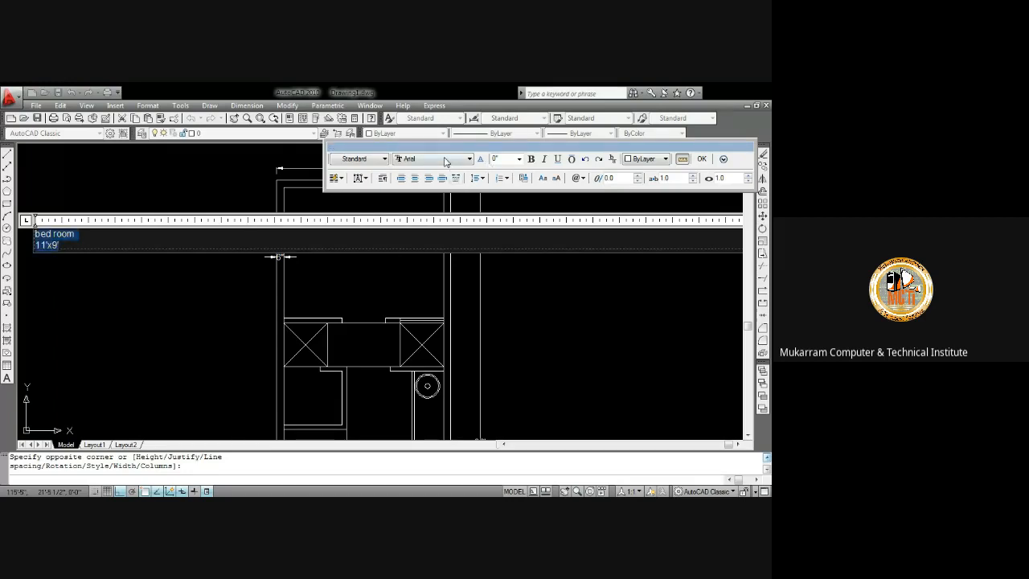
left_click(445, 159)
key("v")
left_click(428, 182)
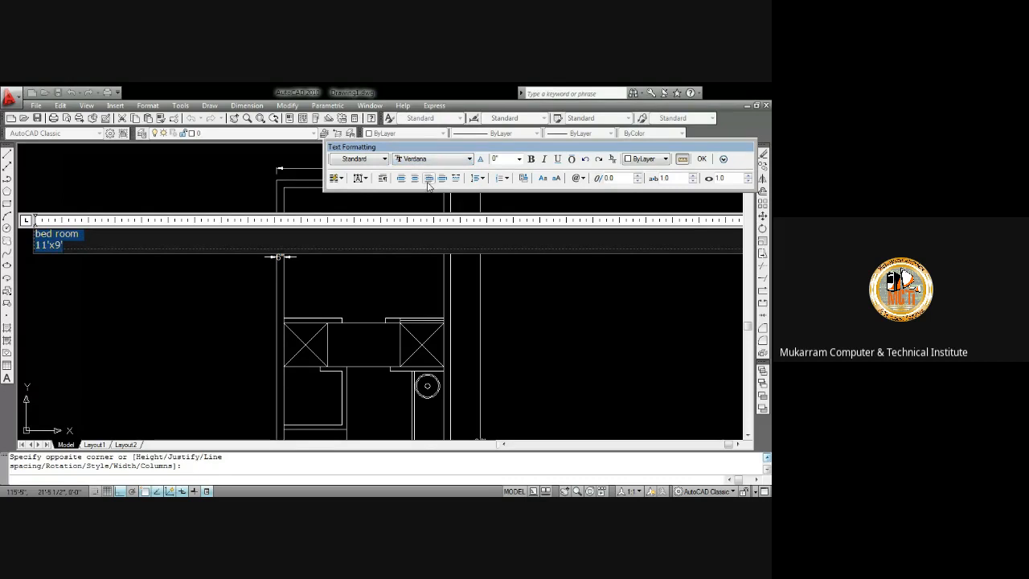
left_click(415, 178)
left_click(498, 158)
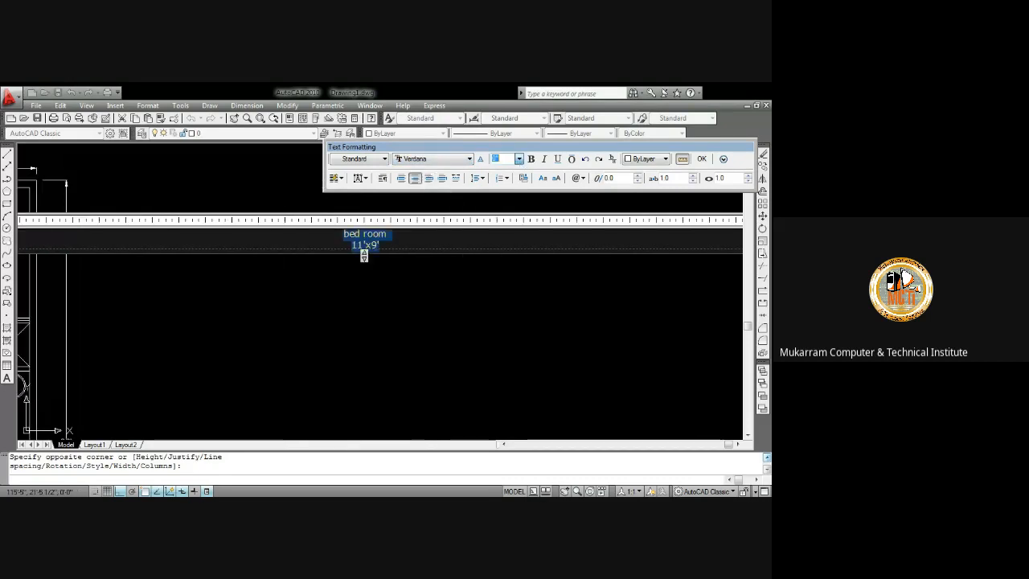
type("6")
key("Return")
left_click(542, 179)
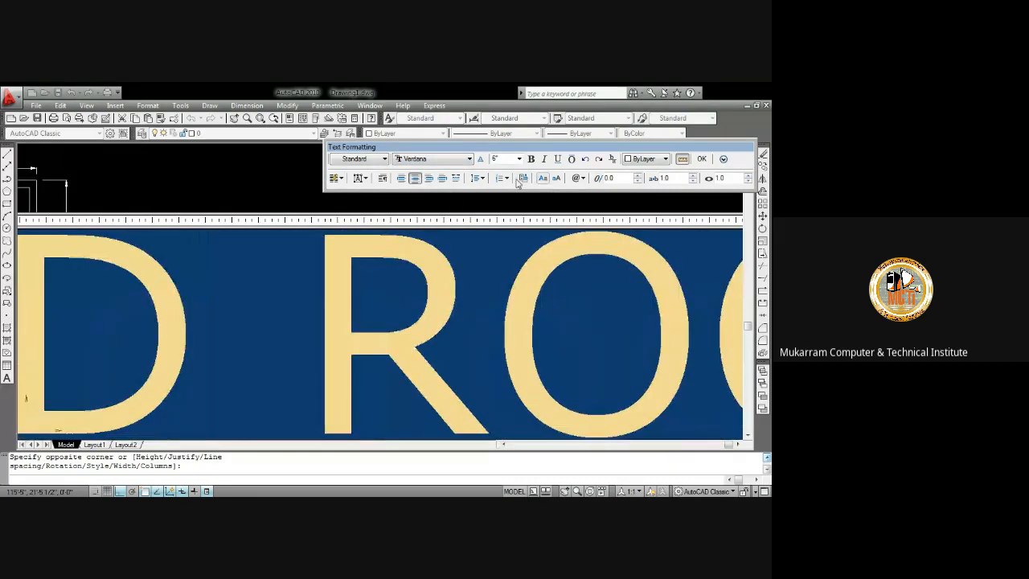
left_click(700, 159)
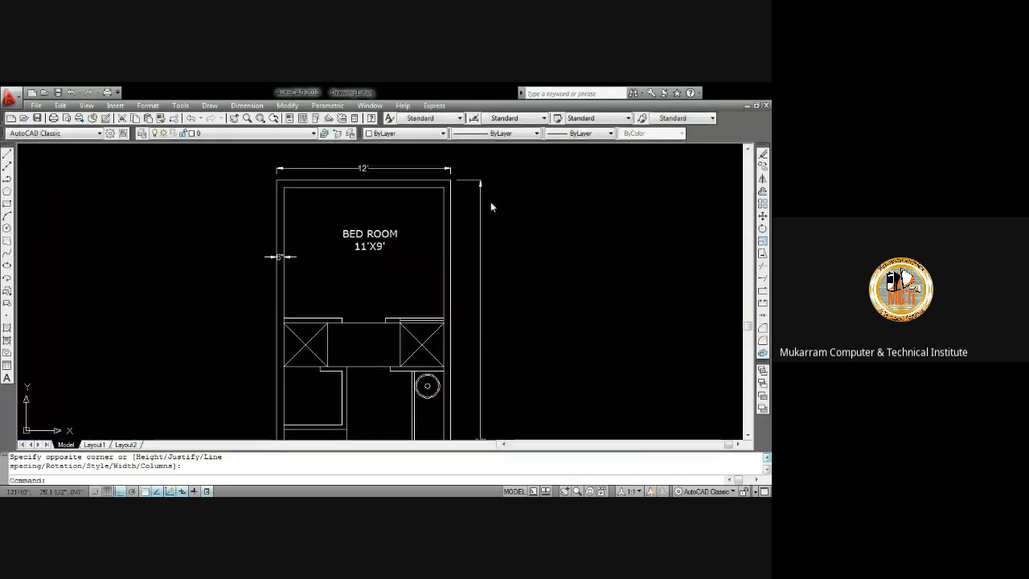
Add a vertical linear dimension for the depth of the passage between the two closets
scroll(400, 237, "down", 2)
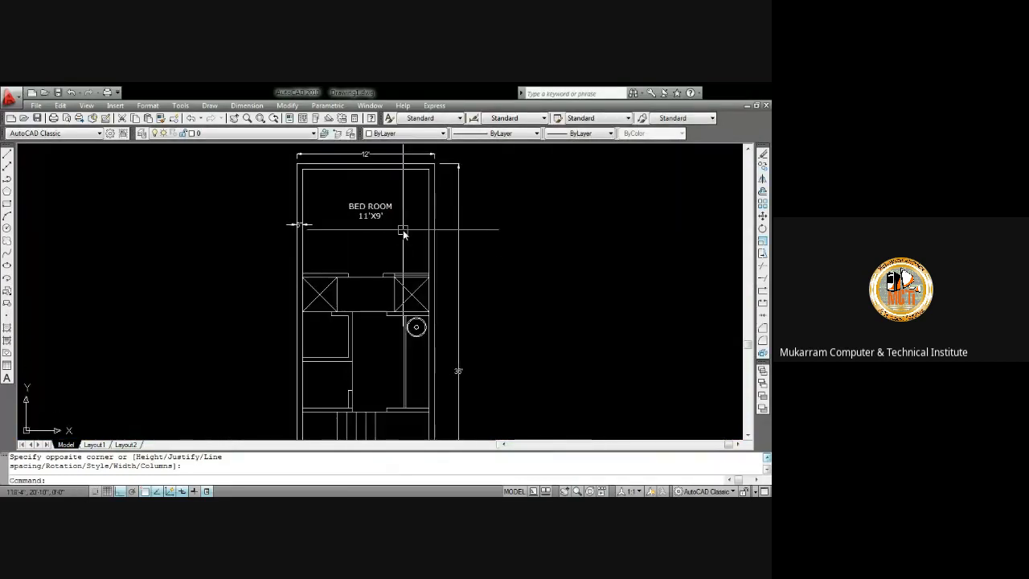
mouse_move(402, 231)
middle_mouse_down()
mouse_move(415, 210)
mouse_move(390, 229)
mouse_move(401, 206)
mouse_move(414, 228)
middle_mouse_up()
scroll(414, 225, "up", 1)
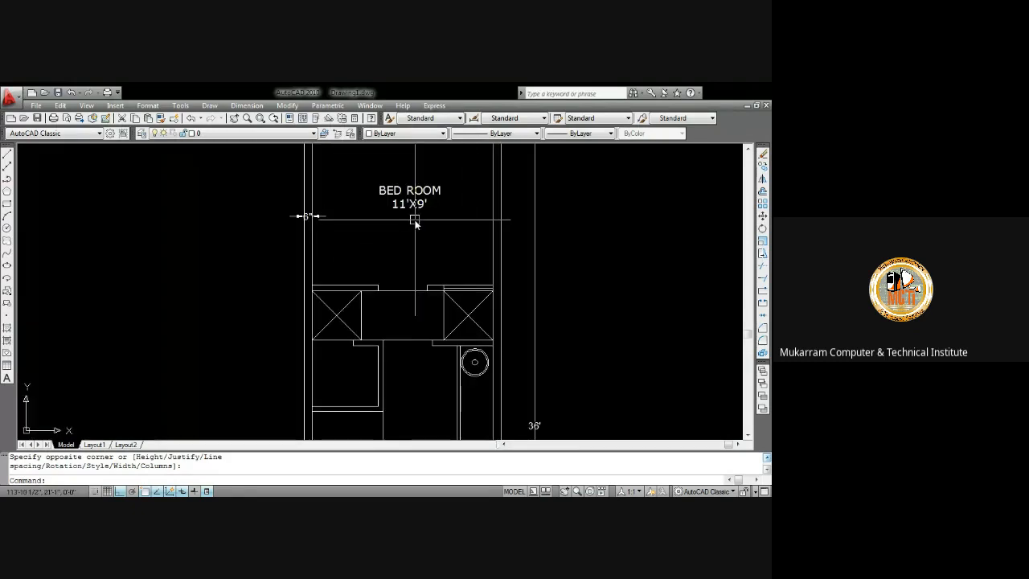
scroll(420, 224, "down", 2)
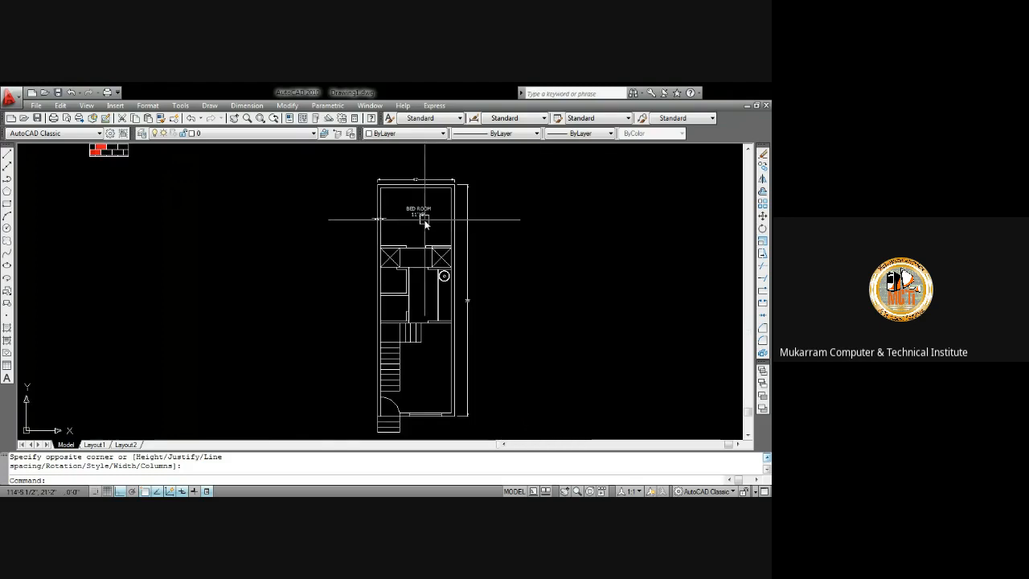
scroll(425, 223, "up", 4)
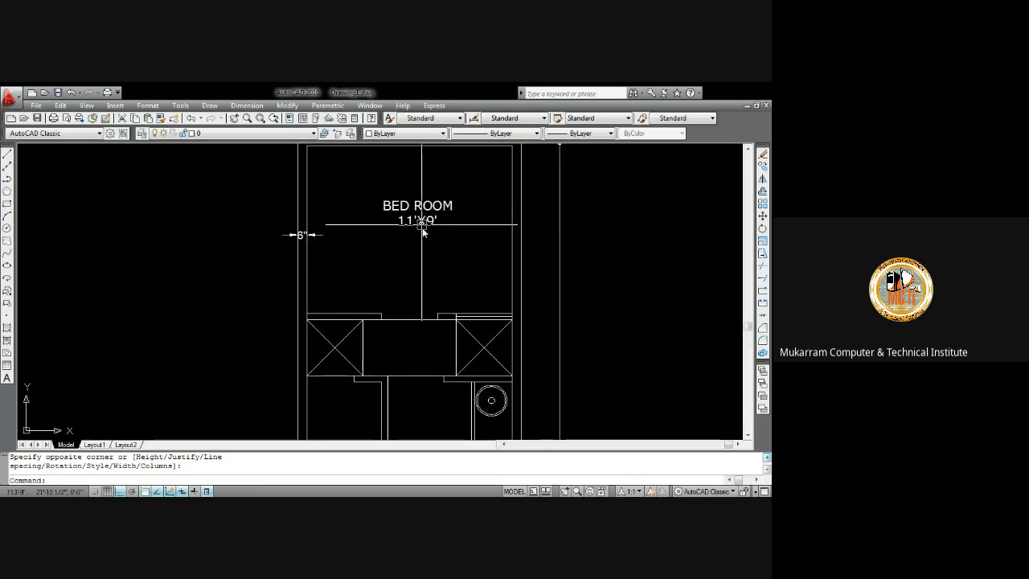
scroll(423, 222, "down", 4)
scroll(442, 213, "up", 2)
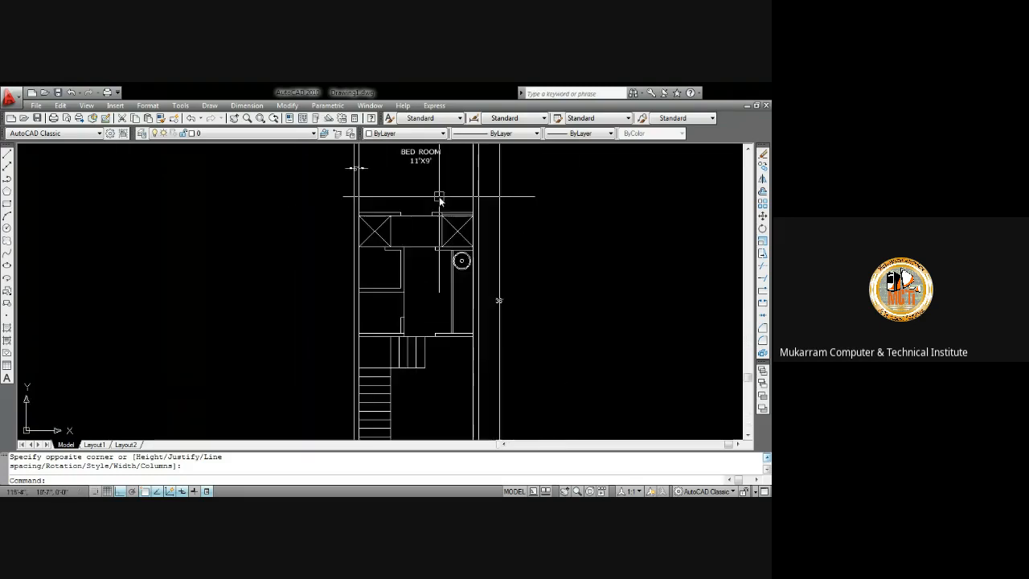
middle_click_drag(442, 213, 434, 314)
scroll(392, 350, "up", 2)
middle_click_drag(391, 352, 434, 269)
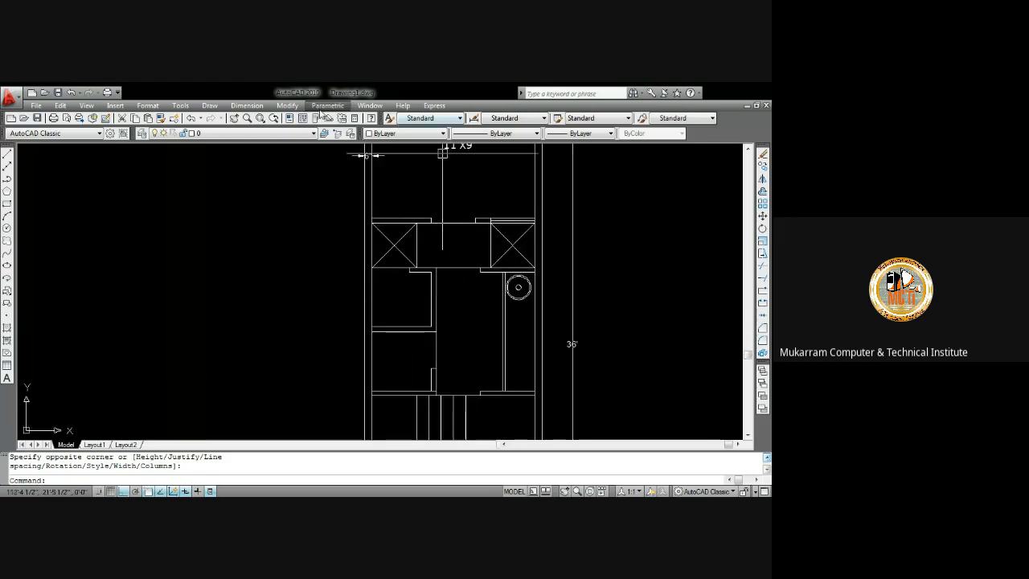
left_click(259, 109)
left_click(267, 135)
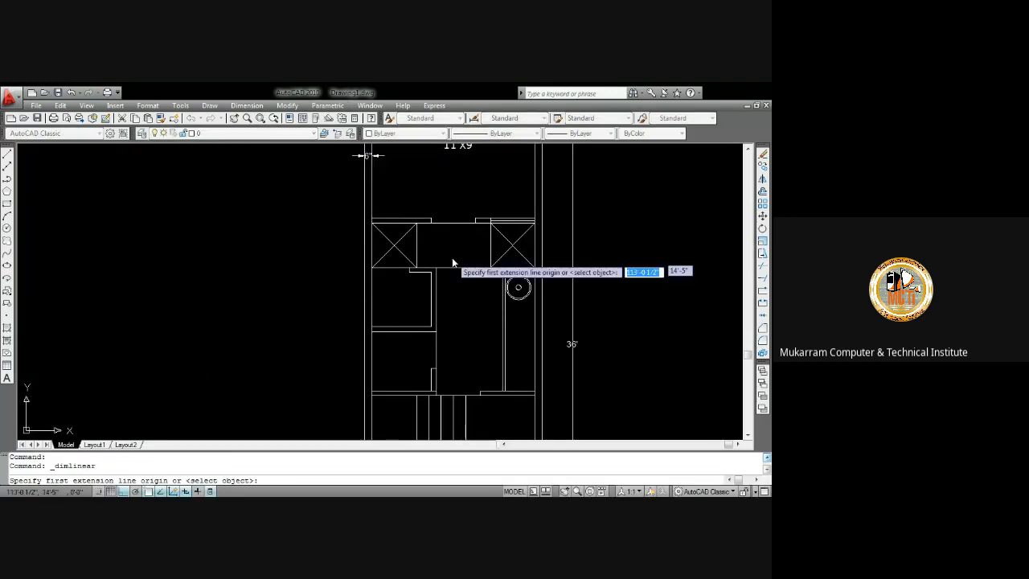
scroll(464, 248, "up", 4)
left_click(488, 199)
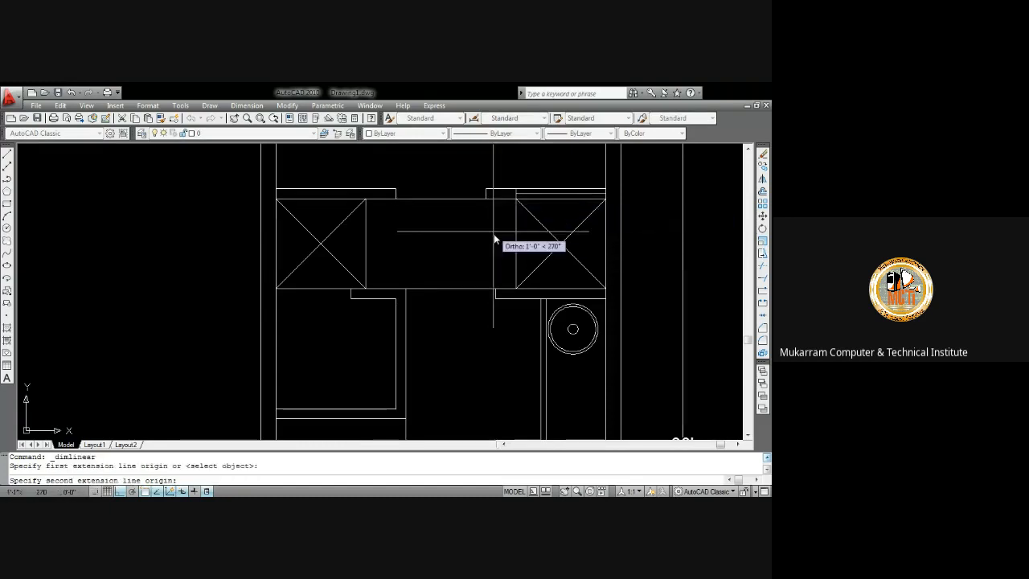
left_click(486, 287)
left_click(480, 288)
middle_click_drag(438, 179, 439, 236)
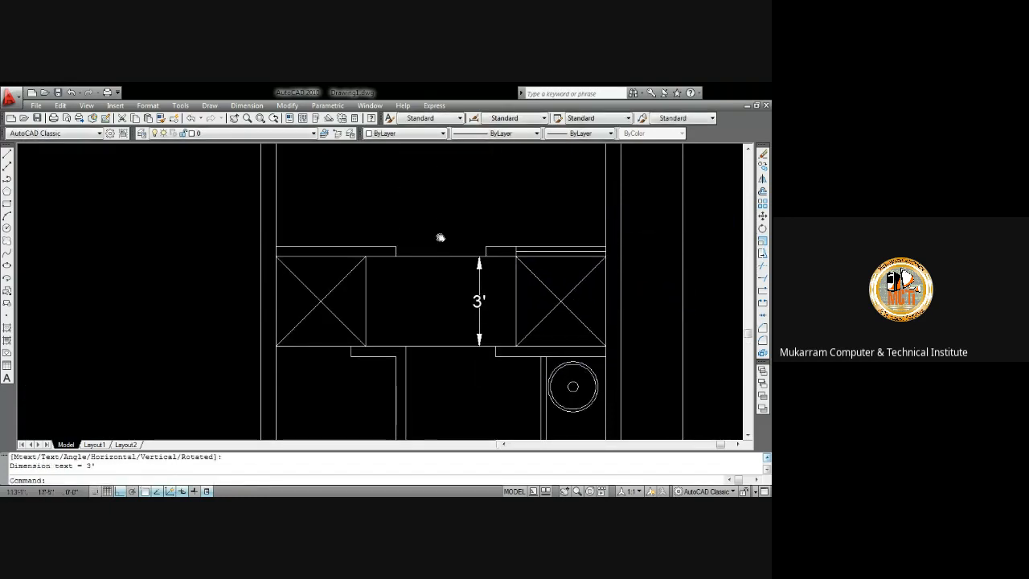
Add horizontal linear dimensions across the doorway opening and across the right closet's width
key("Return")
left_click(396, 247)
left_click(485, 247)
left_click(479, 226)
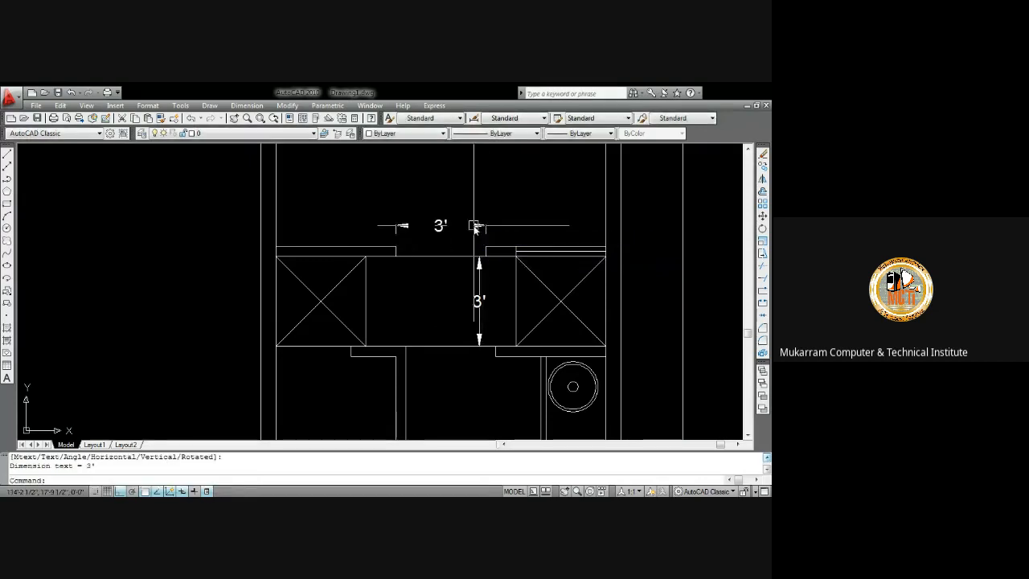
key("Return")
left_click(517, 247)
left_click(606, 247)
left_click(597, 227)
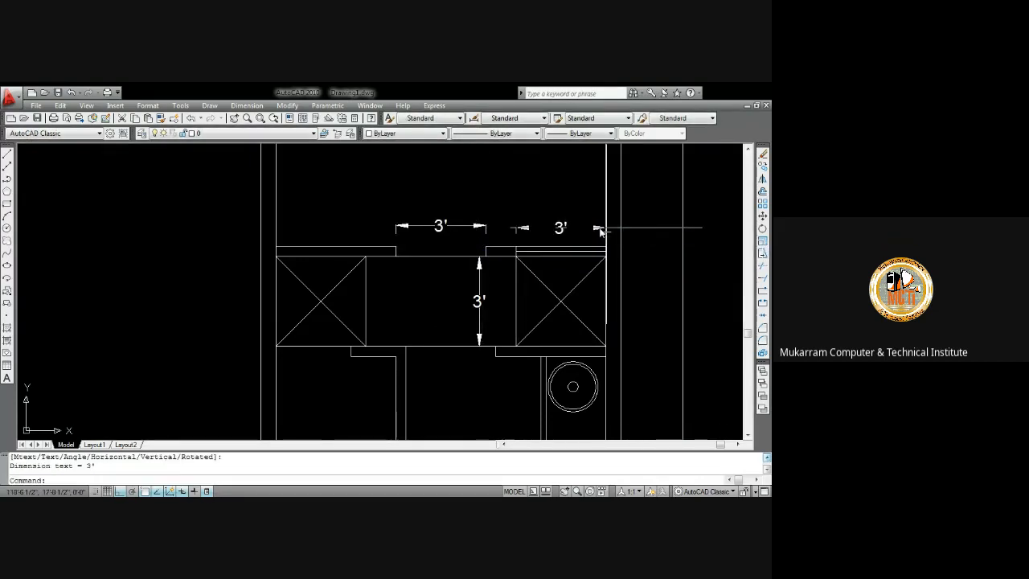
Add a vertical linear dimension for the left closet's depth
middle_click_drag(517, 226, 544, 132)
scroll(458, 241, "down", 2)
middle_click(459, 246)
middle_click(459, 246)
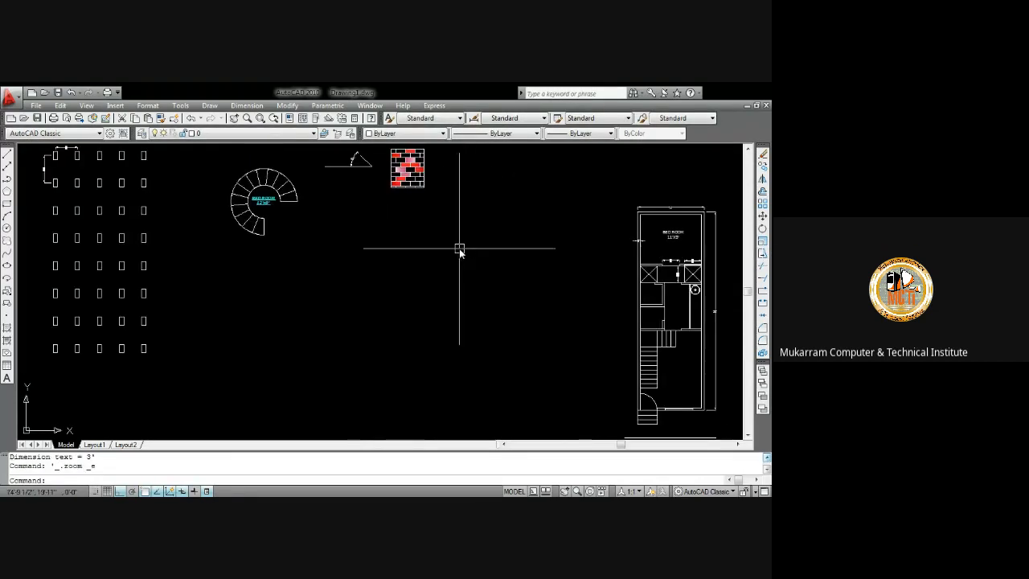
scroll(661, 316, "up", 3)
middle_click_drag(667, 301, 351, 276)
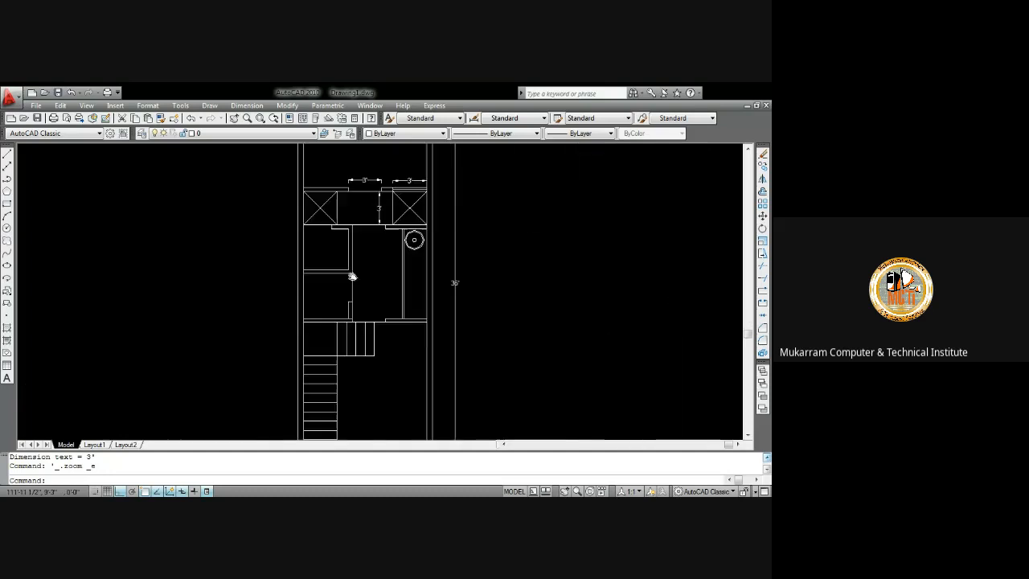
scroll(342, 225, "up", 3)
key("Return")
left_click(341, 224)
left_click(346, 198)
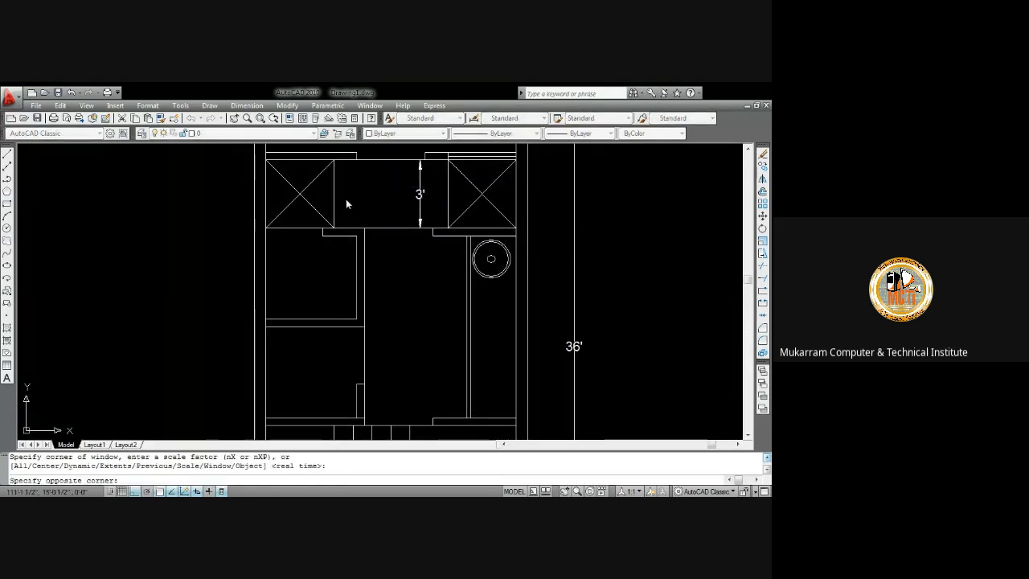
key("Return")
scroll(346, 207, "down", 10)
scroll(346, 206, "up", 2)
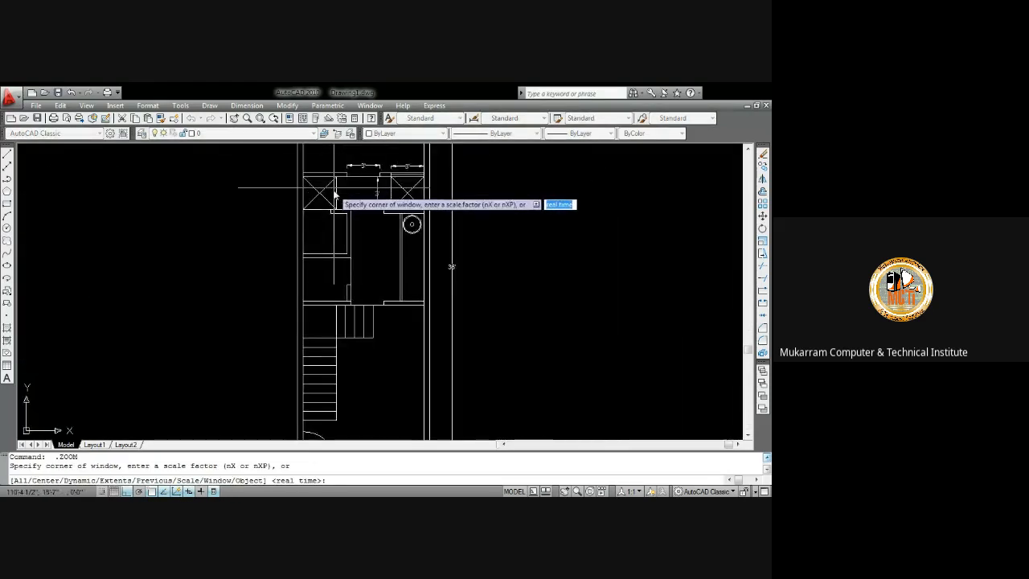
key("Escape")
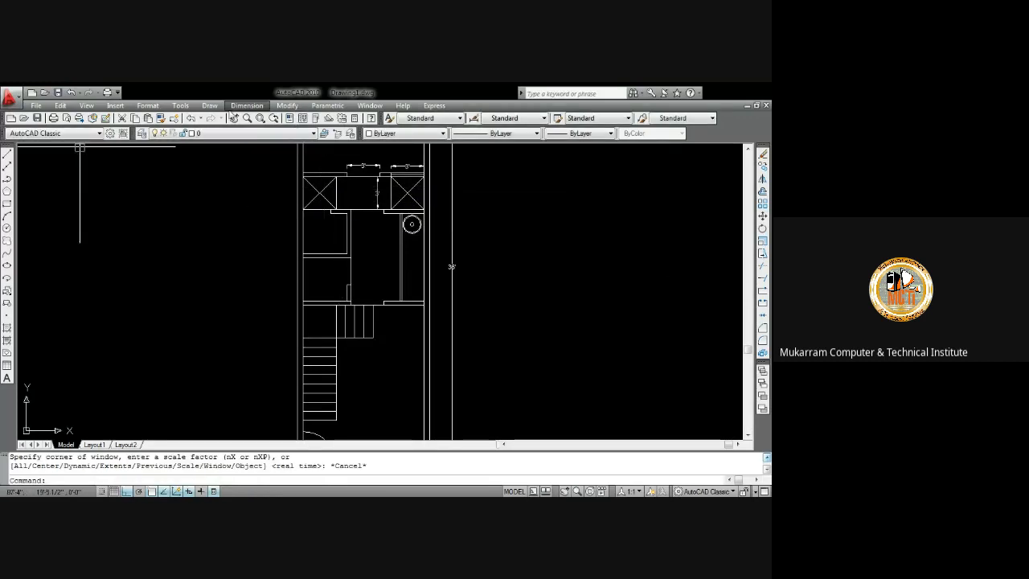
left_click(245, 105)
left_click(256, 133)
scroll(238, 270, "up", 3)
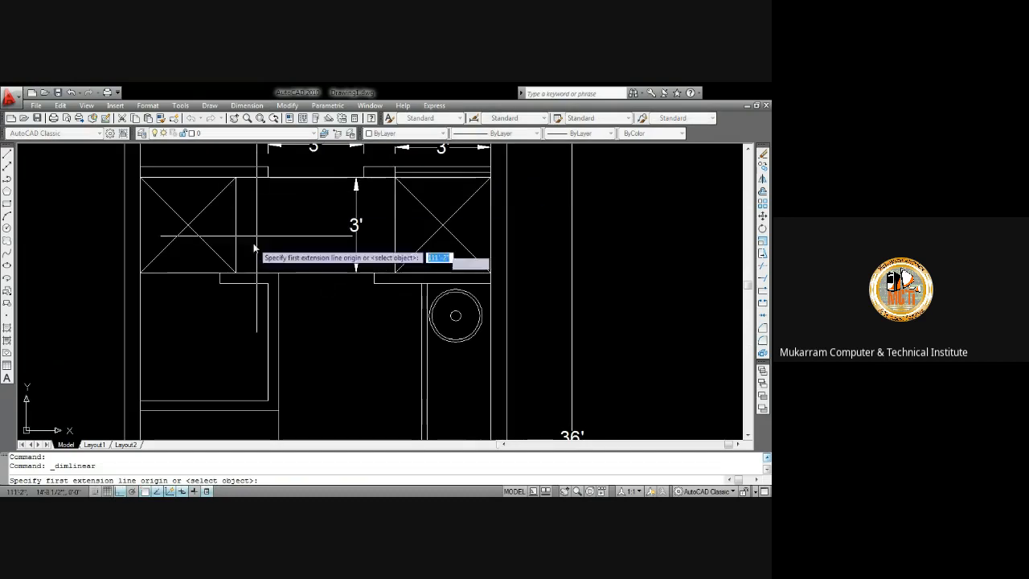
left_click(236, 271)
left_click(236, 177)
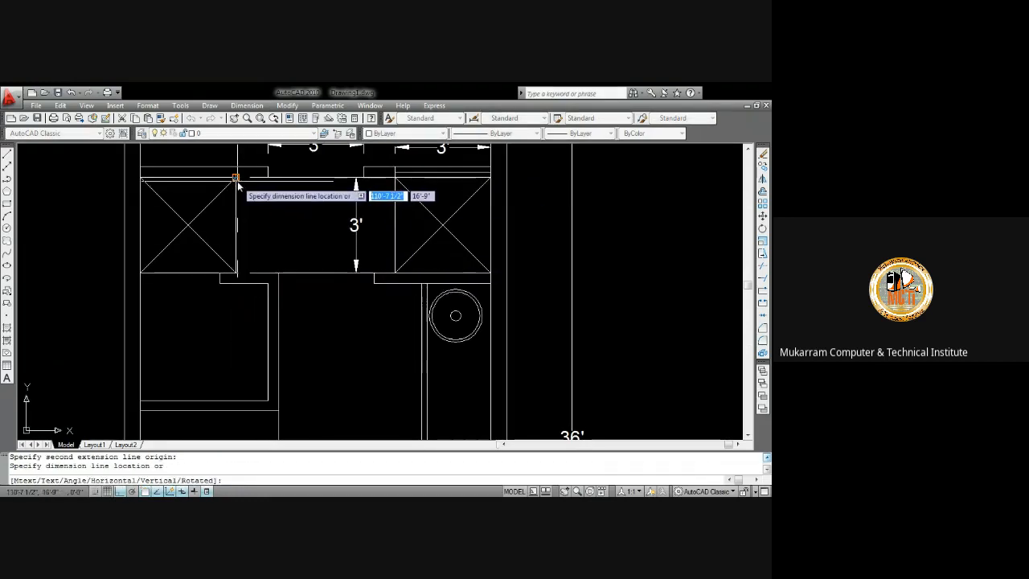
left_click(250, 188)
middle_click_drag(266, 248, 274, 203)
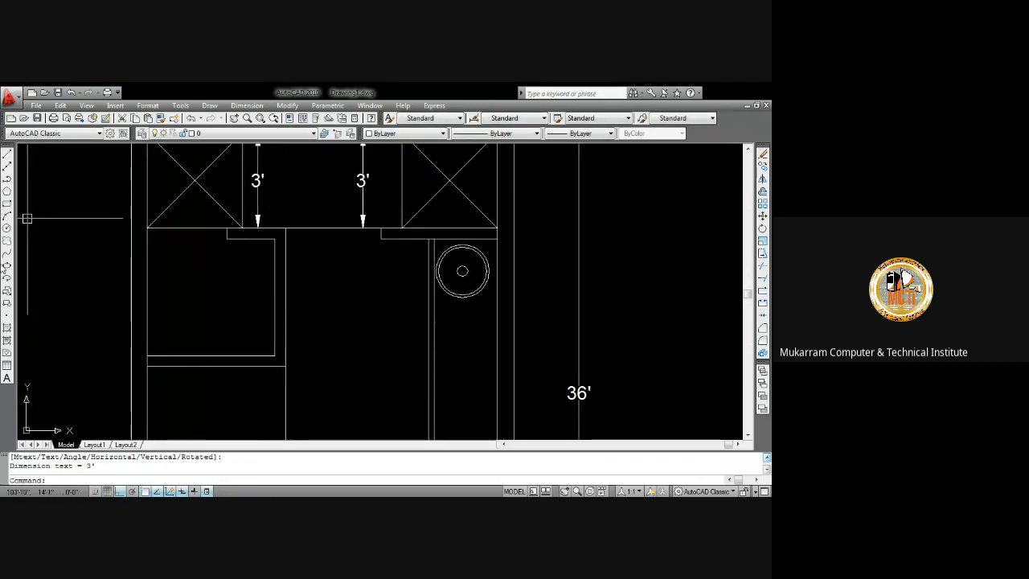
Write a multiline text label reading "w/c" and "4'x3'6"" in the small room below the left closet
middle_click_drag(506, 300, 524, 247)
scroll(531, 290, "down", 2)
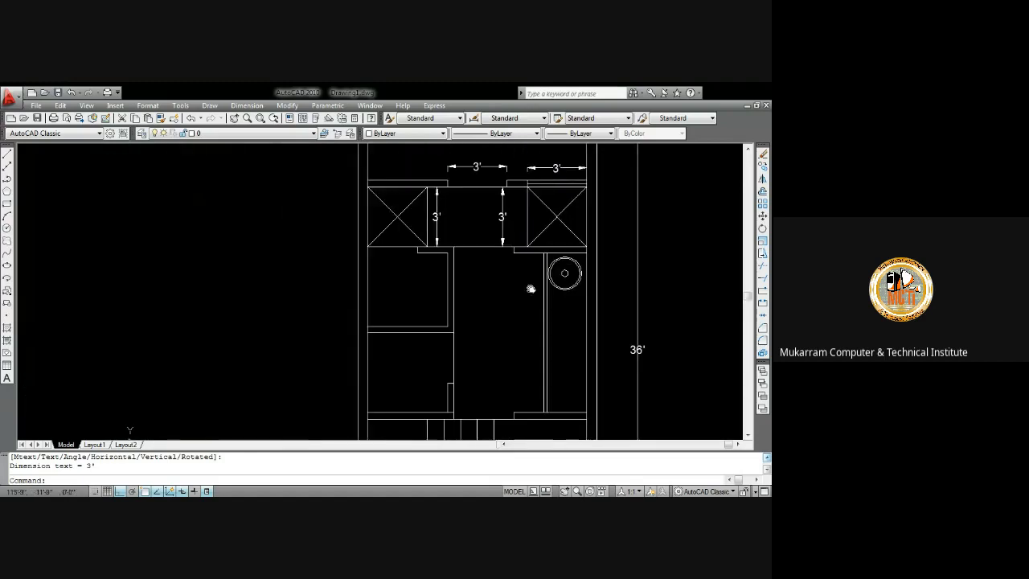
middle_click_drag(530, 290, 541, 311)
scroll(432, 300, "up", 2)
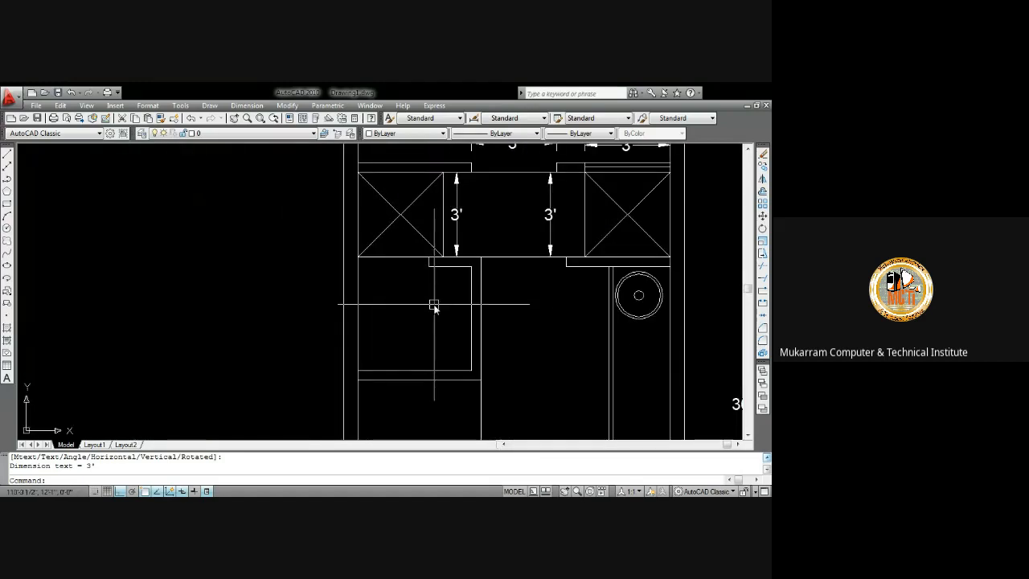
key("Escape")
type("mt")
key("Return")
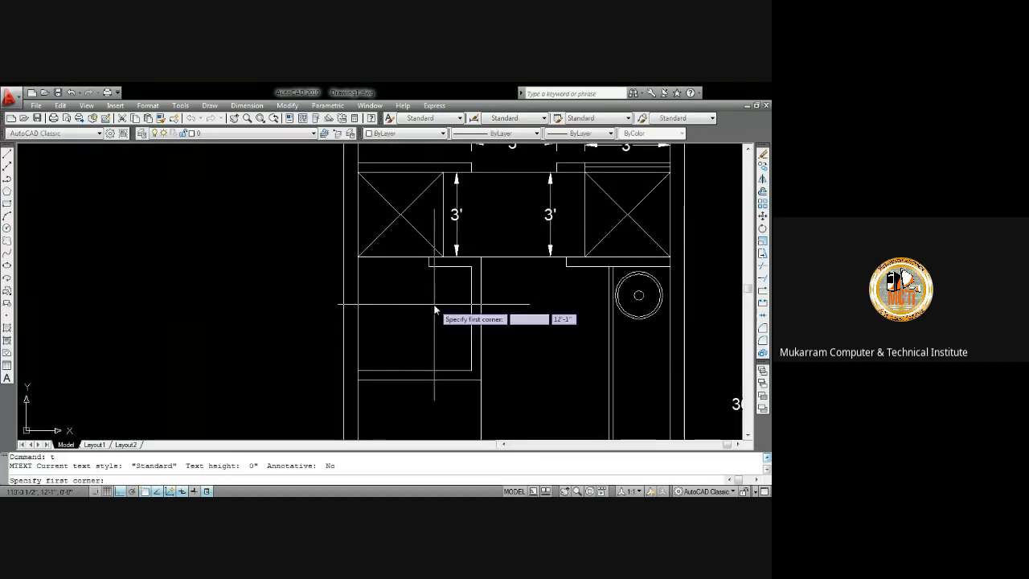
left_click(412, 299)
left_click(430, 320)
type("W/C")
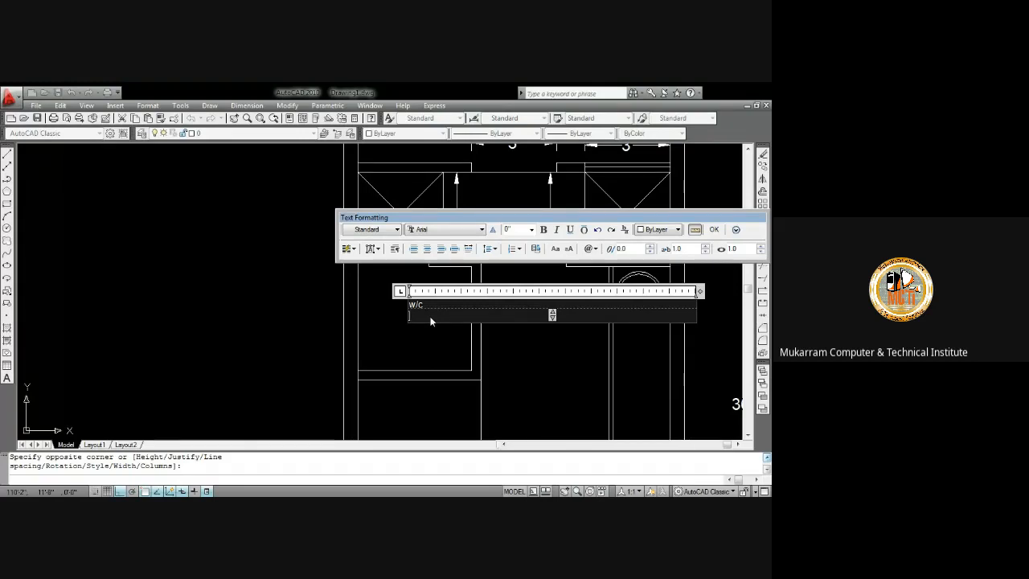
key("Return")
type("4'x")
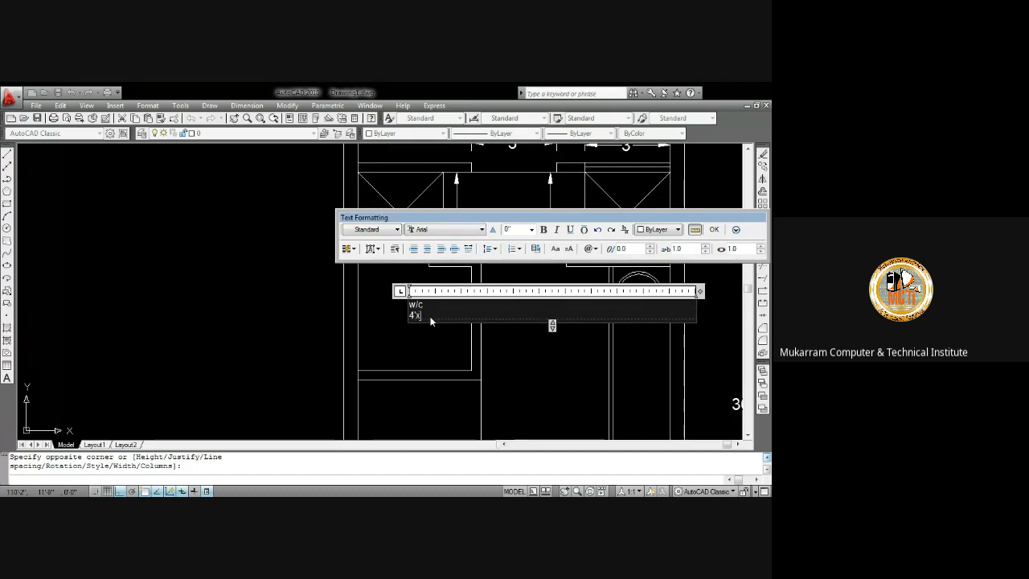
type("3' 6\"")
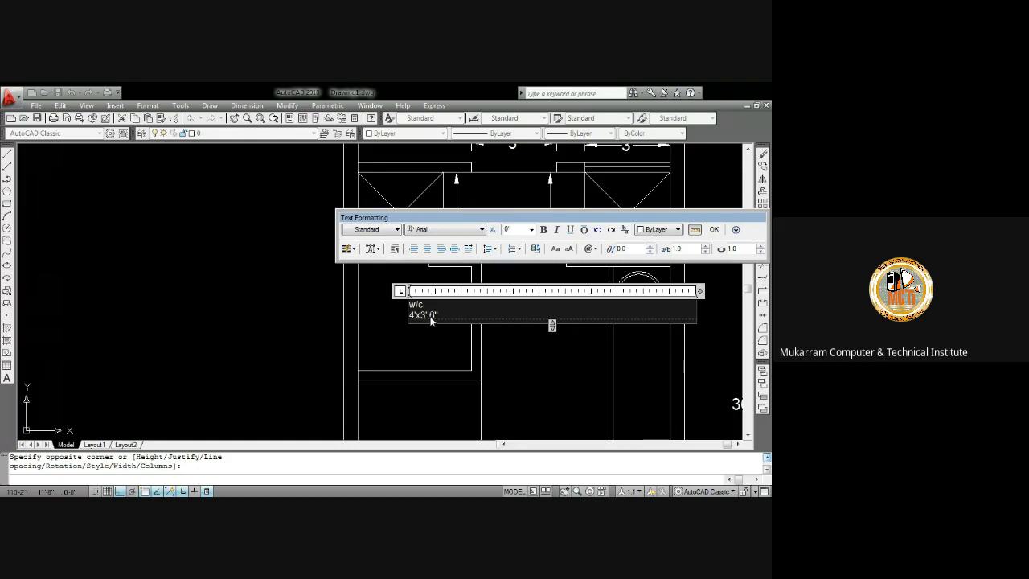
Format the whole w/c label as centred, uppercase Verdana text with a 4" height
key("ctrl+a")
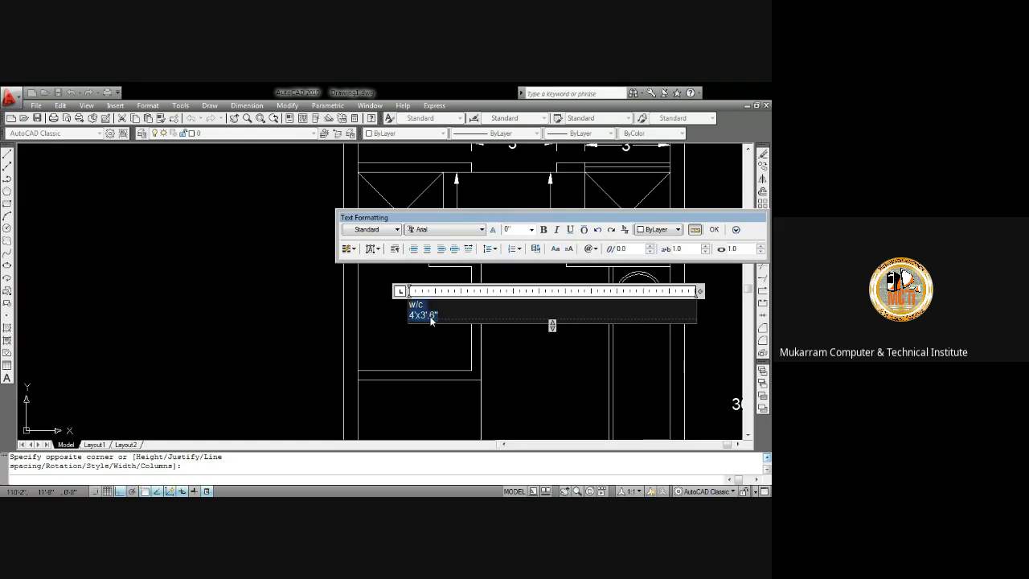
left_click(428, 249)
left_click(448, 234)
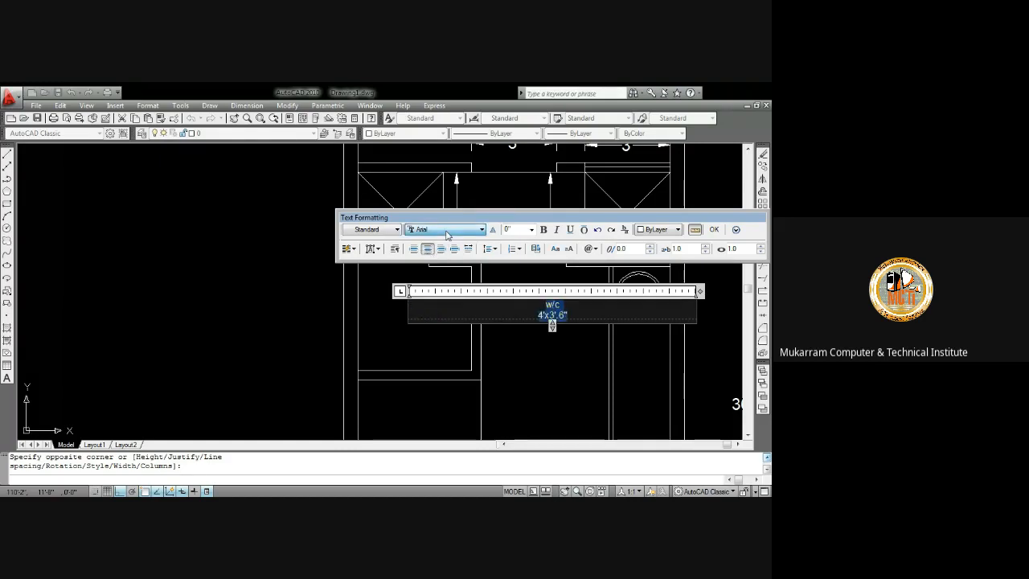
key("v")
key("v")
left_click(568, 249)
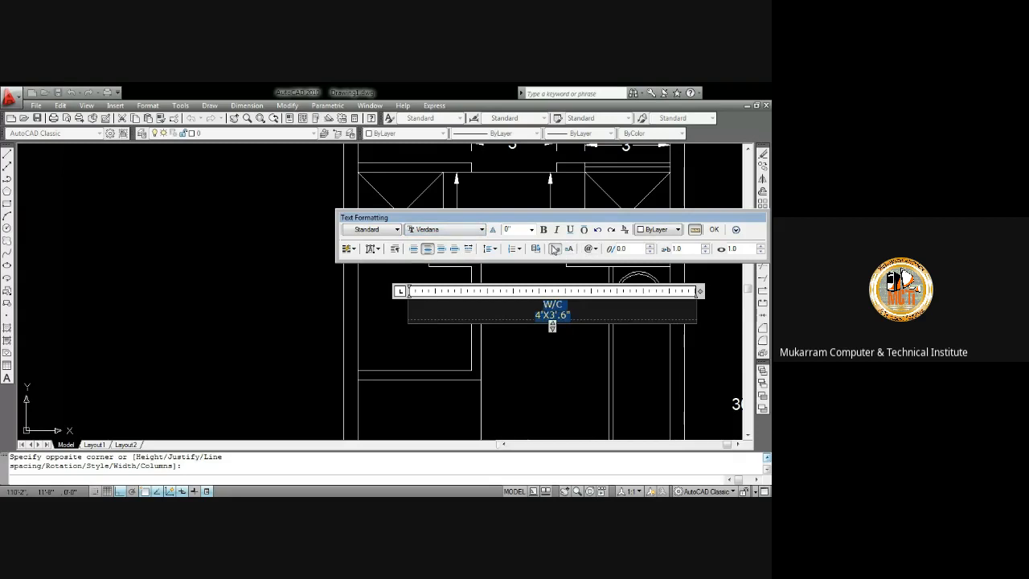
left_click(523, 232)
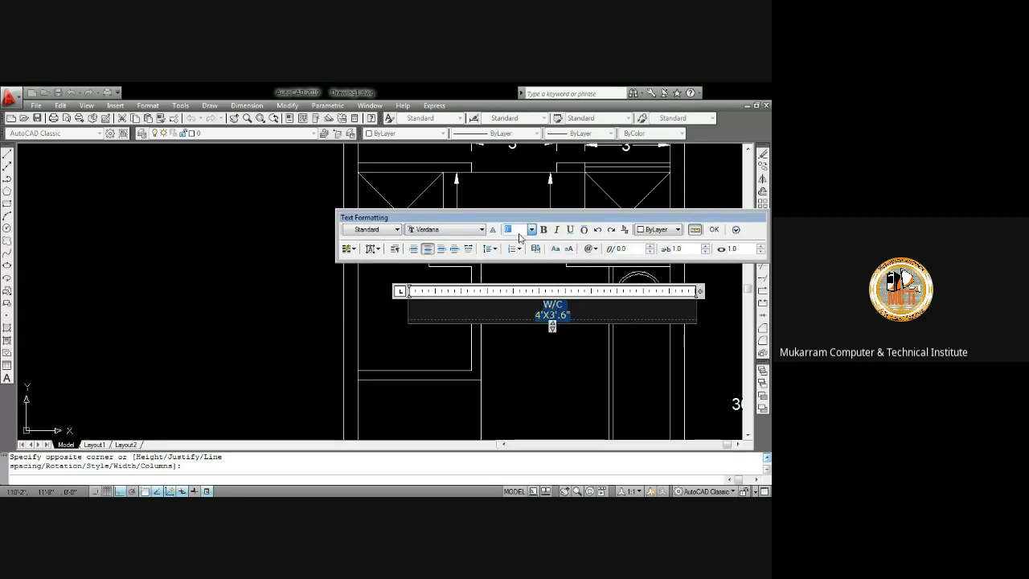
type("4")
key("Return")
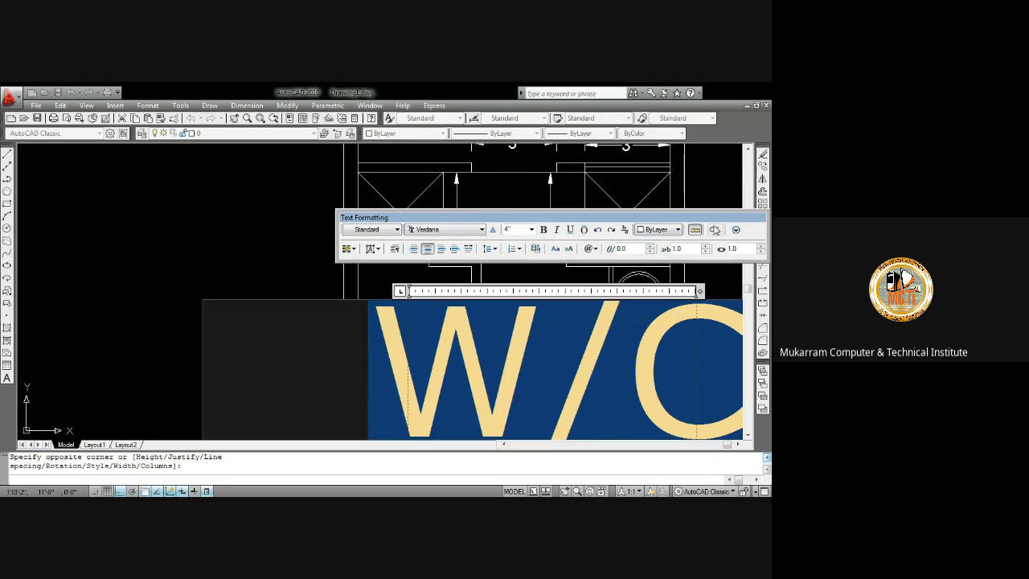
left_click(714, 230)
Copy the W/C label and paste the copy into the room below it
left_click(430, 228)
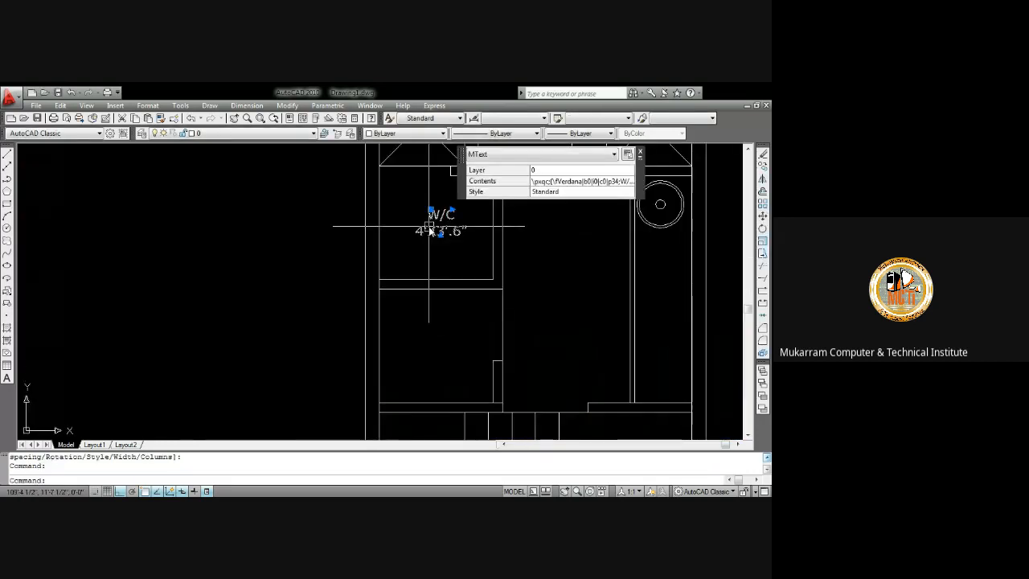
key("ctrl+c")
key("ctrl+v")
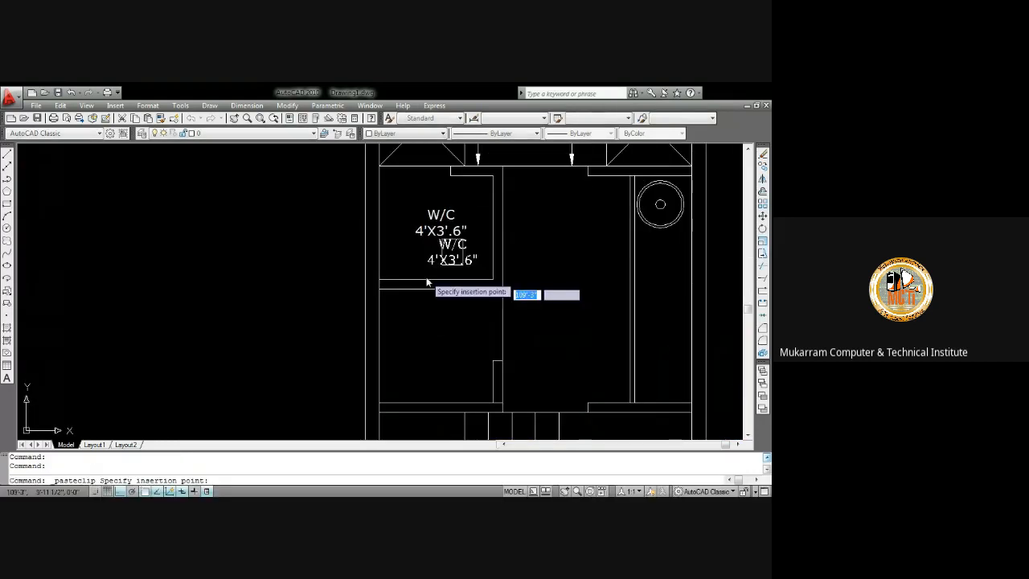
left_click(414, 358)
Edit the copied label's first line to read "bath" and convert it to uppercase
scroll(422, 341, "up", 3)
left_click(434, 321)
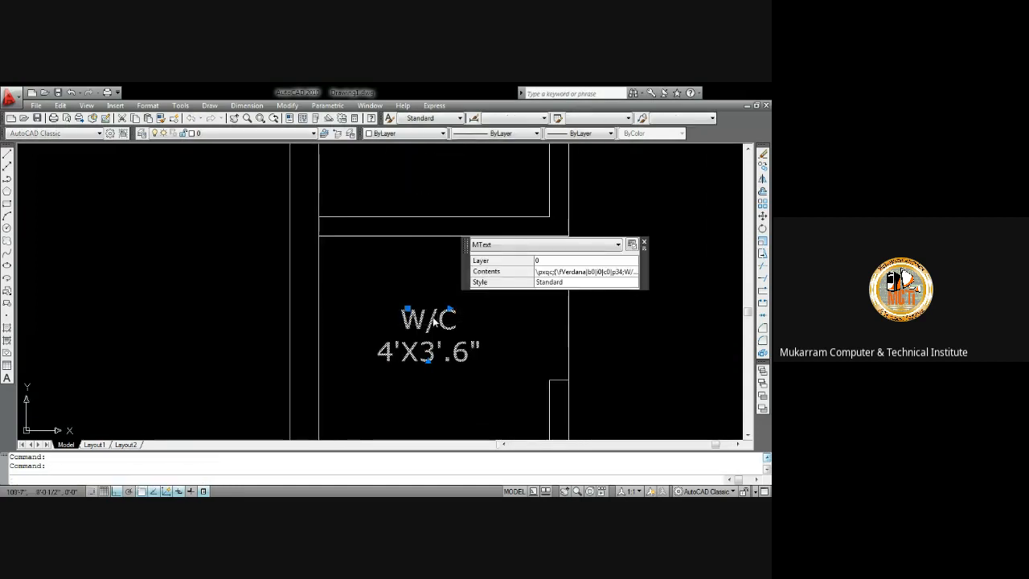
double_click(434, 321)
left_click_drag(460, 320, 386, 311)
type("bath")
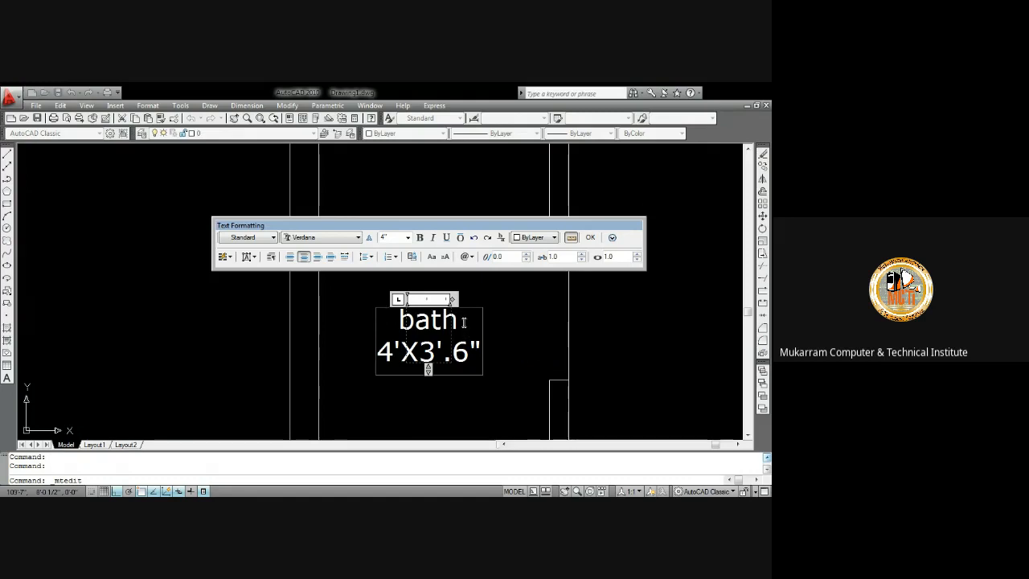
key("ctrl+a")
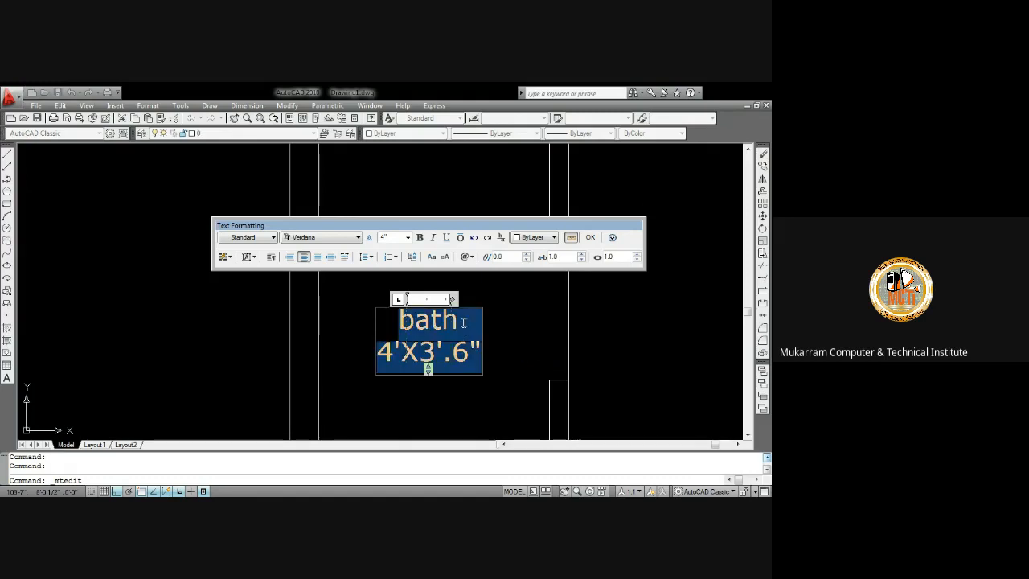
left_click(432, 257)
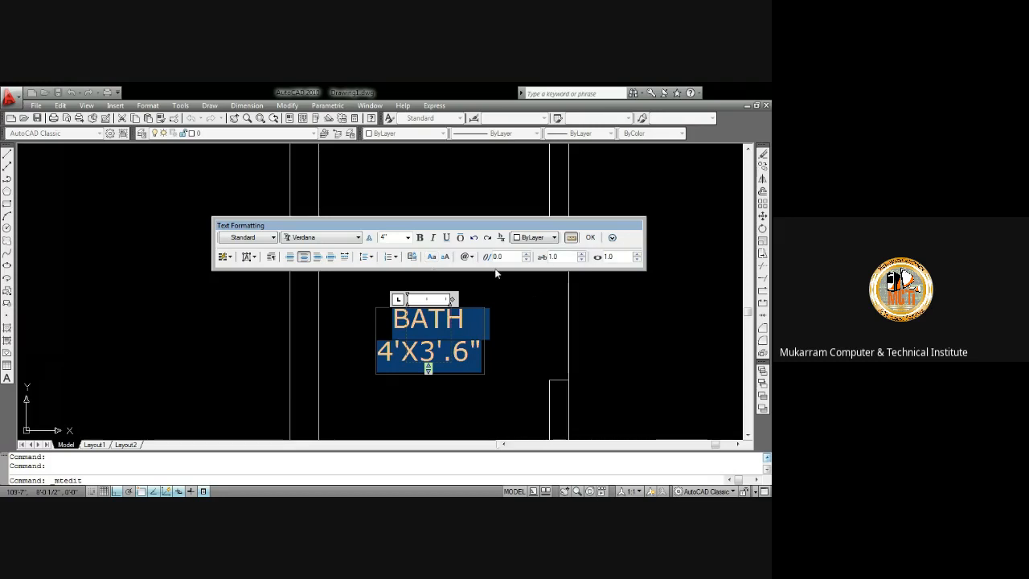
left_click(590, 237)
Measure the depth of the bath room with the DIST command
type("d")
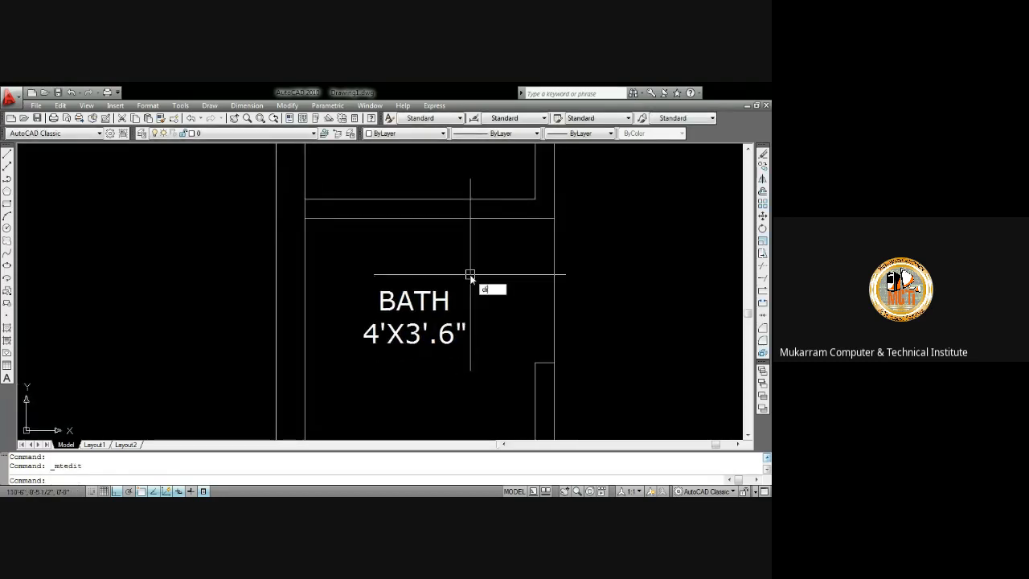
type("i")
key("Return")
scroll(523, 251, "down", 4)
scroll(516, 303, "up", 3)
left_click(514, 356)
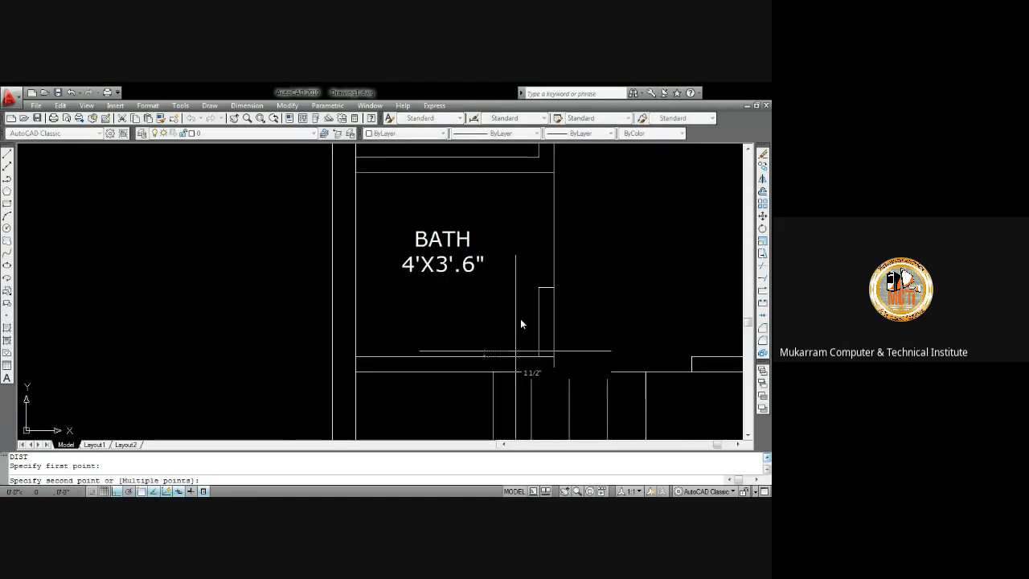
left_click(513, 173)
Change the bath label's size line to 4'X4'
double_click(471, 263)
left_click_drag(486, 265, 440, 266)
type("4'X4")
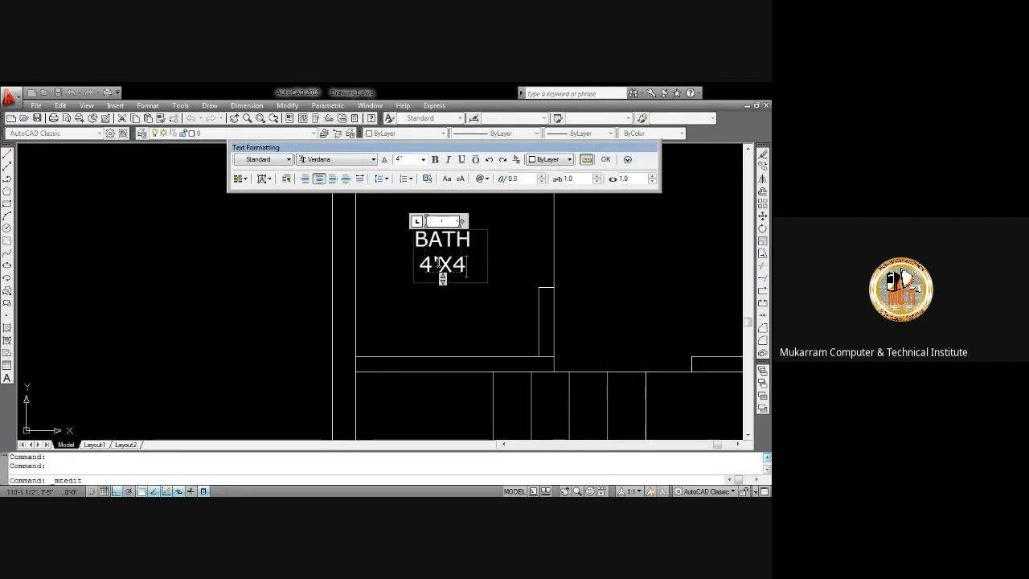
type("'")
left_click(609, 163)
Add a horizontal linear dimension between the two vertical walls right of the bath room
scroll(458, 312, "down", 5)
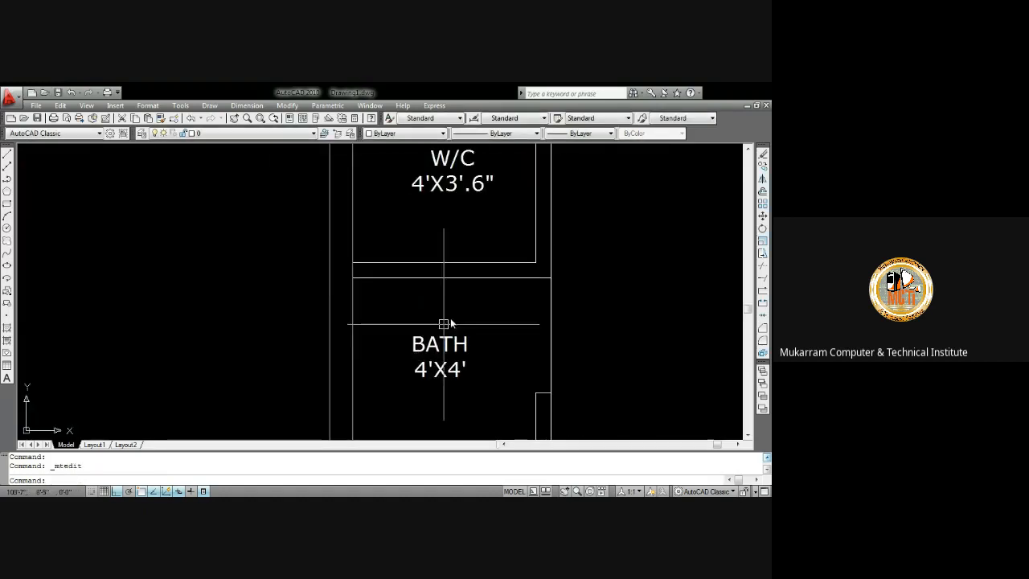
scroll(460, 317, "up", 3)
scroll(464, 321, "down", 3)
scroll(466, 322, "up", 3)
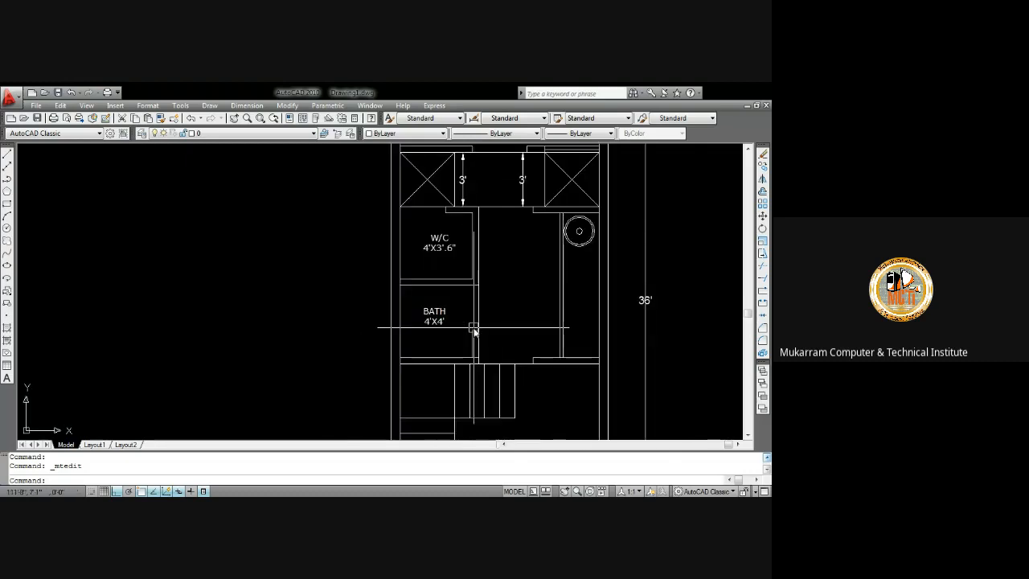
middle_click_drag(460, 301, 460, 338)
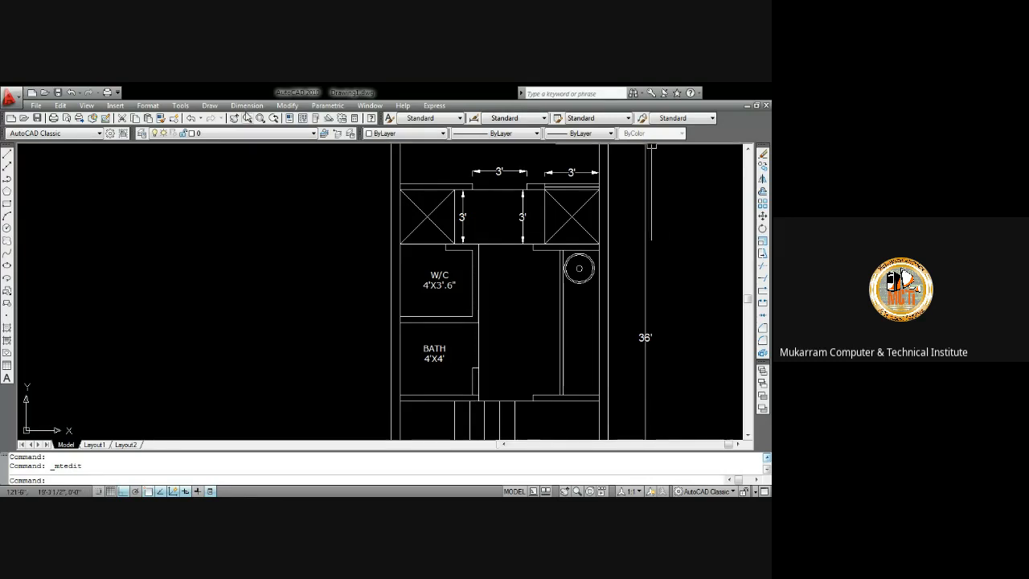
left_click(256, 131)
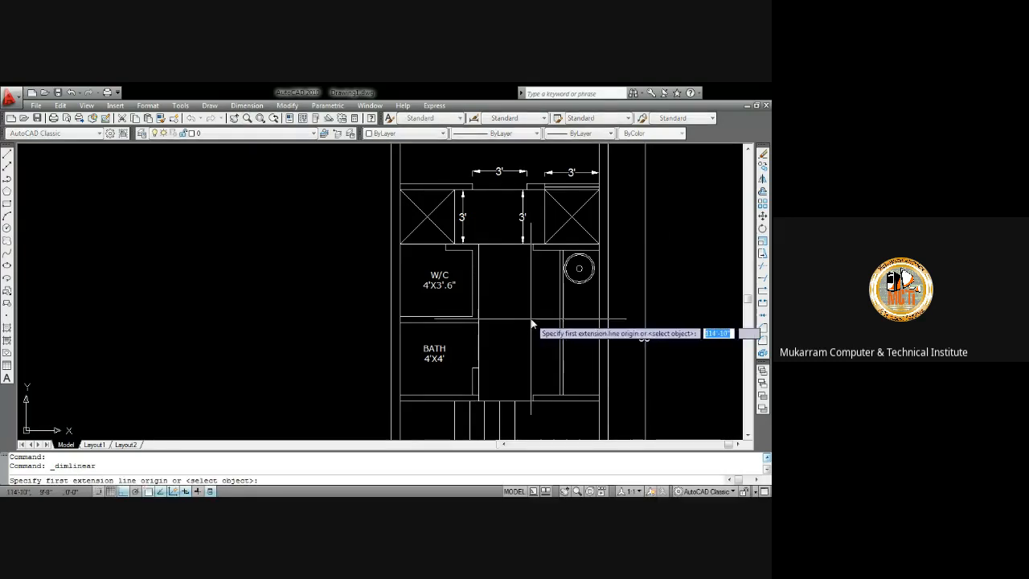
scroll(556, 344, "up", 2)
middle_click_drag(555, 344, 438, 283)
scroll(457, 282, "up", 4)
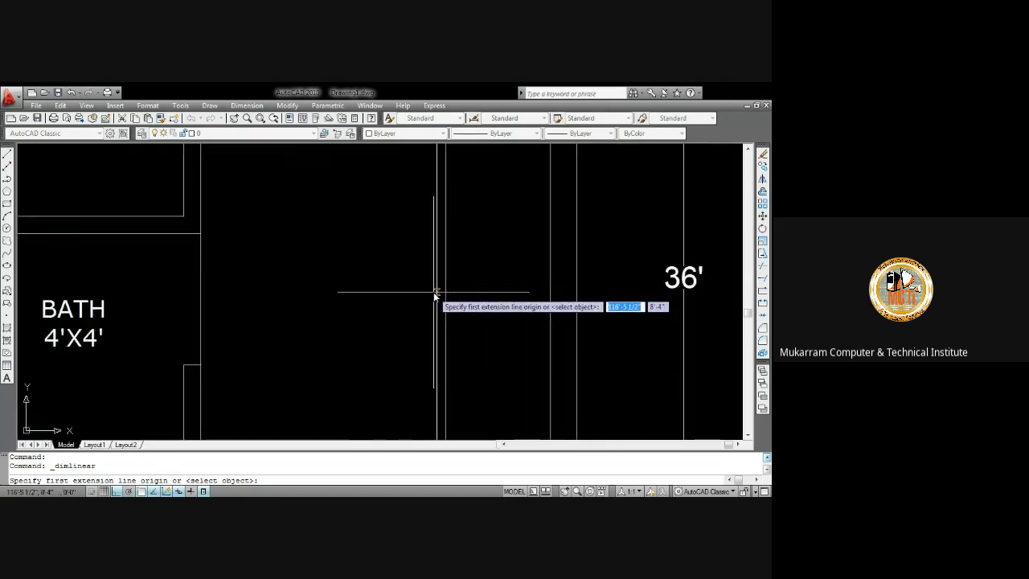
left_click(437, 294)
left_click(549, 295)
left_click(540, 336)
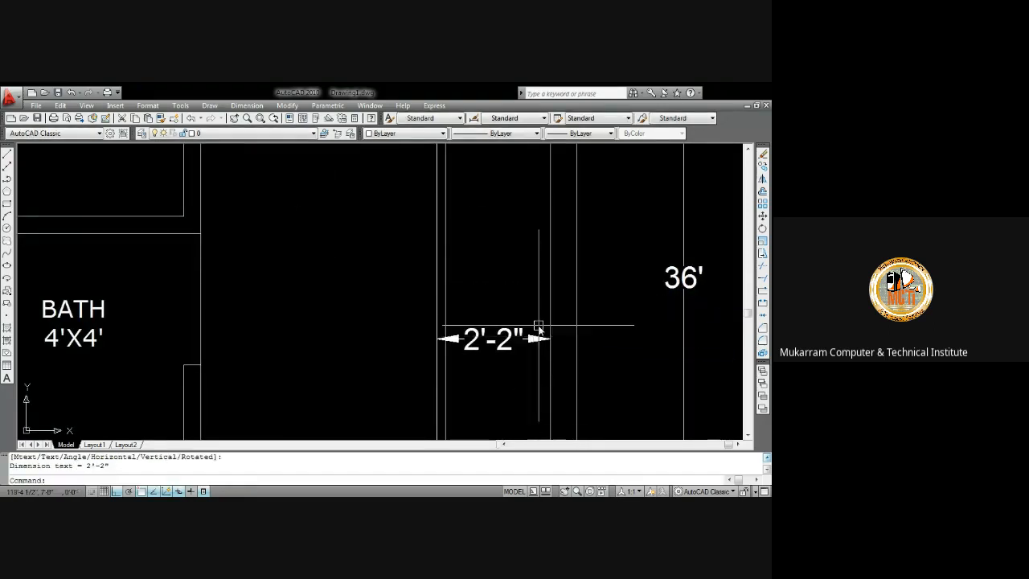
Delete the horizontal dimension just added
scroll(536, 323, "down", 5)
middle_click_drag(516, 346, 505, 274)
scroll(505, 274, "up", 4)
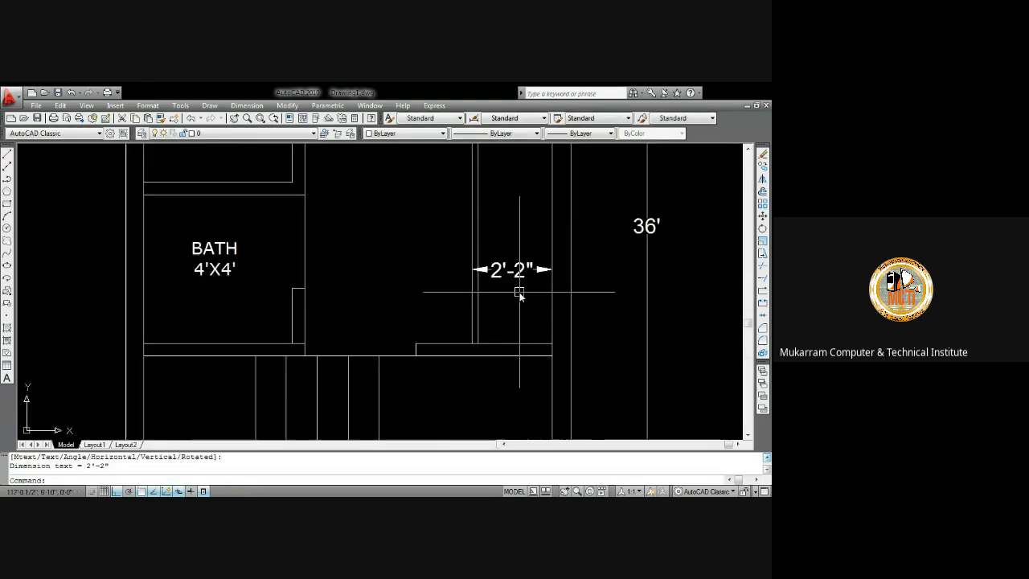
left_click(521, 268)
key("Delete")
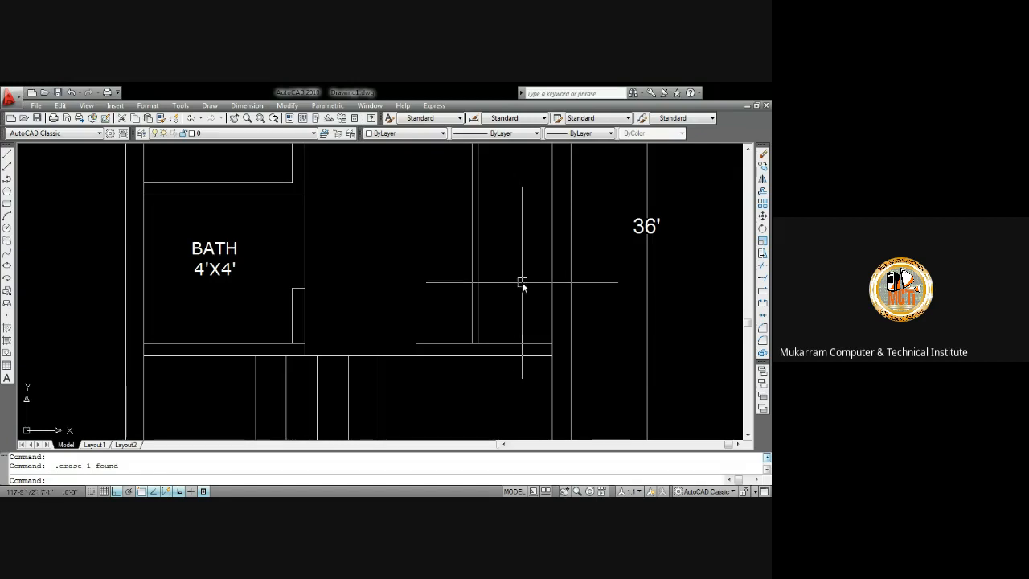
Measure distances across the passage beside the W/C and bath with the DIST command
scroll(518, 269, "down", 6)
scroll(510, 277, "up", 2)
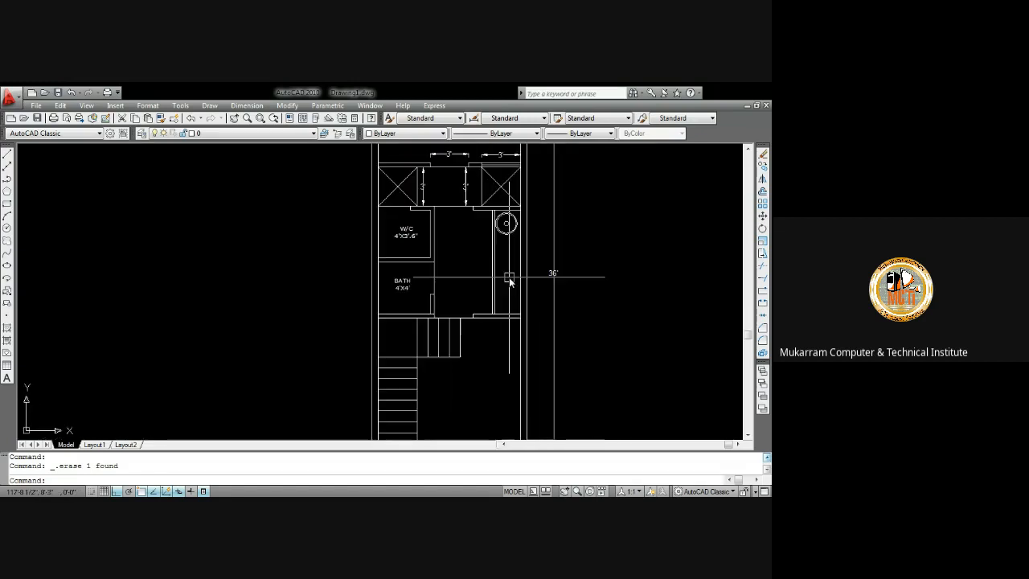
scroll(447, 266, "up", 2)
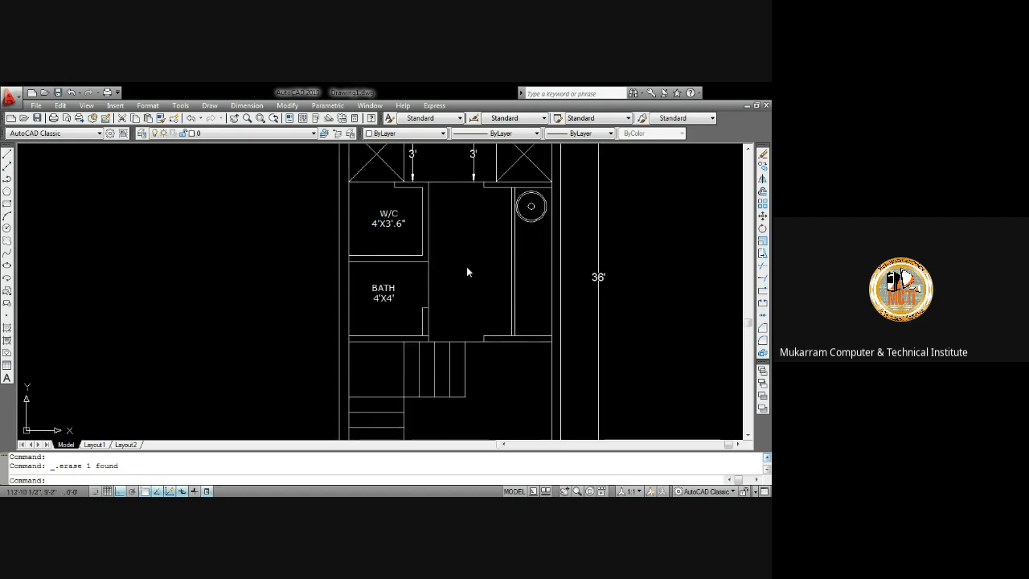
type("di")
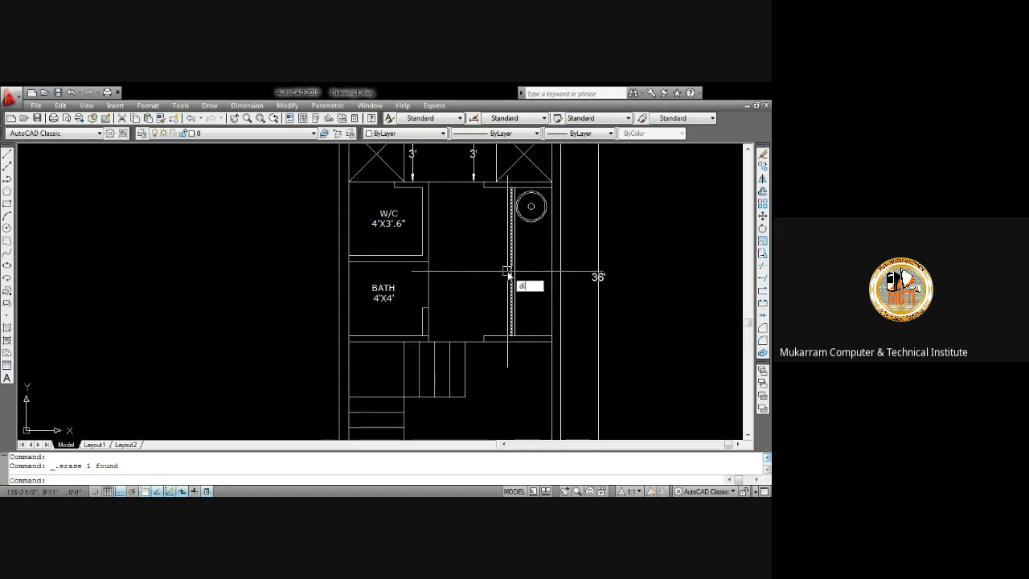
key("Return")
scroll(507, 281, "up", 3)
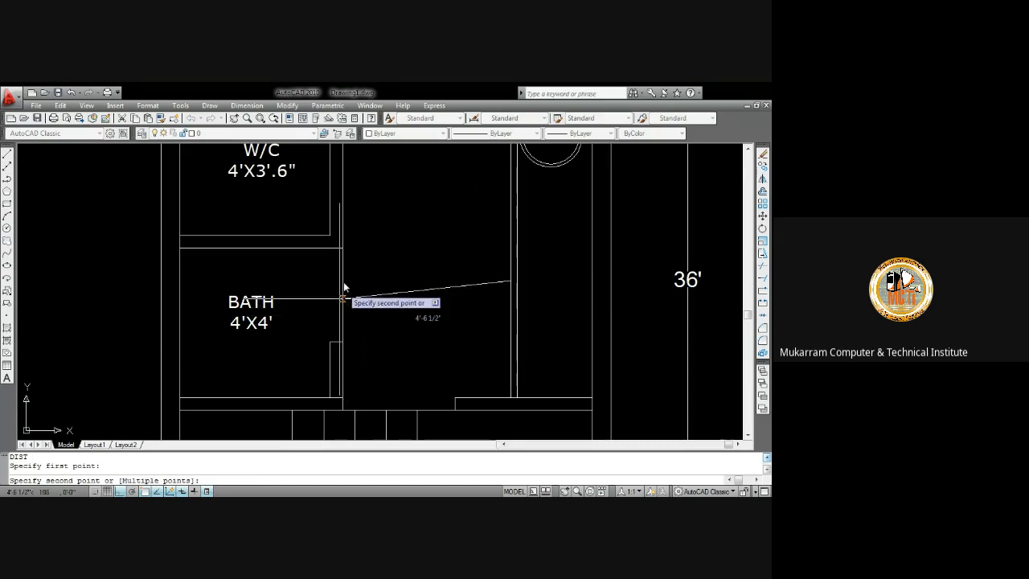
key("Escape")
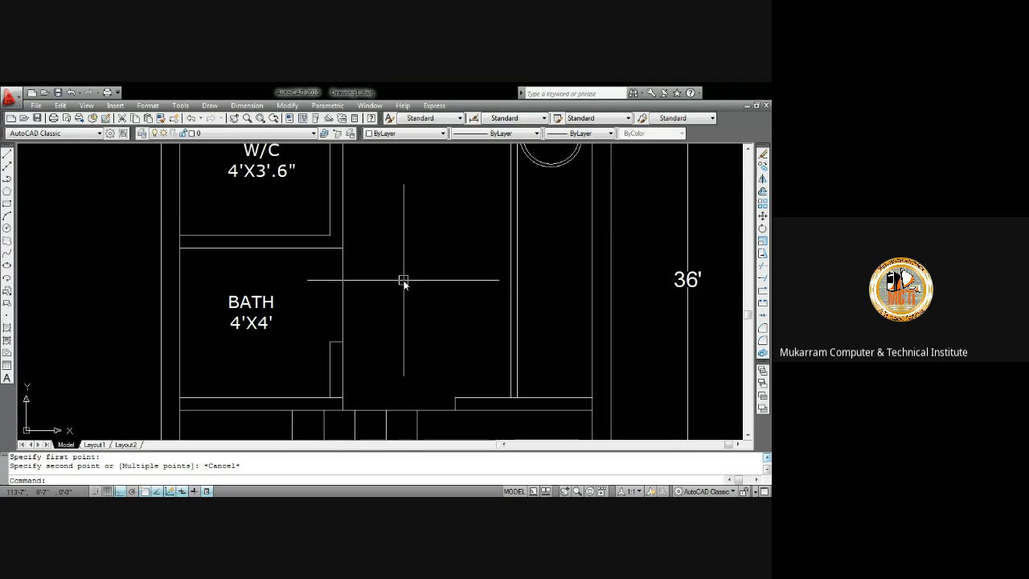
scroll(407, 282, "down", 2)
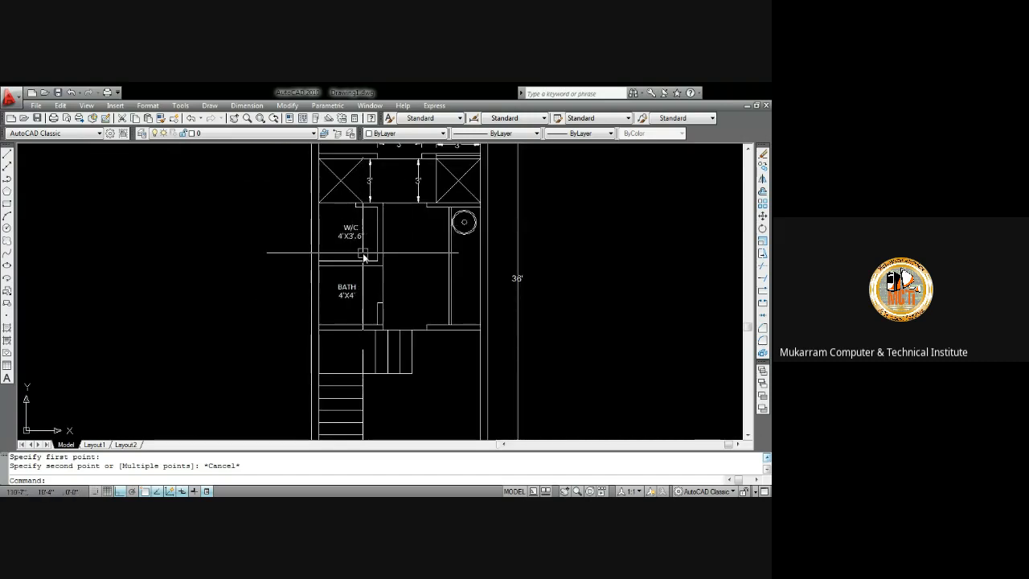
scroll(380, 258, "up", 2)
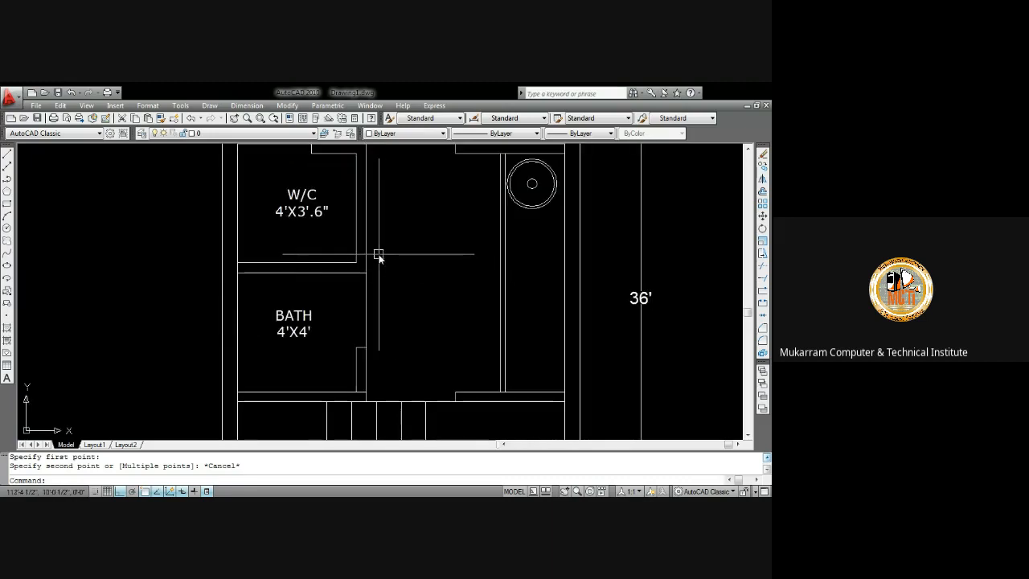
type("di")
key("Return")
left_click(368, 257)
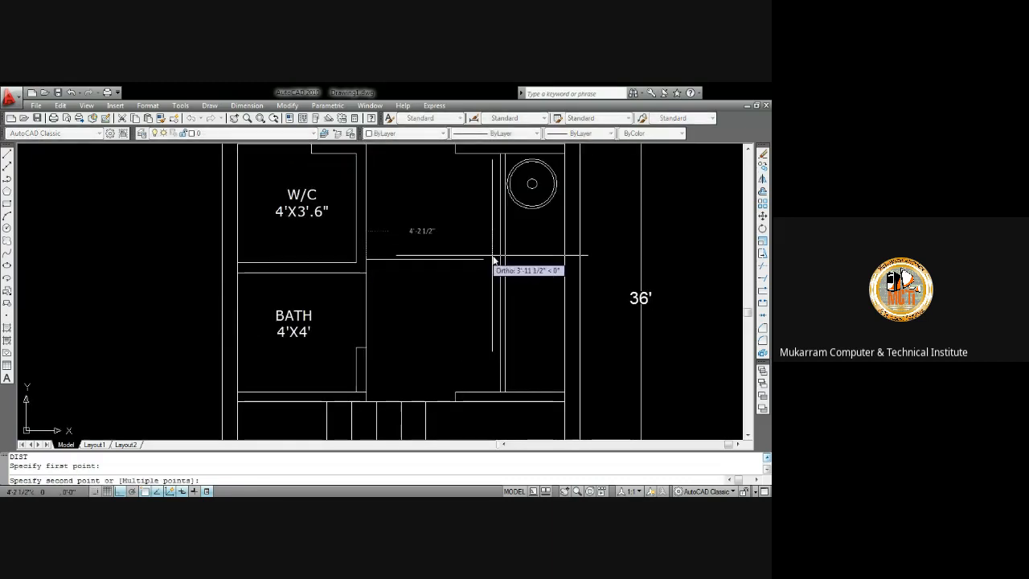
key("Escape")
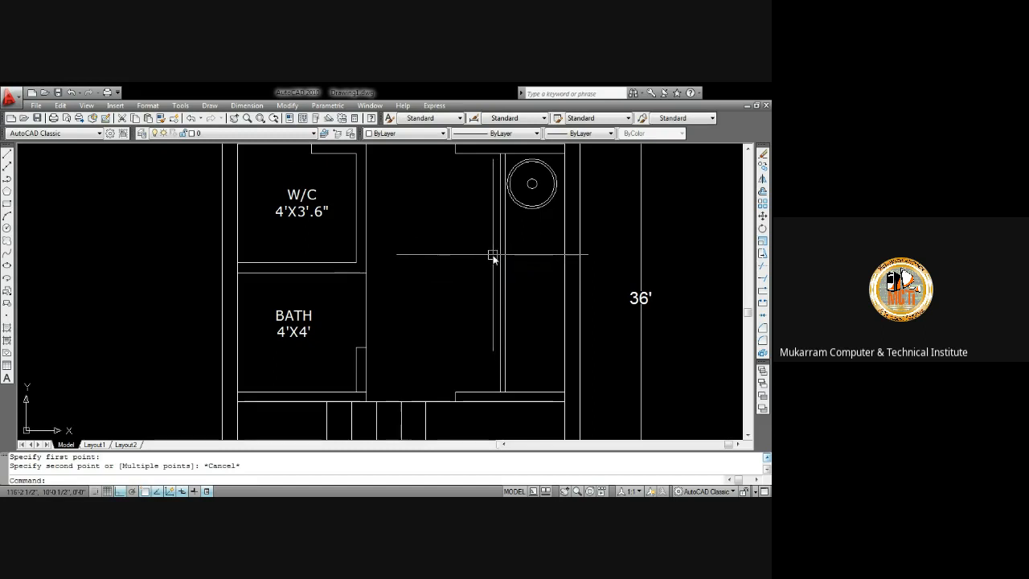
Add a multiline text label reading kitchen in the passage beside the W/C and bath
mouse_move(455, 242)
middle_mouse_down()
mouse_move(454, 286)
mouse_move(441, 230)
middle_mouse_up()
scroll(455, 287, "down", 3)
scroll(440, 233, "up", 4)
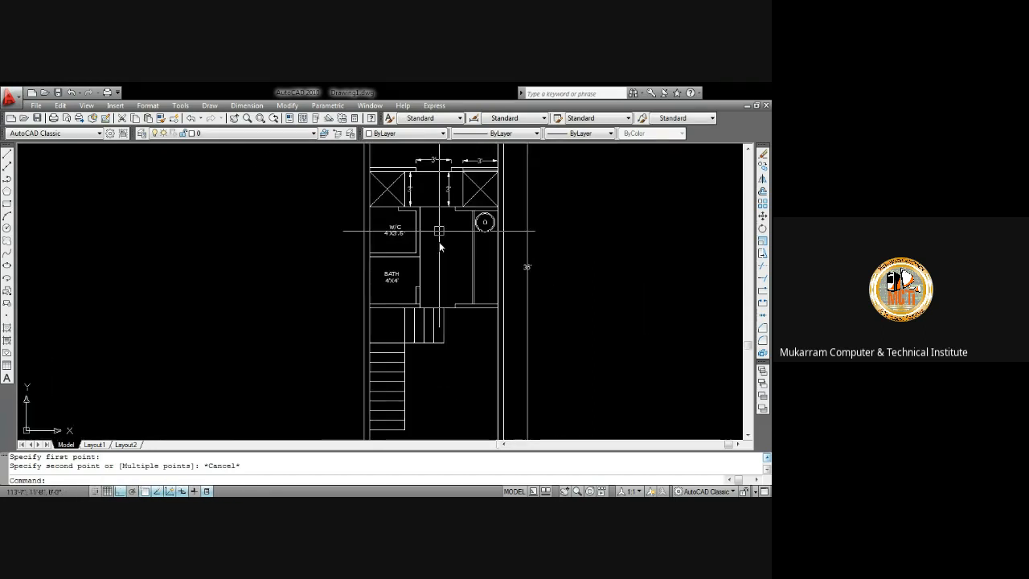
type("t")
key("Return")
left_click(439, 242)
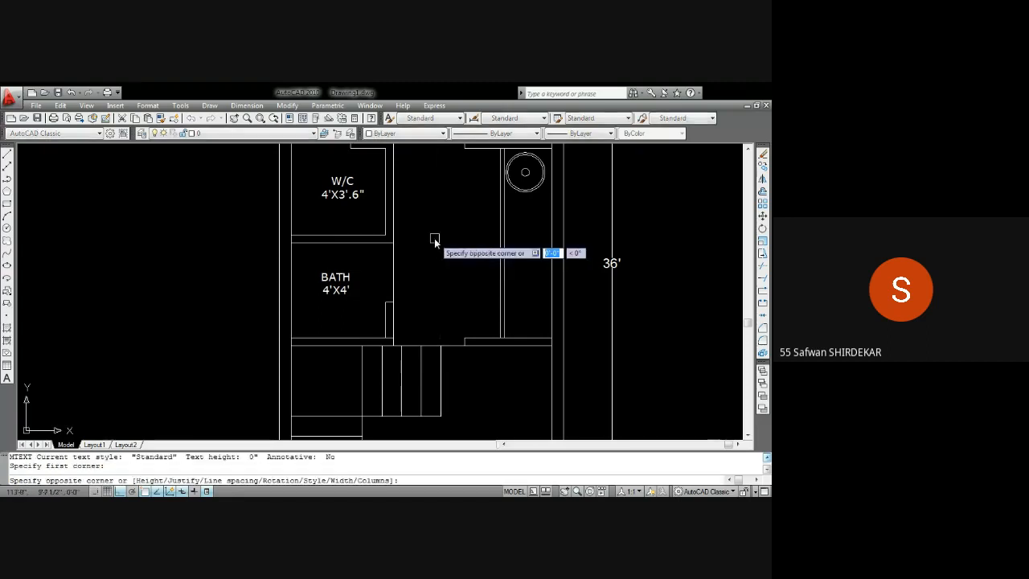
left_click(552, 275)
type("kit")
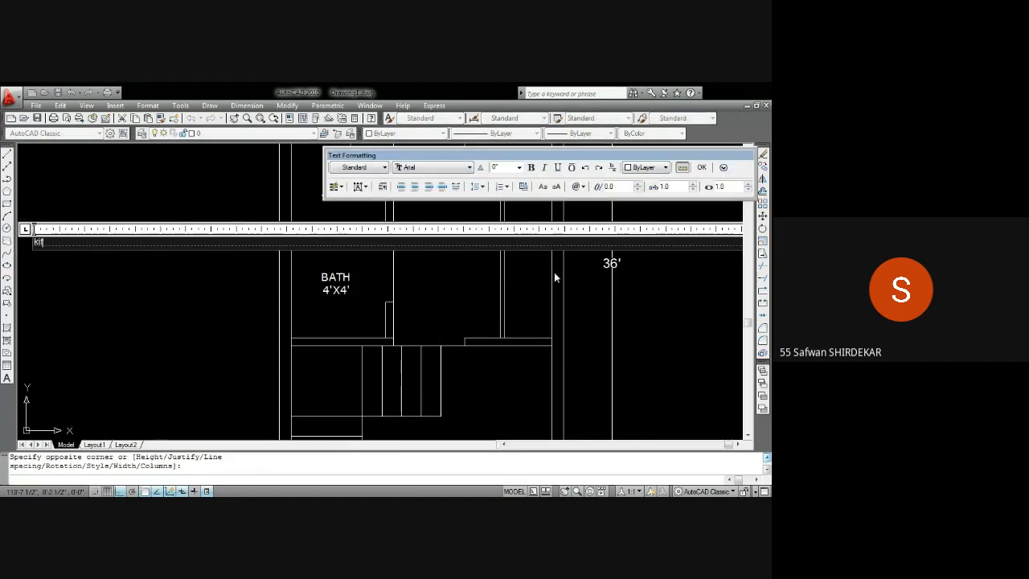
type("chen")
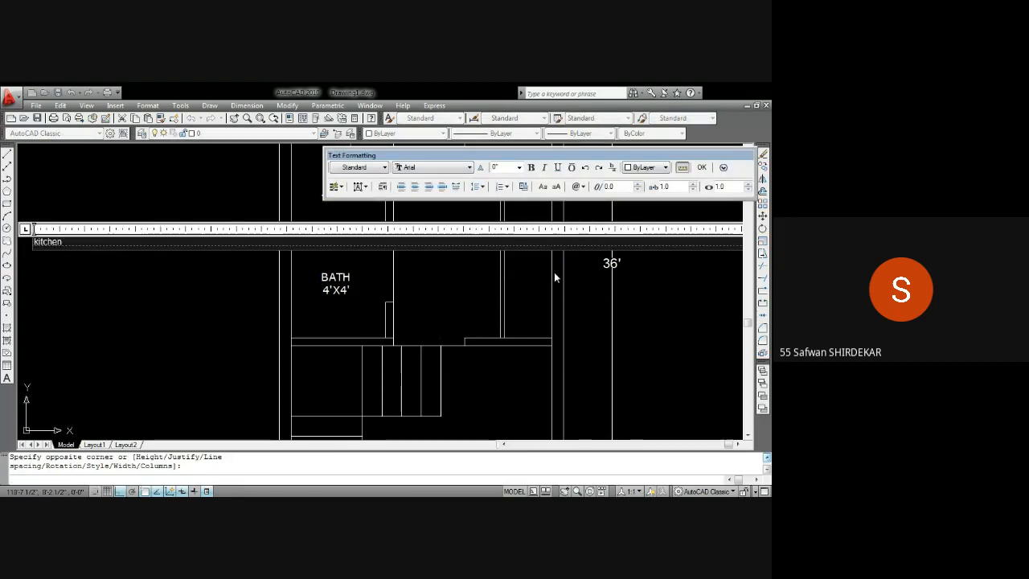
key("ctrl+a")
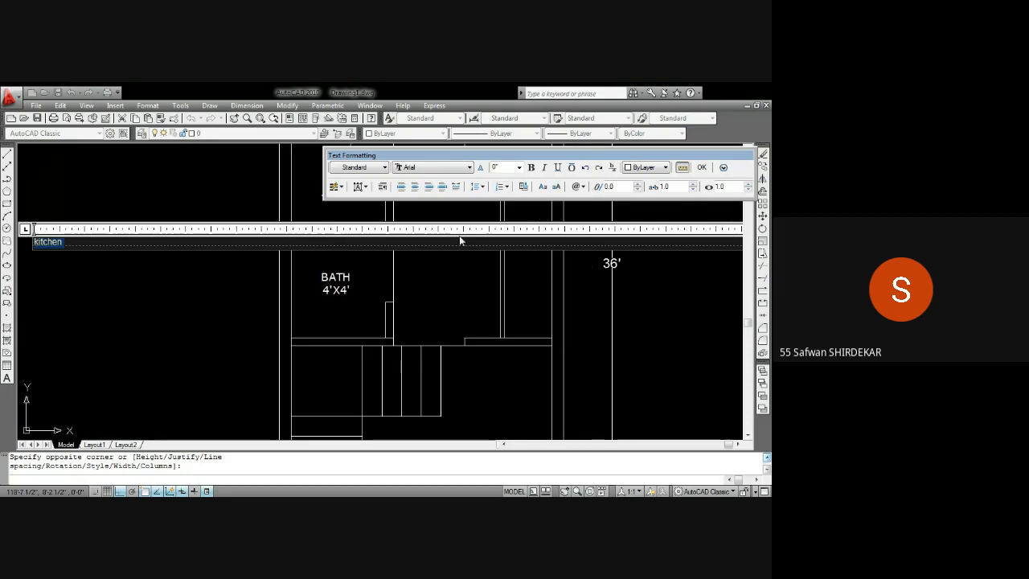
left_click(700, 168)
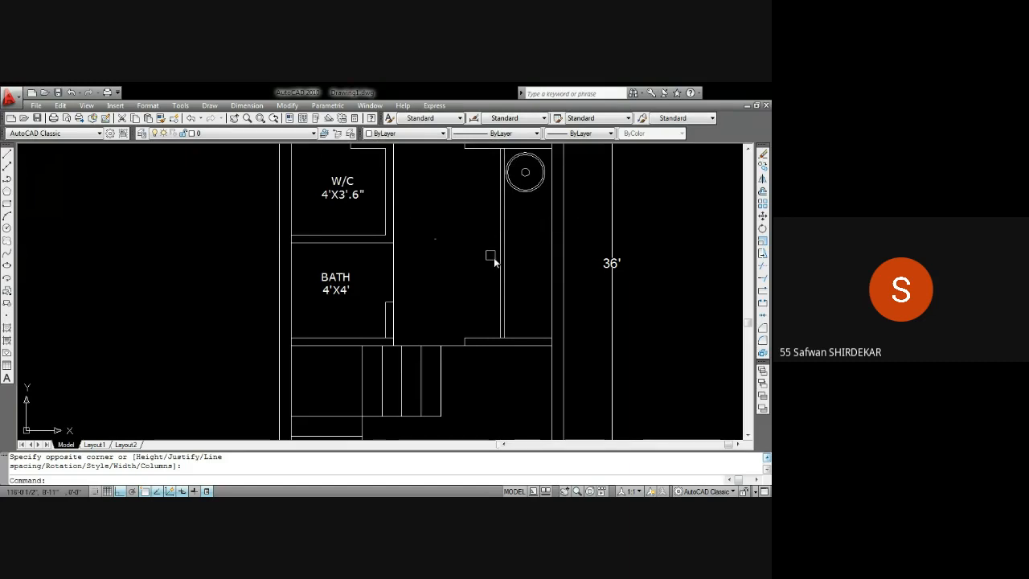
Measure the kitchen's width and length with the DIST command
scroll(491, 259, "up", 3)
type("di")
key("Return")
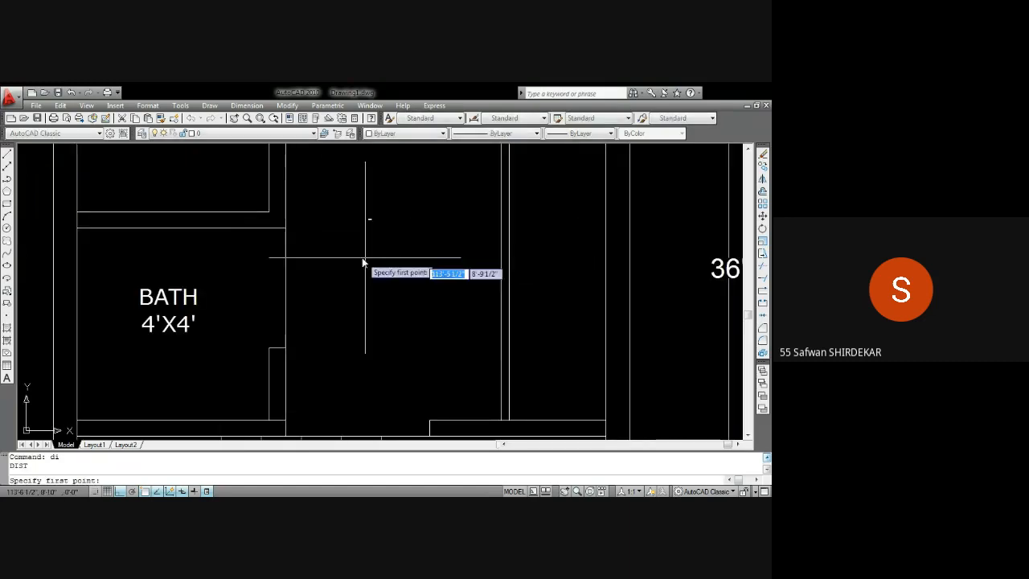
left_click(286, 280)
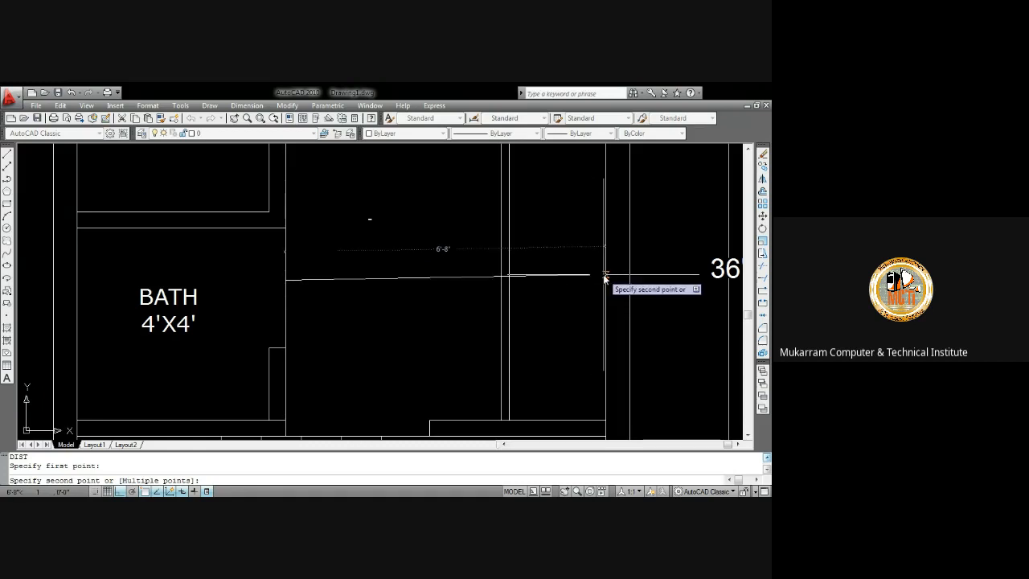
key("Escape")
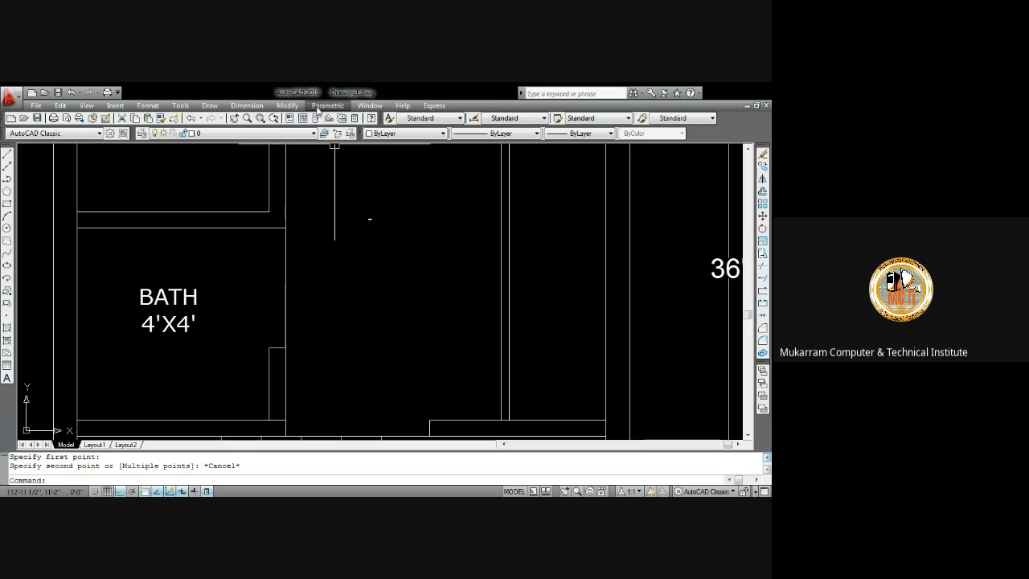
scroll(348, 193, "down", 4)
type("d")
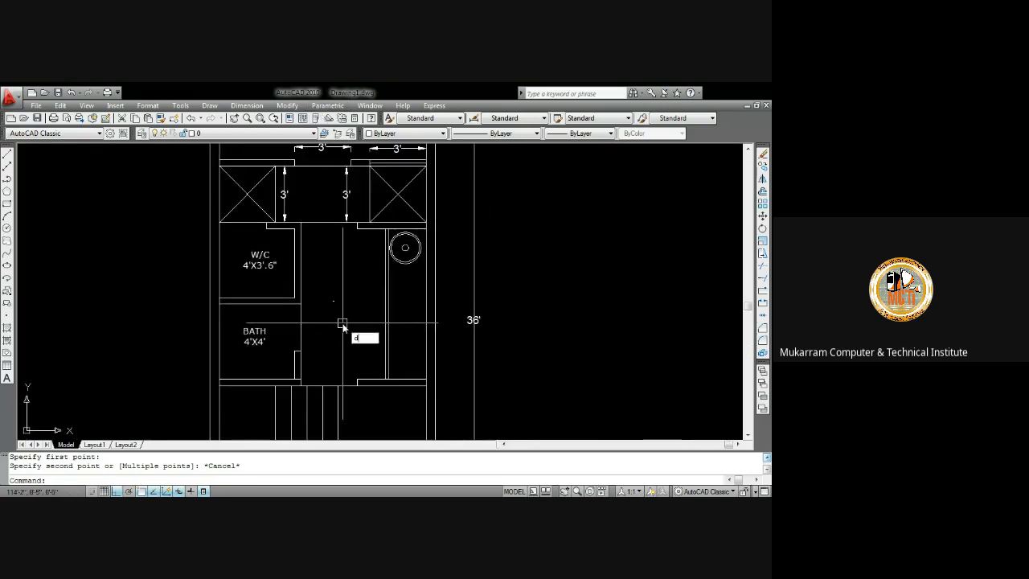
type("i")
key("Return")
left_click(359, 381)
scroll(375, 373, "up", 3)
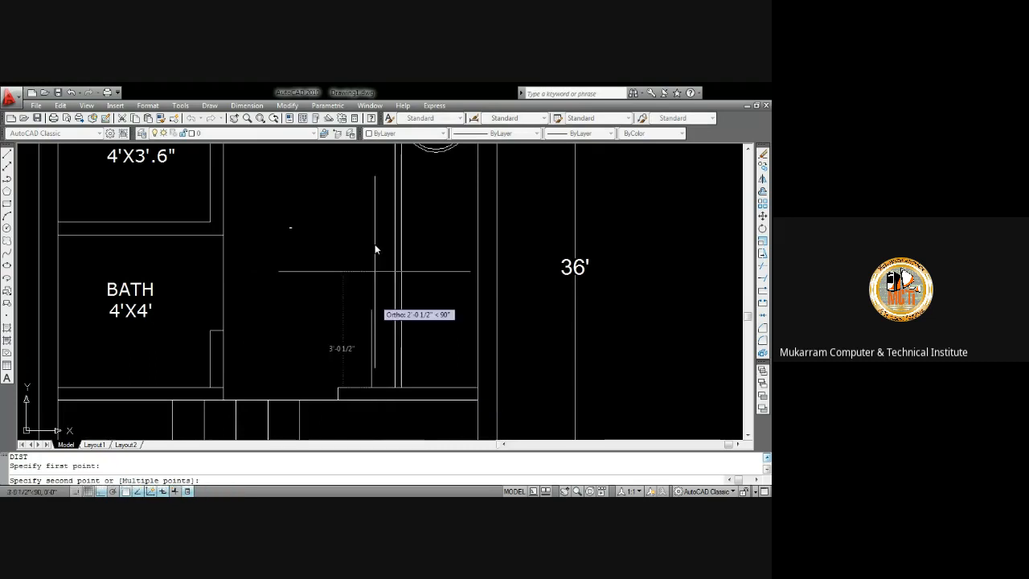
middle_click_drag(380, 206, 381, 309)
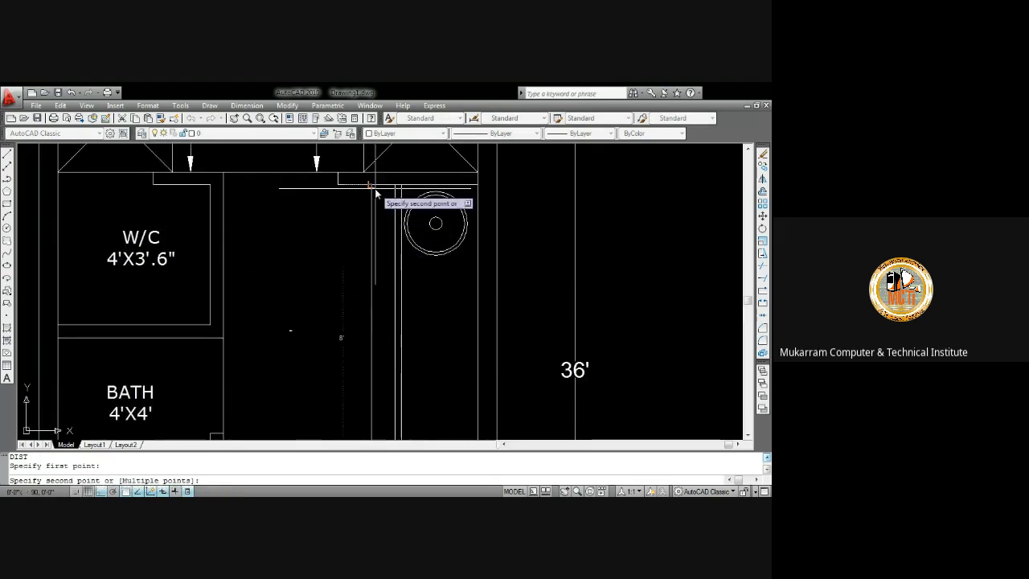
key("Escape")
Edit the kitchen label to add a second line reading 6'.8"x8'
scroll(270, 305, "up", 5)
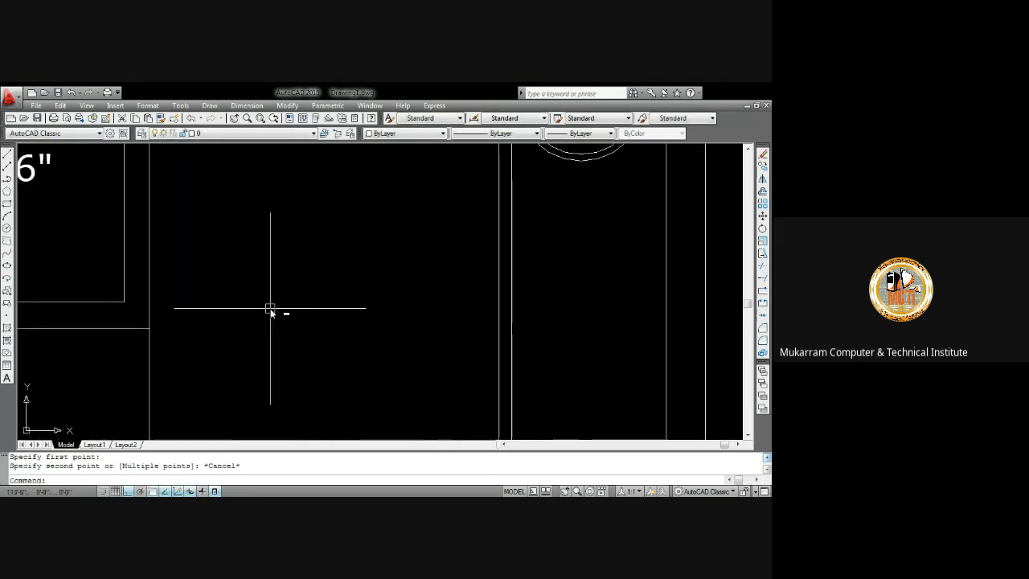
double_click(316, 329)
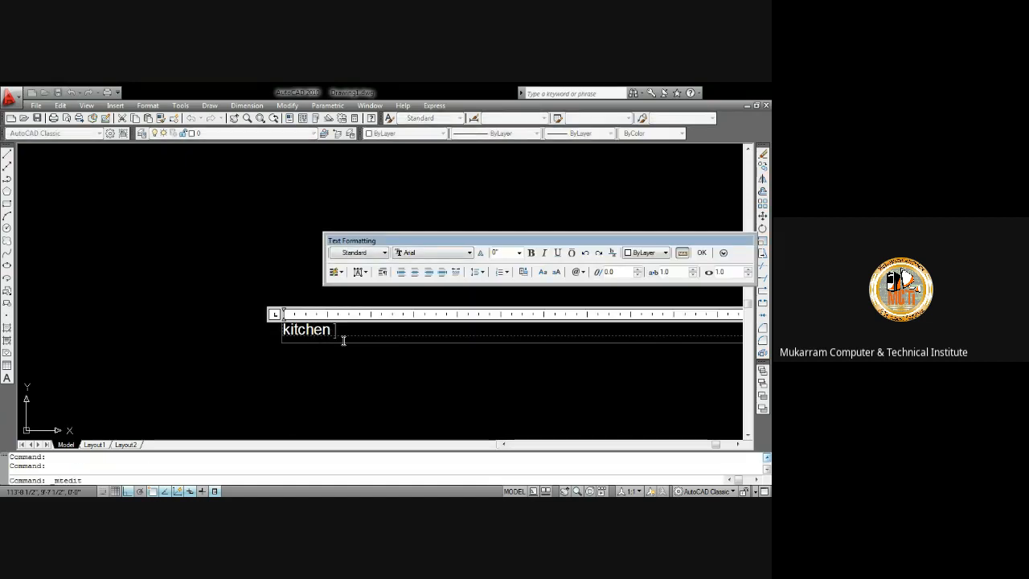
key("Return")
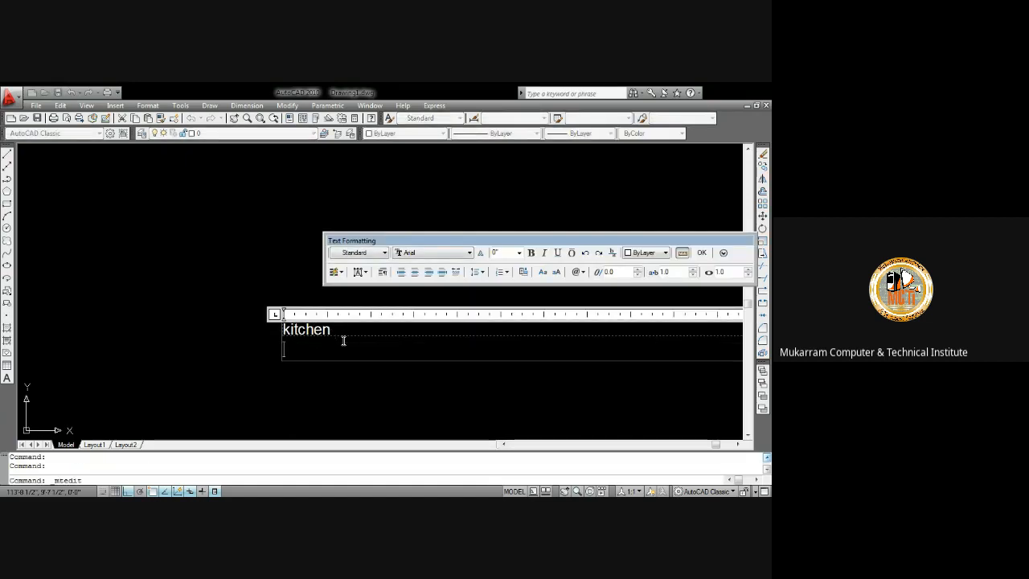
type("6'.8\"")
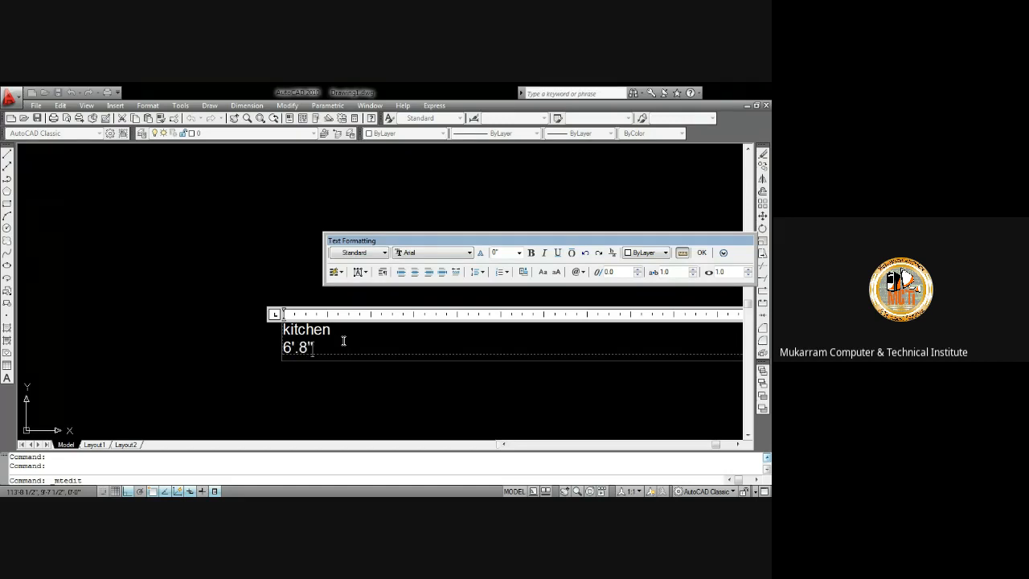
type("x8'")
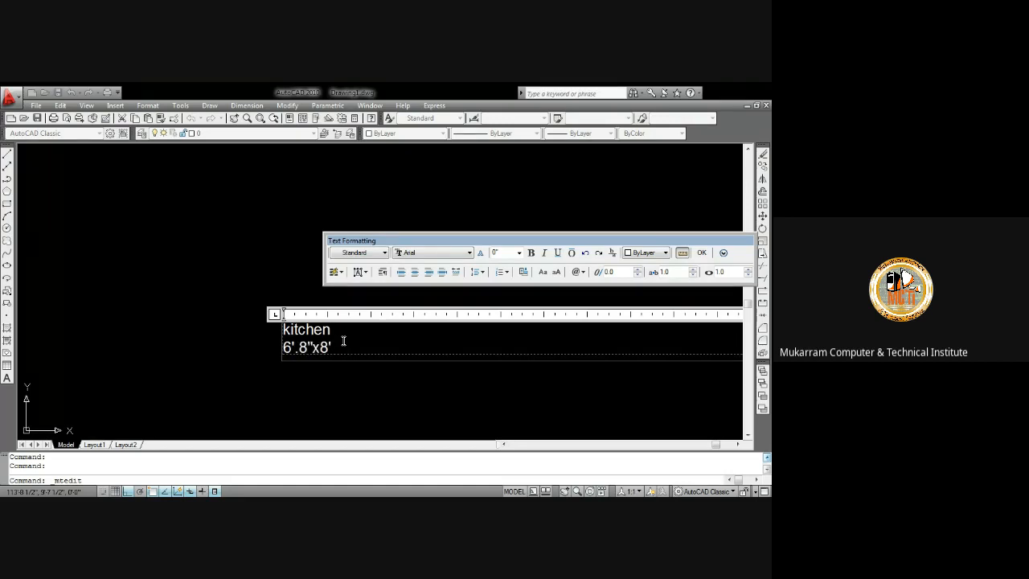
Convert the kitchen label to uppercase, set its font to Verdana and centre-justify it
key("ctrl+a")
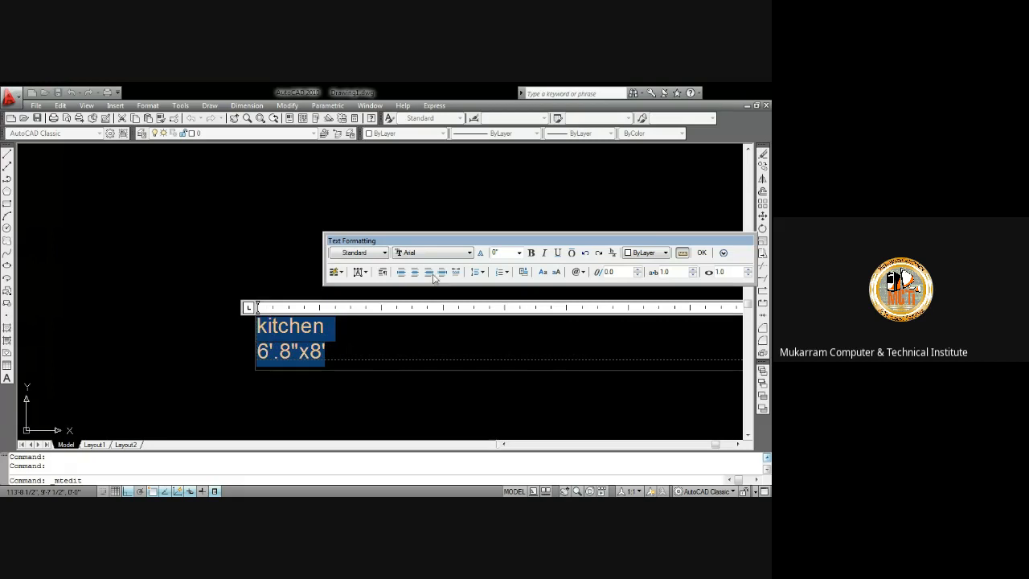
left_click(542, 272)
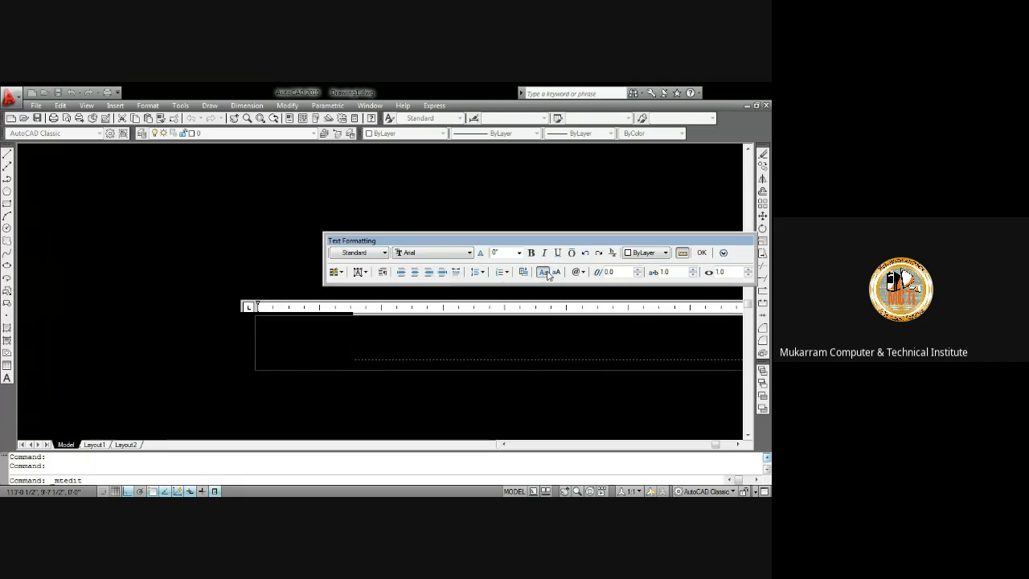
left_click(439, 258)
key("v")
key("Down")
left_click(416, 272)
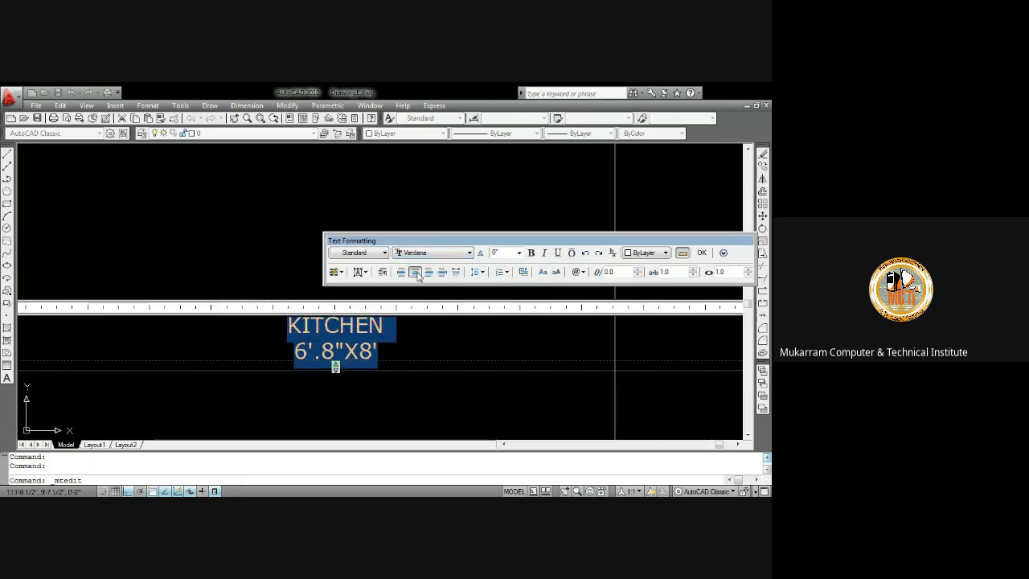
left_click(702, 253)
Set the kitchen label's text height to 6"
scroll(422, 270, "down", 14)
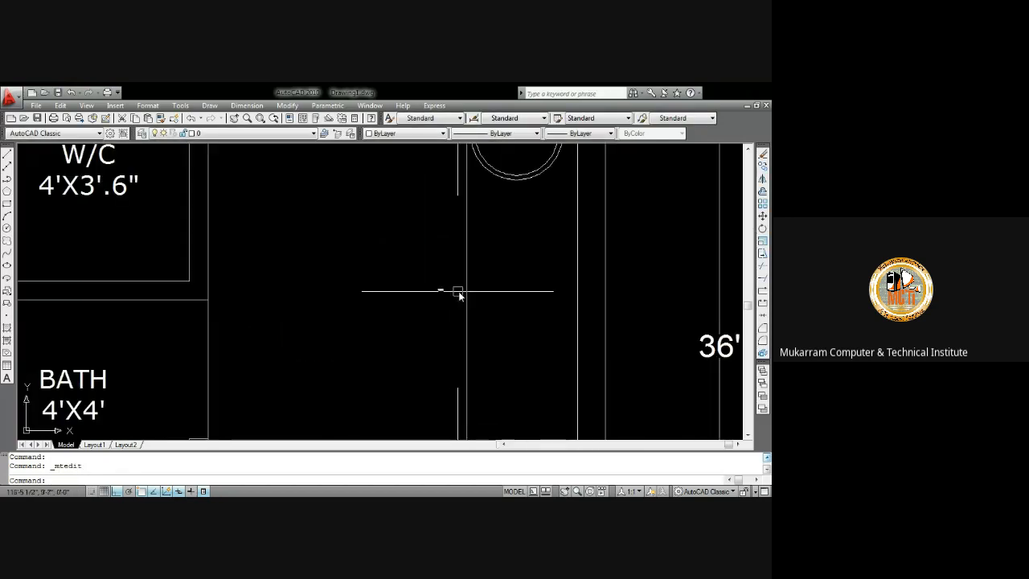
scroll(476, 328, "up", 12)
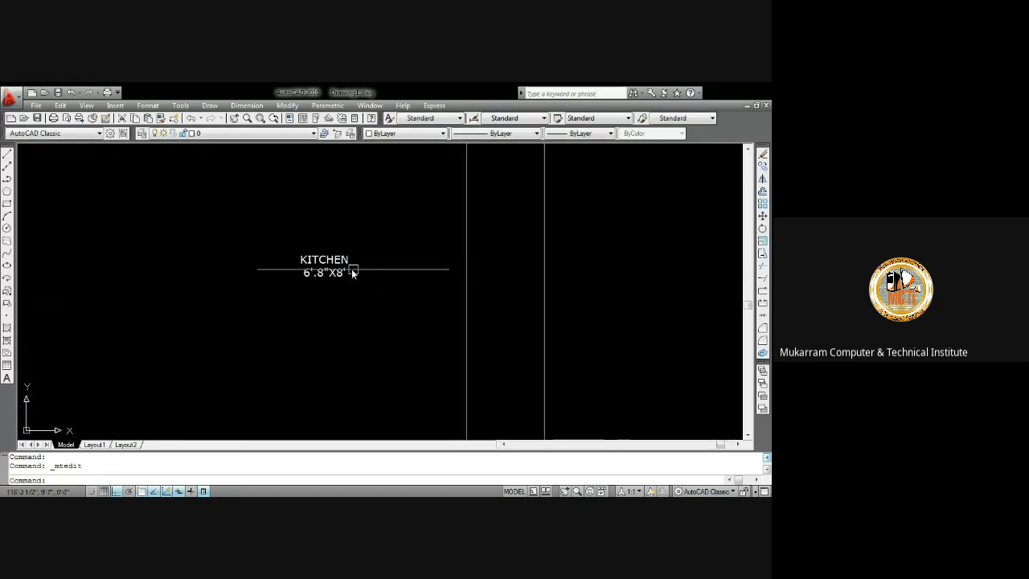
double_click(351, 271)
left_click_drag(347, 271, 297, 257)
left_click(307, 185)
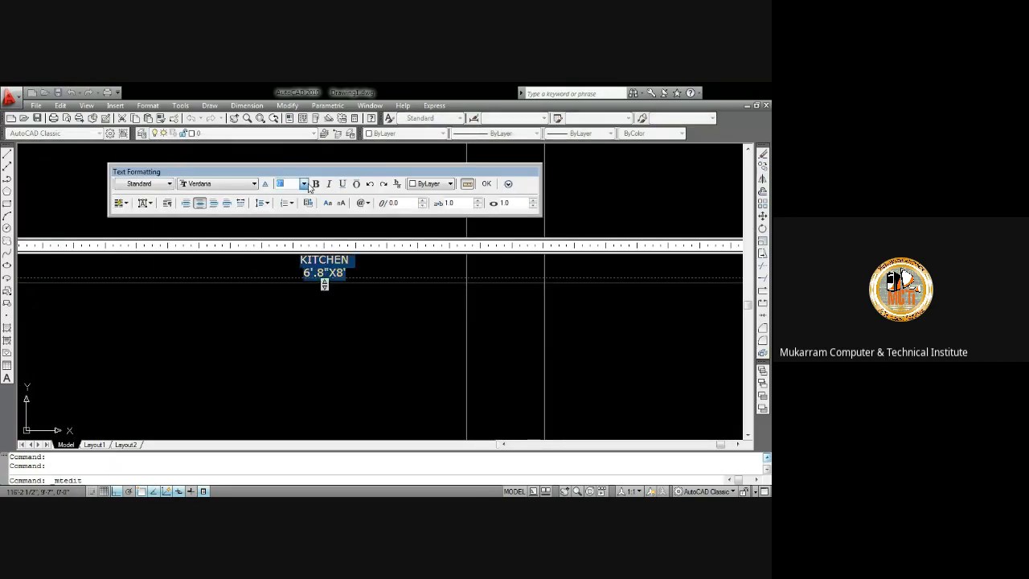
type("6")
key("Return")
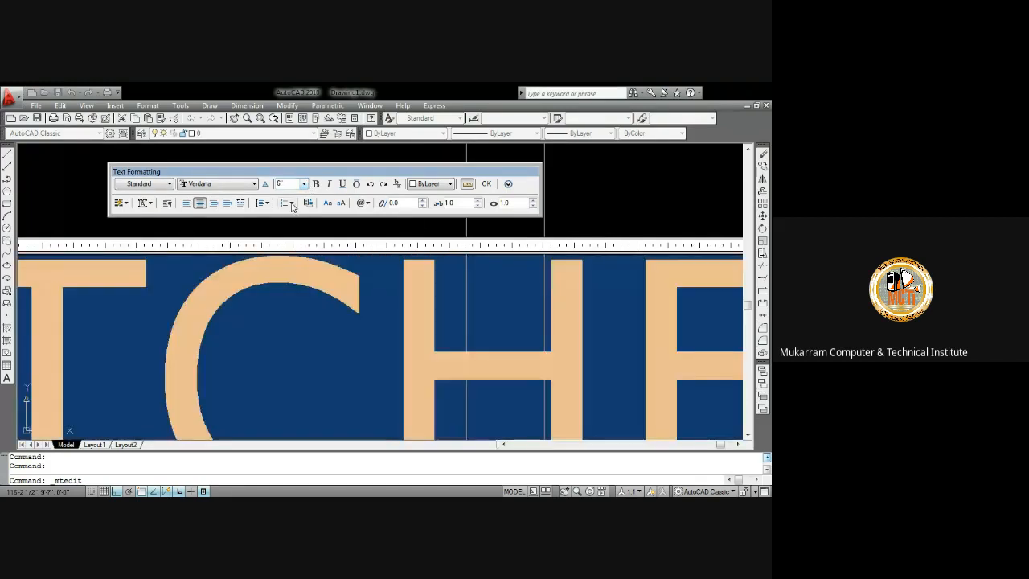
left_click(486, 184)
Move the kitchen label up and left within the kitchen with ortho turned off
scroll(462, 245, "down", 10)
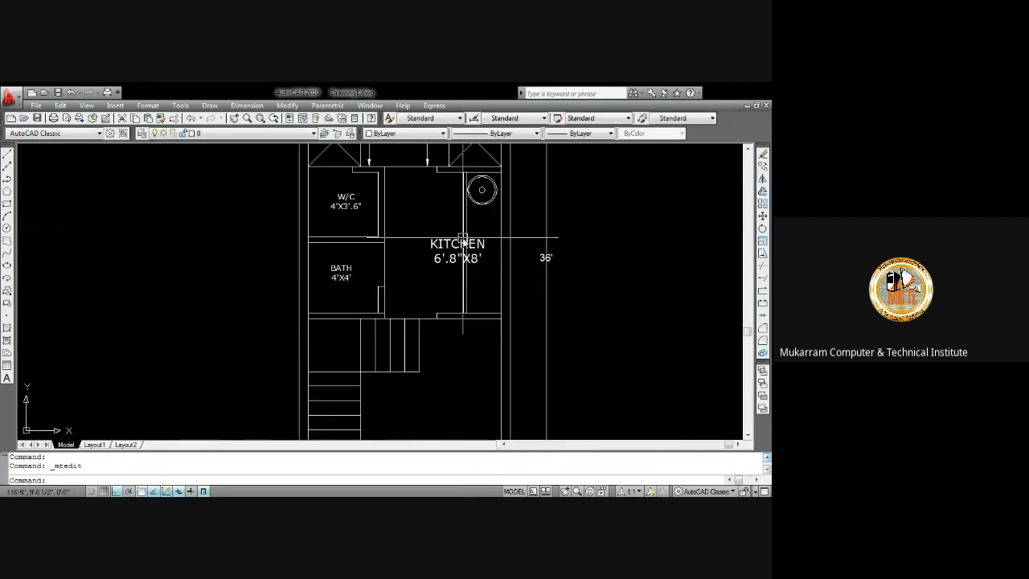
left_click(471, 261)
type("m")
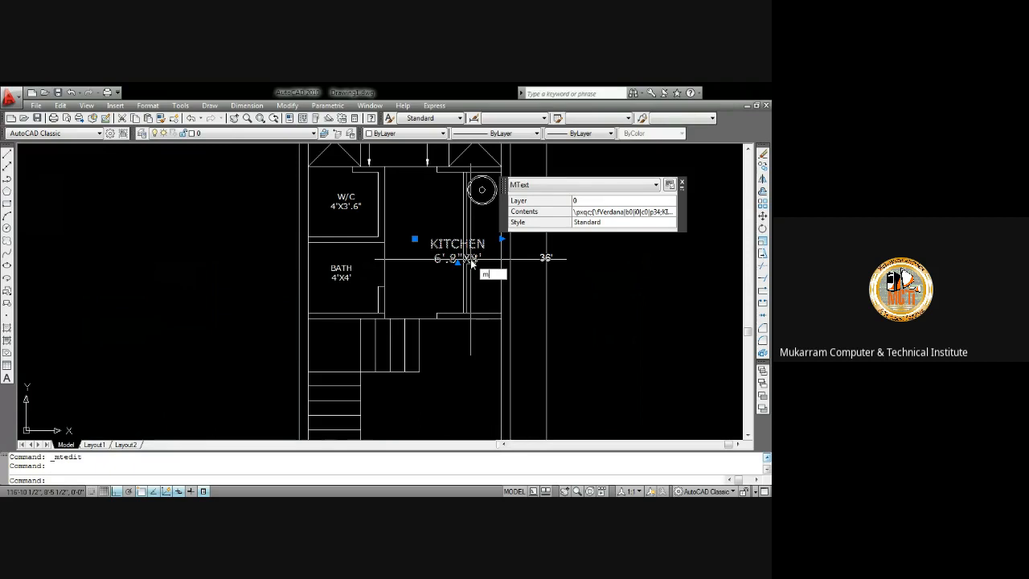
key("Return")
left_click(466, 258)
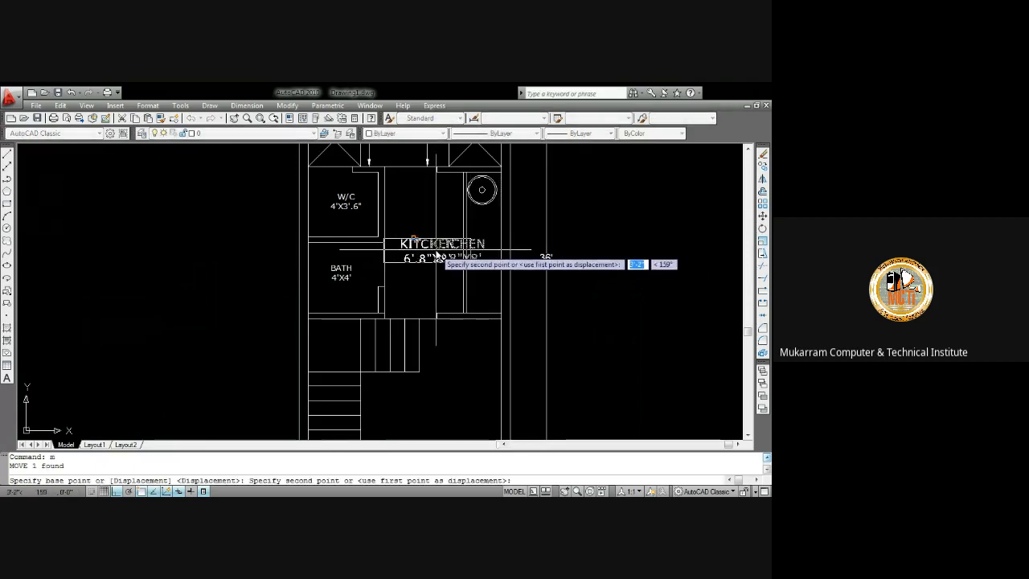
scroll(450, 246, "up", 3)
key("F8")
left_click(426, 249)
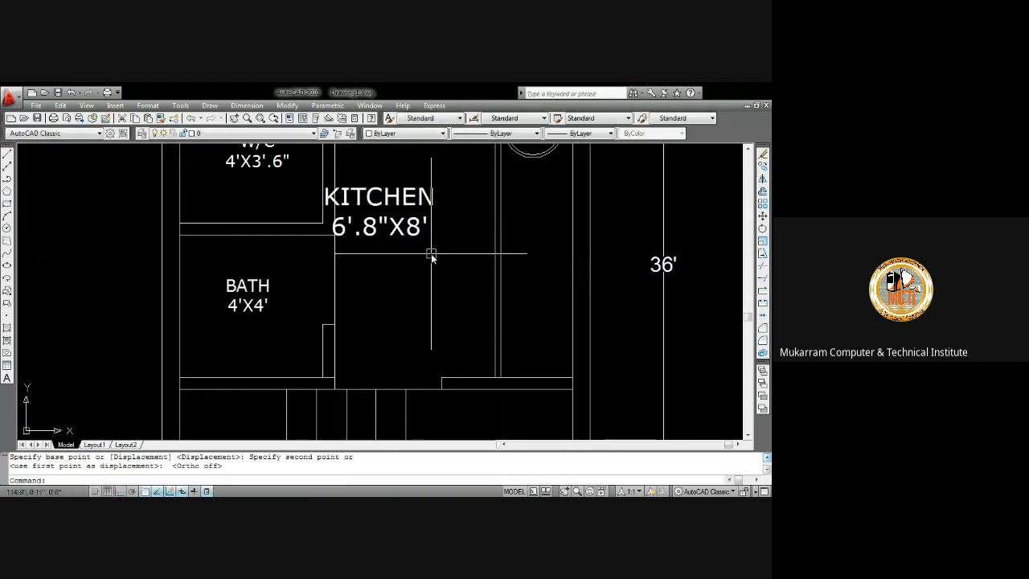
Set the kitchen label's text height to 4"
double_click(421, 235)
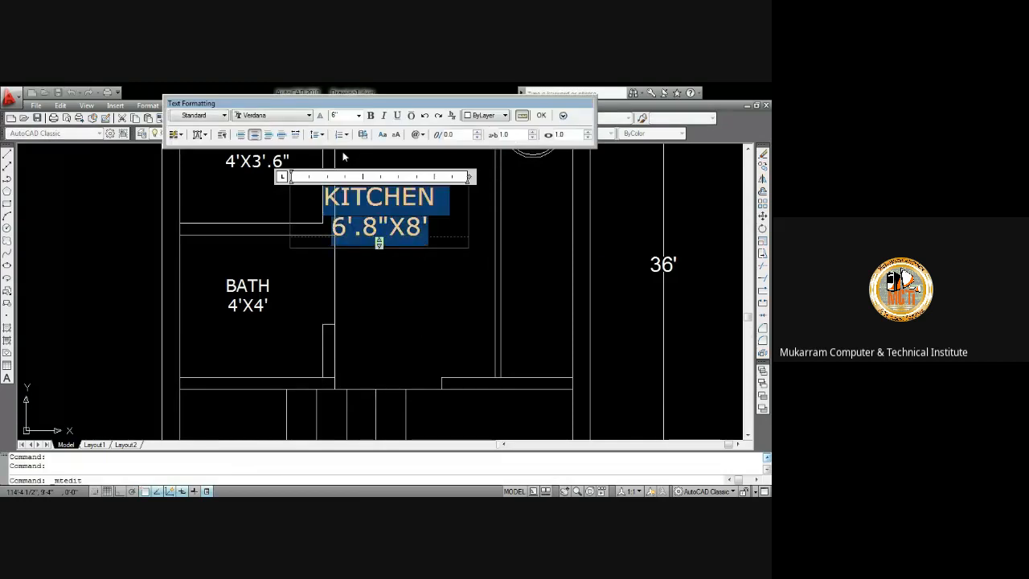
left_click(359, 116)
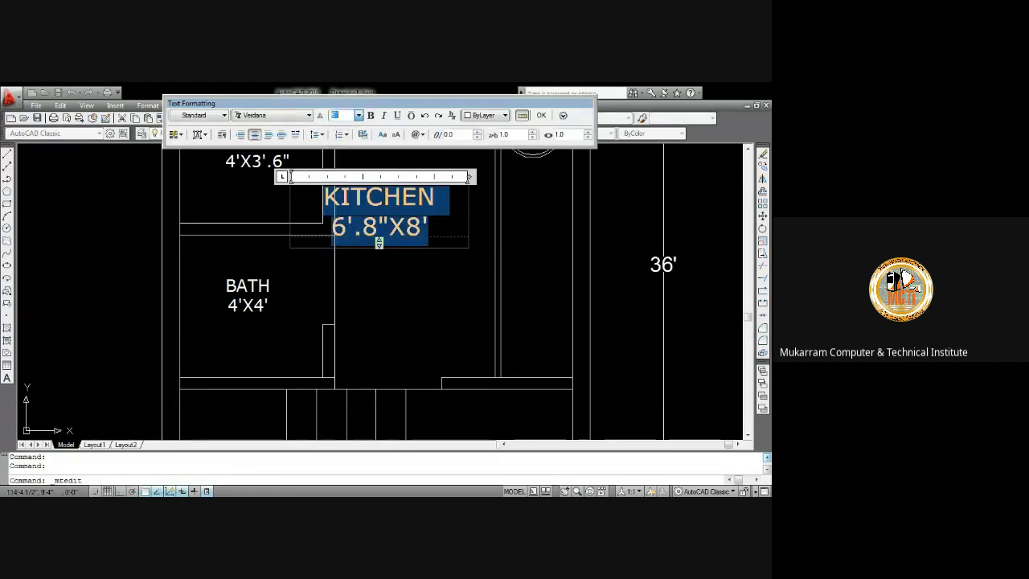
type("4")
key("Return")
left_click(541, 115)
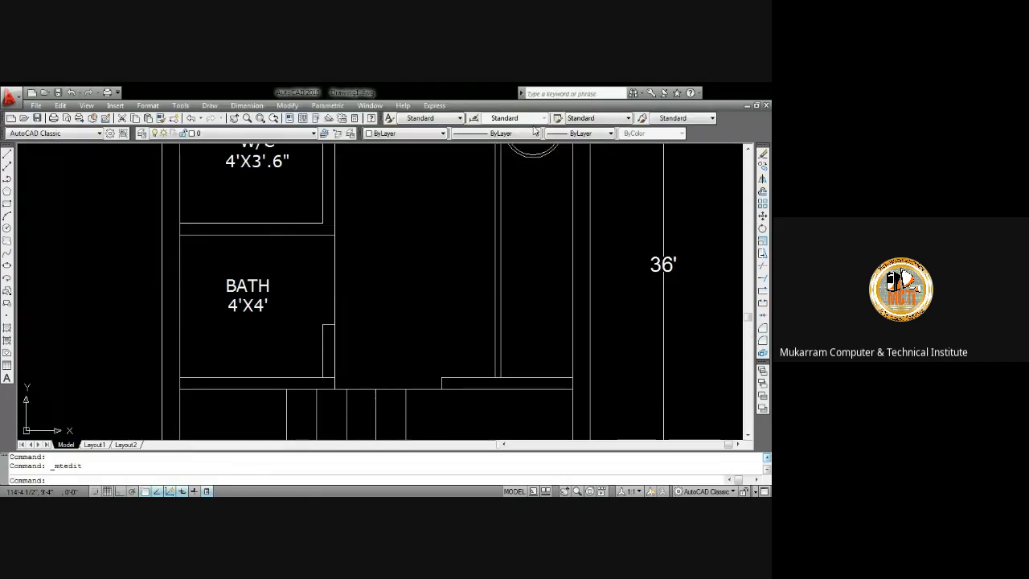
Move the kitchen label down and right to centre it in the kitchen
left_click(390, 208)
key("Escape")
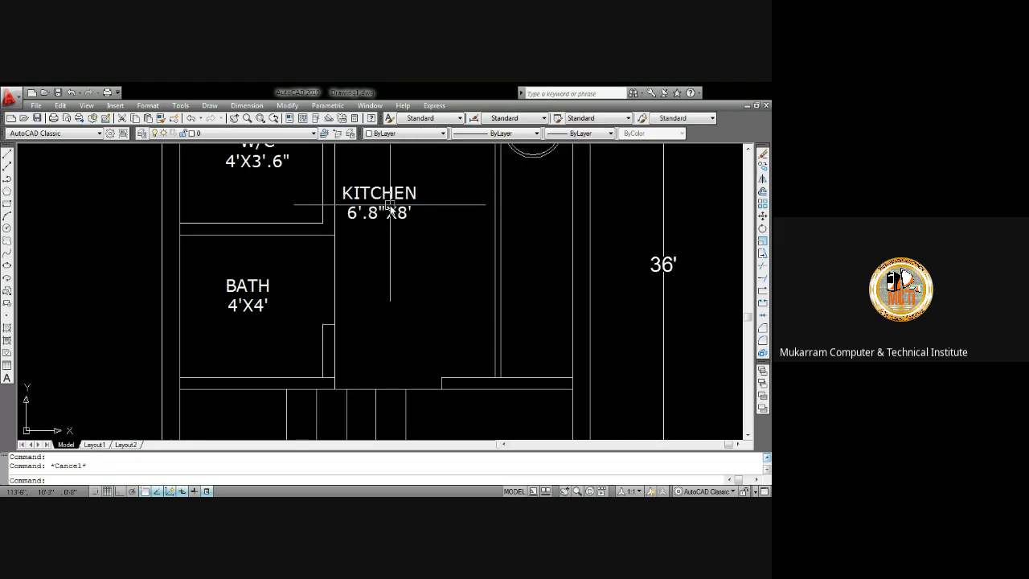
left_click(390, 207)
type("m")
key("Return")
left_click(468, 220)
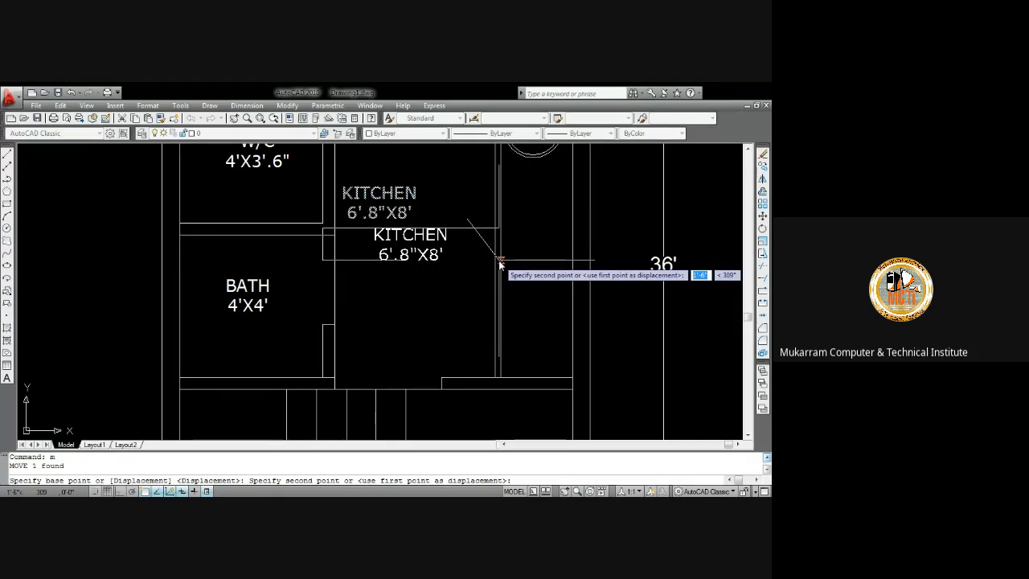
left_click(500, 257)
scroll(432, 264, "down", 5)
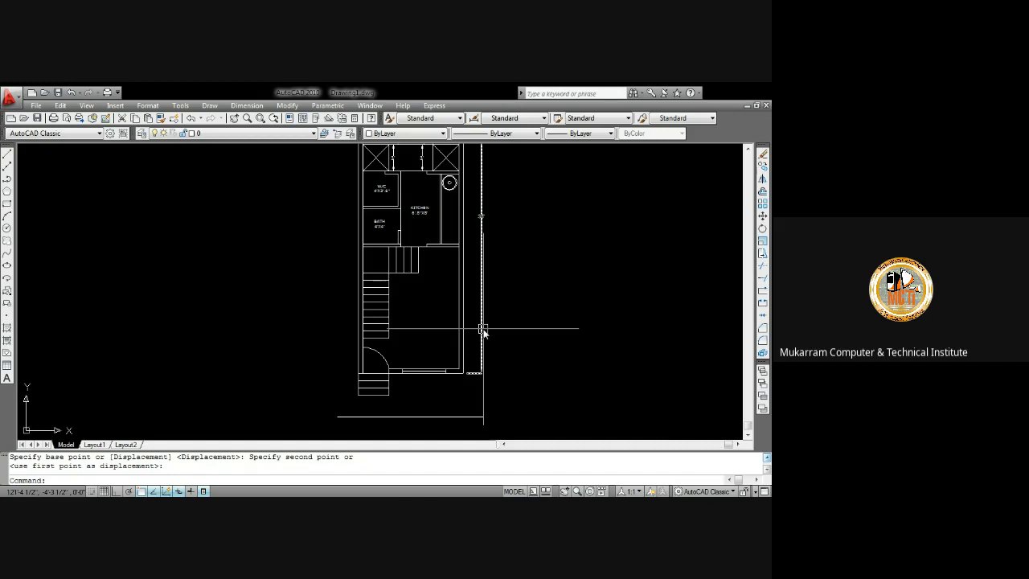
scroll(419, 207, "up", 2)
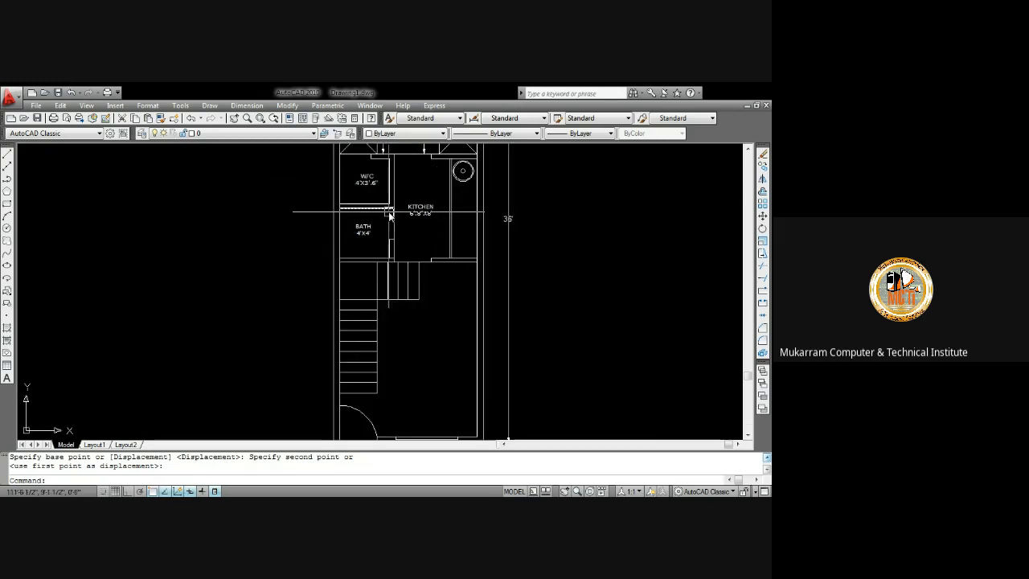
Zoom and pan around the bath and kitchen to inspect the walls near the bath doorway
scroll(389, 229, "up", 3)
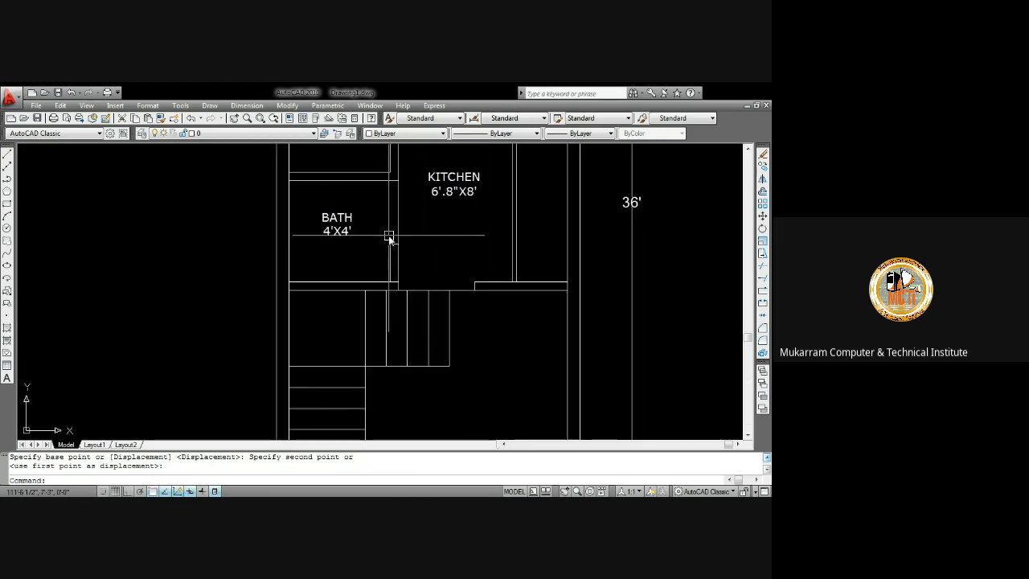
scroll(389, 238, "down", 5)
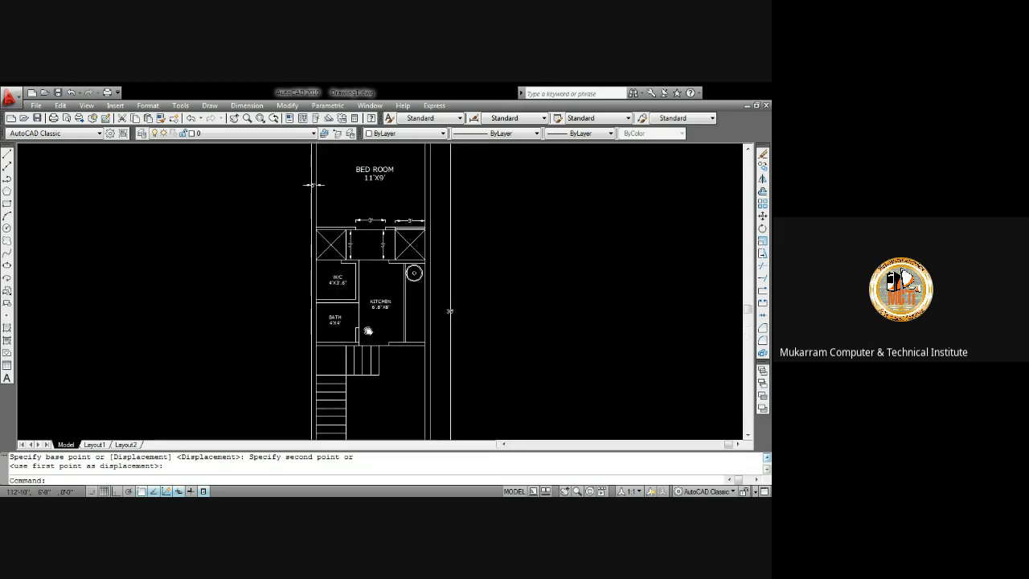
scroll(354, 317, "up", 3)
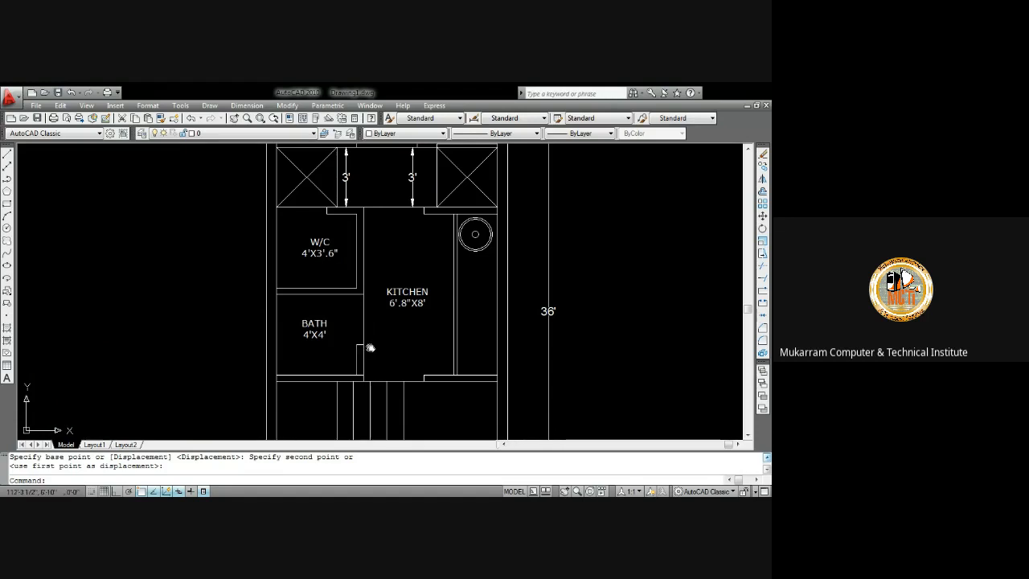
scroll(358, 321, "up", 2)
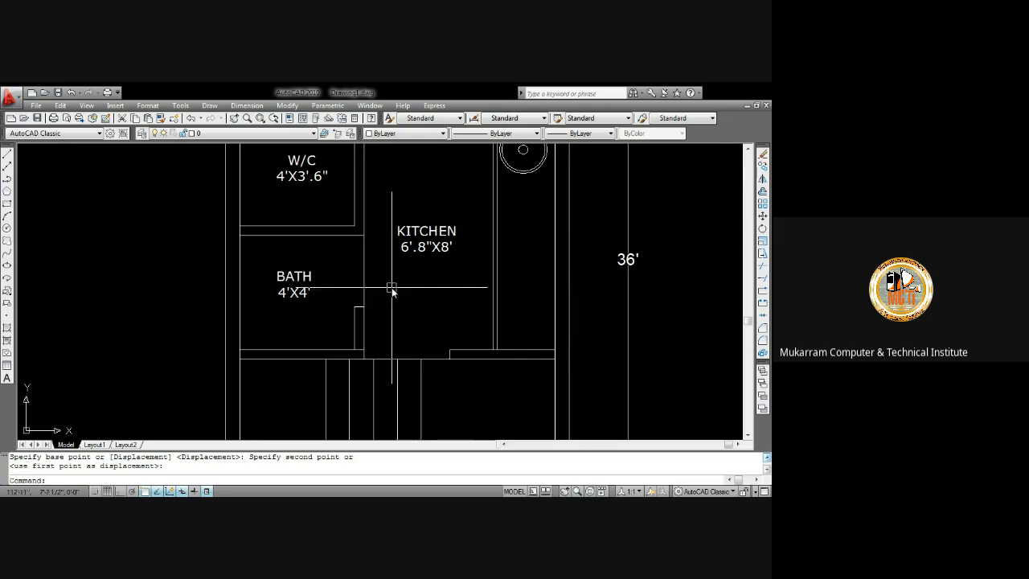
scroll(391, 291, "down", 5)
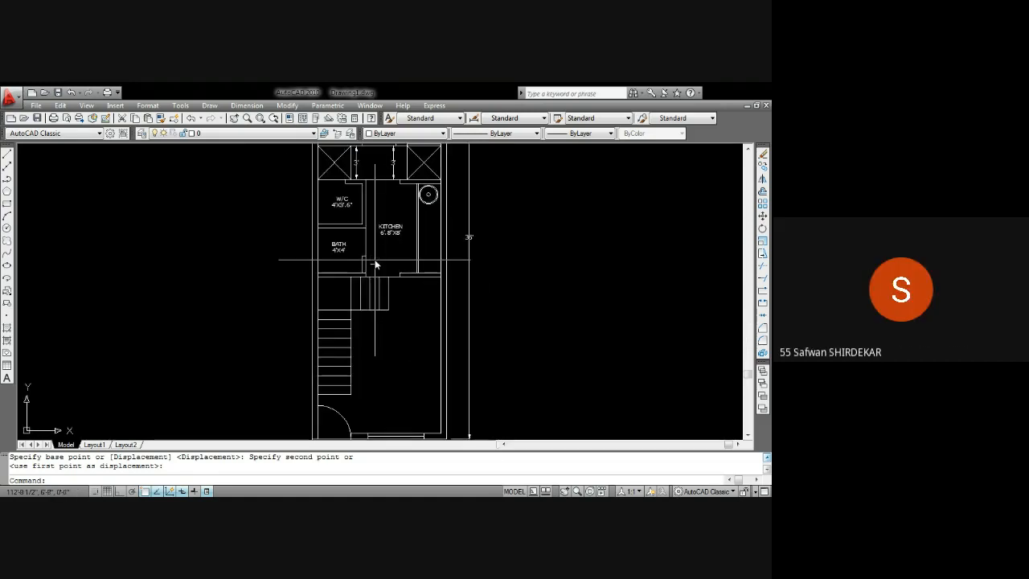
scroll(374, 263, "up", 3)
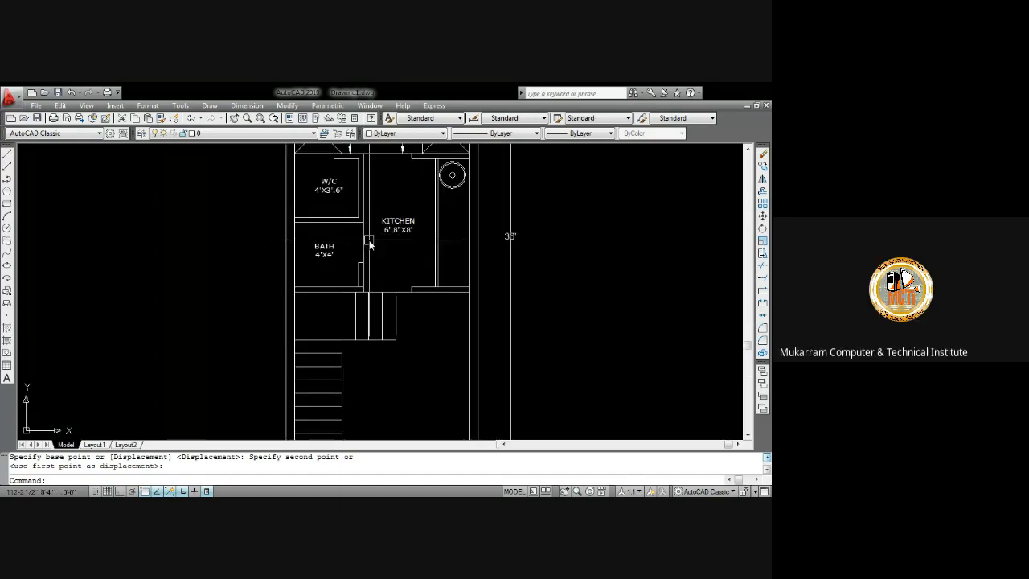
middle_click_drag(349, 225, 374, 312)
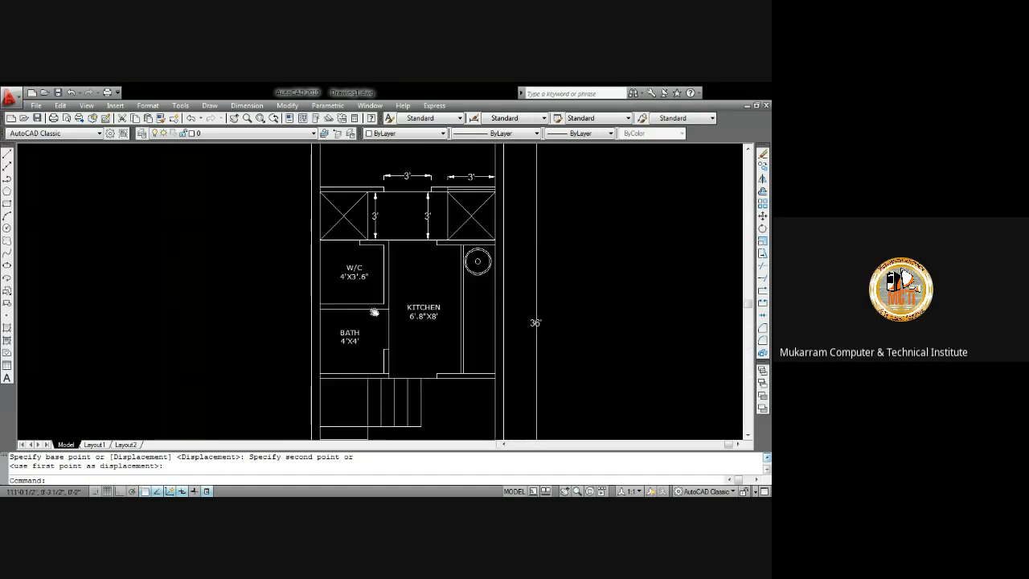
scroll(354, 283, "up", 2)
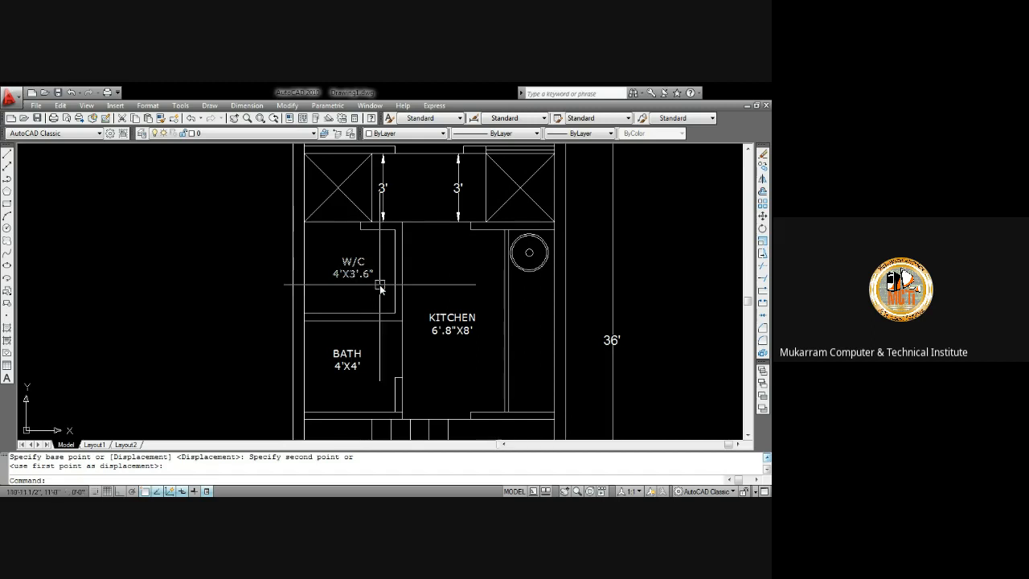
middle_click_drag(356, 281, 364, 197)
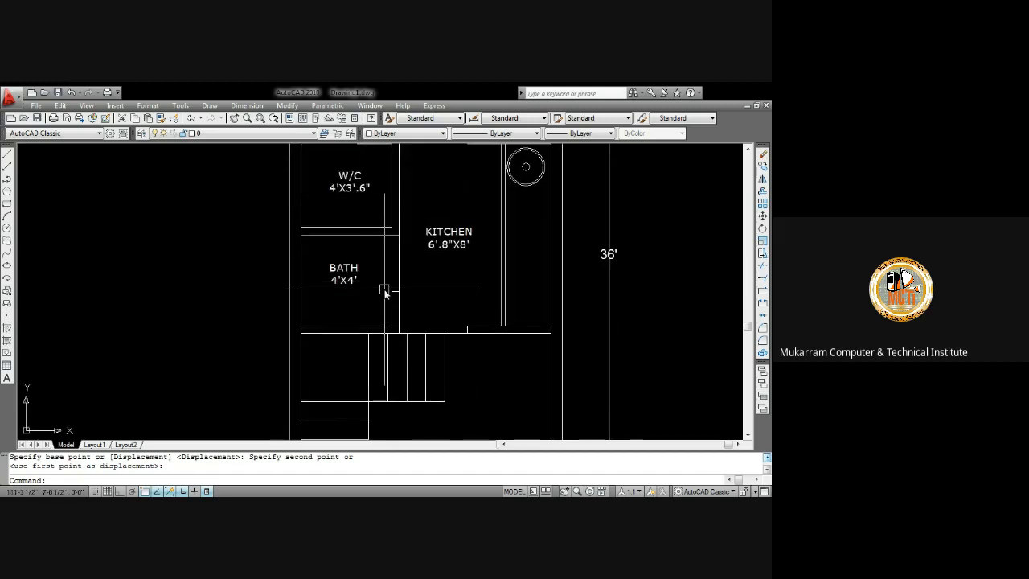
scroll(404, 337, "up", 5)
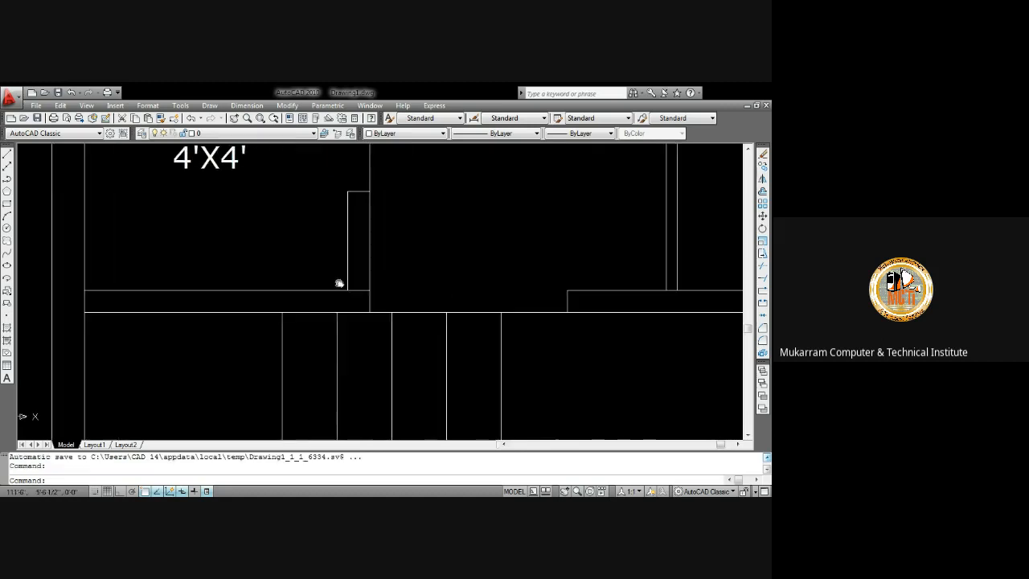
Trim the short wall segment at the bath's lower-right corner to open the doorway
type("tr")
key("Return")
key("Return")
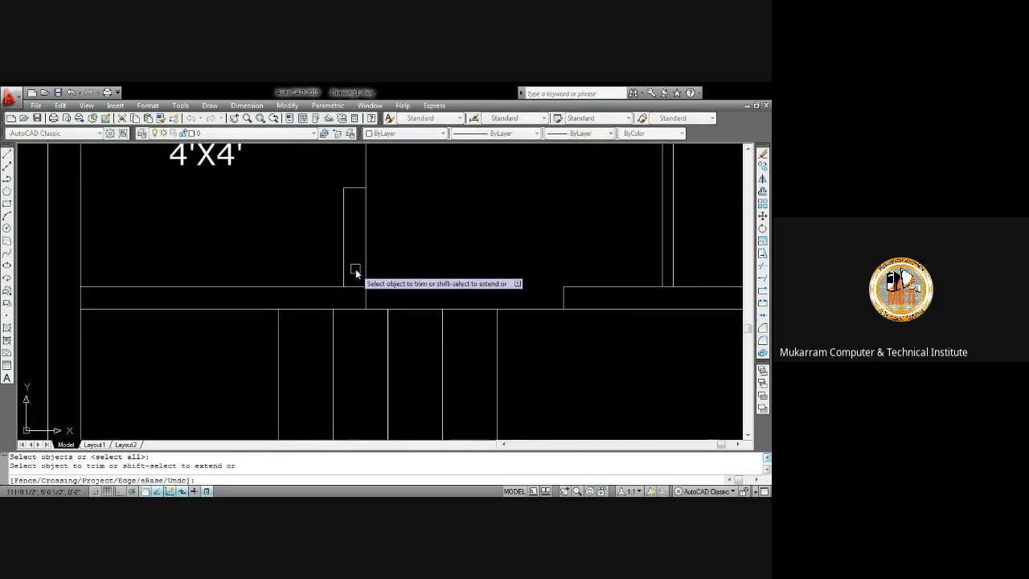
left_click(353, 290)
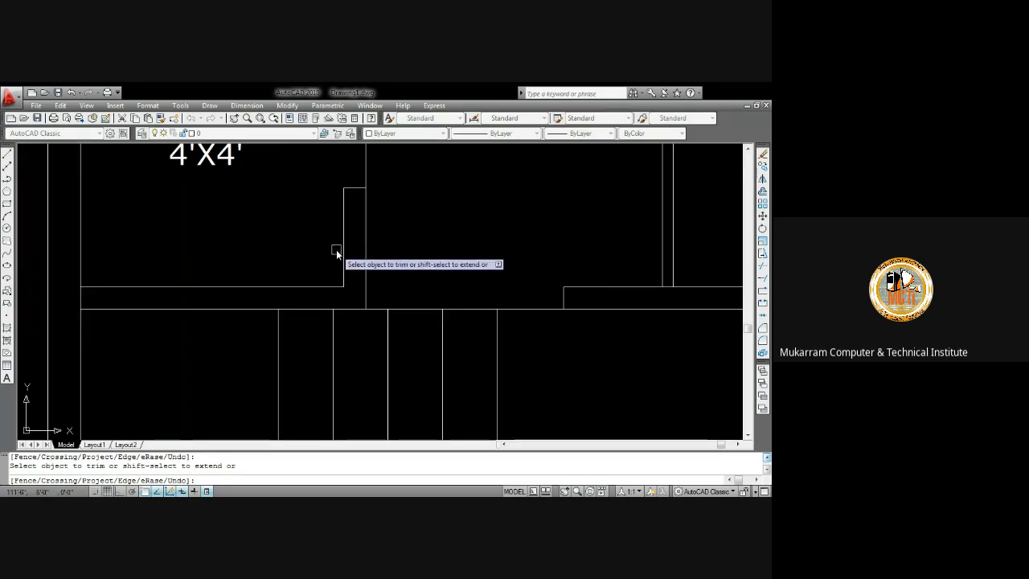
scroll(340, 231, "down", 5)
key("Return")
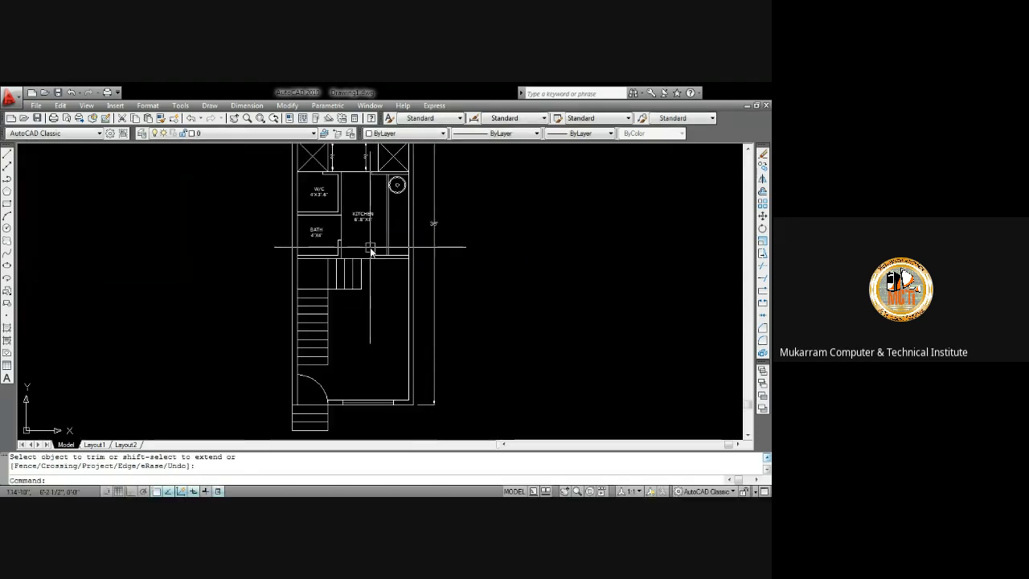
scroll(366, 244, "up", 4)
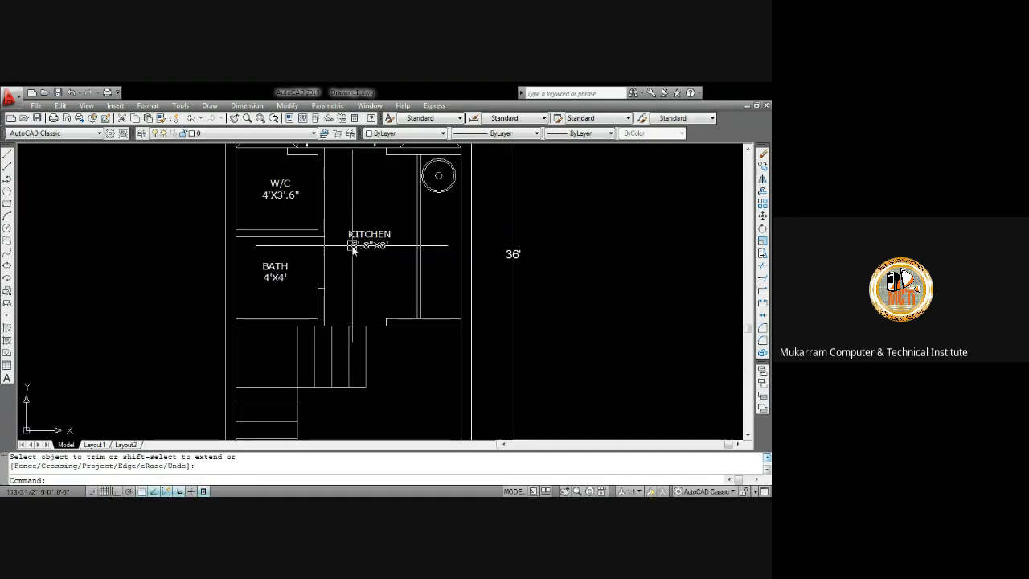
scroll(352, 249, "down", 6)
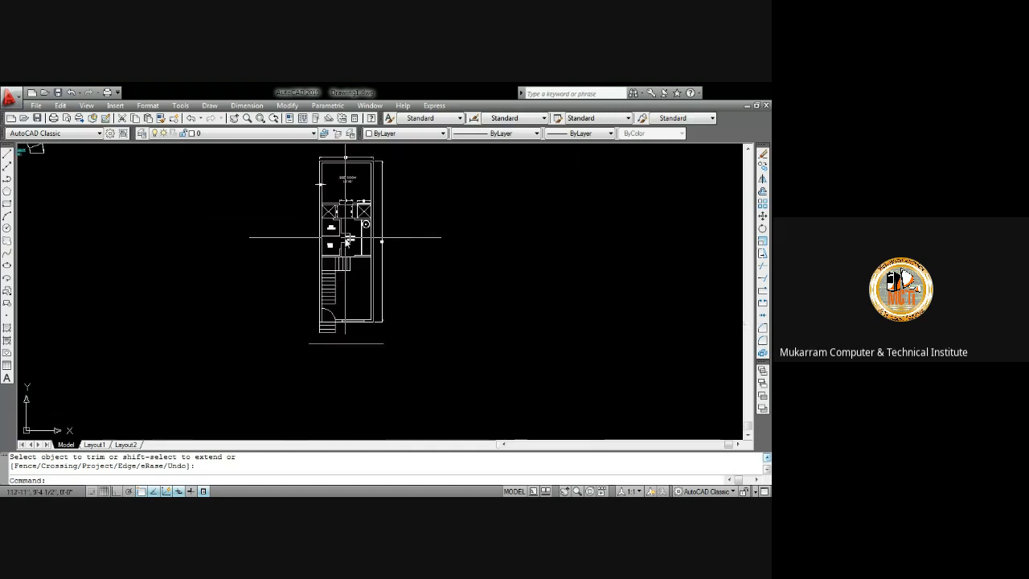
scroll(371, 266, "up", 5)
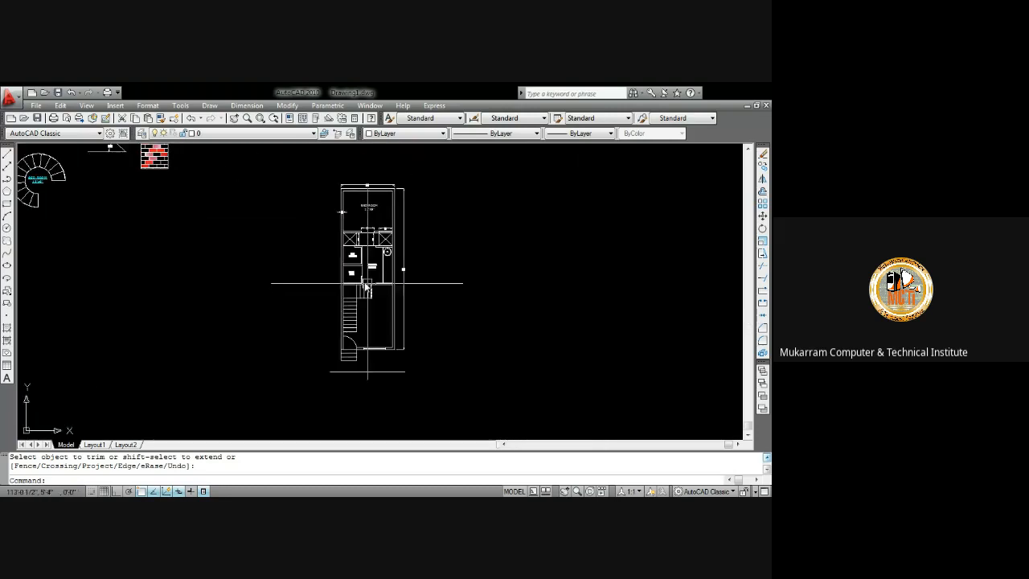
scroll(368, 283, "up", 2)
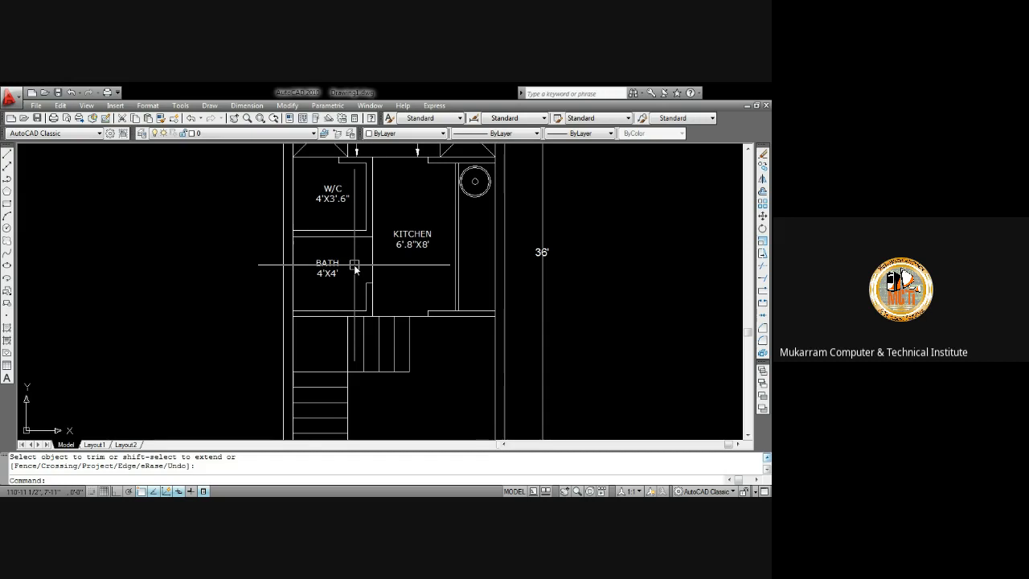
left_click(355, 266)
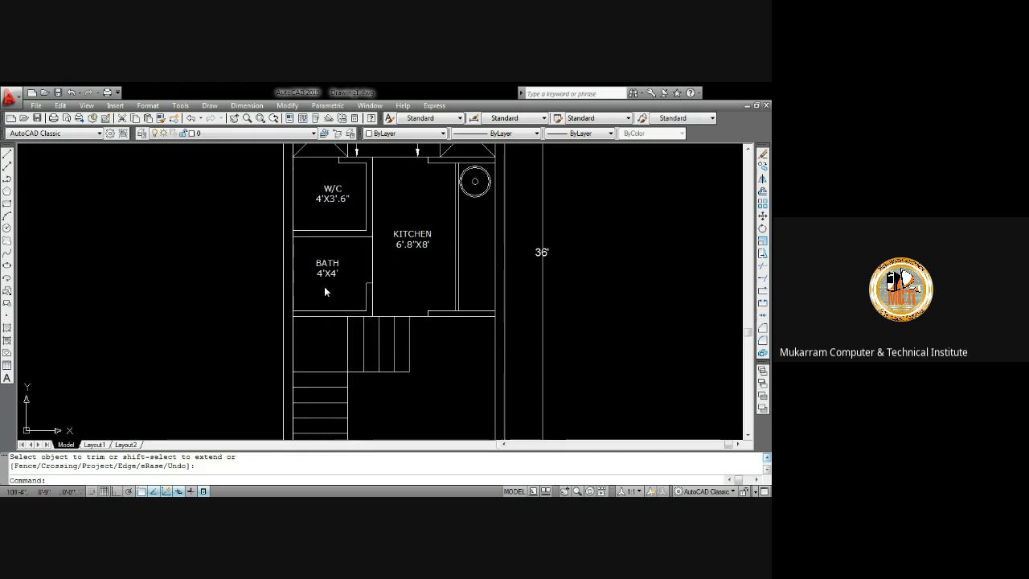
scroll(377, 253, "down", 5)
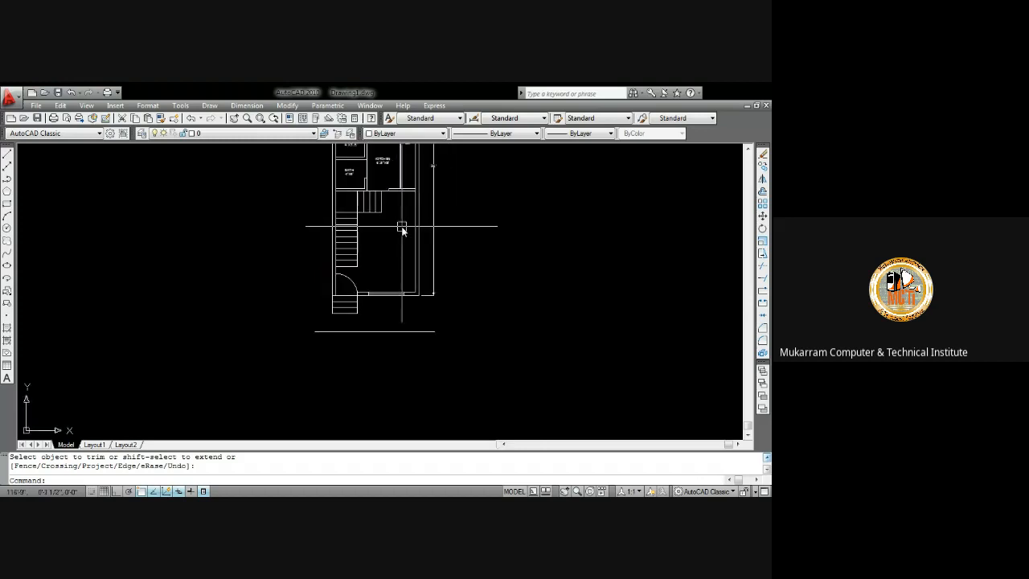
middle_click_drag(399, 225, 397, 279)
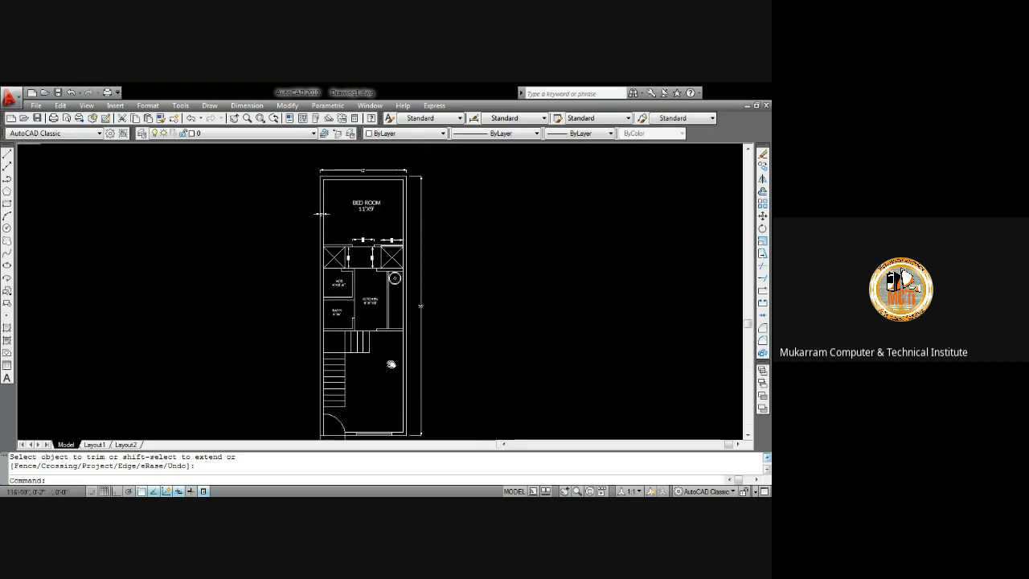
middle_click_drag(390, 362, 404, 224)
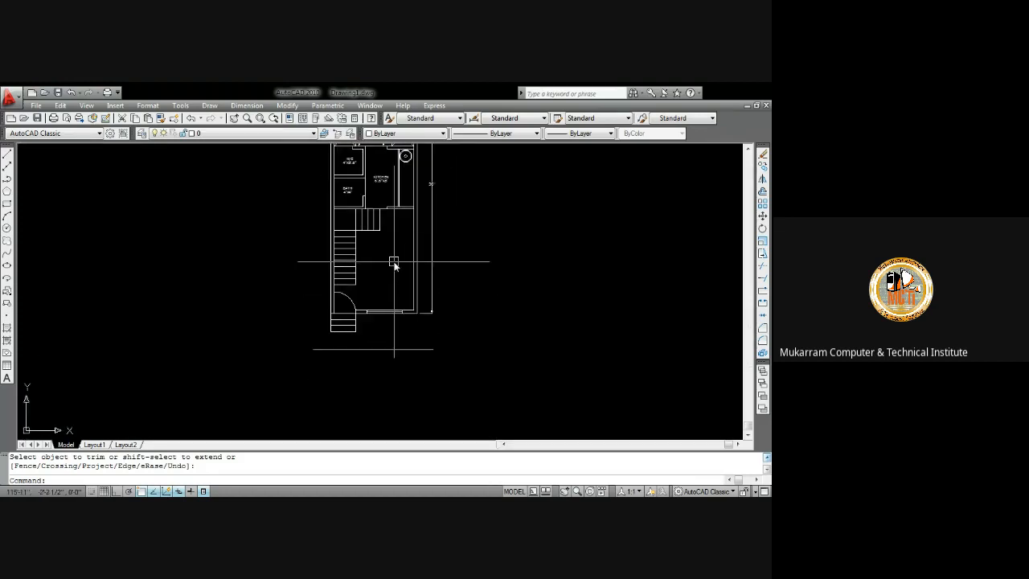
scroll(393, 262, "up", 5)
scroll(391, 276, "down", 4)
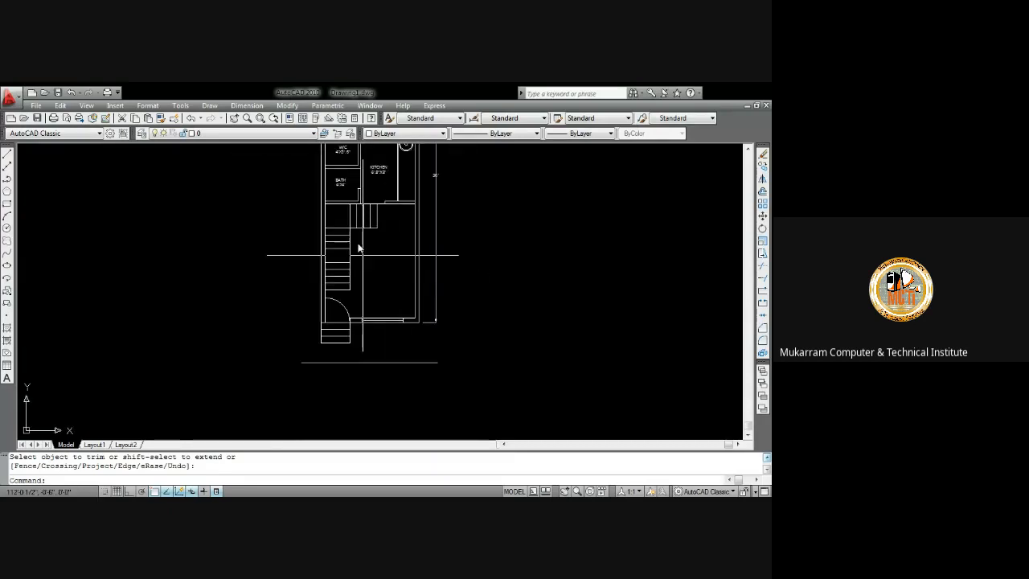
left_click(255, 105)
left_click(259, 133)
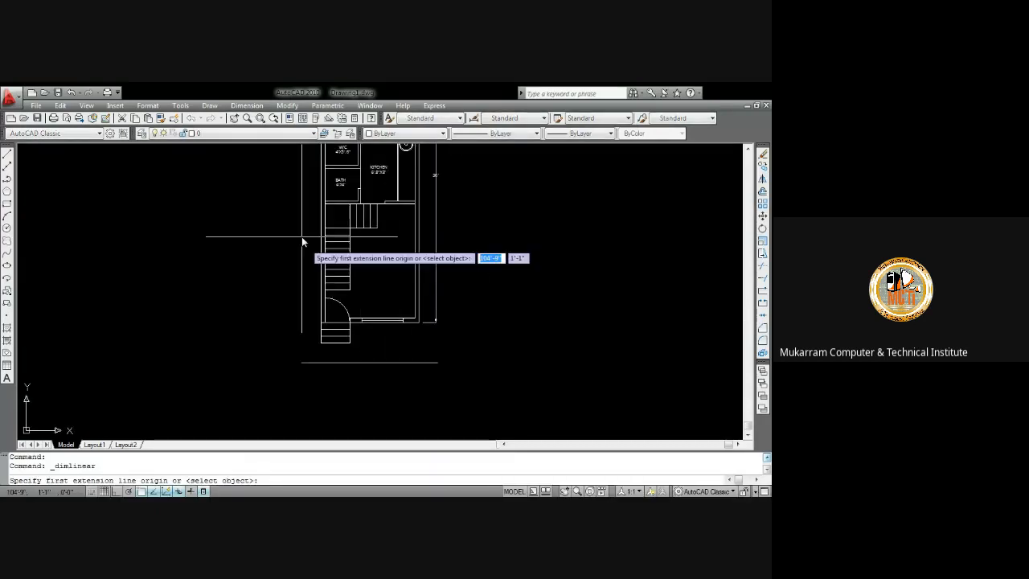
scroll(332, 290, "up", 5)
left_click(336, 289)
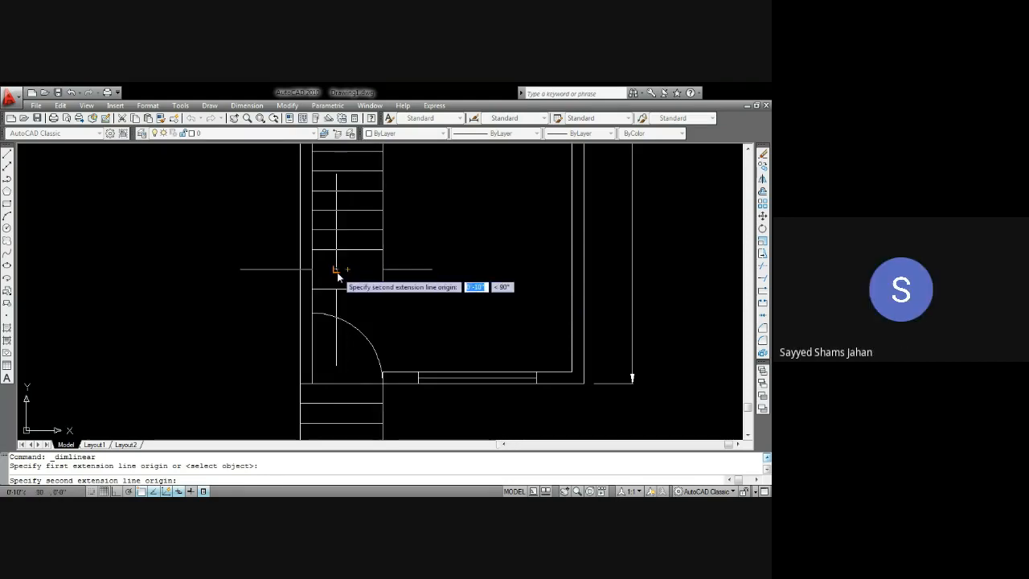
key("Escape")
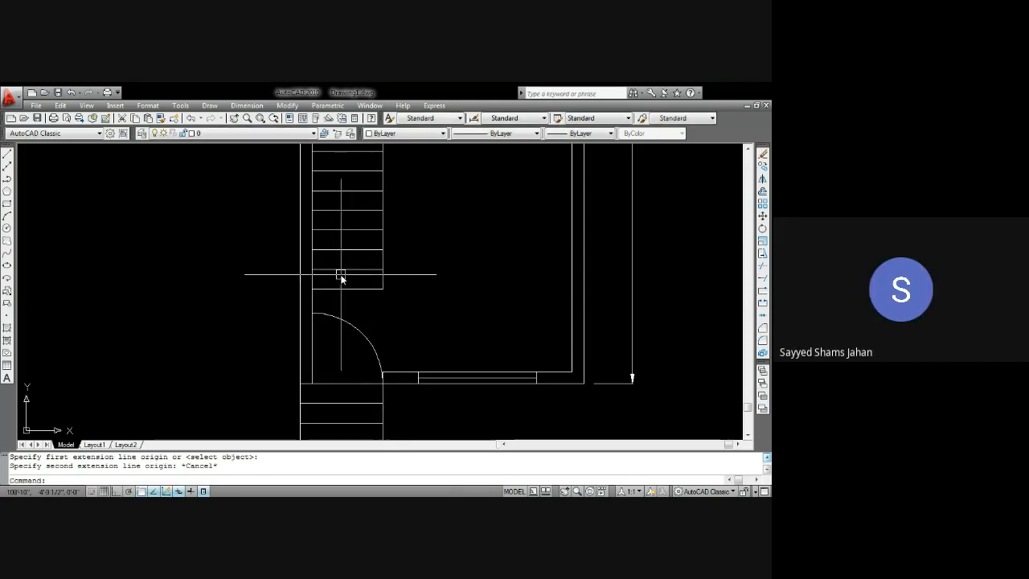
Delete the entrance door's swing arc near the stairs
middle_click_drag(365, 328, 358, 298)
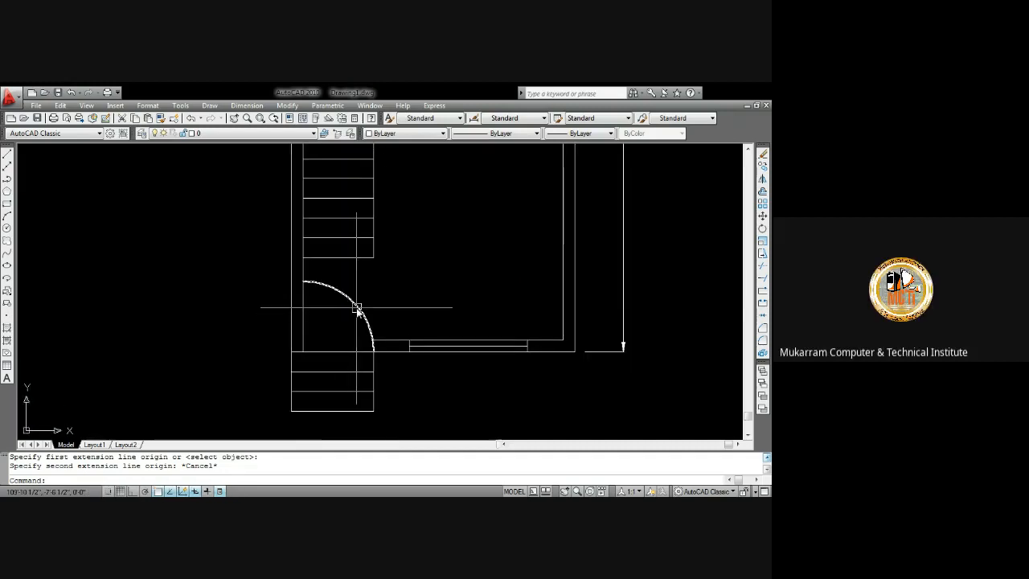
left_click(357, 310)
key("Delete")
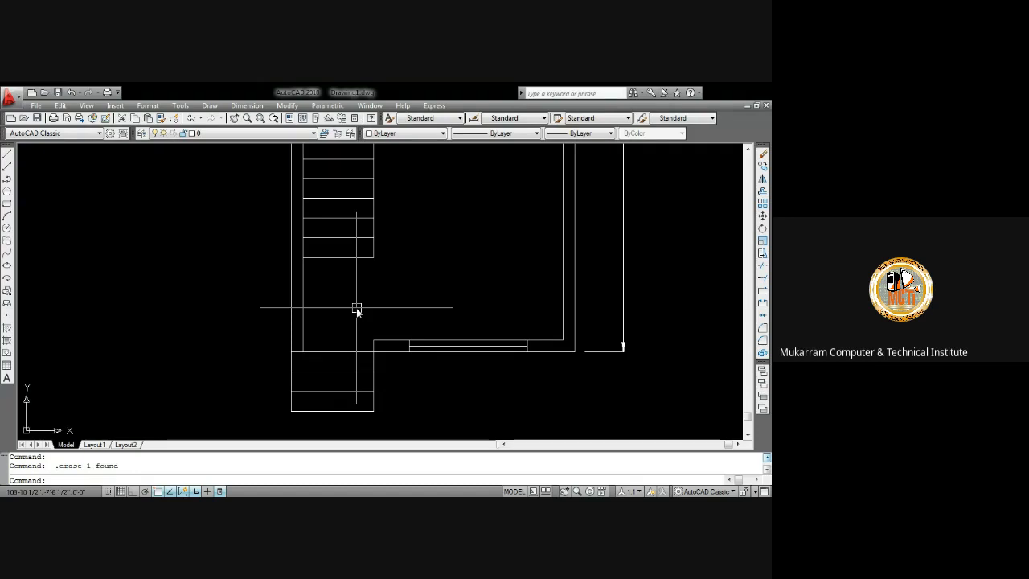
Draw a circle of radius 36 centred at the entrance doorway's hinge corner
type("c")
key("Return")
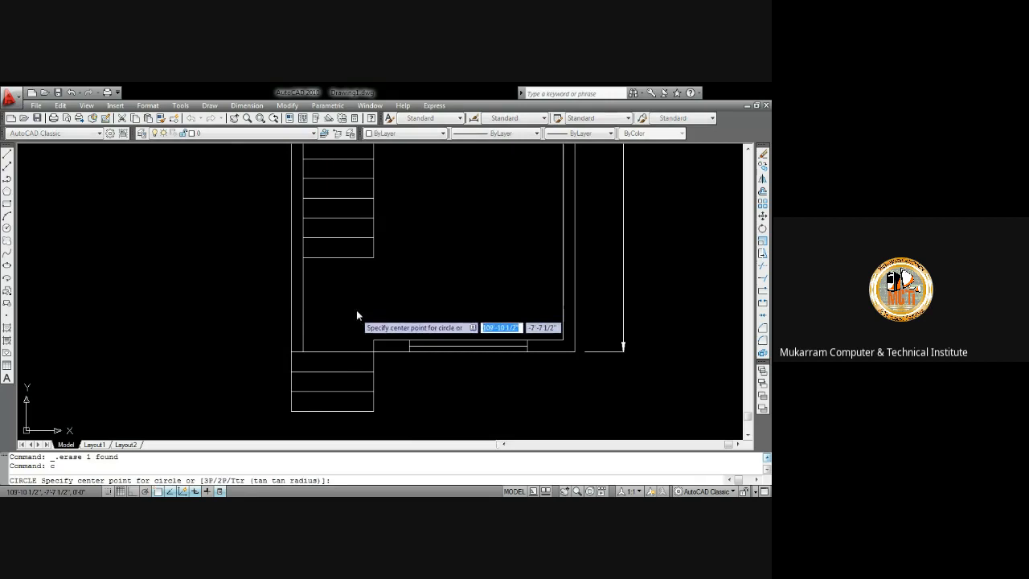
left_click(304, 355)
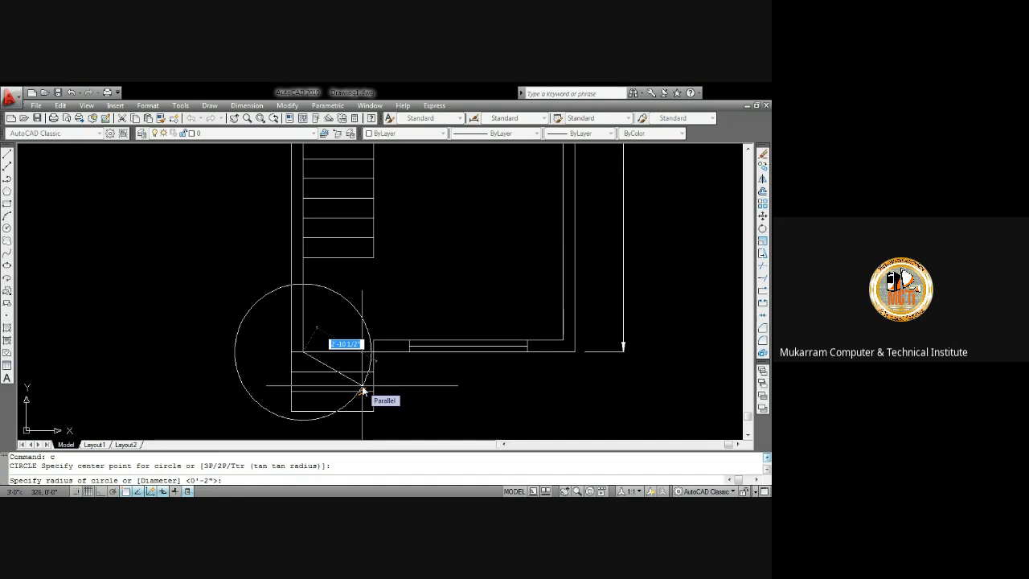
type("36")
key("Return")
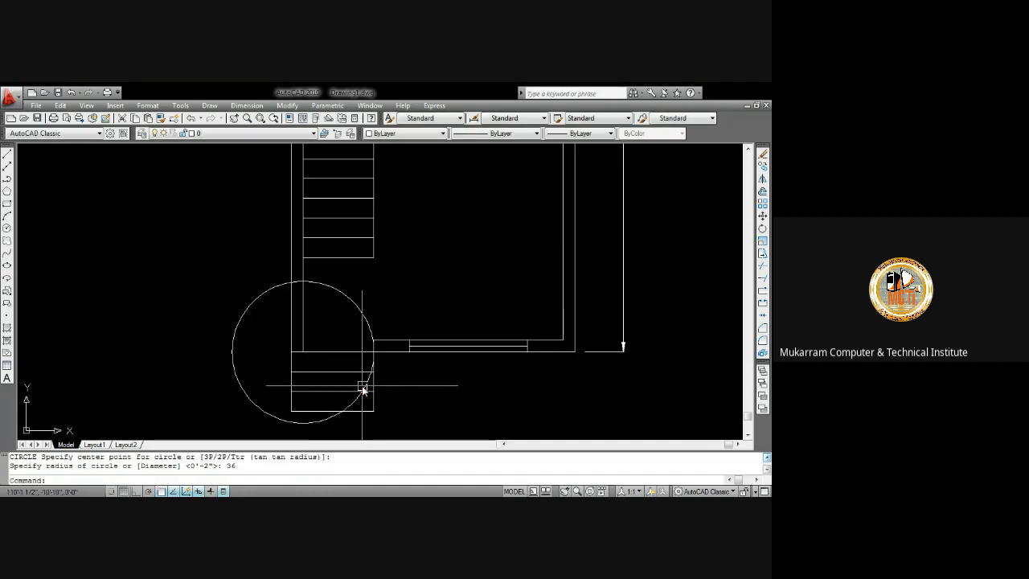
Trim the circle against the walls and delete the leftover arc, leaving a quarter door swing
type("tr")
key("Return")
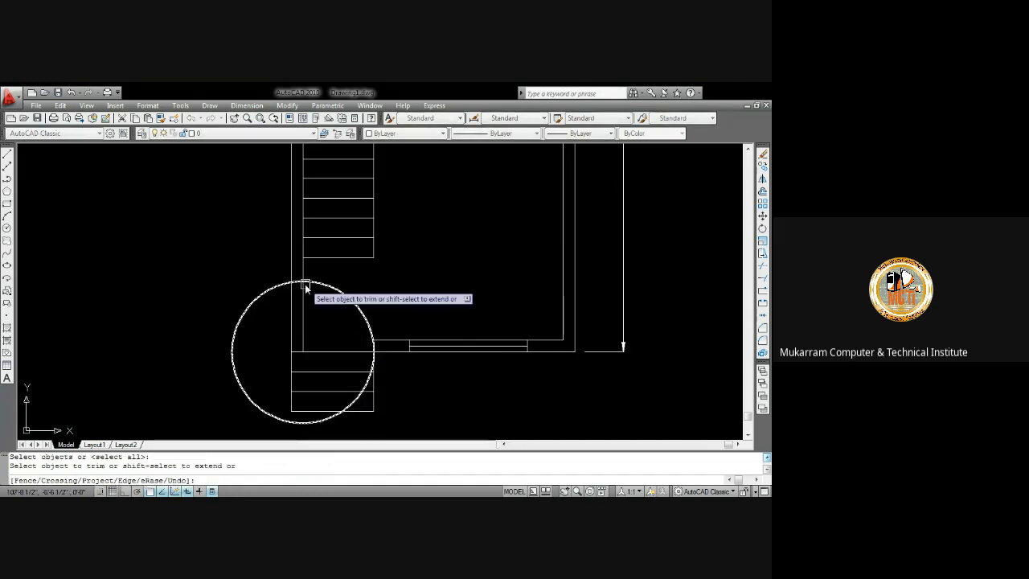
scroll(305, 286, "up", 3)
key("Return")
scroll(251, 293, "down", 6)
scroll(333, 366, "up", 4)
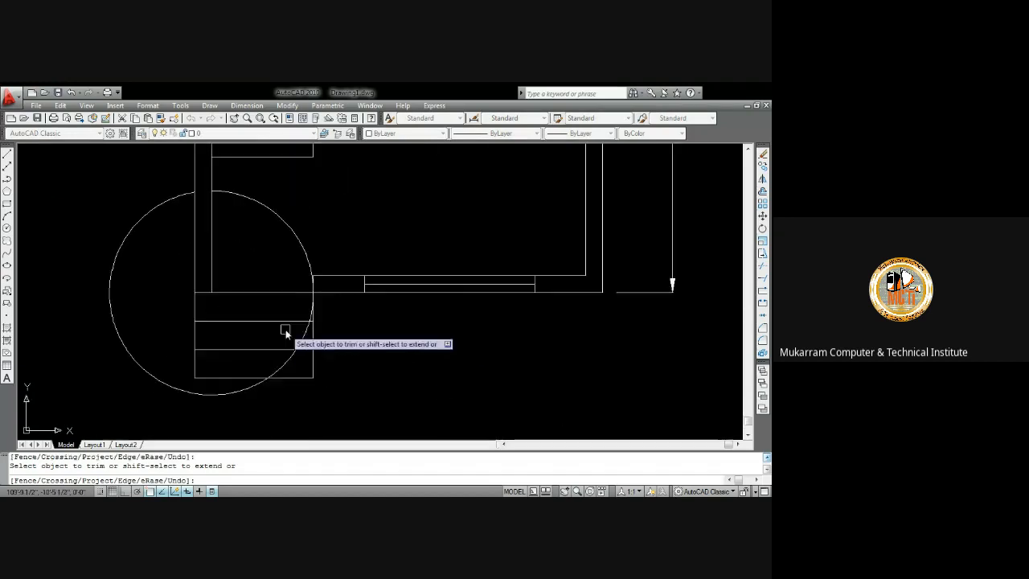
scroll(304, 315, "up", 4)
left_click(322, 314)
key("Return")
left_click(312, 343)
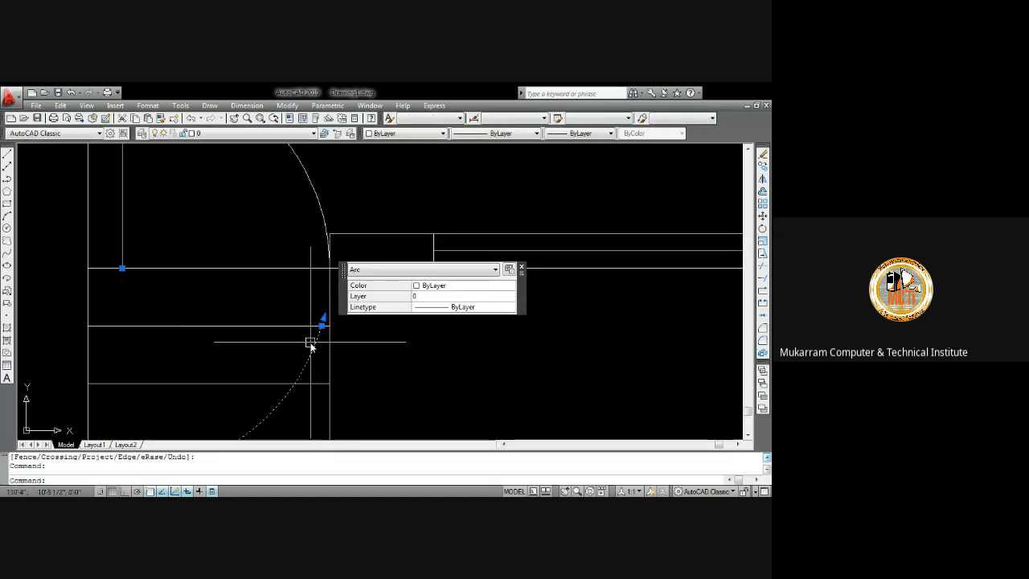
key("Delete")
scroll(322, 341, "down", 4)
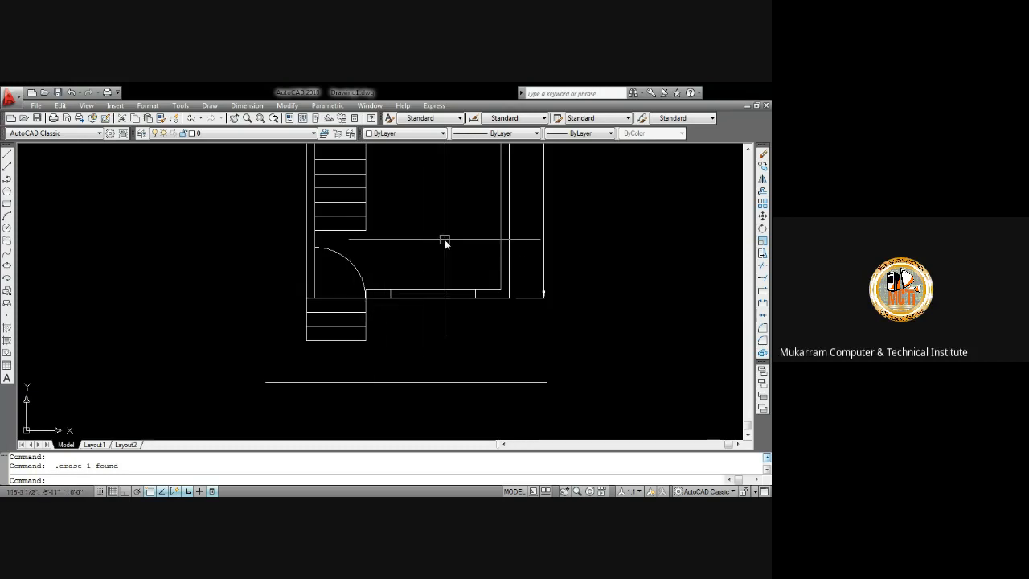
middle_click_drag(445, 241, 422, 324)
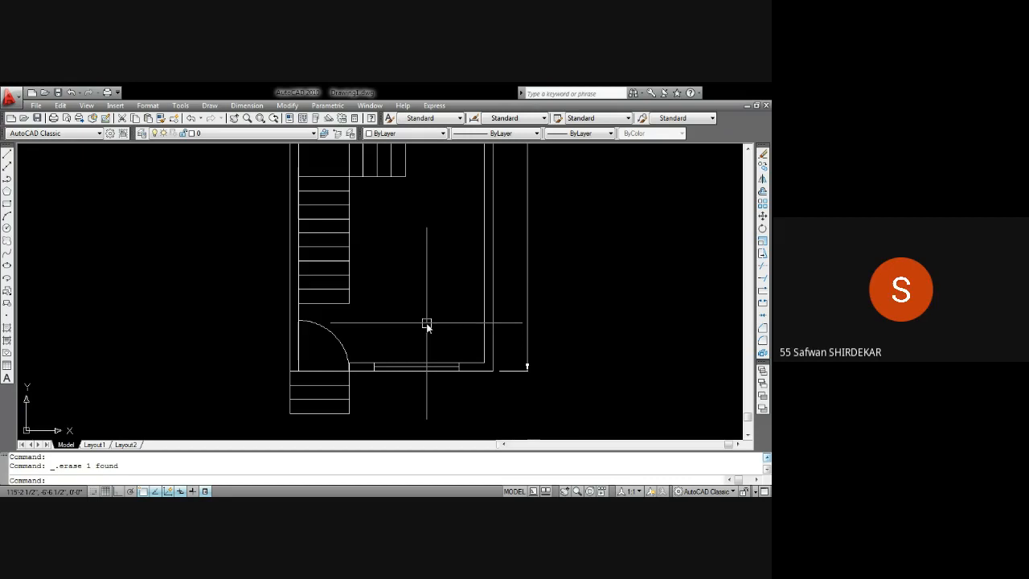
Add a linear dimension across the stair width just above the entrance door swing
middle_click_drag(427, 324, 420, 251)
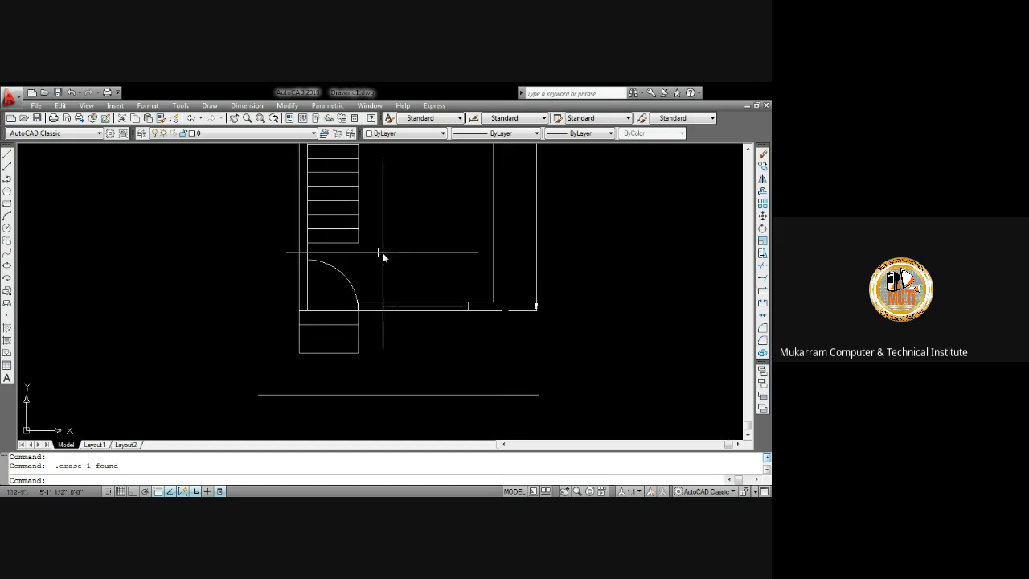
middle_click_drag(401, 263, 400, 346)
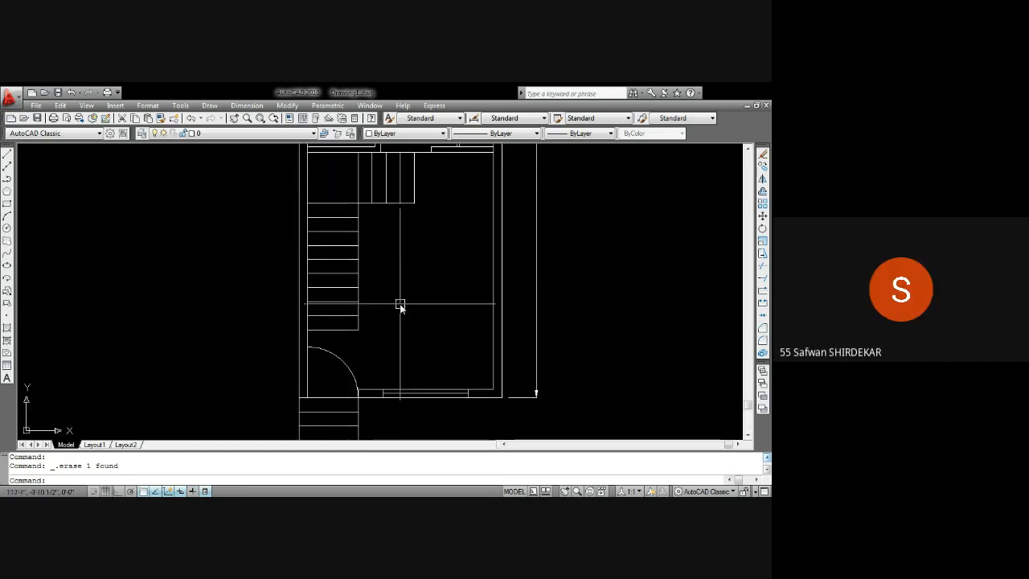
scroll(400, 305, "down", 5)
mouse_move(402, 302)
middle_mouse_down()
mouse_move(400, 326)
mouse_move(407, 294)
middle_mouse_up()
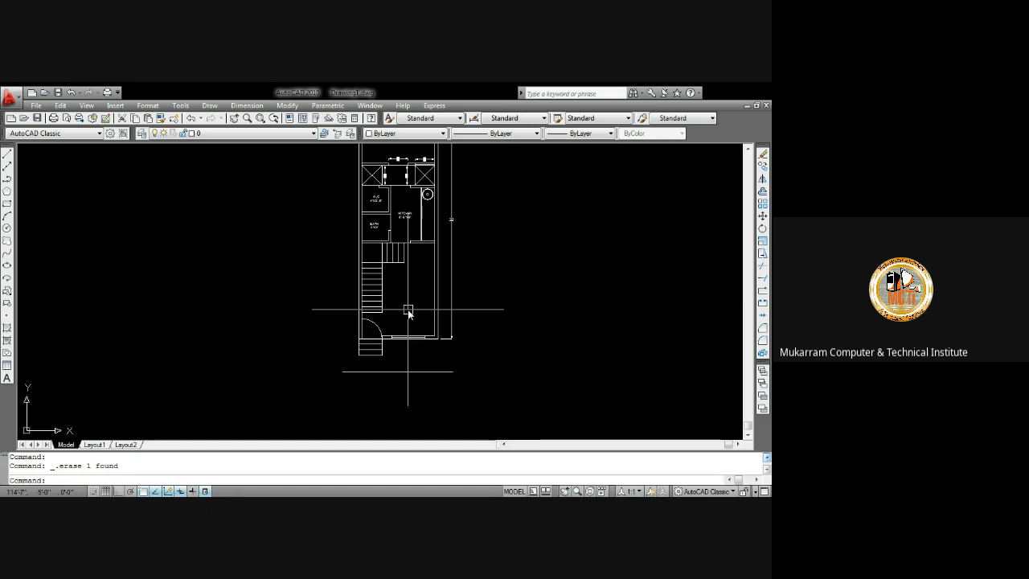
middle_click_drag(466, 326, 477, 277)
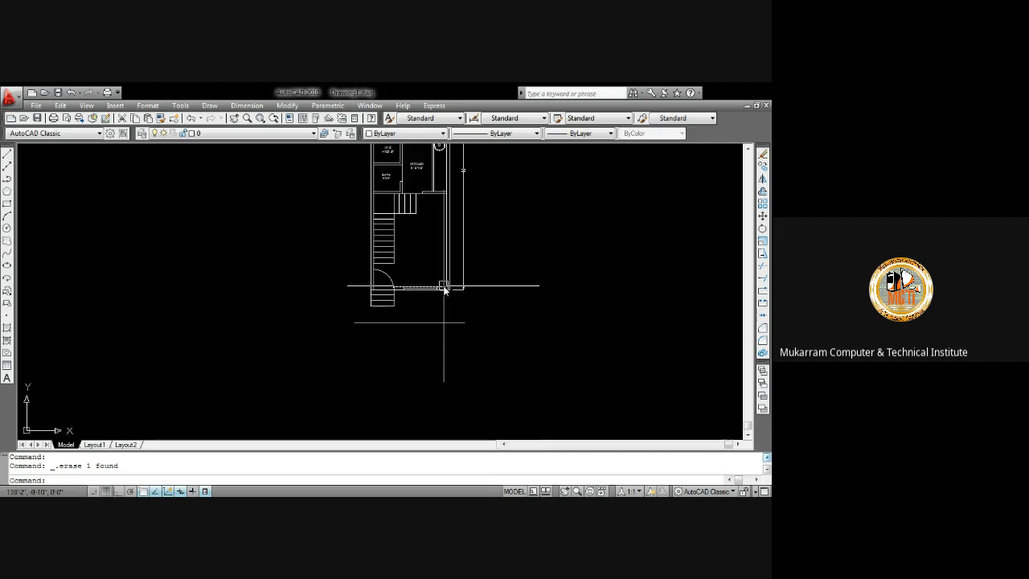
mouse_move(430, 239)
middle_mouse_down()
mouse_move(416, 269)
mouse_move(379, 239)
middle_mouse_up()
scroll(405, 279, "up", 6)
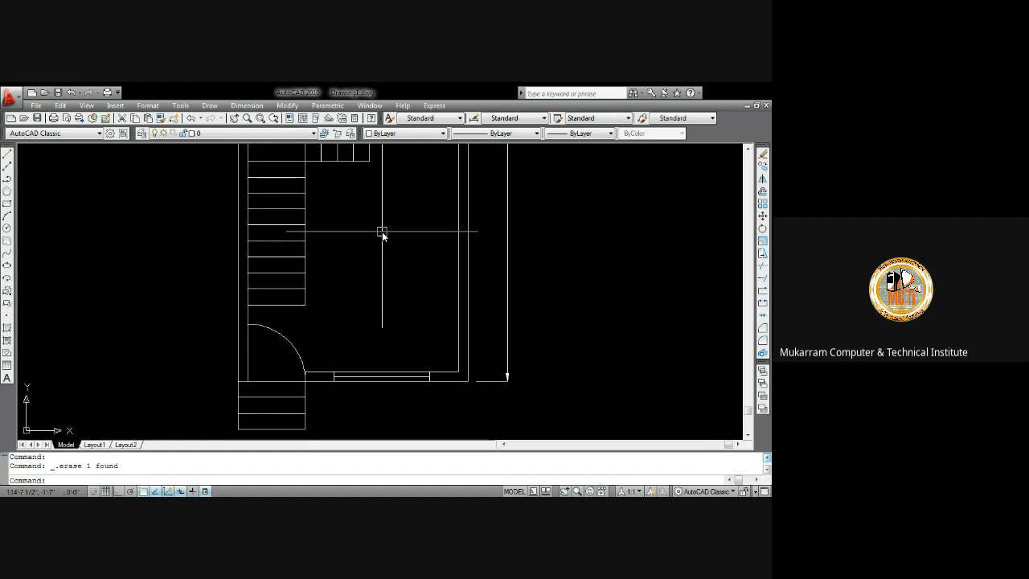
scroll(382, 233, "down", 3)
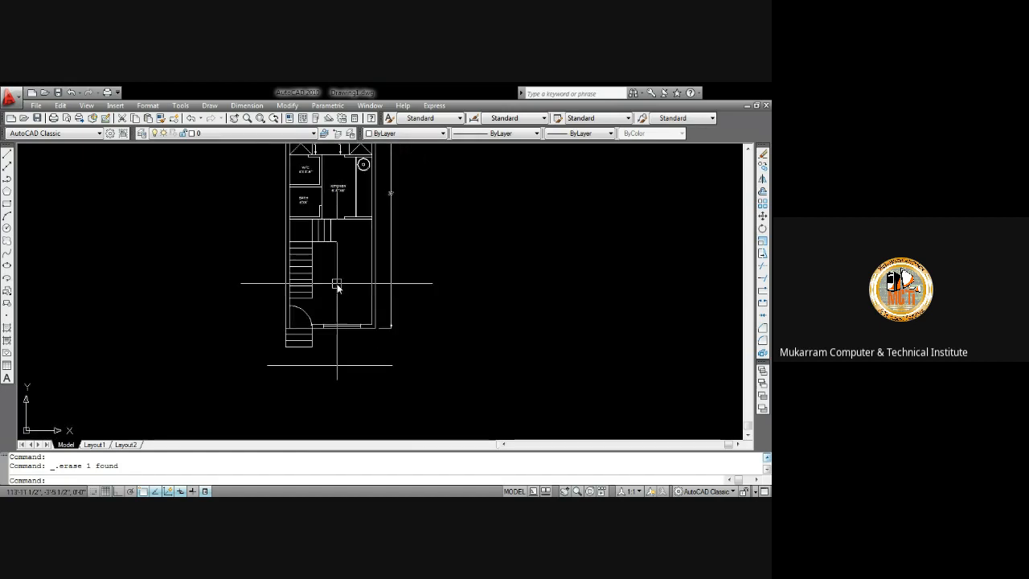
left_click(238, 109)
left_click(248, 132)
scroll(286, 328, "up", 6)
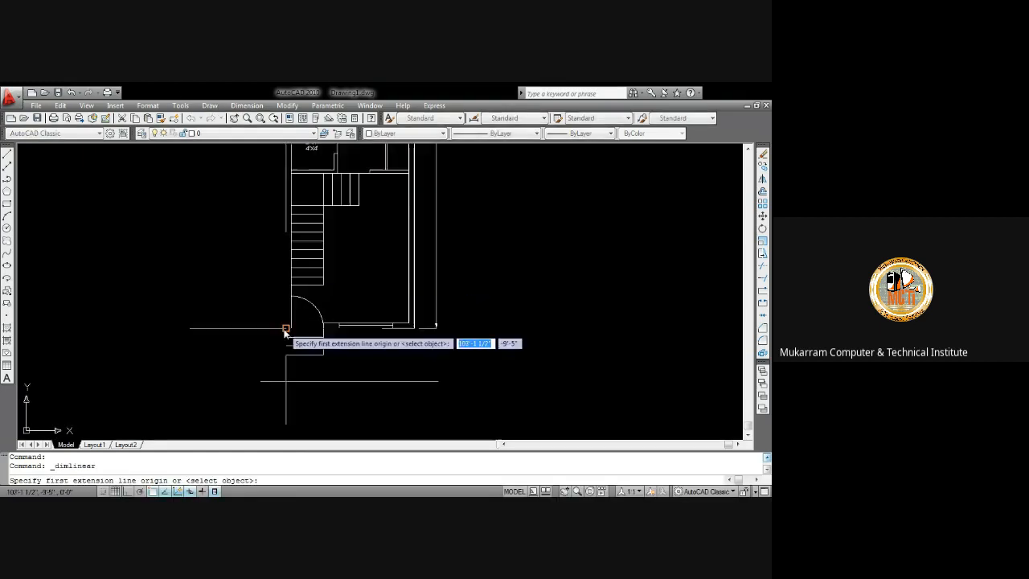
left_click(297, 242)
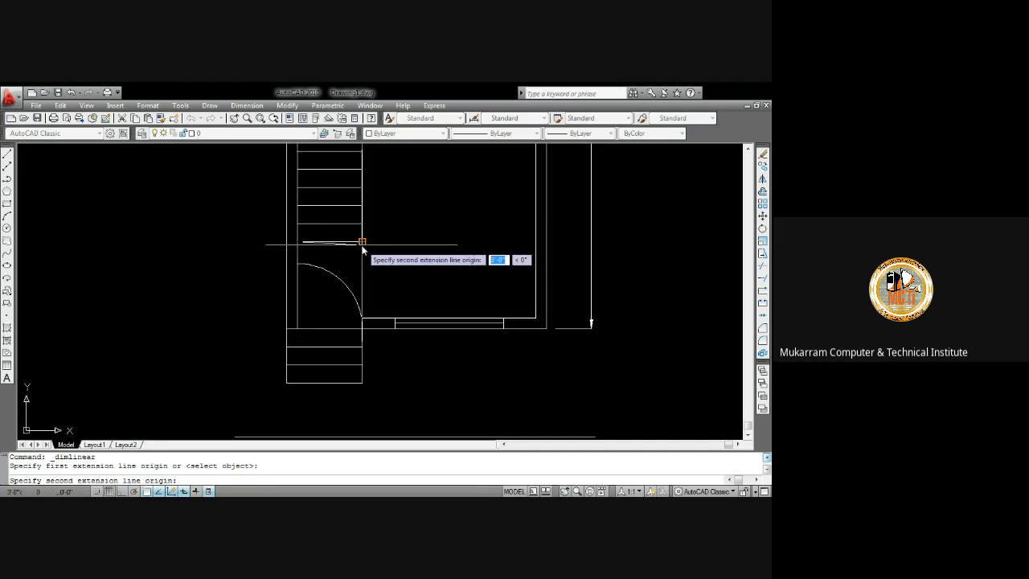
left_click(362, 237)
left_click(363, 234)
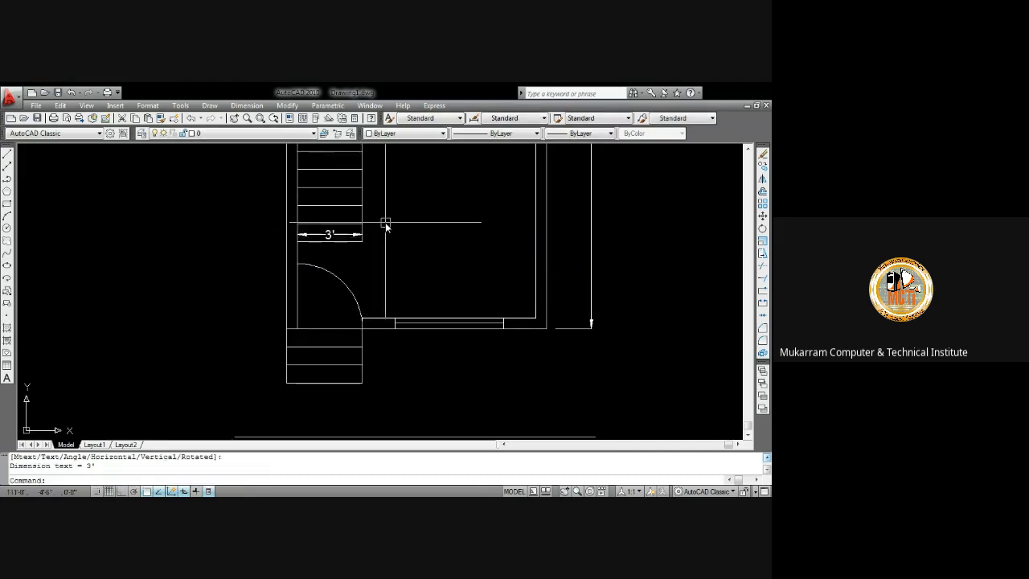
Add a horizontal linear dimension across the hall from the stair wall to the inner right wall
middle_click_drag(386, 222, 386, 259)
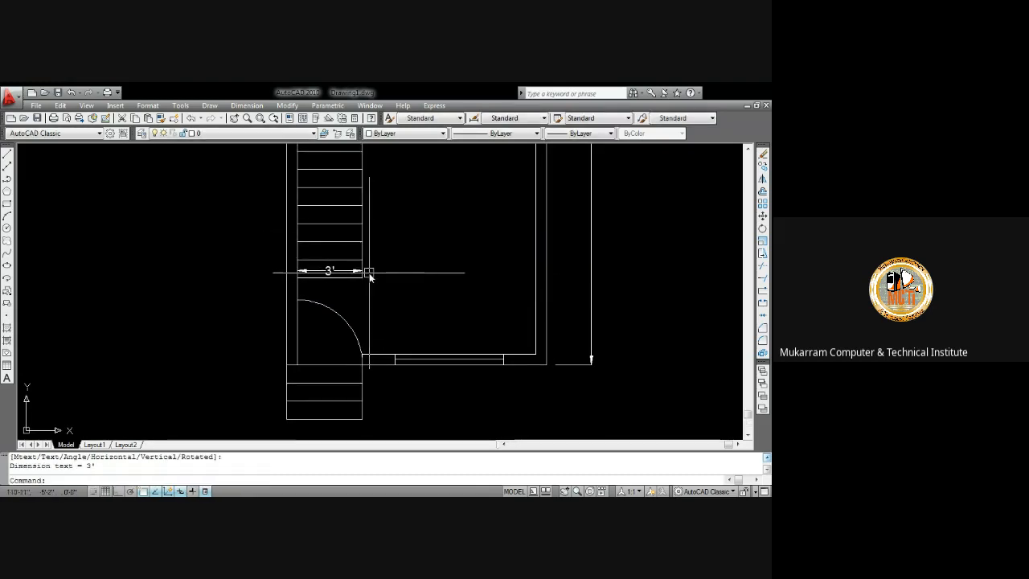
scroll(350, 269, "down", 5)
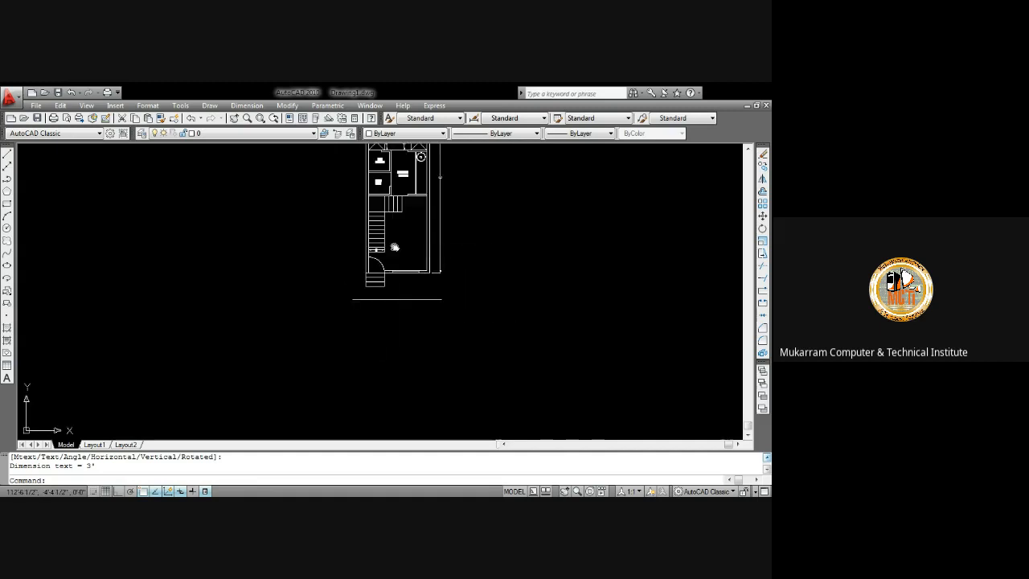
scroll(347, 265, "up", 2)
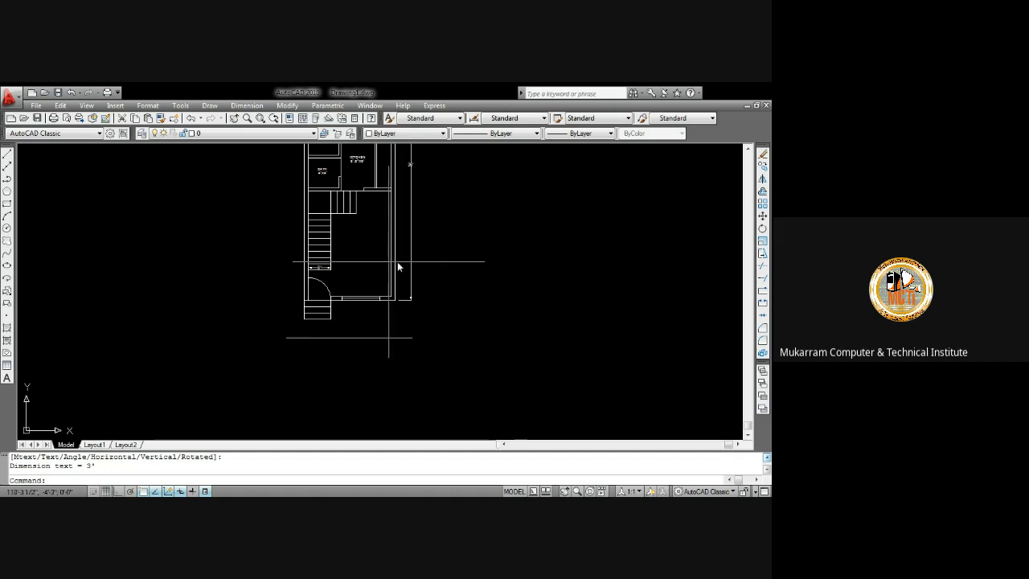
scroll(345, 233, "up", 3)
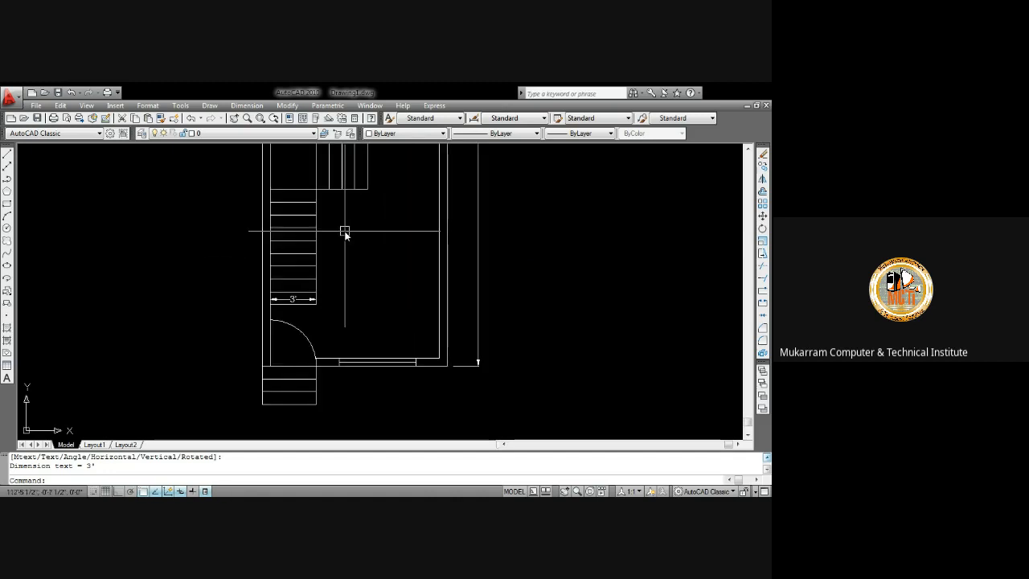
middle_click_drag(344, 231, 346, 290)
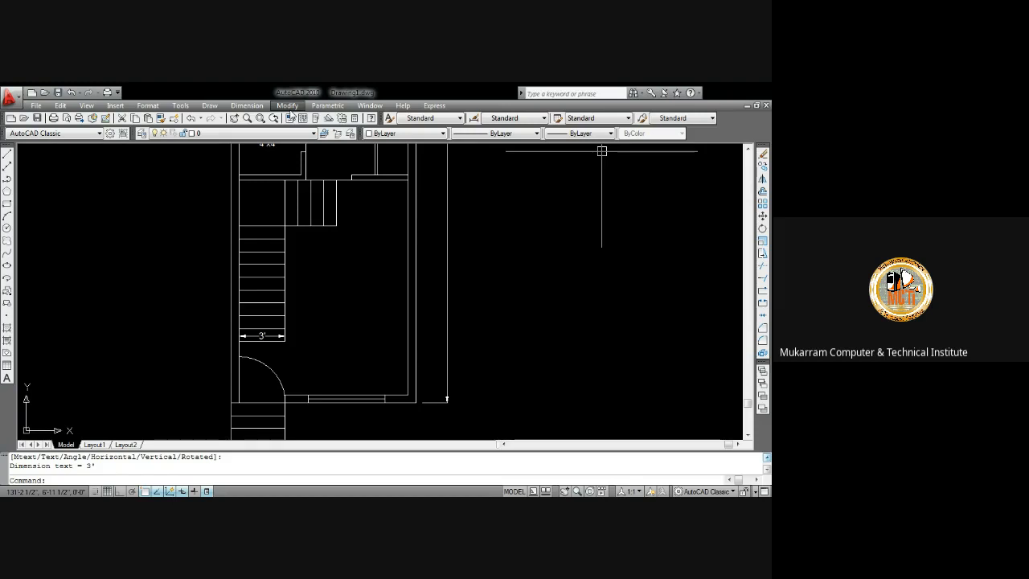
left_click(243, 107)
left_click(255, 133)
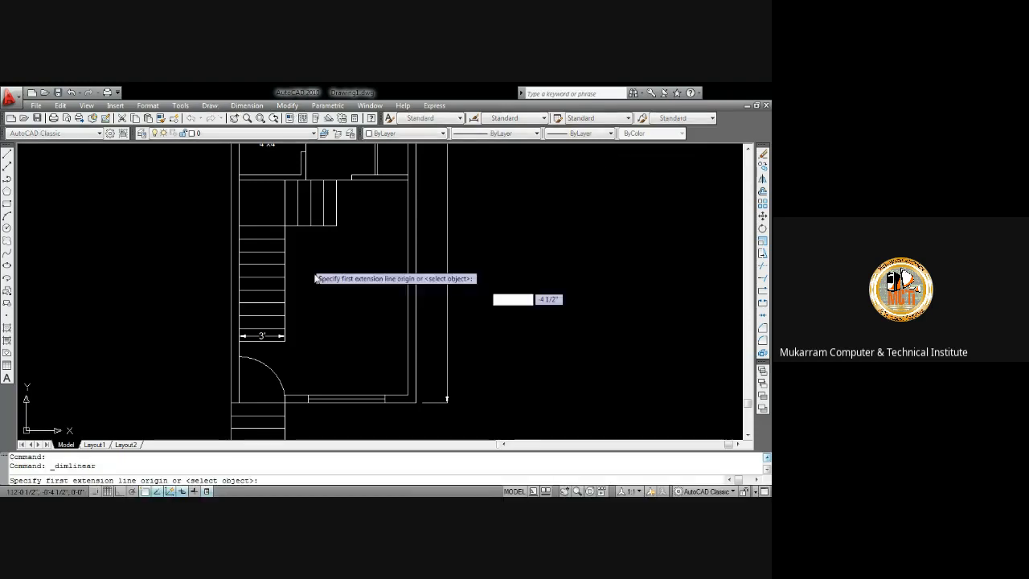
scroll(293, 351, "up", 3)
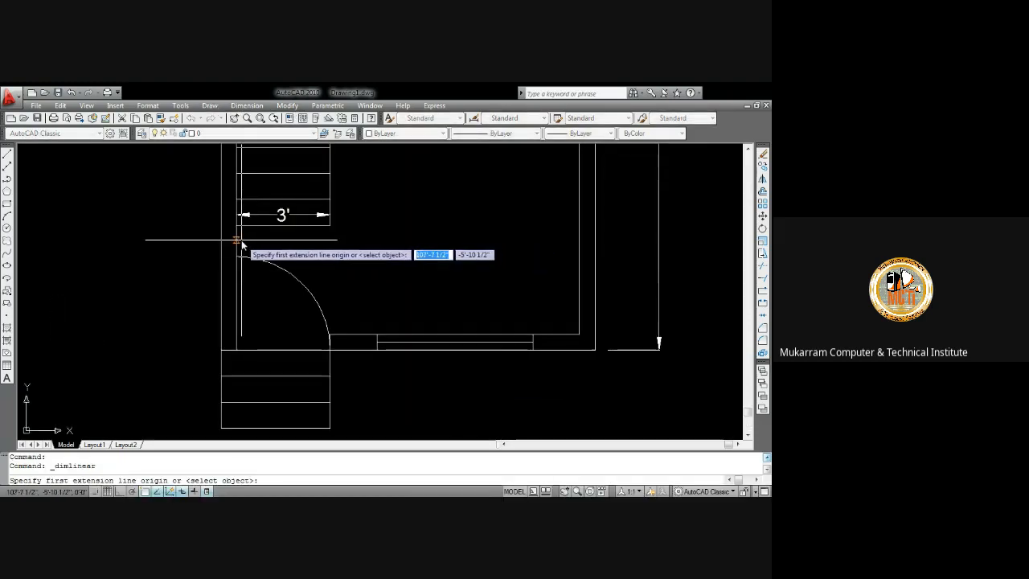
left_click(236, 240)
left_click(577, 241)
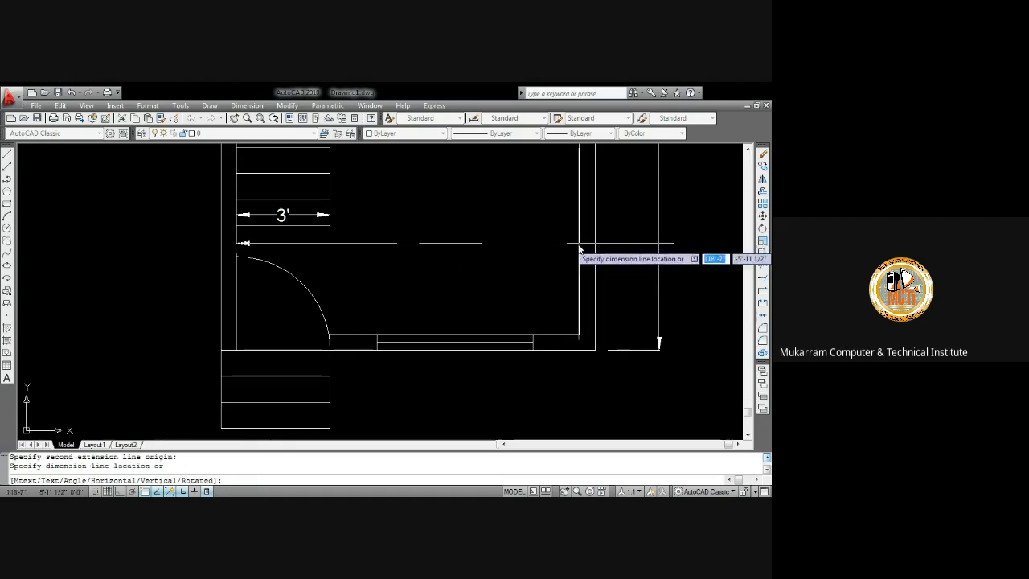
left_click(555, 187)
middle_click_drag(533, 226, 450, 266)
scroll(499, 349, "down", 6)
scroll(456, 221, "up", 3)
Add a vertical linear dimension of the hall's depth with Ortho turned on
key("space")
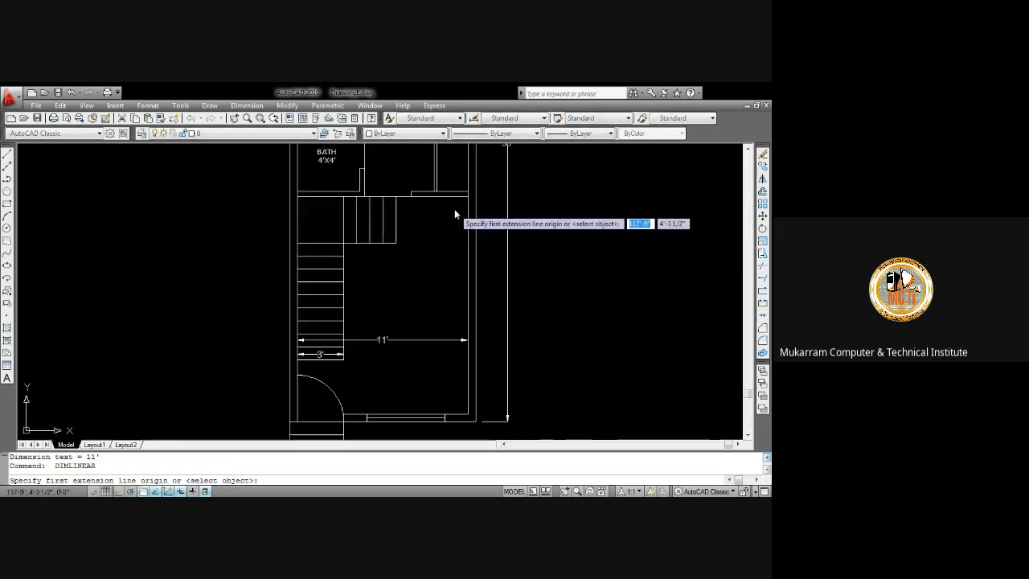
left_click(454, 201)
scroll(446, 263, "down", 2)
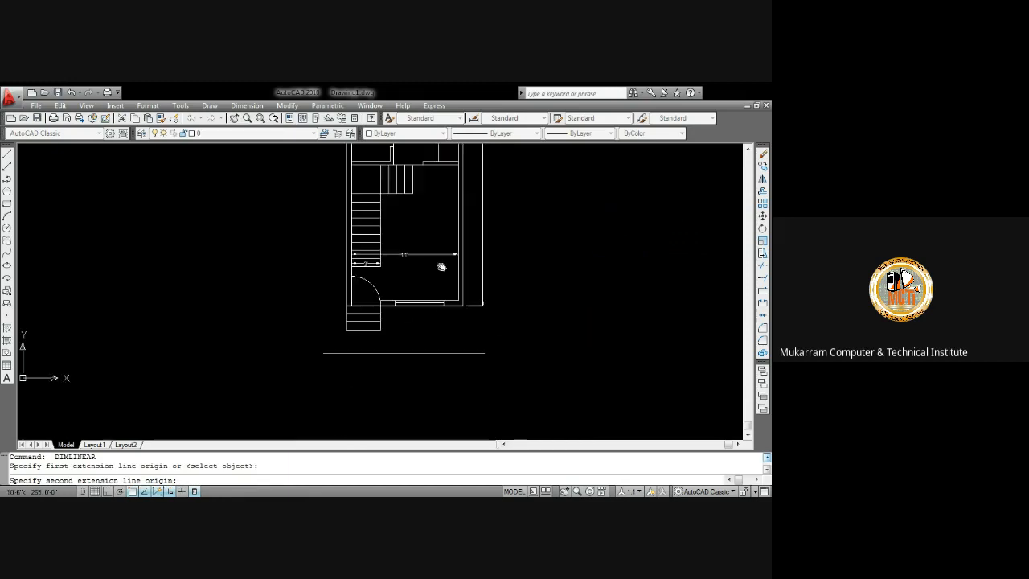
key("F8")
scroll(443, 273, "up", 3)
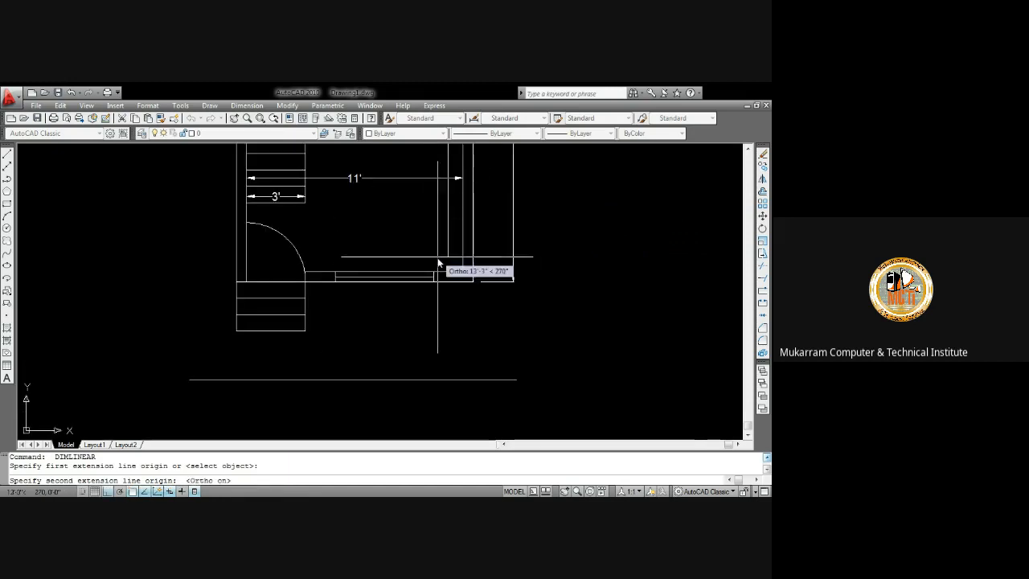
left_click(448, 272)
left_click(400, 258)
middle_click_drag(412, 214, 404, 301)
mouse_move(372, 269)
middle_mouse_down()
mouse_move(350, 268)
mouse_move(344, 290)
middle_mouse_up()
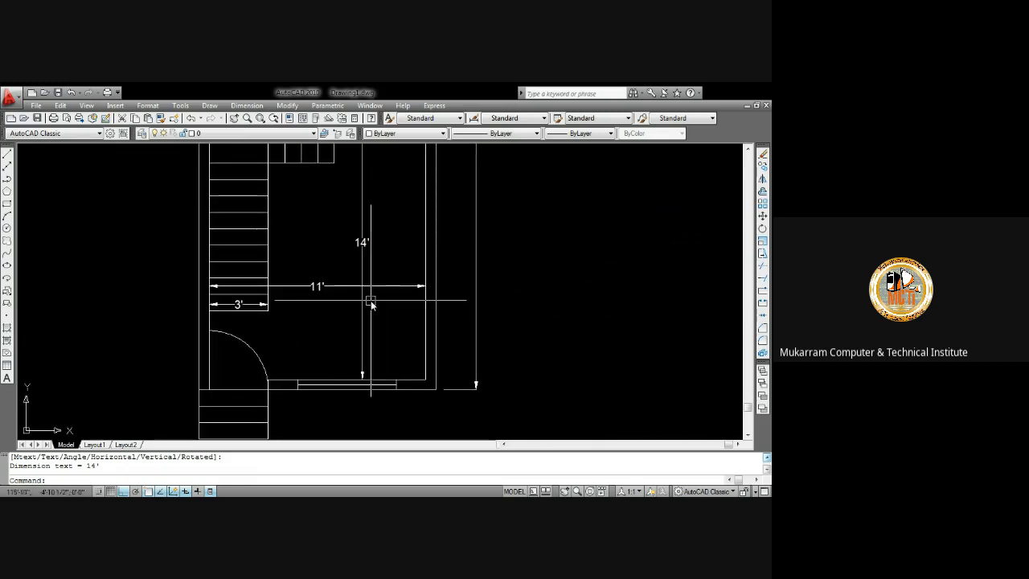
Delete the hall's 11' and 14' dimensions
left_click(371, 299)
left_click(332, 221)
key("Delete")
Insert multiline text reading "hall" and "11'x" inside the hall
middle_click_drag(341, 230, 328, 263)
type("t")
key("Return")
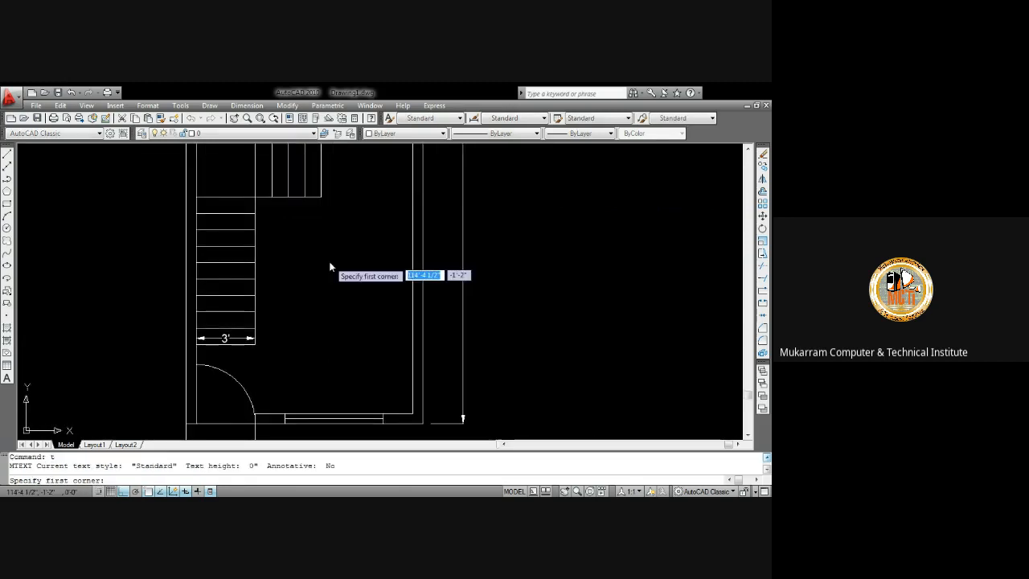
left_click(330, 264)
left_click(352, 273)
type("hall")
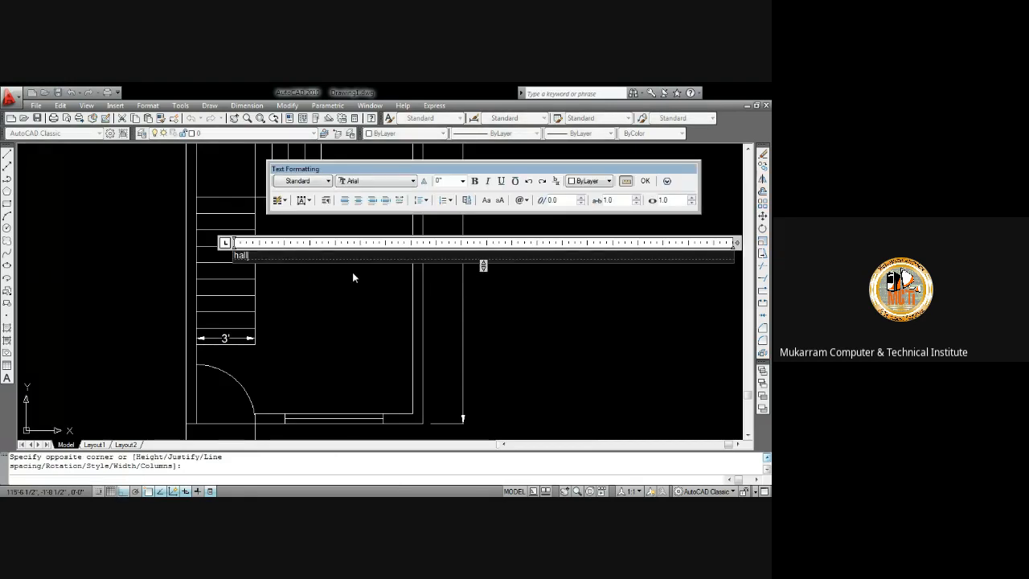
key("Return")
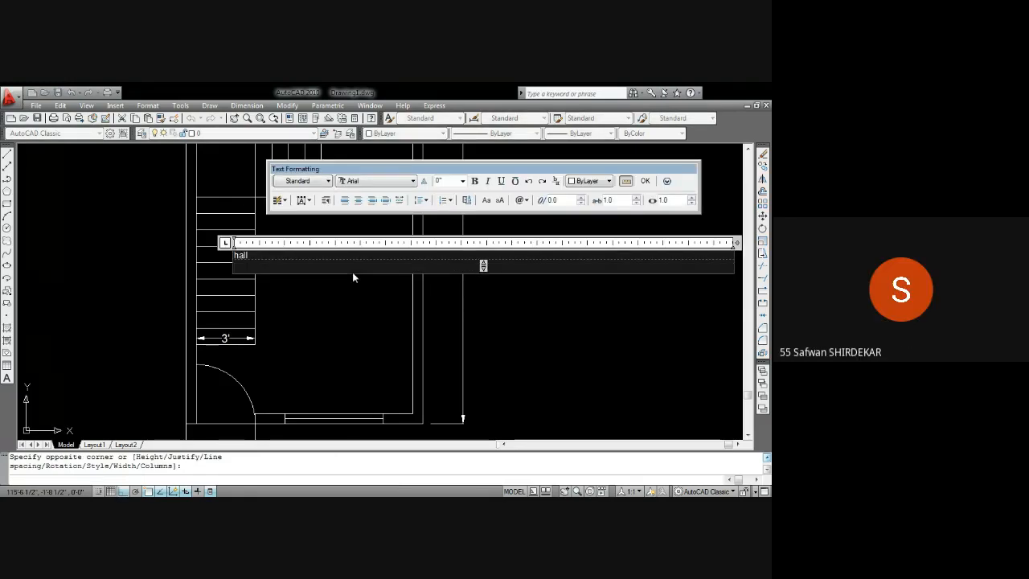
type("11")
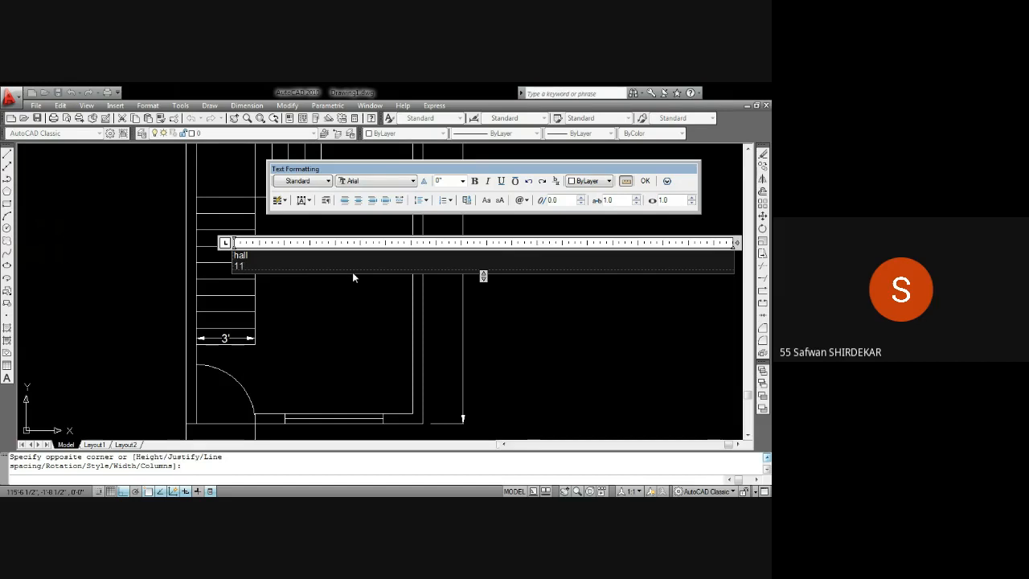
type("'x")
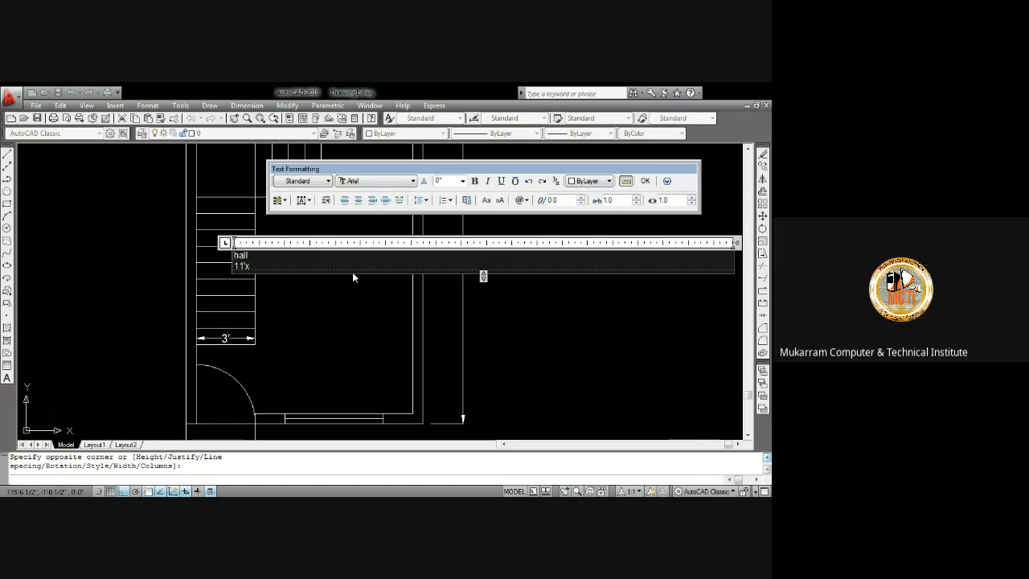
left_click(645, 182)
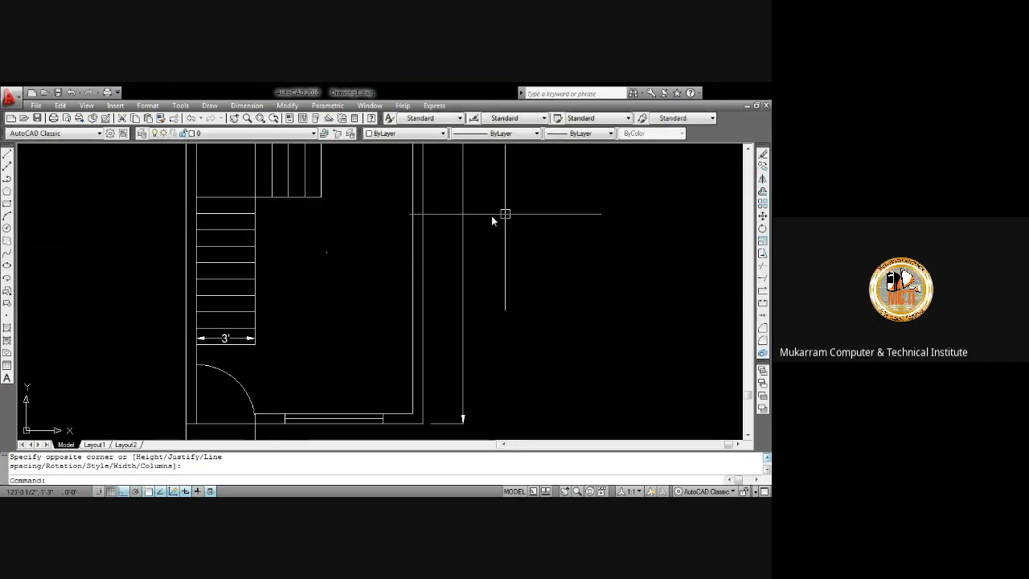
Delete the hall text just added
scroll(372, 252, "up", 4)
left_click(340, 273)
left_click(253, 224)
key("Delete")
Add a linear dimension across the hall from the stair wall to the inner right wall, below the stairs
scroll(274, 221, "down", 5)
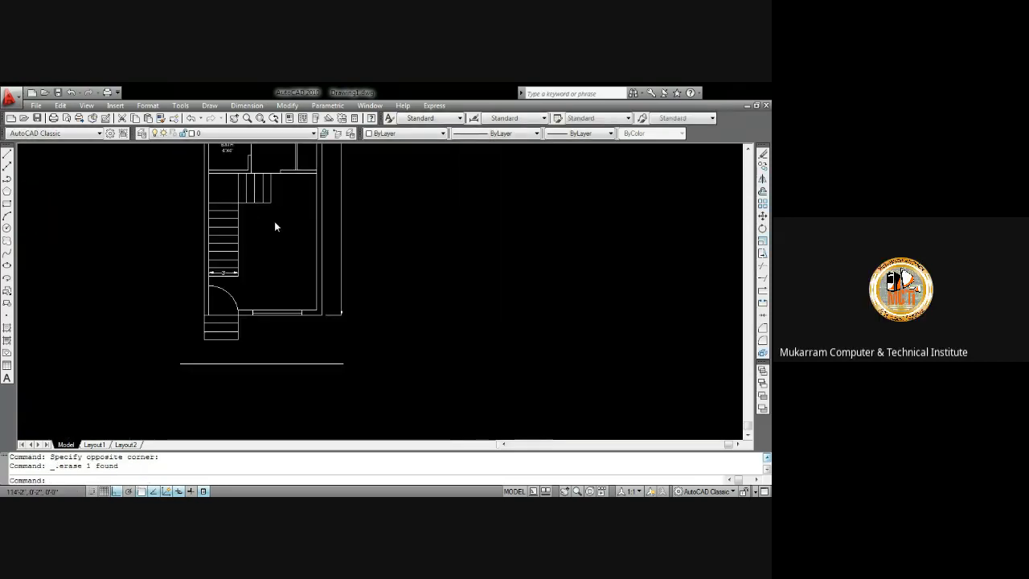
scroll(253, 246, "up", 3)
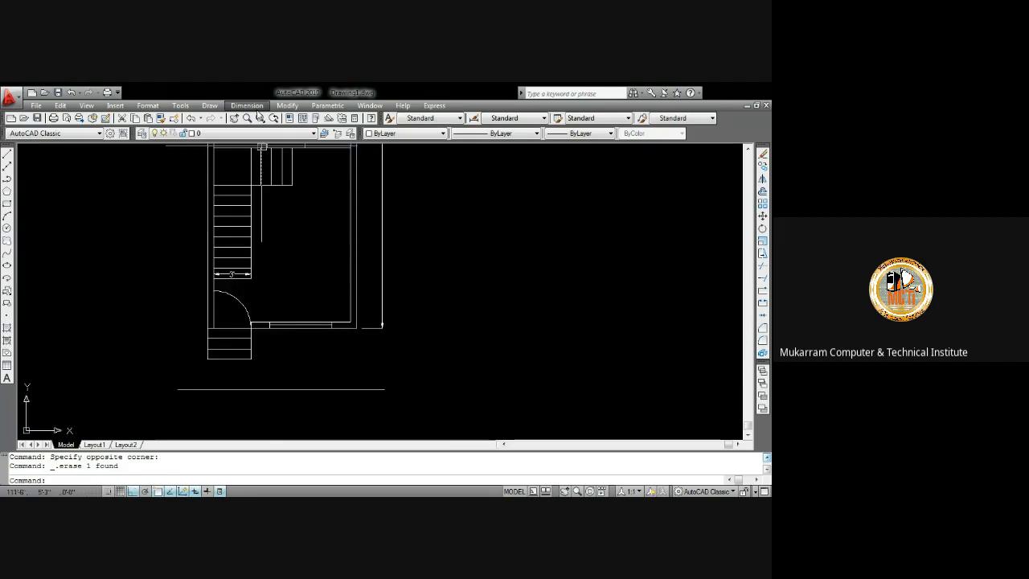
left_click(247, 106)
left_click(261, 135)
scroll(252, 290, "up", 5)
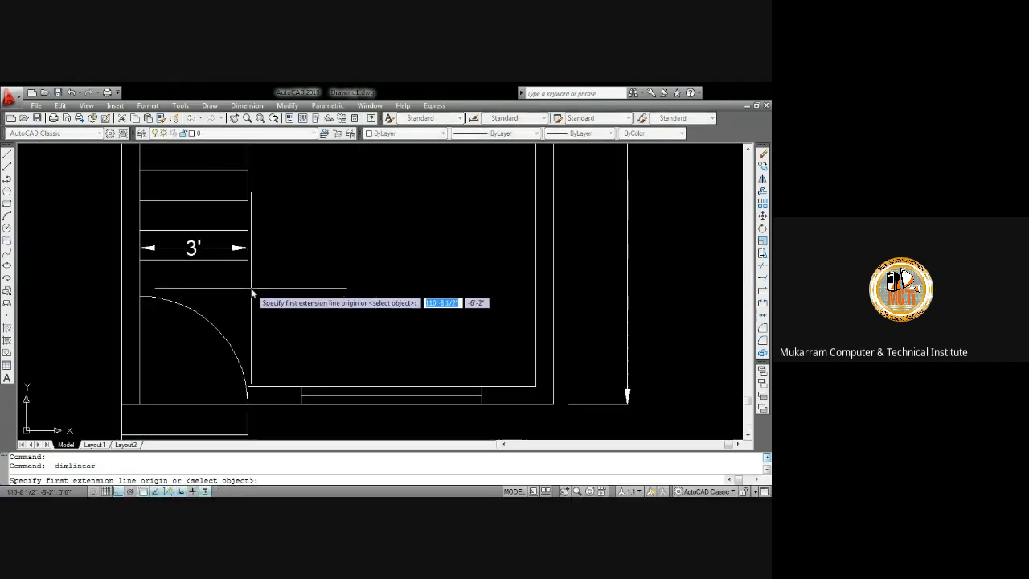
left_click(142, 278)
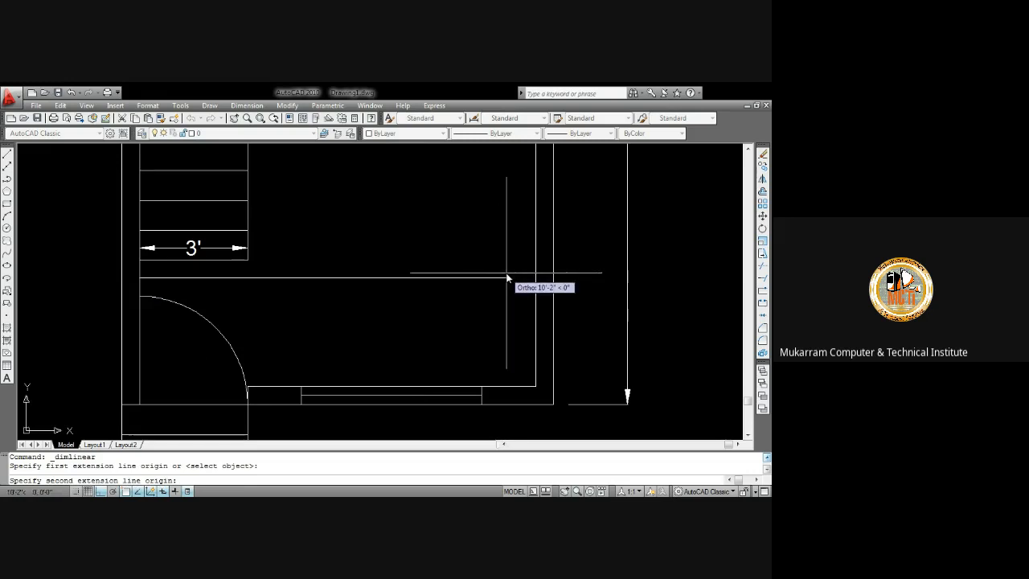
left_click(535, 279)
left_click(527, 262)
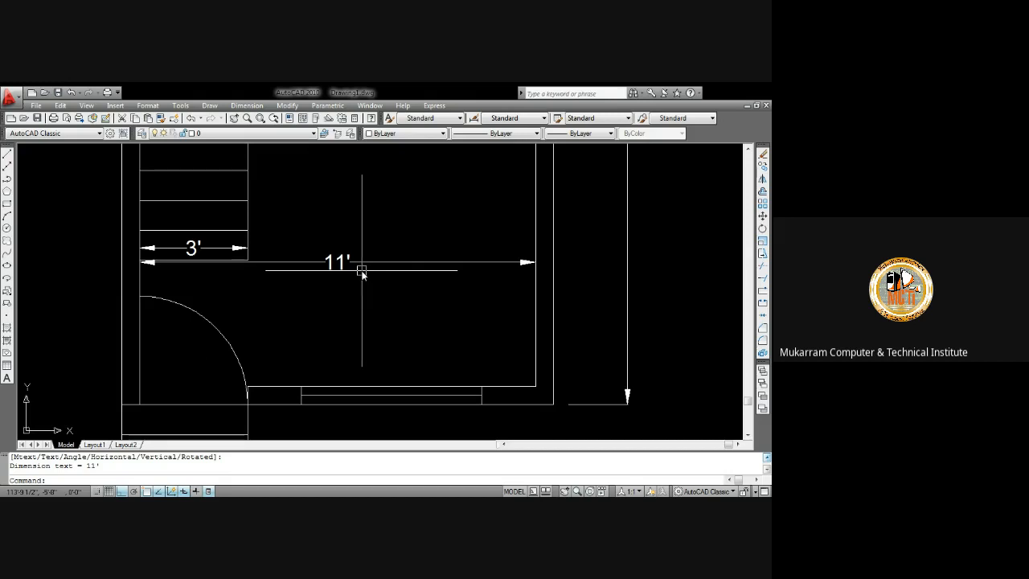
scroll(362, 271, "down", 5)
scroll(361, 271, "up", 2)
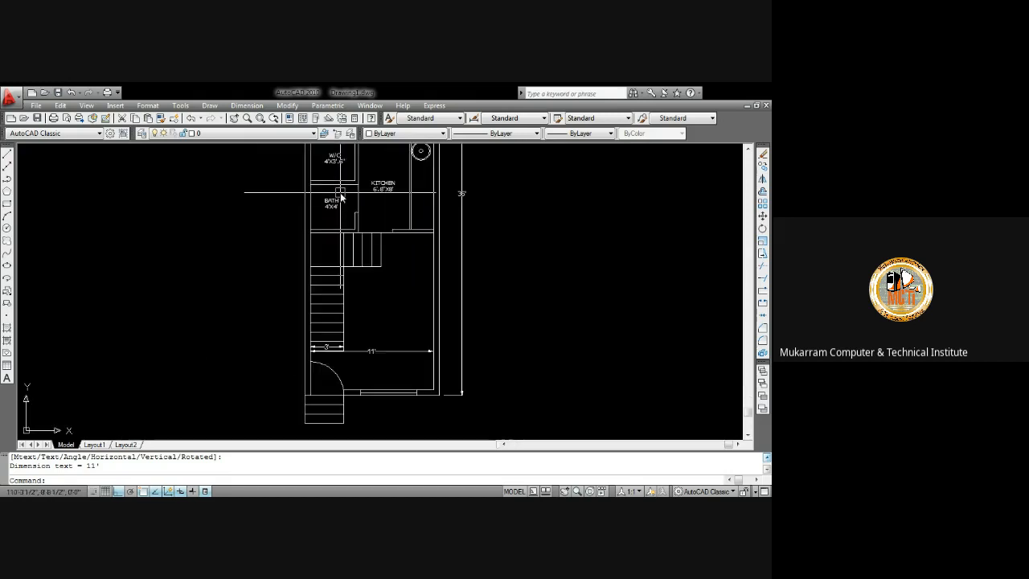
scroll(345, 193, "down", 3)
scroll(305, 201, "up", 10)
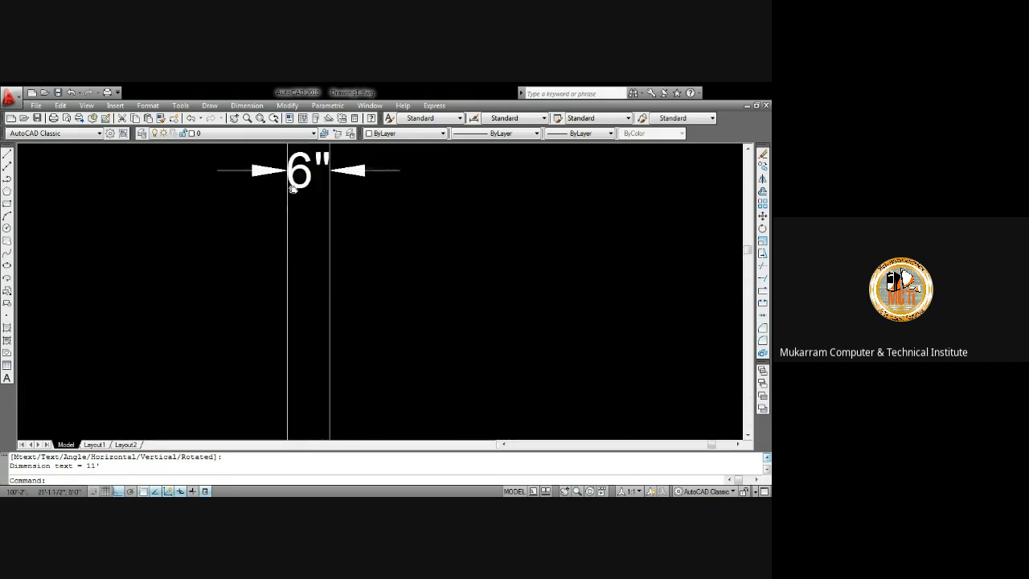
middle_click_drag(294, 189, 298, 282)
scroll(299, 266, "down", 5)
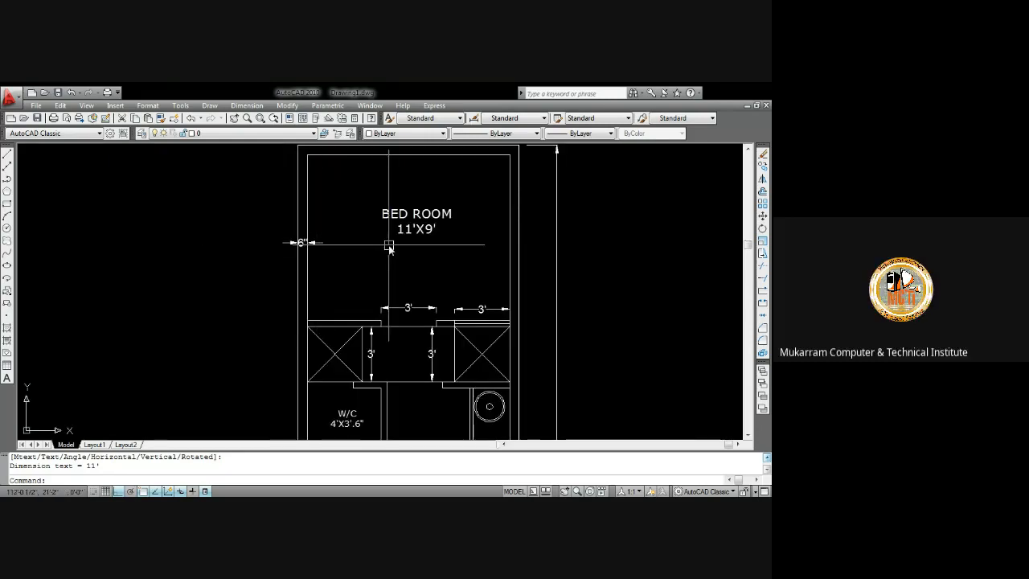
Delete the 11' linear dimension across the hall
middle_click(388, 245)
middle_click(388, 245)
middle_click_drag(655, 324, 381, 218)
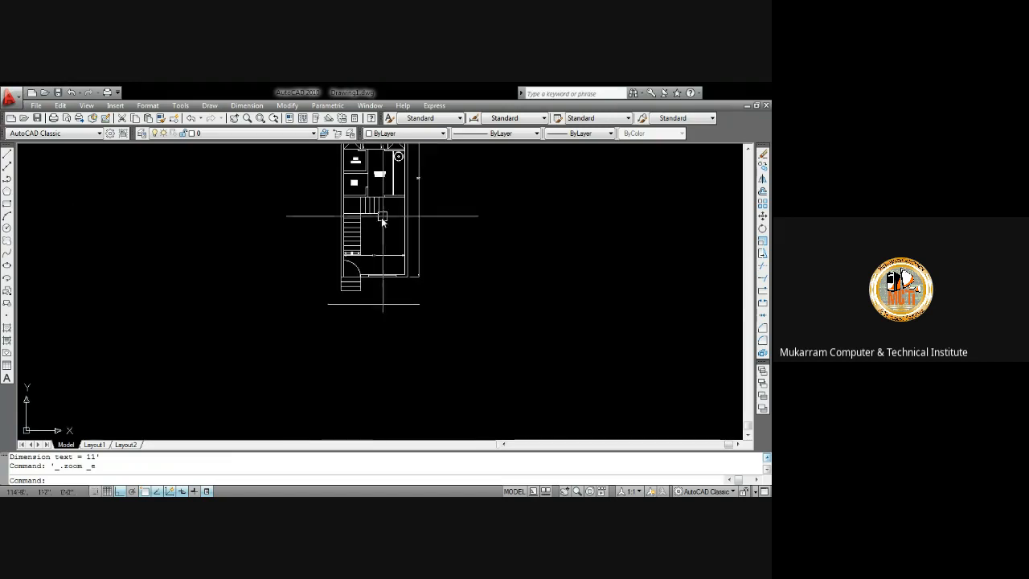
scroll(370, 274, "up", 5)
scroll(377, 233, "up", 3)
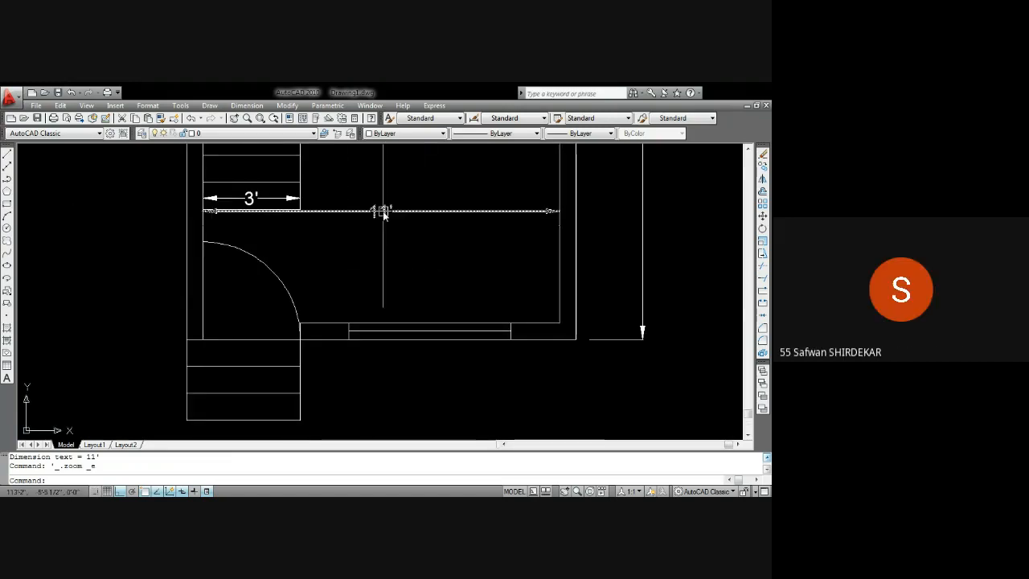
scroll(382, 233, "up", 3)
left_click(388, 251)
key("Delete")
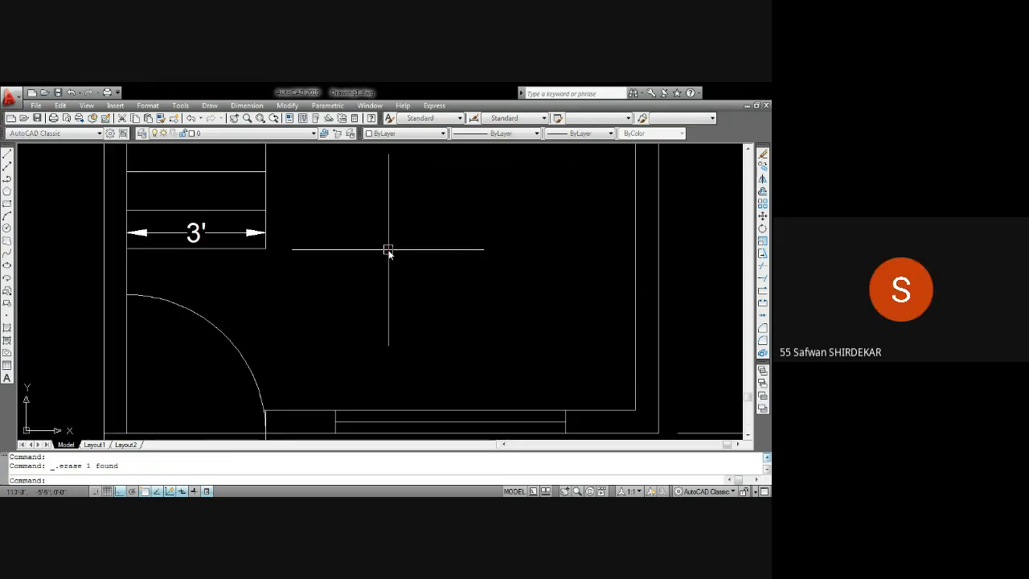
Insert multiline text reading "hall" and "11'x14'" inside the hall below the stairs
scroll(388, 251, "down", 6)
scroll(418, 197, "up", 2)
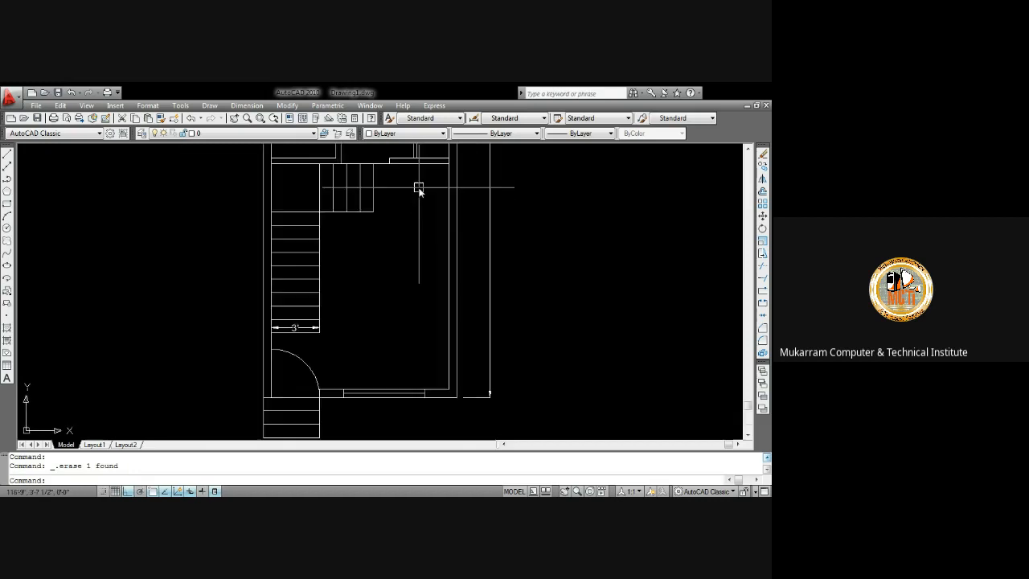
middle_click_drag(417, 218, 417, 356)
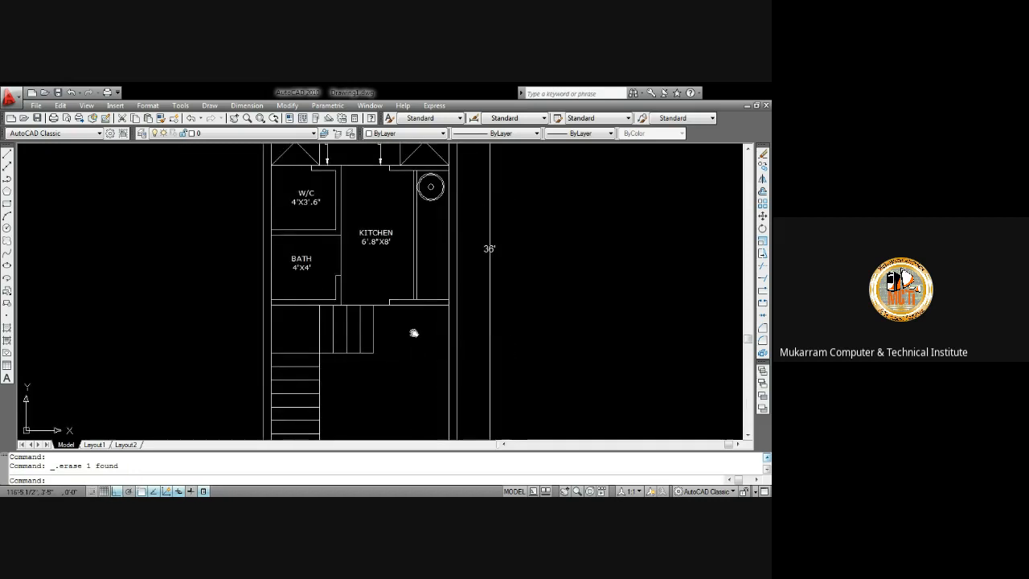
middle_click_drag(414, 334, 413, 292)
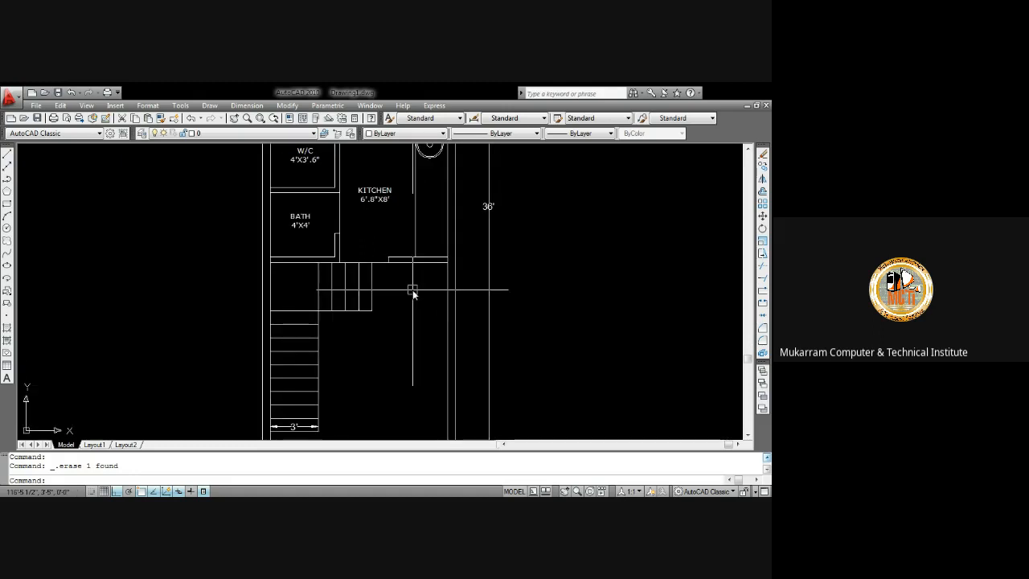
middle_click_drag(412, 293, 409, 228)
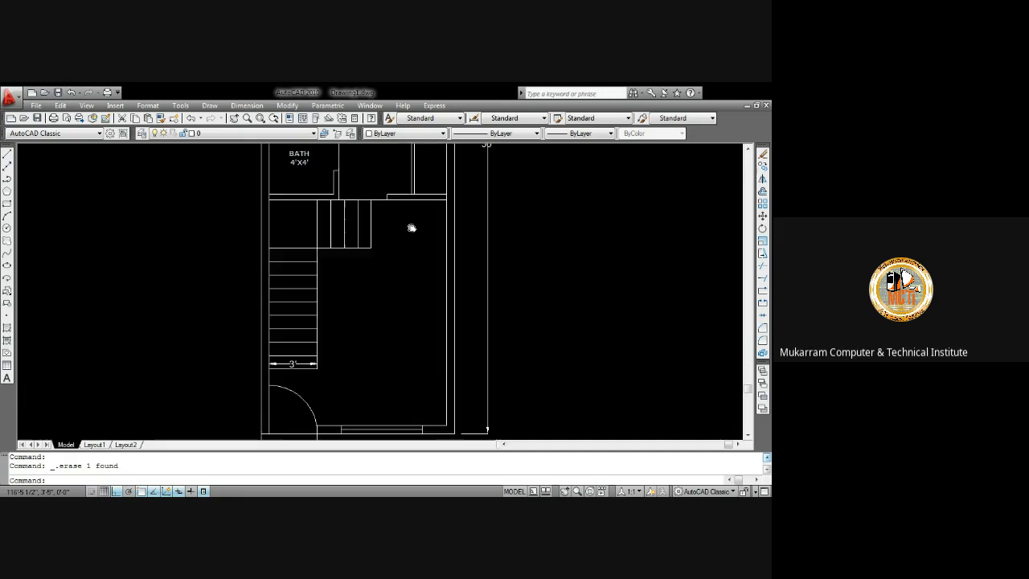
type("t")
key("Return")
left_click(387, 292)
left_click(444, 320)
type("h")
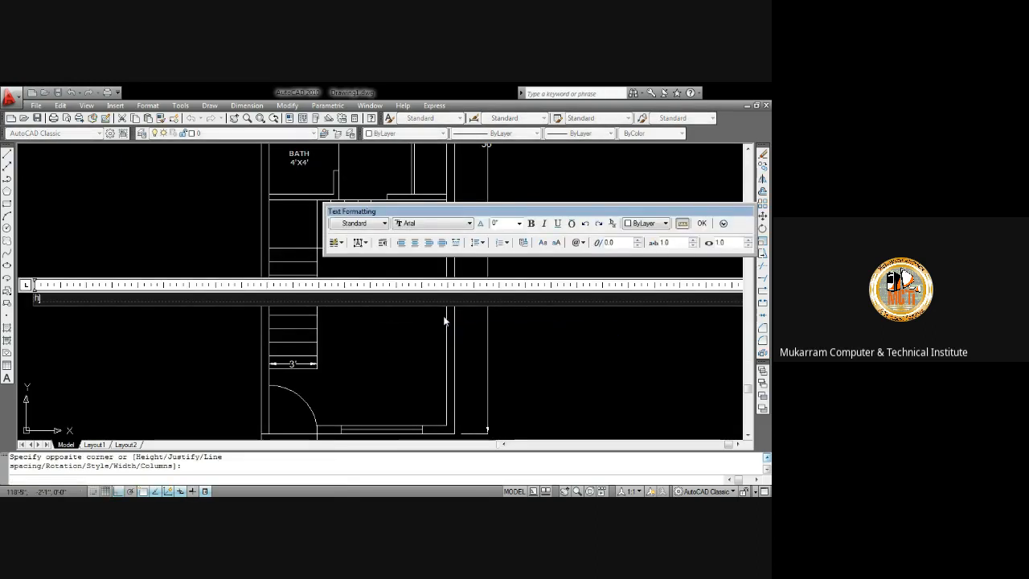
type("all")
key("Return")
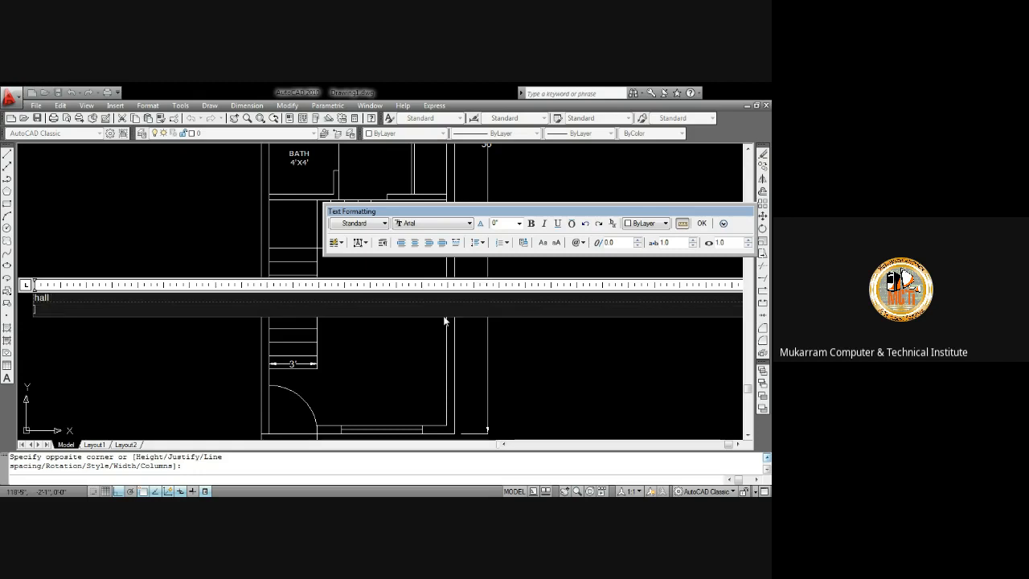
type("11'x")
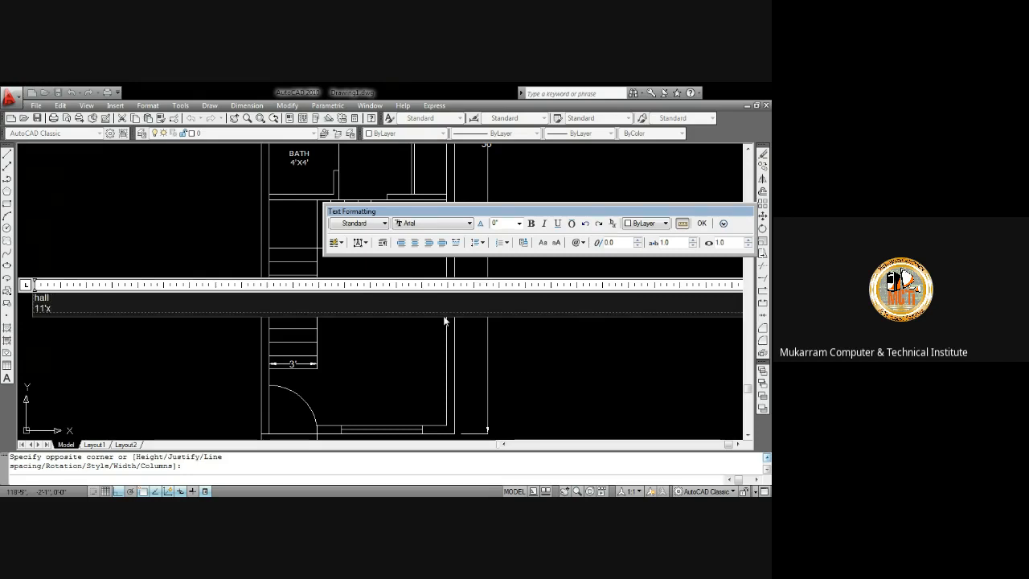
type("14'")
Format the hall text as Verdana, centred, 4" high and uppercase
key("ctrl+a")
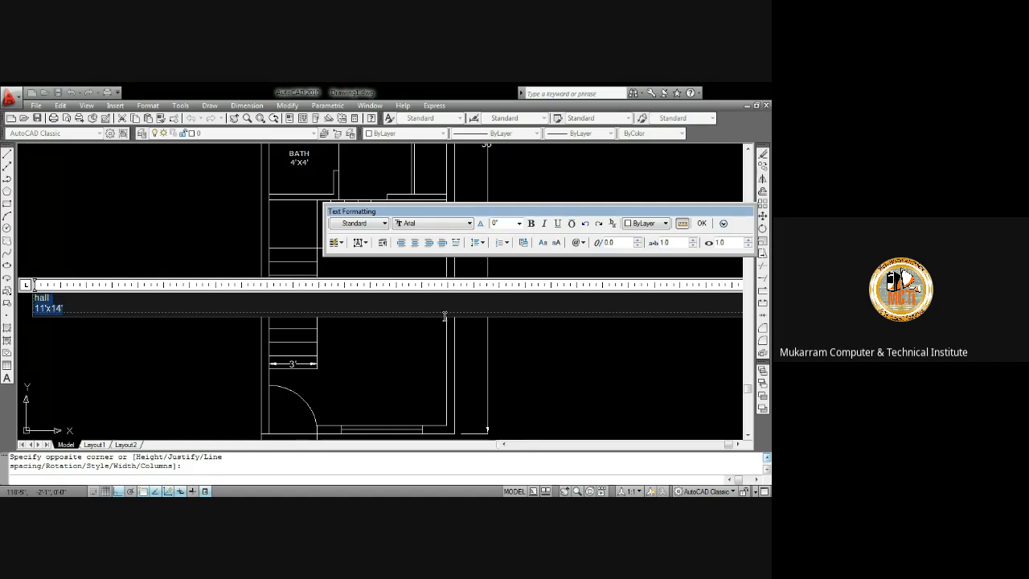
left_click(452, 226)
key("v")
key("v")
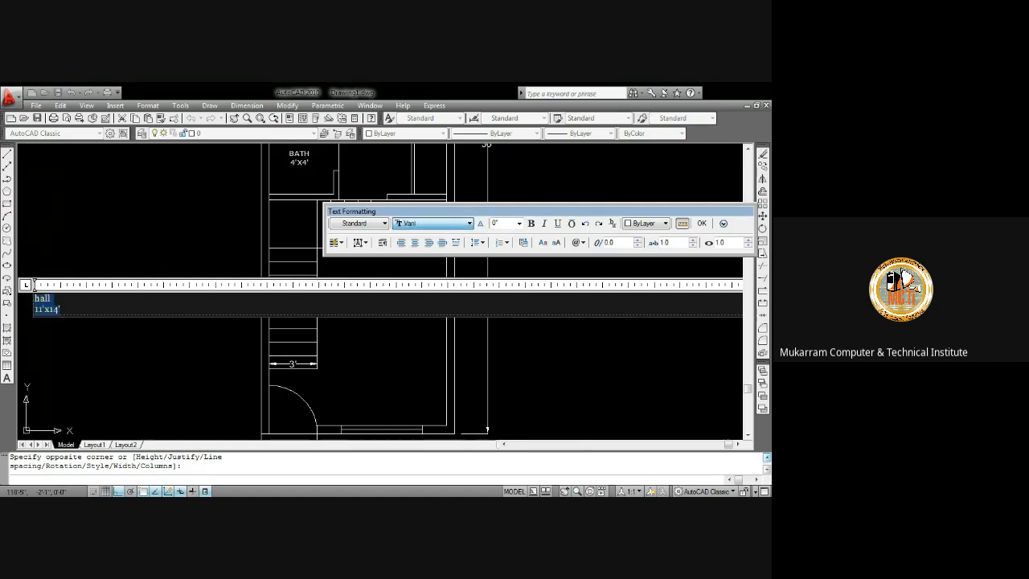
left_click(415, 244)
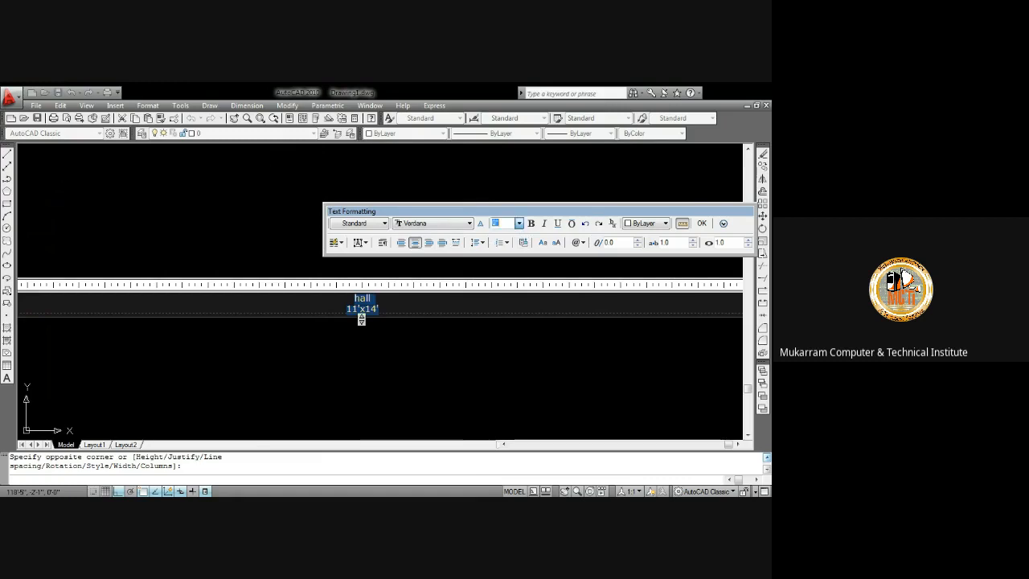
type("4")
key("Return")
left_click(543, 243)
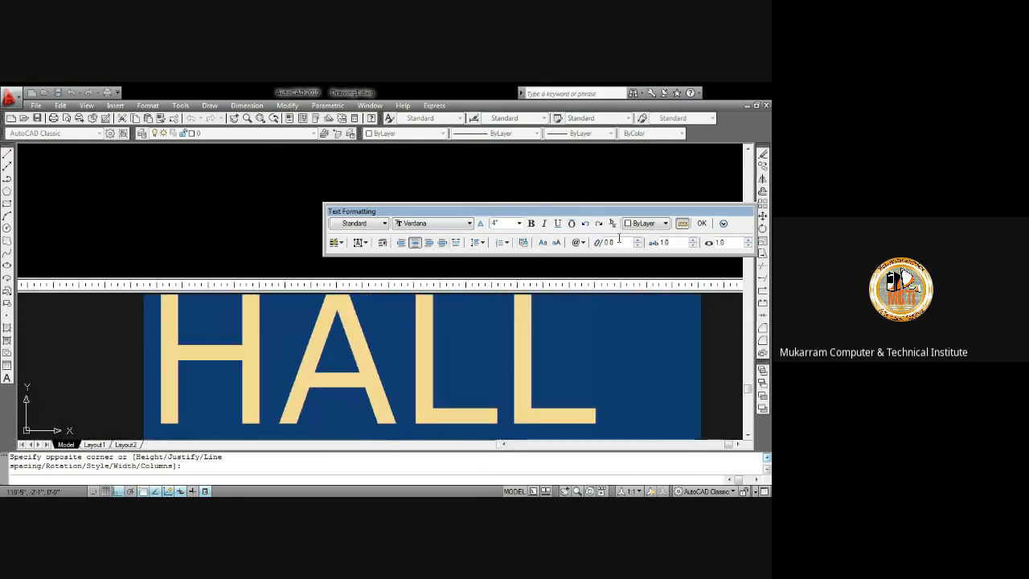
left_click(701, 224)
Move the hall label to the middle of the hall with ortho off
scroll(455, 270, "up", 2)
left_click(426, 217)
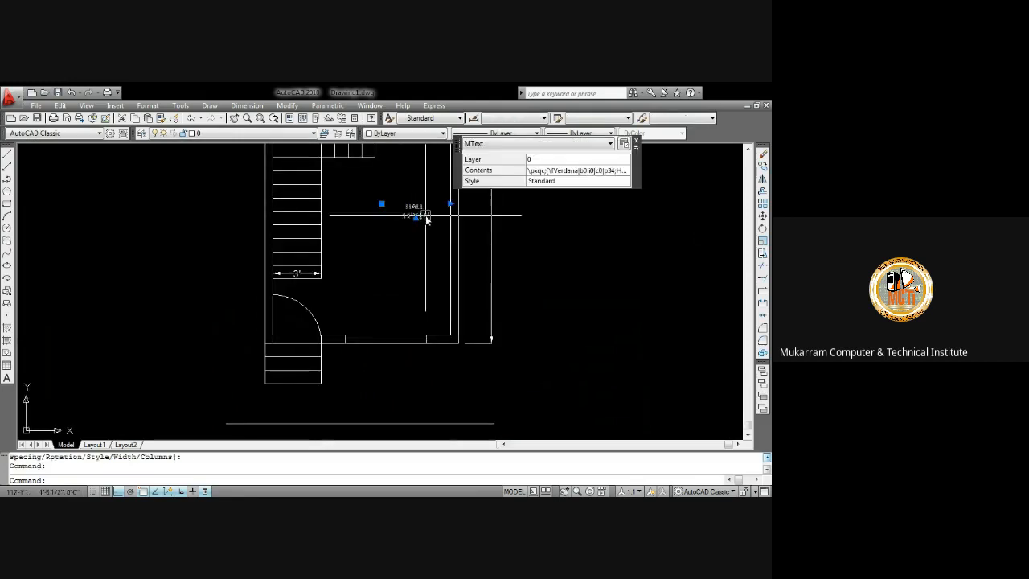
type("m")
key("Return")
left_click(432, 223)
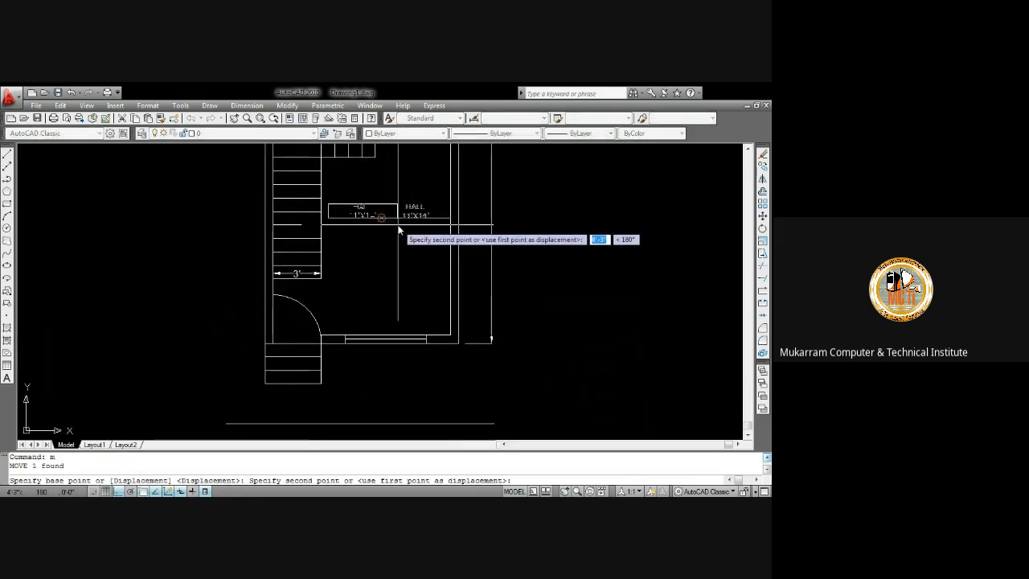
key("F8")
left_click(410, 252)
scroll(390, 252, "up", 2)
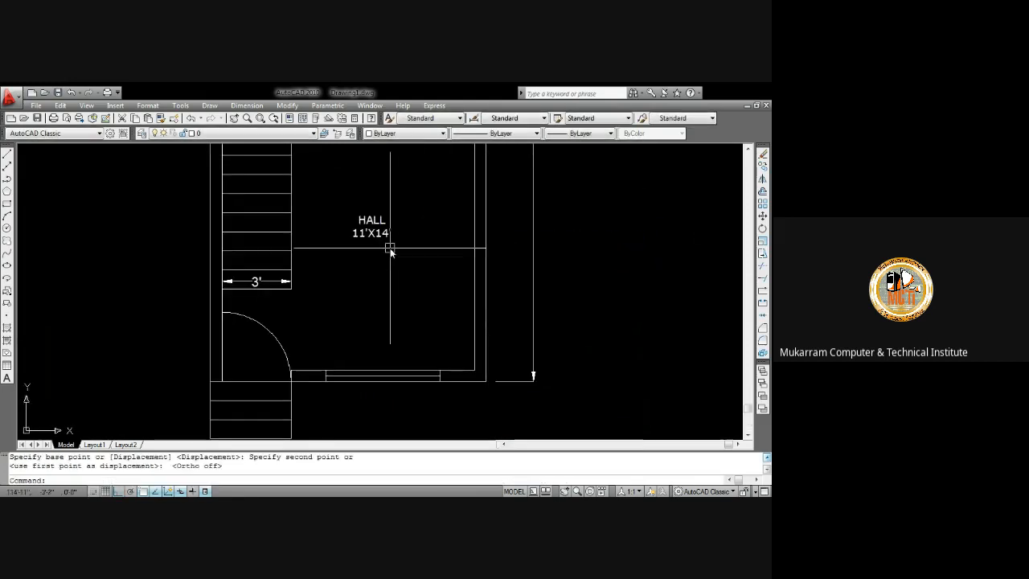
scroll(389, 251, "down", 2)
mouse_move(390, 260)
middle_mouse_down()
mouse_move(361, 246)
mouse_move(338, 253)
middle_mouse_up()
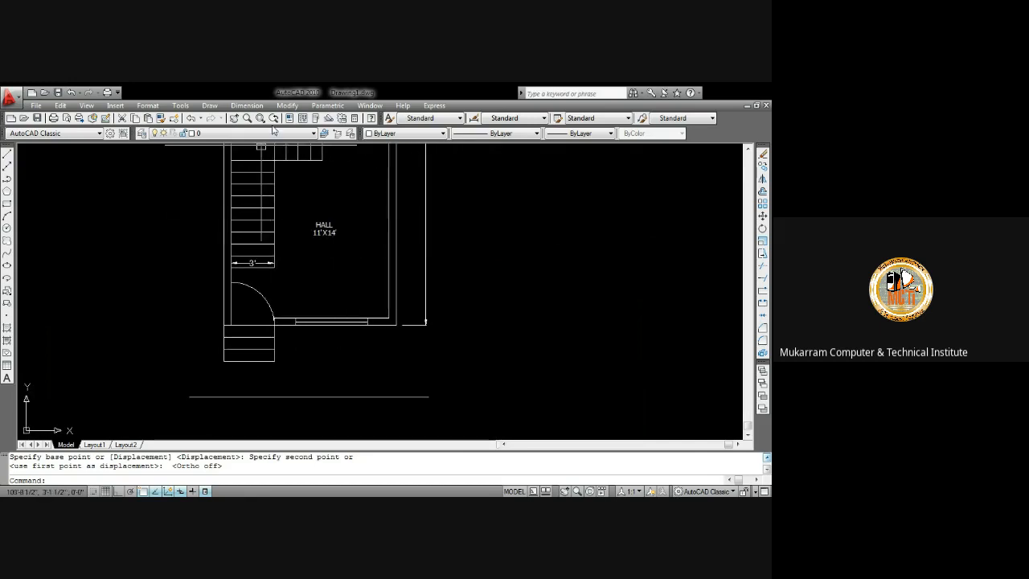
Add a linear dimension across the doorway opening in the hall's bottom wall
left_click(247, 105)
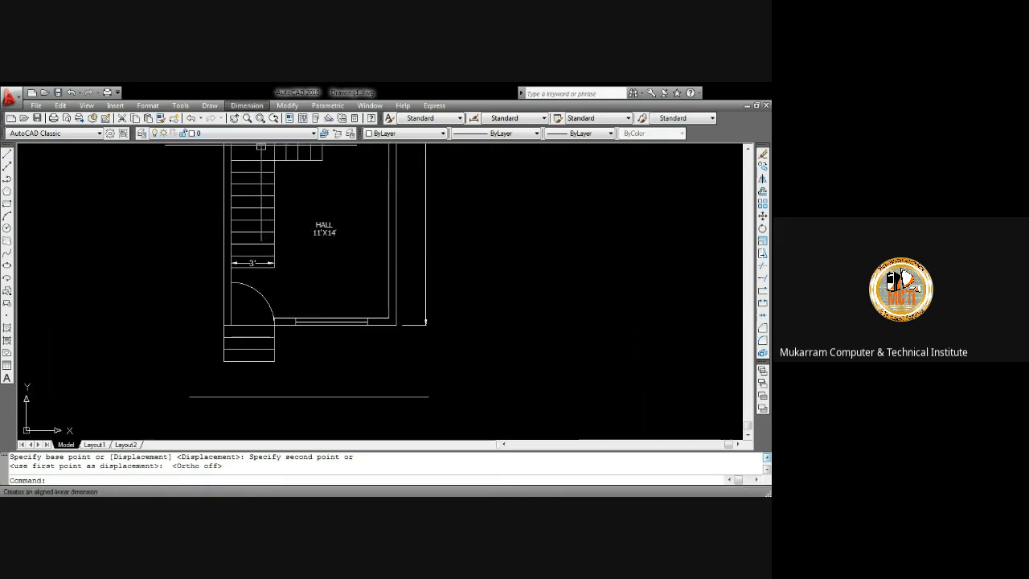
left_click(259, 133)
scroll(333, 343, "up", 3)
left_click(259, 293)
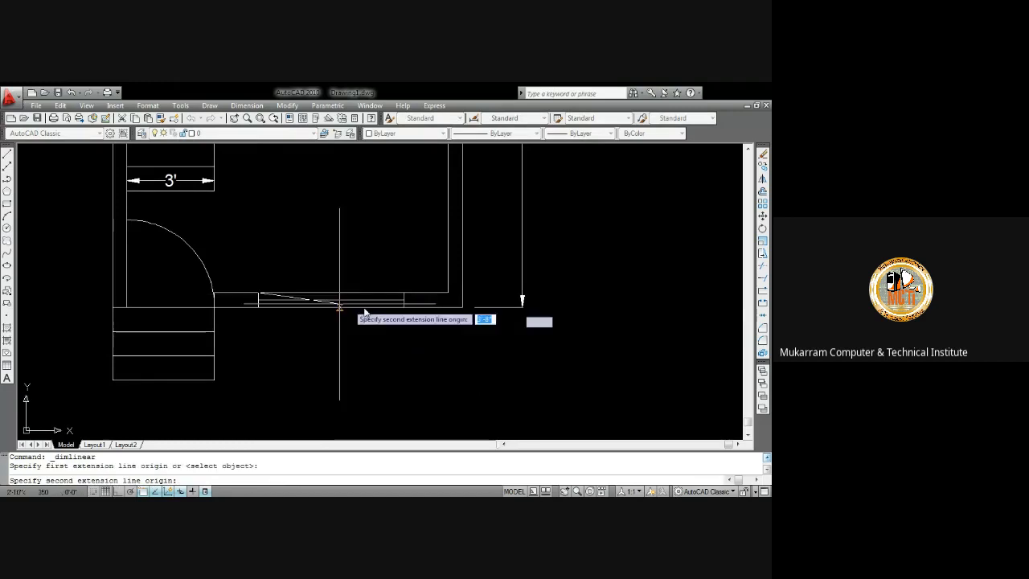
left_click(403, 293)
left_click(394, 279)
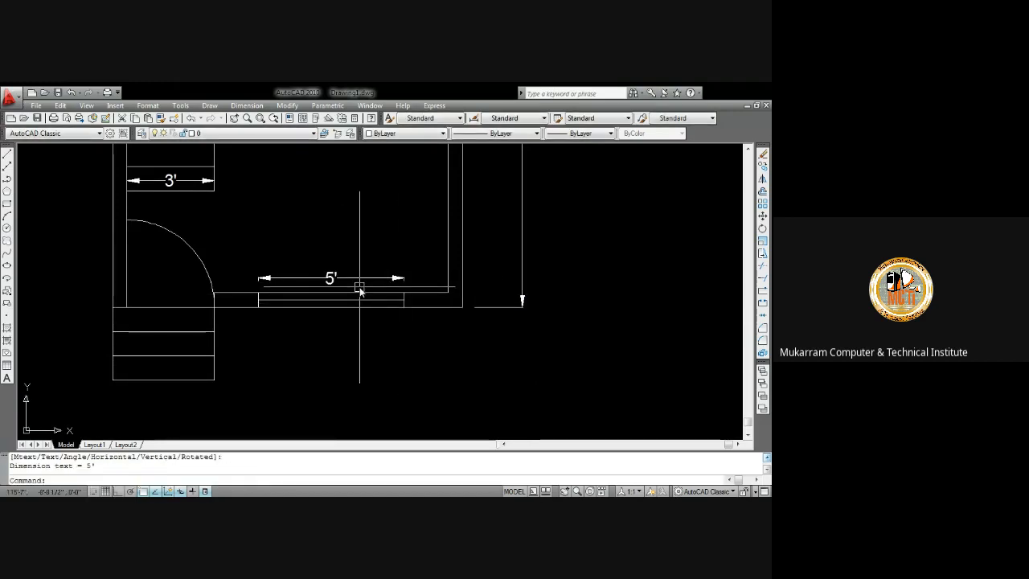
Delete the long horizontal line below the plan
mouse_move(350, 266)
middle_mouse_down()
mouse_move(381, 253)
mouse_move(359, 255)
mouse_move(423, 263)
middle_mouse_up()
middle_click_drag(314, 329, 280, 230)
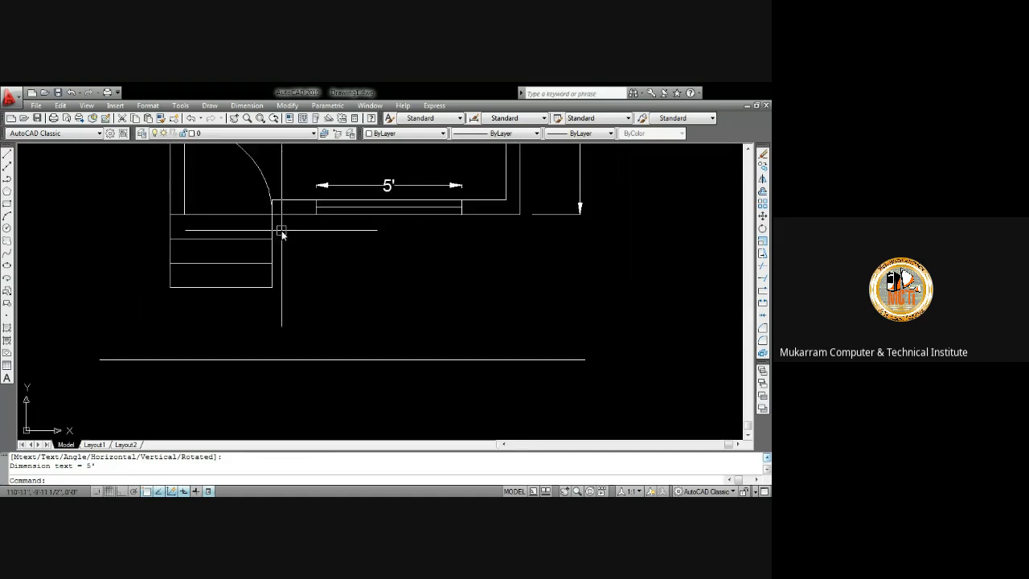
left_click(380, 370)
left_click(374, 351)
key("Delete")
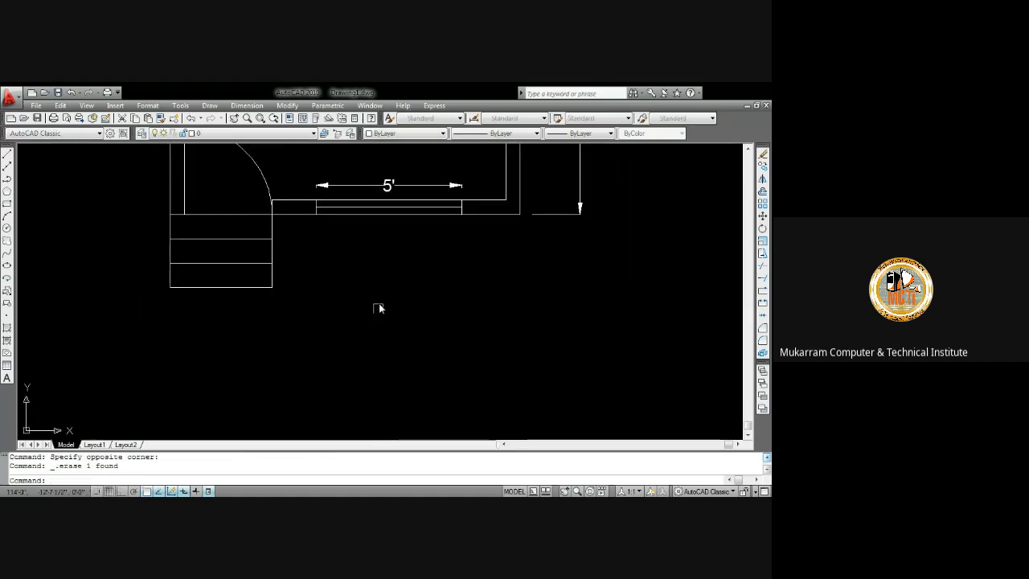
Insert multiline text reading "ground floor plan" below the plan
middle_click_drag(378, 305, 396, 230)
type("mt")
key("Return")
left_click(377, 227)
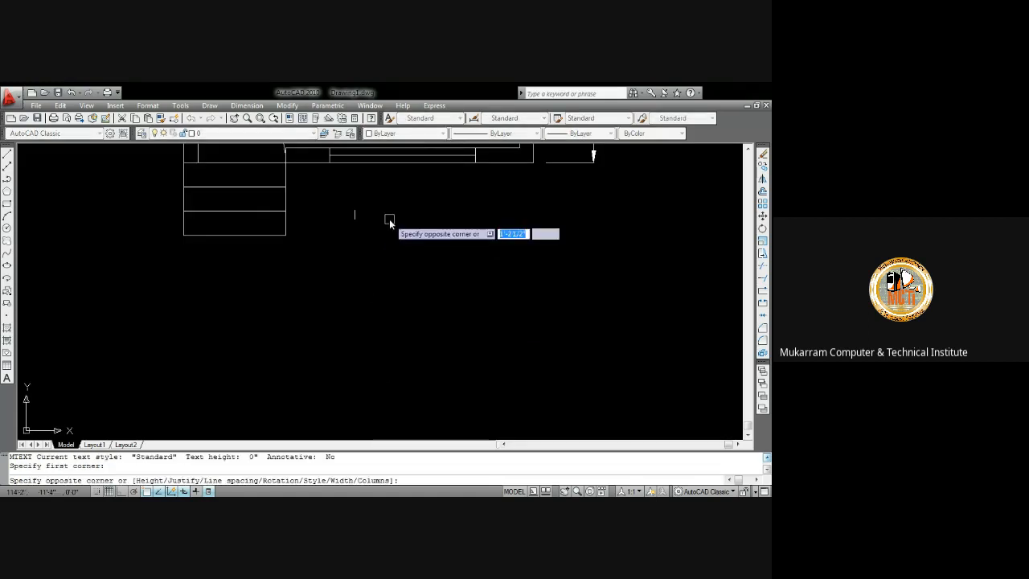
left_click(390, 220)
type("groun")
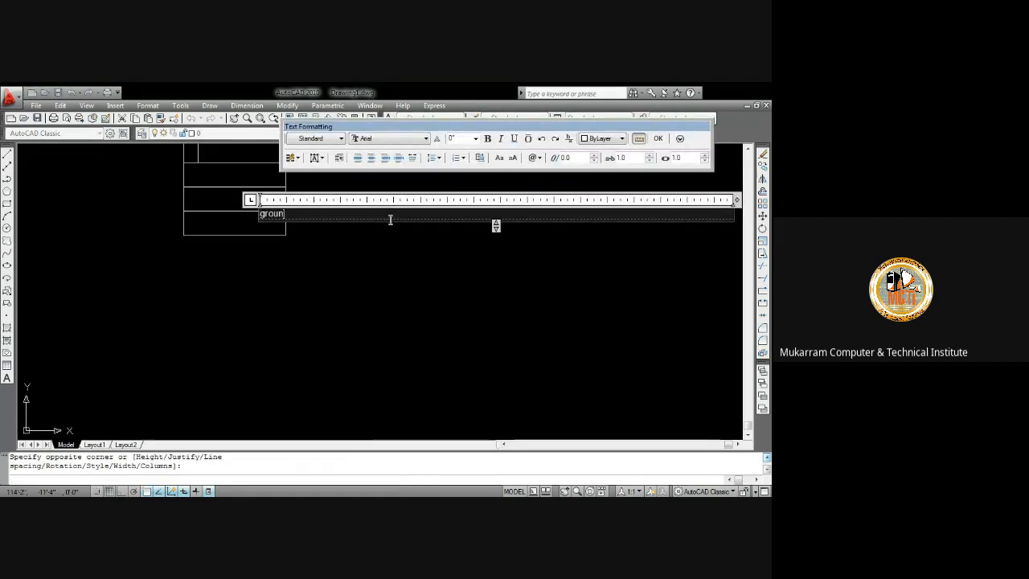
type("d f")
key("BackSpace")
type("oor plan")
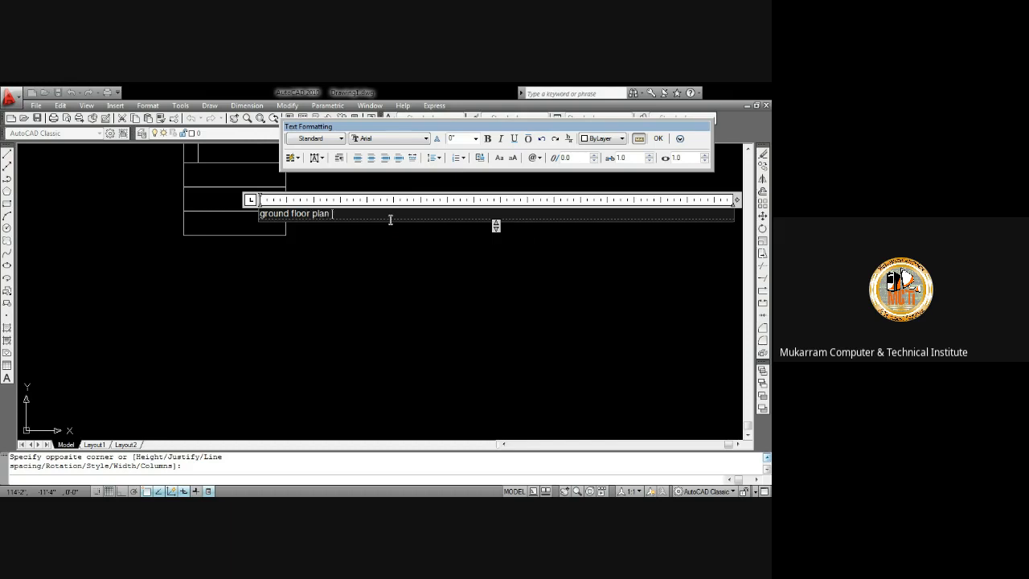
Format the title text as Verdana, centred, uppercase and 6" high
key("ctrl+a")
left_click(371, 157)
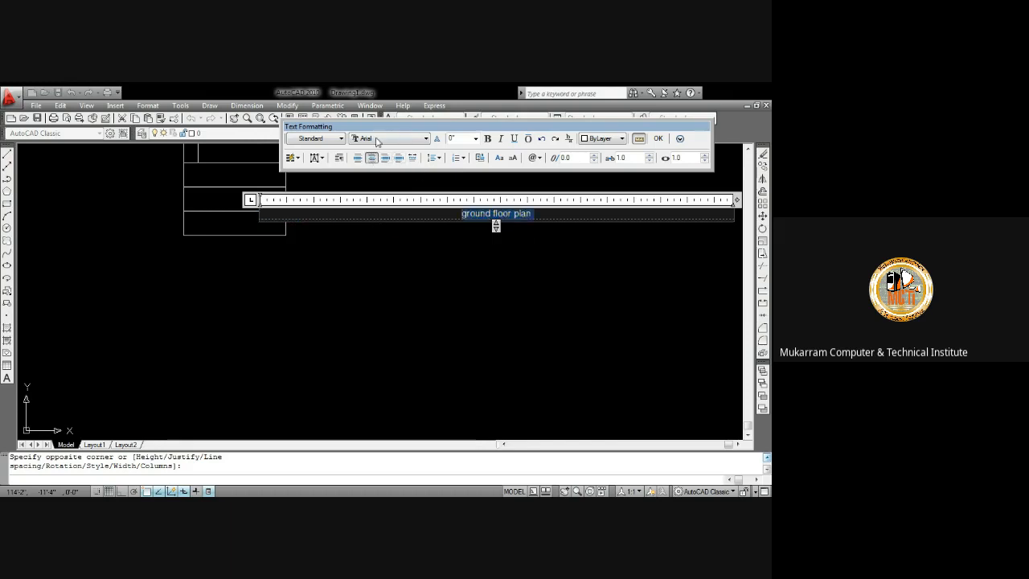
type("ve")
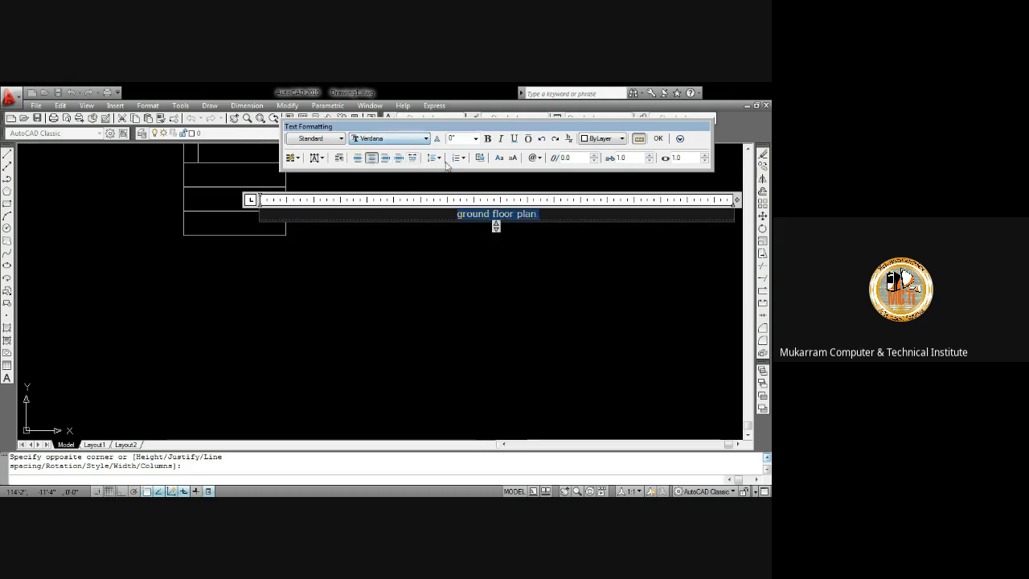
left_click(498, 159)
double_click(472, 140)
type("6")
key("Return")
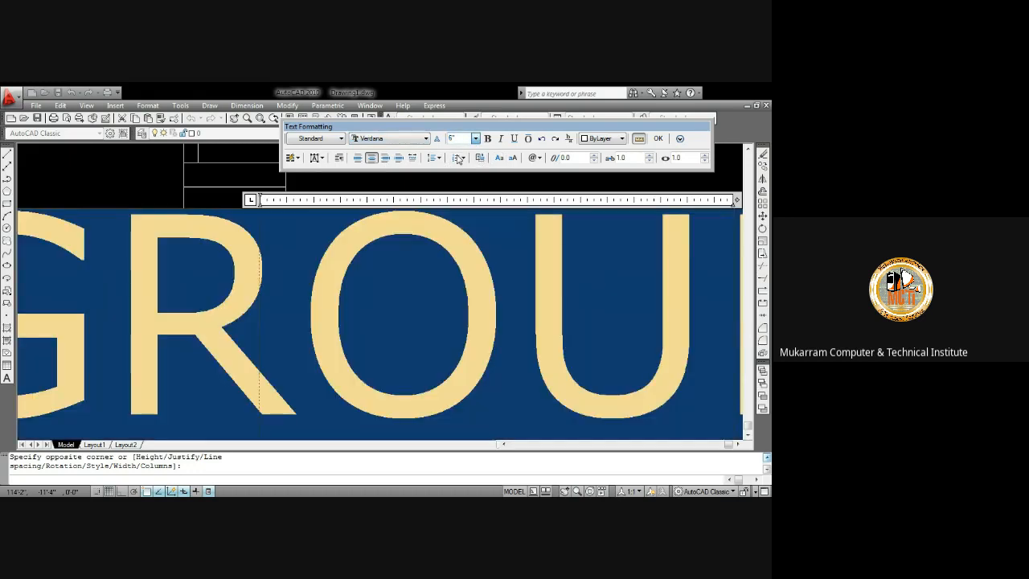
left_click(665, 140)
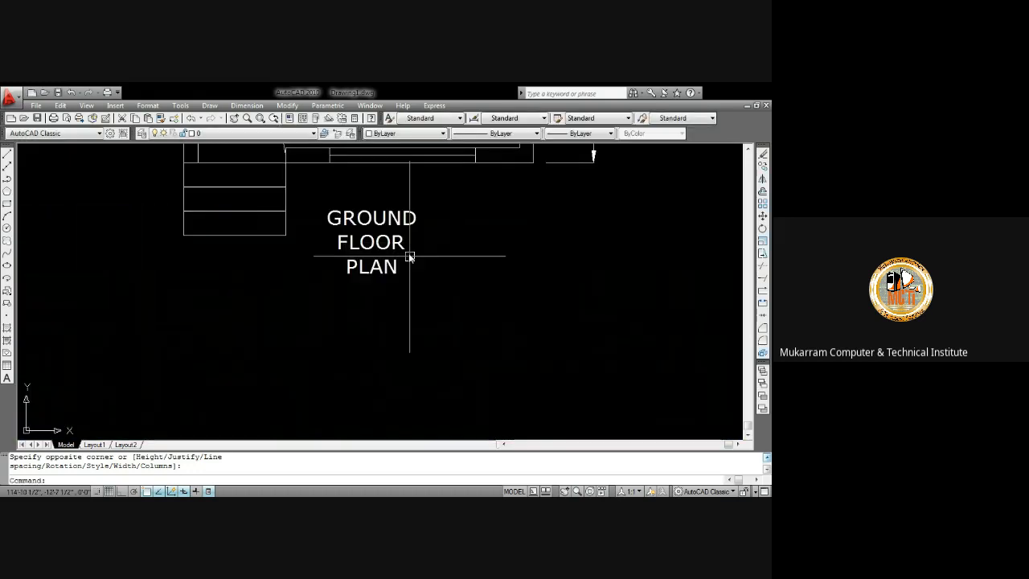
Widen the GROUND FLOOR PLAN text box so the title fits on one line
double_click(402, 217)
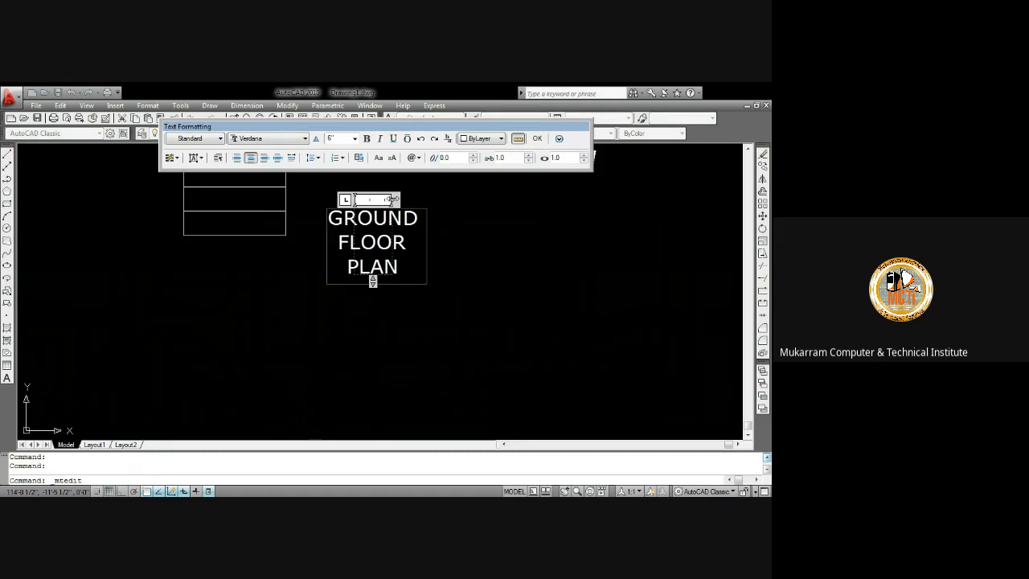
left_click_drag(391, 199, 643, 200)
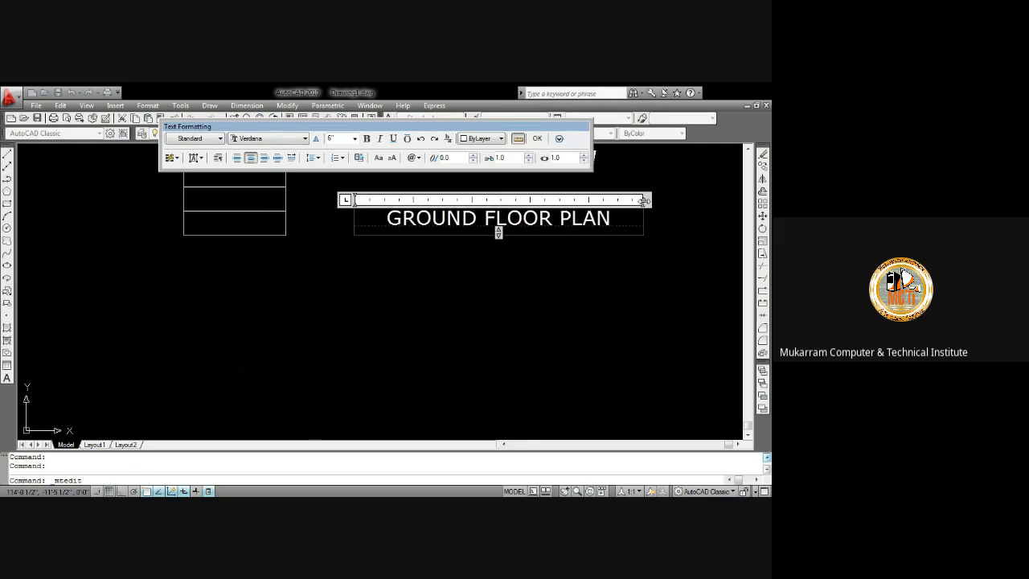
left_click(537, 138)
Start a multiline text box below the entrance steps and enter the label "entree"
middle_click_drag(436, 218, 432, 281)
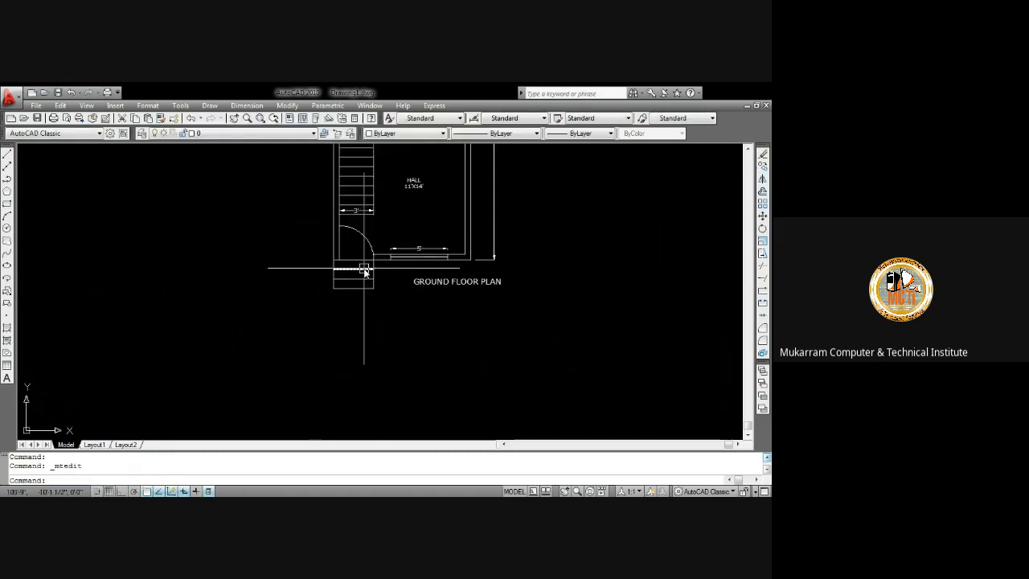
scroll(364, 271, "up", 3)
middle_click_drag(349, 296, 362, 253)
type("t")
key("Return")
scroll(351, 299, "up", 3)
left_click(314, 264)
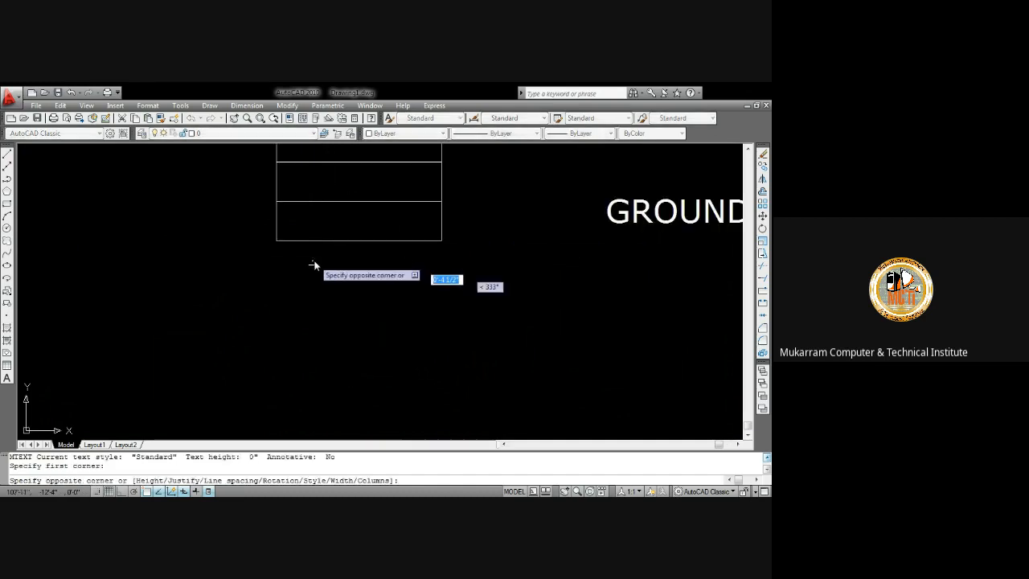
left_click(351, 282)
type("entree")
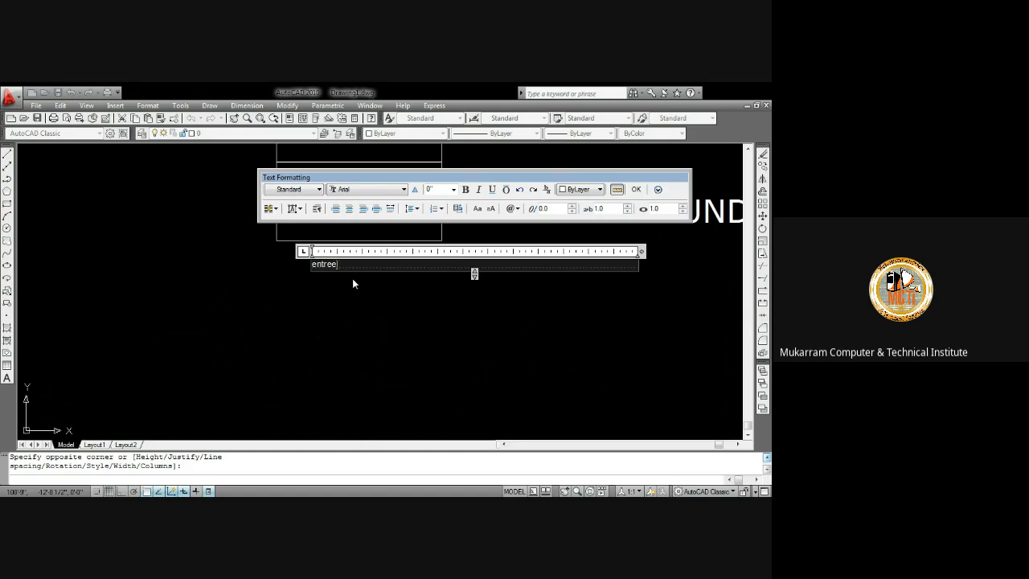
Set the entree label's font to Verdana with centred alignment and close the text editor
key("BackSpace")
key("BackSpace")
key("BackSpace")
key("ctrl+a")
key("v")
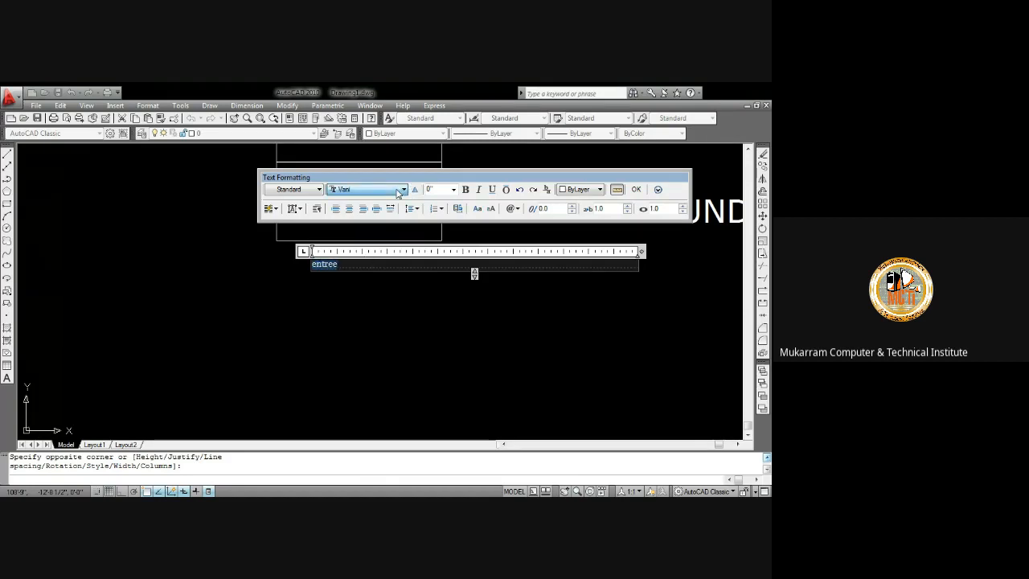
key("e")
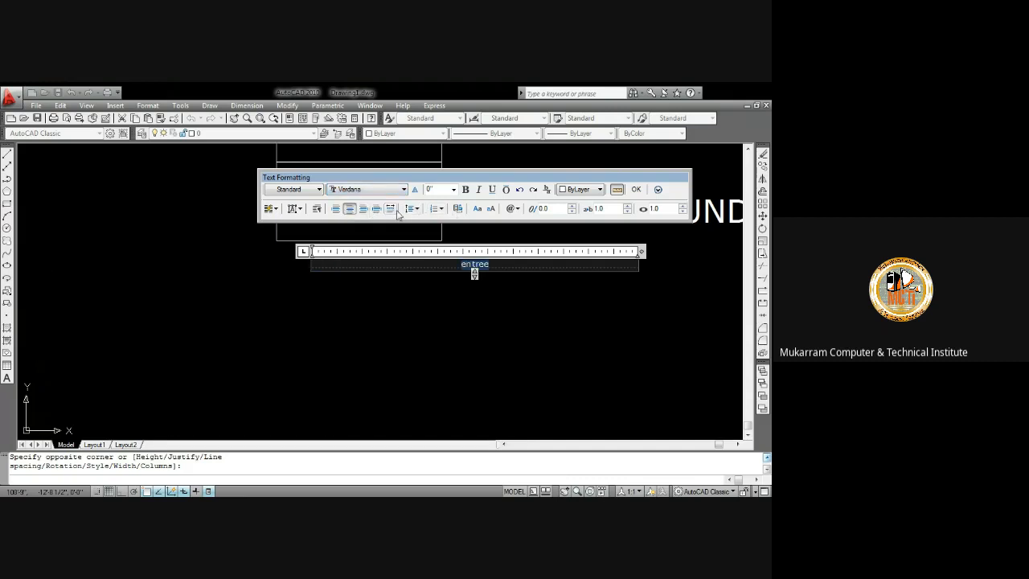
left_click(349, 208)
left_click(631, 188)
Reopen the entree label and format it as 6" high uppercase text
scroll(345, 271, "up", 3)
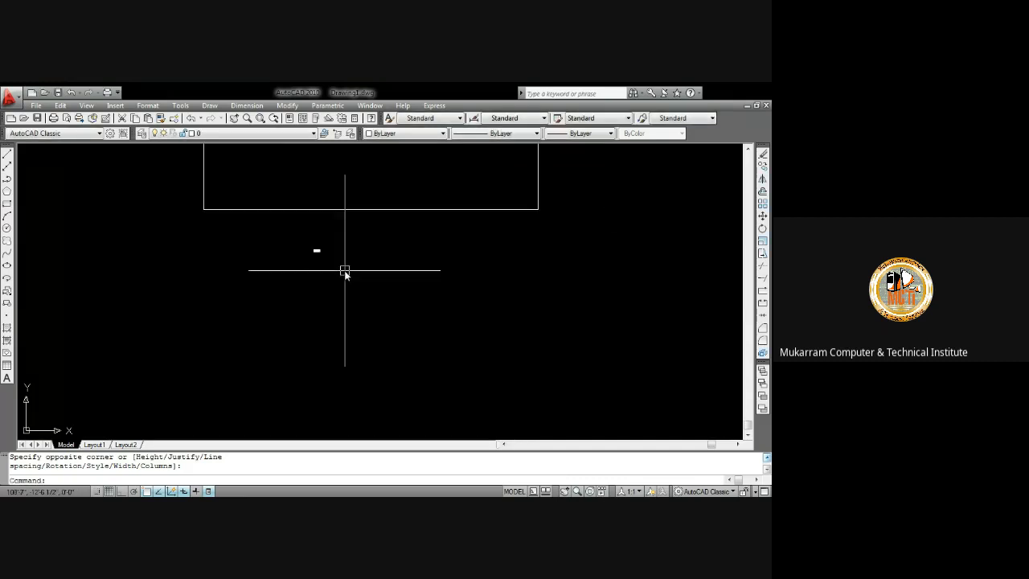
left_click(305, 240)
left_click(305, 240)
double_click(315, 233)
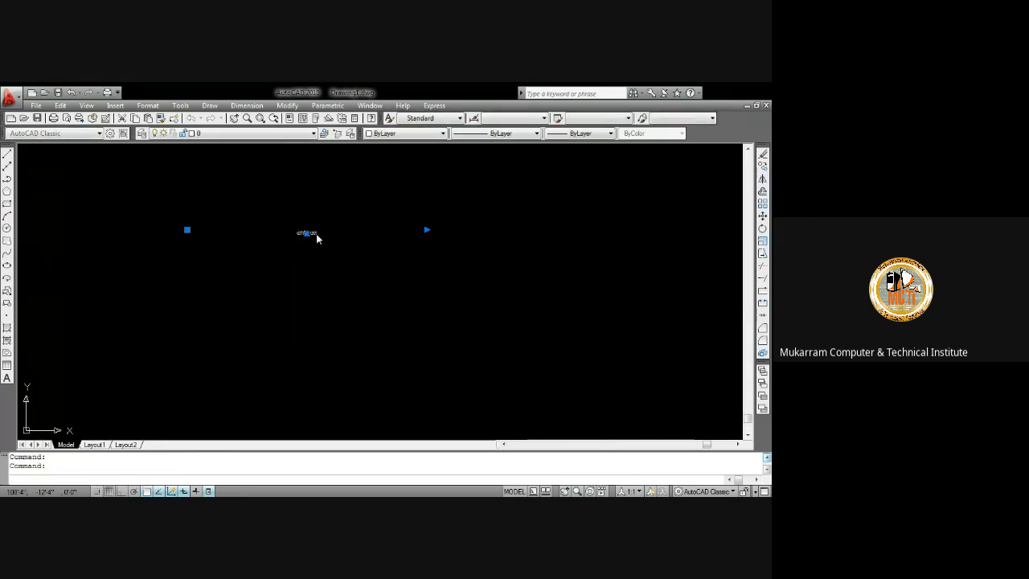
left_click_drag(318, 233, 259, 222)
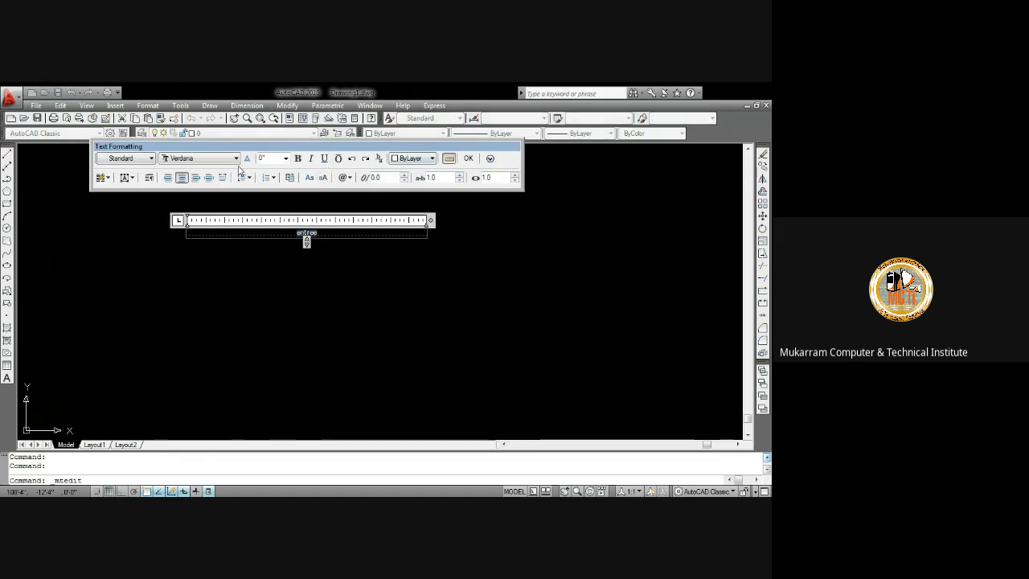
left_click(286, 159)
left_click(272, 176)
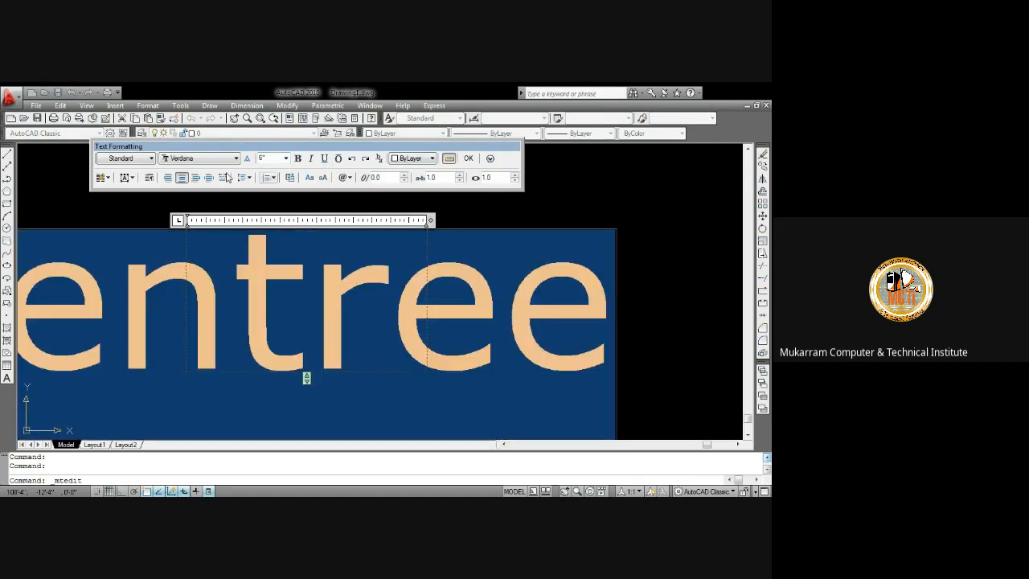
left_click(309, 177)
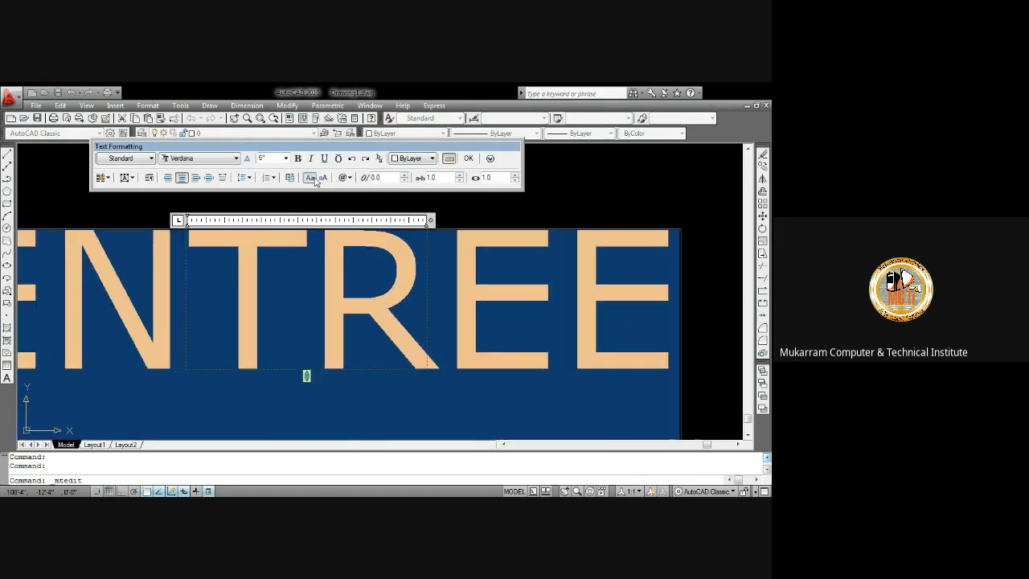
left_click(468, 159)
scroll(438, 209, "down", 5)
left_click(399, 251)
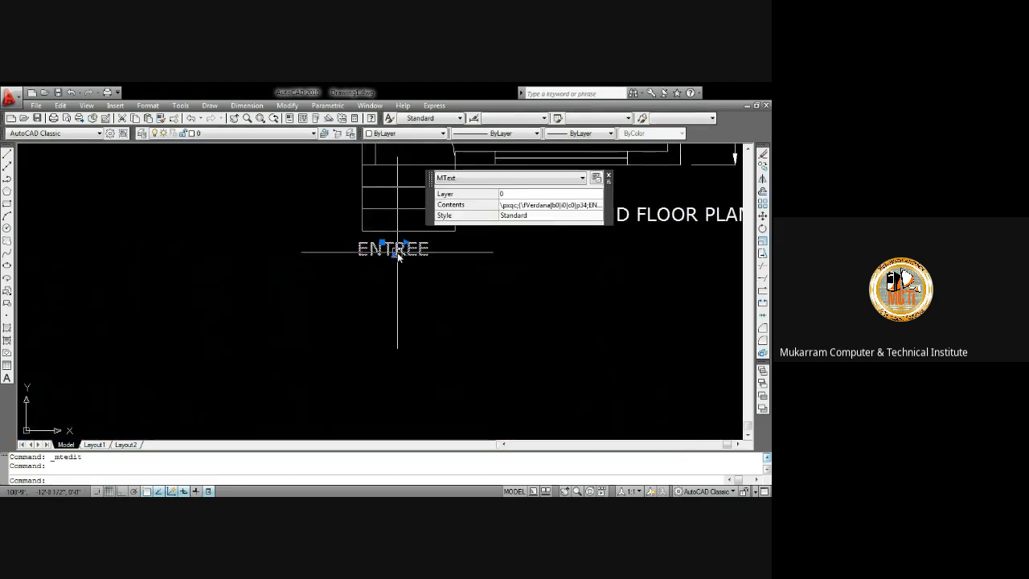
key("Escape")
Zoom and pan around the whole labelled floor plan to review it
scroll(441, 295, "down", 6)
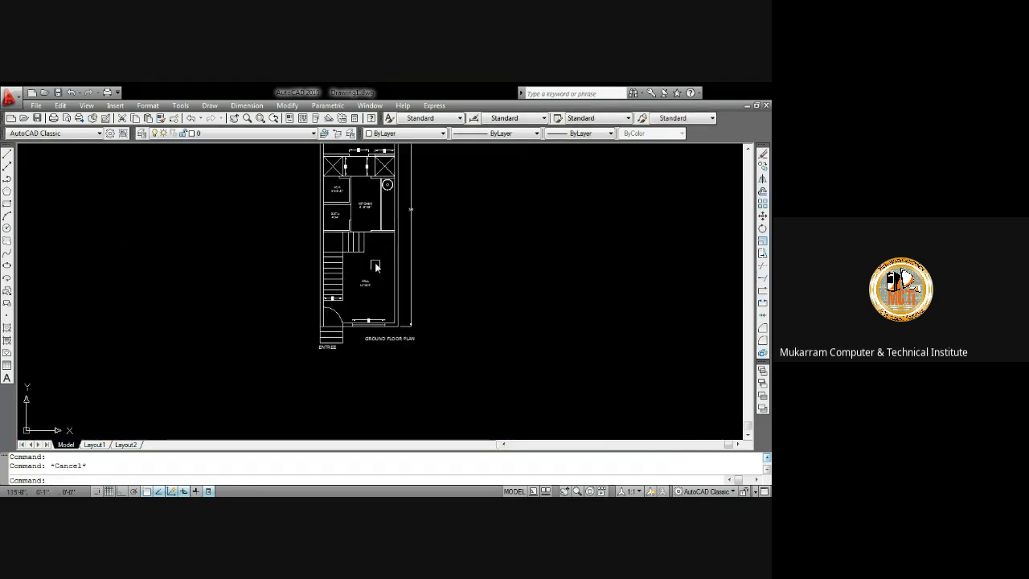
middle_click_drag(375, 267, 357, 322)
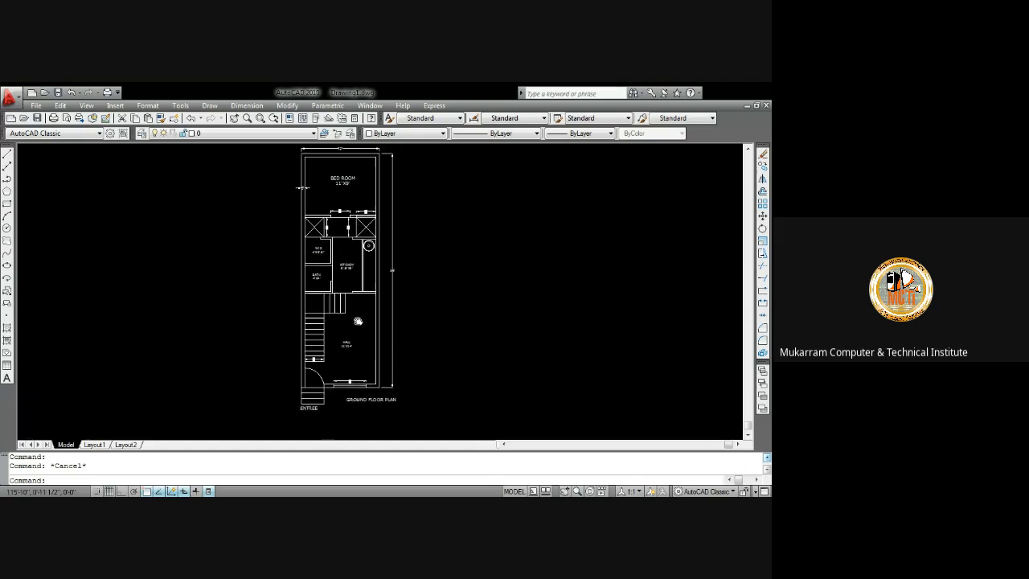
scroll(334, 315, "down", 2)
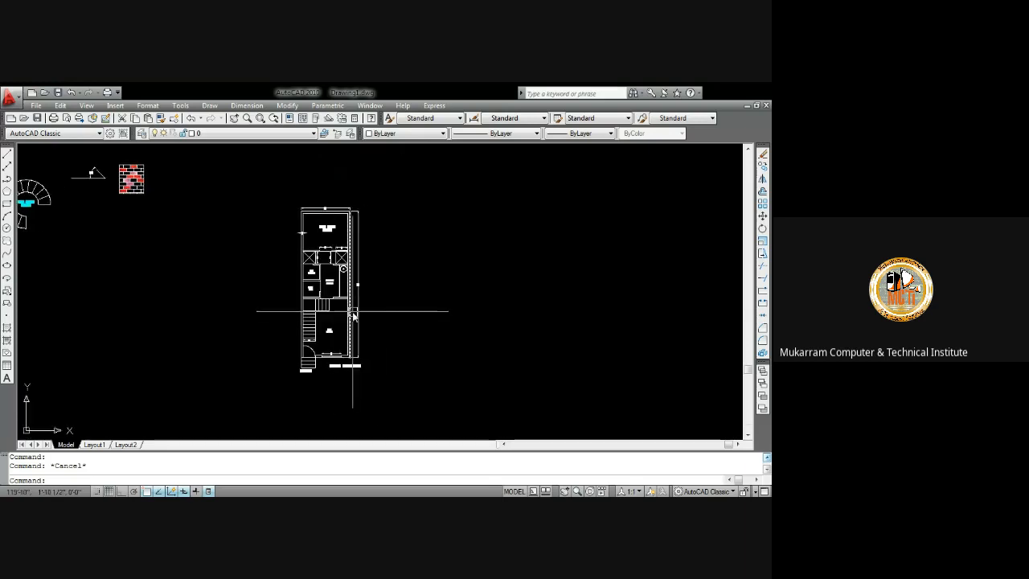
scroll(354, 316, "up", 3)
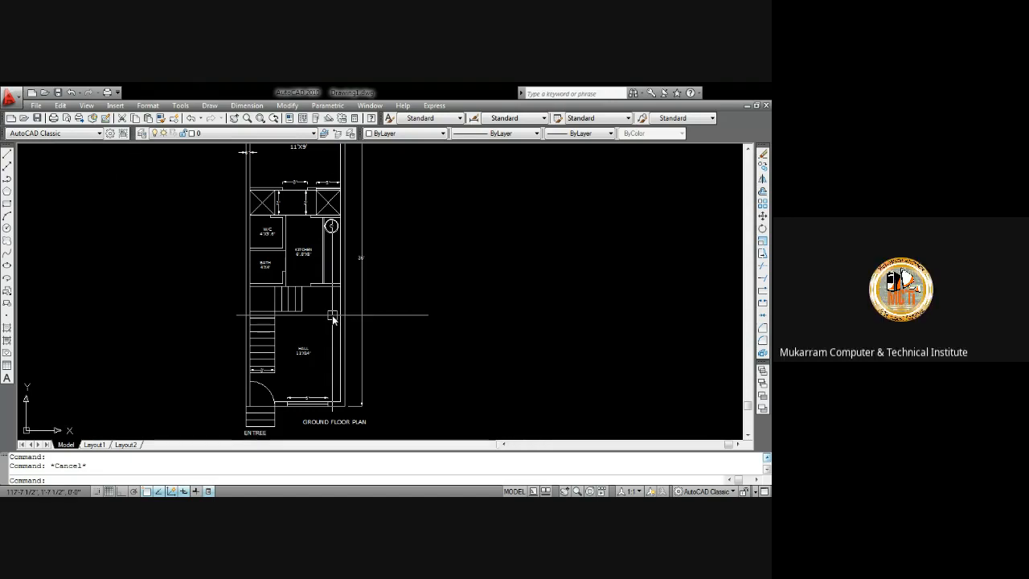
scroll(368, 314, "down", 4)
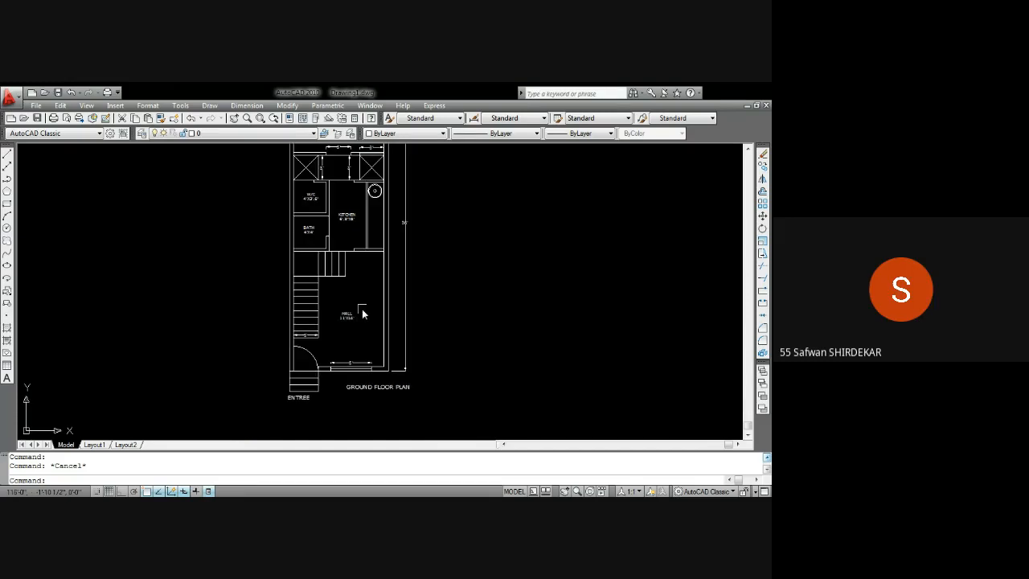
scroll(356, 241, "up", 4)
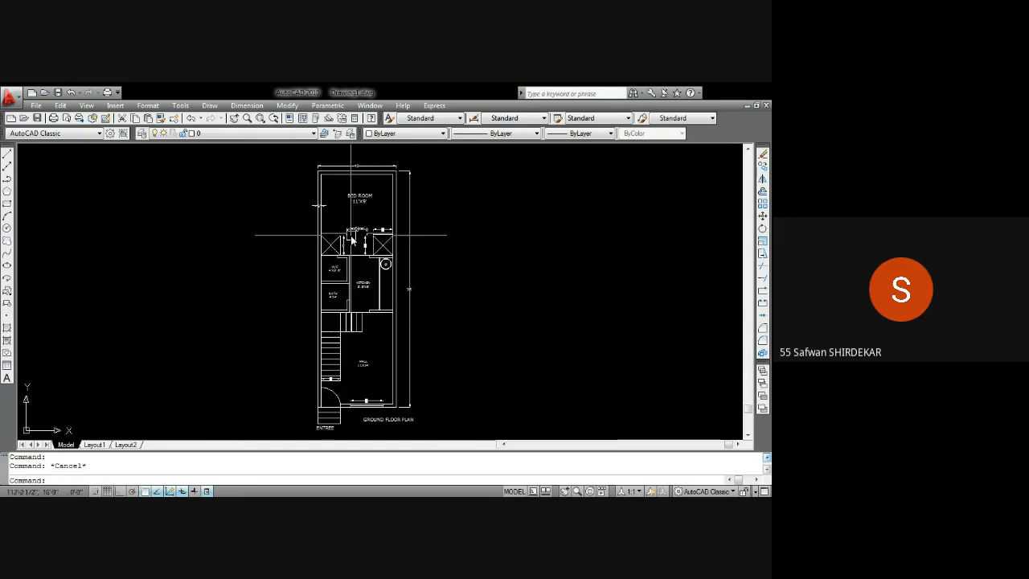
middle_click_drag(406, 305, 375, 295)
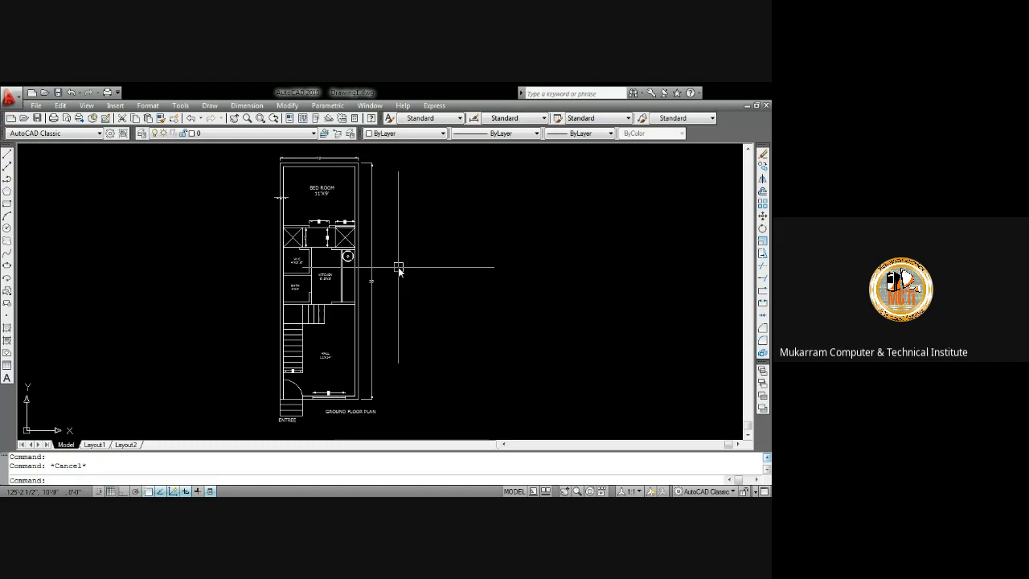
middle_click_drag(345, 270, 331, 262)
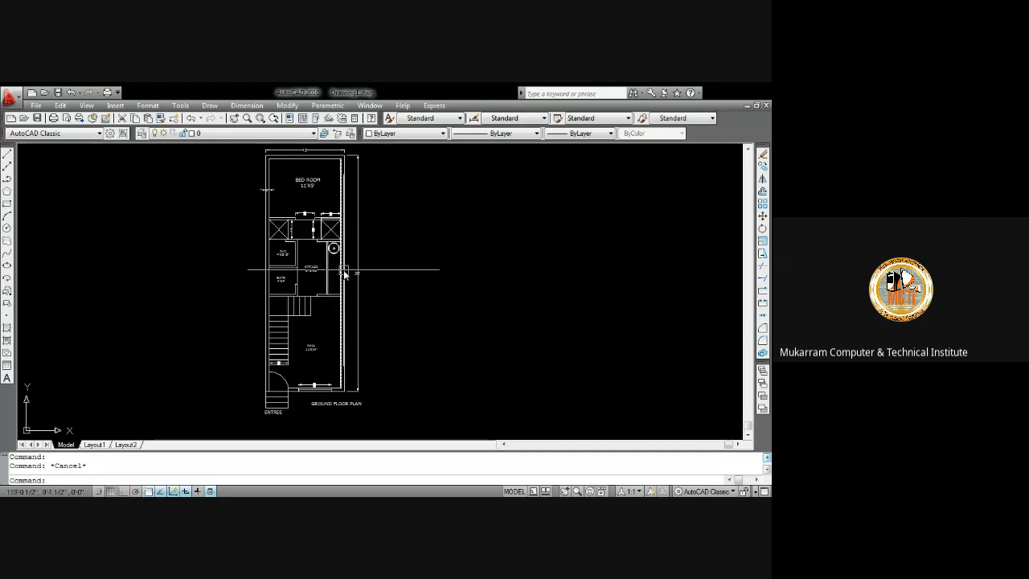
Open the Plot dialog, load the previous plot setup with DWG To PDF on ISO A4, and choose portrait orientation
key("ctrl+p")
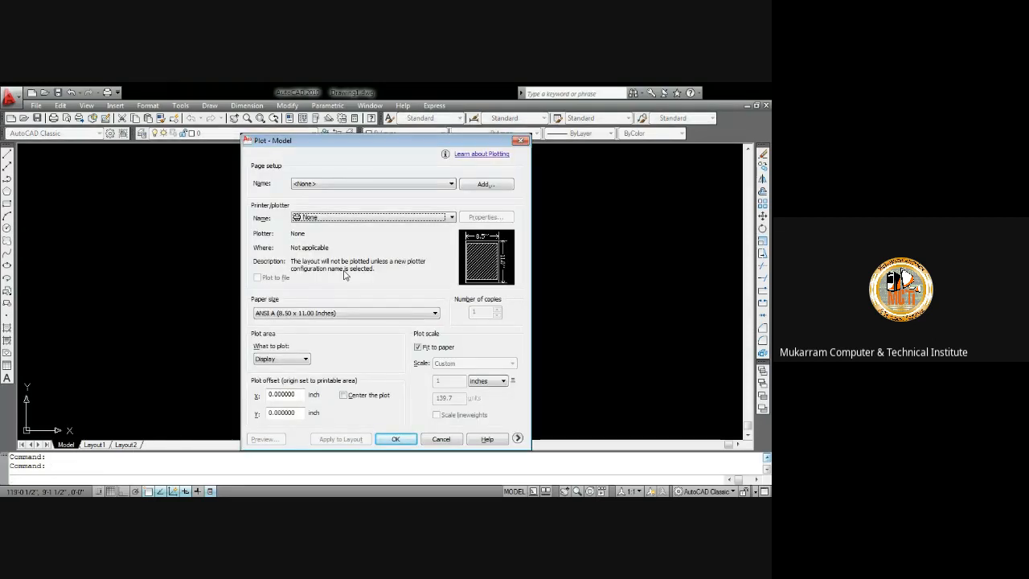
left_click(519, 141)
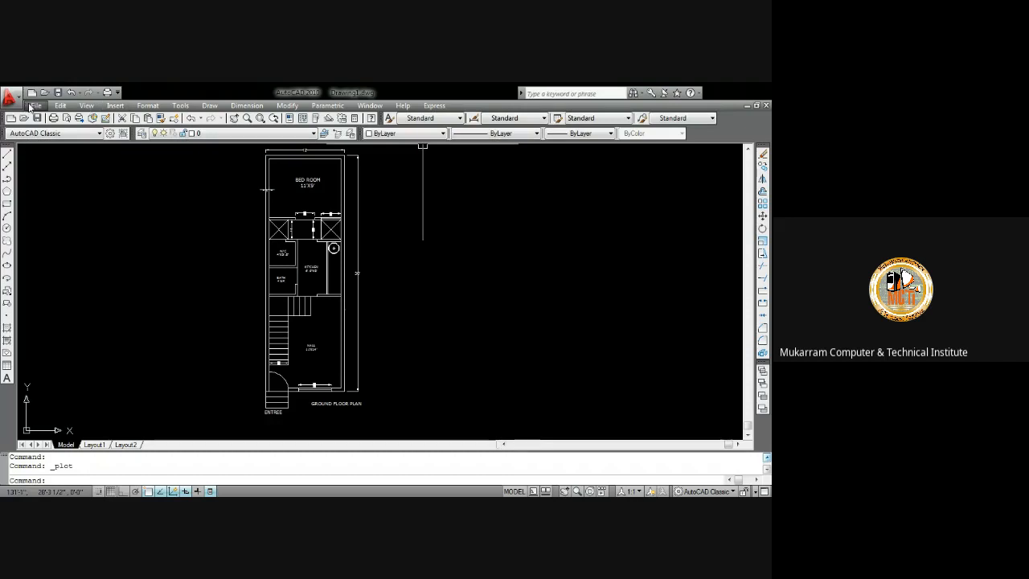
key("ctrl+p")
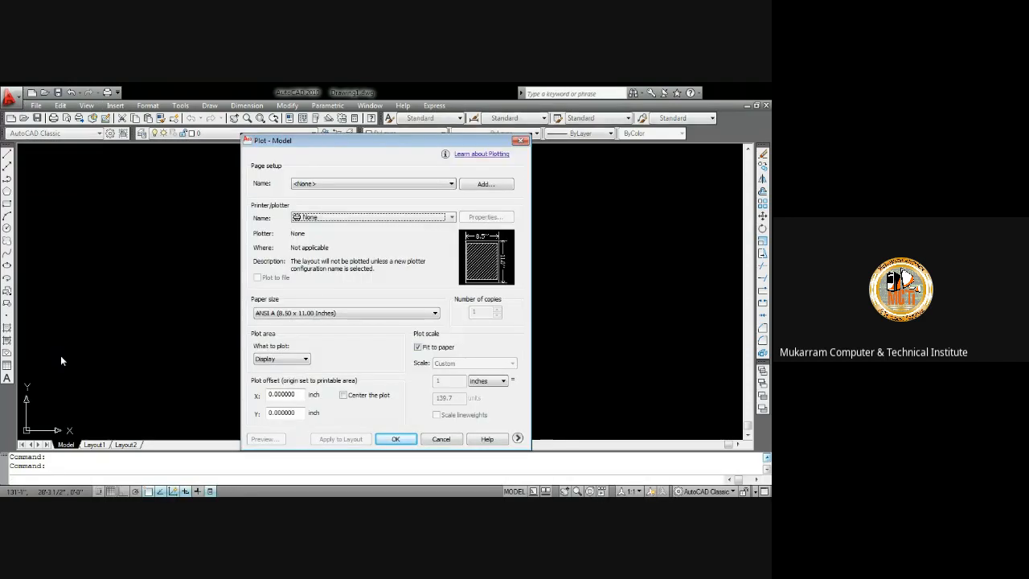
left_click(340, 182)
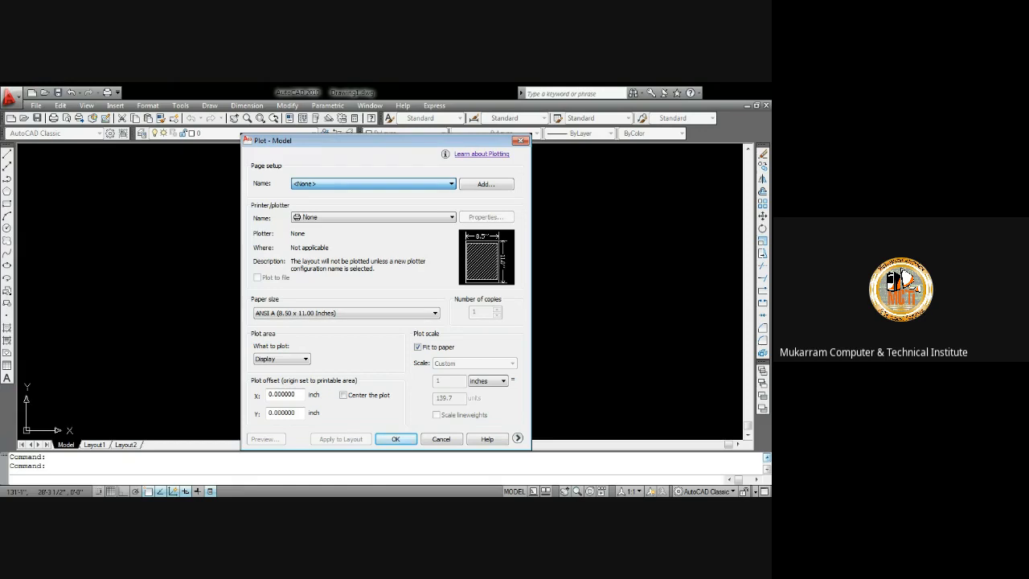
left_click(323, 203)
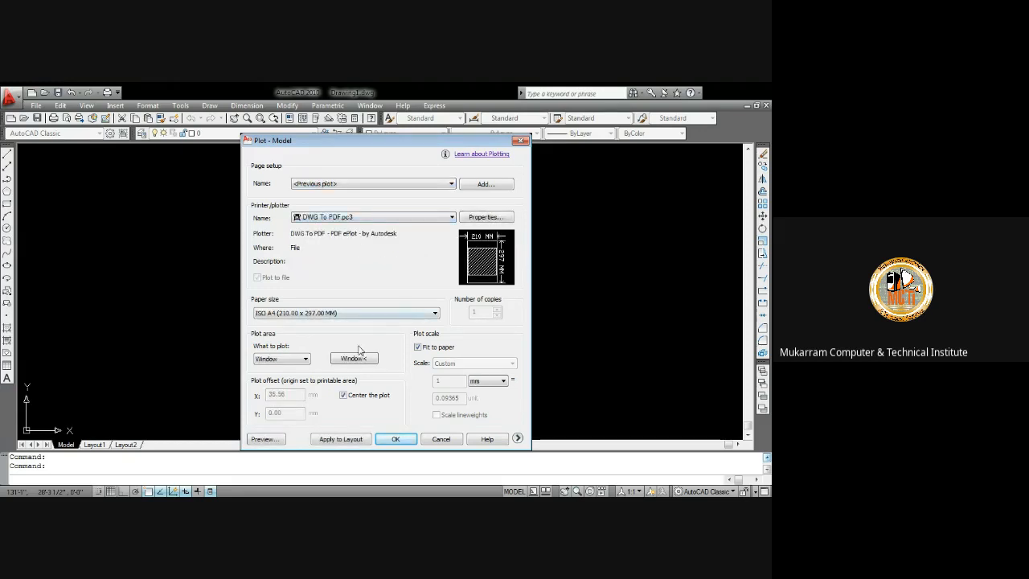
left_click(517, 439)
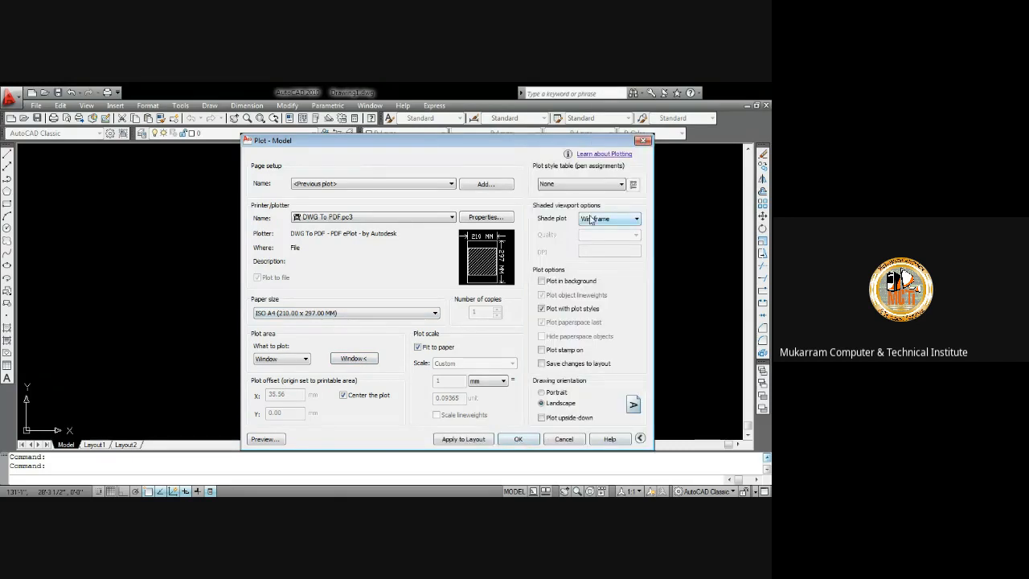
left_click(553, 394)
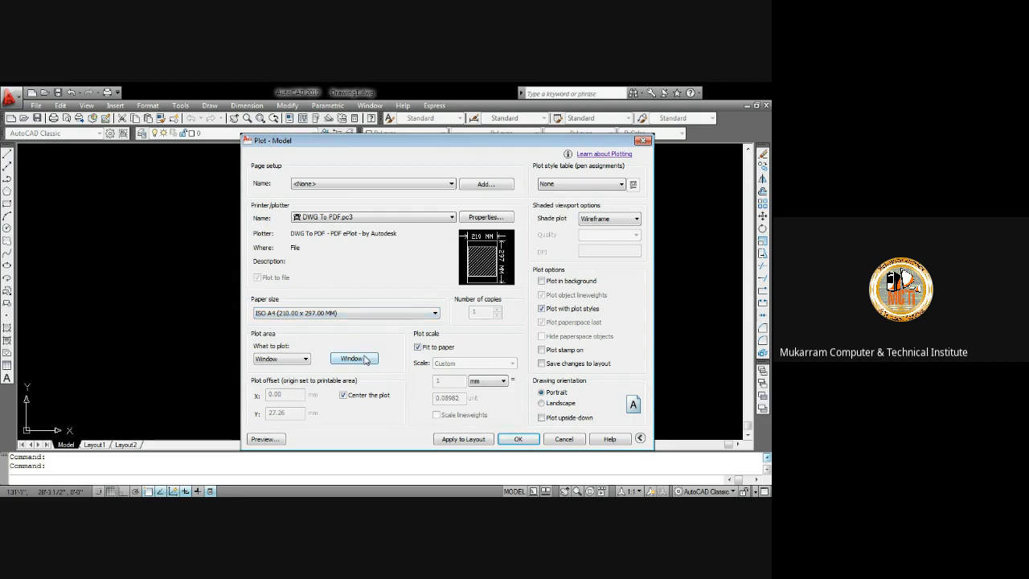
left_click(418, 313)
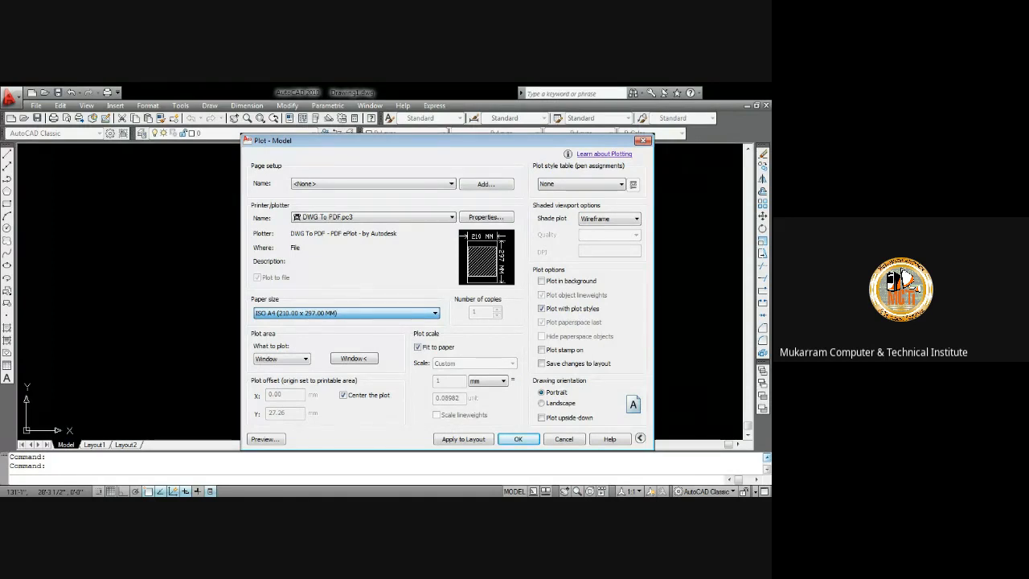
left_click(276, 260)
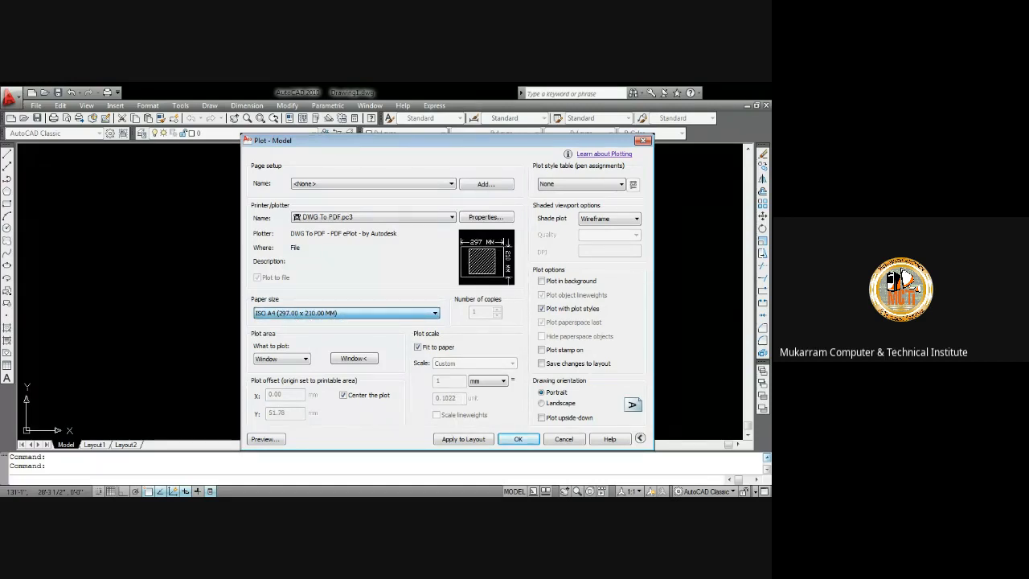
left_click(293, 98)
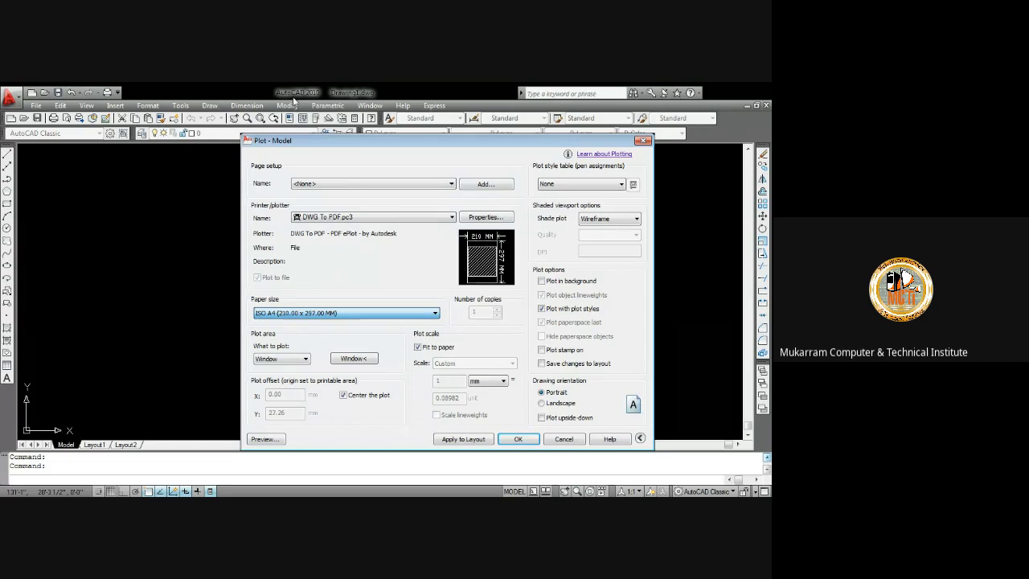
Define the plot window around the full floor plan including the entree label and title
left_click(346, 360)
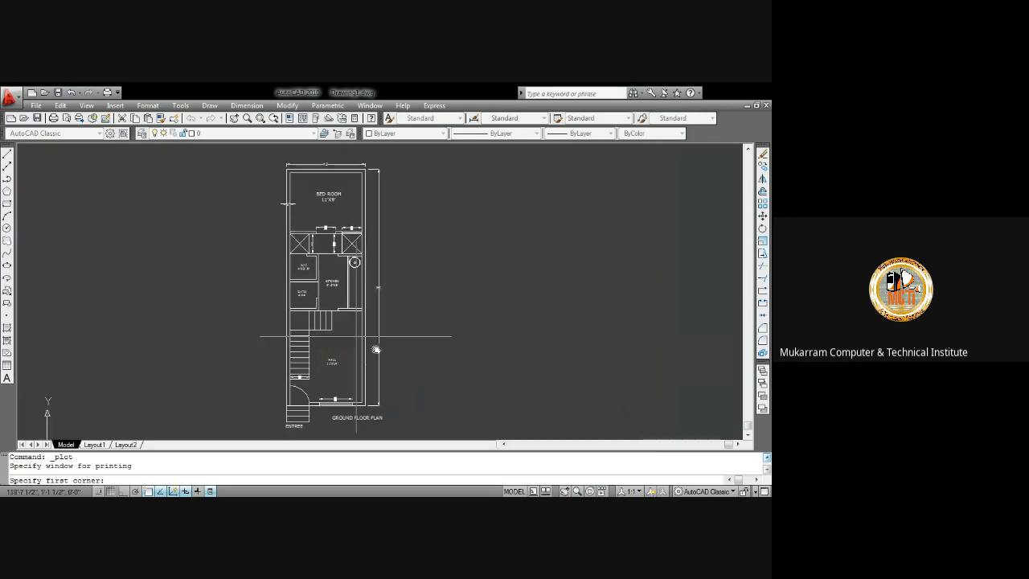
left_click(274, 156)
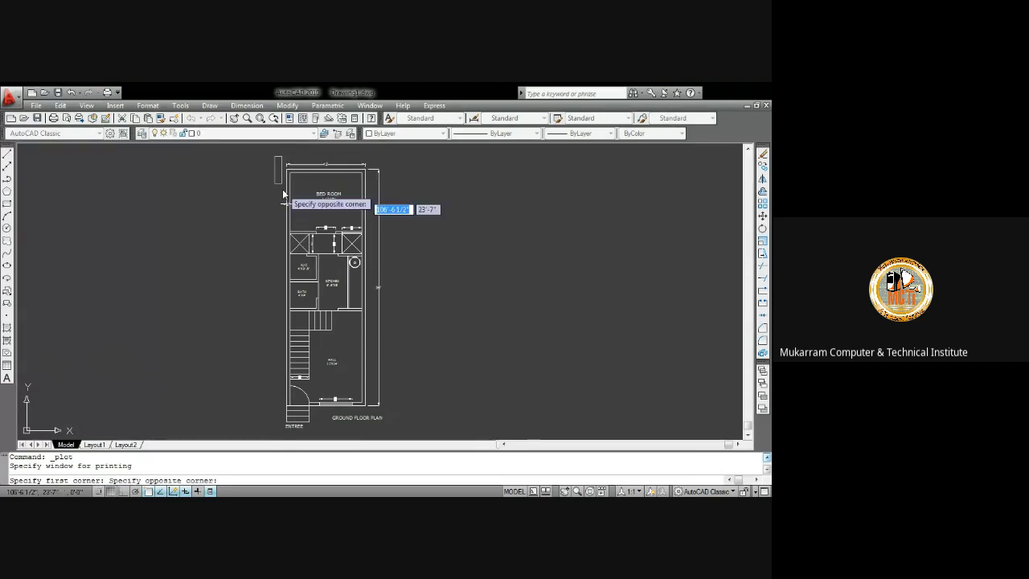
left_click(386, 439)
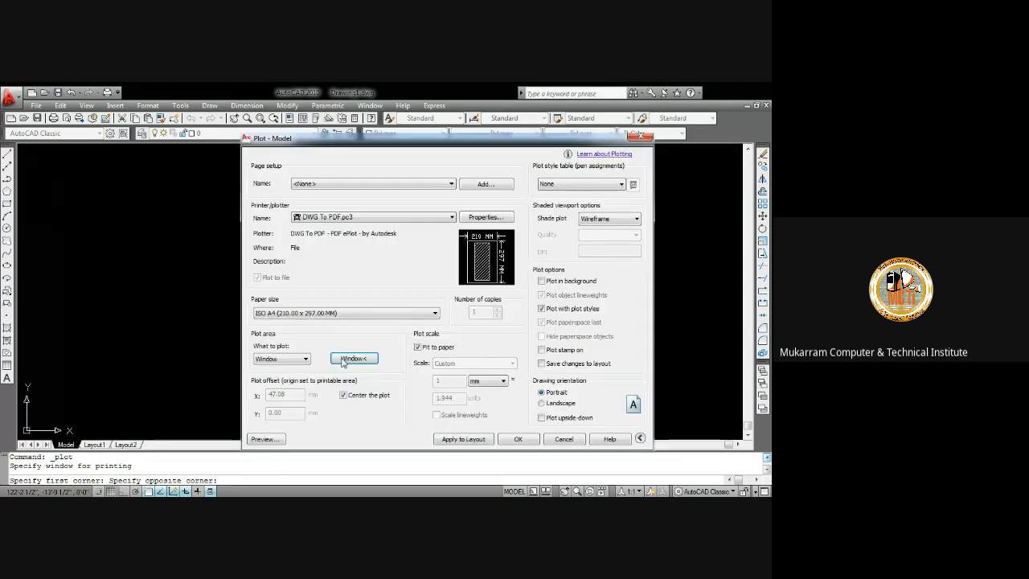
Preview the plot of the floor plan
left_click(270, 439)
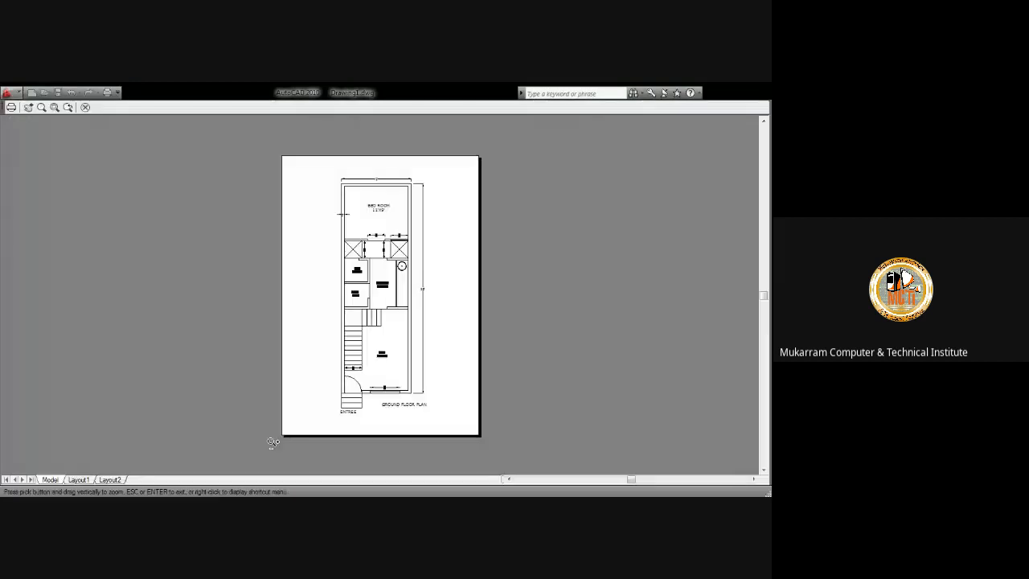
key("Escape")
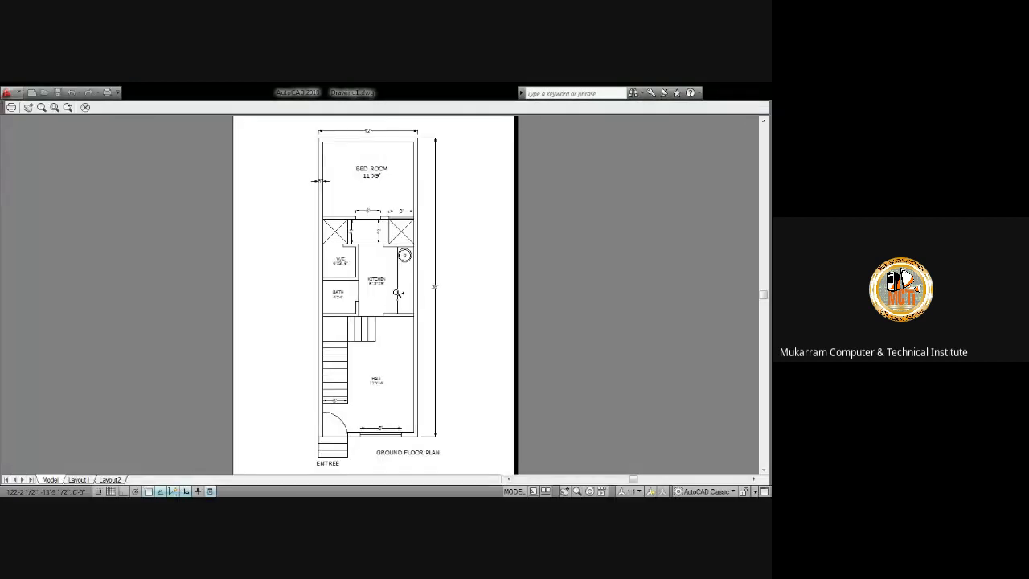
scroll(397, 292, "down", 2)
scroll(403, 261, "up", 2)
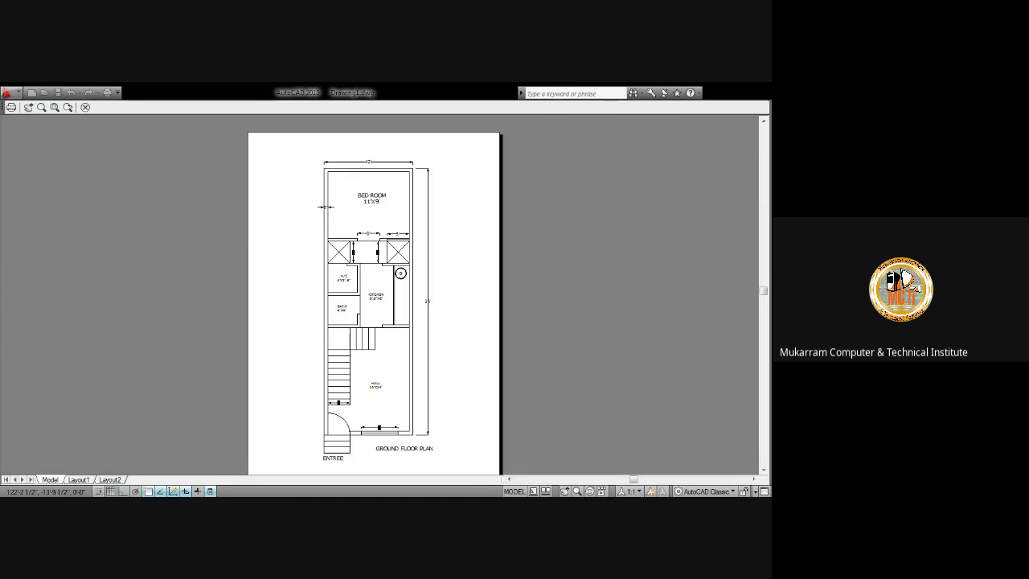
Plot the previewed drawing to a PDF file named Drawing1-Model.pdf in My Documents
left_click(11, 106)
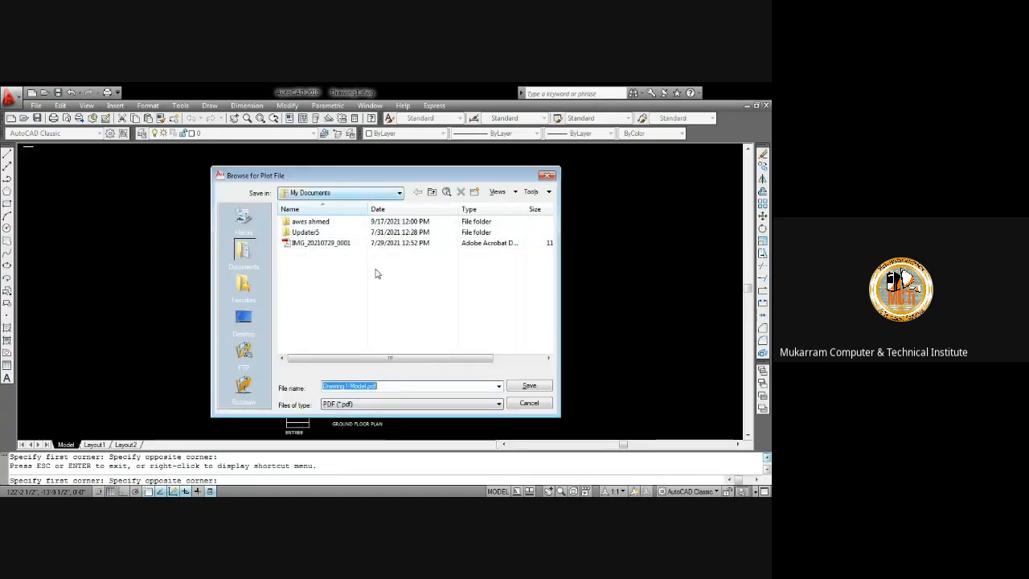
key("Return")
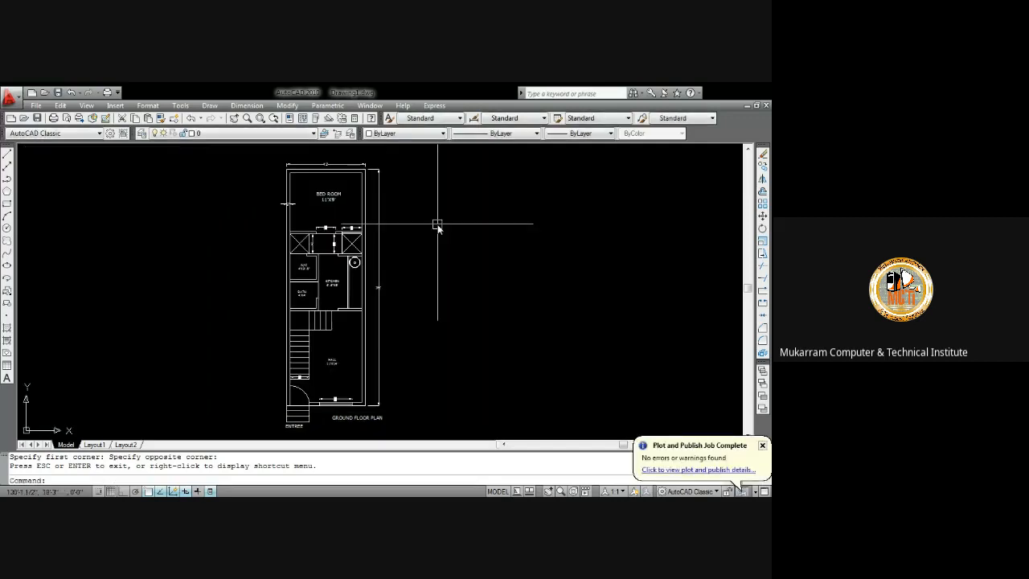
Reopen the Plot dialog and load the previous plot page setup with DWG To PDF
key("ctrl+p")
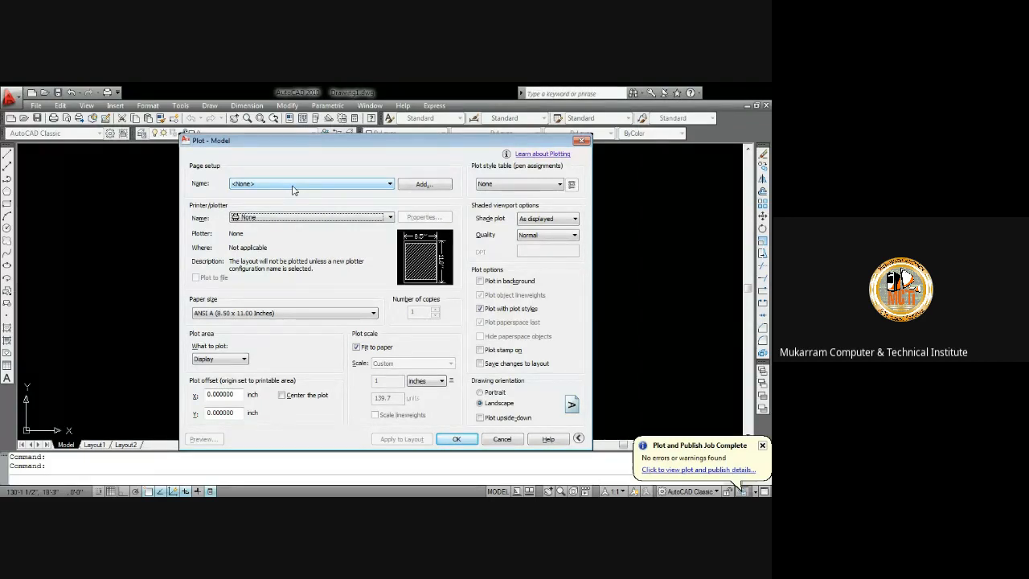
left_click(293, 185)
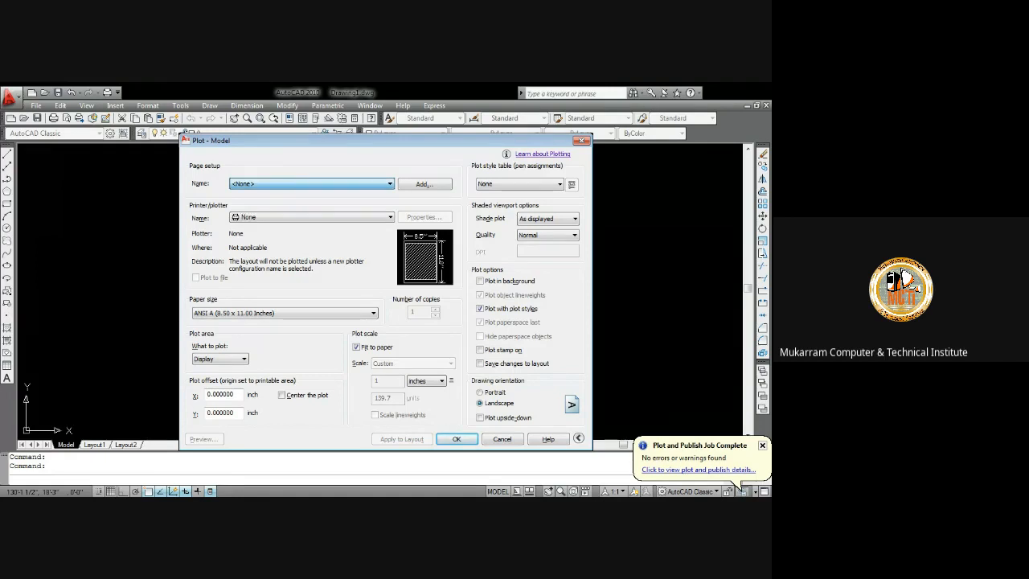
left_click(298, 219)
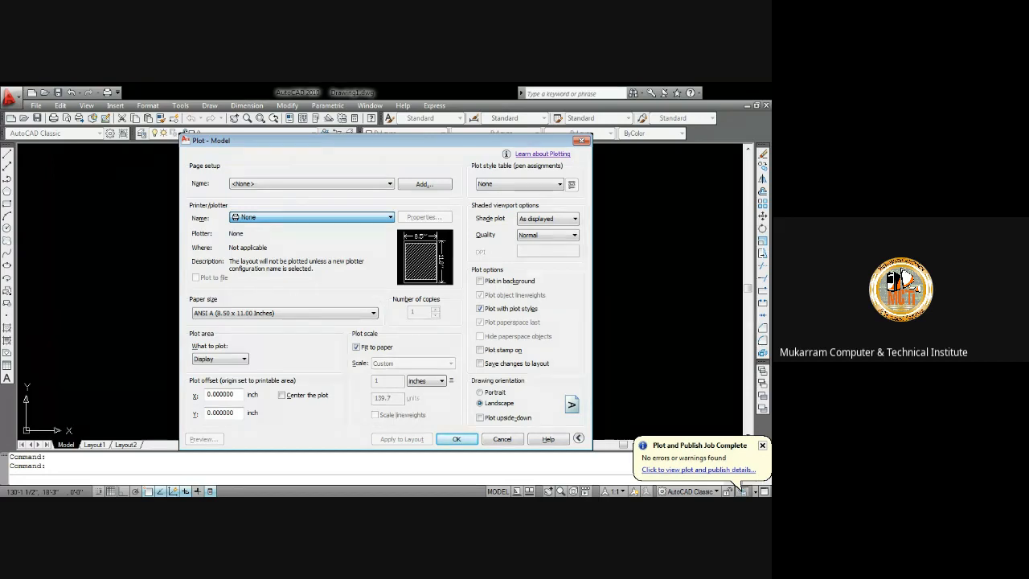
left_click(324, 190)
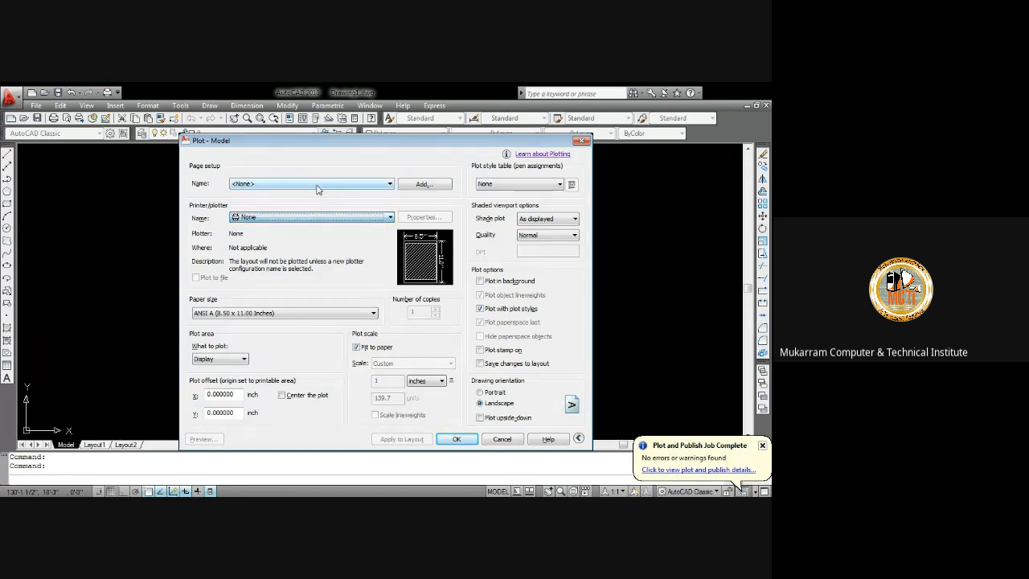
left_click(283, 211)
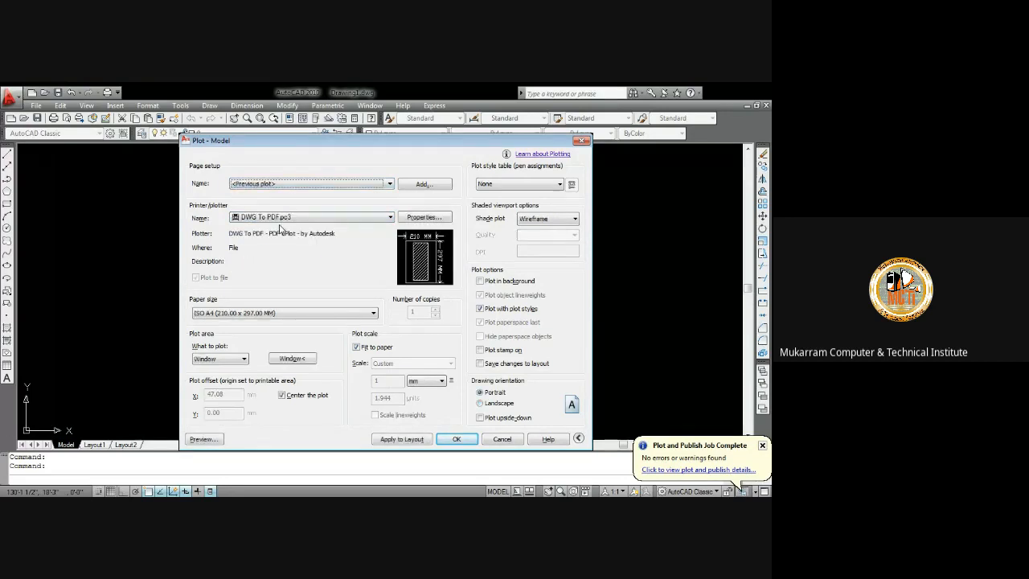
Redefine the plot window around the whole floor plan including the entree label, and preview the plot
left_click(294, 364)
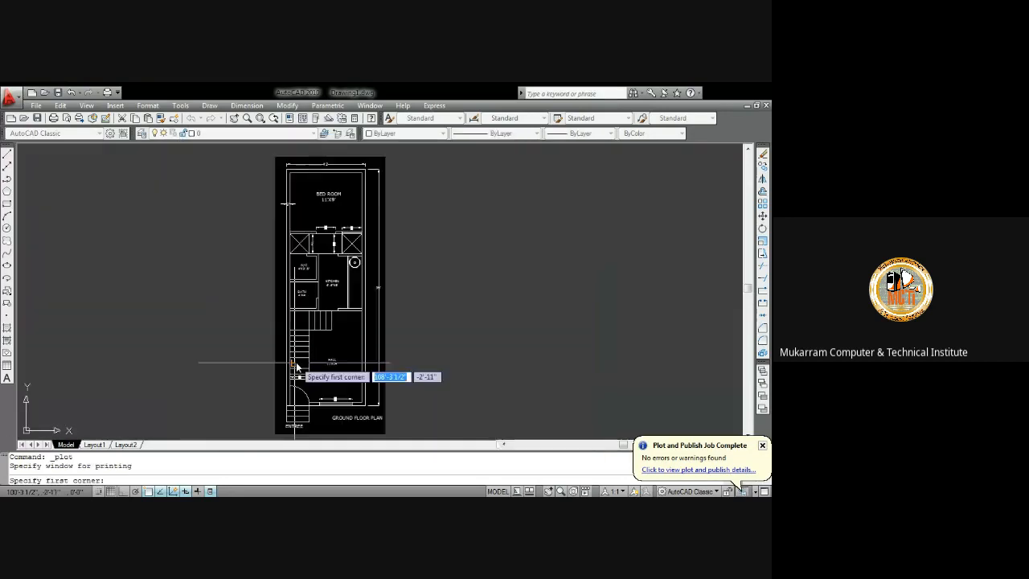
left_click(275, 161)
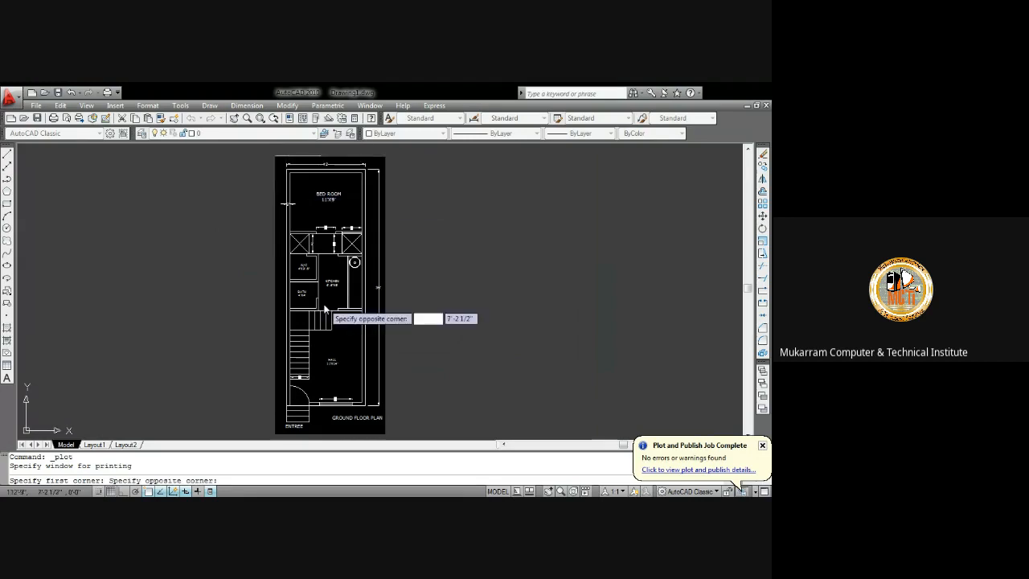
left_click(387, 441)
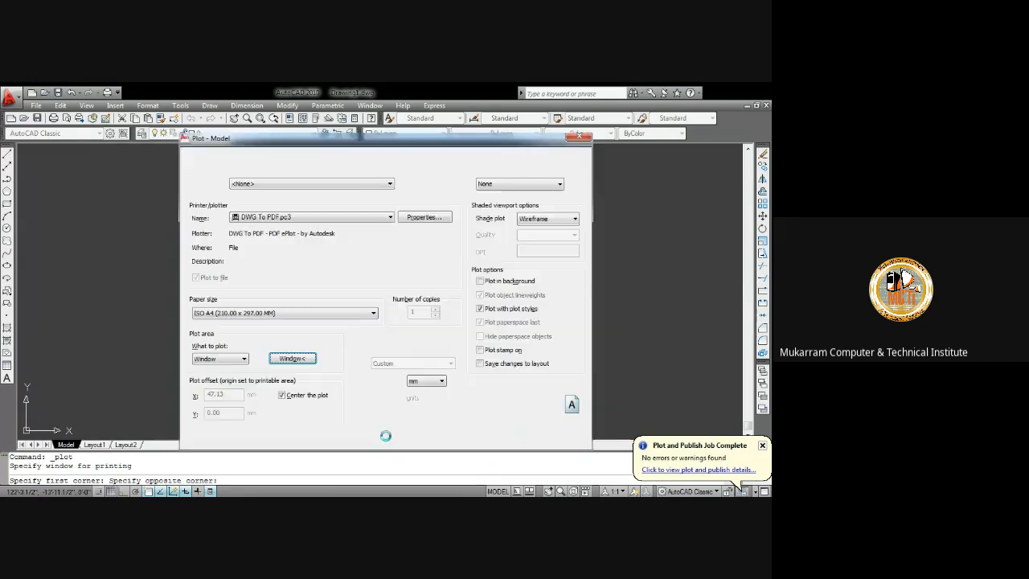
left_click(393, 435)
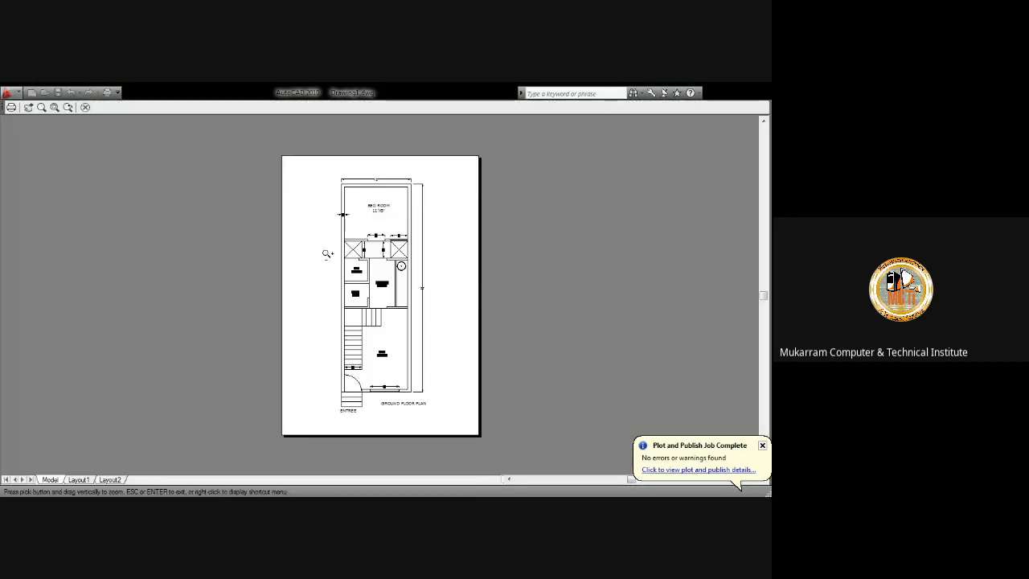
Plot the preview to PDF, saving the file in My Documents
right_click(358, 249)
left_click(369, 266)
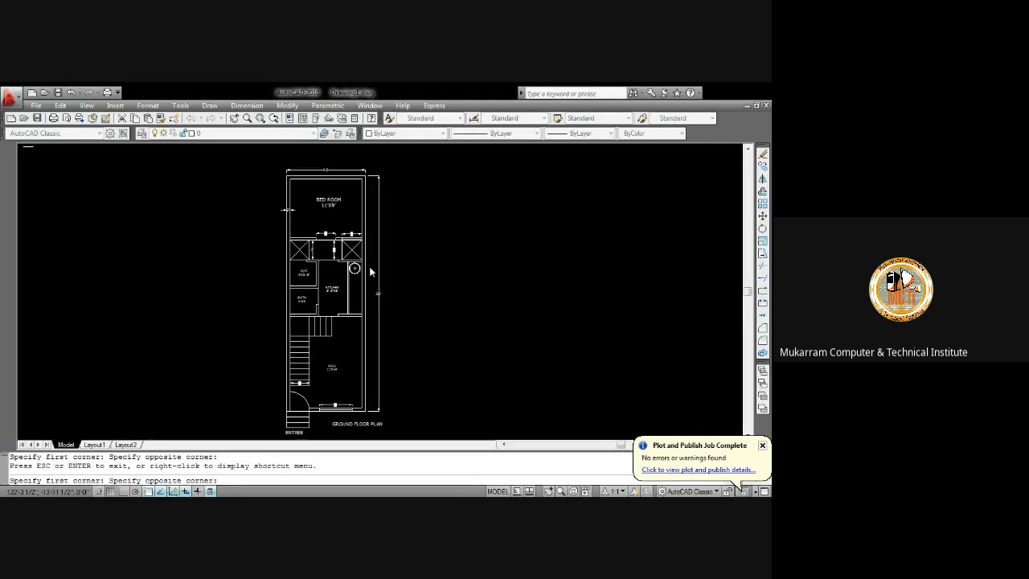
left_click(529, 387)
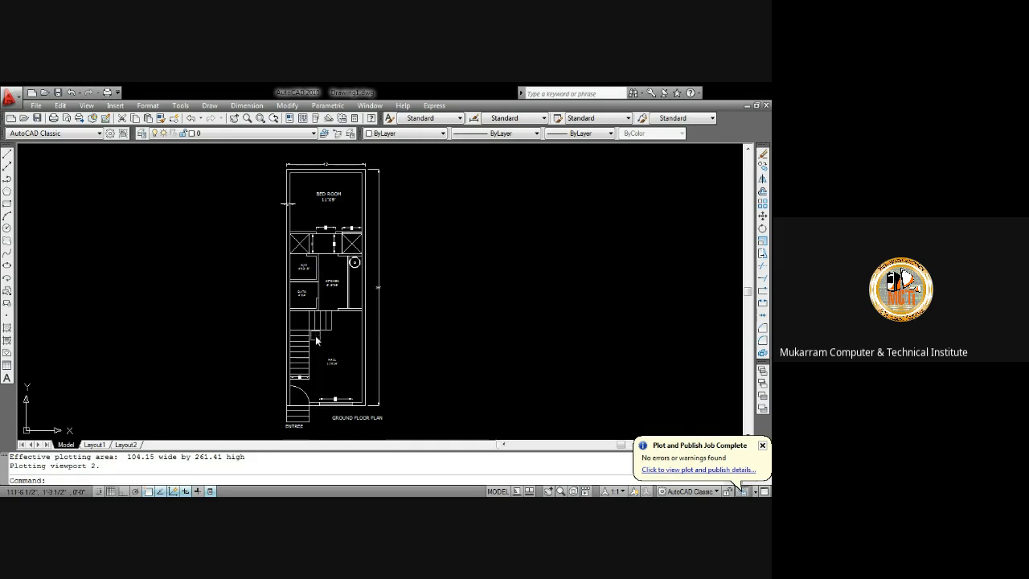
Save the drawing as Drawing1.dwg in My Documents
key("ctrl+s")
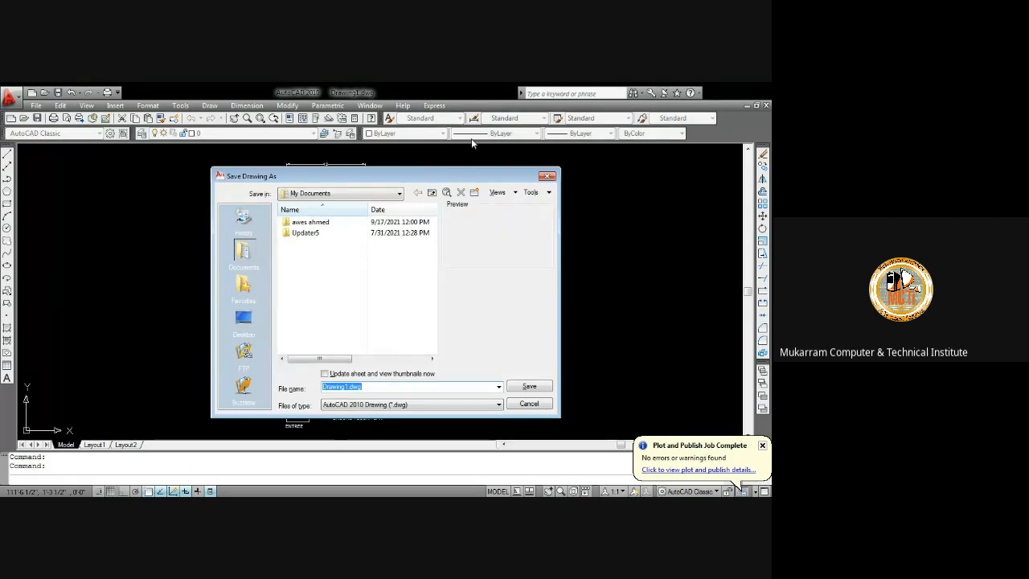
left_click(546, 175)
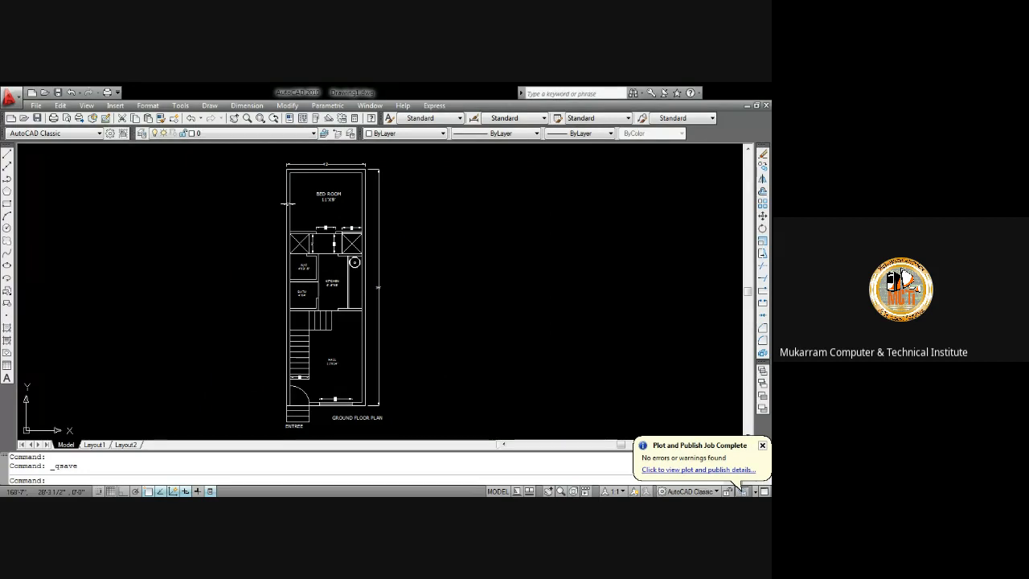
left_click(57, 92)
left_click(523, 387)
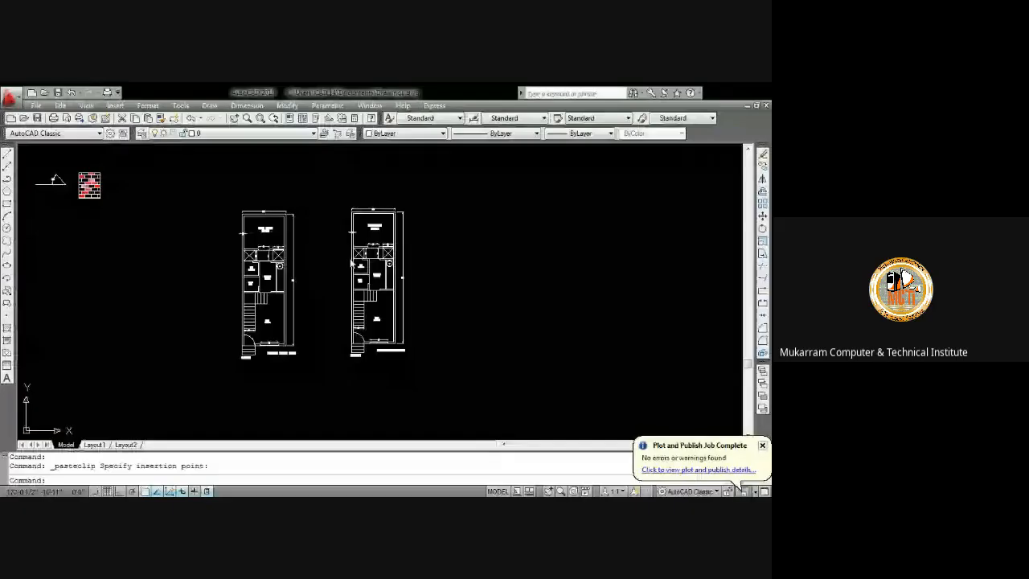
Zoom and pan between the original and copied floor plans to inspect the kitchen, W/C and bath area
left_click(331, 271)
left_click(308, 269)
scroll(311, 265, "up", 5)
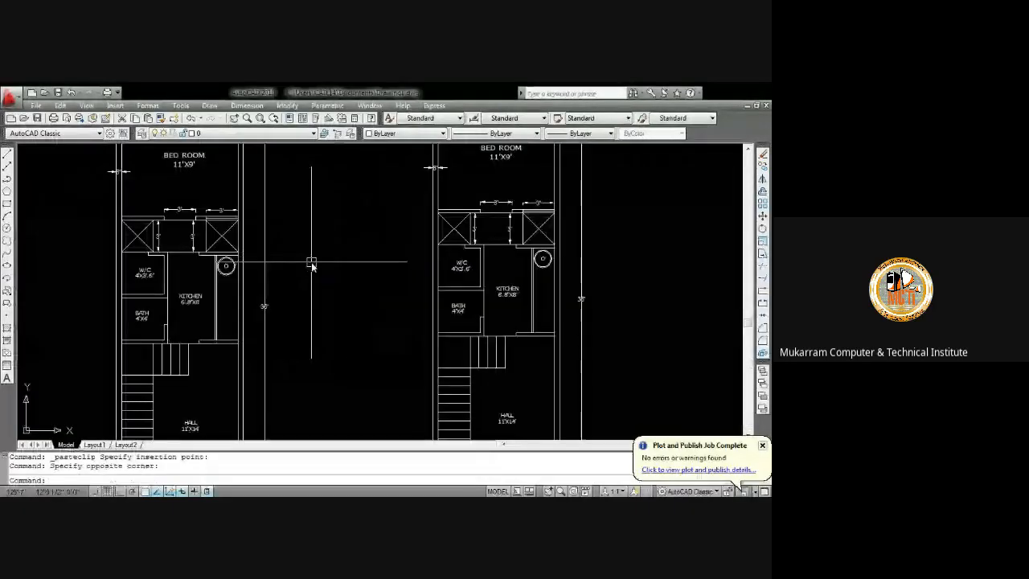
scroll(312, 265, "down", 4)
mouse_move(313, 264)
middle_mouse_down()
mouse_move(337, 193)
mouse_move(291, 234)
middle_mouse_up()
scroll(285, 197, "up", 3)
middle_click_drag(436, 255, 302, 252)
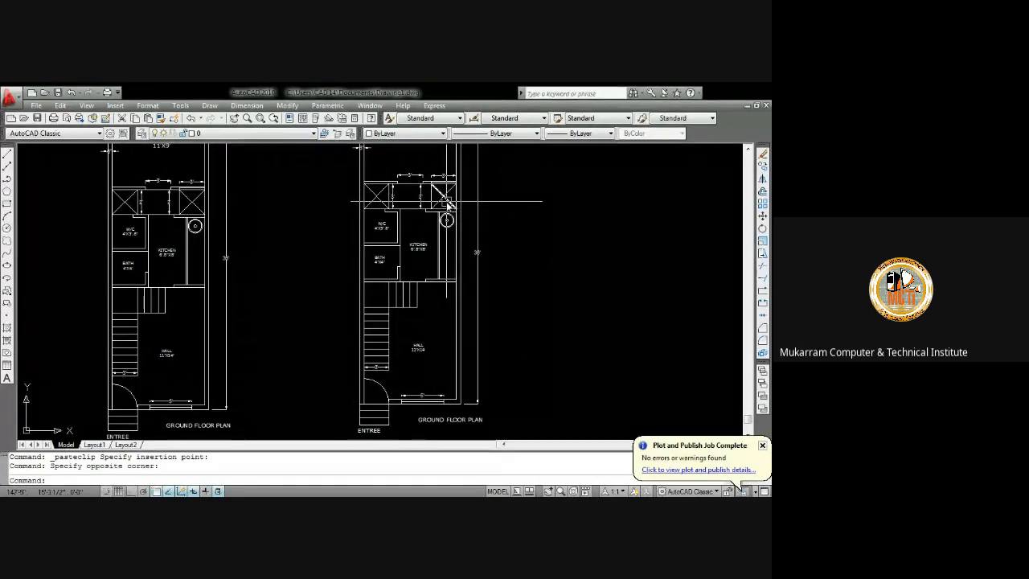
mouse_move(447, 200)
middle_mouse_down()
mouse_move(393, 225)
mouse_move(472, 215)
middle_mouse_up()
scroll(250, 217, "up", 2)
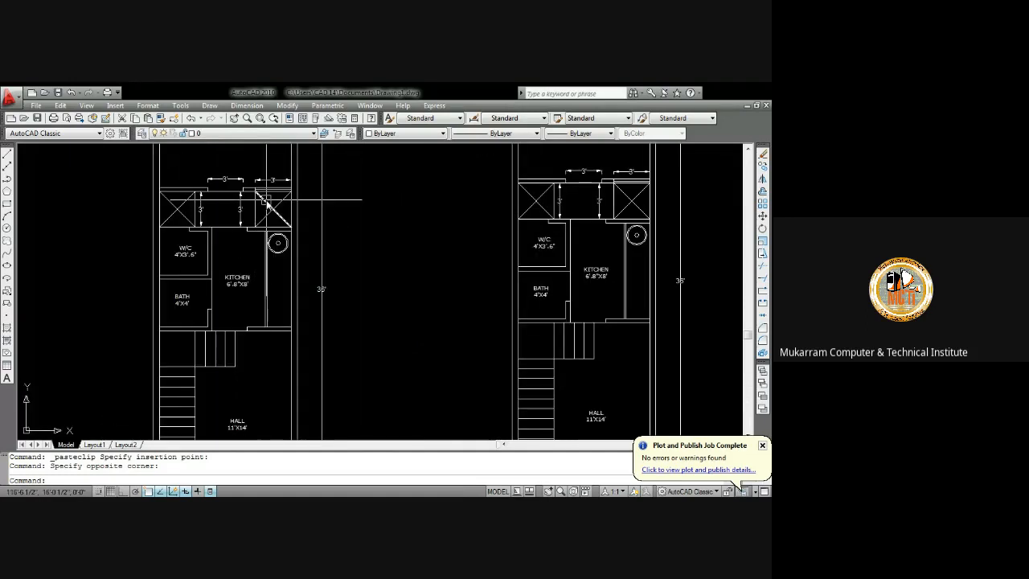
scroll(322, 241, "down", 2)
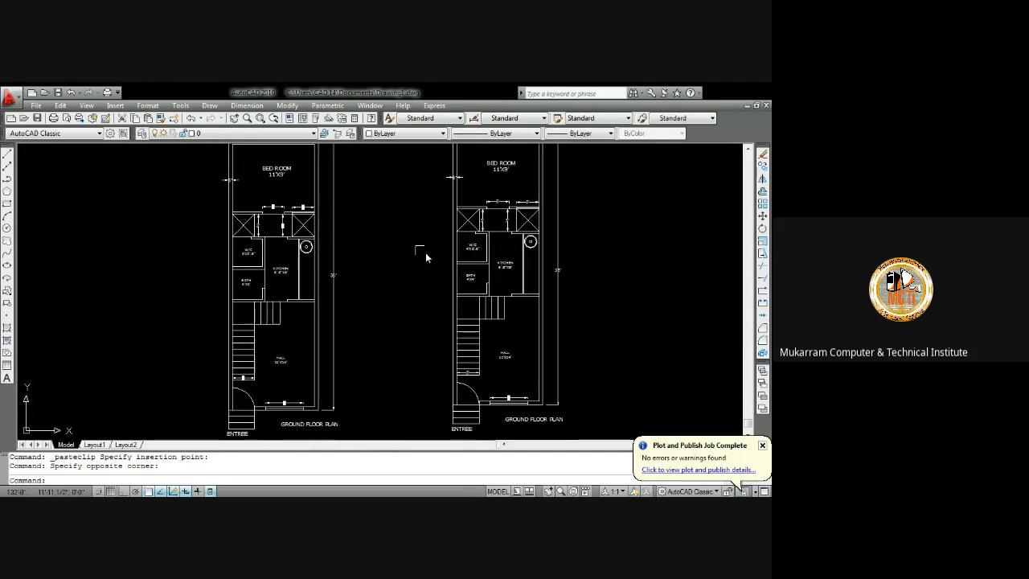
middle_click_drag(448, 247, 330, 246)
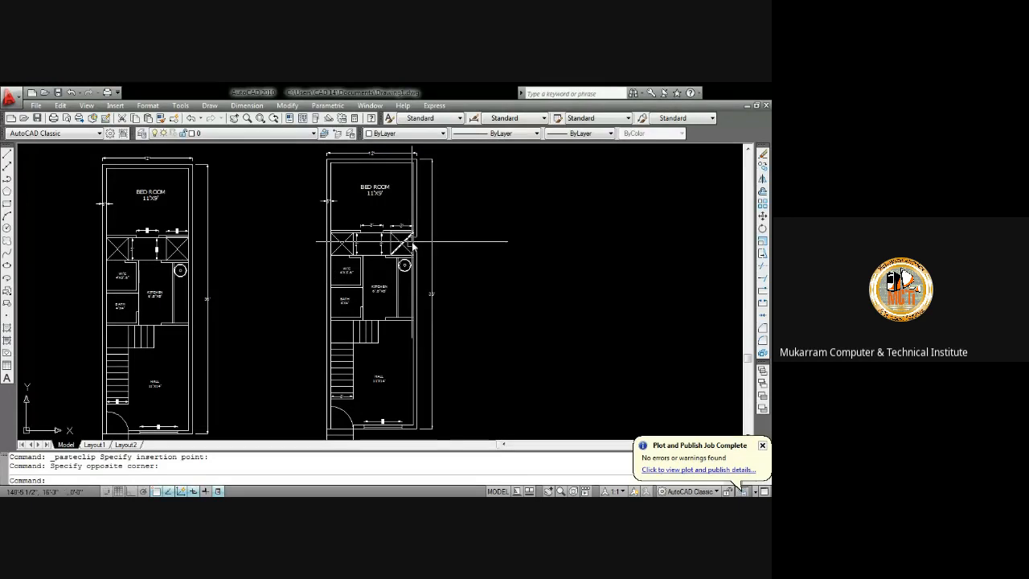
scroll(407, 256, "up", 5)
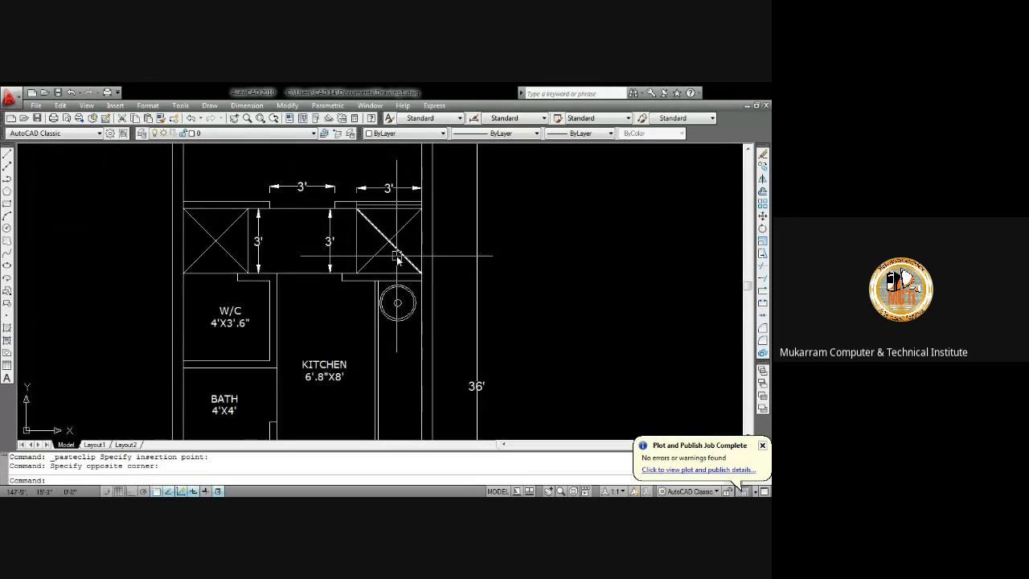
scroll(326, 279, "down", 5)
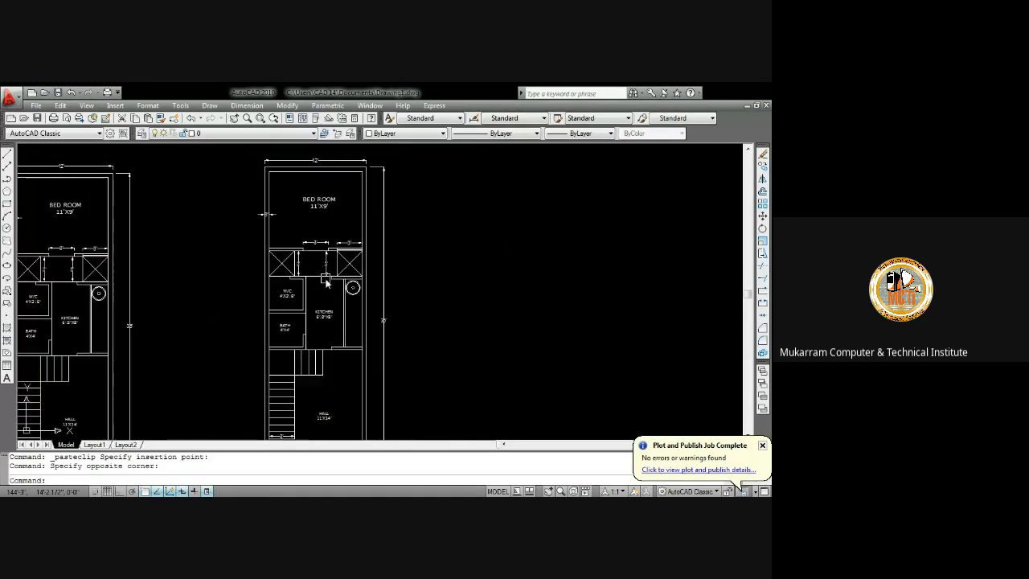
scroll(328, 259, "up", 3)
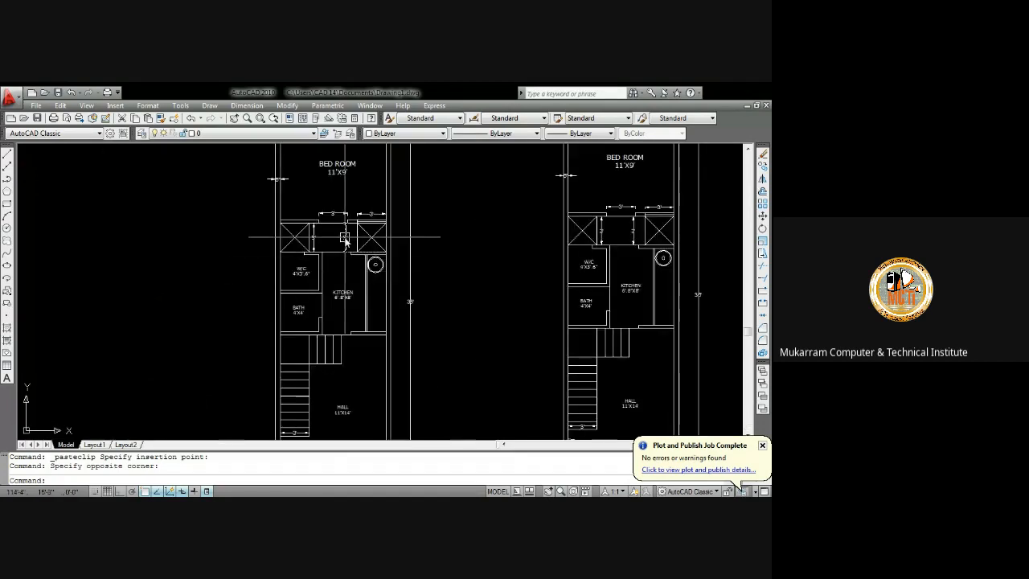
scroll(345, 239, "down", 5)
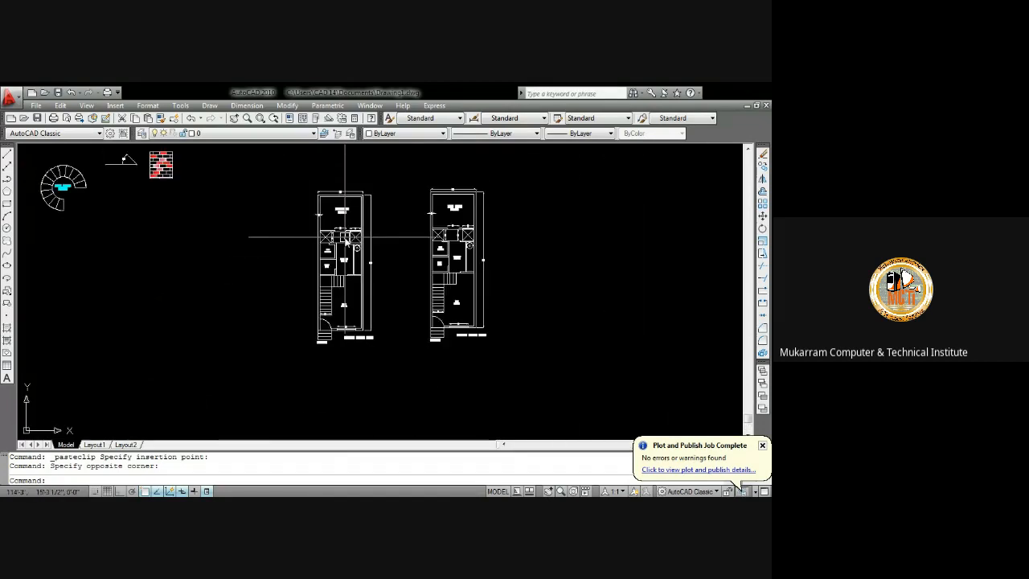
scroll(346, 301, "up", 2)
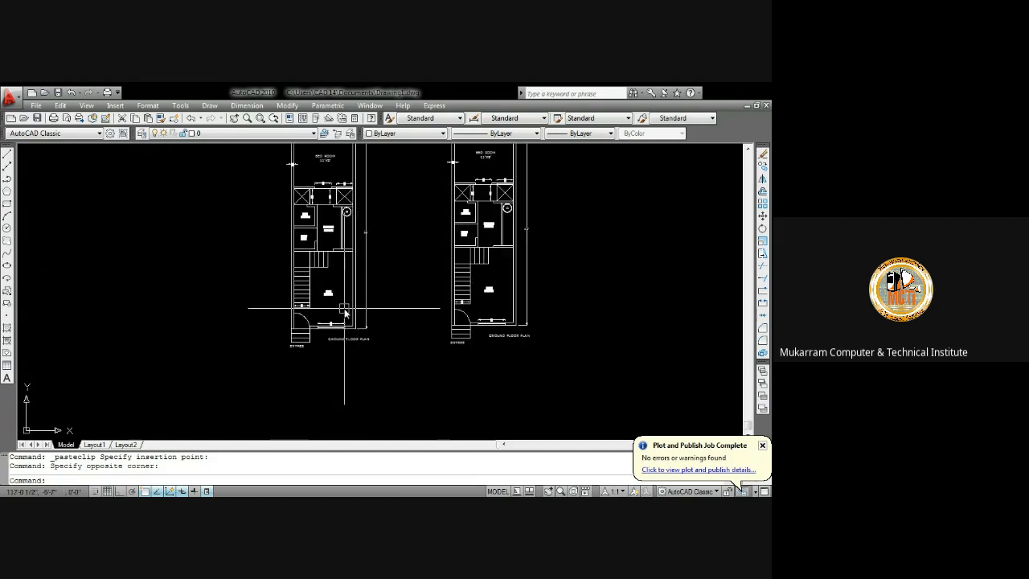
scroll(345, 307, "down", 4)
scroll(348, 292, "up", 3)
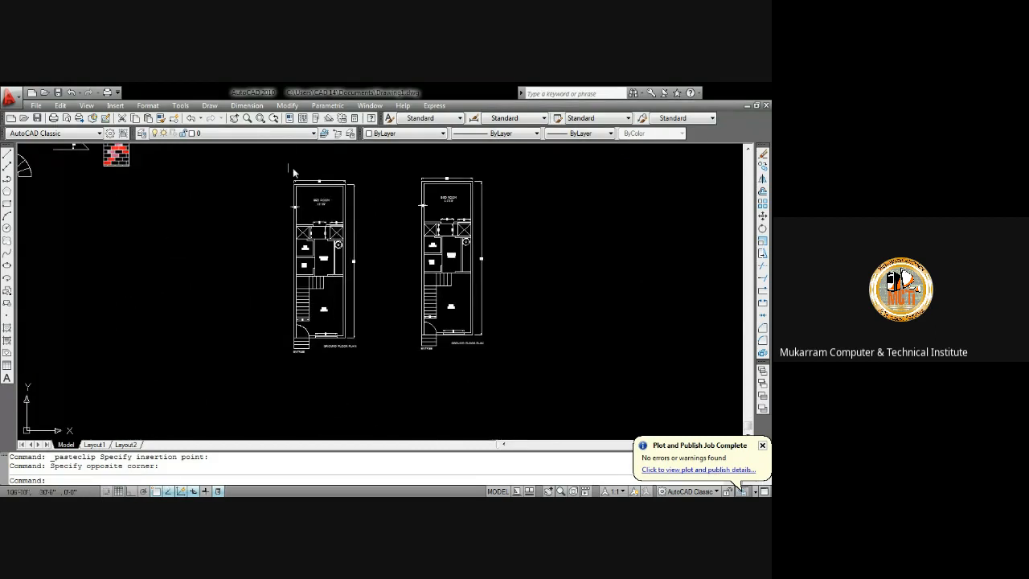
scroll(450, 314, "up", 5)
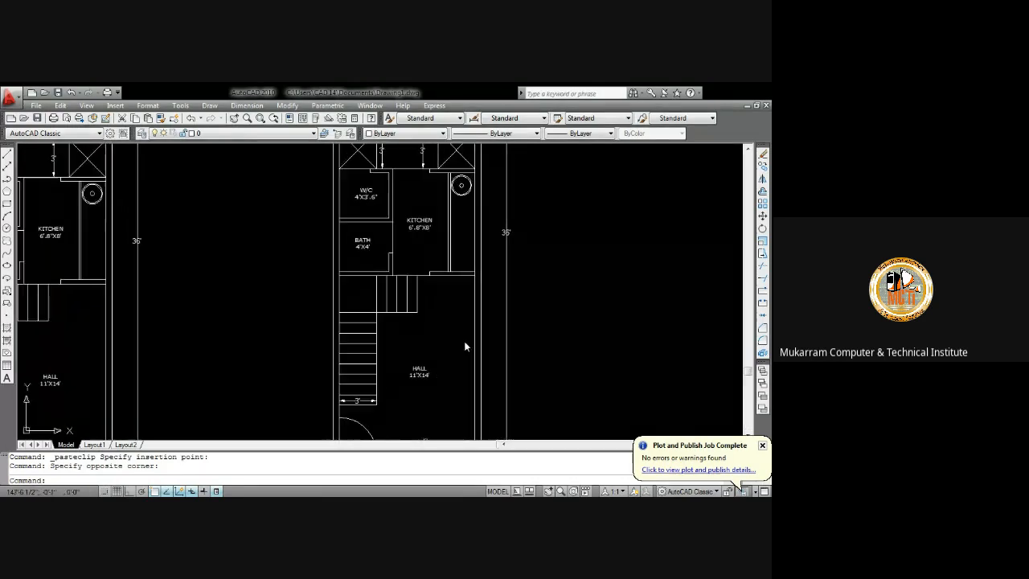
middle_click_drag(412, 317, 419, 374)
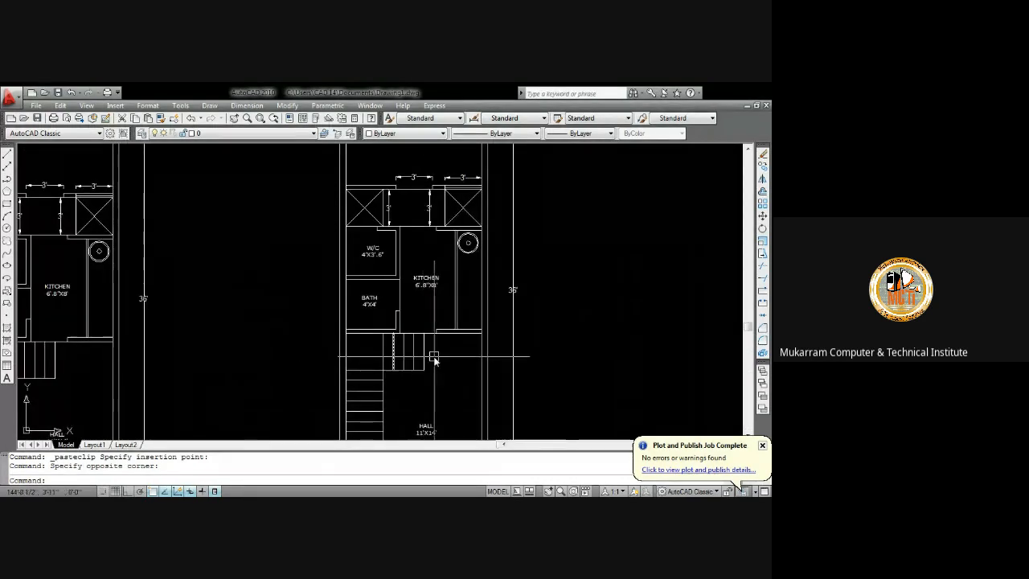
middle_click_drag(413, 234, 424, 262)
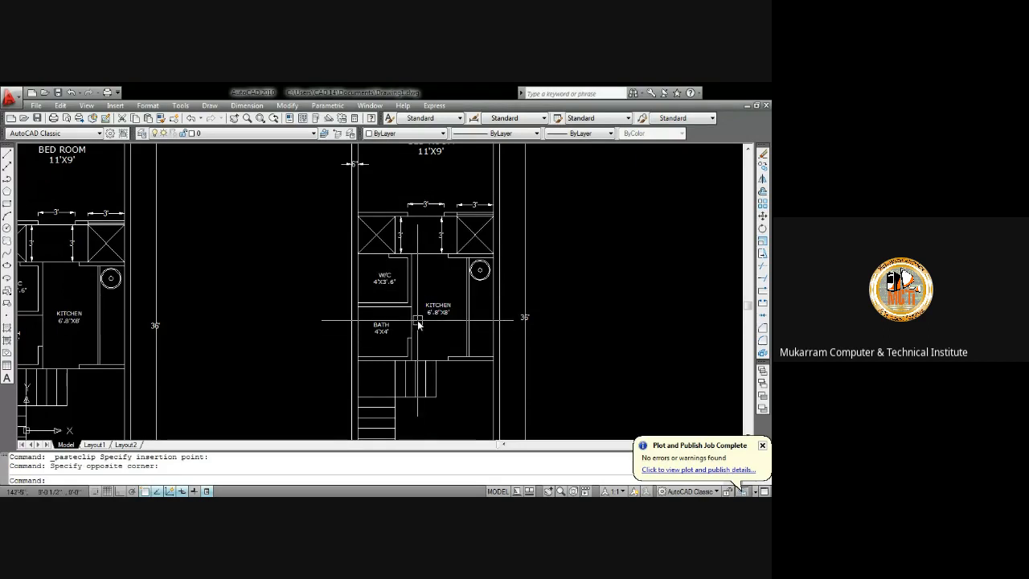
middle_click_drag(418, 322, 421, 306)
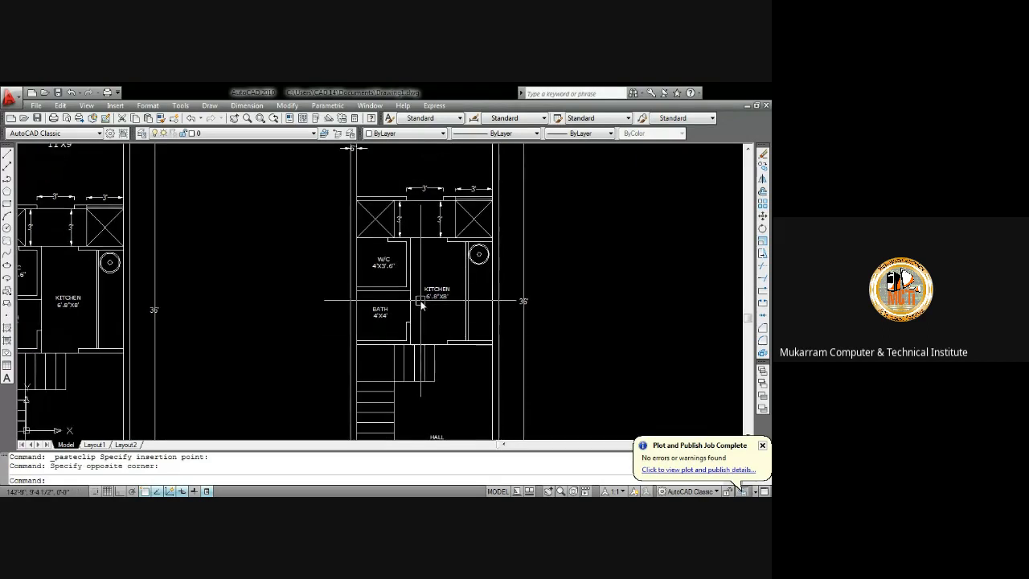
Erase the kitchen label and its partition lines in the copied floor plan
left_click(479, 298)
scroll(479, 299, "up", 2)
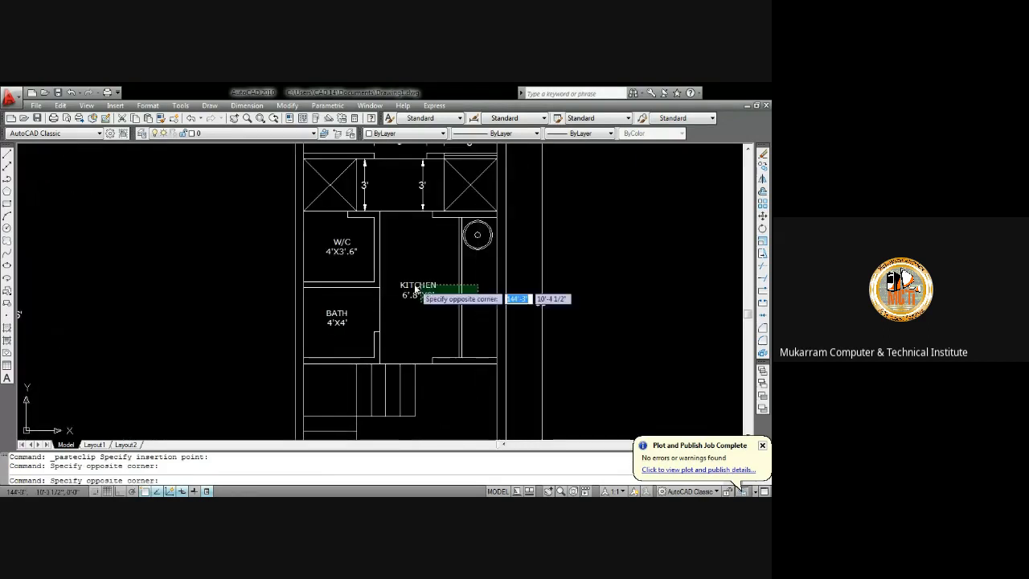
left_click(365, 268)
key("Delete")
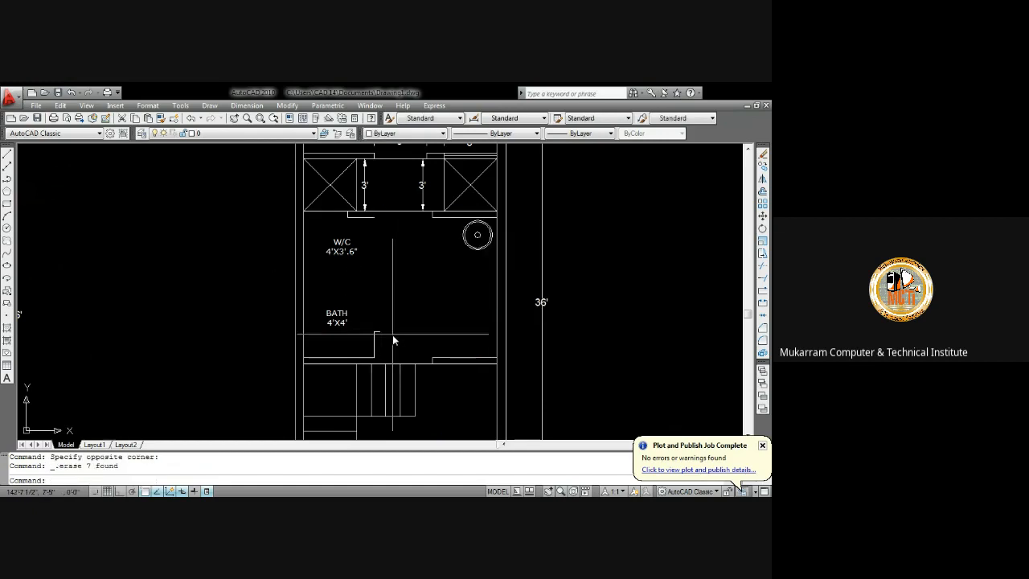
Erase the W/C and bath labels, their partition walls and the remaining kitchen wall lines in the copied plan
left_click(393, 340)
left_click(329, 245)
key("Delete")
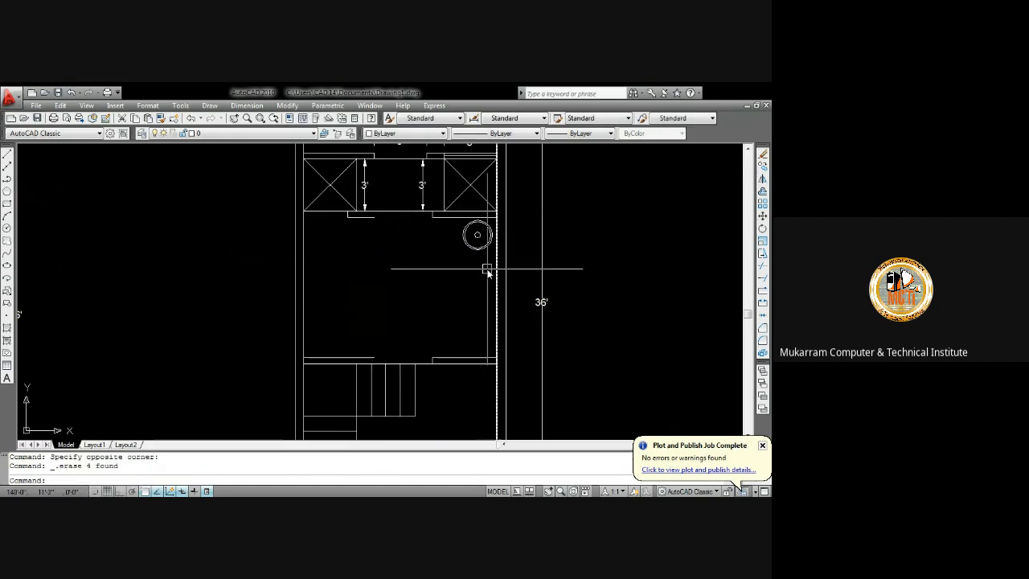
left_click(487, 270)
left_click(465, 227)
key("Delete")
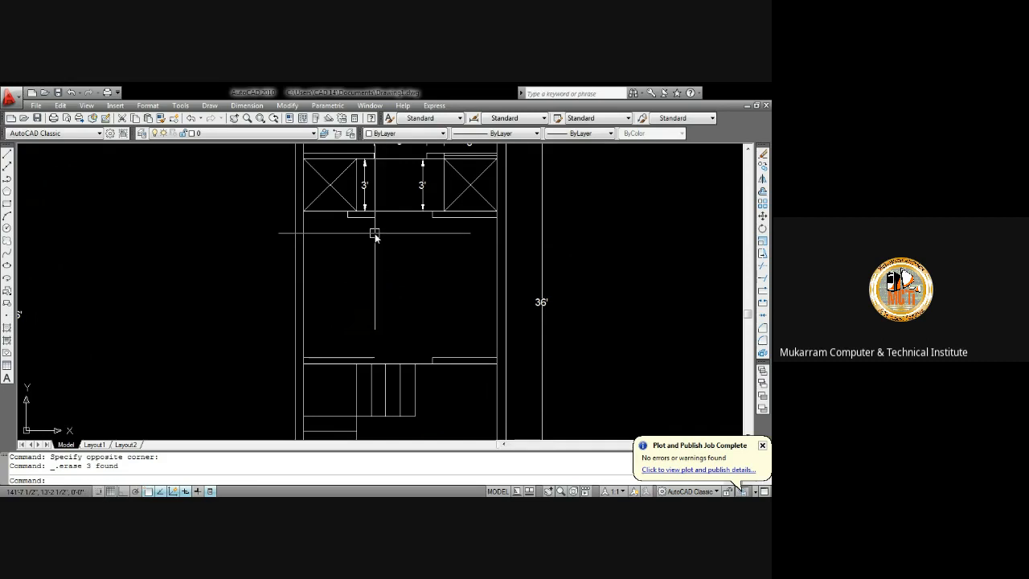
type("ex")
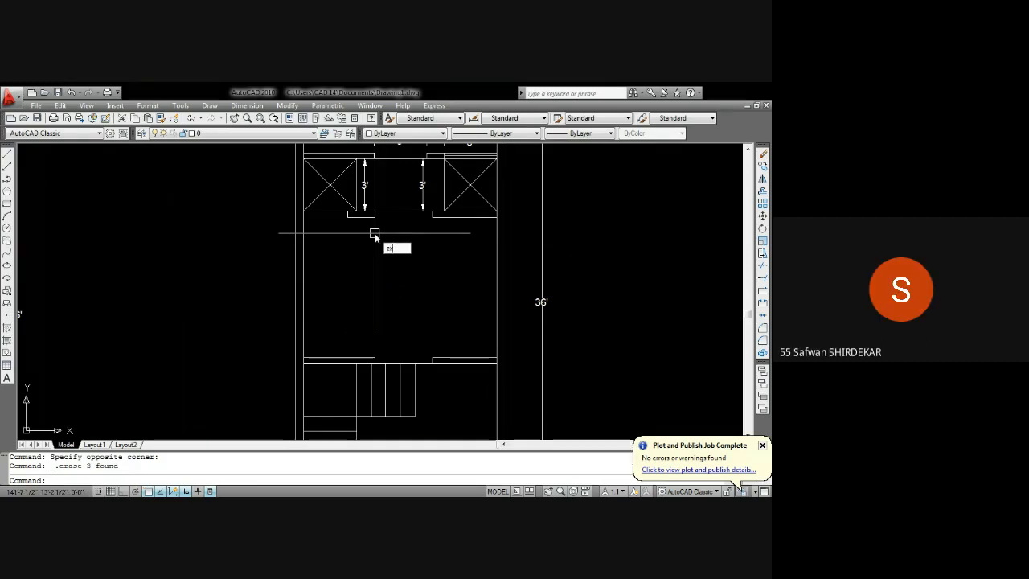
key("Return")
key("Return")
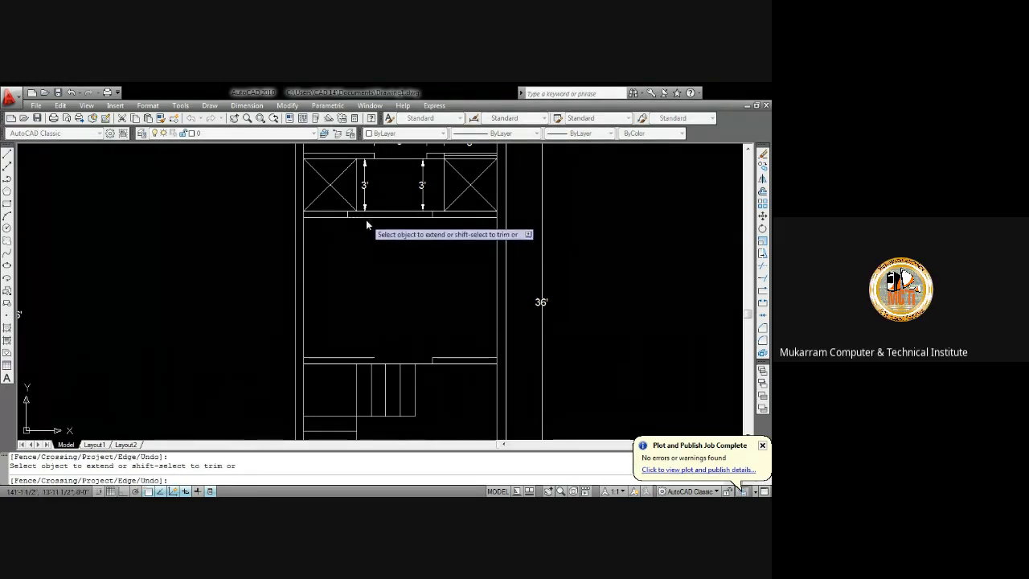
scroll(389, 219, "down", 2)
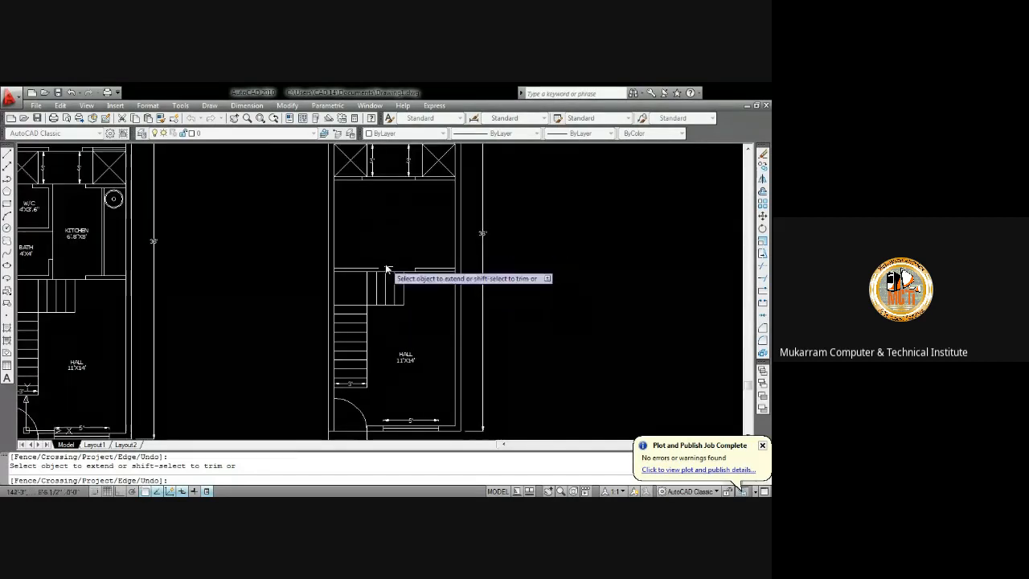
scroll(361, 271, "up", 2)
scroll(438, 319, "down", 3)
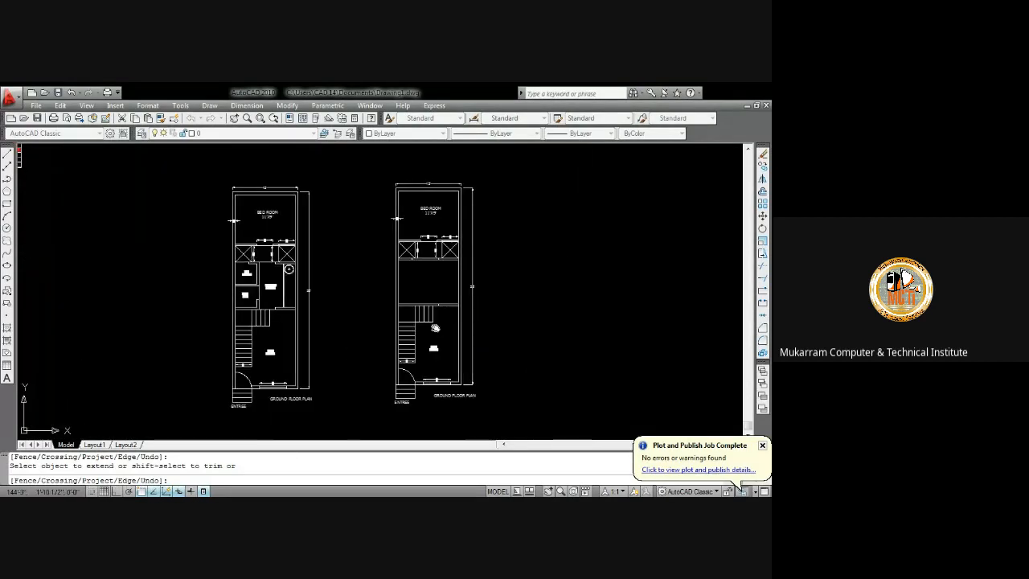
key("Escape")
Erase the HALL label from the copied floor plan
scroll(418, 277, "up", 5)
left_click(419, 266)
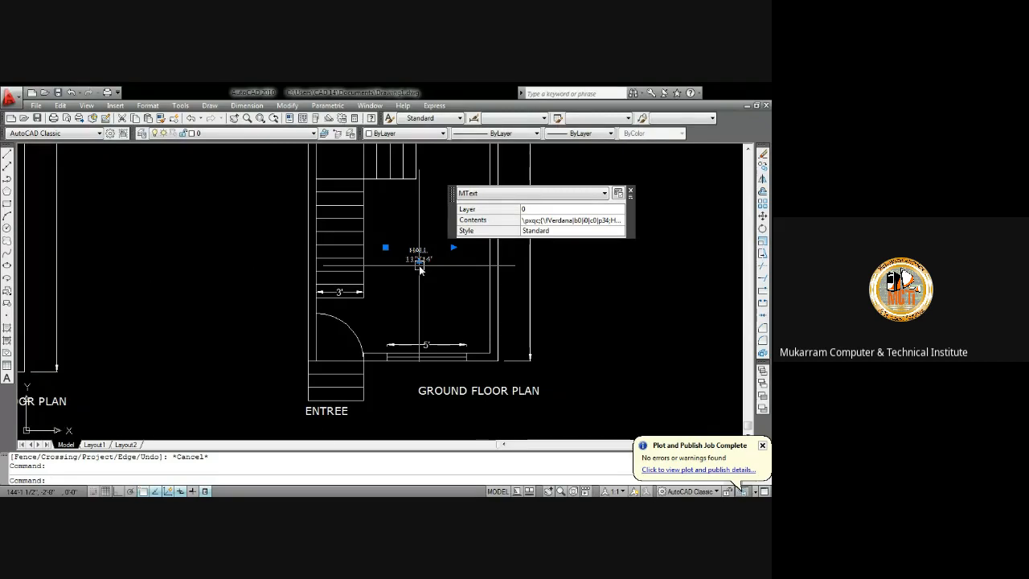
key("Delete")
Zoom and pan across both plans to examine the original plan's W/C, bath and kitchen walls
scroll(418, 273, "down", 3)
middle_click_drag(417, 274, 406, 339)
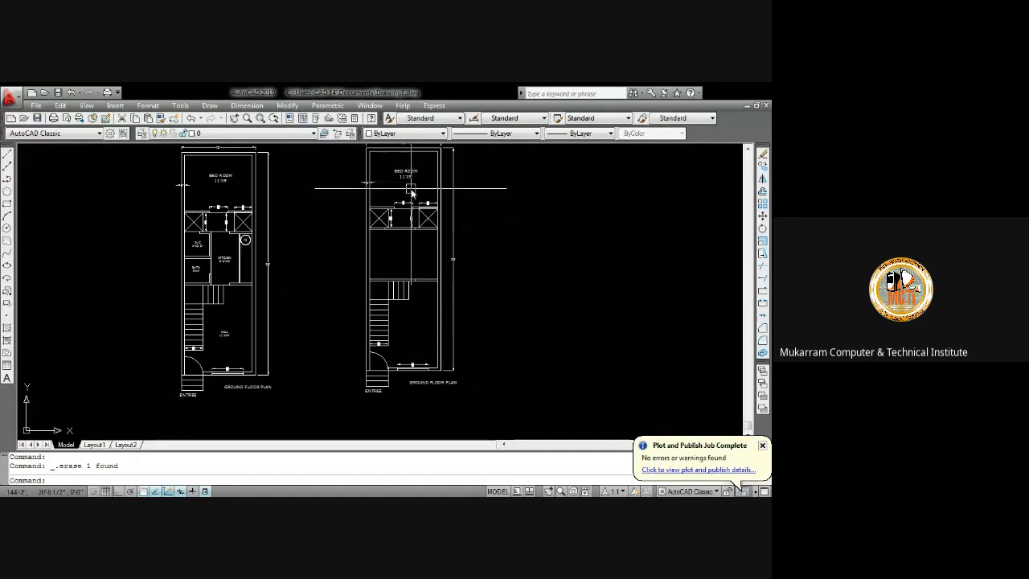
scroll(411, 189, "up", 2)
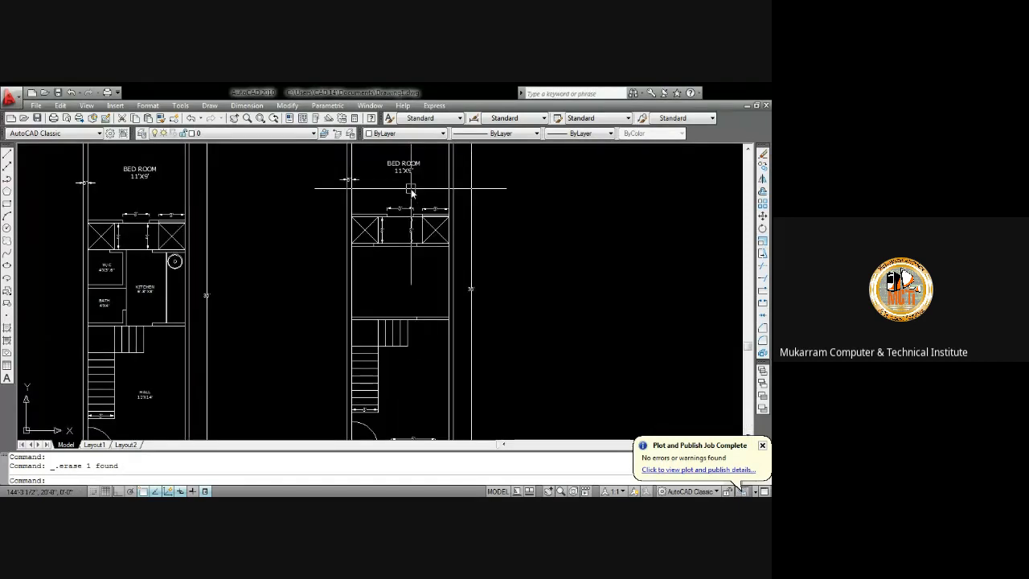
scroll(434, 201, "down", 5)
scroll(415, 318, "up", 2)
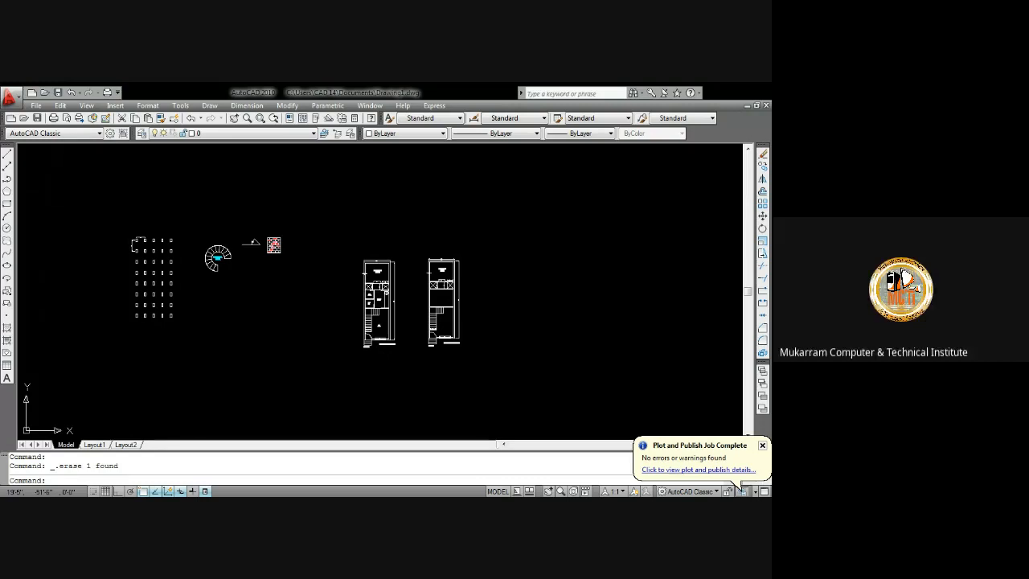
scroll(369, 296, "up", 3)
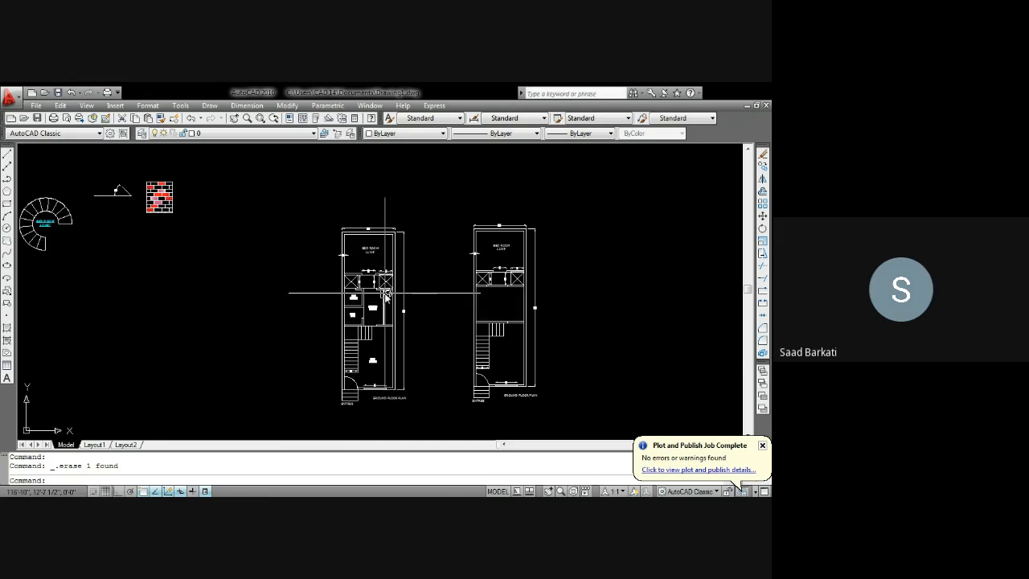
scroll(369, 300, "up", 3)
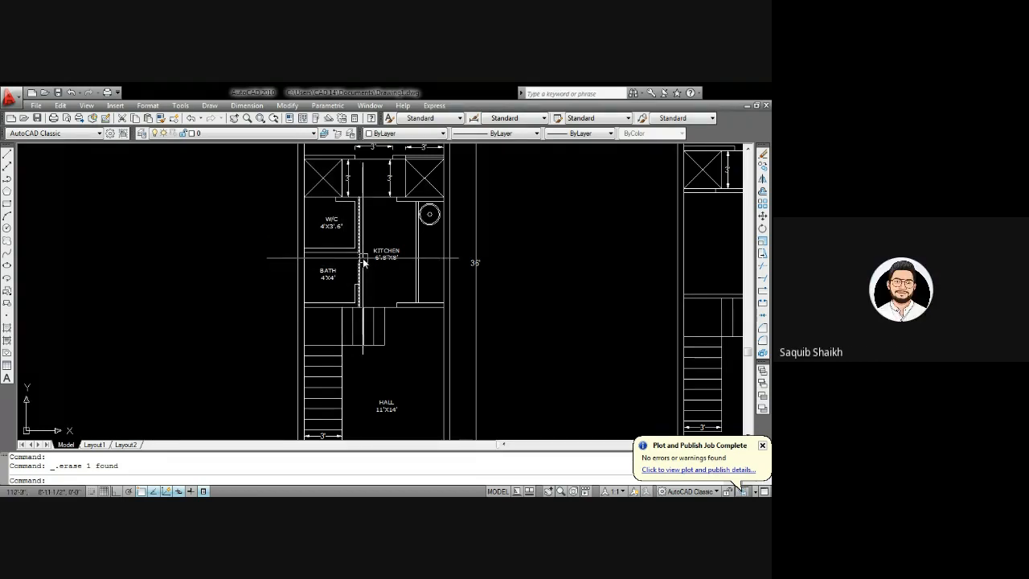
middle_click_drag(363, 258, 366, 239)
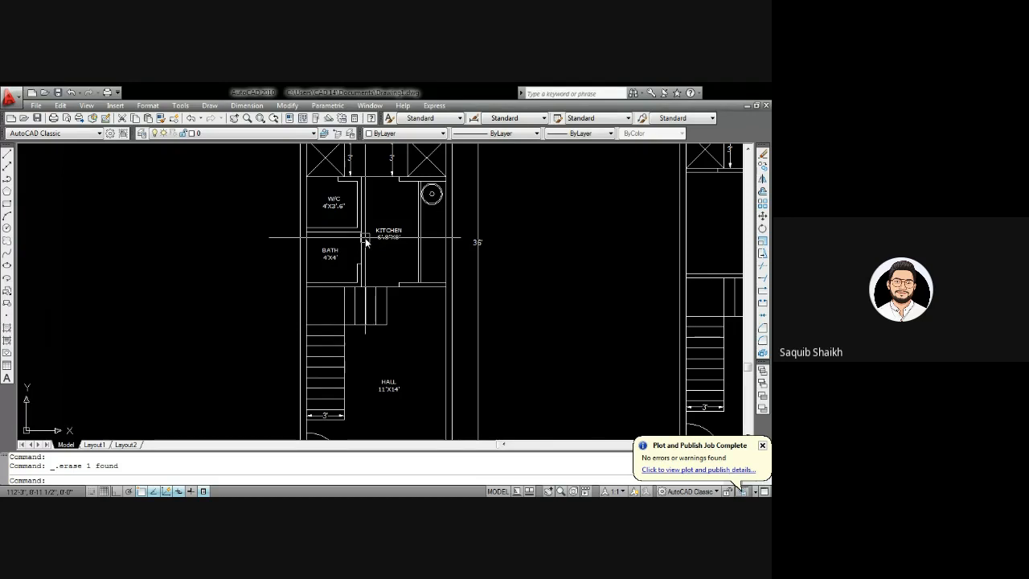